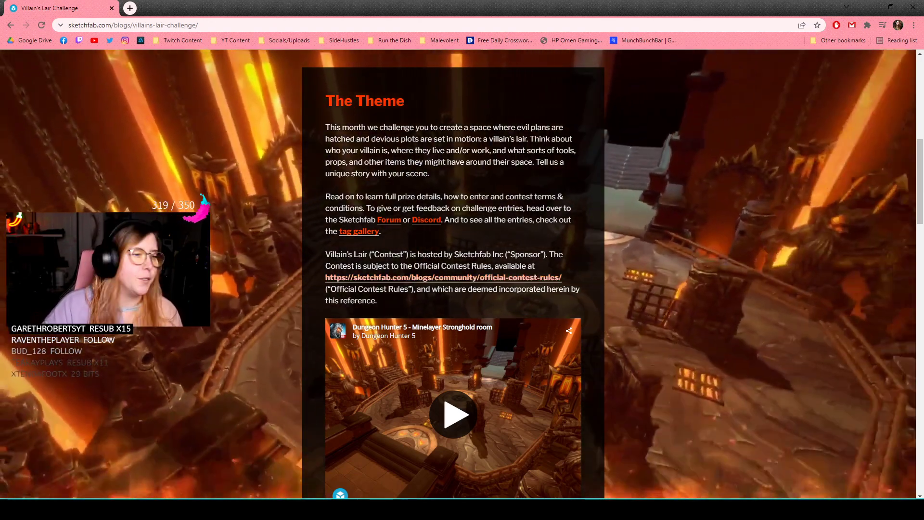
# - Read the theme section of the Villain's Lair challenge page and continue down to its prize section
pyautogui.scroll(2, 582, 267)
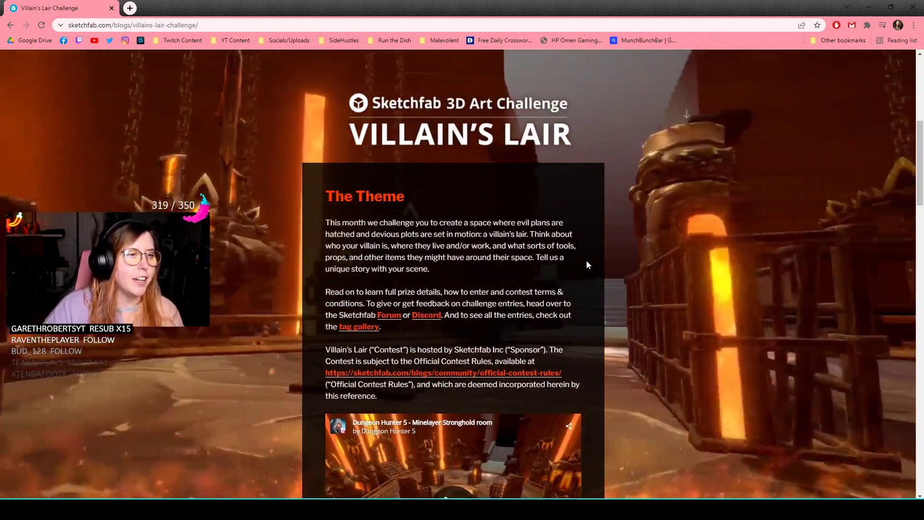
pyautogui.scroll(-4, 586, 261)
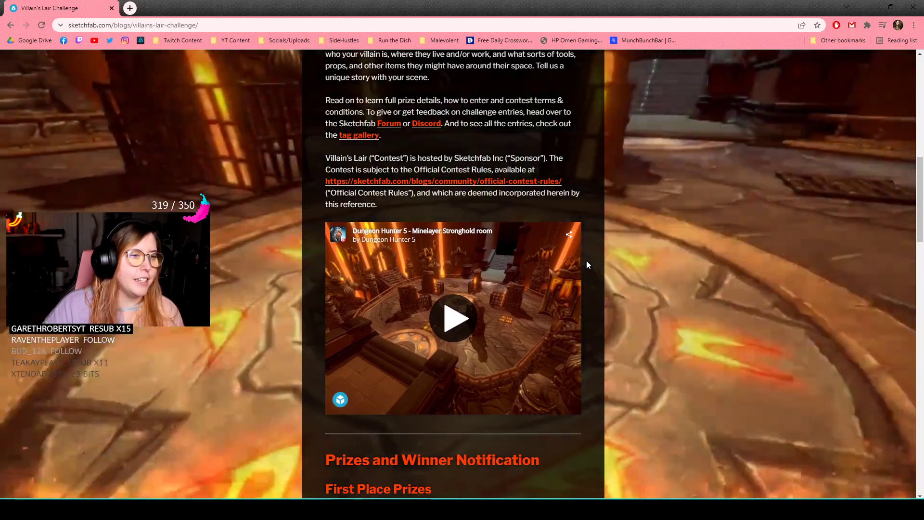
pyautogui.scroll(-1, 561, 303)
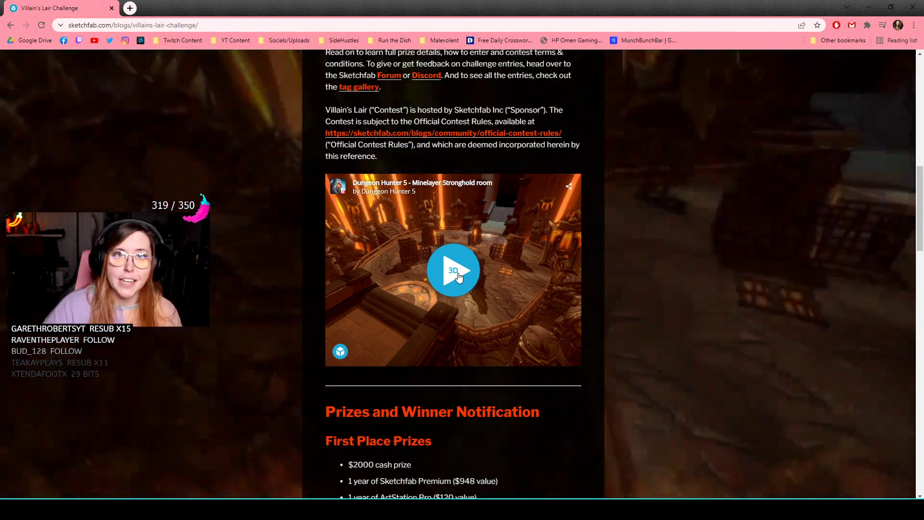
pyautogui.scroll(-3, 516, 323)
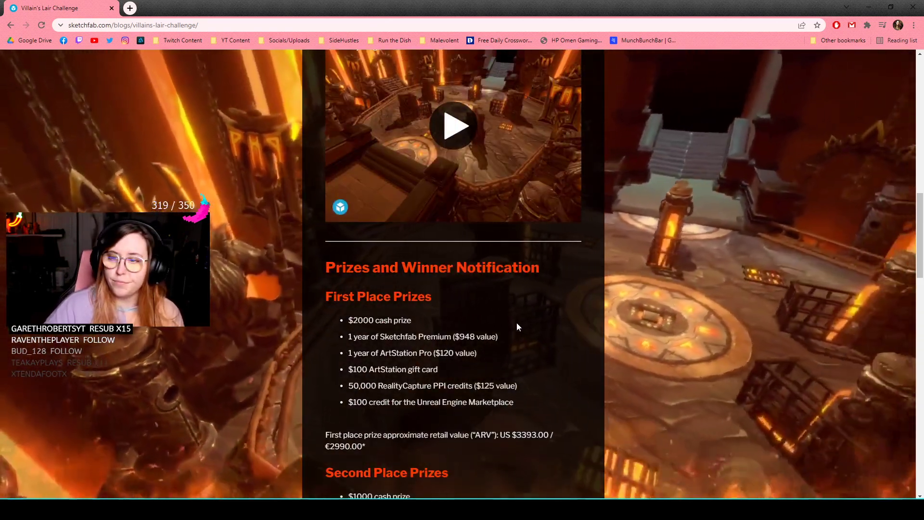
pyautogui.scroll(-1, 487, 313)
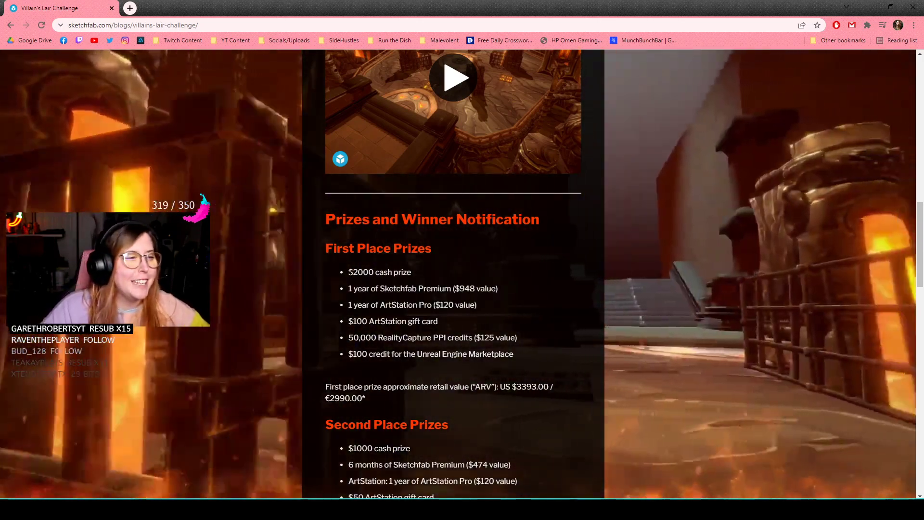
# - Read through the First Place Prizes list from the cash prize to the Unreal Engine Marketplace credit, highlighting entries along the way
pyautogui.moveTo(325, 248); pyautogui.dragTo(425, 266)
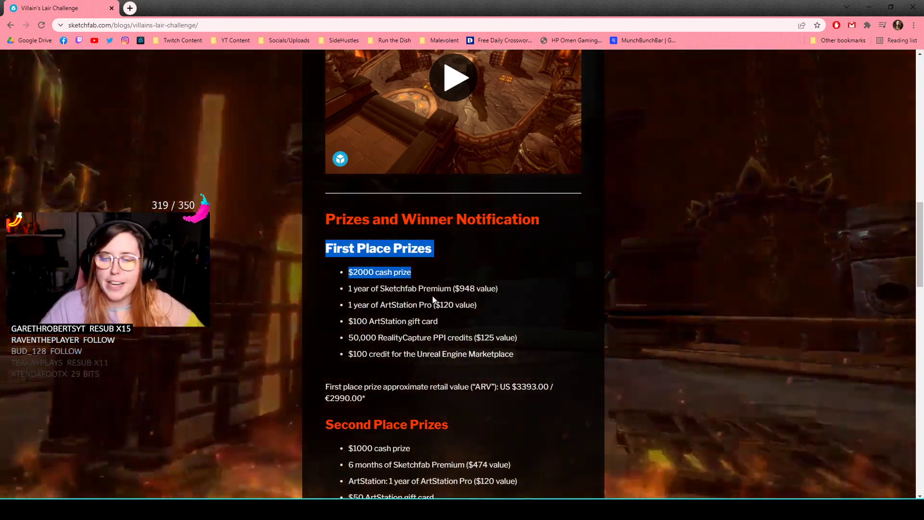
pyautogui.click(481, 284)
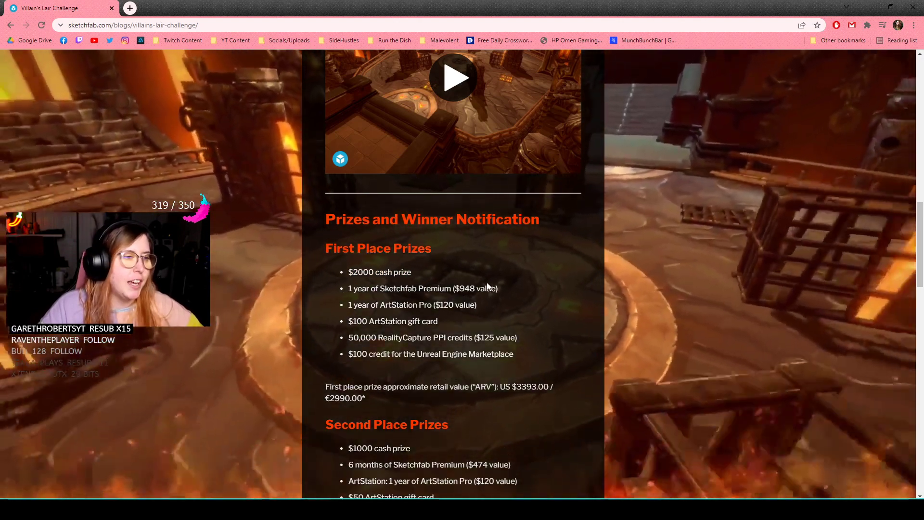
pyautogui.moveTo(488, 285)
pyautogui.mouseDown()
pyautogui.moveTo(348, 288)
pyautogui.moveTo(366, 304)
pyautogui.moveTo(453, 305)
pyautogui.mouseUp()
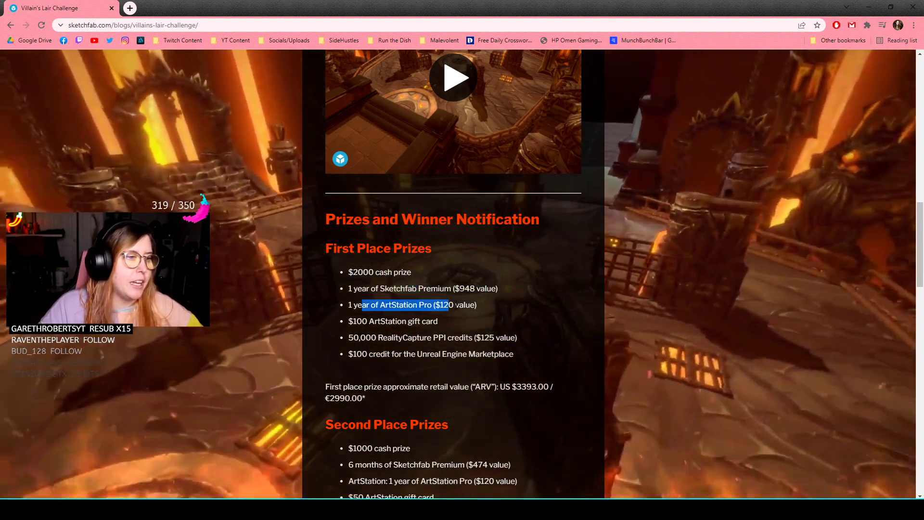
pyautogui.click(455, 304)
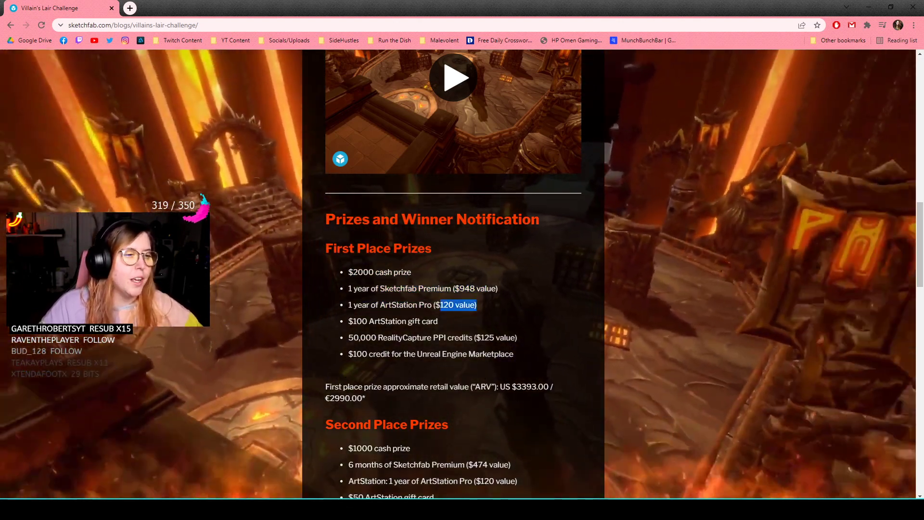
pyautogui.click(475, 307)
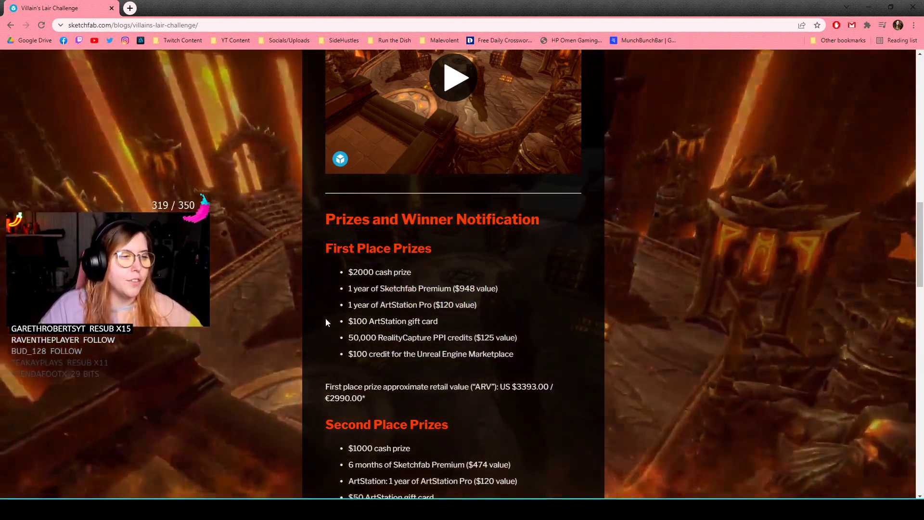
pyautogui.scroll(-1, 458, 329)
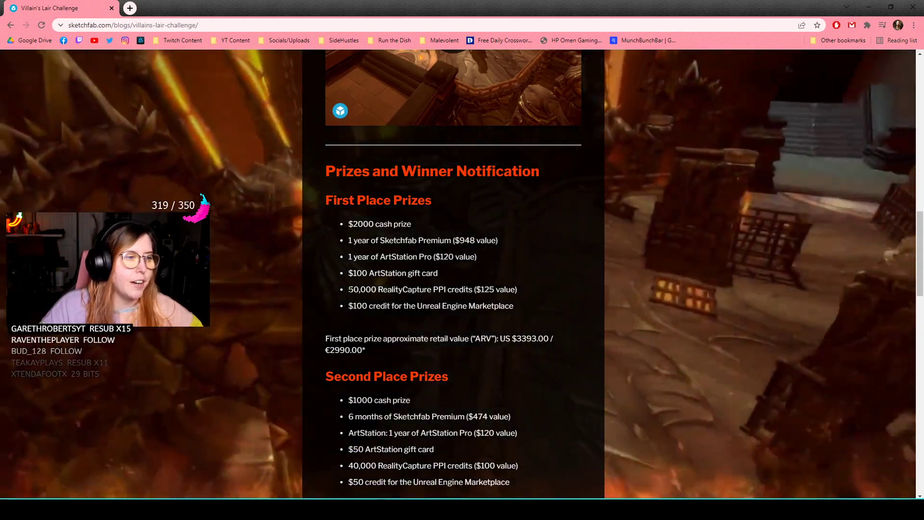
pyautogui.moveTo(348, 289); pyautogui.dragTo(453, 289)
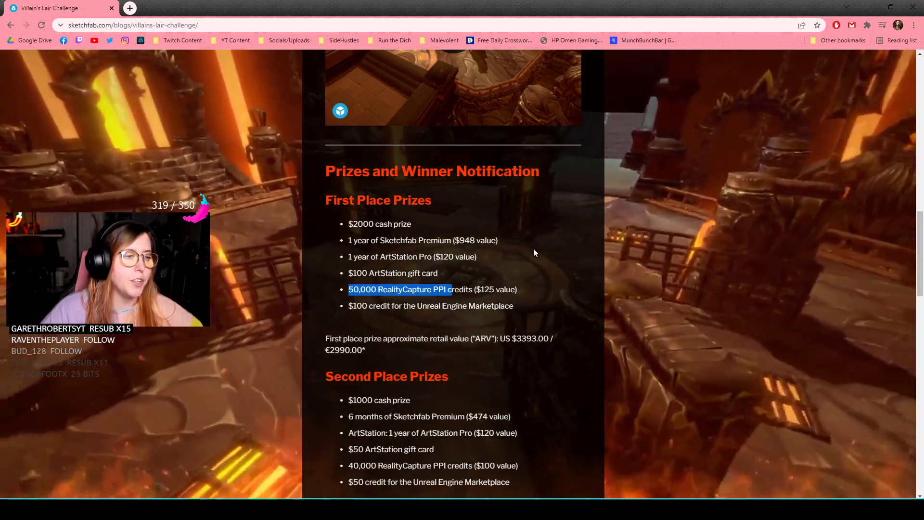
pyautogui.moveTo(469, 306); pyautogui.dragTo(462, 306)
pyautogui.moveTo(347, 306); pyautogui.dragTo(500, 307)
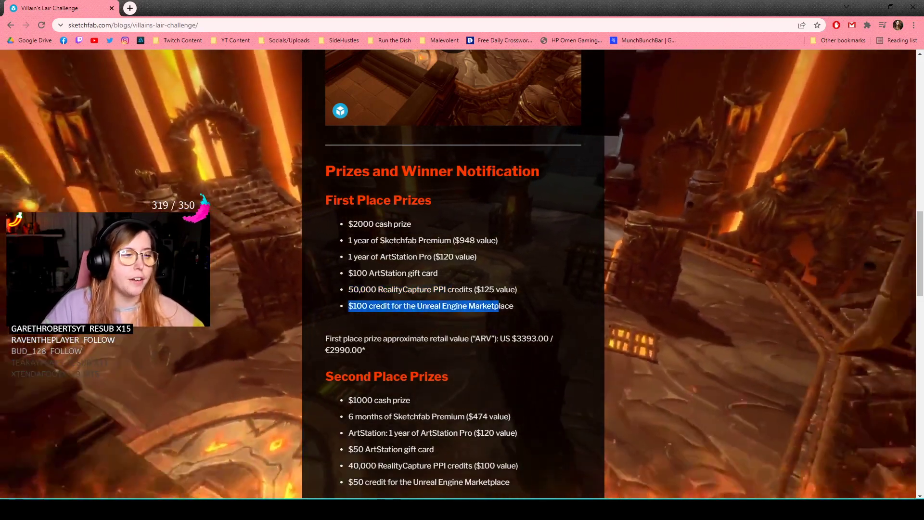
pyautogui.click(580, 275)
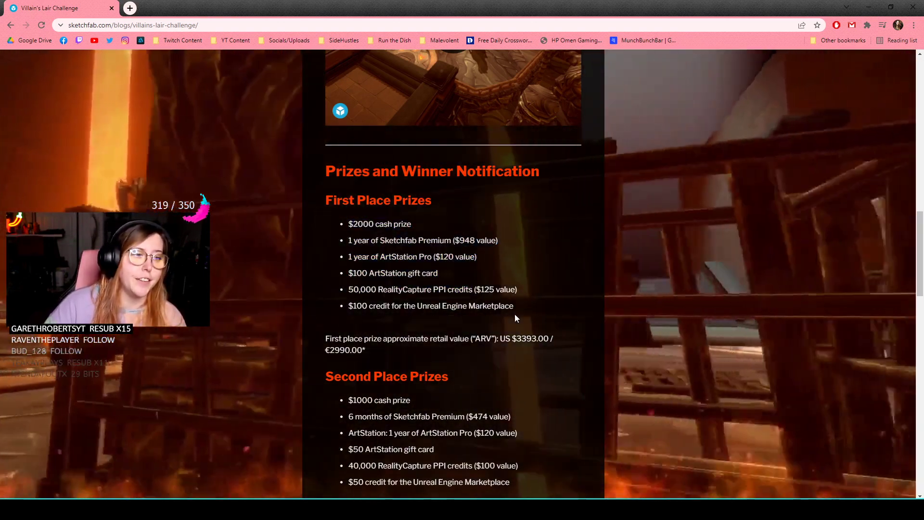
# - Review the ArtStation, RealityCapture and Unreal Engine Marketplace entries of the first-place prizes again
pyautogui.moveTo(514, 308); pyautogui.dragTo(331, 253)
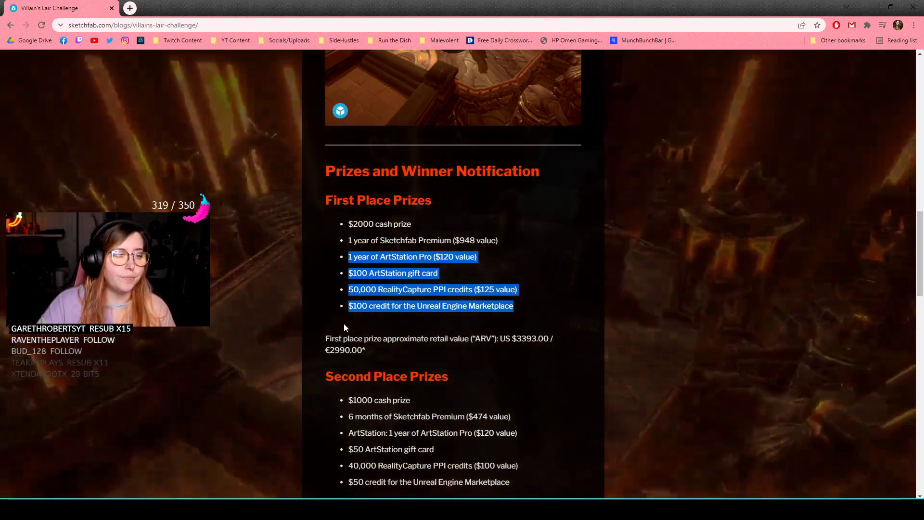
pyautogui.click(382, 314)
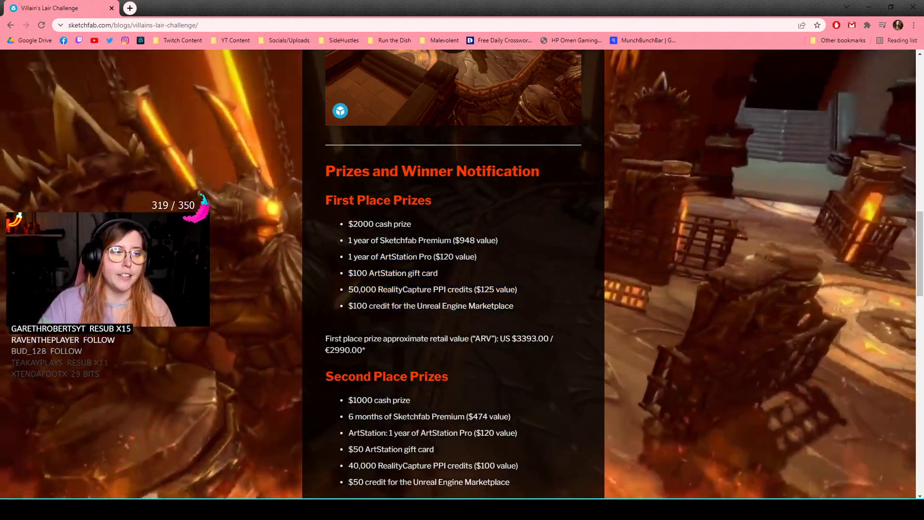
pyautogui.moveTo(348, 273); pyautogui.dragTo(439, 275)
pyautogui.click(439, 299)
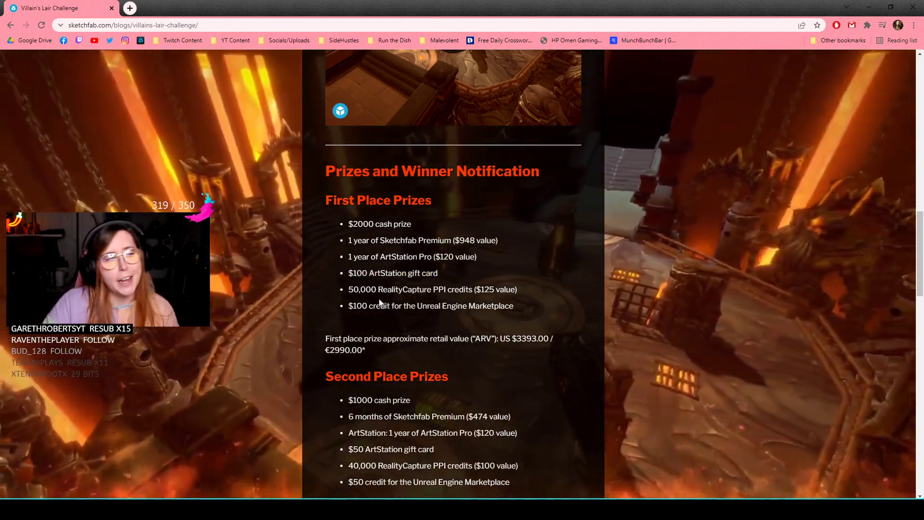
pyautogui.moveTo(518, 290); pyautogui.dragTo(491, 302)
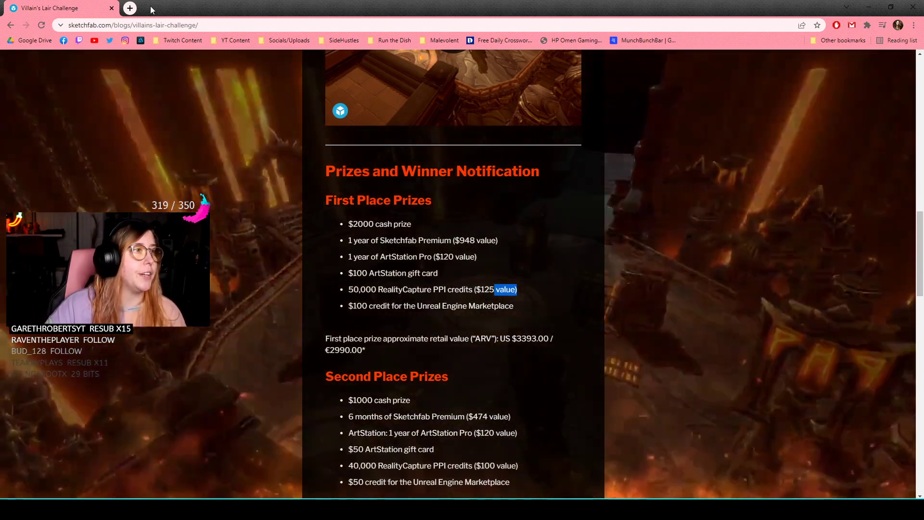
# - Move the browser off the screen, switch to the reference board over Maya and examine the purple-lit ice formation image up close
pyautogui.moveTo(150, 8); pyautogui.dragTo(923, 159)
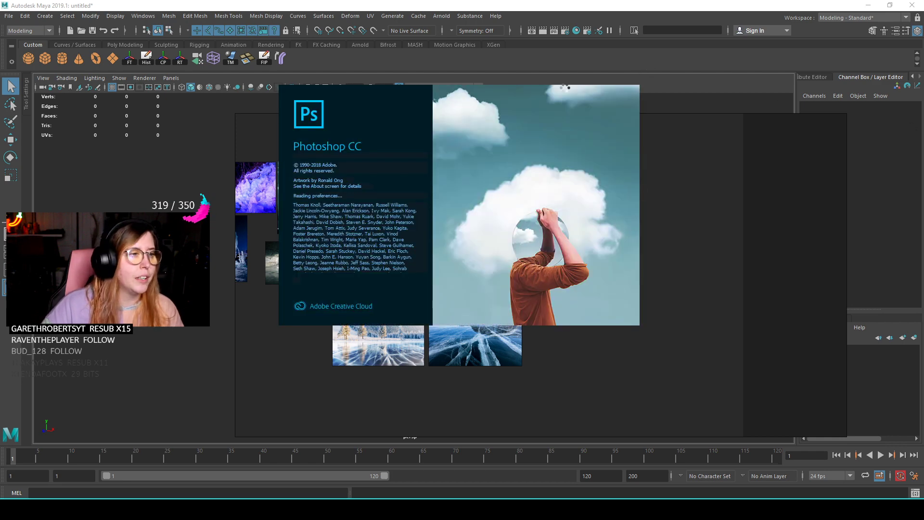
pyautogui.click(597, 372)
pyautogui.scroll(3, 309, 252)
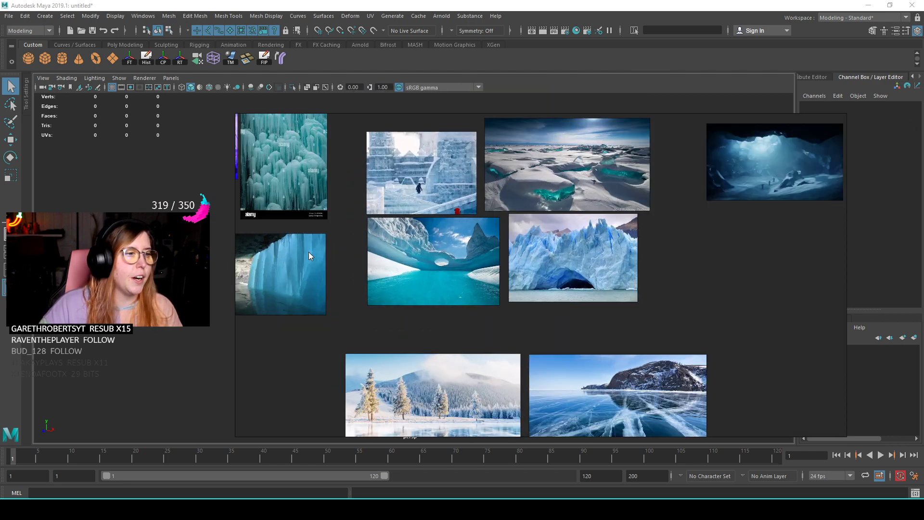
pyautogui.moveTo(345, 215); pyautogui.dragTo(595, 322, button='middle')
pyautogui.scroll(5, 420, 243)
pyautogui.moveTo(439, 278); pyautogui.dragTo(577, 308, button='middle')
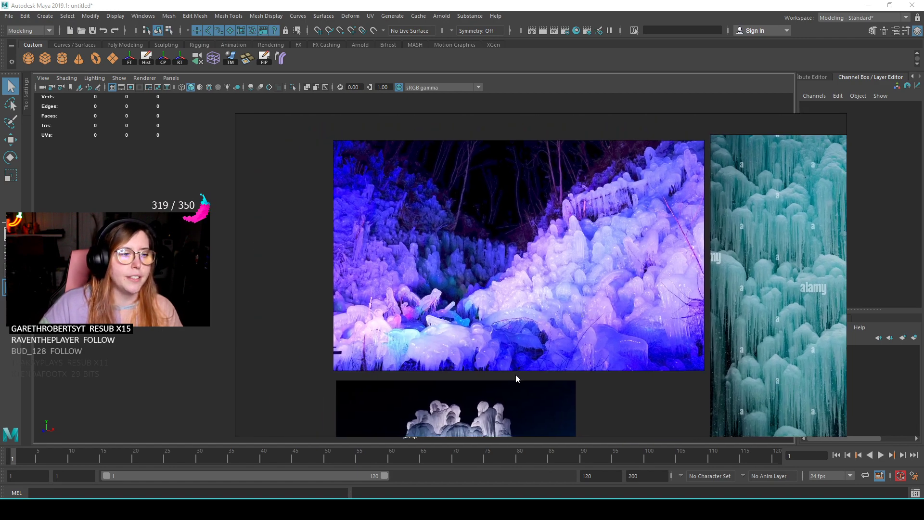
pyautogui.scroll(2, 527, 344)
pyautogui.moveTo(568, 245); pyautogui.dragTo(578, 293, button='middle')
pyautogui.scroll(-1, 594, 287)
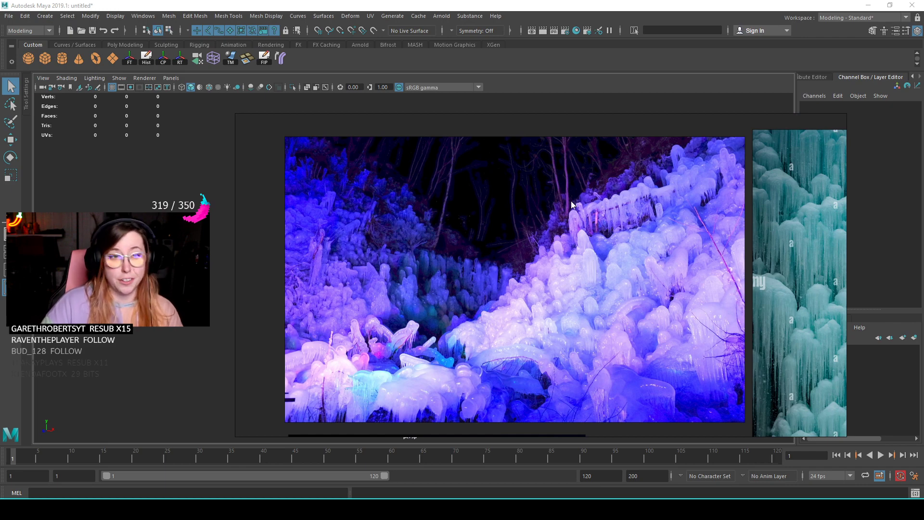
pyautogui.moveTo(616, 294); pyautogui.dragTo(576, 283, button='middle')
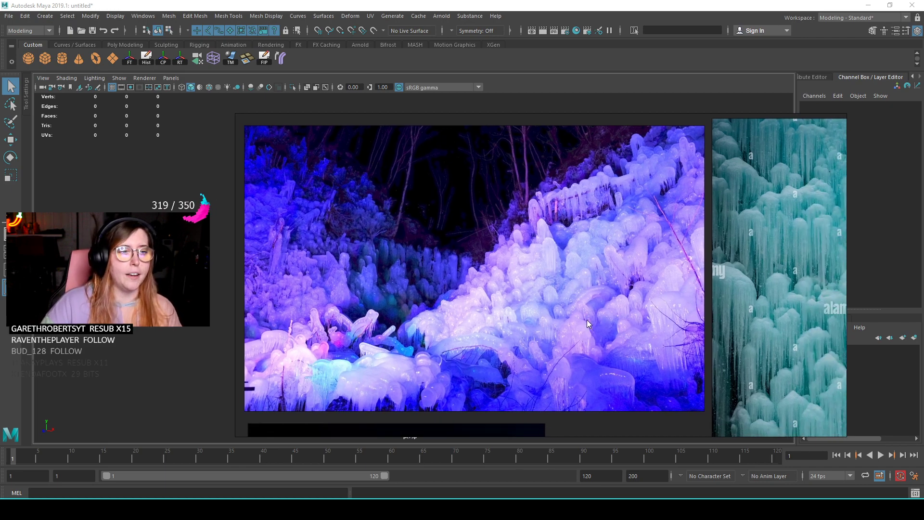
# - Compare the purple-lit ice image with the other ice and snow references, finishing on an overview of the board
pyautogui.scroll(-5, 523, 292)
pyautogui.moveTo(682, 337); pyautogui.dragTo(498, 225, button='middle')
pyautogui.scroll(5, 366, 164)
pyautogui.moveTo(313, 190); pyautogui.dragTo(590, 244, button='middle')
pyautogui.scroll(4, 590, 244)
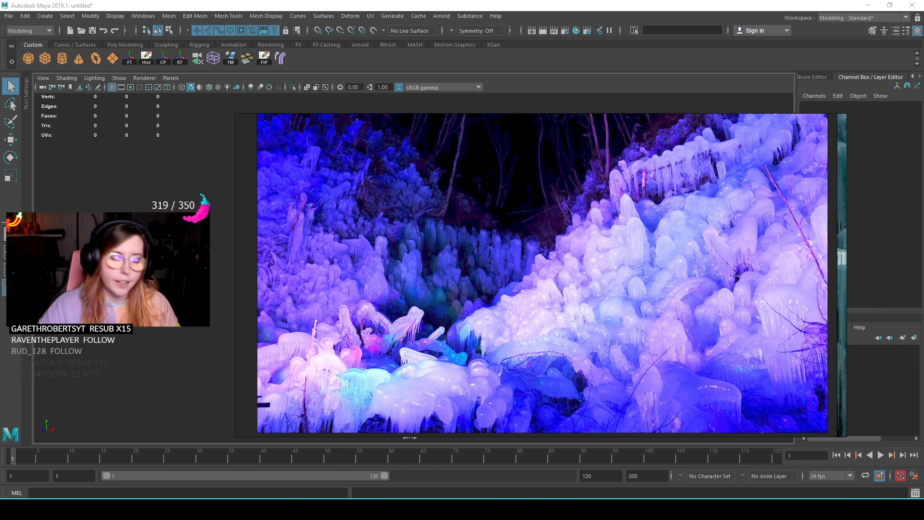
pyautogui.scroll(-6, 419, 251)
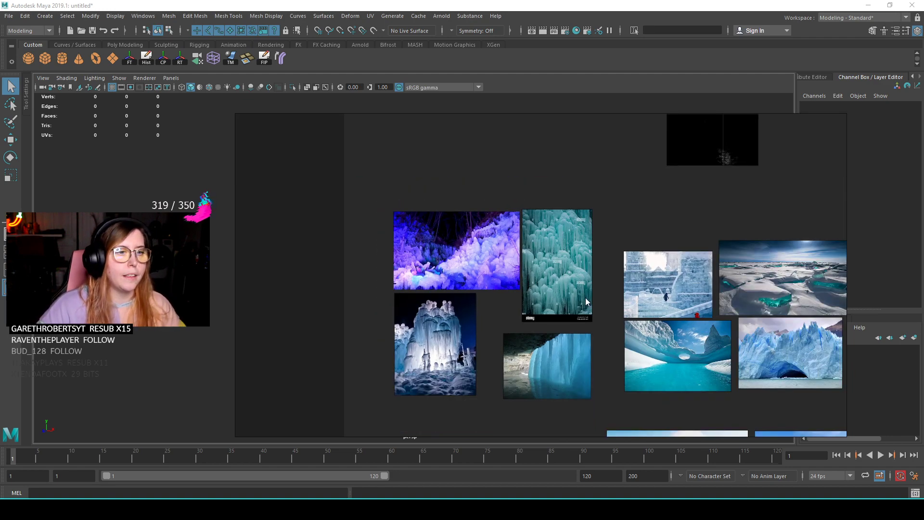
# - Bring the Photoshop window with SKETCH.psd onto the screen and inspect the ice lair concept up close
pyautogui.moveTo(923, 138); pyautogui.dragTo(463, 58)
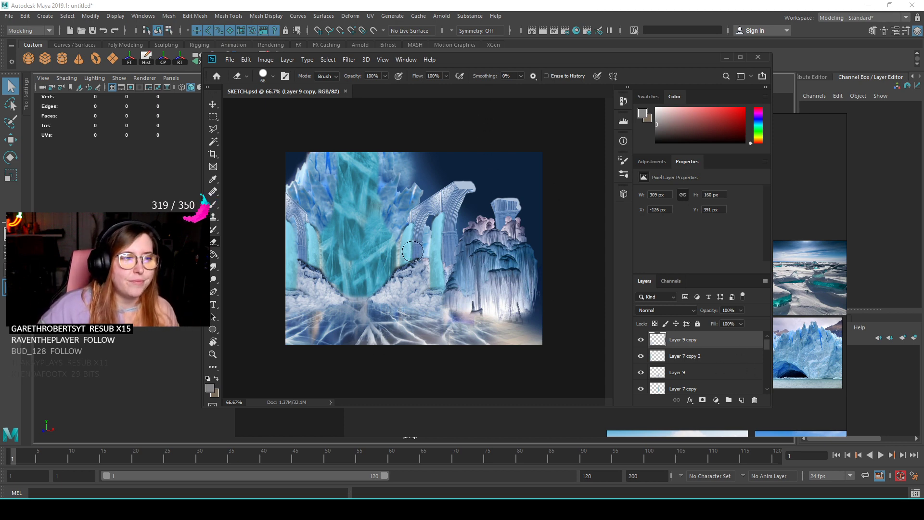
pyautogui.click(357, 222)
pyautogui.keyDown('alt'); pyautogui.scroll(6, 371, 232); pyautogui.keyUp('alt')
pyautogui.moveTo(357, 240); pyautogui.dragTo(427, 251)
pyautogui.keyDown('alt'); pyautogui.scroll(-2, 413, 248); pyautogui.keyUp('alt')
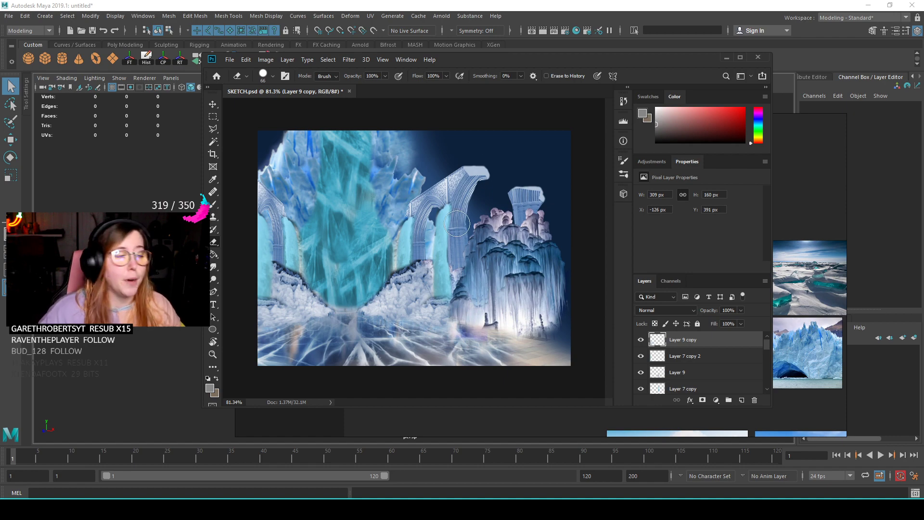
# - Move the Photoshop window off the reference board and examine the ice-brick castle image up close
pyautogui.moveTo(673, 54); pyautogui.dragTo(923, 159)
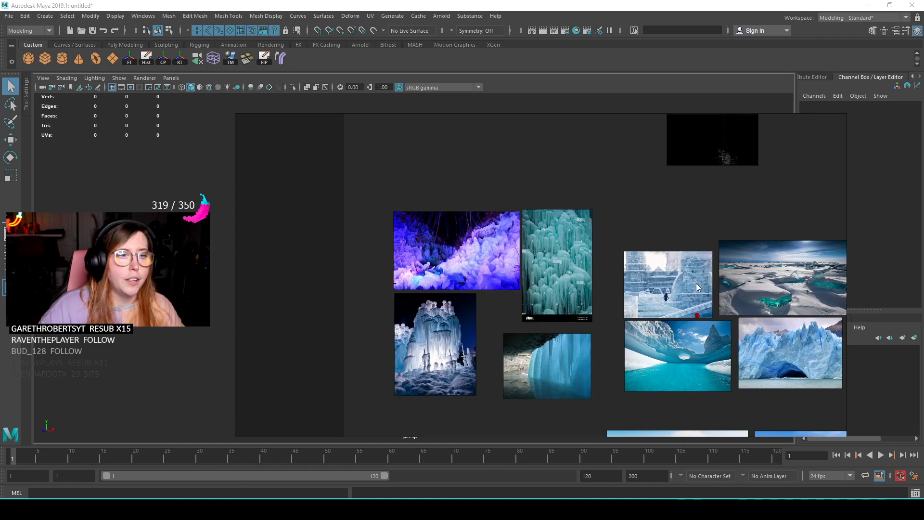
pyautogui.scroll(7, 644, 285)
pyautogui.moveTo(715, 294); pyautogui.dragTo(603, 251, button='middle')
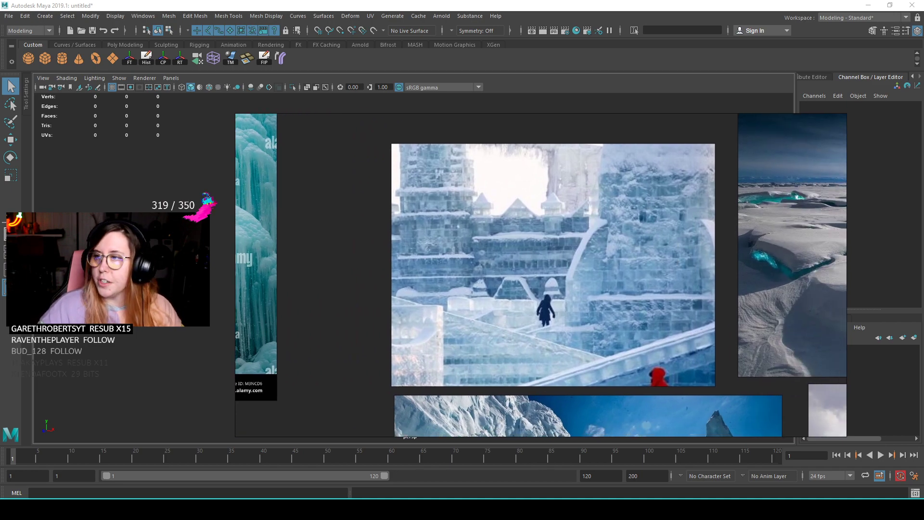
# - Bring the Photoshop window back and quit Photoshop without saving the changes to SKETCH.psd
pyautogui.moveTo(923, 241); pyautogui.dragTo(664, 84)
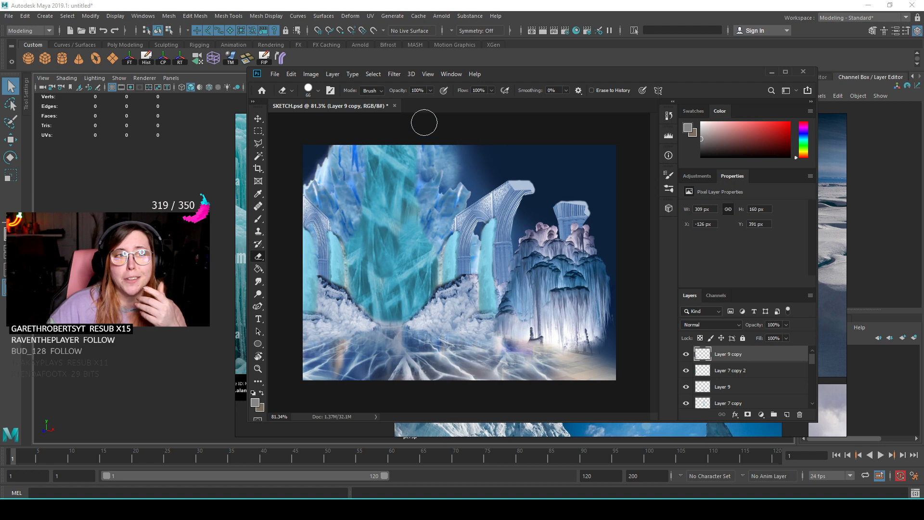
pyautogui.moveTo(538, 73); pyautogui.dragTo(474, 82)
pyautogui.click(739, 81)
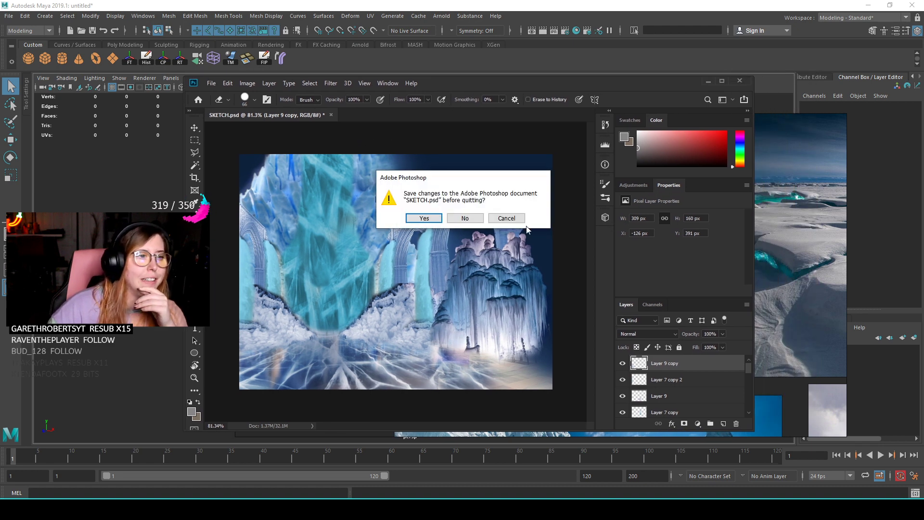
pyautogui.click(465, 218)
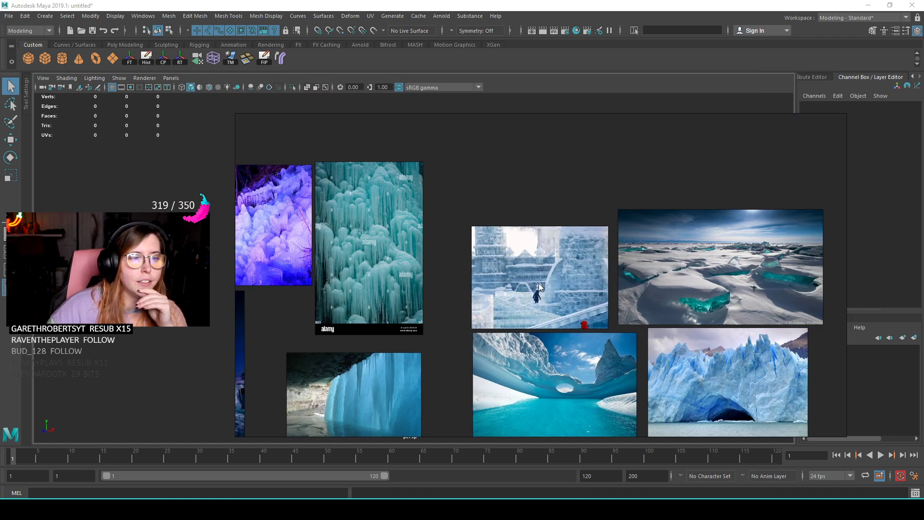
# - Look over the reference board once more and move it off the screen to clear the Maya viewport
pyautogui.scroll(-5, 539, 282)
pyautogui.scroll(2, 528, 299)
pyautogui.moveTo(428, 163); pyautogui.dragTo(923, 217, button='right')
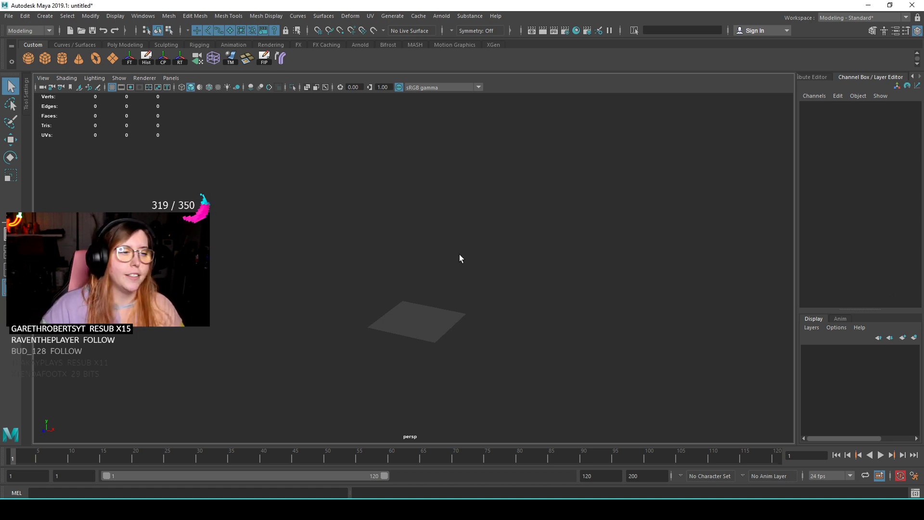
pyautogui.scroll(-3, 356, 285)
pyautogui.scroll(3, 394, 258)
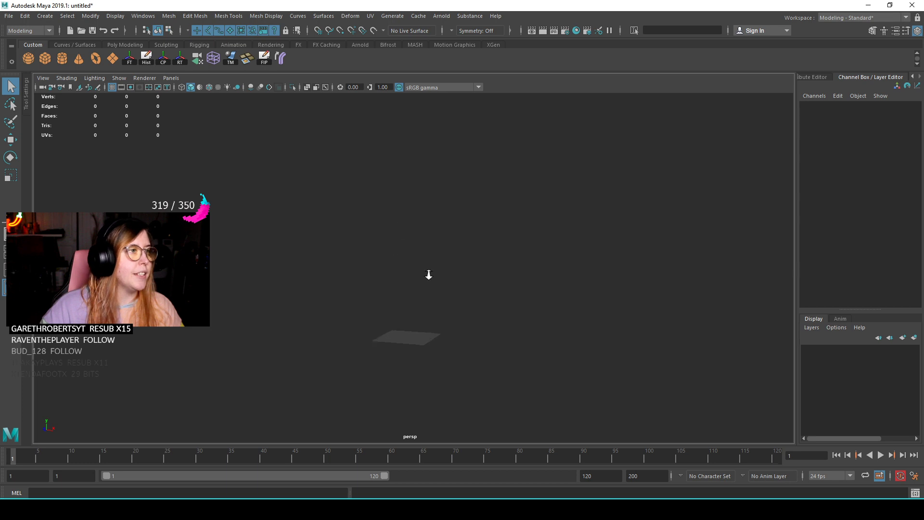
pyautogui.click(77, 62)
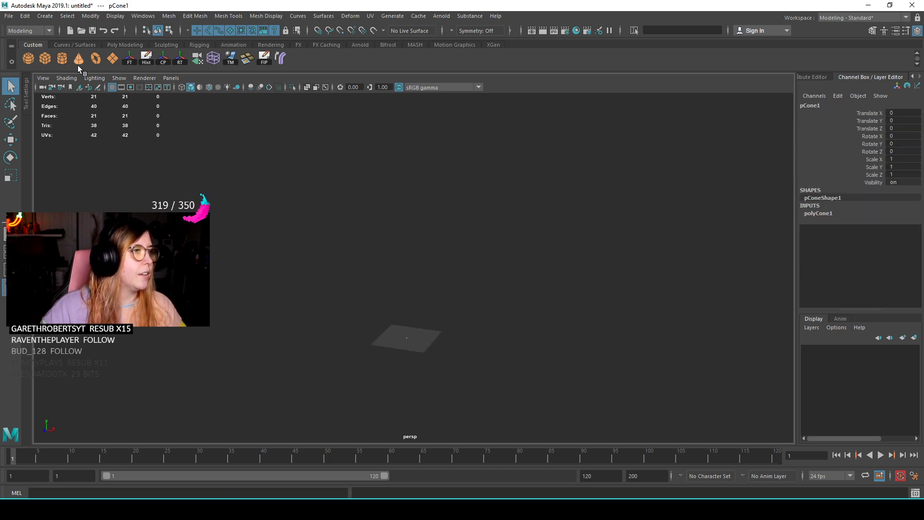
pyautogui.press('Delete')
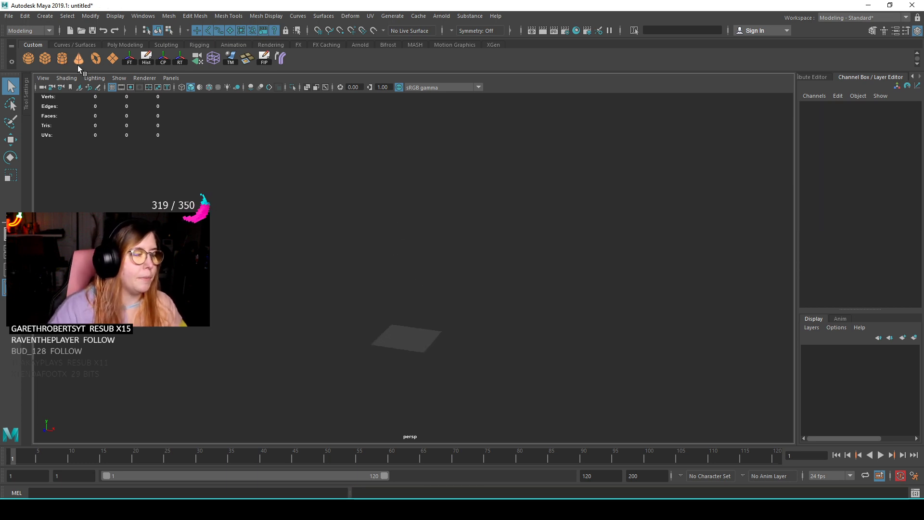
# - Start a new project and set its location to the IcyVillainLair folder inside 3DAssets/Environment
pyautogui.click(9, 16)
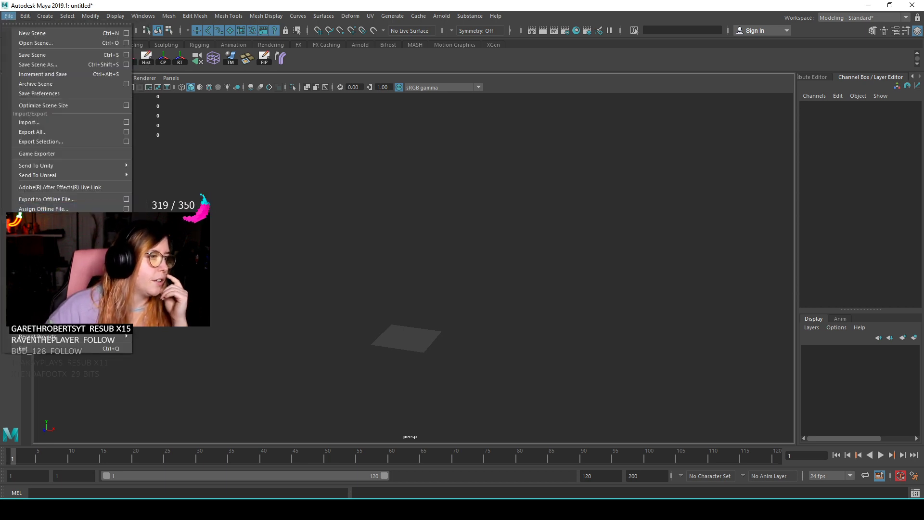
pyautogui.click(39, 295)
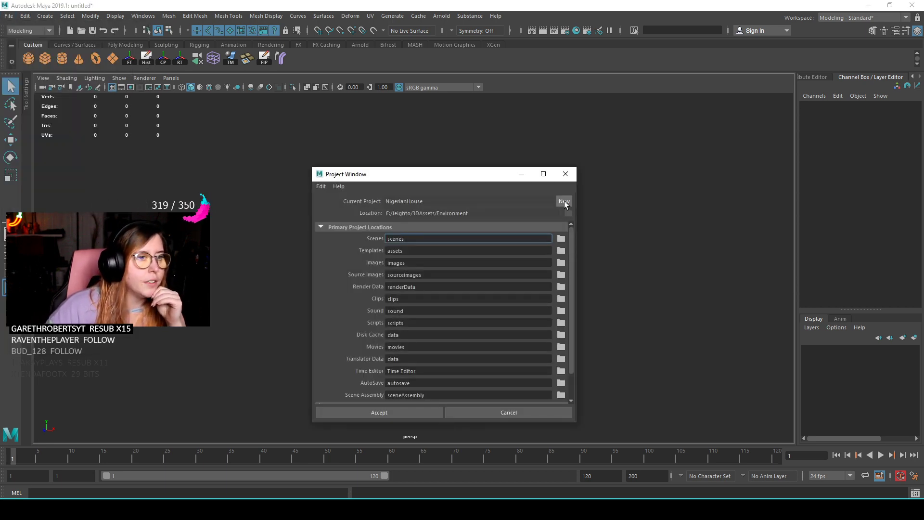
pyautogui.click(564, 201)
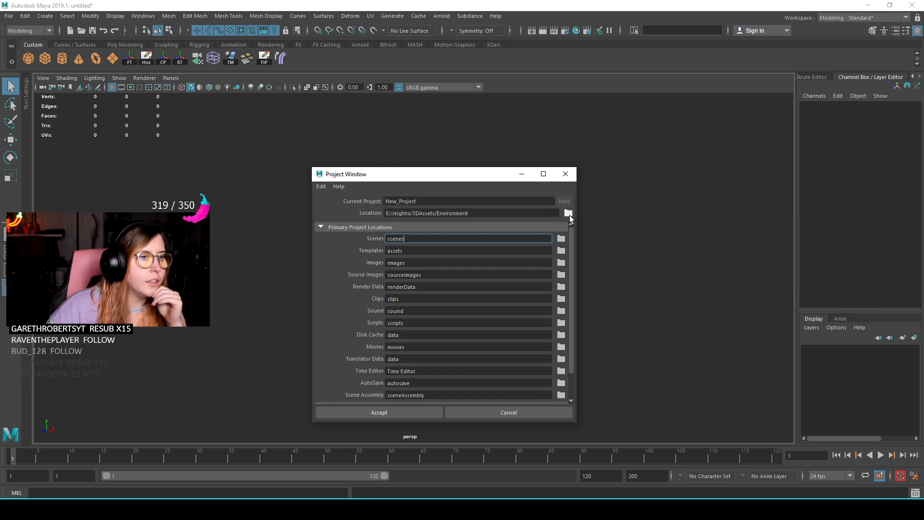
pyautogui.click(567, 214)
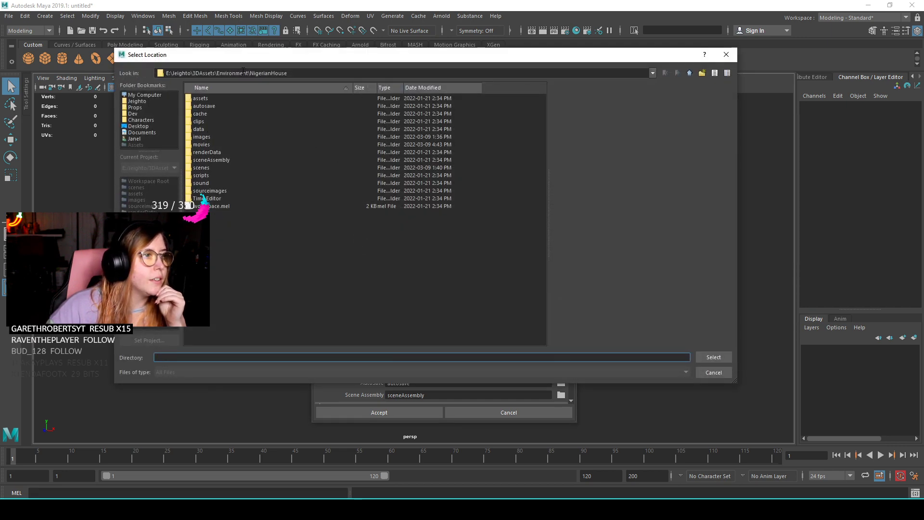
pyautogui.click(689, 73)
pyautogui.click(213, 122)
pyautogui.click(714, 358)
# - Name the new project ICYVillainLair and create it with the default folder structure
pyautogui.doubleClick(414, 201)
pyautogui.press('BackSpace')
pyautogui.write('ICYVillainLair')
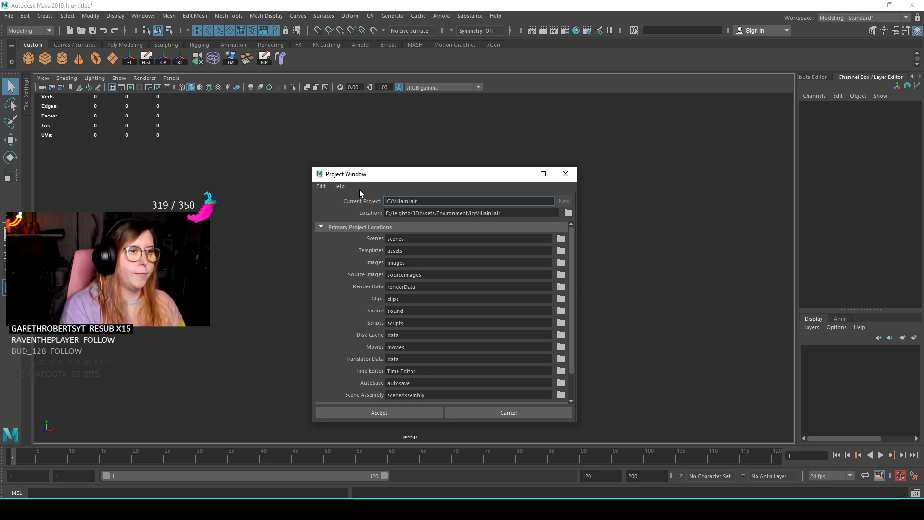
pyautogui.click(399, 412)
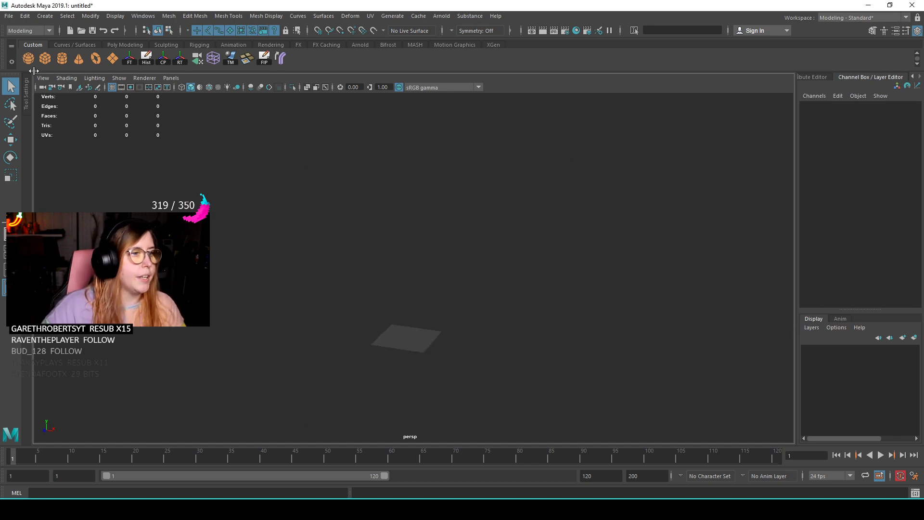
# - Save the scene as IcyVillainLair_Blockout_01 in Maya ASCII format in the project's scenes folder
pyautogui.click(8, 16)
pyautogui.click(37, 66)
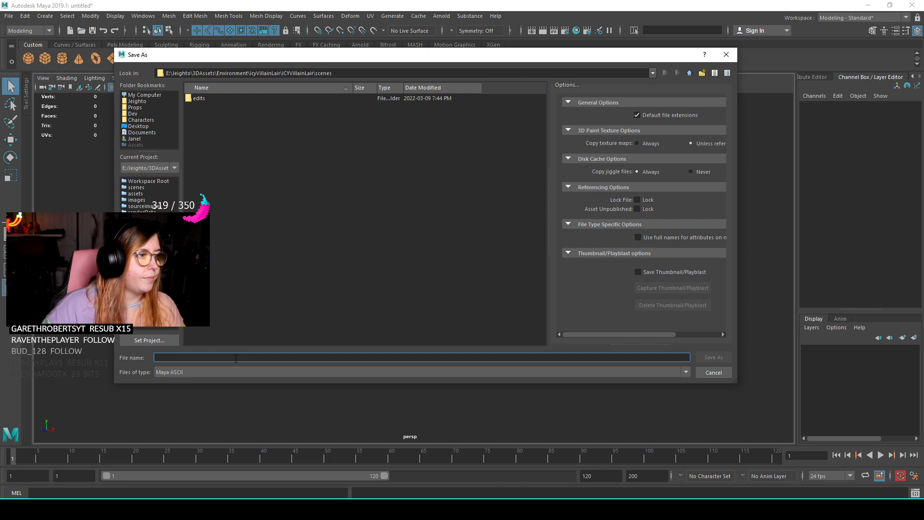
pyautogui.write('E')
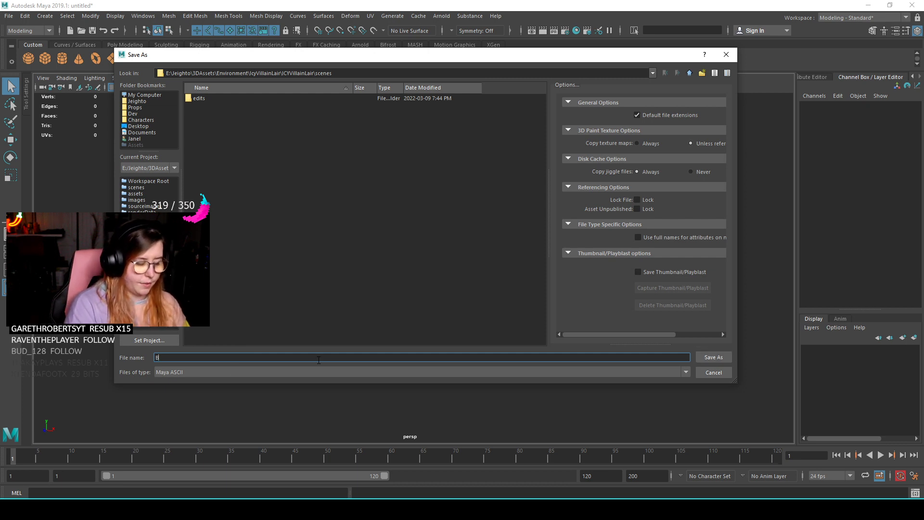
pyautogui.write('cyVillainLair_Blockout_01')
pyautogui.press('Return')
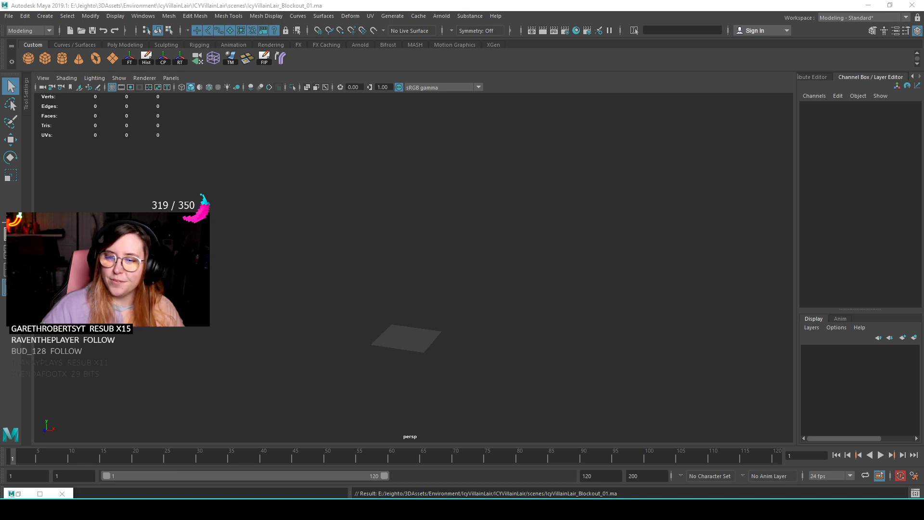
# - Create a polygon plane at the origin and scale it up uniformly to about 1369
pyautogui.scroll(-3, 401, 277)
pyautogui.keyDown('alt'); pyautogui.moveTo(403, 279); pyautogui.dragTo(454, 283, button='middle'); pyautogui.keyUp('alt')
pyautogui.scroll(2, 501, 341)
pyautogui.scroll(-5, 501, 342)
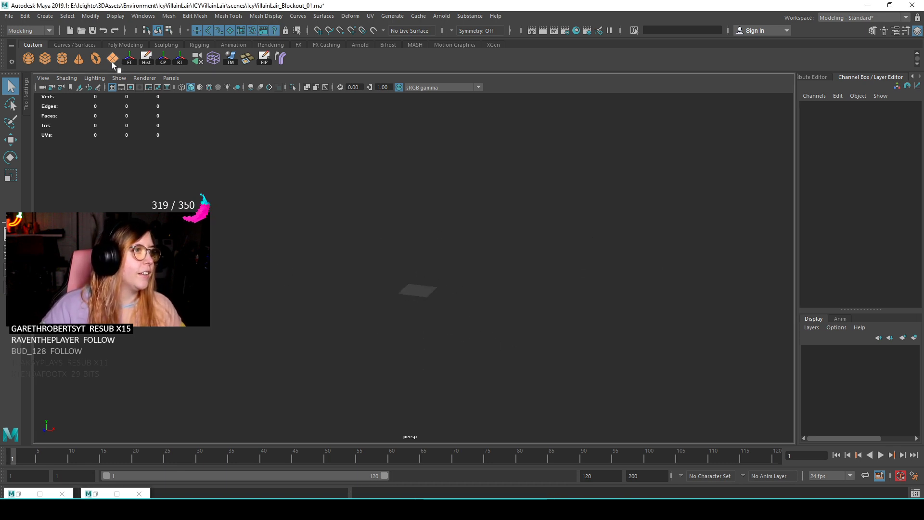
pyautogui.press('r')
pyautogui.click(429, 290)
pyautogui.moveTo(418, 290); pyautogui.dragTo(795, 263)
pyautogui.keyDown('alt'); pyautogui.moveTo(584, 274); pyautogui.dragTo(558, 276, button='right'); pyautogui.keyUp('alt')
pyautogui.keyDown('alt'); pyautogui.moveTo(559, 276); pyautogui.dragTo(504, 314); pyautogui.keyUp('alt')
pyautogui.keyDown('alt'); pyautogui.moveTo(486, 300); pyautogui.dragTo(479, 287, button='middle'); pyautogui.keyUp('alt')
pyautogui.keyDown('alt'); pyautogui.moveTo(478, 287); pyautogui.dragTo(503, 290, button='right'); pyautogui.keyUp('alt')
pyautogui.keyDown('alt'); pyautogui.moveTo(502, 290); pyautogui.dragTo(511, 285); pyautogui.keyUp('alt')
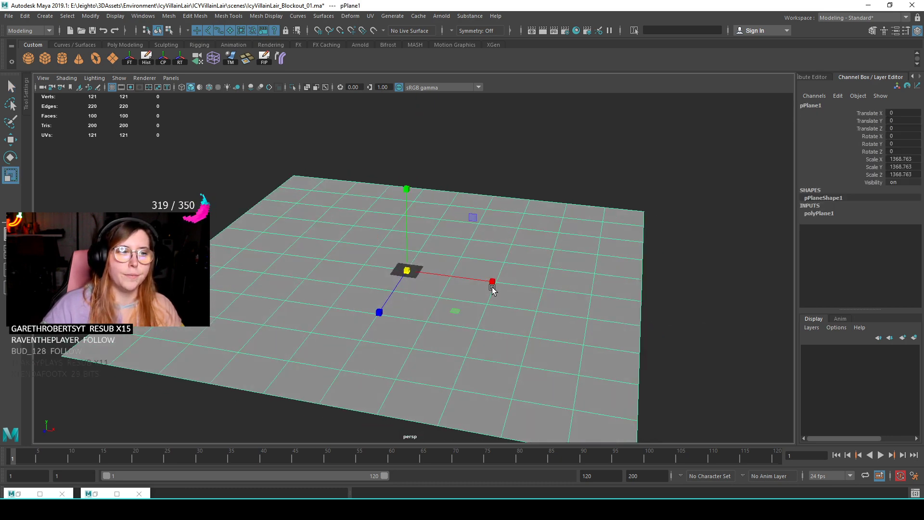
pyautogui.keyDown('alt'); pyautogui.moveTo(419, 285); pyautogui.dragTo(452, 286, button='right'); pyautogui.keyUp('alt')
pyautogui.keyDown('alt'); pyautogui.moveTo(451, 286); pyautogui.dragTo(458, 282); pyautogui.keyUp('alt')
# - Set the linear working unit to meter in the preferences and save the change
pyautogui.click(87, 17)
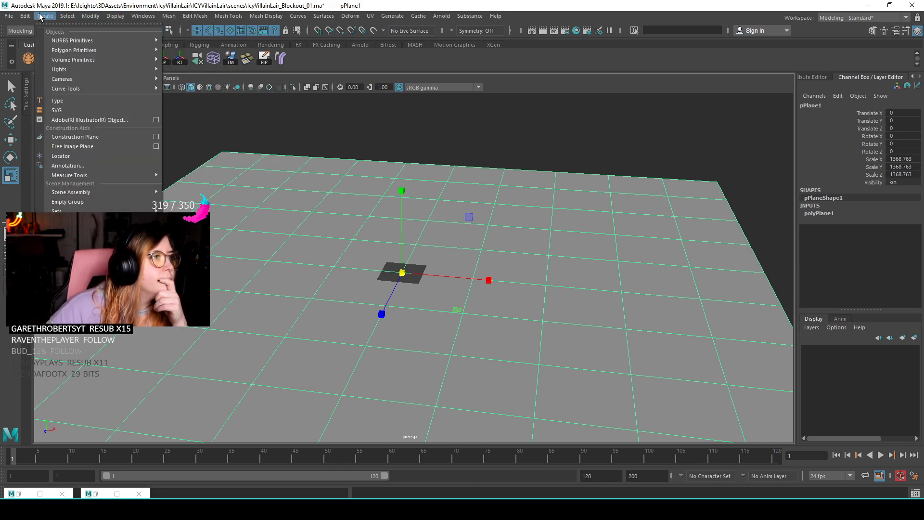
pyautogui.moveTo(143, 17)
pyautogui.moveTo(168, 99)
pyautogui.moveTo(207, 108)
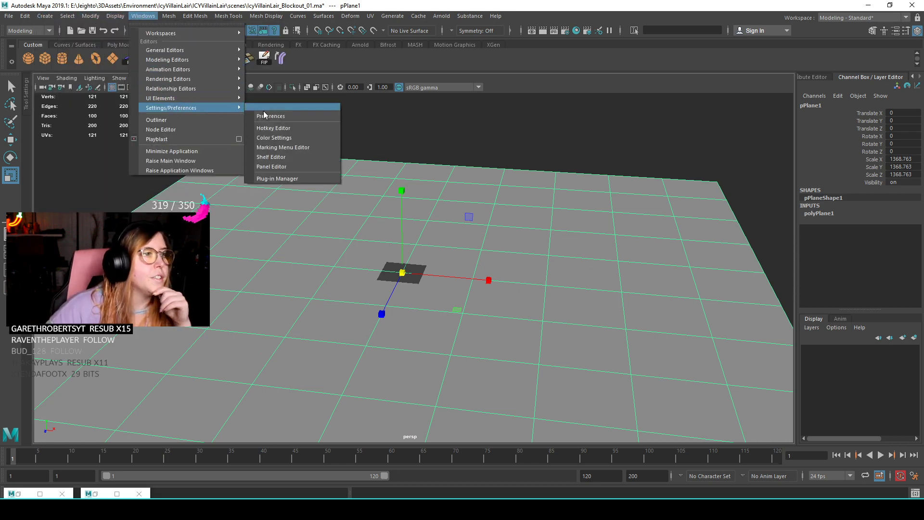
pyautogui.click(276, 112)
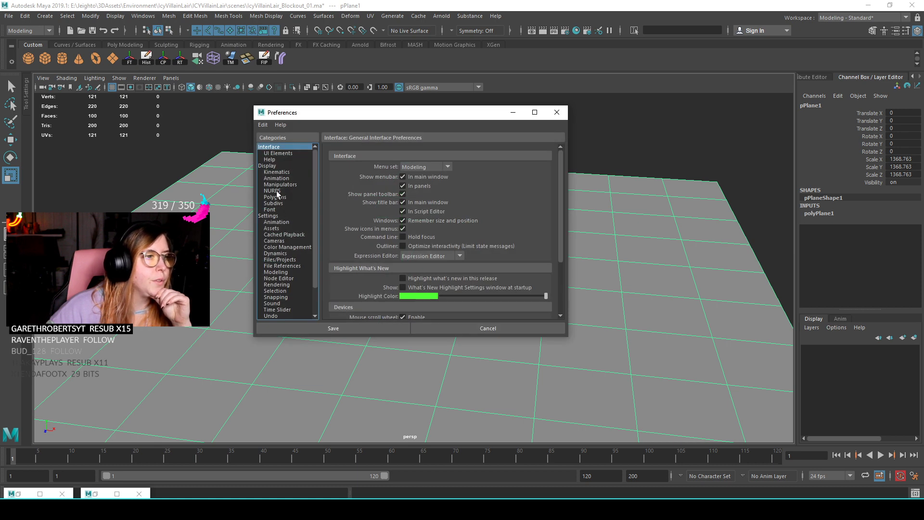
pyautogui.click(272, 168)
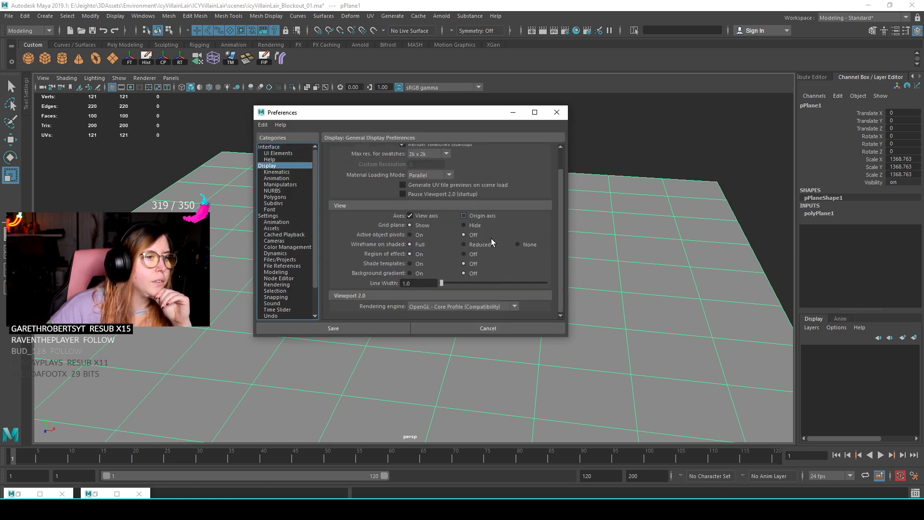
pyautogui.click(285, 215)
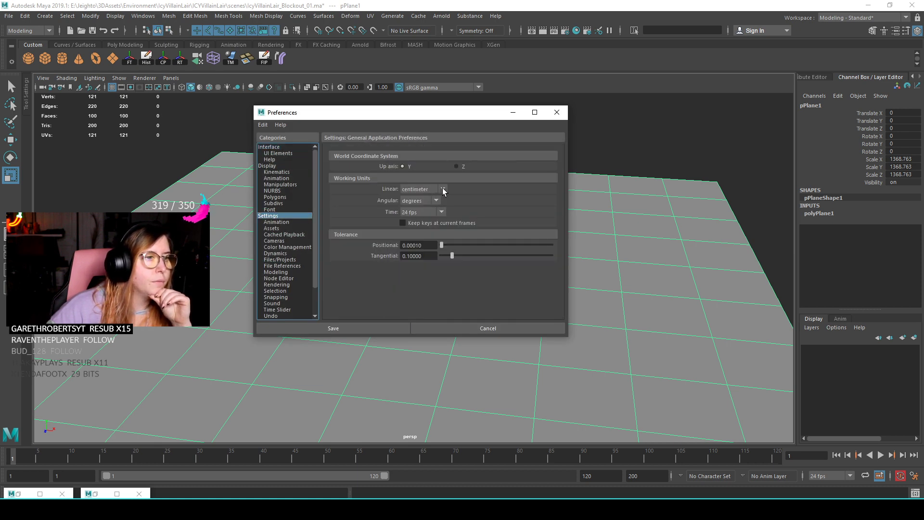
pyautogui.click(440, 190)
pyautogui.click(423, 218)
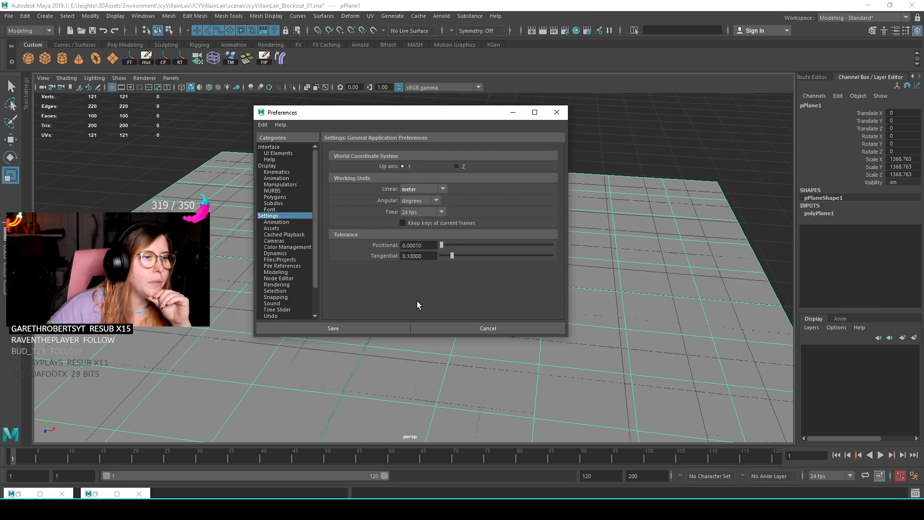
pyautogui.click(374, 328)
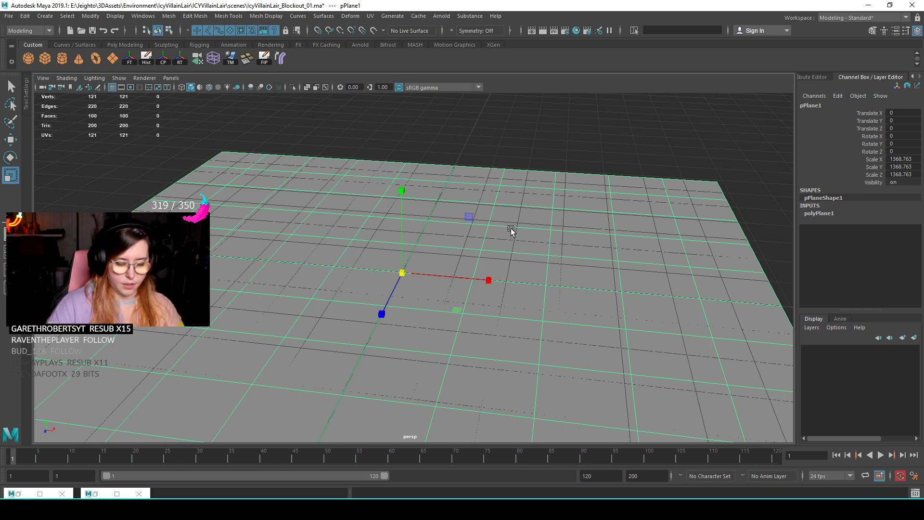
# - Replace the oversized plane with a new polygon plane and set its X, Y and Z scale to 12
pyautogui.press('Delete')
pyautogui.click(108, 55)
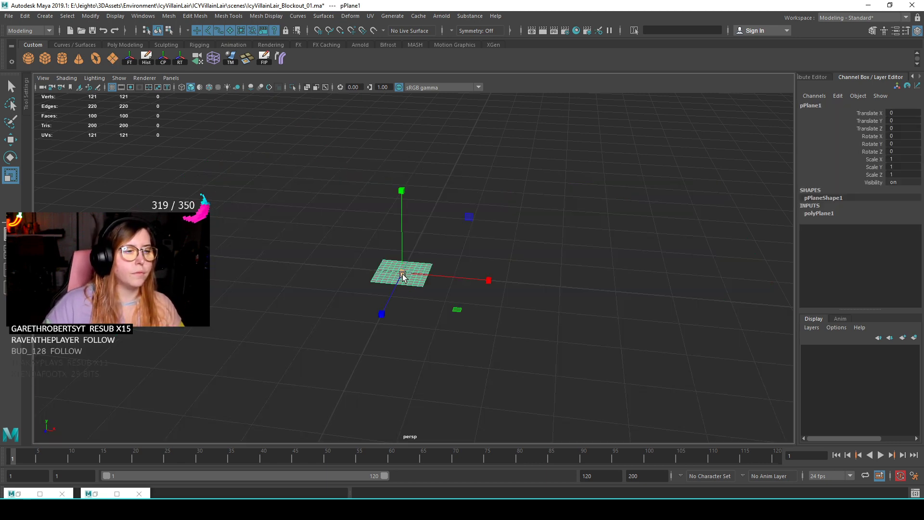
pyautogui.moveTo(402, 274); pyautogui.dragTo(709, 250)
pyautogui.keyDown('alt'); pyautogui.moveTo(538, 267); pyautogui.dragTo(503, 279, button='right'); pyautogui.keyUp('alt')
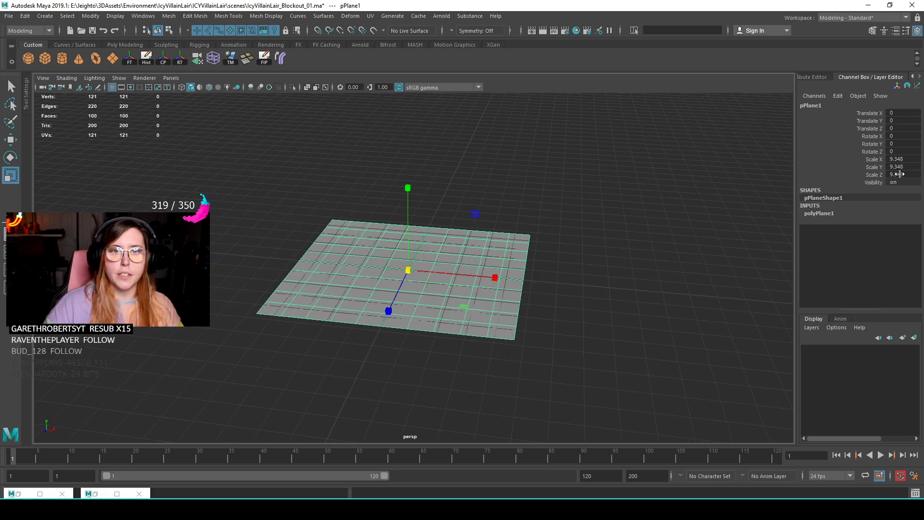
pyautogui.moveTo(899, 174); pyautogui.dragTo(905, 158)
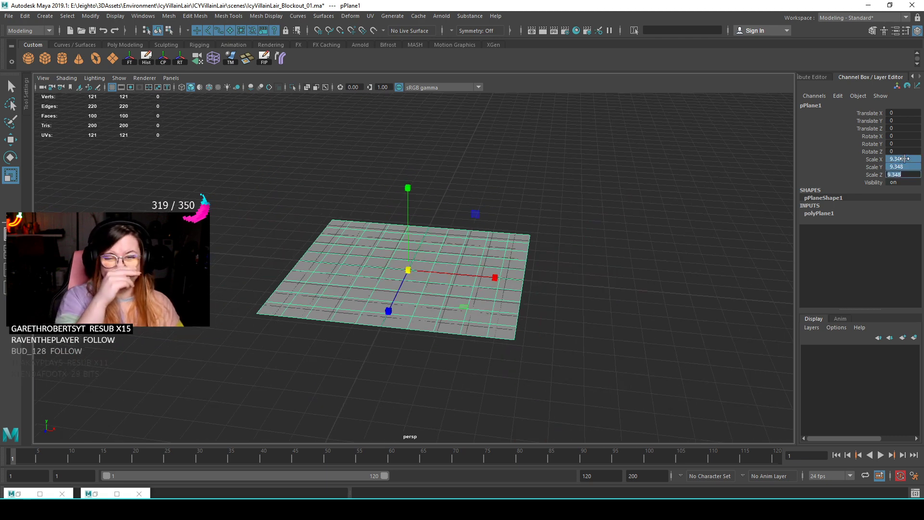
pyautogui.write('12')
pyautogui.press('Return')
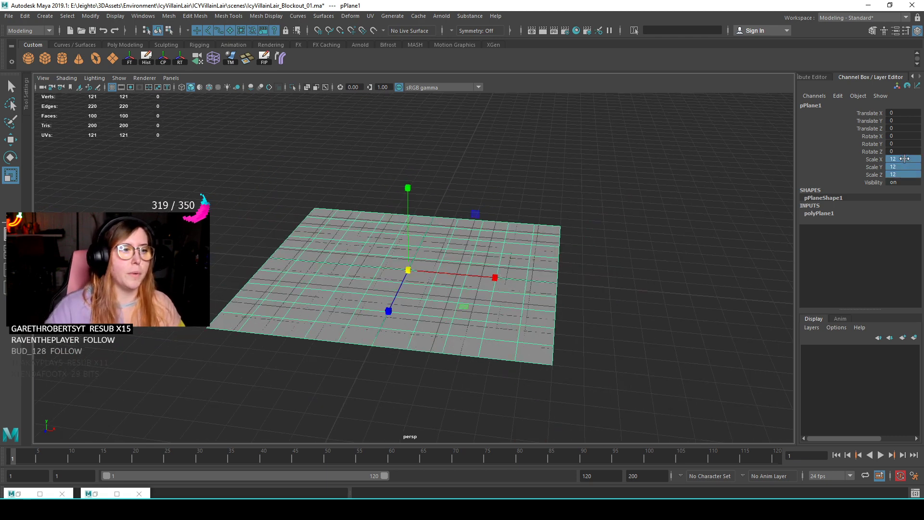
# - Examine the plane's size against the grid from several angles
pyautogui.keyDown('alt'); pyautogui.moveTo(318, 245); pyautogui.dragTo(360, 255, button='right'); pyautogui.keyUp('alt')
pyautogui.keyDown('alt'); pyautogui.moveTo(336, 255); pyautogui.dragTo(427, 277); pyautogui.keyUp('alt')
pyautogui.click(686, 191)
pyautogui.keyDown('alt'); pyautogui.moveTo(481, 247); pyautogui.dragTo(442, 256, button='right'); pyautogui.keyUp('alt')
pyautogui.keyDown('alt'); pyautogui.moveTo(441, 256); pyautogui.dragTo(367, 186); pyautogui.keyUp('alt')
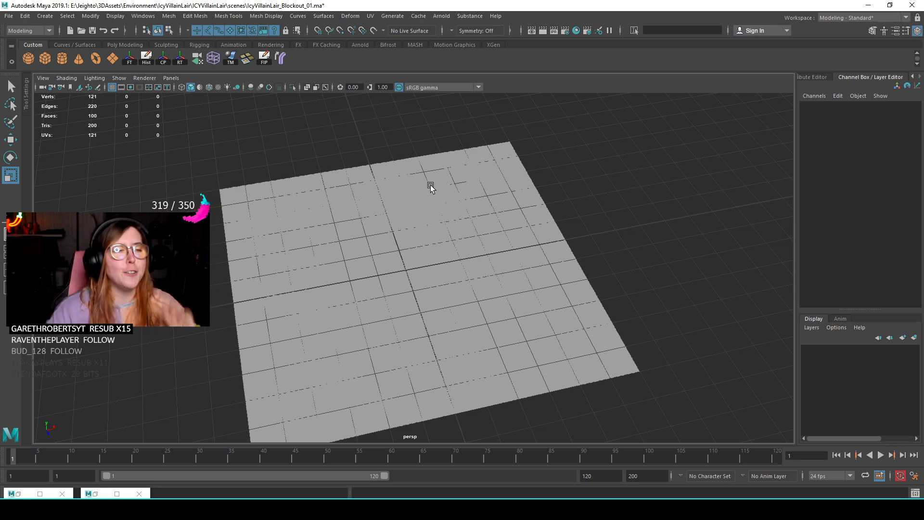
pyautogui.click(348, 244)
pyautogui.scroll(-3, 437, 272)
pyautogui.keyDown('alt'); pyautogui.moveTo(437, 273); pyautogui.dragTo(357, 254); pyautogui.keyUp('alt')
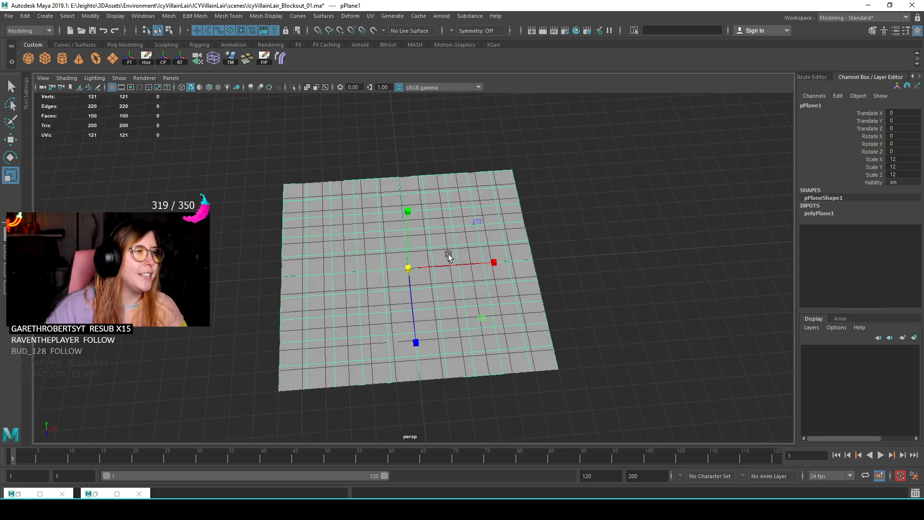
pyautogui.scroll(3, 408, 243)
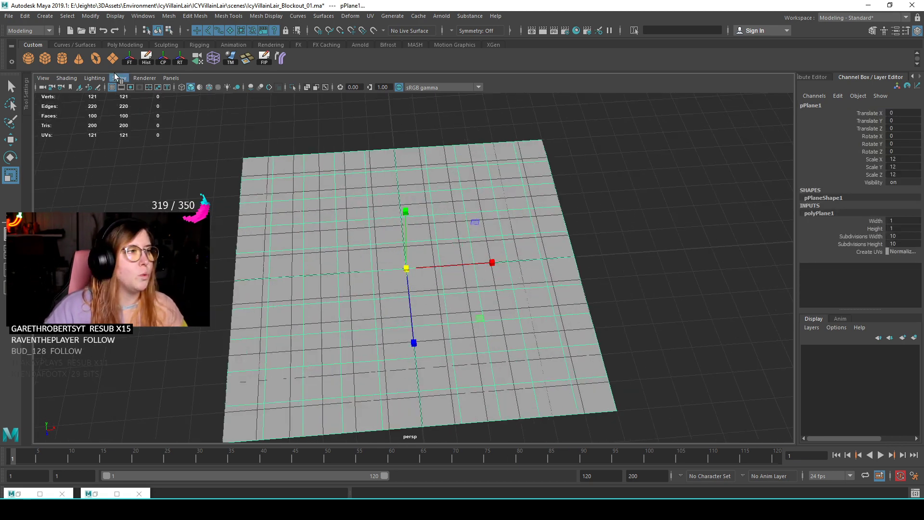
# - Create a polygon cylinder at the origin and scale it up uniformly to about the plane's width
pyautogui.click(62, 58)
pyautogui.scroll(-2, 447, 258)
pyautogui.keyDown('alt'); pyautogui.moveTo(447, 259); pyautogui.dragTo(436, 246, button='middle'); pyautogui.keyUp('alt')
pyautogui.moveTo(396, 255); pyautogui.dragTo(584, 222)
# - Delete the cylinder's side and bottom faces, keeping only the circular top cap
pyautogui.scroll(-5, 457, 249)
pyautogui.keyDown('alt'); pyautogui.moveTo(418, 264); pyautogui.dragTo(438, 158); pyautogui.keyUp('alt')
pyautogui.moveTo(311, 223); pyautogui.dragTo(498, 370)
pyautogui.keyDown('alt'); pyautogui.moveTo(412, 253); pyautogui.dragTo(403, 273); pyautogui.keyUp('alt')
pyautogui.scroll(3, 403, 274)
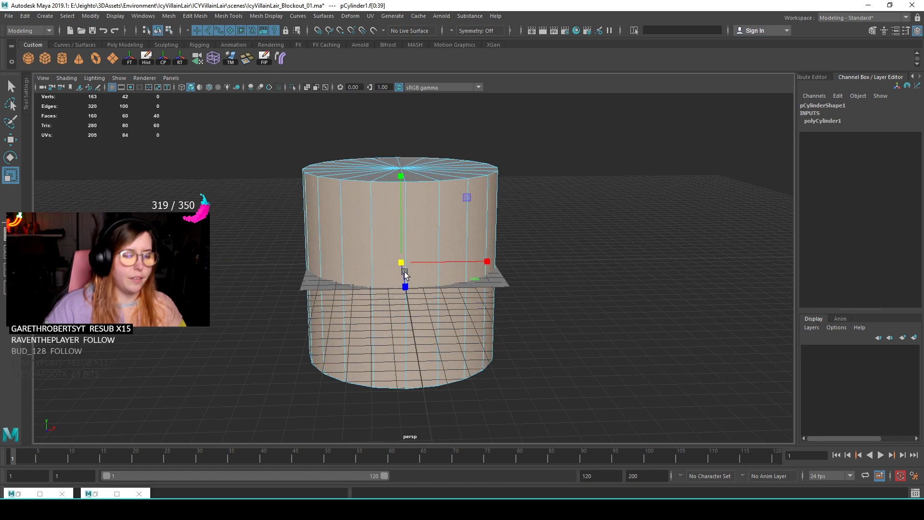
pyautogui.press('Delete')
# - Lower the circular cap to the level of the square plane and delete that plane
pyautogui.moveTo(536, 212); pyautogui.dragTo(399, 135)
pyautogui.press('w')
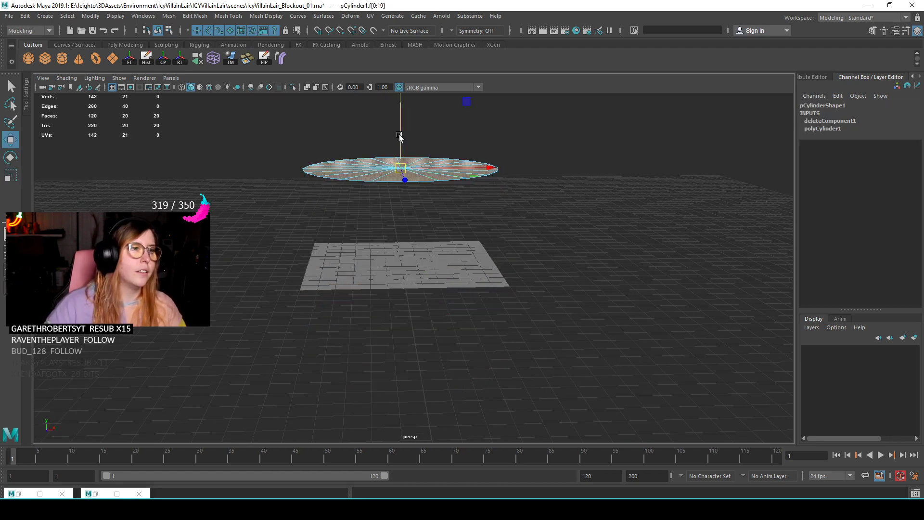
pyautogui.moveTo(431, 250); pyautogui.dragTo(423, 250, button='middle')
pyautogui.keyDown('alt'); pyautogui.moveTo(421, 265); pyautogui.dragTo(495, 193, button='right'); pyautogui.keyUp('alt')
pyautogui.keyDown('alt'); pyautogui.moveTo(495, 193); pyautogui.dragTo(501, 213); pyautogui.keyUp('alt')
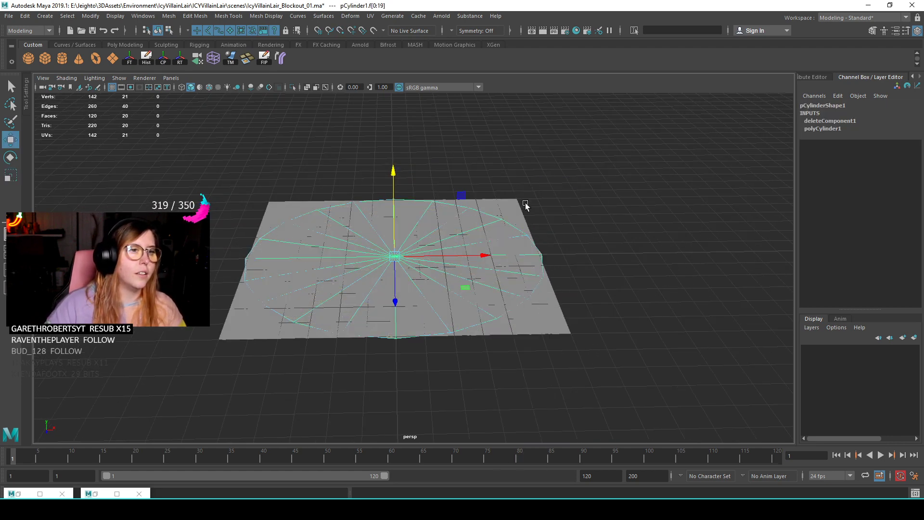
pyautogui.click(520, 207)
pyautogui.press('Delete')
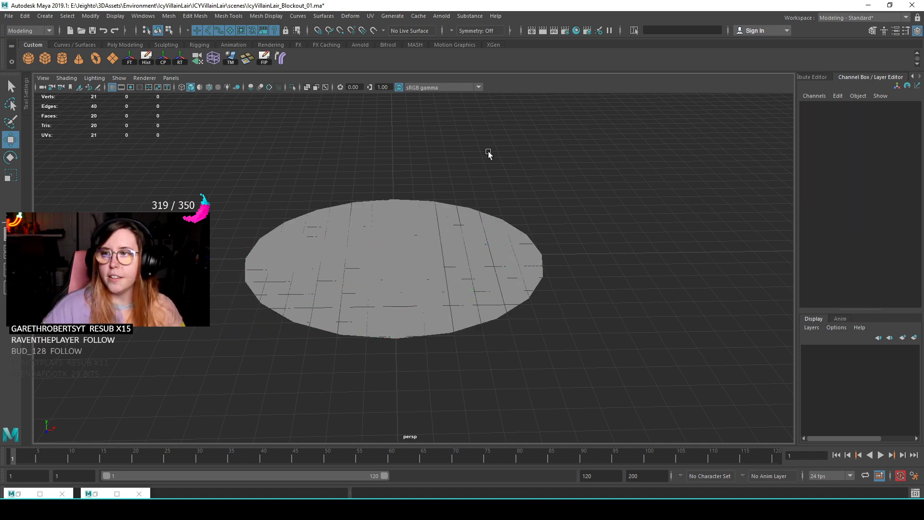
# - Add a second polygon cylinder with scale 1 at the centre of the circular floor
pyautogui.keyDown('alt'); pyautogui.moveTo(495, 164); pyautogui.dragTo(439, 239, button='right'); pyautogui.keyUp('alt')
pyautogui.keyDown('alt'); pyautogui.moveTo(440, 239); pyautogui.dragTo(381, 258); pyautogui.keyUp('alt')
pyautogui.keyDown('alt'); pyautogui.moveTo(382, 258); pyautogui.dragTo(403, 284, button='right'); pyautogui.keyUp('alt')
pyautogui.keyDown('alt'); pyautogui.moveTo(403, 284); pyautogui.dragTo(434, 285); pyautogui.keyUp('alt')
pyautogui.keyDown('alt'); pyautogui.moveTo(315, 247); pyautogui.dragTo(359, 245); pyautogui.keyUp('alt')
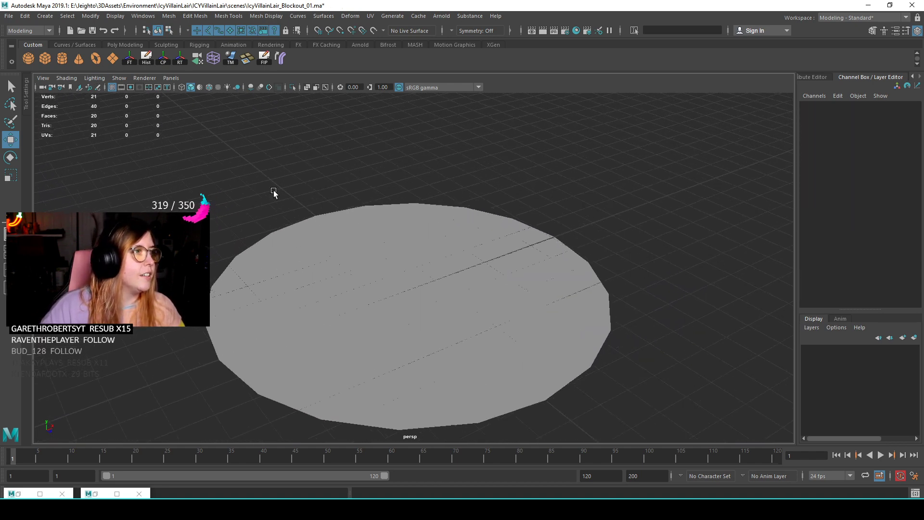
pyautogui.keyDown('alt'); pyautogui.moveTo(418, 312); pyautogui.dragTo(433, 313); pyautogui.keyUp('alt')
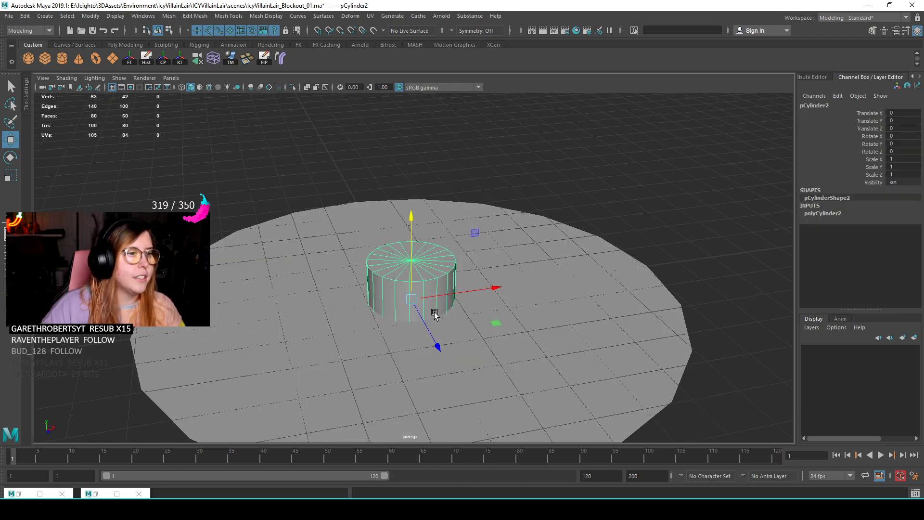
pyautogui.press('r')
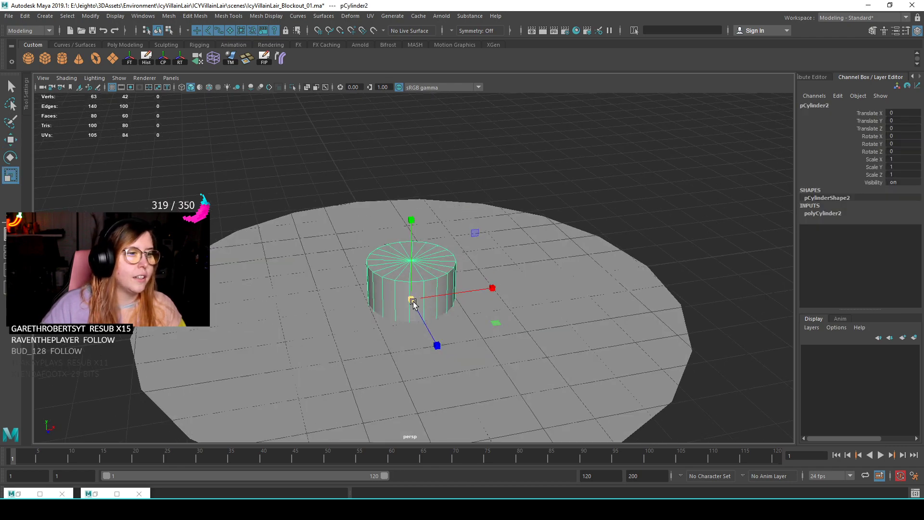
pyautogui.keyDown('alt'); pyautogui.moveTo(435, 337); pyautogui.dragTo(456, 330, button='right'); pyautogui.keyUp('alt')
pyautogui.keyDown('alt'); pyautogui.moveTo(455, 330); pyautogui.dragTo(453, 318, button='middle'); pyautogui.keyUp('alt')
pyautogui.keyDown('alt'); pyautogui.moveTo(452, 319); pyautogui.dragTo(498, 332, button='right'); pyautogui.keyUp('alt')
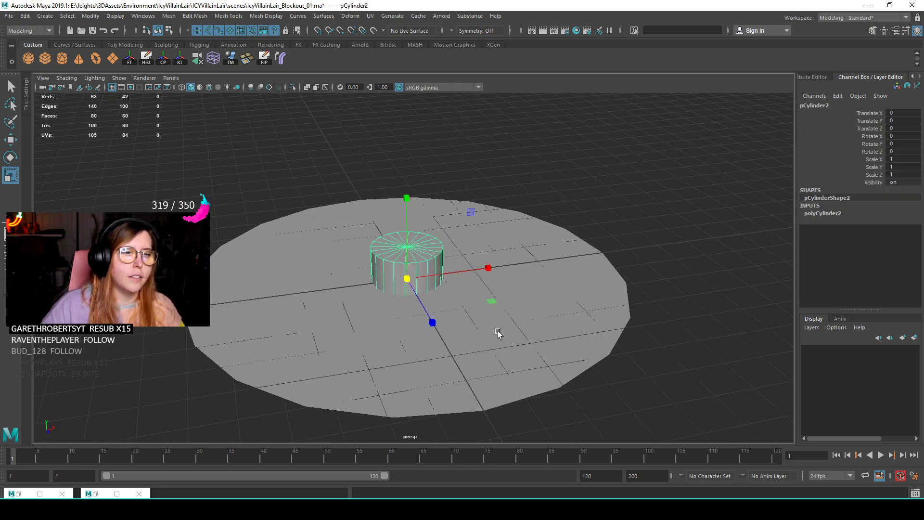
pyautogui.scroll(4, 493, 330)
# - Enlarge the circular floor by setting its X, Y and Z scale to 10
pyautogui.click(596, 173)
pyautogui.click(582, 300)
pyautogui.scroll(-6, 582, 299)
pyautogui.keyDown('alt'); pyautogui.moveTo(534, 278); pyautogui.dragTo(512, 293); pyautogui.keyUp('alt')
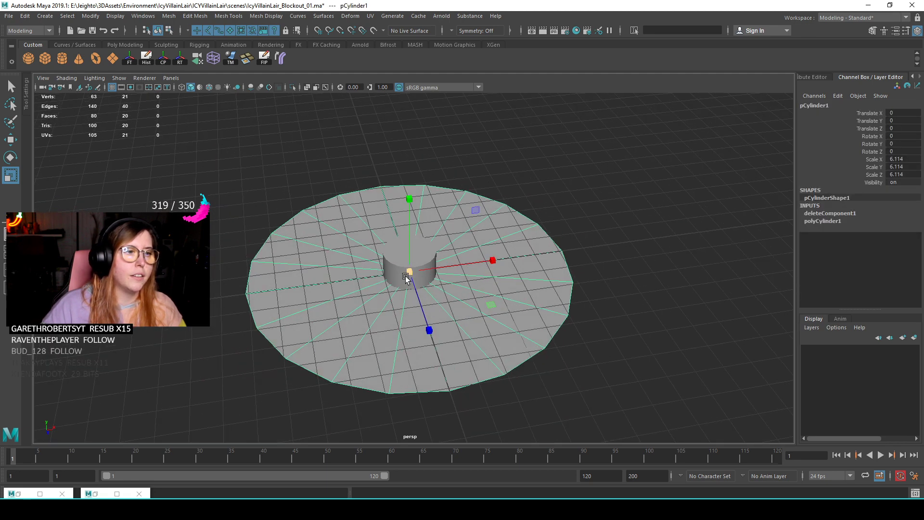
pyautogui.moveTo(405, 278); pyautogui.dragTo(519, 258)
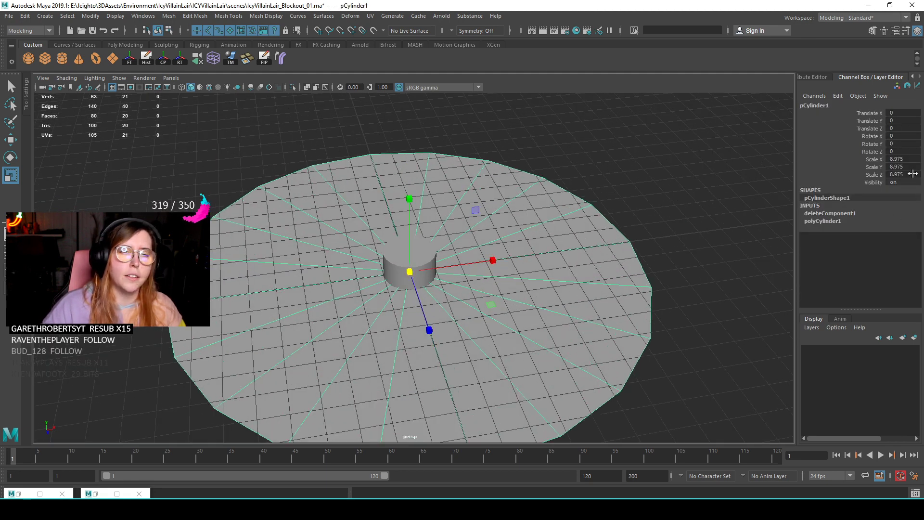
pyautogui.moveTo(913, 174); pyautogui.dragTo(903, 160)
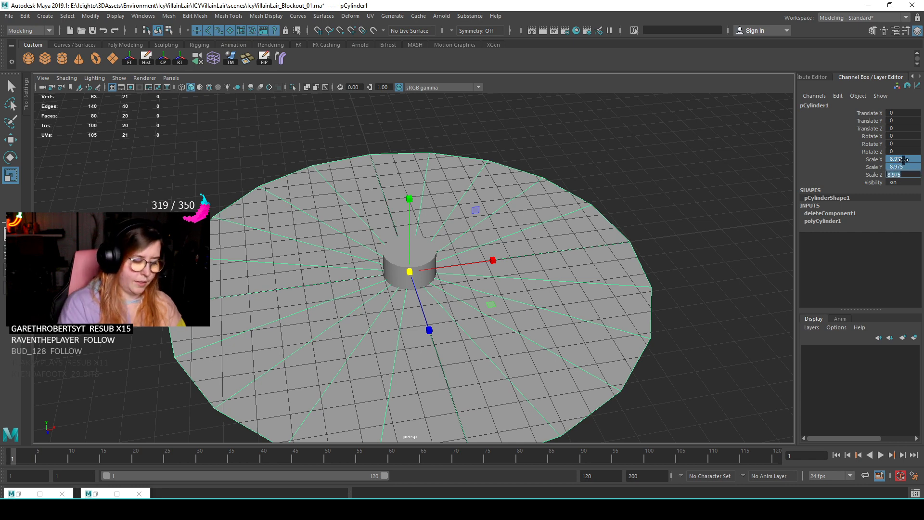
pyautogui.write('10')
pyautogui.press('Return')
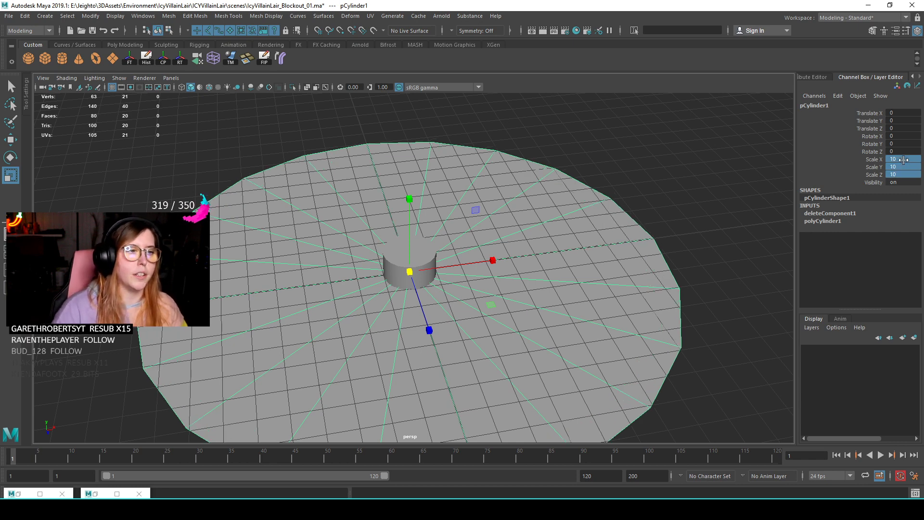
# - Delete the small cylinder and create a fresh polygon cylinder at the centre of the circular floor
pyautogui.click(436, 279)
pyautogui.scroll(2, 452, 264)
pyautogui.keyDown('alt'); pyautogui.moveTo(437, 286); pyautogui.dragTo(423, 309); pyautogui.keyUp('alt')
pyautogui.scroll(-4, 413, 293)
pyautogui.scroll(4, 429, 275)
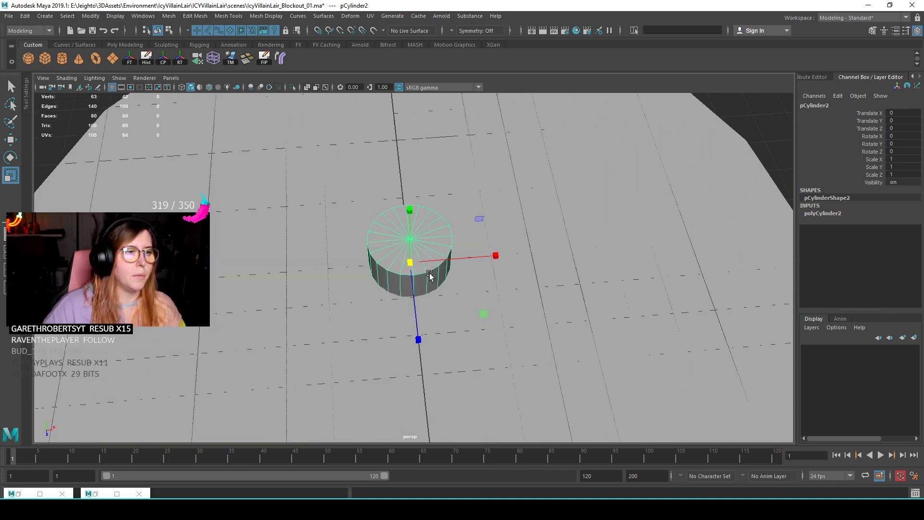
pyautogui.press('Delete')
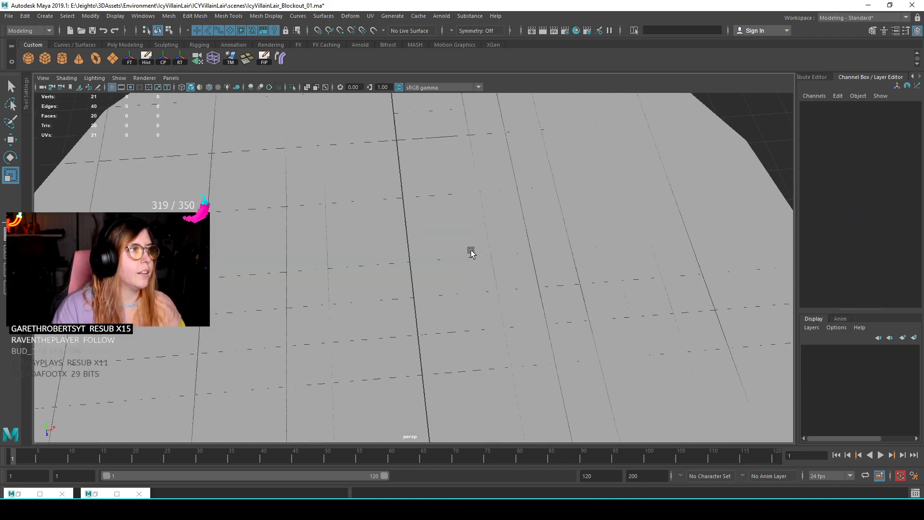
pyautogui.click(65, 60)
pyautogui.keyDown('alt'); pyautogui.moveTo(714, 243); pyautogui.dragTo(463, 288); pyautogui.keyUp('alt')
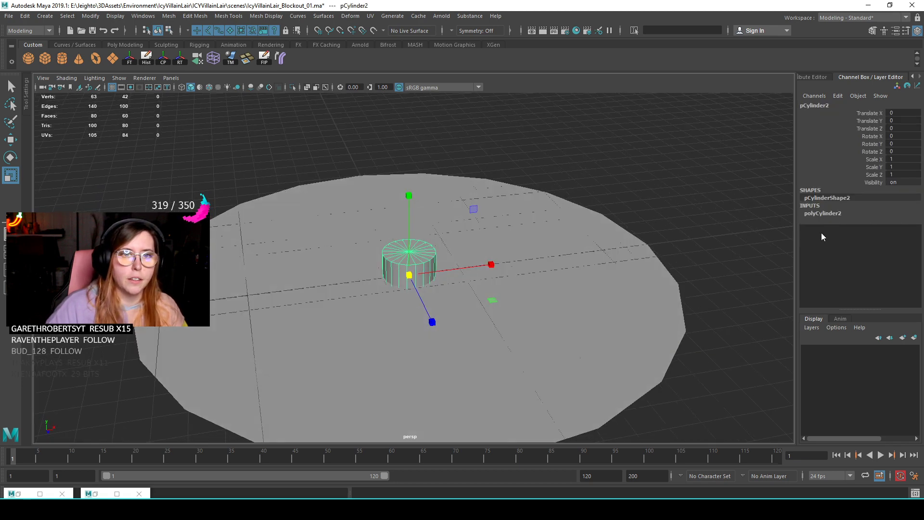
# - Show the new cylinder's creation settings and raise the cylinder to about Y 1.07 so it stands on the floor
pyautogui.click(822, 213)
pyautogui.keyDown('alt'); pyautogui.moveTo(474, 242); pyautogui.dragTo(495, 255, button='middle'); pyautogui.keyUp('alt')
pyautogui.keyDown('alt'); pyautogui.moveTo(496, 256); pyautogui.dragTo(492, 267); pyautogui.keyUp('alt')
pyautogui.scroll(1, 493, 267)
pyautogui.keyDown('alt'); pyautogui.moveTo(469, 297); pyautogui.dragTo(443, 215); pyautogui.keyUp('alt')
pyautogui.press('w')
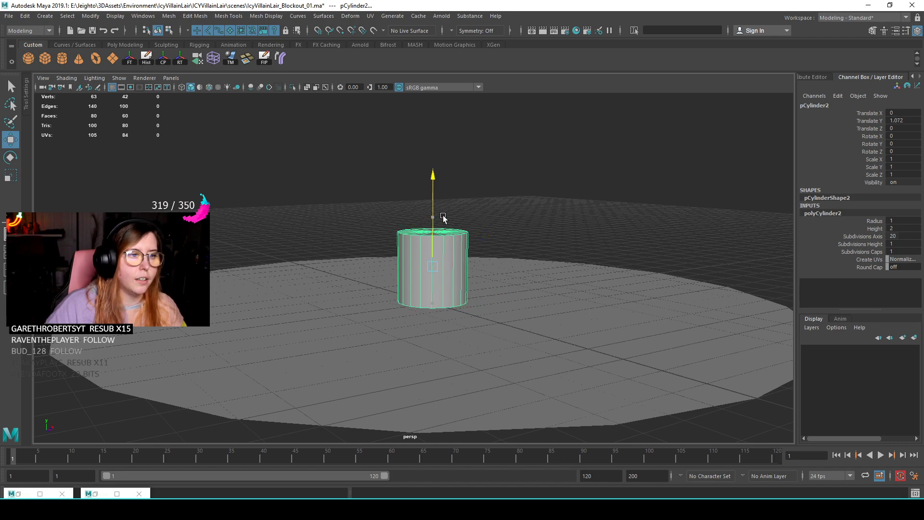
# - Stretch the cylinder vertically to a Y scale of about 3.02 and raise it to about Y 3.19 as a tall pillar
pyautogui.scroll(-5, 444, 248)
pyautogui.keyDown('alt'); pyautogui.moveTo(443, 250); pyautogui.dragTo(449, 270); pyautogui.keyUp('alt')
pyautogui.scroll(2, 449, 270)
pyautogui.press('r')
pyautogui.moveTo(425, 230); pyautogui.dragTo(434, 64)
pyautogui.keyDown('alt'); pyautogui.moveTo(481, 217); pyautogui.dragTo(459, 239, button='middle'); pyautogui.keyUp('alt')
pyautogui.scroll(2, 434, 256)
pyautogui.press('w')
pyautogui.keyDown('alt'); pyautogui.moveTo(433, 257); pyautogui.dragTo(457, 259); pyautogui.keyUp('alt')
pyautogui.keyDown('alt'); pyautogui.moveTo(563, 245); pyautogui.dragTo(478, 276); pyautogui.keyUp('alt')
pyautogui.scroll(2, 419, 244)
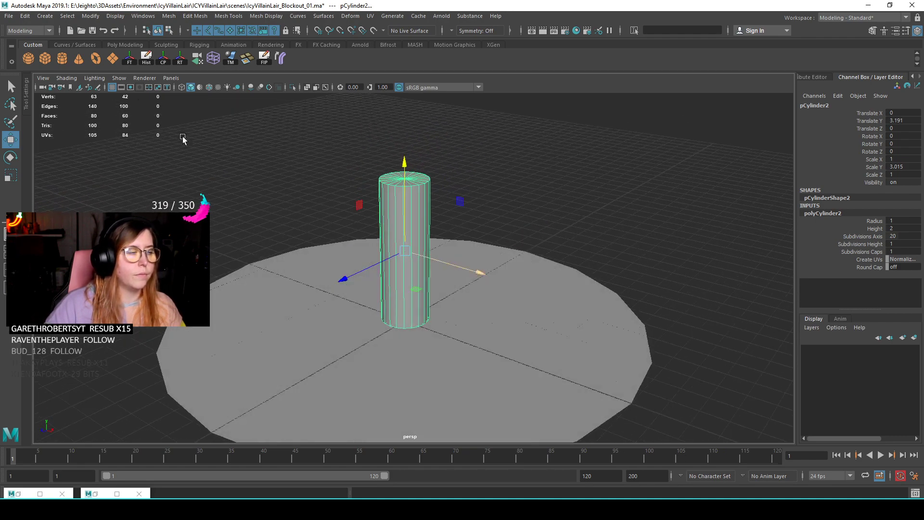
# - Start creating a file reference and look through the Characters bookmark and the Malevolent project's Characters folder for a base character
pyautogui.hotkey('ctrl', 'r')
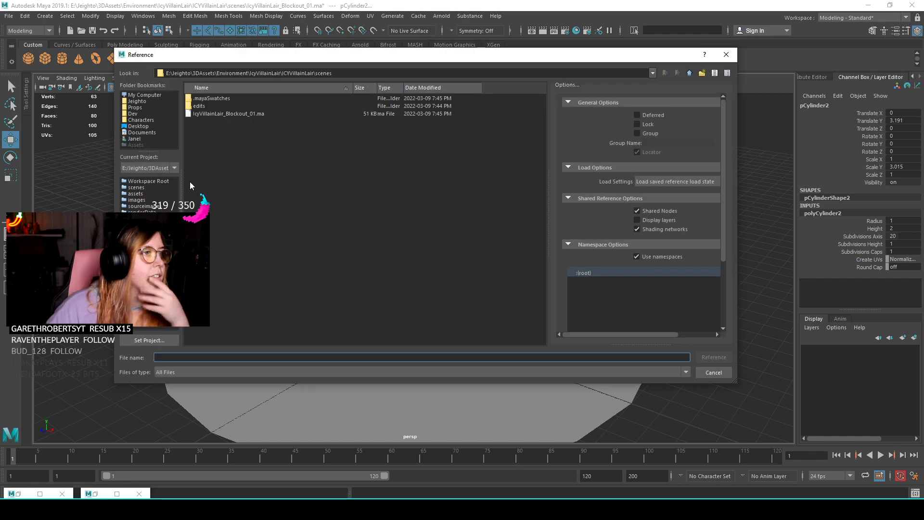
pyautogui.click(141, 120)
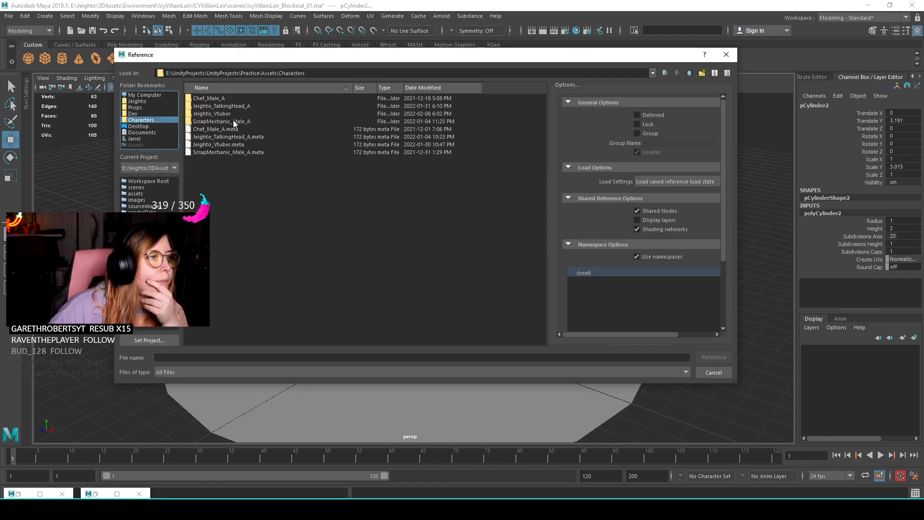
pyautogui.click(133, 113)
pyautogui.doubleClick(209, 106)
pyautogui.doubleClick(207, 106)
pyautogui.doubleClick(205, 99)
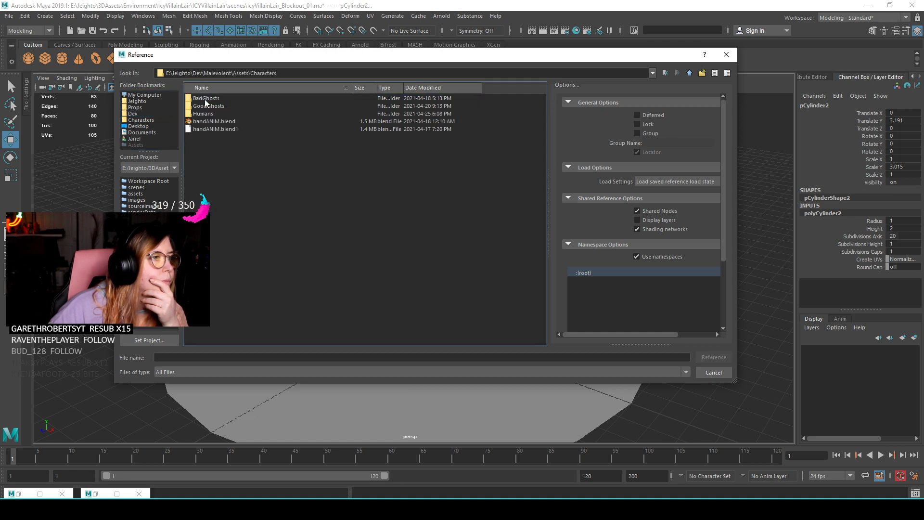
pyautogui.click(689, 73)
pyautogui.click(689, 73)
pyautogui.click(689, 73)
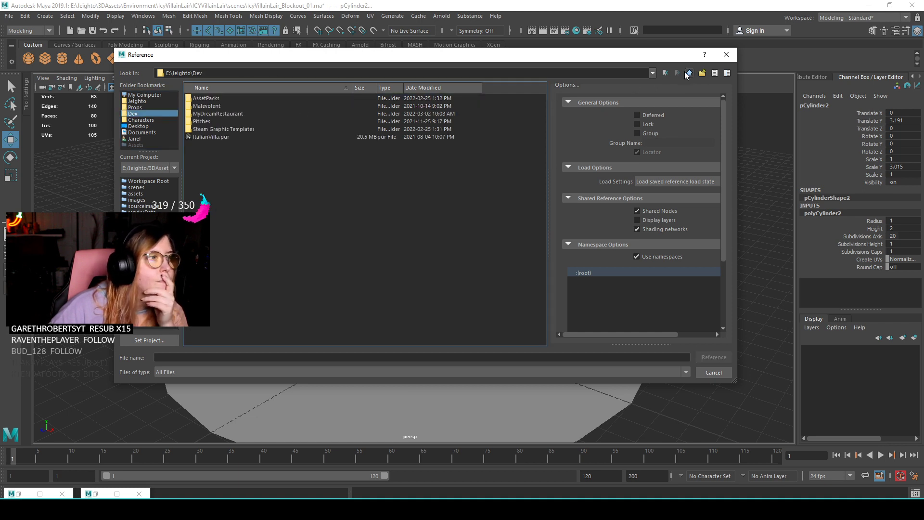
# - Reference Chr_Base_01.ma from the 3DAssets/Characters/BaseCharacter folder into the scene
pyautogui.click(138, 101)
pyautogui.doubleClick(212, 112)
pyautogui.doubleClick(209, 104)
pyautogui.doubleClick(218, 105)
pyautogui.click(200, 106)
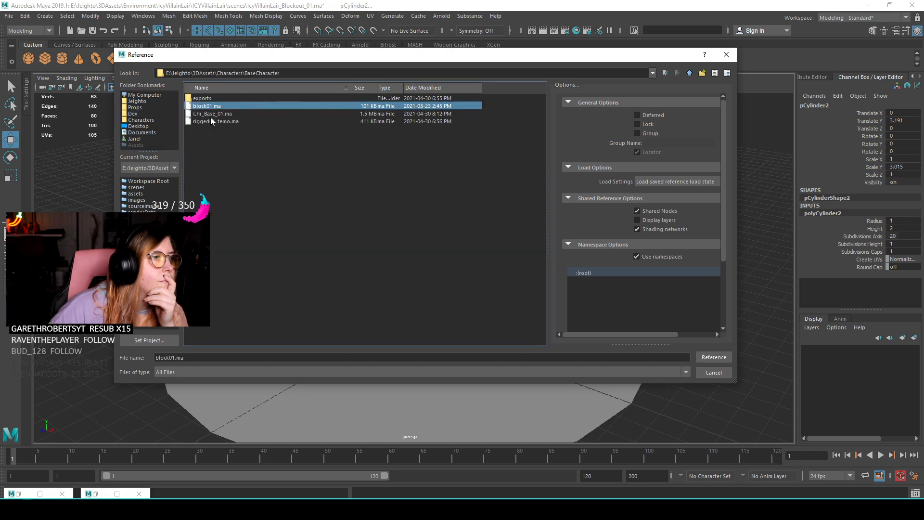
pyautogui.click(209, 115)
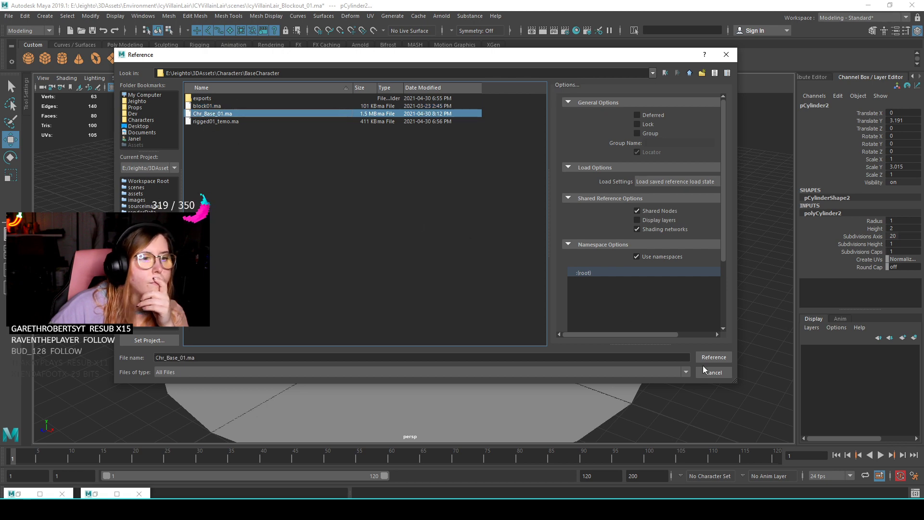
pyautogui.click(713, 358)
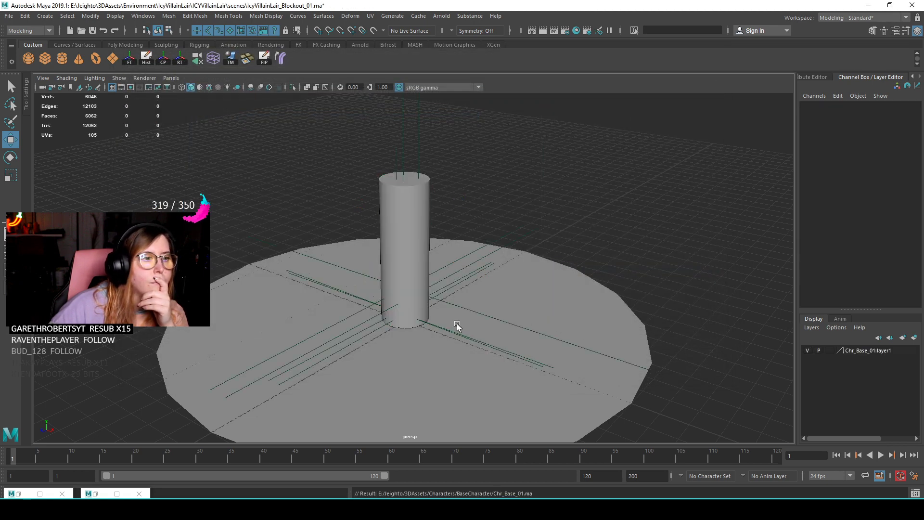
# - Move the pillar back to about Z -5.12, away from the referenced character at the floor's centre
pyautogui.click(415, 257)
pyautogui.moveTo(371, 269); pyautogui.dragTo(456, 236)
pyautogui.scroll(3, 427, 289)
pyautogui.keyDown('alt'); pyautogui.moveTo(427, 289); pyautogui.dragTo(463, 298); pyautogui.keyUp('alt')
pyautogui.scroll(-2, 465, 291)
pyautogui.scroll(4, 421, 284)
pyautogui.scroll(-1, 458, 287)
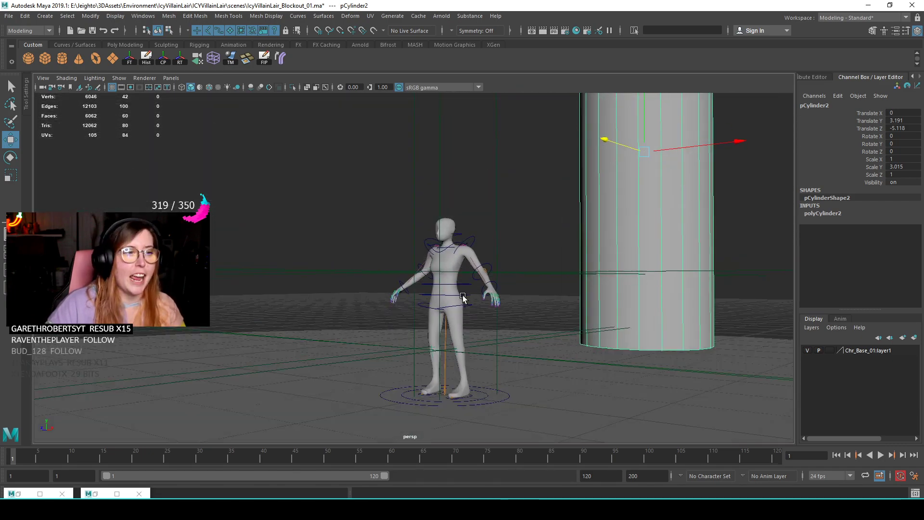
# - Examine the character's size against the pillar and the circular floor from several angles
pyautogui.keyDown('alt'); pyautogui.moveTo(463, 298); pyautogui.dragTo(403, 270, button='right'); pyautogui.keyUp('alt')
pyautogui.keyDown('alt'); pyautogui.moveTo(404, 269); pyautogui.dragTo(445, 283); pyautogui.keyUp('alt')
pyautogui.keyDown('alt'); pyautogui.moveTo(445, 283); pyautogui.dragTo(385, 245, button='right'); pyautogui.keyUp('alt')
pyautogui.keyDown('alt'); pyautogui.moveTo(385, 244); pyautogui.dragTo(409, 256); pyautogui.keyUp('alt')
pyautogui.keyDown('alt'); pyautogui.moveTo(408, 255); pyautogui.dragTo(464, 288, button='right'); pyautogui.keyUp('alt')
pyautogui.keyDown('alt'); pyautogui.moveTo(463, 288); pyautogui.dragTo(459, 310); pyautogui.keyUp('alt')
pyautogui.keyDown('alt'); pyautogui.moveTo(459, 310); pyautogui.dragTo(431, 284, button='right'); pyautogui.keyUp('alt')
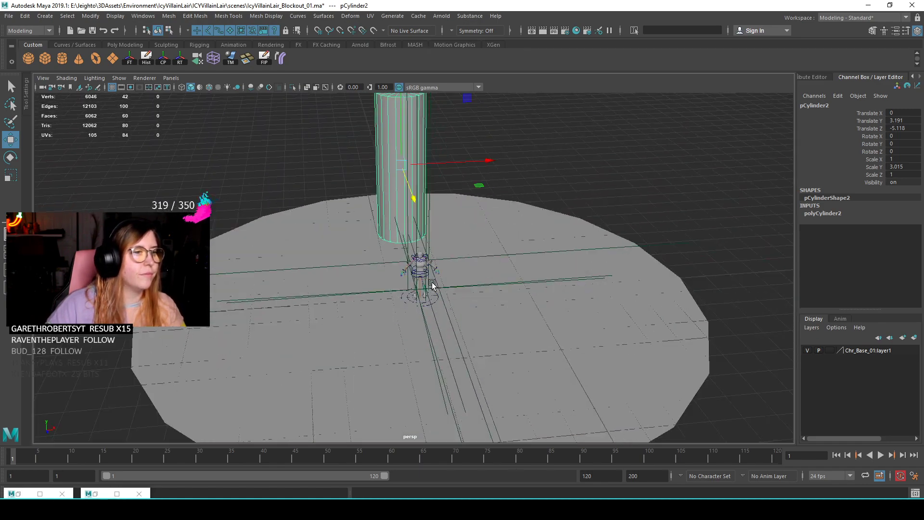
pyautogui.keyDown('alt'); pyautogui.moveTo(431, 285); pyautogui.dragTo(420, 263); pyautogui.keyUp('alt')
# - Scale the pillar down to about 0.57 in X and Z and 1.71 in Y, and reposition it at about X 4.66, Y 1.71, Z -2.24
pyautogui.moveTo(397, 207); pyautogui.dragTo(351, 201)
pyautogui.press('r')
pyautogui.press('w')
pyautogui.moveTo(383, 166); pyautogui.dragTo(386, 202)
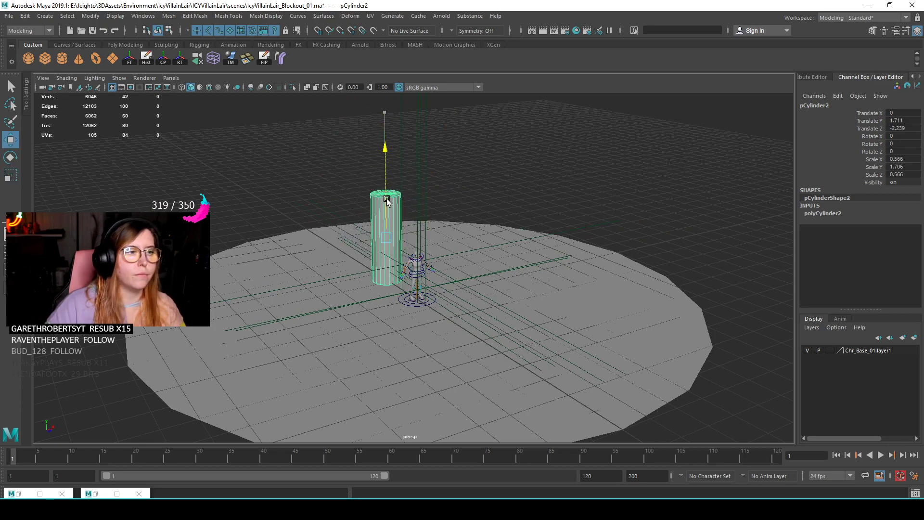
pyautogui.keyDown('alt'); pyautogui.moveTo(420, 254); pyautogui.dragTo(405, 285); pyautogui.keyUp('alt')
pyautogui.moveTo(508, 202); pyautogui.dragTo(639, 207)
pyautogui.keyDown('alt'); pyautogui.moveTo(531, 283); pyautogui.dragTo(188, 120); pyautogui.keyUp('alt')
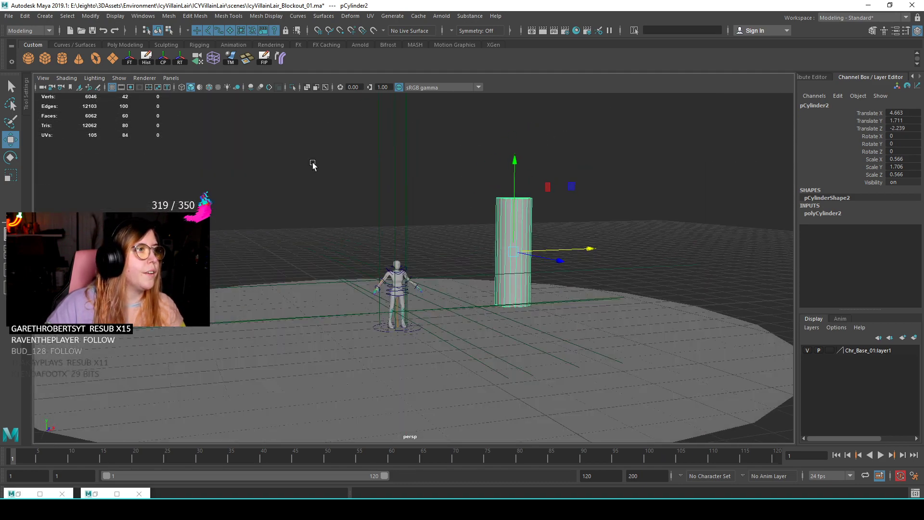
# - Select the character rig's oversized locators and scale them down to clear their long lines from the view
pyautogui.moveTo(441, 201); pyautogui.dragTo(440, 202)
pyautogui.press('r')
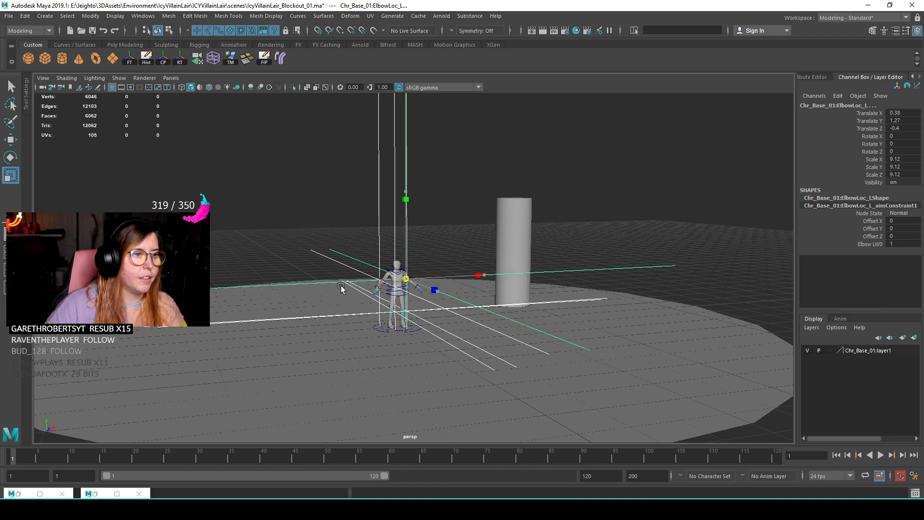
pyautogui.moveTo(1, 315); pyautogui.dragTo(15, 342)
pyautogui.hotkey('ctrl', 'z')
# - Enlarge the pillar uniformly to a scale of about 0.62 in X and Z and 1.87 in Y
pyautogui.click(482, 230)
pyautogui.scroll(4, 408, 313)
pyautogui.keyDown('alt'); pyautogui.moveTo(409, 313); pyautogui.dragTo(471, 310); pyautogui.keyUp('alt')
pyautogui.scroll(-5, 473, 309)
pyautogui.click(543, 221)
pyautogui.keyDown('alt'); pyautogui.moveTo(543, 221); pyautogui.dragTo(579, 208); pyautogui.keyUp('alt')
# - Set the pillar's axis subdivisions to 8
pyautogui.click(834, 214)
pyautogui.click(906, 235)
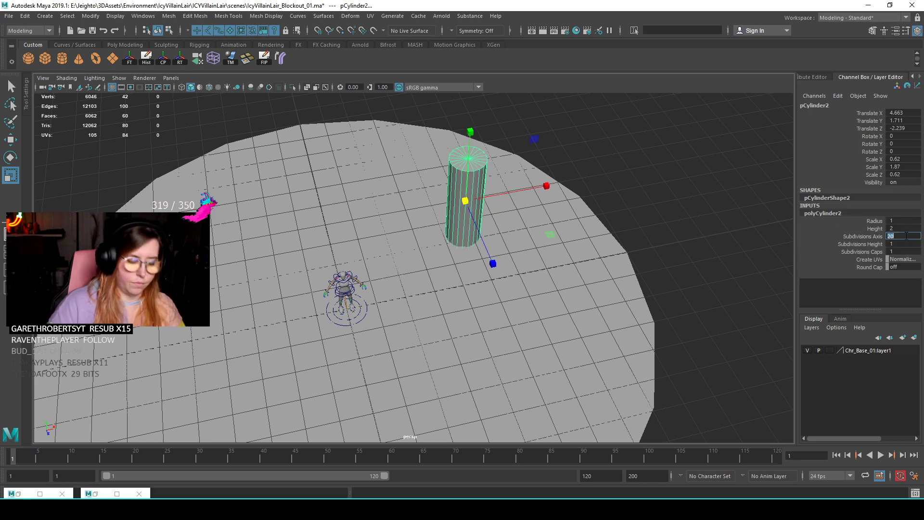
pyautogui.write('8')
pyautogui.press('Return')
pyautogui.keyDown('alt'); pyautogui.moveTo(436, 240); pyautogui.dragTo(427, 243); pyautogui.keyUp('alt')
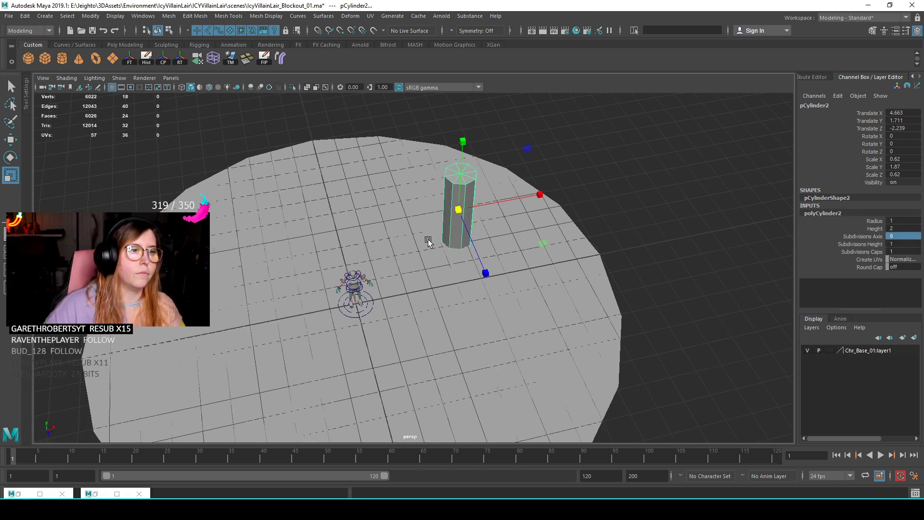
# - Move the pillar to about X 4.82, Z -3.02 and raise its top vertices to make it several times the character's height
pyautogui.press('w')
pyautogui.moveTo(540, 241); pyautogui.dragTo(455, 191)
pyautogui.moveTo(454, 191); pyautogui.dragTo(382, 187, button='right')
pyautogui.moveTo(383, 186); pyautogui.dragTo(483, 258)
pyautogui.keyDown('alt'); pyautogui.moveTo(484, 257); pyautogui.dragTo(440, 91); pyautogui.keyUp('alt')
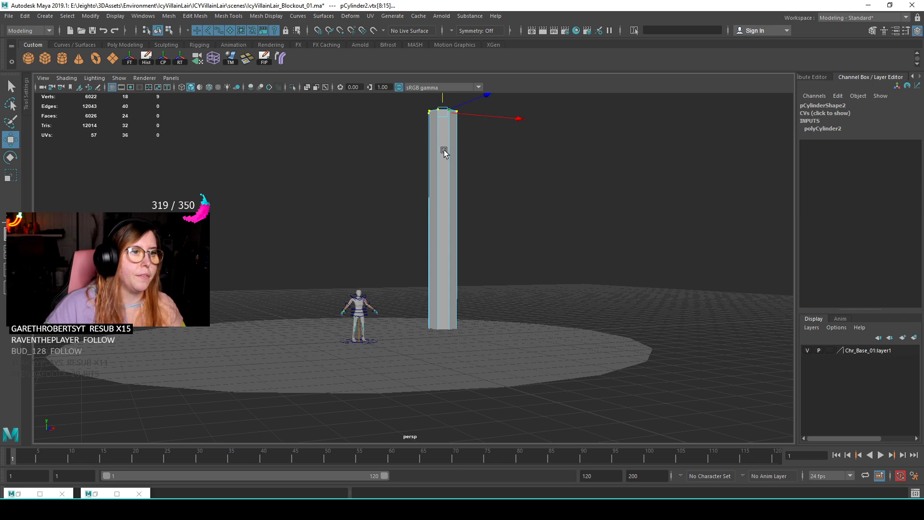
pyautogui.moveTo(453, 181); pyautogui.dragTo(505, 161, button='right')
pyautogui.click(505, 161)
pyautogui.click(437, 203)
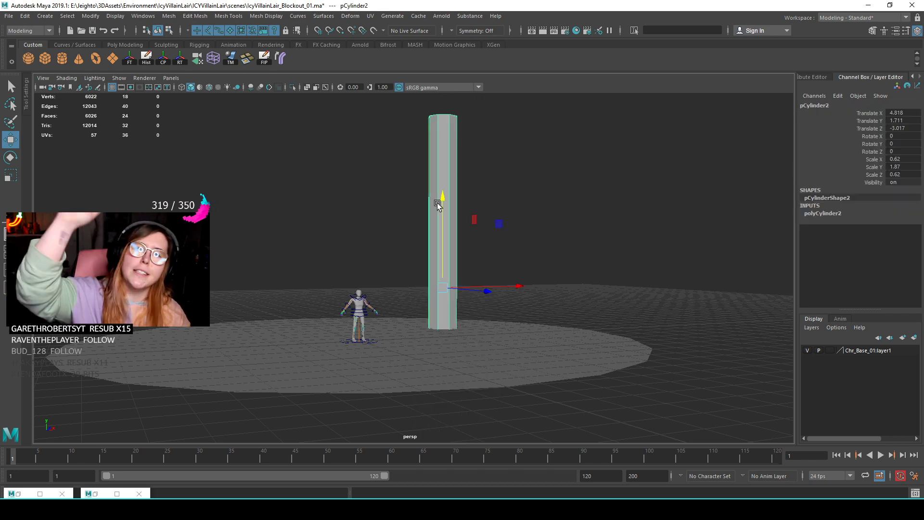
# - Insert an edge loop around the pillar near its bottom with the Multi-Cut tool
pyautogui.keyDown('alt'); pyautogui.moveTo(434, 203); pyautogui.dragTo(470, 274); pyautogui.keyUp('alt')
pyautogui.keyDown('alt'); pyautogui.moveTo(443, 220); pyautogui.dragTo(424, 279, button='middle'); pyautogui.keyUp('alt')
pyautogui.keyDown('alt'); pyautogui.moveTo(424, 279); pyautogui.dragTo(491, 344, button='right'); pyautogui.keyUp('alt')
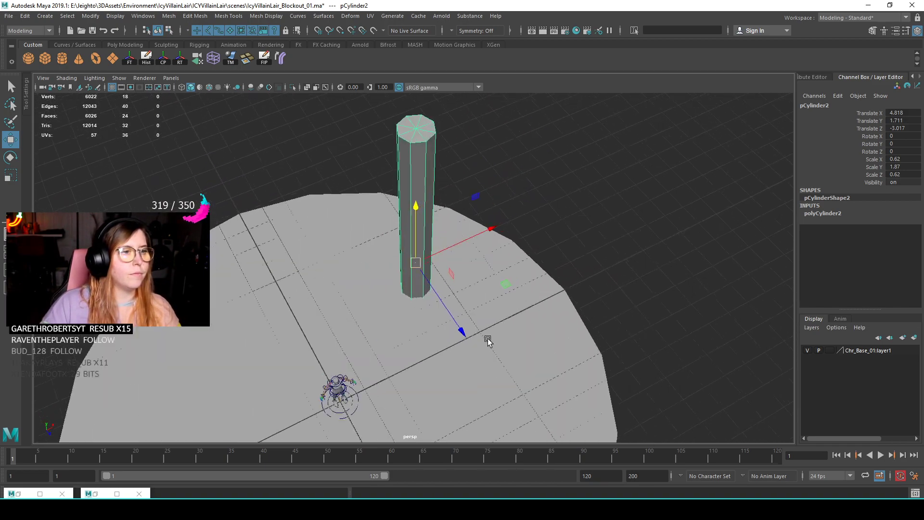
pyautogui.keyDown('alt'); pyautogui.moveTo(491, 344); pyautogui.dragTo(489, 195); pyautogui.keyUp('alt')
pyautogui.keyDown('shift'); pyautogui.moveTo(490, 194); pyautogui.dragTo(455, 192, button='right'); pyautogui.keyUp('shift')
pyautogui.keyDown('alt'); pyautogui.moveTo(454, 192); pyautogui.dragTo(367, 239); pyautogui.keyUp('alt')
pyautogui.keyDown('alt'); pyautogui.moveTo(367, 239); pyautogui.dragTo(423, 260, button='right'); pyautogui.keyUp('alt')
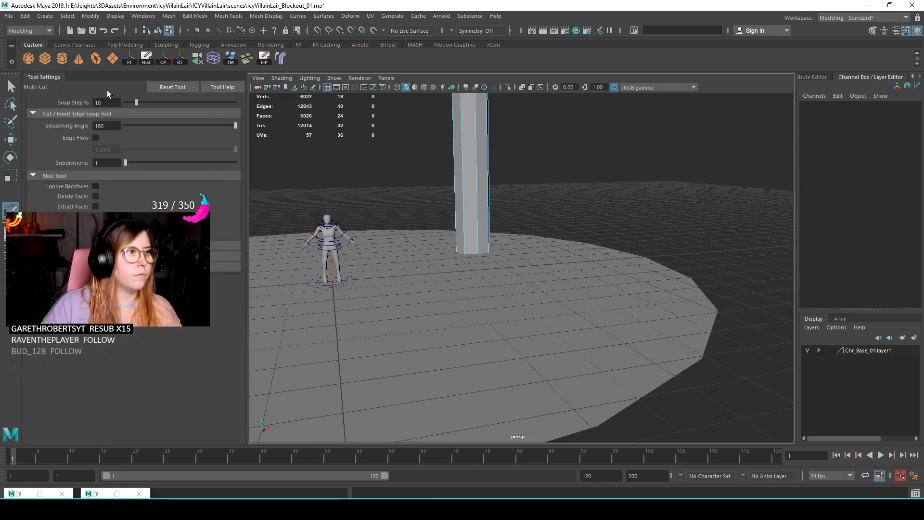
pyautogui.click(52, 78)
pyautogui.click(352, 256)
pyautogui.keyDown('alt'); pyautogui.moveTo(342, 189); pyautogui.dragTo(404, 221); pyautogui.keyUp('alt')
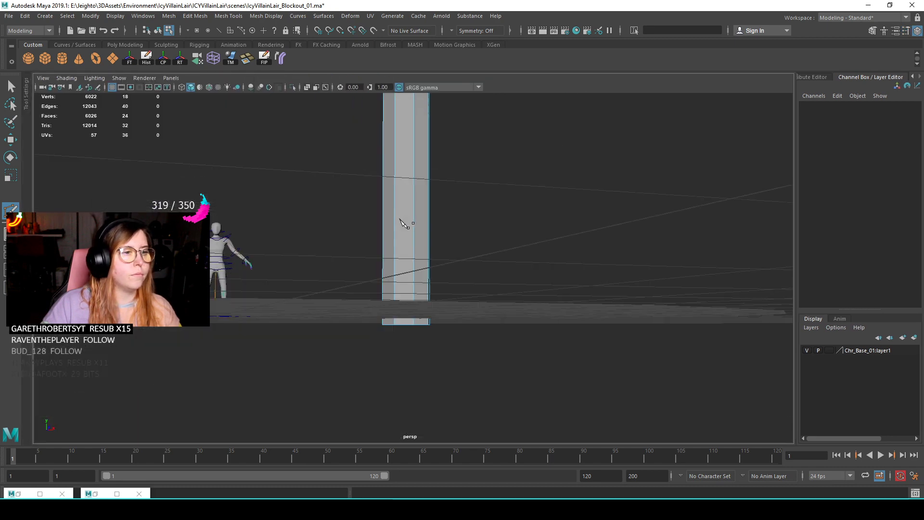
pyautogui.keyDown('ctrl'); pyautogui.click(420, 298); pyautogui.keyUp('ctrl')
# - Select the pillar's bottom vertices together with the new edge loop and adjust their height to seat the base section on the floor
pyautogui.keyDown('alt'); pyautogui.moveTo(425, 273); pyautogui.dragTo(426, 288); pyautogui.keyUp('alt')
pyautogui.press('r')
pyautogui.moveTo(408, 244); pyautogui.dragTo(368, 245, button='right')
pyautogui.moveTo(318, 222); pyautogui.dragTo(452, 342)
pyautogui.press('w')
pyautogui.moveTo(416, 274); pyautogui.dragTo(409, 264)
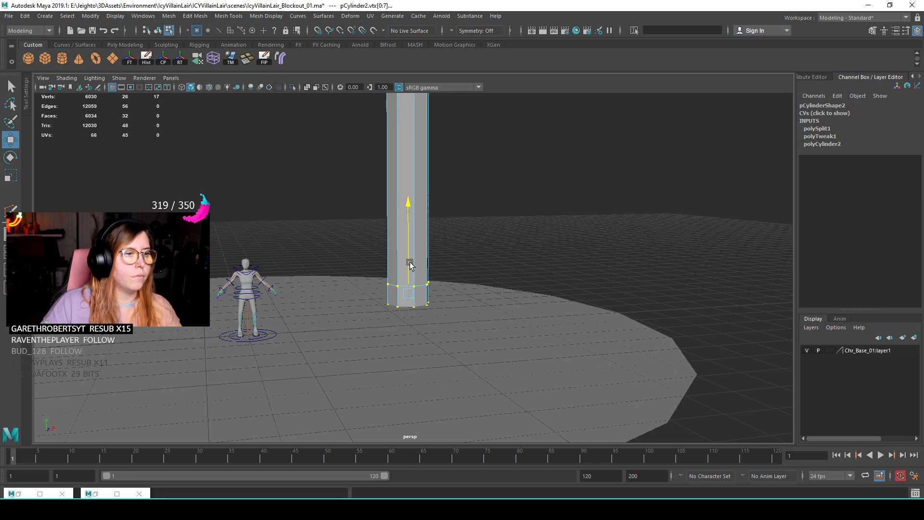
pyautogui.keyDown('alt'); pyautogui.moveTo(397, 278); pyautogui.dragTo(403, 273, button='middle'); pyautogui.keyUp('alt')
pyautogui.moveTo(403, 244); pyautogui.dragTo(403, 282, button='right')
# - Extrude the faces of the pillar's bottom section and scale them outward horizontally to form a wider base
pyautogui.moveTo(316, 226); pyautogui.dragTo(493, 355)
pyautogui.keyDown('ctrl'); pyautogui.moveTo(524, 187); pyautogui.dragTo(449, 254); pyautogui.keyUp('ctrl')
pyautogui.hotkey('ctrl', 'e')
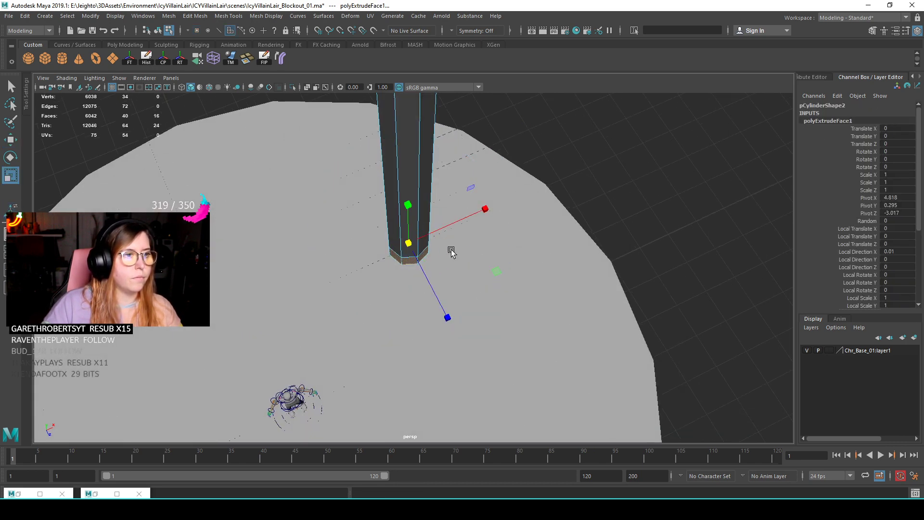
pyautogui.moveTo(495, 272); pyautogui.dragTo(523, 260)
# - Bevel the upper outer edge loop of the pillar's base
pyautogui.keyDown('alt'); pyautogui.moveTo(476, 328); pyautogui.dragTo(445, 281); pyautogui.keyUp('alt')
pyautogui.press('F10')
pyautogui.doubleClick(400, 282)
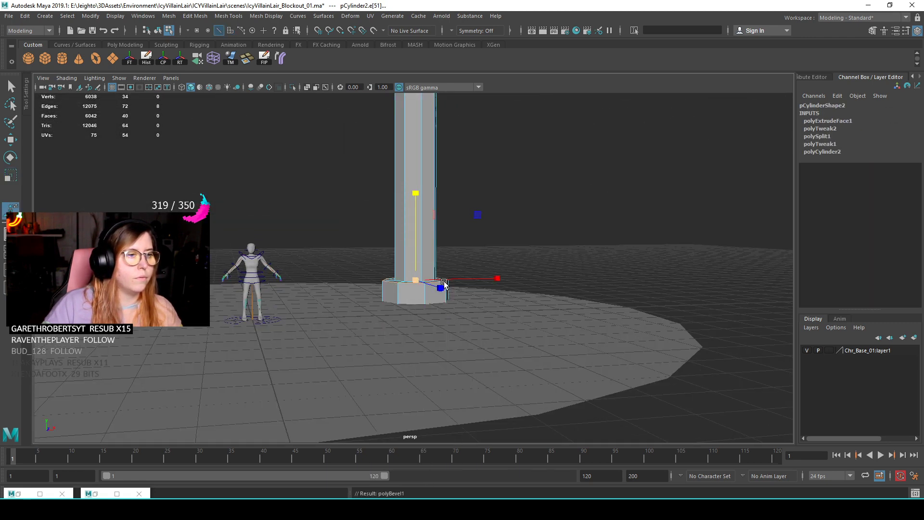
pyautogui.hotkey('ctrl', 'b')
pyautogui.scroll(5, 419, 250)
pyautogui.moveTo(419, 249); pyautogui.dragTo(371, 252, button='right')
pyautogui.scroll(-5, 365, 264)
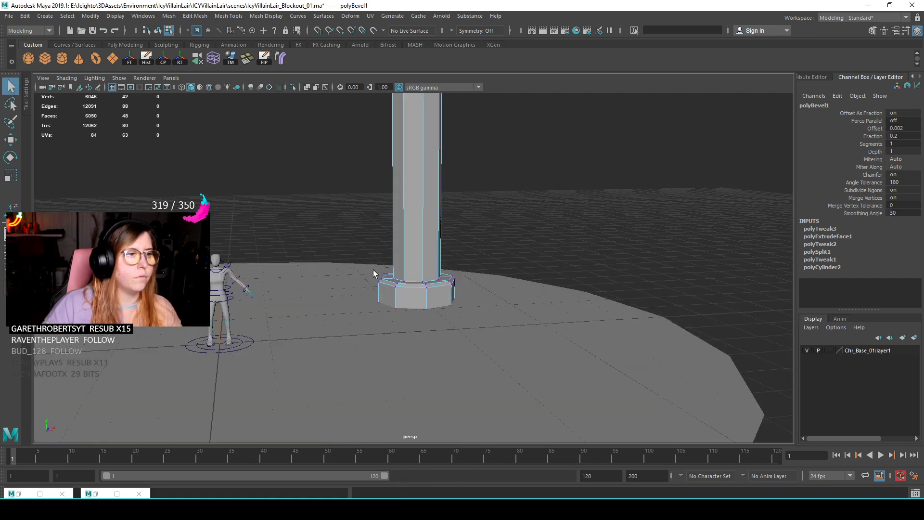
# - Select the upper vertices of the pillar's base and raise them to make the base taller
pyautogui.keyDown('alt'); pyautogui.moveTo(364, 265); pyautogui.dragTo(389, 267); pyautogui.keyUp('alt')
pyautogui.moveTo(461, 302); pyautogui.dragTo(459, 300)
pyautogui.keyDown('alt'); pyautogui.moveTo(457, 300); pyautogui.dragTo(449, 295); pyautogui.keyUp('alt')
pyautogui.press('w')
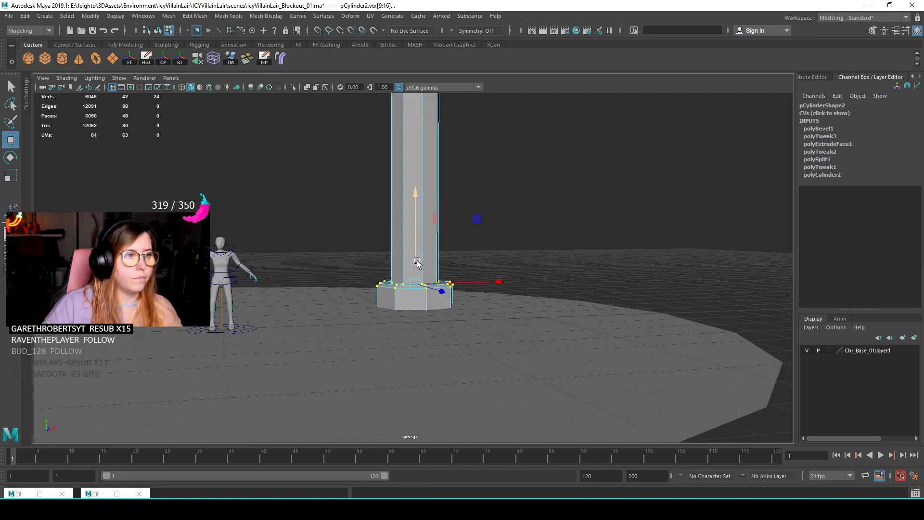
pyautogui.scroll(4, 399, 251)
pyautogui.moveTo(398, 252); pyautogui.dragTo(398, 161, button='right')
pyautogui.doubleClick(380, 268)
pyautogui.moveTo(417, 232); pyautogui.dragTo(415, 235)
pyautogui.moveTo(396, 225); pyautogui.dragTo(488, 186, button='right')
pyautogui.click(534, 216)
# - Examine the whole pillar's proportions against the character and the floor from several angles
pyautogui.scroll(-5, 481, 291)
pyautogui.scroll(-5, 481, 292)
pyautogui.keyDown('alt'); pyautogui.moveTo(372, 236); pyautogui.dragTo(412, 273); pyautogui.keyUp('alt')
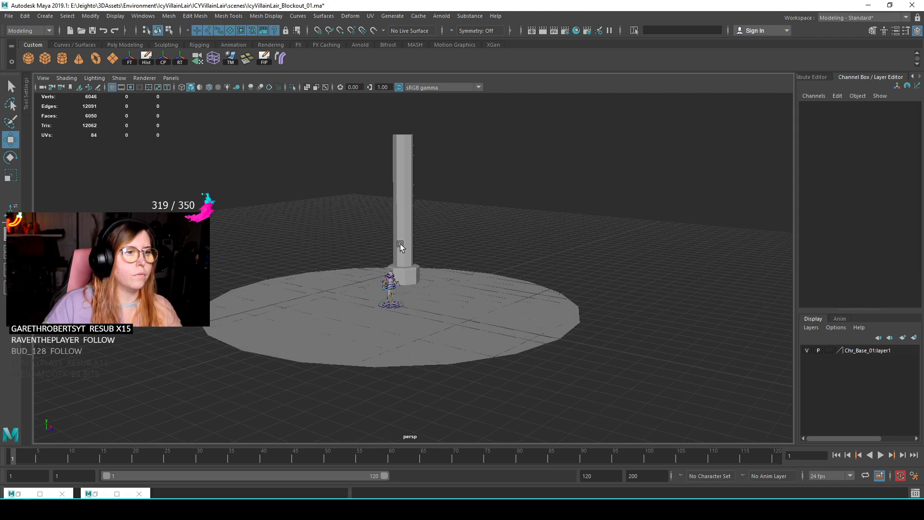
pyautogui.keyDown('alt'); pyautogui.moveTo(412, 273); pyautogui.dragTo(410, 329, button='middle'); pyautogui.keyUp('alt')
pyautogui.scroll(4, 456, 305)
pyautogui.keyDown('alt'); pyautogui.moveTo(455, 305); pyautogui.dragTo(410, 266); pyautogui.keyUp('alt')
pyautogui.click(391, 189)
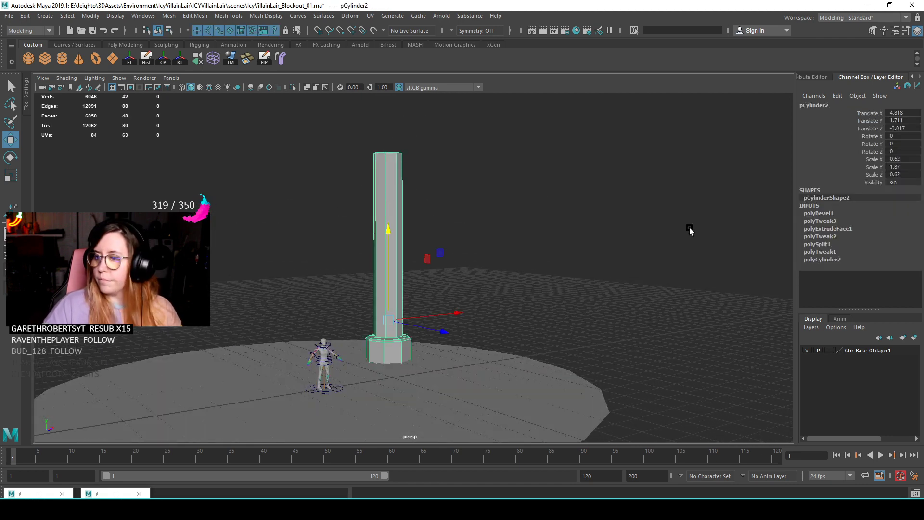
pyautogui.keyDown('alt'); pyautogui.moveTo(363, 189); pyautogui.dragTo(369, 225, button='middle'); pyautogui.keyUp('alt')
pyautogui.keyDown('alt'); pyautogui.moveTo(369, 226); pyautogui.dragTo(429, 237, button='right'); pyautogui.keyUp('alt')
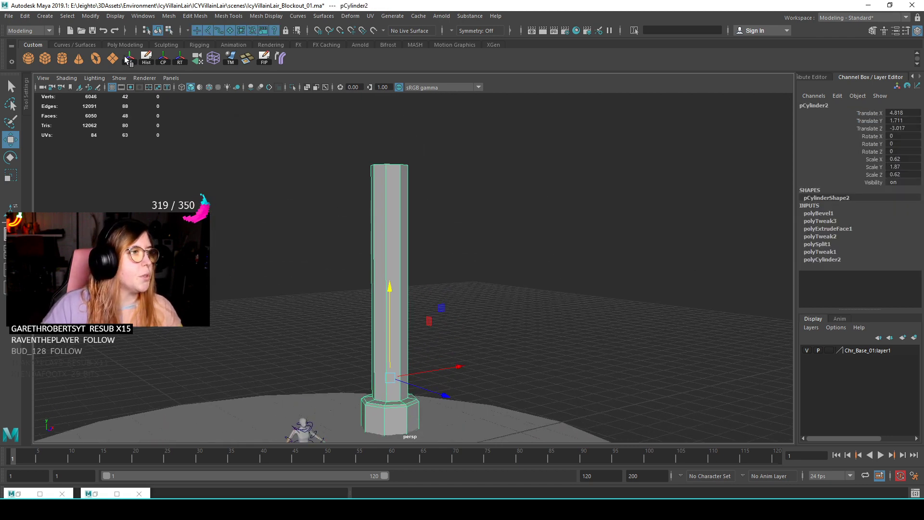
# - Create a polygon cube on top of the pillar at about Y 8.84 and scale it uniformly to about 1.9
pyautogui.click(47, 58)
pyautogui.keyDown('alt'); pyautogui.moveTo(413, 185); pyautogui.dragTo(430, 207); pyautogui.keyUp('alt')
pyautogui.moveTo(395, 169); pyautogui.dragTo(386, 167, button='middle')
pyautogui.press('r')
pyautogui.moveTo(387, 167); pyautogui.dragTo(414, 164)
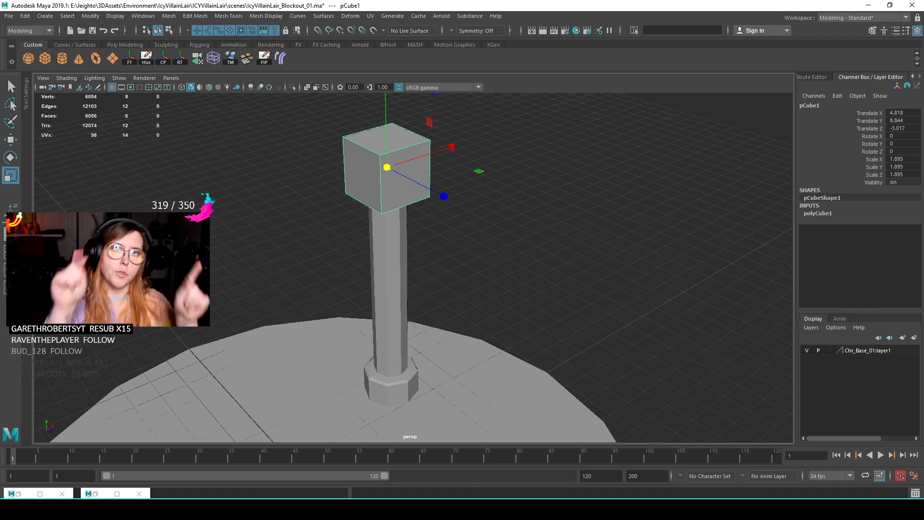
# - Flatten the cube to a Y scale of about 0.86 and lower it to about Y 8.53 as the pillar's cap
pyautogui.keyDown('alt'); pyautogui.moveTo(429, 218); pyautogui.dragTo(426, 193); pyautogui.keyUp('alt')
pyautogui.moveTo(422, 142); pyautogui.dragTo(422, 189)
pyautogui.moveTo(437, 253)
pyautogui.keyDown('alt'); pyautogui.mouseDown()
pyautogui.moveTo(457, 202)
pyautogui.moveTo(432, 206)
pyautogui.moveTo(435, 227)
pyautogui.moveTo(429, 212)
pyautogui.moveTo(453, 255)
pyautogui.mouseUp(); pyautogui.keyUp('alt')
pyautogui.press('w')
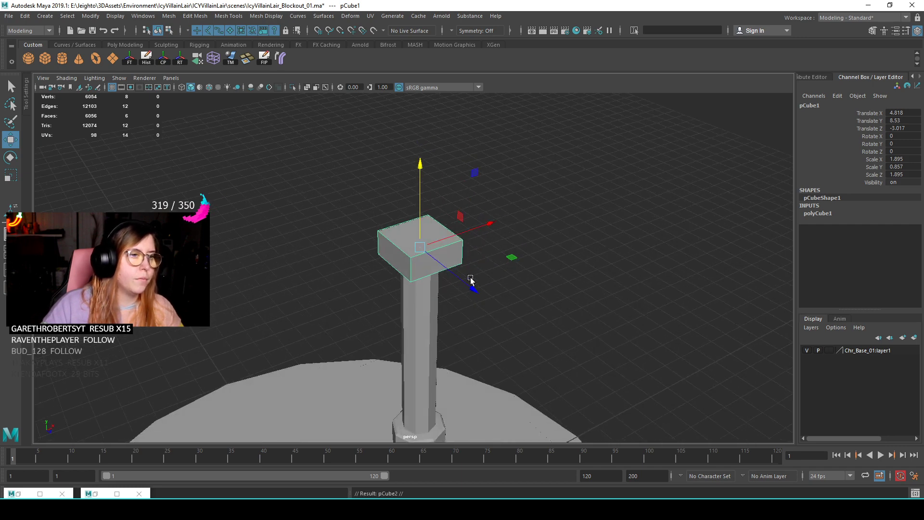
# - Duplicate the pillar's cap cube, narrow the copy to an X scale of about 1.41, and move it to about Y 9.36, Z -2
pyautogui.hotkey('ctrl', 'd')
pyautogui.moveTo(471, 288); pyautogui.dragTo(523, 285)
pyautogui.press('r')
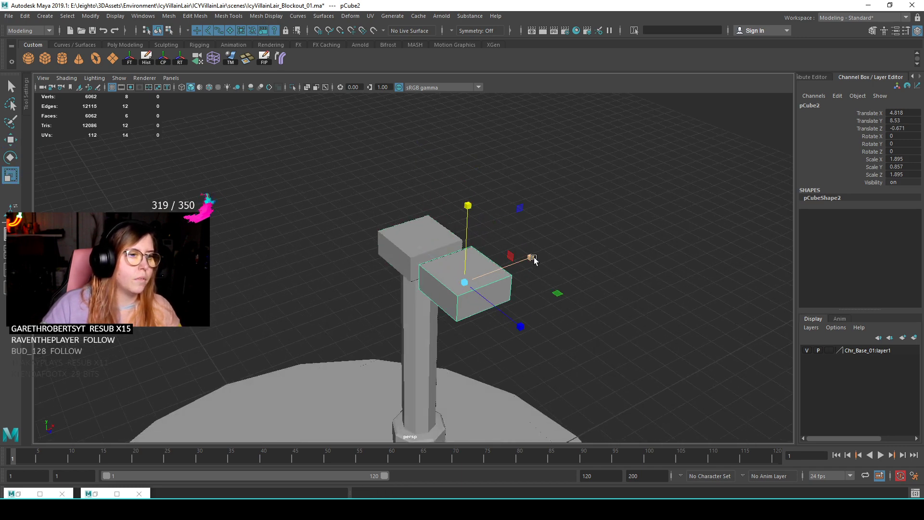
pyautogui.keyDown('alt'); pyautogui.moveTo(457, 266); pyautogui.dragTo(420, 295); pyautogui.keyUp('alt')
pyautogui.moveTo(507, 302); pyautogui.dragTo(490, 248)
pyautogui.press('w')
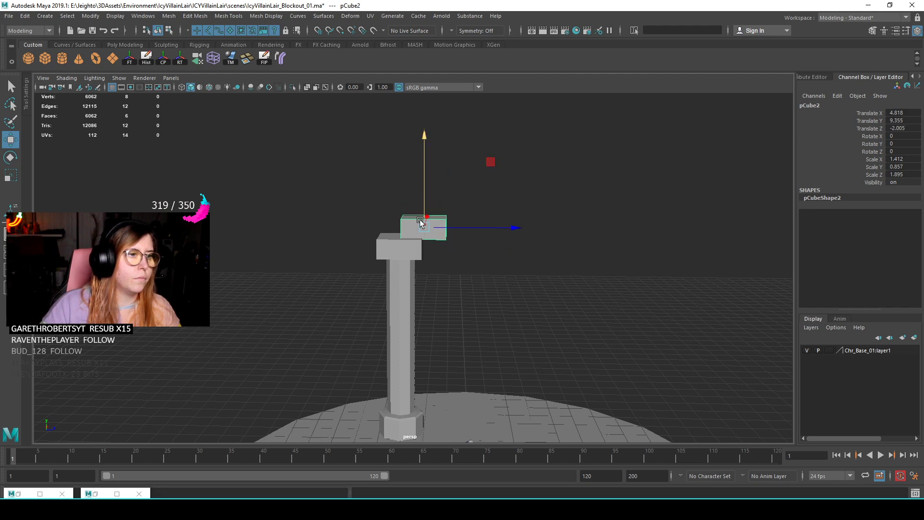
# - Insert a vertical edge loop through the middle of the pillar's cap
pyautogui.scroll(5, 419, 212)
pyautogui.click(408, 247)
pyautogui.keyDown('shift'); pyautogui.moveTo(413, 239); pyautogui.dragTo(372, 229, button='right'); pyautogui.keyUp('shift')
pyautogui.press('w')
pyautogui.press('e')
pyautogui.press('r')
pyautogui.keyDown('ctrl'); pyautogui.middleClick(385, 221); pyautogui.keyUp('ctrl')
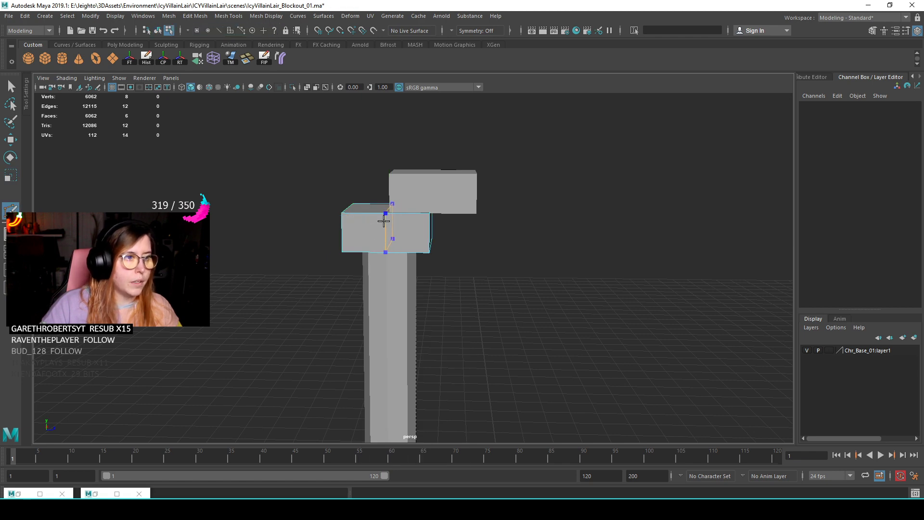
pyautogui.keyDown('alt'); pyautogui.moveTo(388, 178); pyautogui.dragTo(398, 192, button='middle'); pyautogui.keyUp('alt')
pyautogui.keyDown('alt'); pyautogui.moveTo(398, 192); pyautogui.dragTo(483, 146, button='right'); pyautogui.keyUp('alt')
pyautogui.press('r')
pyautogui.click(484, 146)
# - Try to snap the duplicated block down onto the cap's top edge
pyautogui.click(428, 208)
pyautogui.keyDown('alt'); pyautogui.moveTo(430, 210); pyautogui.dragTo(431, 220); pyautogui.keyUp('alt')
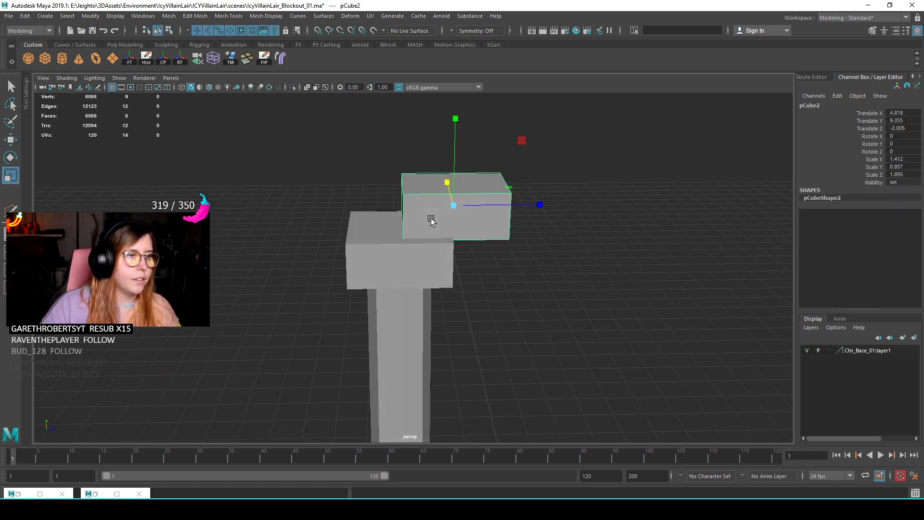
pyautogui.press('w')
pyautogui.press('c')
pyautogui.moveTo(404, 235); pyautogui.dragTo(402, 240, button='middle')
pyautogui.hotkey('ctrl', 'z')
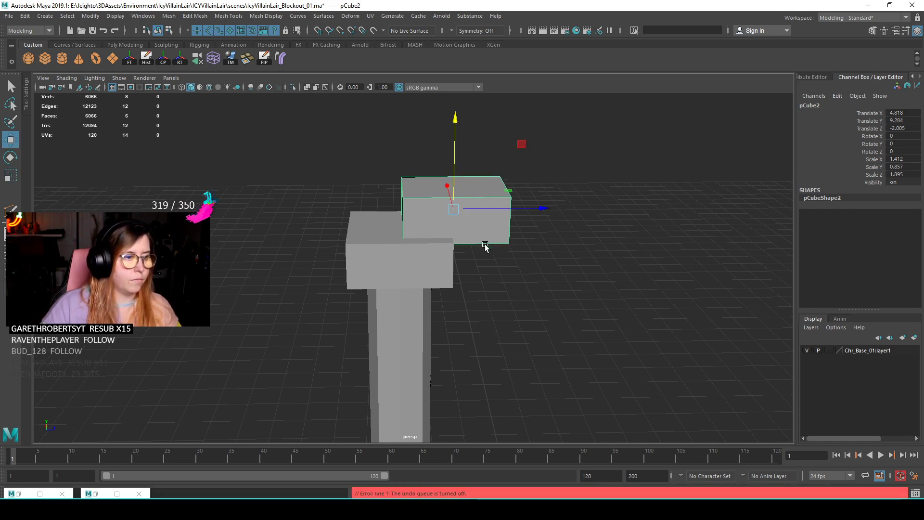
pyautogui.keyDown('alt'); pyautogui.moveTo(473, 230); pyautogui.dragTo(482, 256, button='middle'); pyautogui.keyUp('alt')
# - Turn undo on with an infinite queue in the preferences and save them
pyautogui.click(93, 18)
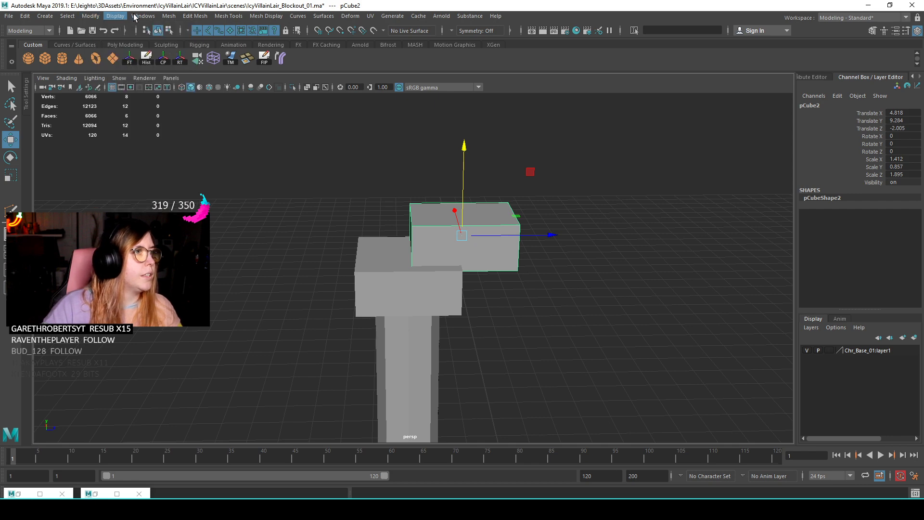
pyautogui.click(143, 15)
pyautogui.moveTo(171, 107)
pyautogui.click(261, 114)
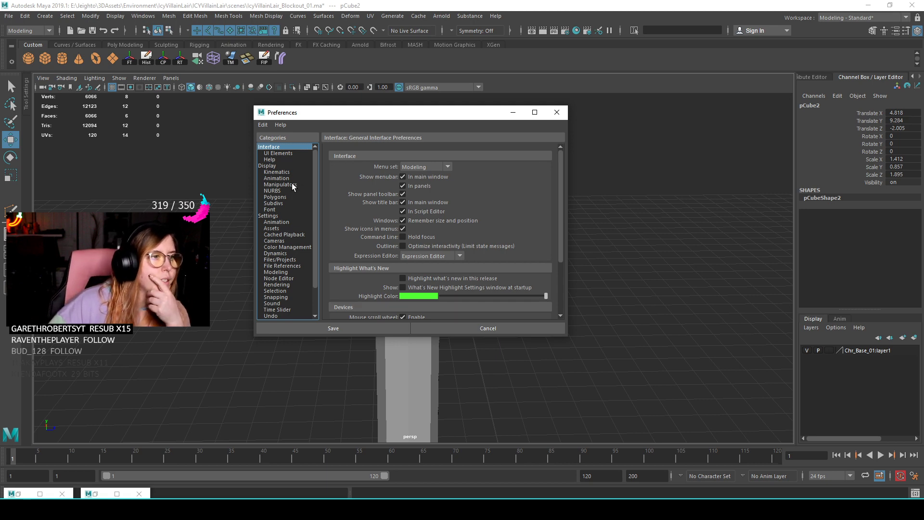
pyautogui.click(267, 215)
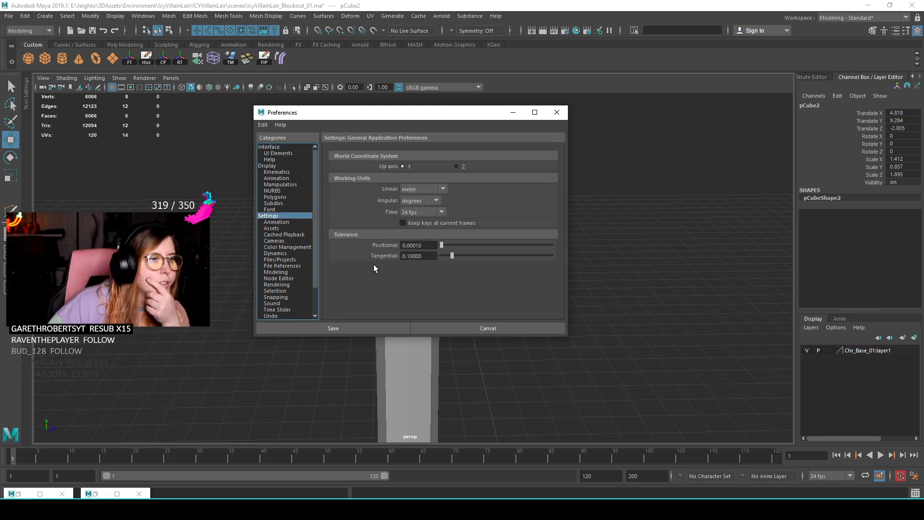
pyautogui.scroll(-2, 288, 230)
pyautogui.click(271, 285)
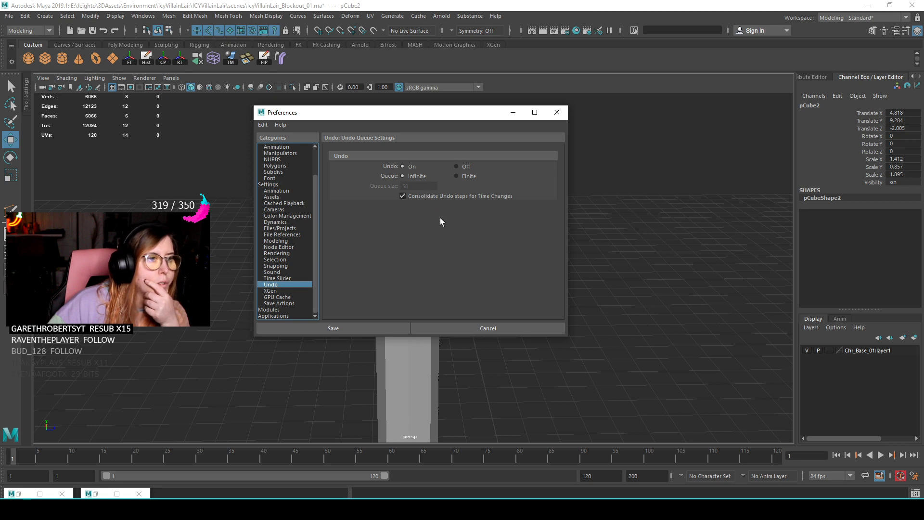
pyautogui.click(346, 331)
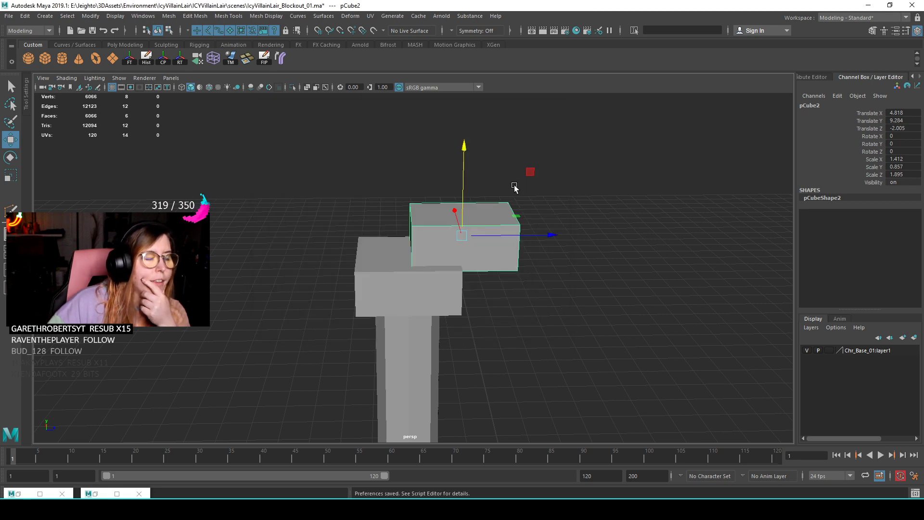
# - Move the duplicated block's pivot to its lower end corner and snap the block to the cap's middle edge at Y 9.387, Z -2.069
pyautogui.keyDown('alt'); pyautogui.moveTo(466, 237); pyautogui.dragTo(484, 235, button='middle'); pyautogui.keyUp('alt')
pyautogui.press('d')
pyautogui.press('v')
pyautogui.moveTo(437, 268)
pyautogui.mouseDown(button='middle')
pyautogui.moveTo(423, 276)
pyautogui.moveTo(482, 268)
pyautogui.moveTo(429, 268)
pyautogui.mouseUp(button='middle')
pyautogui.press('v')
pyautogui.scroll(-3, 450, 282)
pyautogui.keyDown('alt'); pyautogui.moveTo(470, 293); pyautogui.dragTo(431, 301, button='middle'); pyautogui.keyUp('alt')
# - Stretch the block away from the pillar to a Z scale of about 7.98
pyautogui.keyDown('alt'); pyautogui.moveTo(430, 302); pyautogui.dragTo(579, 270); pyautogui.keyUp('alt')
pyautogui.press('r')
pyautogui.scroll(-4, 580, 271)
pyautogui.keyDown('alt'); pyautogui.moveTo(580, 271); pyautogui.dragTo(510, 241, button='middle'); pyautogui.keyUp('alt')
pyautogui.keyDown('alt'); pyautogui.moveTo(481, 229); pyautogui.dragTo(462, 262); pyautogui.keyUp('alt')
pyautogui.moveTo(452, 165); pyautogui.dragTo(451, 191, button='right')
# - Select the long block's top face and raise it to make the block much taller
pyautogui.click(439, 235)
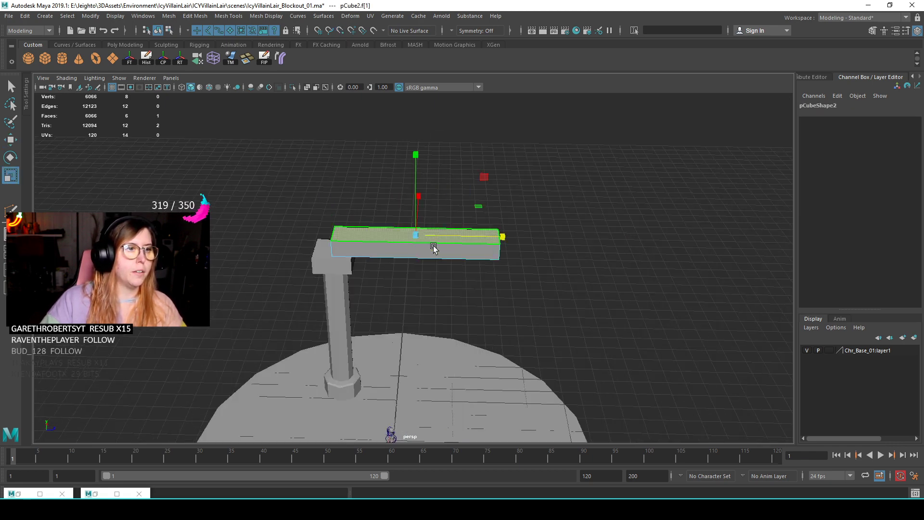
pyautogui.keyDown('alt'); pyautogui.moveTo(409, 241); pyautogui.dragTo(391, 195); pyautogui.keyUp('alt')
pyautogui.press('w')
pyautogui.moveTo(416, 165); pyautogui.dragTo(396, 171)
pyautogui.moveTo(390, 172); pyautogui.dragTo(437, 157, button='right')
pyautogui.click(472, 192)
# - In the side view, add a centred vertical edge loop to the block and bevel it with fraction 0.7 and 2 segments
pyautogui.press('space')
pyautogui.moveTo(393, 182); pyautogui.dragTo(433, 183)
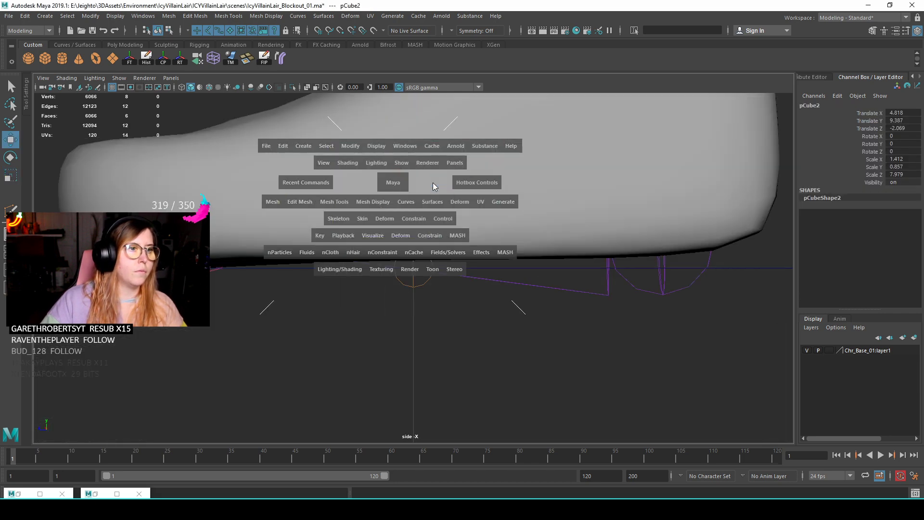
pyautogui.press('f')
pyautogui.scroll(-7, 424, 226)
pyautogui.keyDown('alt'); pyautogui.moveTo(405, 251); pyautogui.dragTo(399, 202, button='middle'); pyautogui.keyUp('alt')
pyautogui.scroll(2, 424, 207)
pyautogui.keyDown('shift'); pyautogui.moveTo(467, 204); pyautogui.dragTo(438, 203, button='right'); pyautogui.keyUp('shift')
pyautogui.click(438, 203)
pyautogui.keyDown('ctrl'); pyautogui.click(404, 277); pyautogui.keyUp('ctrl')
pyautogui.keyDown('shift'); pyautogui.moveTo(406, 169); pyautogui.dragTo(445, 172, button='right'); pyautogui.keyUp('shift')
pyautogui.moveTo(242, 297); pyautogui.dragTo(247, 296)
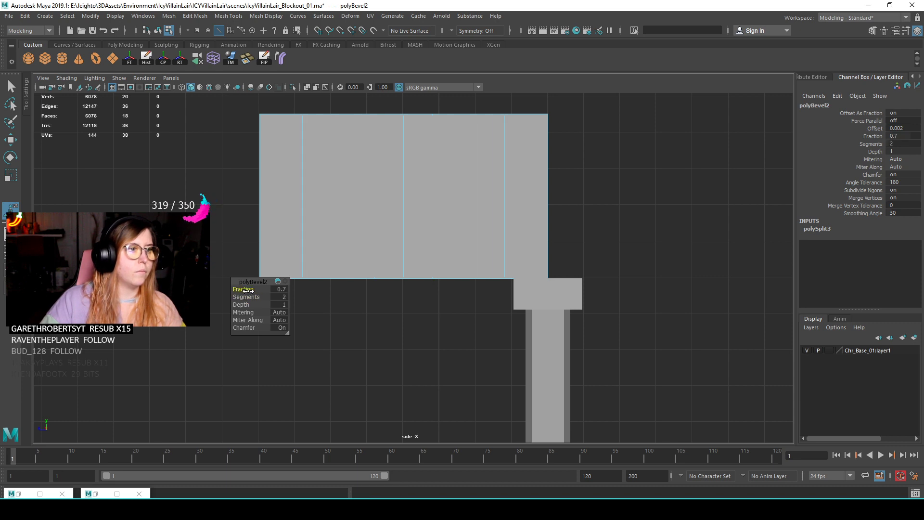
# - Raise the middle vertices on the block's underside to form a pointed arch opening
pyautogui.press('e')
pyautogui.press('r')
pyautogui.moveTo(449, 174); pyautogui.dragTo(403, 178, button='right')
pyautogui.moveTo(371, 255); pyautogui.dragTo(423, 298)
pyautogui.press('w')
pyautogui.moveTo(404, 241); pyautogui.dragTo(410, 124)
pyautogui.scroll(2, 425, 240)
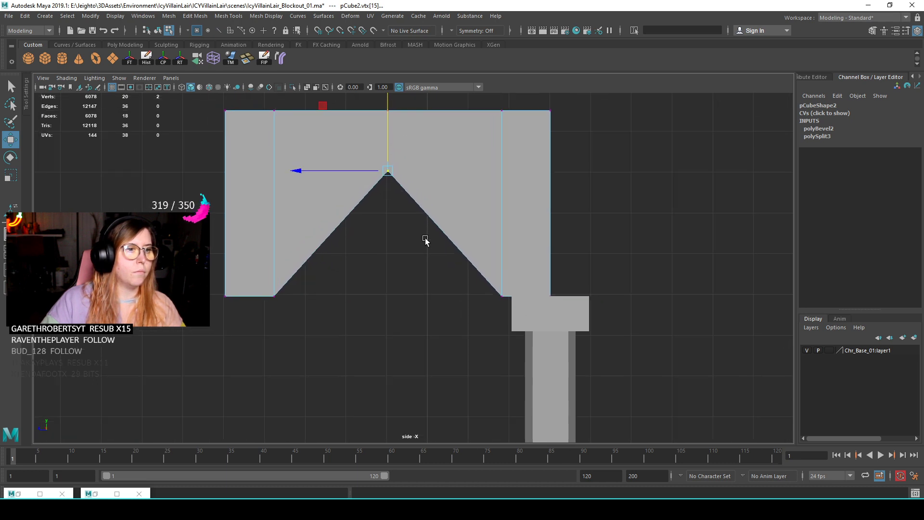
# - Select the vertices of the two edge loops flanking the arch opening and spread them slightly outward along the block's length
pyautogui.moveTo(474, 102); pyautogui.dragTo(520, 333)
pyautogui.keyDown('shift'); pyautogui.moveTo(311, 319); pyautogui.dragTo(256, 100); pyautogui.keyUp('shift')
pyautogui.press('r')
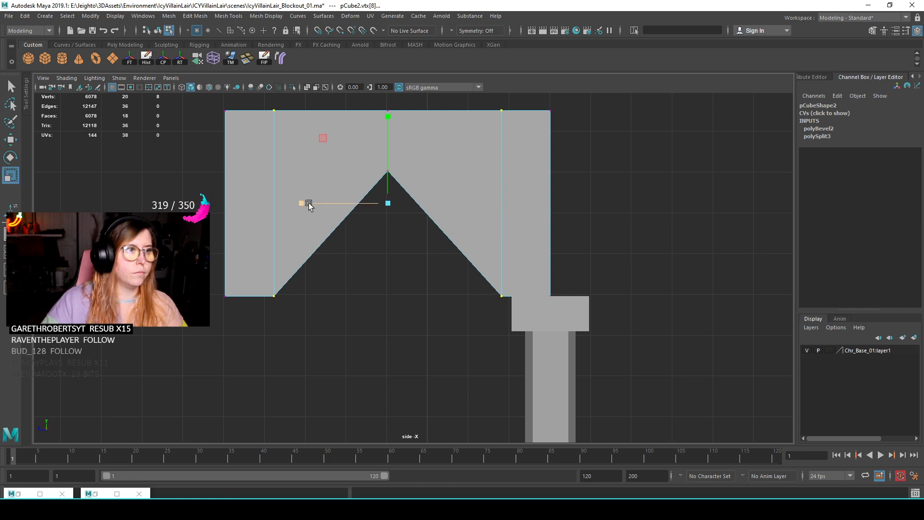
pyautogui.moveTo(300, 203); pyautogui.dragTo(290, 205)
# - Bevel the arch's central edge loop with fraction 0.6 and 4 segments to round the opening
pyautogui.press('F10')
pyautogui.click(388, 144)
pyautogui.hotkey('ctrl', 'b')
pyautogui.moveTo(243, 296)
pyautogui.mouseDown()
pyautogui.moveTo(245, 288)
pyautogui.moveTo(252, 299)
pyautogui.mouseUp()
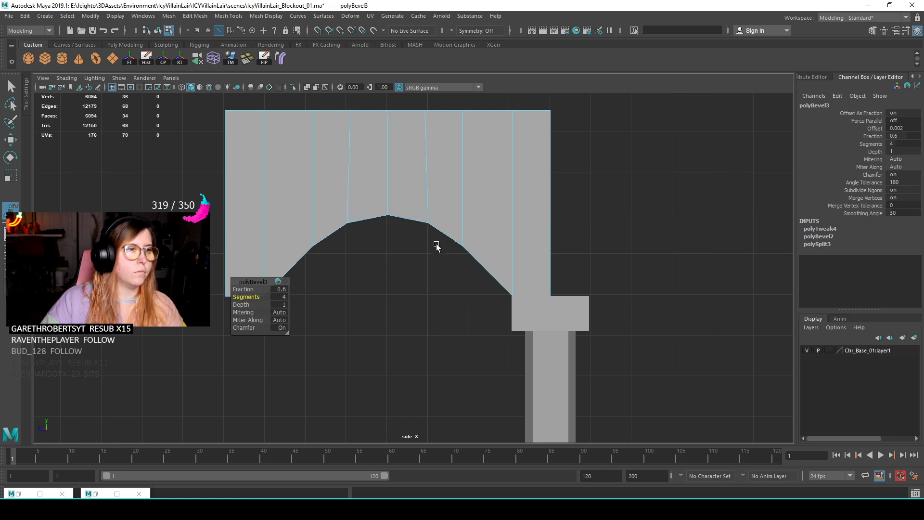
# - Raise the arch's inner vertices in successive groups to shape a taller opening with a pointed peak
pyautogui.keyDown('alt'); pyautogui.moveTo(446, 175); pyautogui.dragTo(456, 188, button='middle'); pyautogui.keyUp('alt')
pyautogui.press('r')
pyautogui.moveTo(430, 180); pyautogui.dragTo(390, 186, button='right')
pyautogui.press('w')
pyautogui.moveTo(385, 206); pyautogui.dragTo(401, 135)
pyautogui.moveTo(336, 223); pyautogui.dragTo(445, 264)
pyautogui.moveTo(393, 206); pyautogui.dragTo(394, 147)
pyautogui.moveTo(306, 223); pyautogui.dragTo(470, 291)
pyautogui.moveTo(397, 226); pyautogui.dragTo(445, 193)
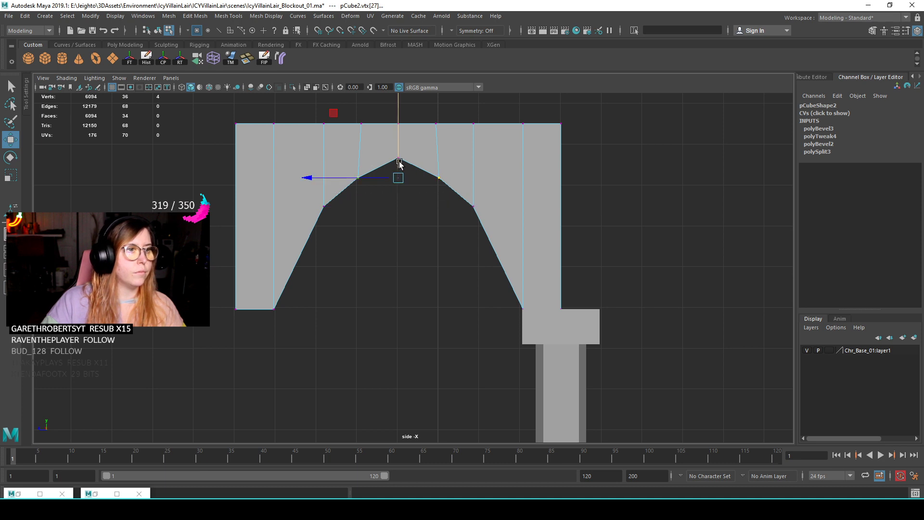
pyautogui.moveTo(397, 140); pyautogui.dragTo(397, 127)
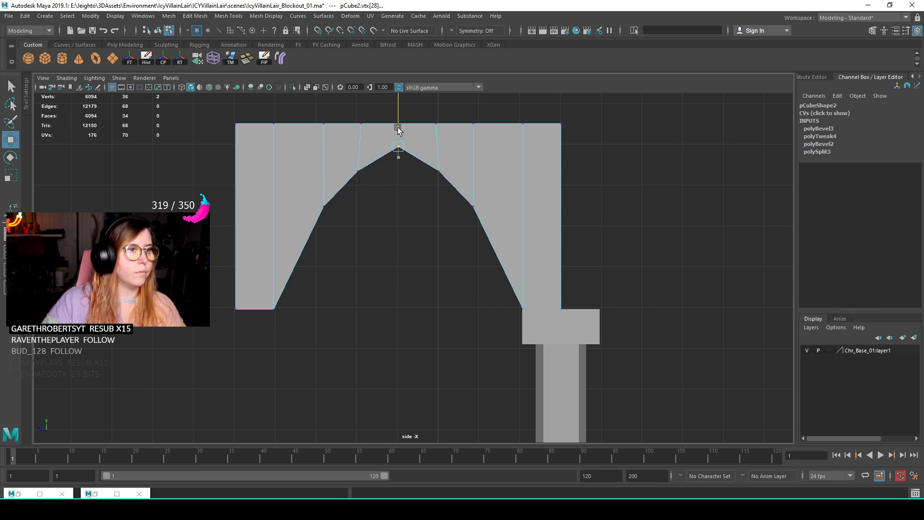
# - Shorten the whole arch block along its length, keeping its end in line with the pillar cap's centre
pyautogui.scroll(-1, 376, 231)
pyautogui.moveTo(282, 258); pyautogui.dragTo(525, 340)
pyautogui.moveTo(397, 209); pyautogui.dragTo(423, 140, button='right')
pyautogui.press('r')
pyautogui.moveTo(467, 290); pyautogui.dragTo(484, 292)
pyautogui.moveTo(503, 151); pyautogui.dragTo(445, 157, button='right')
# - Lower the arch's lower shoulder vertices, and also lower its peak together with the upper shoulder vertices
pyautogui.moveTo(352, 182); pyautogui.dragTo(507, 240)
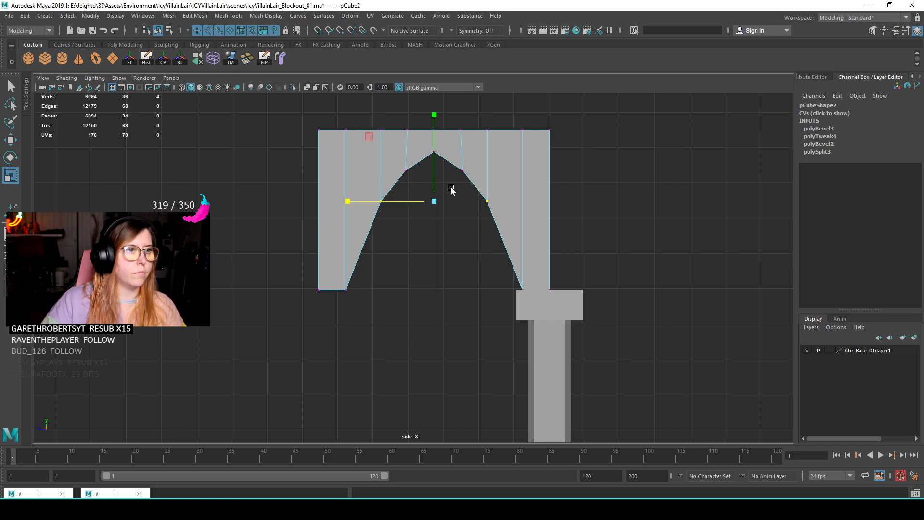
pyautogui.press('w')
pyautogui.moveTo(434, 171); pyautogui.dragTo(435, 193)
pyautogui.moveTo(396, 145); pyautogui.dragTo(471, 188)
pyautogui.moveTo(435, 135)
pyautogui.mouseDown()
pyautogui.moveTo(436, 164)
pyautogui.moveTo(438, 150)
pyautogui.mouseUp()
# - Spread the arch's lower shoulder vertices apart and lower them further to steepen the sides of the opening
pyautogui.moveTo(373, 208); pyautogui.dragTo(501, 244)
pyautogui.press('r')
pyautogui.moveTo(359, 222); pyautogui.dragTo(337, 225)
pyautogui.press('w')
pyautogui.moveTo(435, 197); pyautogui.dragTo(435, 211)
pyautogui.press('r')
pyautogui.moveTo(358, 239)
pyautogui.mouseDown()
pyautogui.moveTo(328, 237)
pyautogui.moveTo(340, 237)
pyautogui.mouseUp()
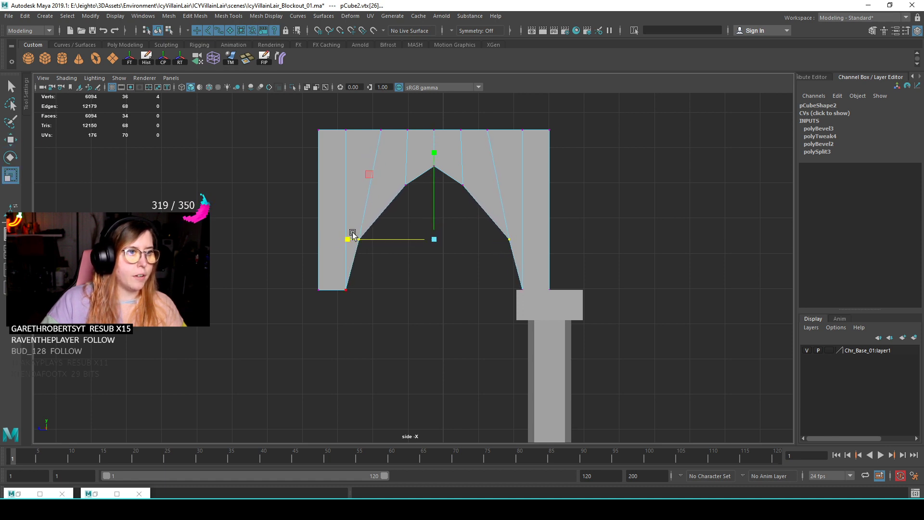
# - Spread the arch's upper shoulder vertices apart and lower them slightly to smooth the curve up to the peak
pyautogui.moveTo(388, 175); pyautogui.dragTo(479, 207)
pyautogui.press('w')
pyautogui.moveTo(434, 169); pyautogui.dragTo(433, 182)
pyautogui.press('r')
pyautogui.moveTo(359, 200); pyautogui.dragTo(315, 191)
pyautogui.press('w')
pyautogui.press('r')
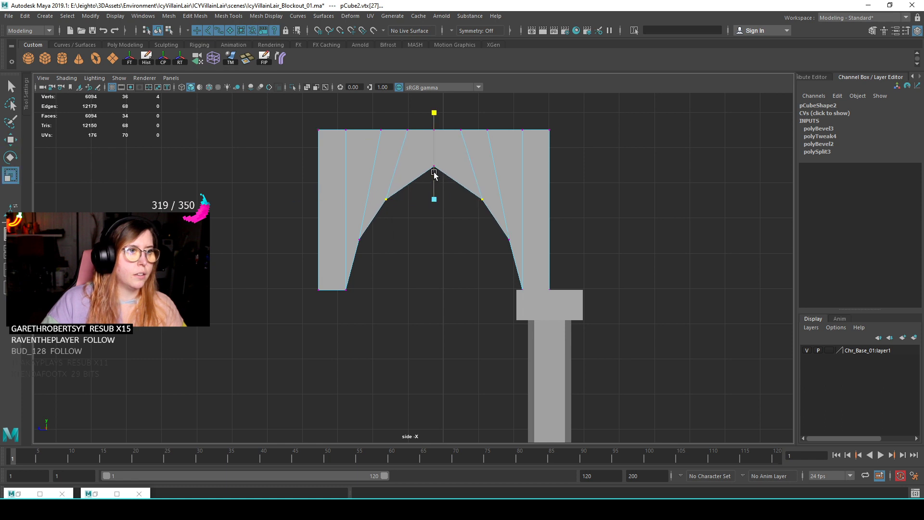
pyautogui.press('w')
pyautogui.moveTo(433, 169); pyautogui.dragTo(433, 166)
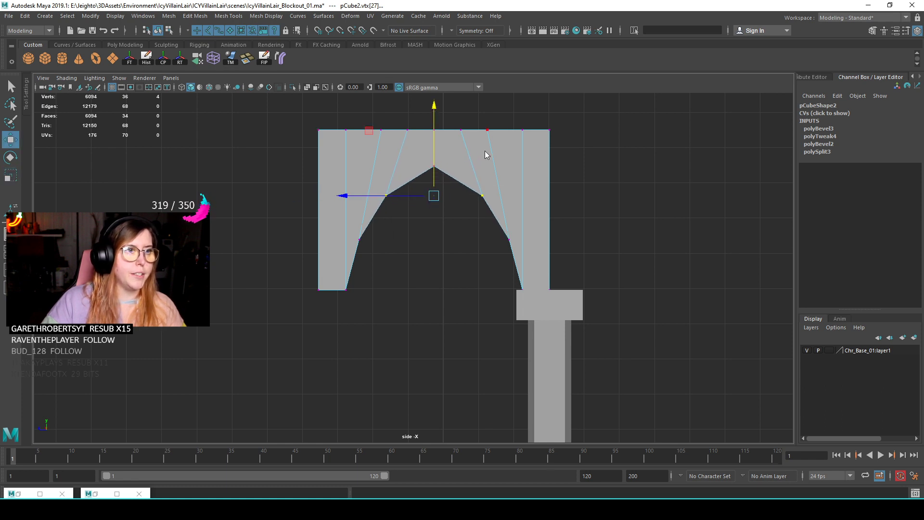
# - Return to the perspective view and examine the arch's shape and scale against the pillar, floor and character
pyautogui.click(575, 162)
pyautogui.scroll(-3, 553, 169)
pyautogui.press('space')
pyautogui.press('space')
pyautogui.scroll(-4, 477, 185)
pyautogui.keyDown('alt'); pyautogui.moveTo(474, 197); pyautogui.dragTo(440, 272); pyautogui.keyUp('alt')
pyautogui.click(431, 212)
pyautogui.scroll(5, 454, 226)
pyautogui.keyDown('alt'); pyautogui.moveTo(460, 231); pyautogui.dragTo(493, 258, button='middle'); pyautogui.keyUp('alt')
pyautogui.keyDown('alt'); pyautogui.moveTo(493, 258); pyautogui.dragTo(441, 239); pyautogui.keyUp('alt')
pyautogui.scroll(-4, 433, 241)
pyautogui.keyDown('alt'); pyautogui.moveTo(390, 265); pyautogui.dragTo(411, 212, button='middle'); pyautogui.keyUp('alt')
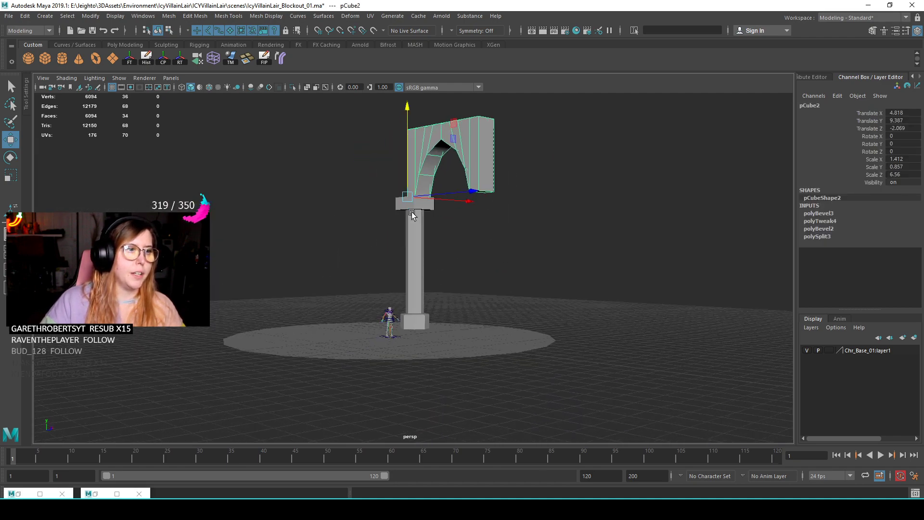
pyautogui.keyDown('alt'); pyautogui.moveTo(411, 212); pyautogui.dragTo(496, 229); pyautogui.keyUp('alt')
# - Combine the pillar and its cap into one mesh
pyautogui.click(411, 244)
pyautogui.click(448, 190)
pyautogui.click(420, 217)
pyautogui.click(435, 269)
pyautogui.click(425, 292)
pyautogui.keyDown('alt'); pyautogui.moveTo(361, 212); pyautogui.dragTo(423, 207); pyautogui.keyUp('alt')
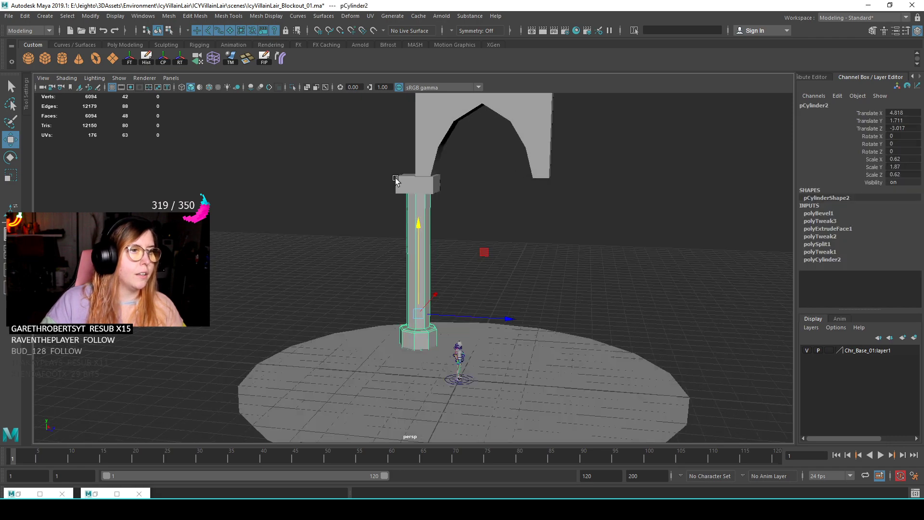
pyautogui.keyDown('shift'); pyautogui.click(399, 183); pyautogui.keyUp('shift')
pyautogui.keyDown('alt'); pyautogui.moveTo(383, 192); pyautogui.dragTo(441, 127, button='right'); pyautogui.keyUp('alt')
pyautogui.keyDown('alt'); pyautogui.moveTo(441, 128); pyautogui.dragTo(423, 177, button='middle'); pyautogui.keyUp('alt')
pyautogui.click(188, 19)
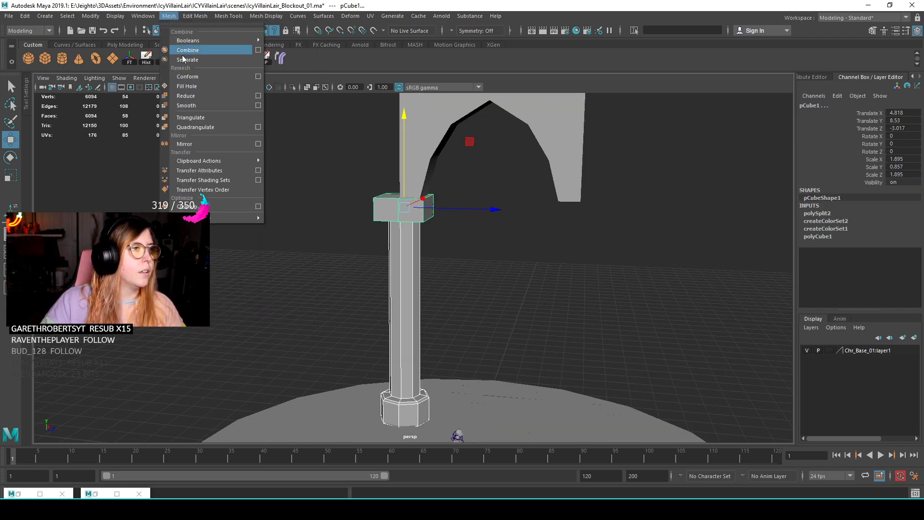
pyautogui.click(185, 62)
pyautogui.keyDown('alt'); pyautogui.moveTo(432, 285); pyautogui.dragTo(457, 207, button='middle'); pyautogui.keyUp('alt')
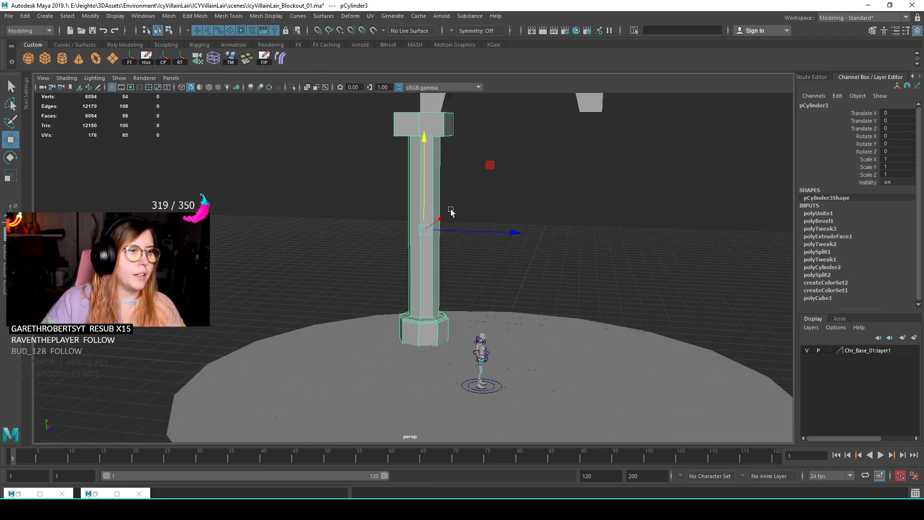
# - Move the combined pillar's pivot down to the bottom of its base
pyautogui.keyDown('alt'); pyautogui.moveTo(457, 208); pyautogui.dragTo(431, 207); pyautogui.keyUp('alt')
pyautogui.press('d')
pyautogui.click(421, 344)
pyautogui.keyDown('alt'); pyautogui.moveTo(421, 345); pyautogui.dragTo(567, 208); pyautogui.keyUp('alt')
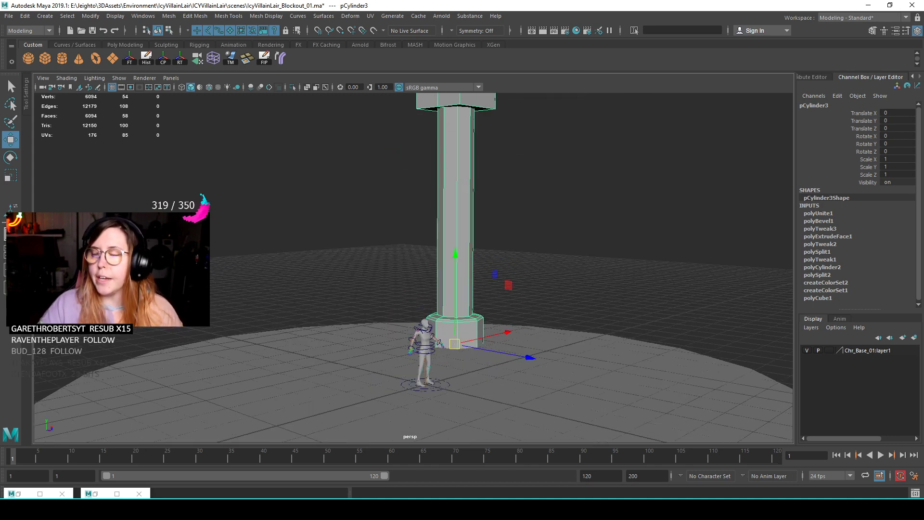
pyautogui.keyDown('alt'); pyautogui.moveTo(641, 154); pyautogui.dragTo(477, 223, button='right'); pyautogui.keyUp('alt')
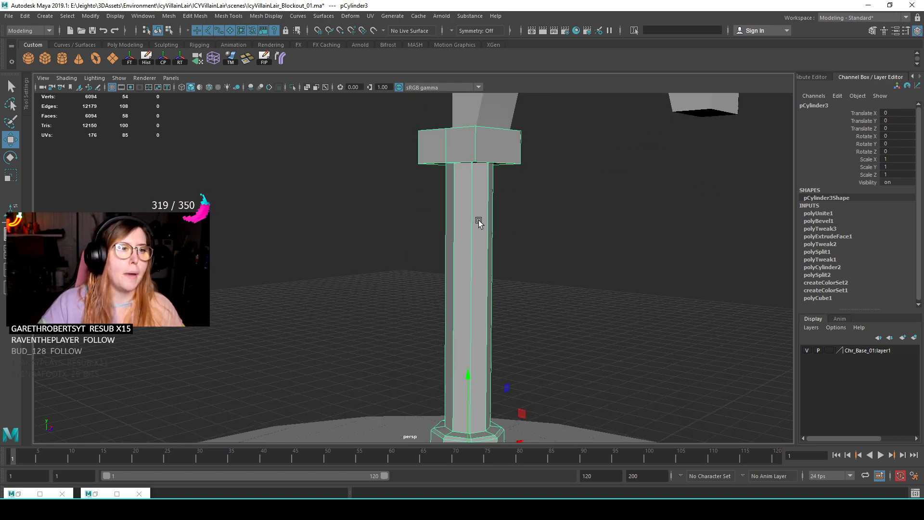
pyautogui.keyDown('alt'); pyautogui.moveTo(476, 223); pyautogui.dragTo(453, 151); pyautogui.keyUp('alt')
pyautogui.scroll(-5, 482, 313)
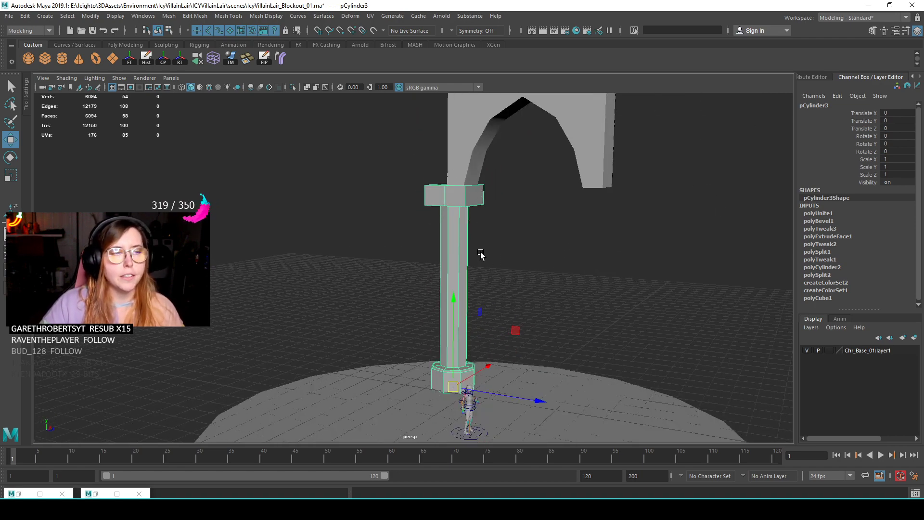
pyautogui.keyDown('alt'); pyautogui.moveTo(490, 253); pyautogui.dragTo(448, 215, button='middle'); pyautogui.keyUp('alt')
pyautogui.scroll(2, 447, 215)
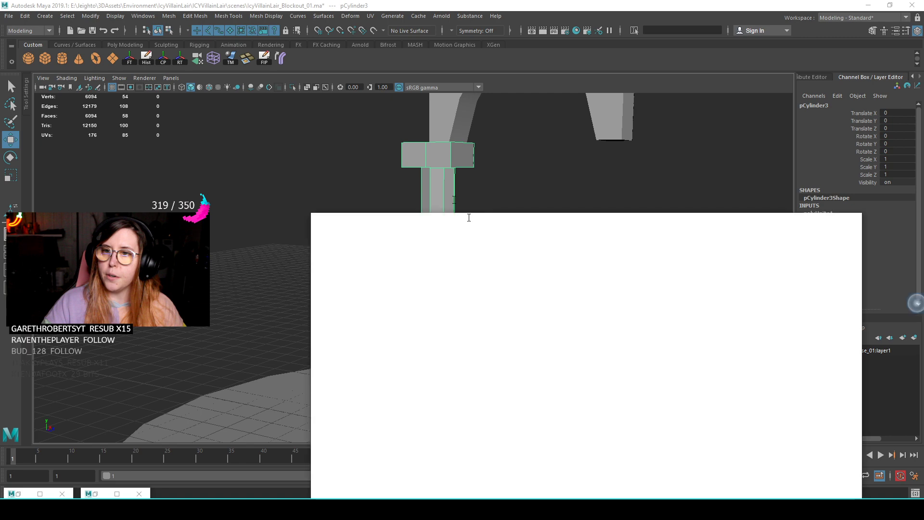
# - Switch to the browser, look through the "roman pillar" image results and enlarge the Getty Images engraving of ornate column capitals
pyautogui.moveTo(468, 216); pyautogui.dragTo(468, 2)
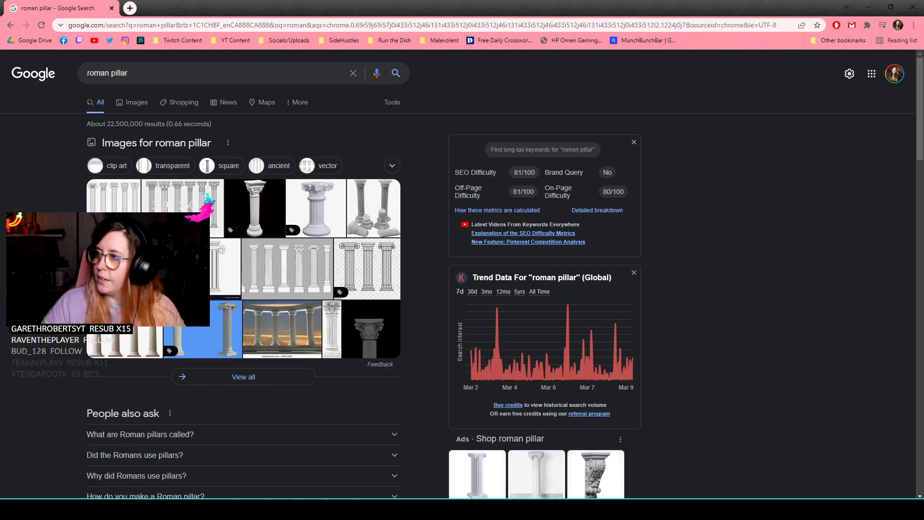
pyautogui.click(134, 102)
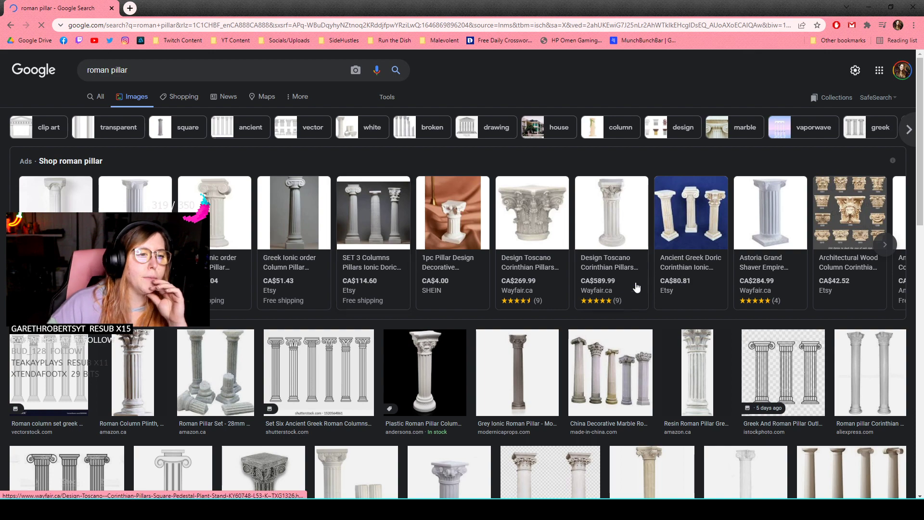
pyautogui.click(600, 250)
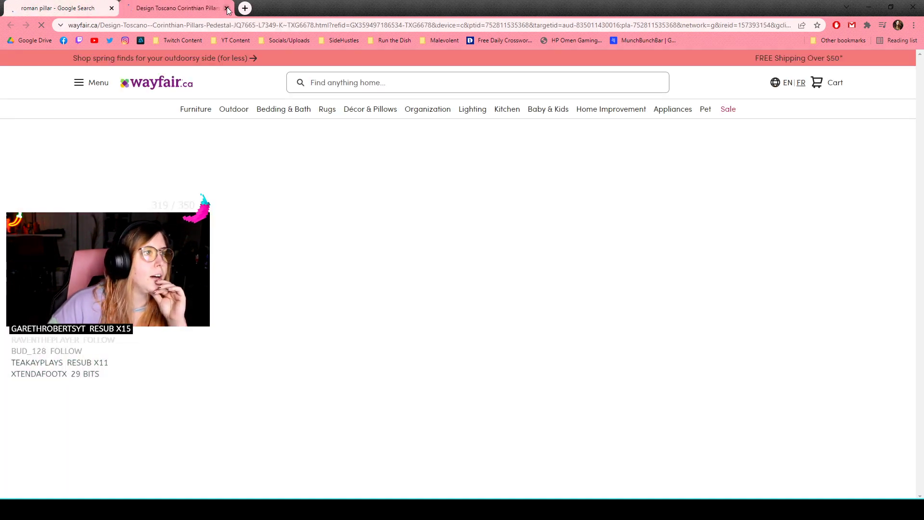
pyautogui.hotkey('ctrl', 'shift', 'Tab')
pyautogui.scroll(-9, 372, 408)
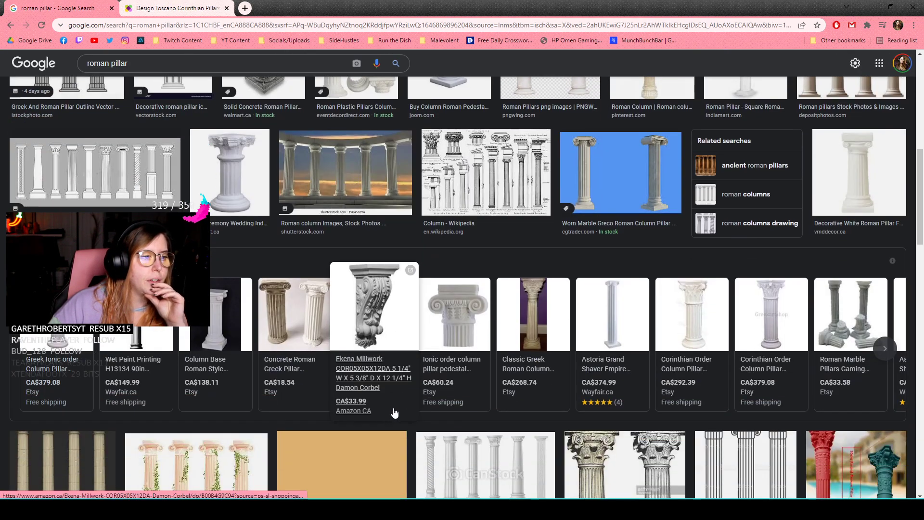
pyautogui.scroll(-5, 389, 412)
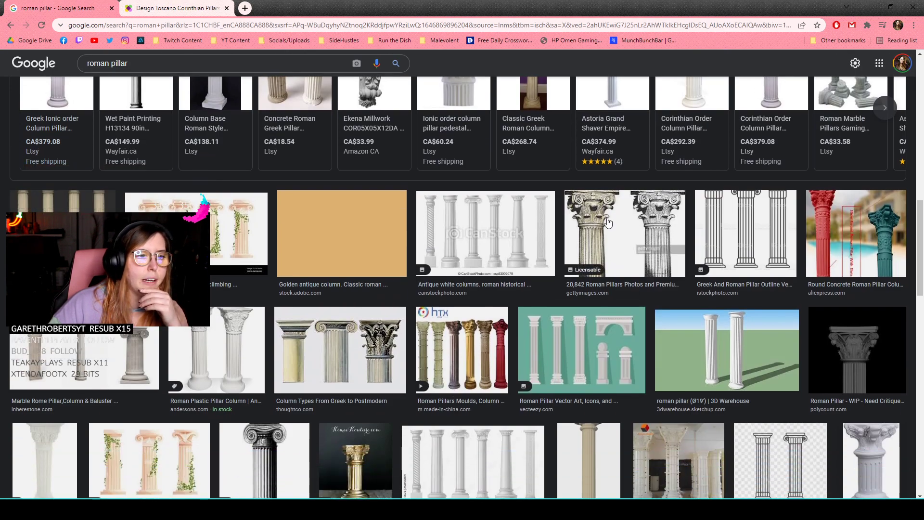
pyautogui.click(608, 222)
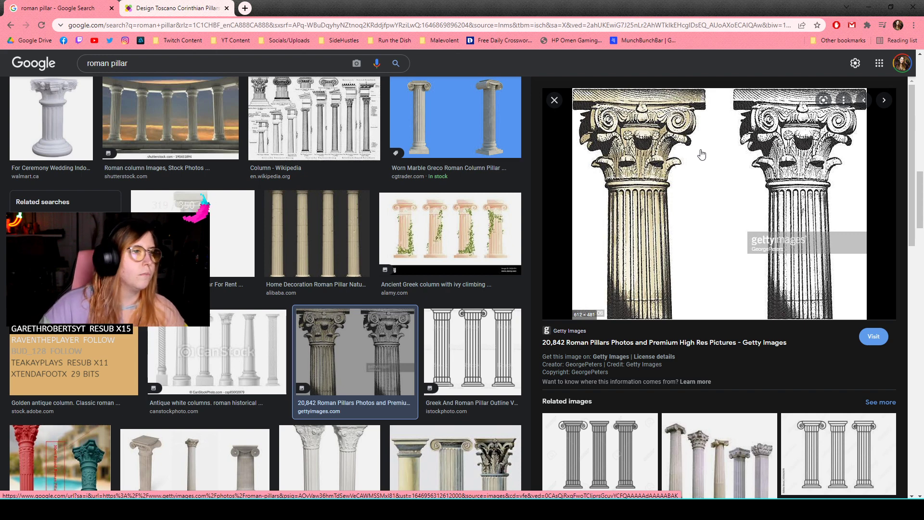
# - Switch back to Maya and reduce the thickness of the square cap on top of the pillar
pyautogui.moveTo(302, 10); pyautogui.dragTo(923, 337)
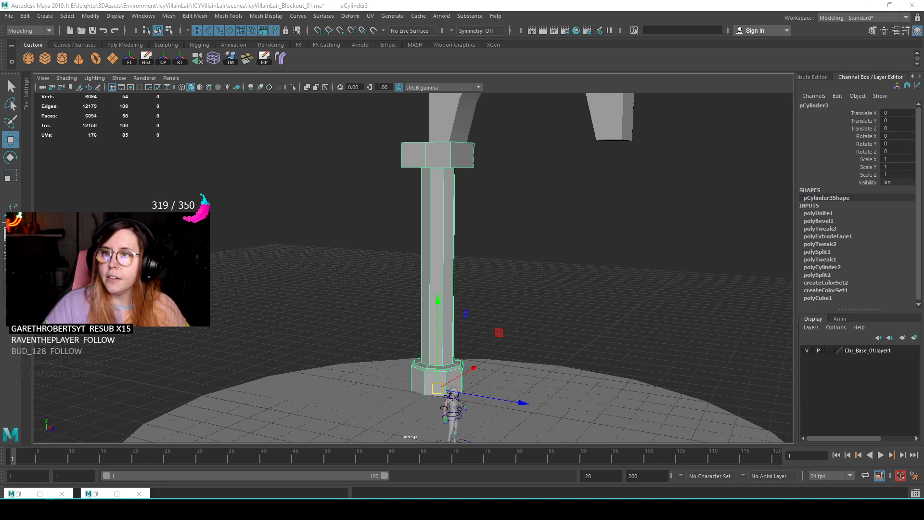
pyautogui.scroll(5, 404, 134)
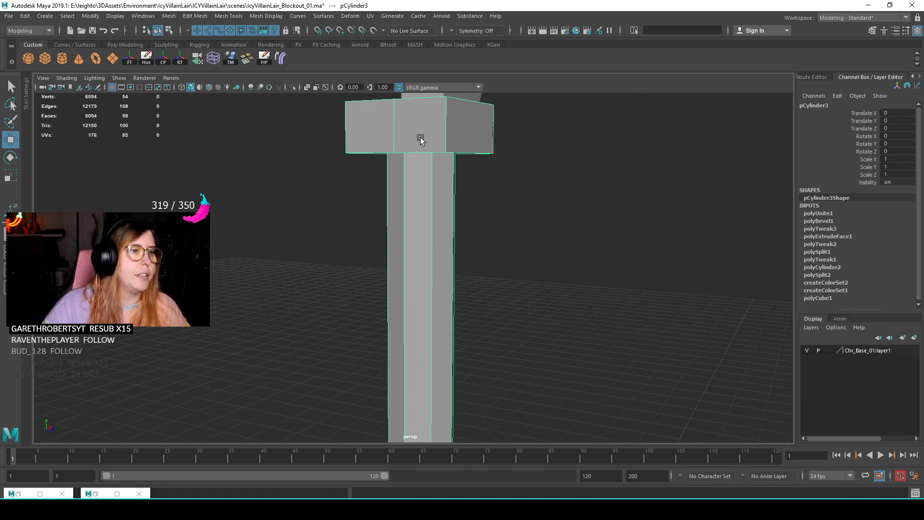
pyautogui.moveTo(419, 143); pyautogui.dragTo(419, 183, button='right')
pyautogui.keyDown('alt'); pyautogui.moveTo(419, 182); pyautogui.dragTo(413, 132); pyautogui.keyUp('alt')
pyautogui.click(425, 171)
pyautogui.keyDown('shift'); pyautogui.click(385, 186); pyautogui.keyUp('shift')
pyautogui.scroll(-2, 385, 193)
pyautogui.moveTo(427, 166); pyautogui.dragTo(462, 155, button='right')
pyautogui.click(455, 203)
pyautogui.keyDown('alt'); pyautogui.moveTo(422, 191); pyautogui.dragTo(420, 216); pyautogui.keyUp('alt')
pyautogui.scroll(2, 413, 243)
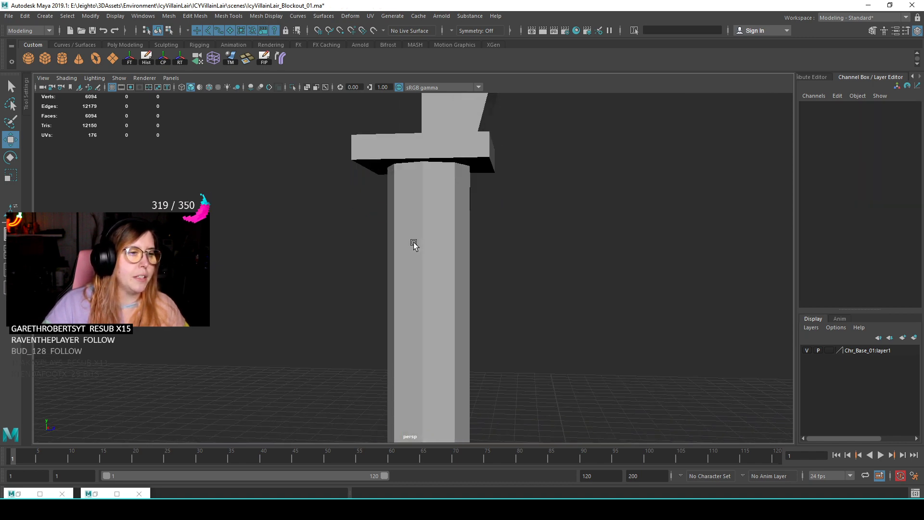
# - Insert two edge loops around the middle of the pillar's shaft
pyautogui.scroll(-1, 420, 243)
pyautogui.click(421, 244)
pyautogui.scroll(-3, 426, 212)
pyautogui.keyDown('shift'); pyautogui.moveTo(438, 190); pyautogui.dragTo(384, 194, button='right'); pyautogui.keyUp('shift')
pyautogui.keyDown('alt'); pyautogui.moveTo(404, 232); pyautogui.dragTo(398, 206); pyautogui.keyUp('alt')
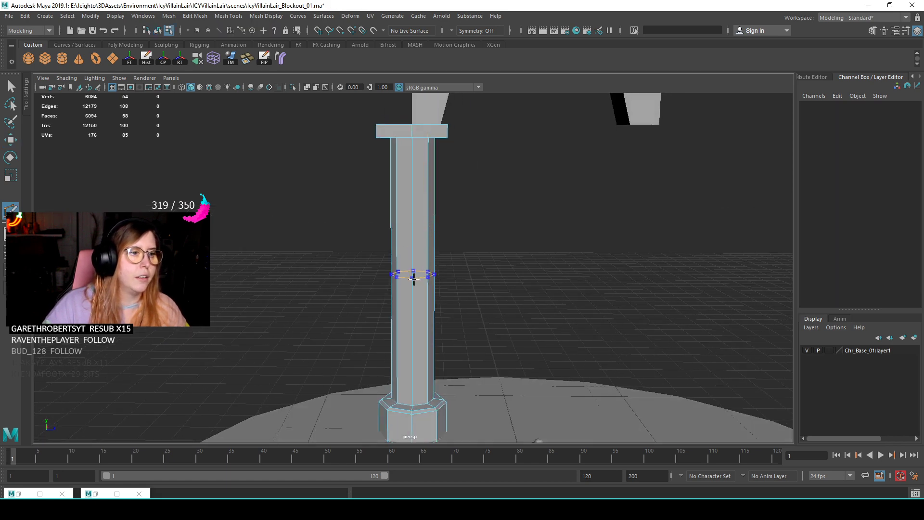
pyautogui.keyDown('alt'); pyautogui.moveTo(417, 239); pyautogui.dragTo(407, 261, button='middle'); pyautogui.keyUp('alt')
pyautogui.keyDown('alt'); pyautogui.moveTo(407, 261); pyautogui.dragTo(412, 174, button='right'); pyautogui.keyUp('alt')
# - Scale the upper shaft faces inward so the shaft narrows above the two middle edge loops
pyautogui.press('e')
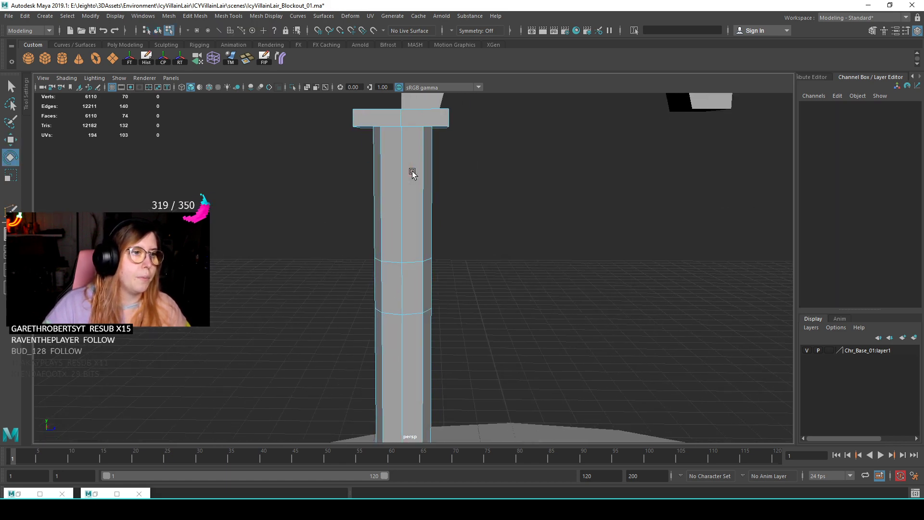
pyautogui.press('r')
pyautogui.moveTo(324, 190); pyautogui.dragTo(471, 241)
pyautogui.moveTo(465, 199); pyautogui.dragTo(454, 206)
pyautogui.keyDown('alt'); pyautogui.moveTo(454, 206); pyautogui.dragTo(433, 268, button='right'); pyautogui.keyUp('alt')
pyautogui.keyDown('alt'); pyautogui.moveTo(433, 268); pyautogui.dragTo(436, 202, button='middle'); pyautogui.keyUp('alt')
pyautogui.keyDown('alt'); pyautogui.moveTo(445, 236); pyautogui.dragTo(485, 256, button='right'); pyautogui.keyUp('alt')
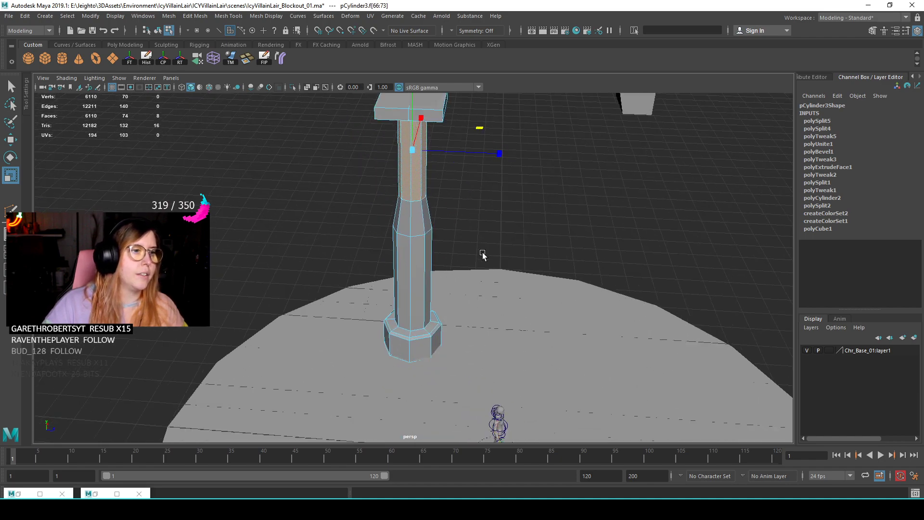
pyautogui.keyDown('alt'); pyautogui.moveTo(485, 255); pyautogui.dragTo(457, 212); pyautogui.keyUp('alt')
# - Move the vertices of the two middle loops down so the taper sits lower on the shaft
pyautogui.keyDown('alt'); pyautogui.moveTo(411, 213); pyautogui.dragTo(408, 237, button='middle'); pyautogui.keyUp('alt')
pyautogui.keyDown('alt'); pyautogui.moveTo(408, 237); pyautogui.dragTo(413, 207); pyautogui.keyUp('alt')
pyautogui.moveTo(414, 204); pyautogui.dragTo(378, 208, button='right')
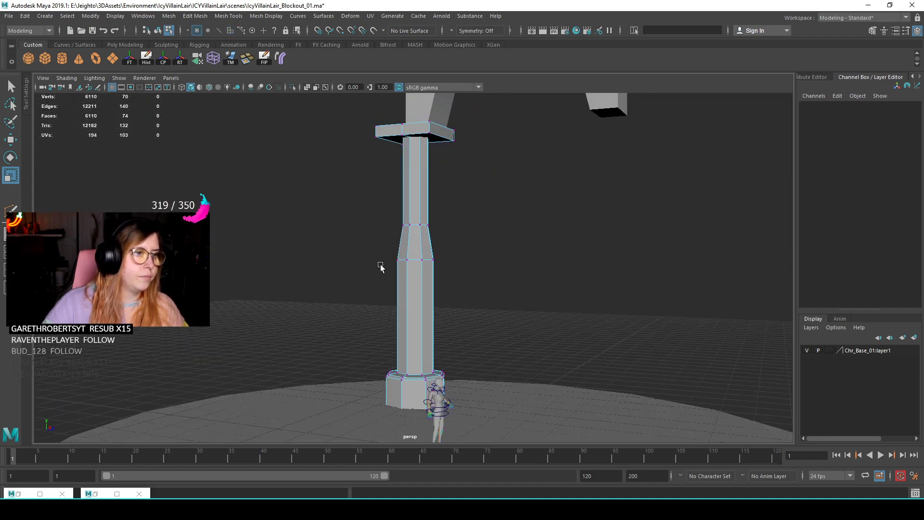
pyautogui.moveTo(487, 289); pyautogui.dragTo(422, 236)
pyautogui.press('w')
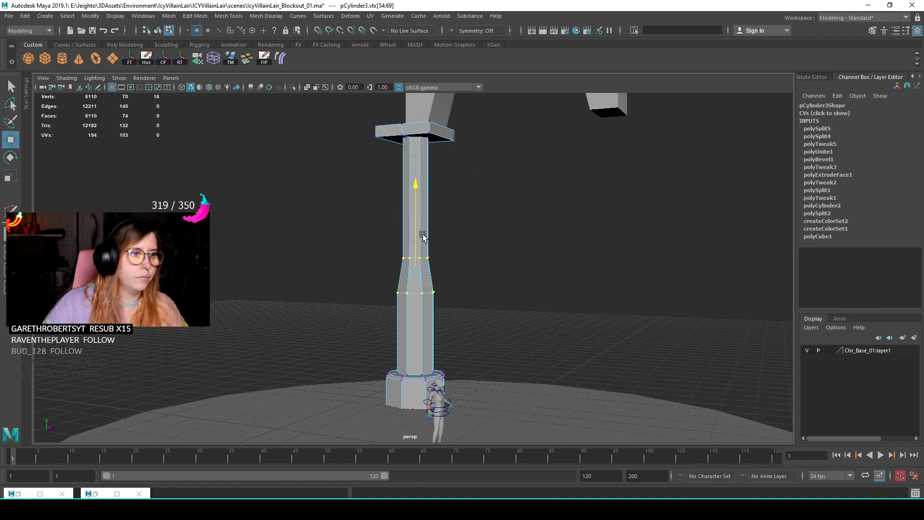
pyautogui.moveTo(408, 197); pyautogui.dragTo(450, 181, button='right')
pyautogui.click(508, 165)
# - Insert three edge loops around the top of the shaft, just below the cap
pyautogui.keyDown('alt'); pyautogui.moveTo(505, 178); pyautogui.dragTo(414, 204); pyautogui.keyUp('alt')
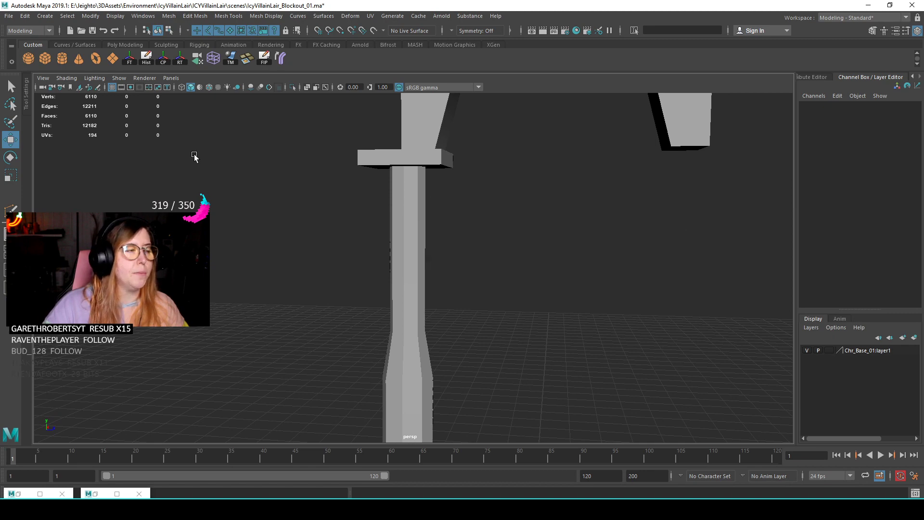
pyautogui.scroll(3, 248, 158)
pyautogui.scroll(-3, 383, 207)
pyautogui.click(401, 162)
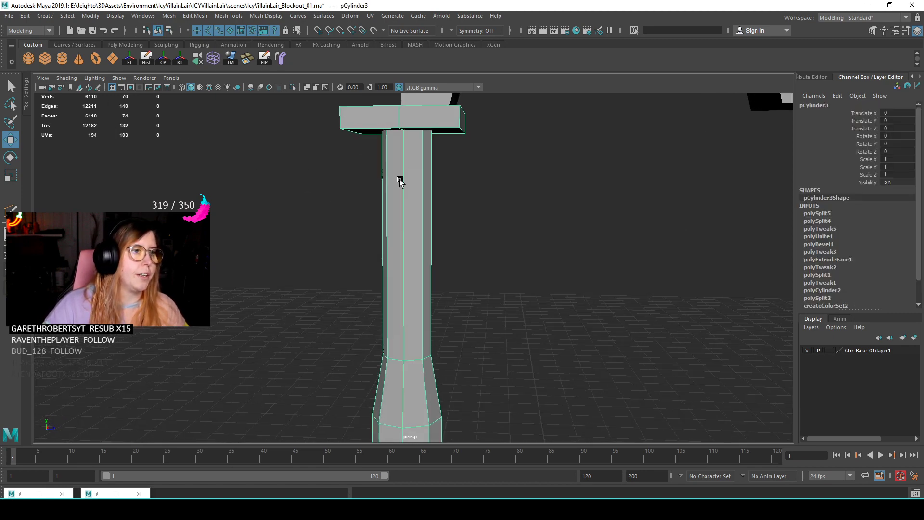
pyautogui.scroll(2, 401, 164)
pyautogui.keyDown('alt'); pyautogui.moveTo(401, 164); pyautogui.dragTo(373, 192); pyautogui.keyUp('alt')
pyautogui.keyDown('shift'); pyautogui.rightClick(414, 186); pyautogui.keyUp('shift')
pyautogui.keyDown('shift'); pyautogui.moveTo(410, 198); pyautogui.dragTo(357, 199, button='right'); pyautogui.keyUp('shift')
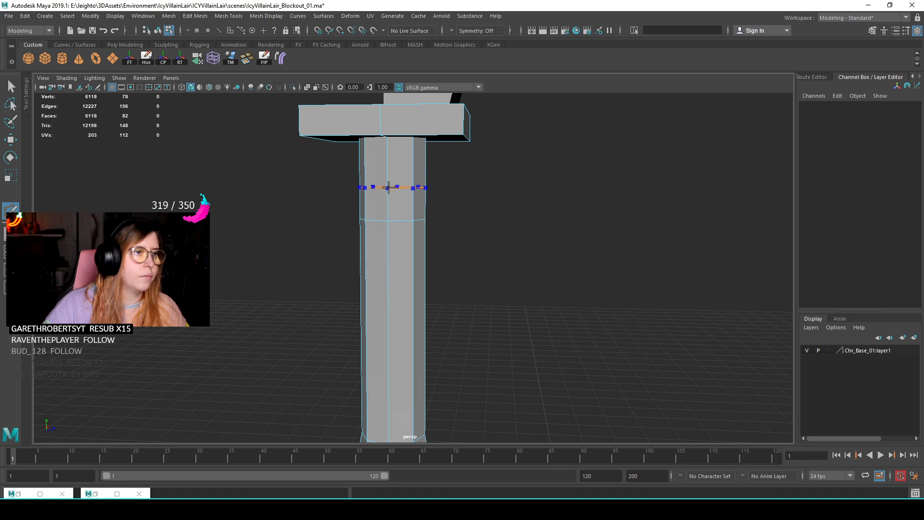
pyautogui.scroll(3, 364, 151)
pyautogui.keyDown('alt'); pyautogui.moveTo(385, 125); pyautogui.dragTo(385, 173, button='middle'); pyautogui.keyUp('alt')
# - Scale the new edge loops outward to shape a flared capital under the cap
pyautogui.press('r')
pyautogui.moveTo(384, 158); pyautogui.dragTo(384, 117, button='right')
pyautogui.keyDown('alt'); pyautogui.moveTo(384, 166); pyautogui.dragTo(386, 149); pyautogui.keyUp('alt')
pyautogui.doubleClick(383, 156)
pyautogui.moveTo(383, 157); pyautogui.dragTo(448, 160, button='middle')
pyautogui.moveTo(371, 208); pyautogui.dragTo(395, 208)
pyautogui.scroll(-4, 396, 208)
pyautogui.keyDown('alt'); pyautogui.moveTo(398, 250); pyautogui.dragTo(438, 192, button='middle'); pyautogui.keyUp('alt')
pyautogui.keyDown('alt'); pyautogui.moveTo(438, 191); pyautogui.dragTo(412, 219); pyautogui.keyUp('alt')
pyautogui.keyDown('alt'); pyautogui.moveTo(415, 145); pyautogui.dragTo(396, 220, button='middle'); pyautogui.keyUp('alt')
pyautogui.scroll(4, 395, 220)
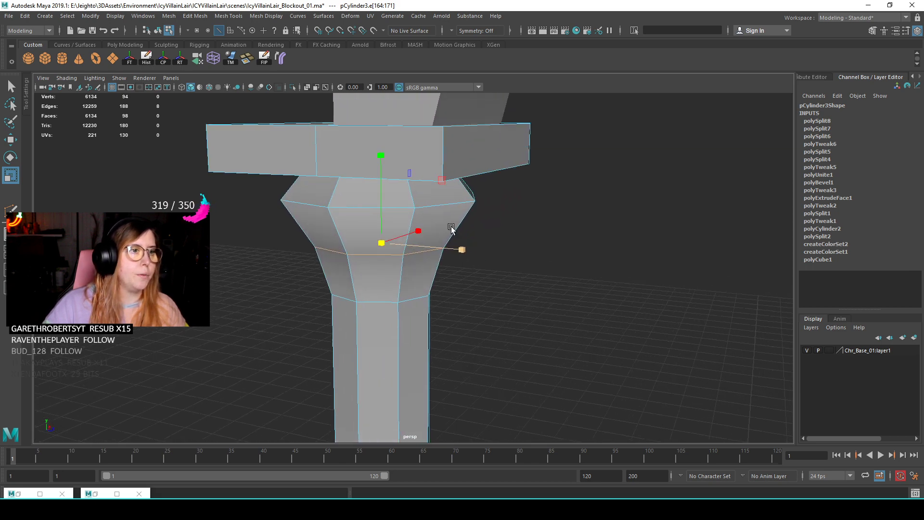
# - In wireframe, lower the shaft's top edge ring and its centre vertex out of the cap to one level
pyautogui.keyDown('alt'); pyautogui.moveTo(396, 220); pyautogui.dragTo(421, 151); pyautogui.keyUp('alt')
pyautogui.keyDown('alt'); pyautogui.moveTo(432, 170); pyautogui.dragTo(419, 208, button='middle'); pyautogui.keyUp('alt')
pyautogui.press('4')
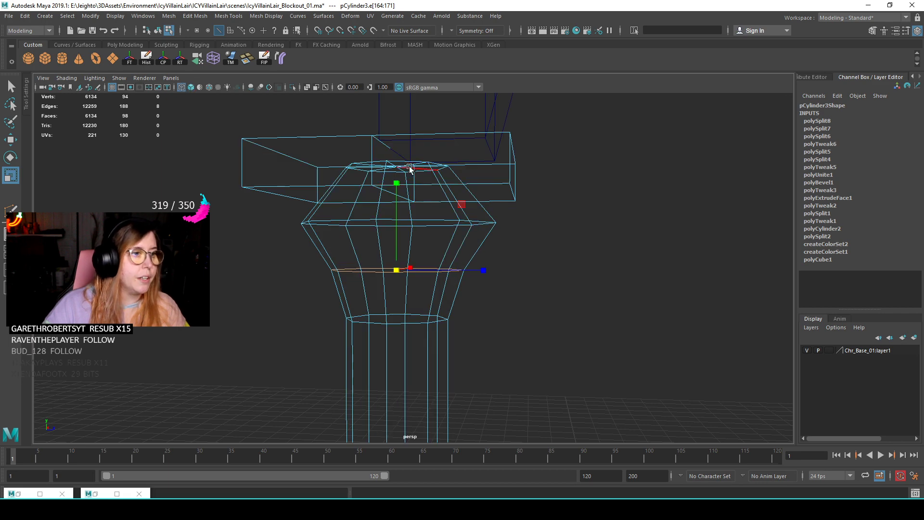
pyautogui.doubleClick(408, 163)
pyautogui.press('w')
pyautogui.moveTo(510, 198); pyautogui.dragTo(512, 200, button='middle')
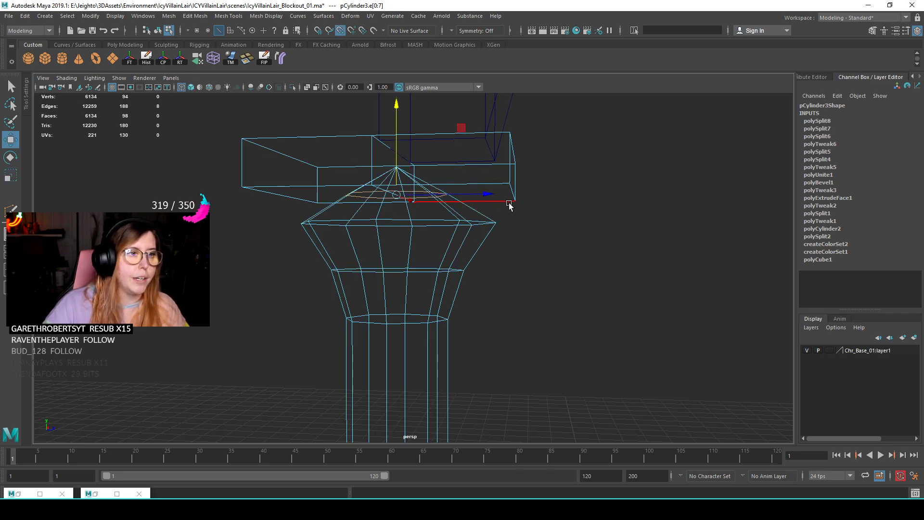
pyautogui.moveTo(500, 146); pyautogui.dragTo(499, 146, button='right')
pyautogui.click(399, 168)
pyautogui.keyDown('alt'); pyautogui.moveTo(399, 168); pyautogui.dragTo(504, 210); pyautogui.keyUp('alt')
pyautogui.moveTo(437, 219); pyautogui.dragTo(435, 243, button='right')
# - Isolate the shaft and delete the faces closing its top end
pyautogui.keyDown('alt'); pyautogui.moveTo(375, 229); pyautogui.dragTo(351, 224); pyautogui.keyUp('alt')
pyautogui.doubleClick(391, 221)
pyautogui.hotkey('ctrl', '1')
pyautogui.moveTo(283, 172); pyautogui.dragTo(508, 219)
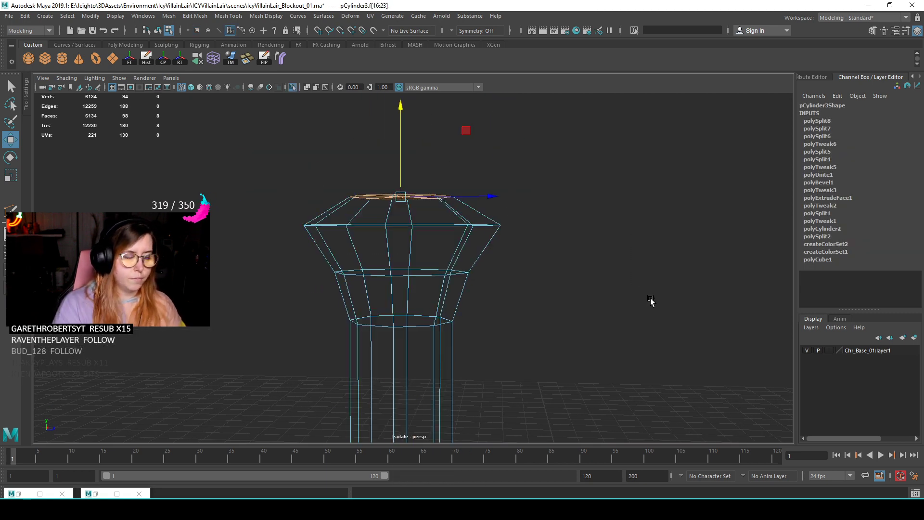
pyautogui.press('Delete')
# - Show the cap again and scale the shaft's open top edge outward beneath it
pyautogui.press('F10')
pyautogui.click(419, 197)
pyautogui.doubleClick(420, 198)
pyautogui.hotkey('ctrl', '1')
pyautogui.press('r')
pyautogui.moveTo(401, 196); pyautogui.dragTo(475, 215)
pyautogui.moveTo(419, 197)
pyautogui.mouseDown()
pyautogui.moveTo(402, 197)
pyautogui.moveTo(413, 221)
pyautogui.moveTo(404, 197)
pyautogui.mouseUp()
# - Rescale the edge loops below the capital's rim into a smooth flare
pyautogui.press('w')
pyautogui.doubleClick(365, 181)
pyautogui.press('r')
pyautogui.doubleClick(402, 233)
pyautogui.moveTo(402, 234); pyautogui.dragTo(405, 273)
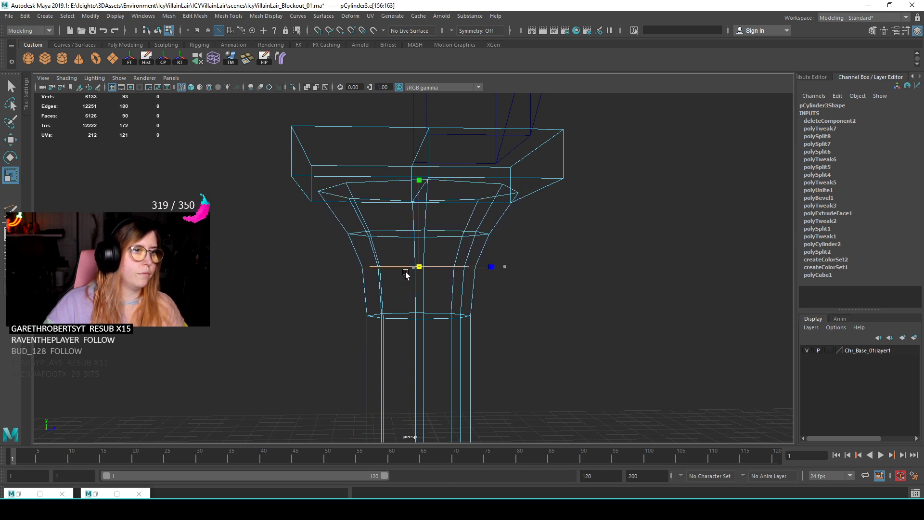
# - Return to shaded display and insert an edge loop around the shaft just below the flared capital
pyautogui.press('5')
pyautogui.scroll(-5, 404, 304)
pyautogui.keyDown('alt'); pyautogui.moveTo(404, 304); pyautogui.dragTo(407, 252, button='middle'); pyautogui.keyUp('alt')
pyautogui.moveTo(407, 252)
pyautogui.keyDown('alt'); pyautogui.mouseDown()
pyautogui.moveTo(409, 266)
pyautogui.moveTo(394, 262)
pyautogui.mouseUp(); pyautogui.keyUp('alt')
pyautogui.moveTo(387, 198)
pyautogui.mouseDown(button='right')
pyautogui.moveTo(432, 184)
pyautogui.moveTo(342, 192)
pyautogui.mouseUp(button='right')
pyautogui.click(395, 227)
pyautogui.scroll(4, 403, 195)
pyautogui.keyDown('alt'); pyautogui.moveTo(374, 245); pyautogui.dragTo(428, 240); pyautogui.keyUp('alt')
# - Extrude the band of faces below the capital outward into a thin raised collar
pyautogui.press('e')
pyautogui.moveTo(403, 181); pyautogui.dragTo(446, 241, button='right')
pyautogui.click(380, 229)
pyautogui.press('r')
pyautogui.keyDown('shift'); pyautogui.doubleClick(425, 242); pyautogui.keyUp('shift')
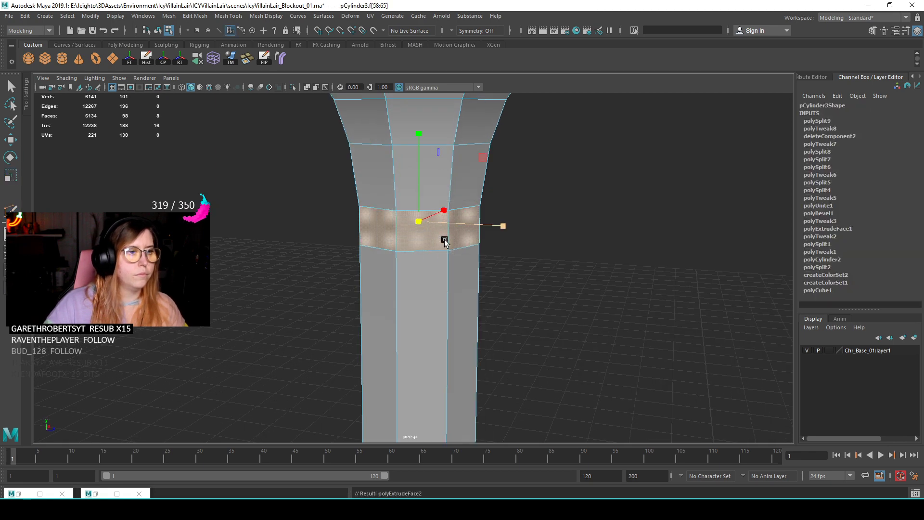
pyautogui.keyDown('alt'); pyautogui.moveTo(445, 242); pyautogui.dragTo(421, 291); pyautogui.keyUp('alt')
pyautogui.moveTo(410, 212); pyautogui.dragTo(412, 203)
pyautogui.moveTo(416, 287)
pyautogui.keyDown('alt'); pyautogui.mouseDown()
pyautogui.moveTo(410, 245)
pyautogui.moveTo(419, 239)
pyautogui.moveTo(413, 270)
pyautogui.moveTo(412, 255)
pyautogui.moveTo(425, 249)
pyautogui.moveTo(427, 288)
pyautogui.mouseUp(); pyautogui.keyUp('alt')
pyautogui.moveTo(424, 195); pyautogui.dragTo(421, 203)
pyautogui.keyDown('alt'); pyautogui.moveTo(408, 285); pyautogui.dragTo(422, 249); pyautogui.keyUp('alt')
pyautogui.moveTo(473, 141); pyautogui.dragTo(501, 126, button='right')
pyautogui.click(558, 269)
# - Insert an edge loop around the lower shaft, just below the start of the taper
pyautogui.keyDown('alt'); pyautogui.moveTo(543, 313); pyautogui.dragTo(497, 314, button='right'); pyautogui.keyUp('alt')
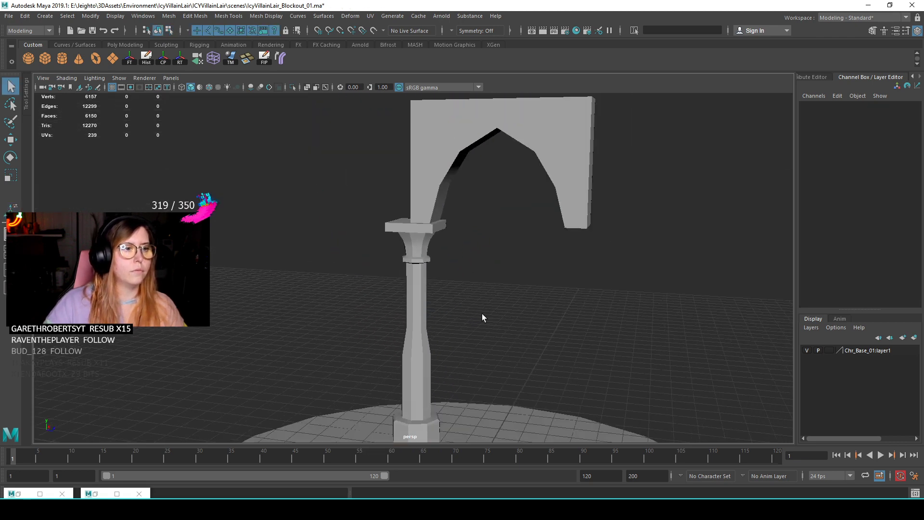
pyautogui.keyDown('alt'); pyautogui.moveTo(497, 314); pyautogui.dragTo(433, 308); pyautogui.keyUp('alt')
pyautogui.keyDown('alt'); pyautogui.moveTo(433, 308); pyautogui.dragTo(430, 210, button='middle'); pyautogui.keyUp('alt')
pyautogui.keyDown('alt'); pyautogui.moveTo(430, 210); pyautogui.dragTo(421, 260); pyautogui.keyUp('alt')
pyautogui.click(419, 261)
pyautogui.keyDown('alt'); pyautogui.moveTo(419, 261); pyautogui.dragTo(427, 227, button='right'); pyautogui.keyUp('alt')
pyautogui.rightClick(427, 227)
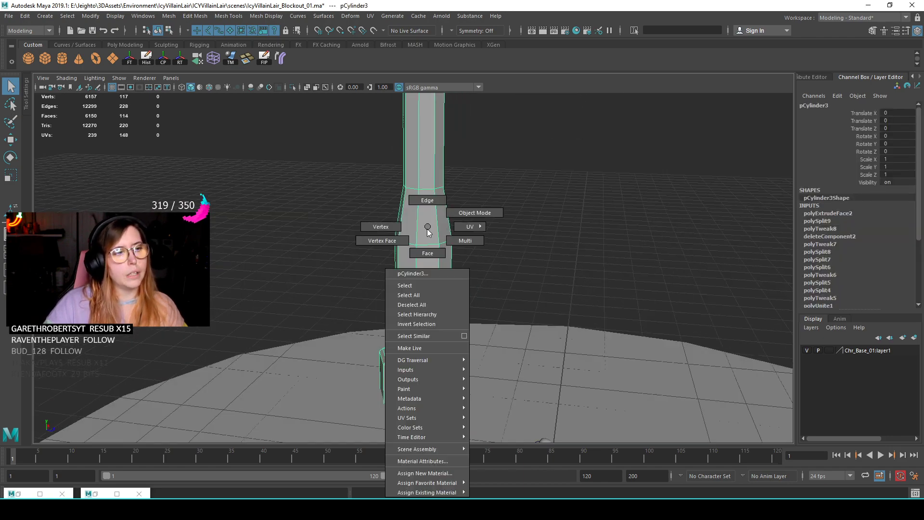
pyautogui.click(425, 254)
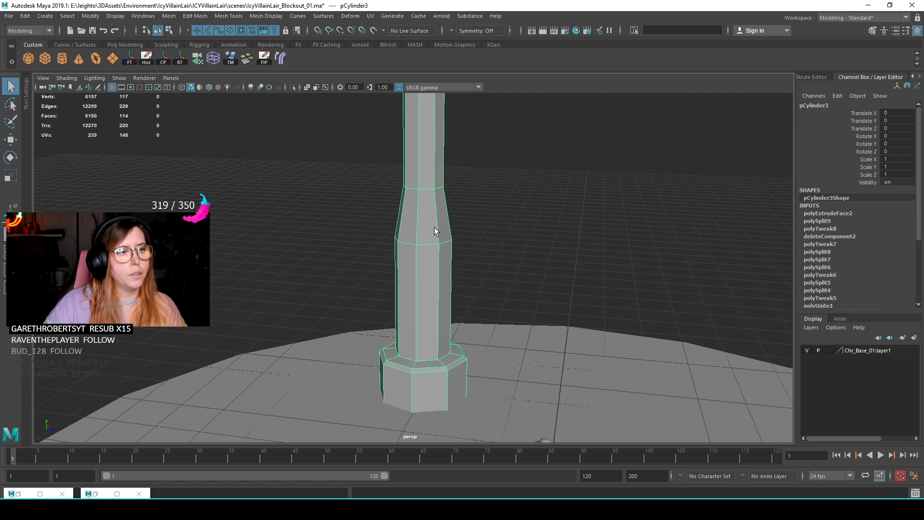
pyautogui.keyDown('alt'); pyautogui.moveTo(384, 238); pyautogui.dragTo(423, 278, button='right'); pyautogui.keyUp('alt')
pyautogui.keyDown('ctrl'); pyautogui.click(417, 254); pyautogui.keyUp('ctrl')
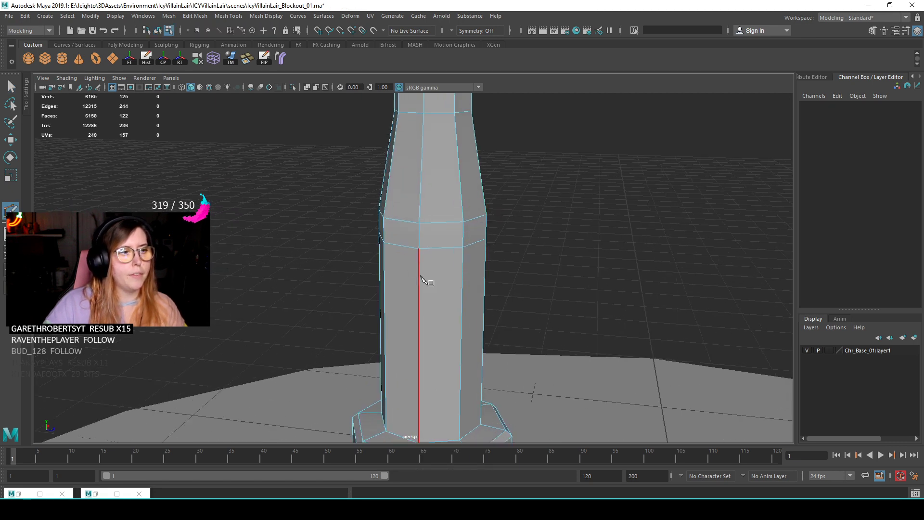
pyautogui.keyDown('alt'); pyautogui.moveTo(422, 278); pyautogui.dragTo(425, 268); pyautogui.keyUp('alt')
# - Extrude the band of faces below the taper outward into a second raised collar
pyautogui.press('w')
pyautogui.press('r')
pyautogui.click(403, 229)
pyautogui.keyDown('shift'); pyautogui.doubleClick(439, 232); pyautogui.keyUp('shift')
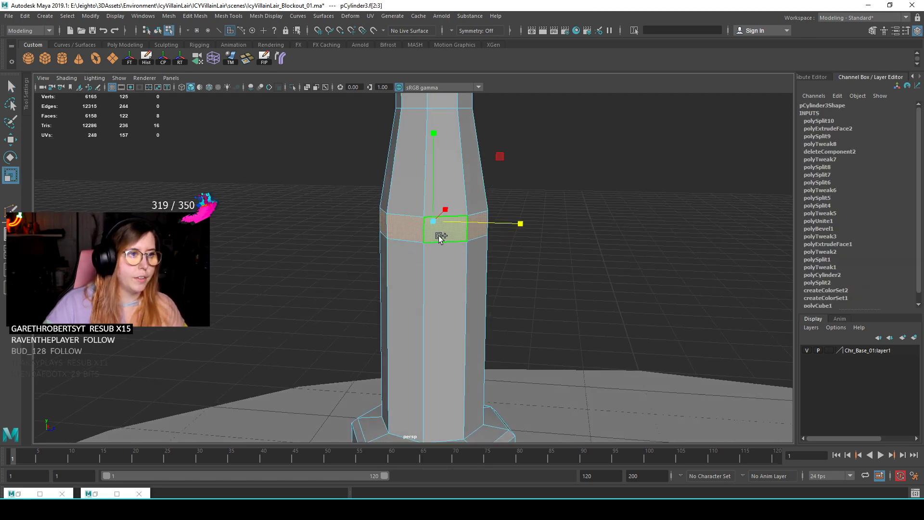
pyautogui.keyDown('alt'); pyautogui.moveTo(438, 233); pyautogui.dragTo(408, 245, button='middle'); pyautogui.keyUp('alt')
pyautogui.keyDown('alt'); pyautogui.moveTo(408, 245); pyautogui.dragTo(416, 246, button='right'); pyautogui.keyUp('alt')
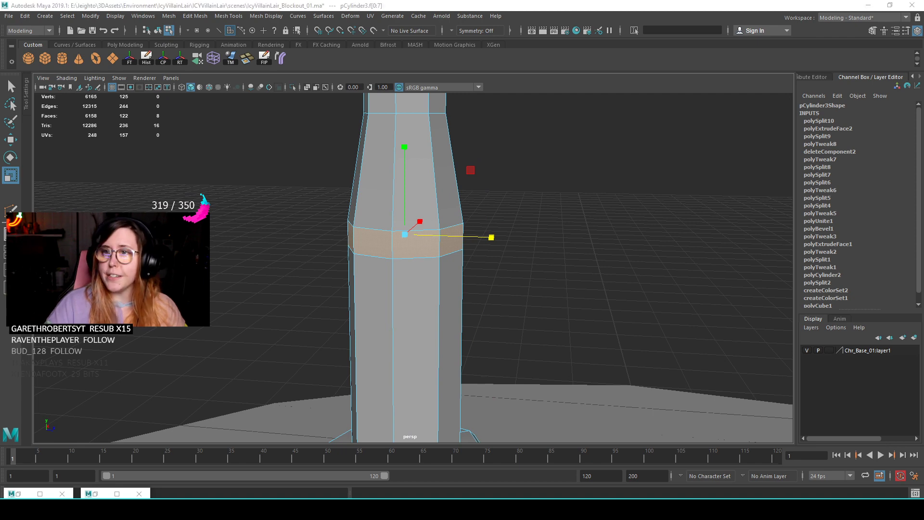
pyautogui.keyDown('alt'); pyautogui.moveTo(397, 191); pyautogui.dragTo(407, 216); pyautogui.keyUp('alt')
pyautogui.hotkey('ctrl', 'e')
pyautogui.keyDown('alt'); pyautogui.moveTo(446, 241); pyautogui.dragTo(427, 267); pyautogui.keyUp('alt')
pyautogui.moveTo(346, 182); pyautogui.dragTo(336, 181)
pyautogui.keyDown('alt'); pyautogui.moveTo(375, 251); pyautogui.dragTo(358, 236); pyautogui.keyUp('alt')
pyautogui.moveTo(329, 191); pyautogui.dragTo(331, 193)
pyautogui.keyDown('alt'); pyautogui.moveTo(483, 227); pyautogui.dragTo(452, 172); pyautogui.keyUp('alt')
pyautogui.moveTo(452, 172); pyautogui.dragTo(498, 151, button='right')
pyautogui.click(502, 166)
pyautogui.scroll(-10, 441, 290)
# - Place a small cube at the foot of the shaft, scaled to 0.247 × 0.247 × 0.177
pyautogui.keyDown('alt'); pyautogui.moveTo(463, 292); pyautogui.dragTo(403, 270); pyautogui.keyUp('alt')
pyautogui.scroll(8, 404, 270)
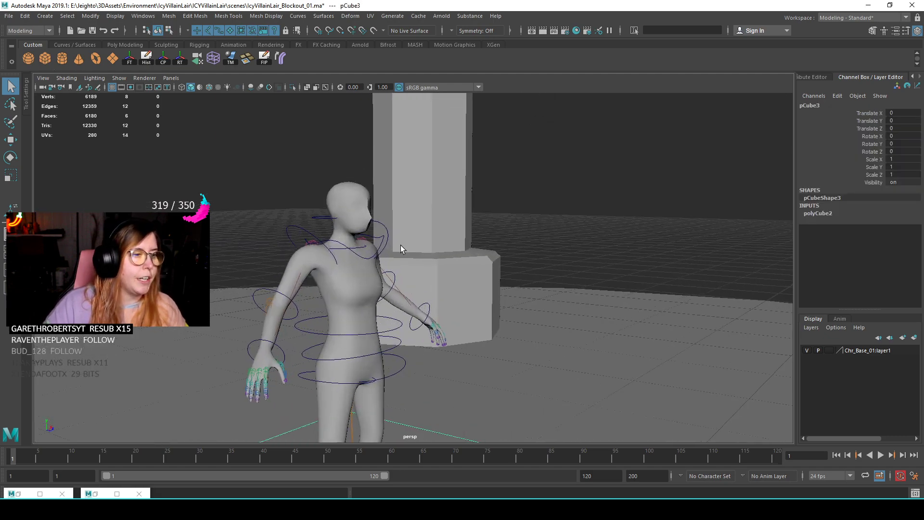
pyautogui.keyDown('alt'); pyautogui.moveTo(400, 244); pyautogui.dragTo(394, 273); pyautogui.keyUp('alt')
pyautogui.press('w')
pyautogui.press('v')
pyautogui.moveTo(403, 270); pyautogui.dragTo(396, 273, button='middle')
pyautogui.press('r')
pyautogui.moveTo(396, 273); pyautogui.dragTo(442, 284)
pyautogui.keyDown('alt'); pyautogui.moveTo(490, 268); pyautogui.dragTo(414, 268); pyautogui.keyUp('alt')
pyautogui.press('w')
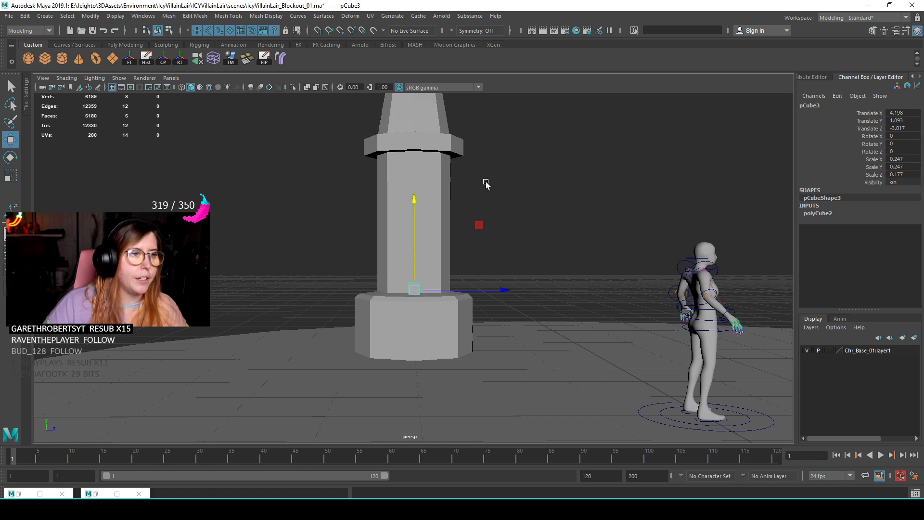
# - Stretch the cube's top vertices up along the shaft to the lower collar, making a thin vertical strip
pyautogui.moveTo(324, 239); pyautogui.dragTo(449, 295)
pyautogui.hotkey('ctrl', 'z')
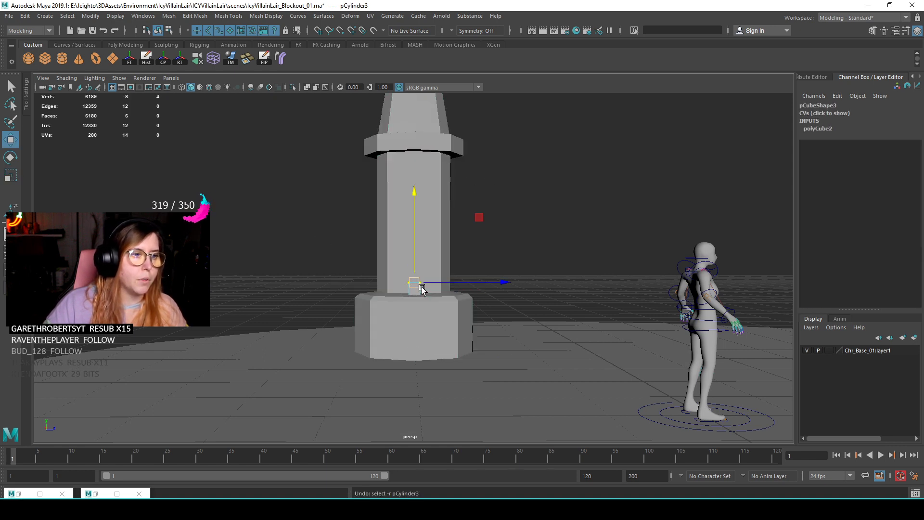
pyautogui.moveTo(428, 217)
pyautogui.keyDown('alt'); pyautogui.mouseDown()
pyautogui.moveTo(446, 215)
pyautogui.moveTo(431, 218)
pyautogui.mouseUp(); pyautogui.keyUp('alt')
pyautogui.rightClick(434, 219)
pyautogui.moveTo(456, 206); pyautogui.dragTo(434, 215, button='right')
pyautogui.click(433, 198)
pyautogui.click(434, 212)
pyautogui.keyDown('alt'); pyautogui.moveTo(435, 216); pyautogui.dragTo(453, 303); pyautogui.keyUp('alt')
pyautogui.moveTo(410, 269); pyautogui.dragTo(405, 267)
pyautogui.keyDown('alt'); pyautogui.moveTo(487, 280); pyautogui.dragTo(460, 259); pyautogui.keyUp('alt')
pyautogui.moveTo(417, 178); pyautogui.dragTo(442, 168, button='right')
pyautogui.click(522, 189)
# - Cancel quitting the program and save the scene
pyautogui.keyDown('alt'); pyautogui.moveTo(472, 236); pyautogui.dragTo(438, 256); pyautogui.keyUp('alt')
pyautogui.click(382, 254)
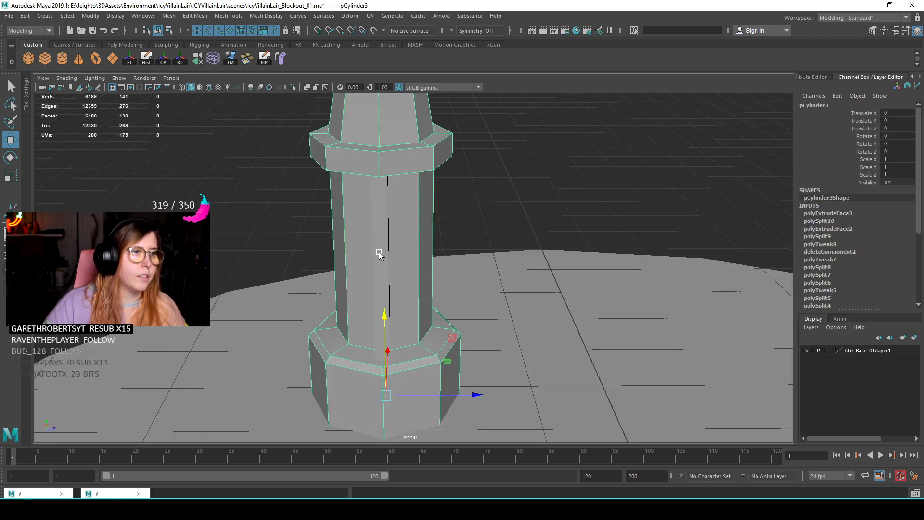
pyautogui.hotkey('ctrl', 'q')
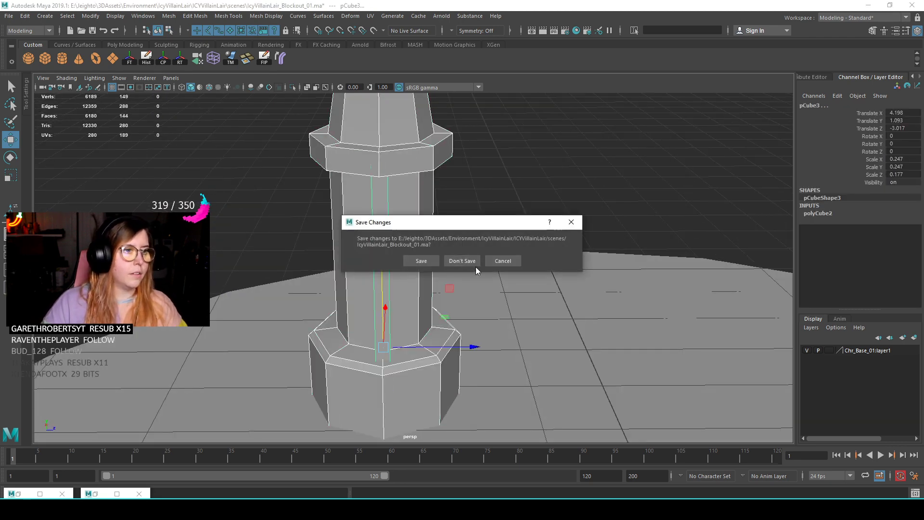
pyautogui.click(502, 262)
pyautogui.hotkey('ctrl', 's')
# - Isolate the pillar with its vertical strip and move the strip's pivot to the pillar's central axis
pyautogui.keyDown('alt'); pyautogui.moveTo(406, 226); pyautogui.dragTo(374, 275); pyautogui.keyUp('alt')
pyautogui.hotkey('ctrl', '1')
pyautogui.click(361, 220)
pyautogui.keyDown('alt'); pyautogui.moveTo(368, 226); pyautogui.dragTo(425, 281); pyautogui.keyUp('alt')
pyautogui.press('d')
pyautogui.moveTo(418, 293); pyautogui.dragTo(406, 310, button='middle')
pyautogui.keyDown('alt'); pyautogui.moveTo(425, 299); pyautogui.dragTo(407, 291); pyautogui.keyUp('alt')
pyautogui.click(146, 58)
pyautogui.click(180, 65)
pyautogui.hotkey('ctrl', 'z')
# - Duplicate the vertical strip seven times, rotating the copies around the pillar's axis to flute the whole lower shaft
pyautogui.scroll(-4, 476, 271)
pyautogui.scroll(4, 418, 276)
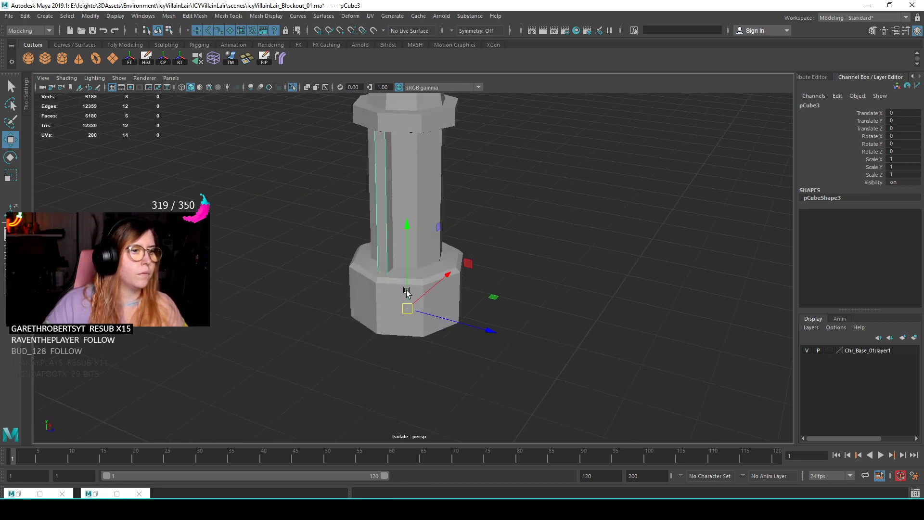
pyautogui.hotkey('ctrl', 'd')
pyautogui.keyDown('alt'); pyautogui.moveTo(449, 324); pyautogui.dragTo(371, 388); pyautogui.keyUp('alt')
pyautogui.press('e')
pyautogui.hotkey('shift', 'd')
pyautogui.hotkey('shift', 'd')
pyautogui.keyDown('alt'); pyautogui.moveTo(308, 384); pyautogui.dragTo(359, 365); pyautogui.keyUp('alt')
pyautogui.hotkey('shift', 'd')
pyautogui.hotkey('shift', 'd')
pyautogui.keyDown('alt'); pyautogui.moveTo(286, 361); pyautogui.dragTo(353, 374); pyautogui.keyUp('alt')
pyautogui.hotkey('shift', 'd')
pyautogui.click(564, 247)
pyautogui.scroll(-5, 475, 306)
pyautogui.keyDown('alt'); pyautogui.moveTo(475, 306); pyautogui.dragTo(543, 313); pyautogui.keyUp('alt')
# - Raise the edge loop on top of the lower collar to give the collar a sloped upper edge
pyautogui.click(402, 227)
pyautogui.scroll(3, 405, 222)
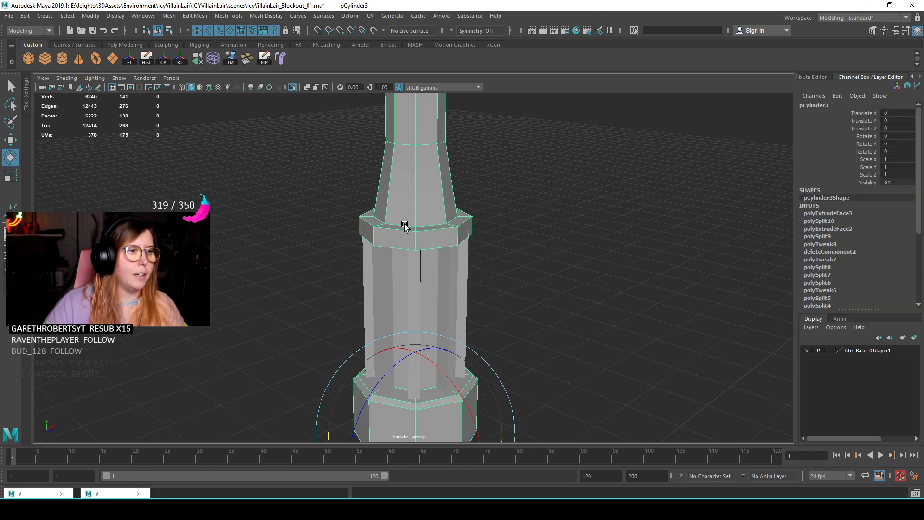
pyautogui.doubleClick(412, 217)
pyautogui.press('w')
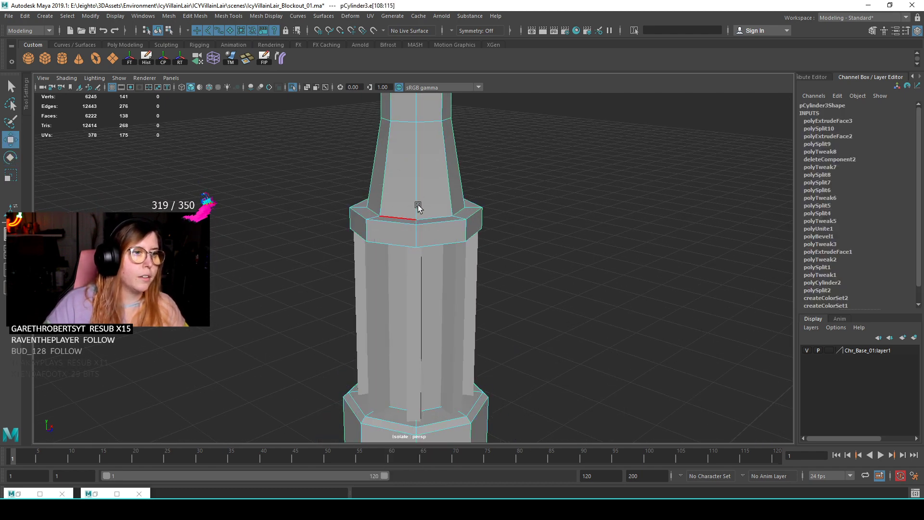
pyautogui.keyDown('alt'); pyautogui.moveTo(428, 213); pyautogui.dragTo(430, 223, button='middle'); pyautogui.keyUp('alt')
pyautogui.moveTo(417, 197); pyautogui.dragTo(420, 184)
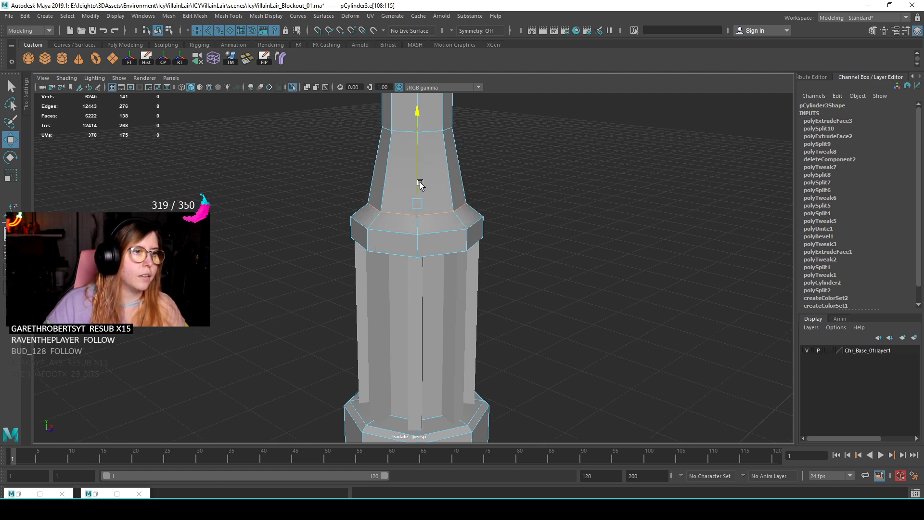
pyautogui.click(565, 172)
pyautogui.scroll(-5, 520, 299)
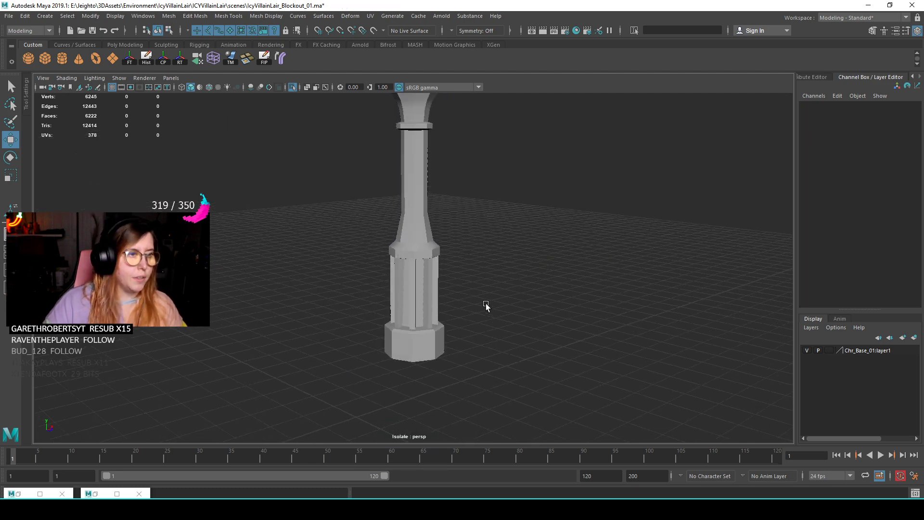
pyautogui.scroll(-4, 499, 223)
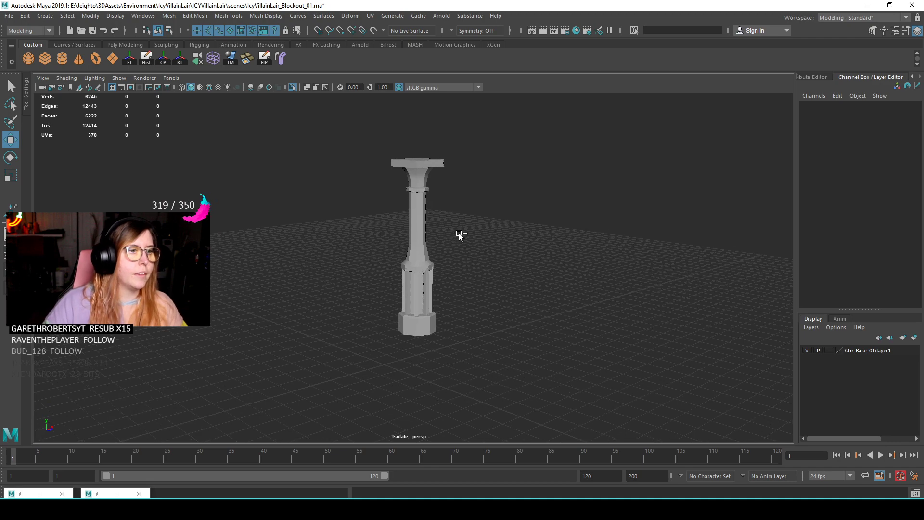
# - Leave the isolated view to show the whole scene and save it
pyautogui.hotkey('ctrl', '1')
pyautogui.scroll(-4, 462, 245)
pyautogui.scroll(3, 352, 285)
pyautogui.keyDown('alt'); pyautogui.moveTo(472, 259); pyautogui.dragTo(551, 239); pyautogui.keyUp('alt')
pyautogui.hotkey('ctrl', 's')
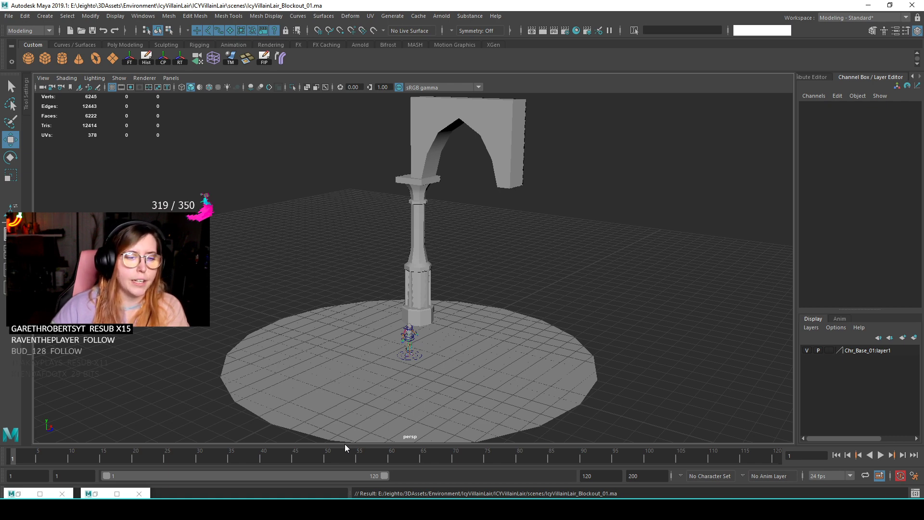
# - Close the file explorer window and reopen the recent scene IcyVillainLair_Blockout_01.ma in Maya, discarding the untitled scene
pyautogui.hotkey('alt', 'Tab')
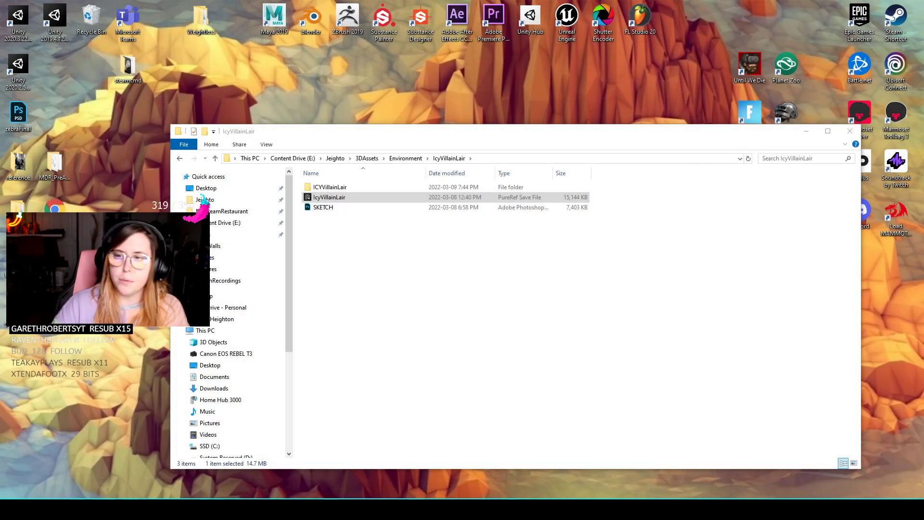
pyautogui.click(849, 132)
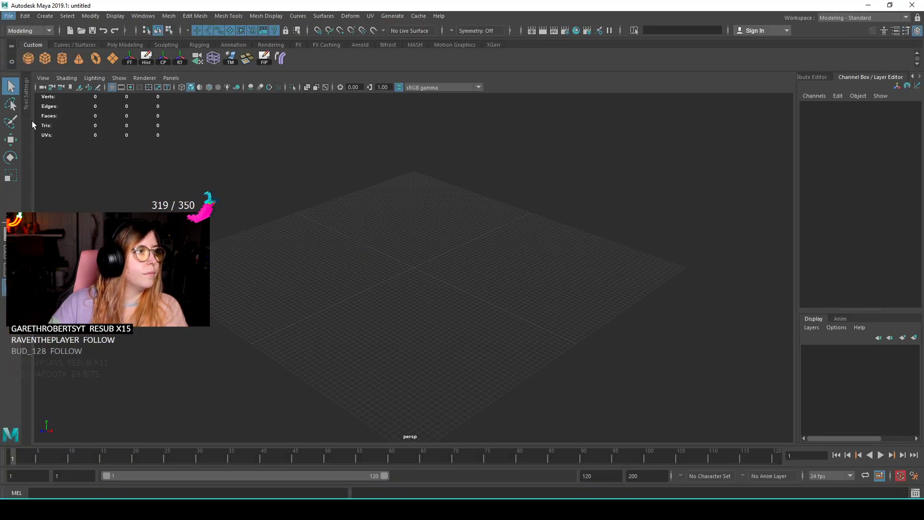
pyautogui.moveTo(48, 305)
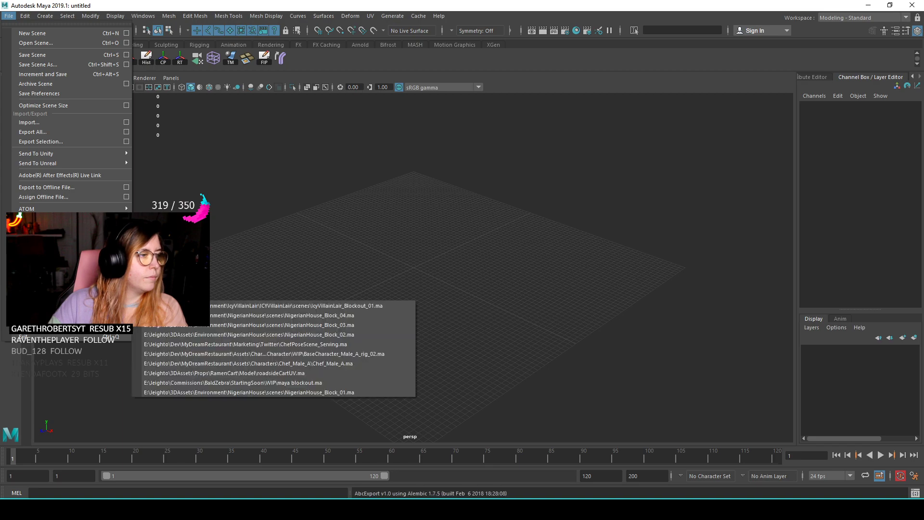
pyautogui.click(231, 305)
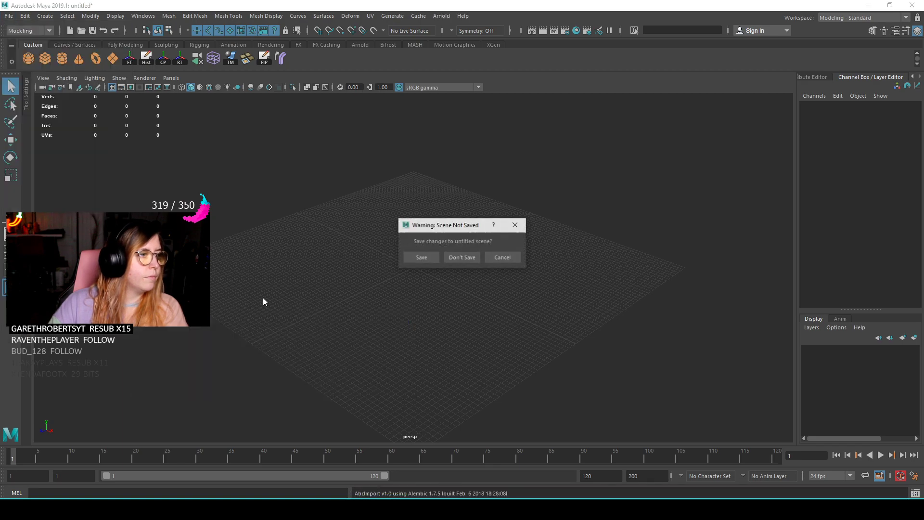
pyautogui.click(462, 257)
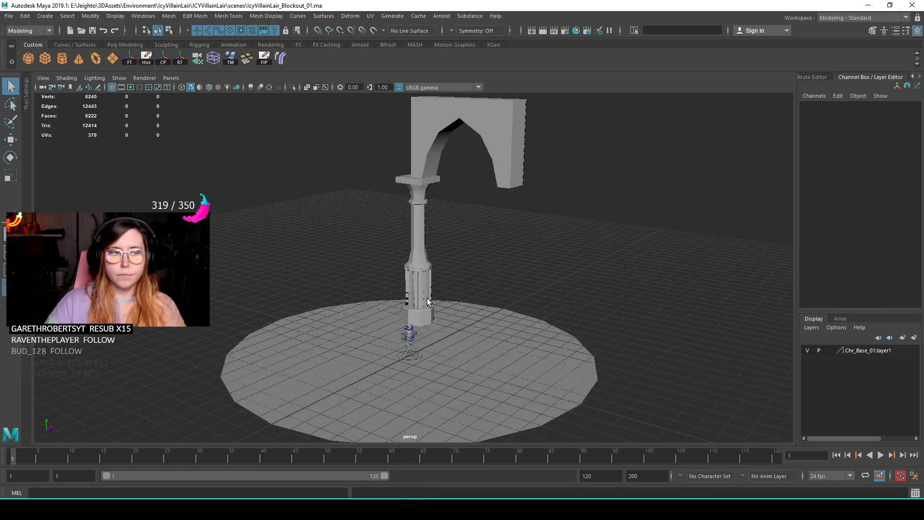
# - Examine the pillar's shaft, collars and fluting from several angles and against the arch
pyautogui.scroll(5, 432, 270)
pyautogui.click(425, 193)
pyautogui.moveTo(425, 194); pyautogui.dragTo(425, 172, button='right')
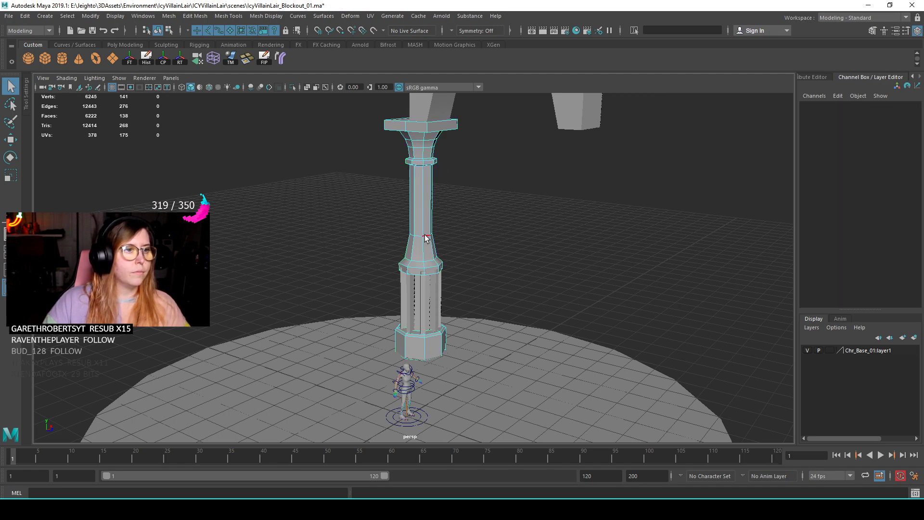
pyautogui.click(426, 236)
pyautogui.keyDown('alt'); pyautogui.moveTo(535, 273); pyautogui.dragTo(452, 277); pyautogui.keyUp('alt')
pyautogui.press('w')
pyautogui.keyDown('alt'); pyautogui.moveTo(428, 278); pyautogui.dragTo(474, 270); pyautogui.keyUp('alt')
pyautogui.keyDown('alt'); pyautogui.moveTo(473, 270); pyautogui.dragTo(425, 218, button='right'); pyautogui.keyUp('alt')
pyautogui.click(480, 167)
pyautogui.keyDown('alt'); pyautogui.moveTo(481, 173); pyautogui.dragTo(488, 260, button='right'); pyautogui.keyUp('alt')
pyautogui.keyDown('alt'); pyautogui.moveTo(489, 261); pyautogui.dragTo(447, 289); pyautogui.keyUp('alt')
pyautogui.scroll(5, 431, 268)
pyautogui.click(441, 252)
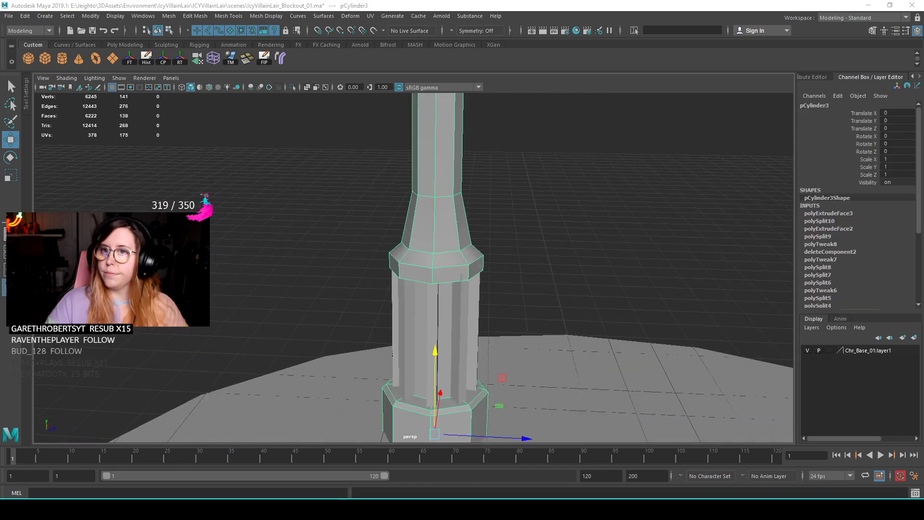
pyautogui.keyDown('alt'); pyautogui.moveTo(489, 303); pyautogui.dragTo(429, 271); pyautogui.keyUp('alt')
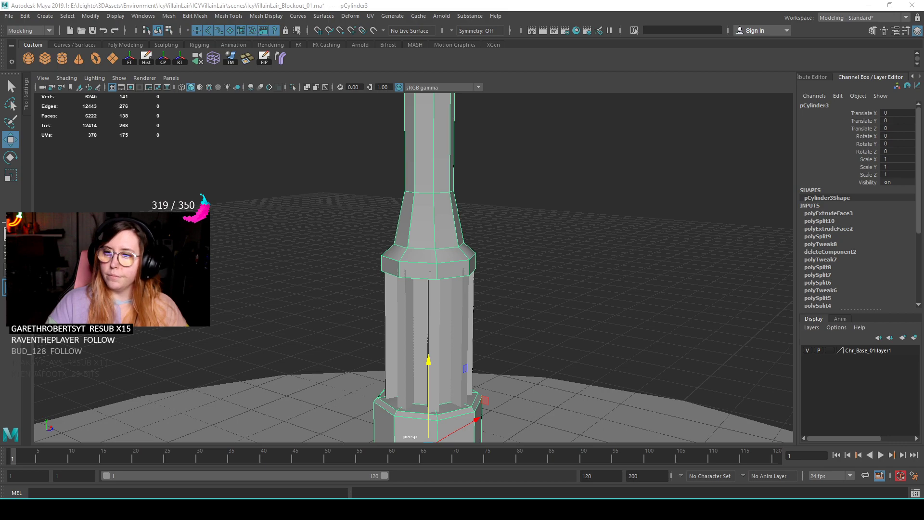
pyautogui.keyDown('alt'); pyautogui.moveTo(394, 288); pyautogui.dragTo(433, 184, button='middle'); pyautogui.keyUp('alt')
pyautogui.keyDown('alt'); pyautogui.moveTo(465, 192); pyautogui.dragTo(441, 218); pyautogui.keyUp('alt')
pyautogui.scroll(-5, 441, 218)
pyautogui.click(616, 177)
pyautogui.scroll(-5, 616, 177)
pyautogui.keyDown('alt'); pyautogui.moveTo(488, 250); pyautogui.dragTo(382, 209); pyautogui.keyUp('alt')
pyautogui.scroll(5, 474, 253)
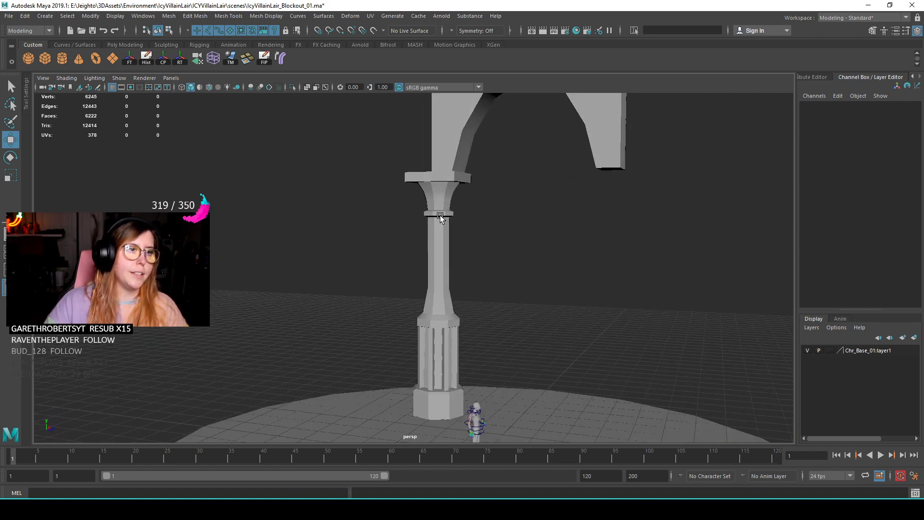
# - Raise the top edge loop of the upper collar to slope it into the flared capital
pyautogui.scroll(5, 443, 216)
pyautogui.click(413, 229)
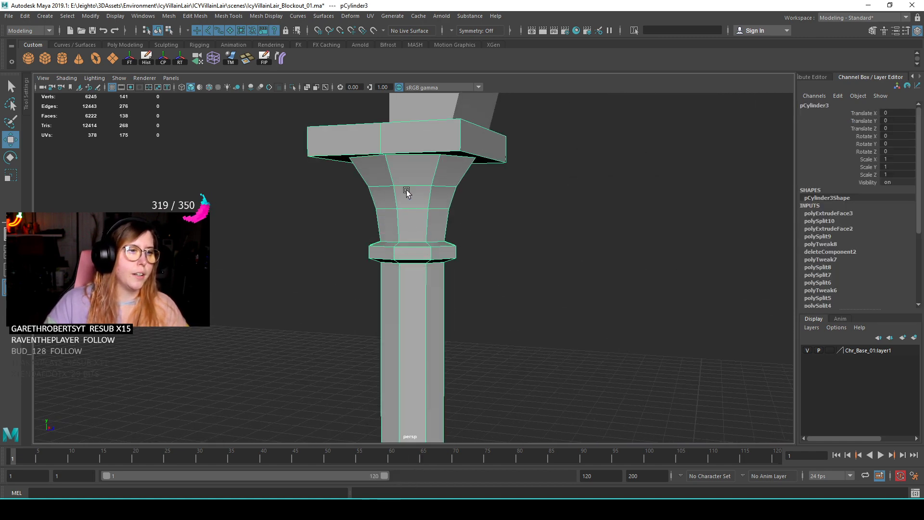
pyautogui.press('F10')
pyautogui.click(410, 241)
pyautogui.moveTo(409, 224); pyautogui.dragTo(413, 210)
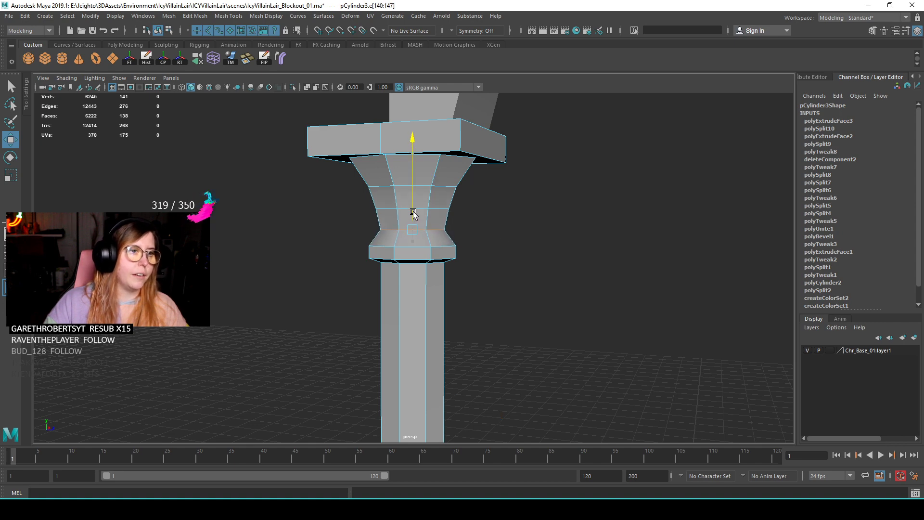
pyautogui.scroll(-1, 418, 237)
# - Scale the edge loop at the top of the shaft inward, directly beneath the upper collar
pyautogui.keyDown('alt'); pyautogui.moveTo(418, 274); pyautogui.dragTo(418, 234, button='middle'); pyautogui.keyUp('alt')
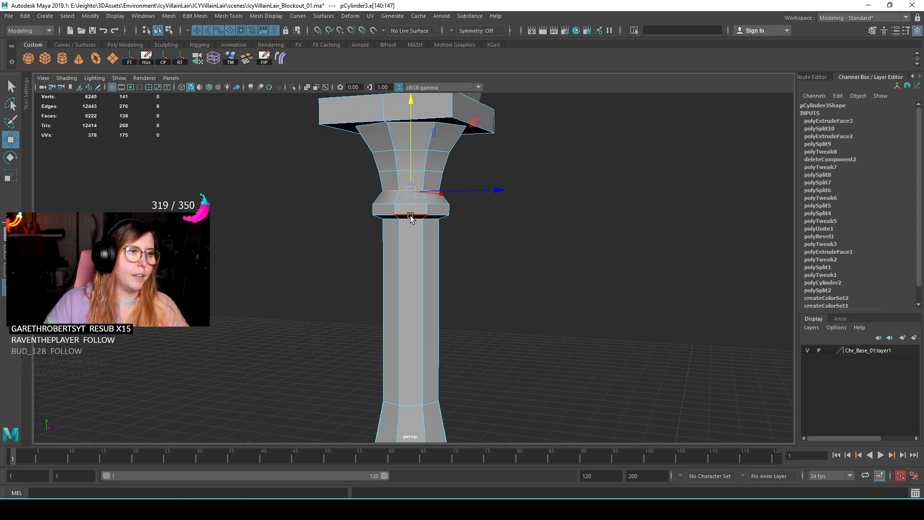
pyautogui.doubleClick(410, 219)
pyautogui.press('r')
pyautogui.moveTo(411, 218); pyautogui.dragTo(397, 224)
# - Lower the edge loop at the start of the taper to just above the lower collar
pyautogui.scroll(-4, 442, 271)
pyautogui.keyDown('alt'); pyautogui.moveTo(445, 336); pyautogui.dragTo(445, 276, button='middle'); pyautogui.keyUp('alt')
pyautogui.keyDown('alt'); pyautogui.moveTo(445, 276); pyautogui.dragTo(457, 285); pyautogui.keyUp('alt')
pyautogui.doubleClick(408, 259)
pyautogui.scroll(3, 408, 250)
pyautogui.press('w')
pyautogui.moveTo(397, 230); pyautogui.dragTo(396, 262)
pyautogui.scroll(-4, 452, 288)
# - Adjust the height and width of the edge loop on top of the lower collar
pyautogui.keyDown('alt'); pyautogui.moveTo(455, 291); pyautogui.dragTo(427, 297); pyautogui.keyUp('alt')
pyautogui.scroll(3, 427, 299)
pyautogui.doubleClick(424, 315)
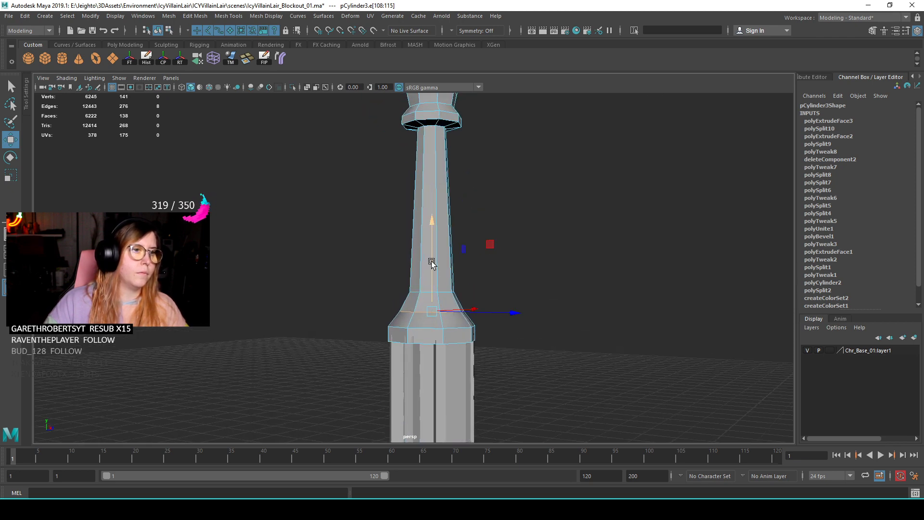
pyautogui.press('r')
pyautogui.click(487, 175)
pyautogui.scroll(-5, 516, 247)
pyautogui.keyDown('alt'); pyautogui.moveTo(518, 260); pyautogui.dragTo(541, 264); pyautogui.keyUp('alt')
pyautogui.scroll(4, 363, 278)
# - Thicken the shaft by widening the edge loop beneath the upper collar, and delete the loop where the lower taper starts
pyautogui.click(363, 277)
pyautogui.keyDown('alt'); pyautogui.moveTo(363, 278); pyautogui.dragTo(395, 206, button='middle'); pyautogui.keyUp('alt')
pyautogui.scroll(3, 455, 232)
pyautogui.keyDown('alt'); pyautogui.moveTo(394, 206); pyautogui.dragTo(440, 208); pyautogui.keyUp('alt')
pyautogui.scroll(-4, 467, 222)
pyautogui.scroll(4, 440, 208)
pyautogui.keyDown('alt'); pyautogui.moveTo(441, 208); pyautogui.dragTo(398, 285, button='middle'); pyautogui.keyUp('alt')
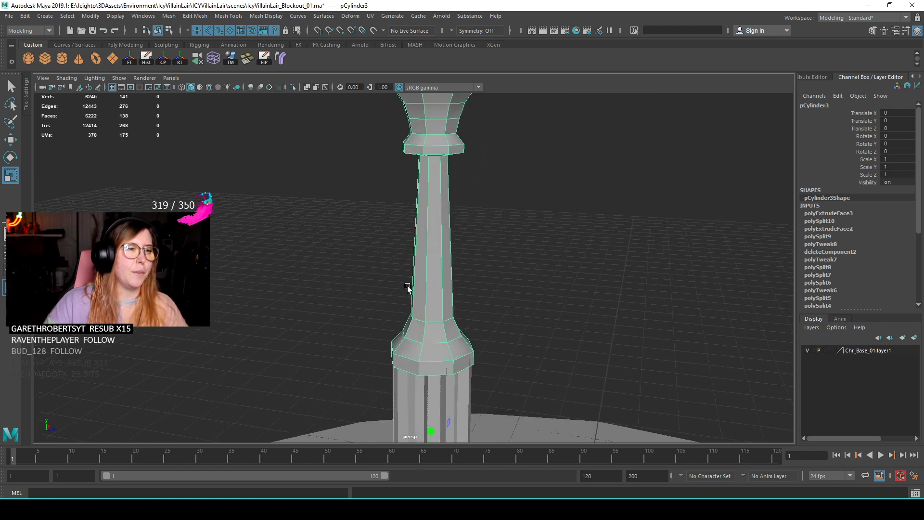
pyautogui.keyDown('alt'); pyautogui.moveTo(398, 284); pyautogui.dragTo(403, 258); pyautogui.keyUp('alt')
pyautogui.moveTo(442, 200); pyautogui.dragTo(437, 164, button='right')
pyautogui.moveTo(432, 172); pyautogui.dragTo(434, 154)
pyautogui.press('w')
pyautogui.keyDown('shift'); pyautogui.moveTo(547, 233); pyautogui.dragTo(519, 258, button='right'); pyautogui.keyUp('shift')
pyautogui.keyDown('alt'); pyautogui.moveTo(431, 340); pyautogui.dragTo(431, 356); pyautogui.keyUp('alt')
pyautogui.keyDown('alt'); pyautogui.moveTo(431, 356); pyautogui.dragTo(428, 303, button='middle'); pyautogui.keyUp('alt')
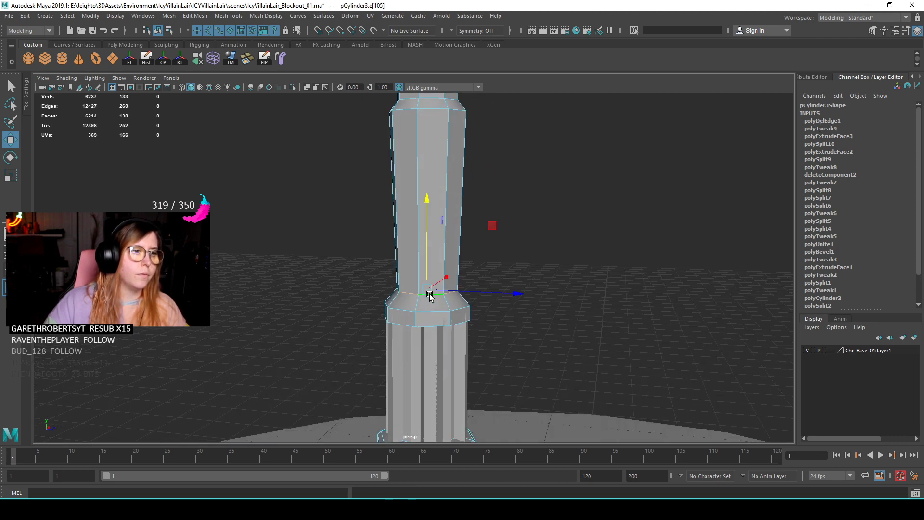
# - Try to delete the edge loop on top of the lower collar
pyautogui.doubleClick(429, 294)
pyautogui.scroll(-5, 481, 312)
pyautogui.keyDown('alt'); pyautogui.moveTo(535, 309); pyautogui.dragTo(480, 301); pyautogui.keyUp('alt')
pyautogui.scroll(3, 428, 298)
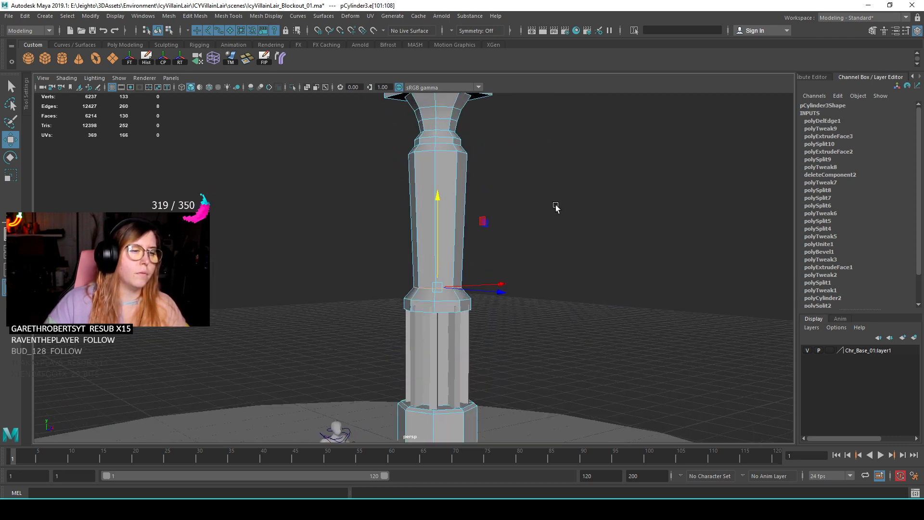
pyautogui.keyDown('shift'); pyautogui.moveTo(556, 206); pyautogui.dragTo(533, 223, button='right'); pyautogui.keyUp('shift')
pyautogui.scroll(-3, 487, 245)
pyautogui.scroll(3, 431, 253)
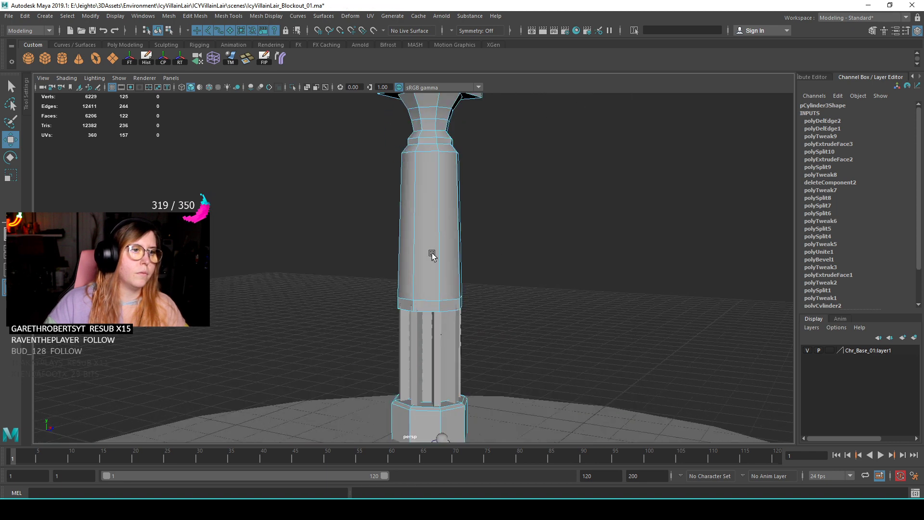
pyautogui.hotkey('ctrl', 'z')
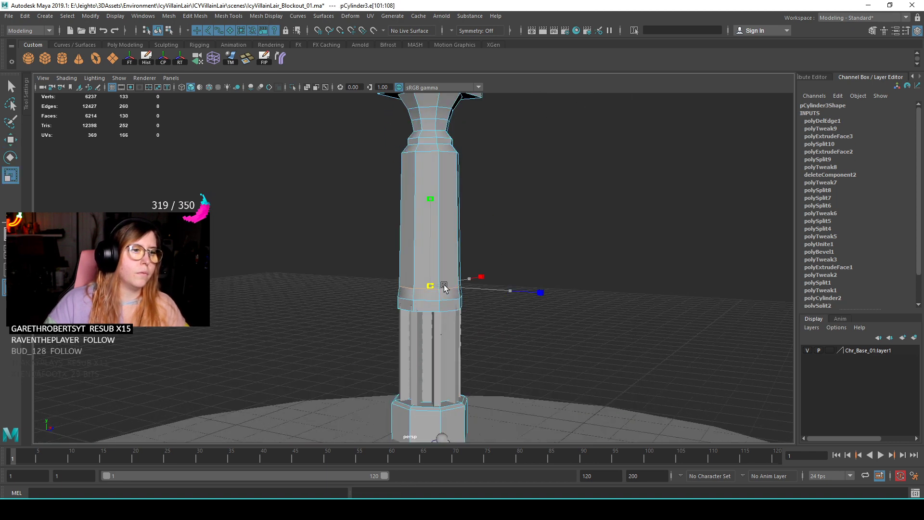
# - Try moving the edge loop above the lower collar up to just below the top of the thick shaft
pyautogui.press('w')
pyautogui.moveTo(430, 245); pyautogui.dragTo(428, 145)
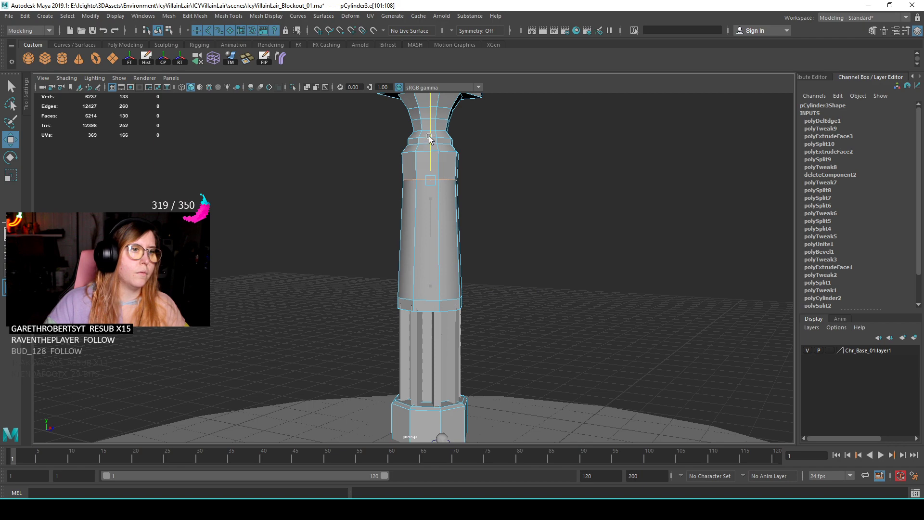
pyautogui.scroll(-4, 428, 140)
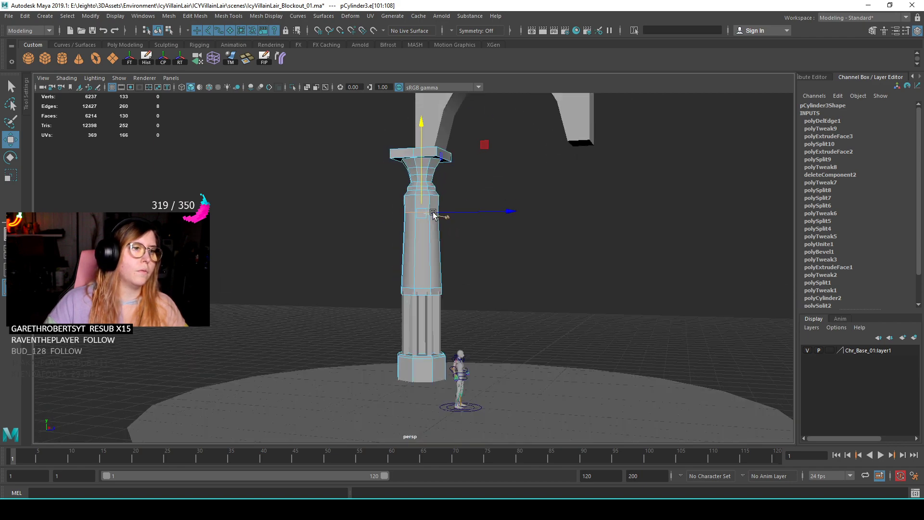
pyautogui.keyDown('alt'); pyautogui.moveTo(477, 256); pyautogui.dragTo(449, 252); pyautogui.keyUp('alt')
pyautogui.moveTo(438, 209); pyautogui.dragTo(487, 195, button='right')
pyautogui.click(517, 268)
pyautogui.scroll(-4, 477, 298)
pyautogui.keyDown('alt'); pyautogui.moveTo(517, 268); pyautogui.dragTo(494, 301); pyautogui.keyUp('alt')
# - Isolate the pillar mesh without its strips and switch to editing its components
pyautogui.click(426, 248)
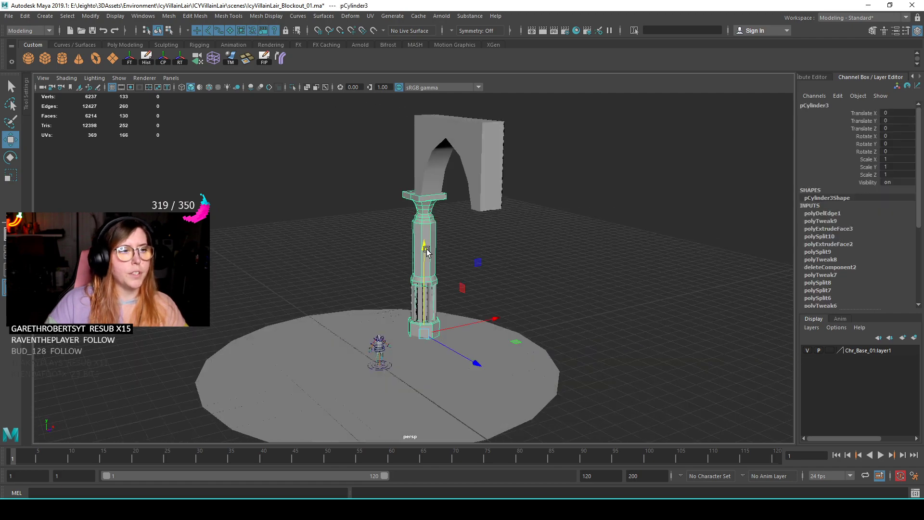
pyautogui.scroll(4, 427, 255)
pyautogui.scroll(-5, 428, 257)
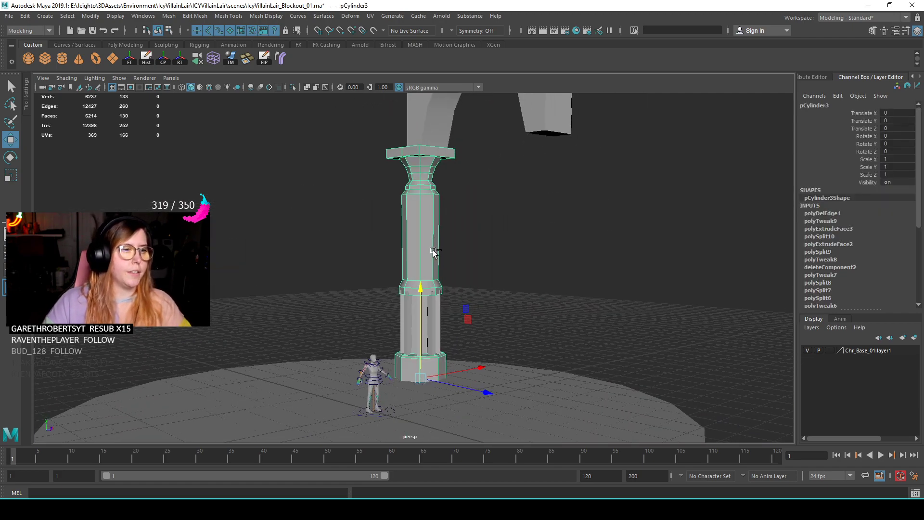
pyautogui.hotkey('ctrl', '1')
pyautogui.hotkey('ctrl', 'F10')
pyautogui.scroll(5, 410, 209)
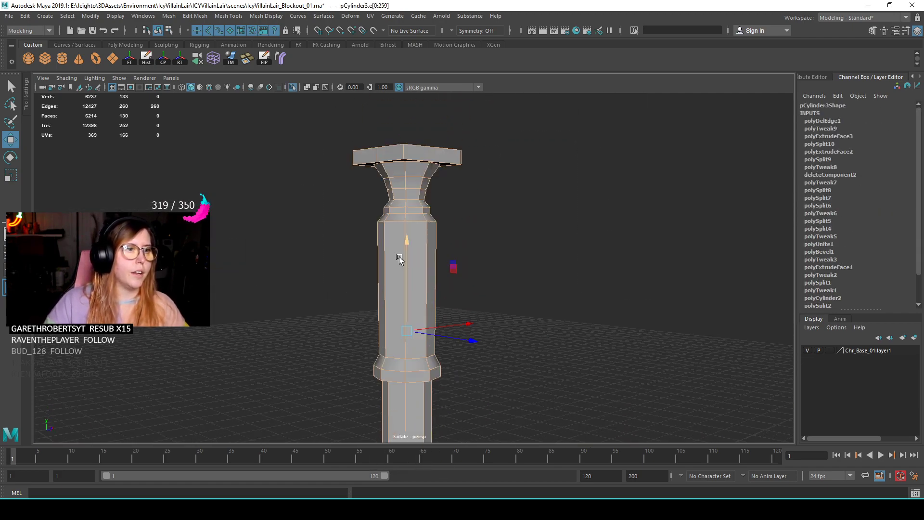
pyautogui.keyDown('alt'); pyautogui.moveTo(383, 189); pyautogui.dragTo(376, 180); pyautogui.keyUp('alt')
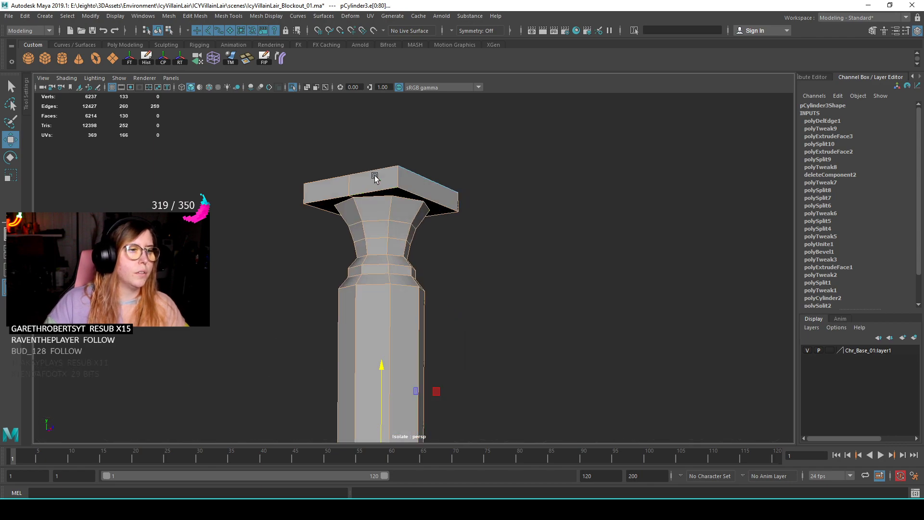
# - Delete the eight cap faces on the underside of the pillar's base
pyautogui.doubleClick(383, 236)
pyautogui.scroll(-8, 388, 301)
pyautogui.keyDown('alt'); pyautogui.moveTo(398, 353); pyautogui.dragTo(420, 262, button='middle'); pyautogui.keyUp('alt')
pyautogui.scroll(5, 482, 283)
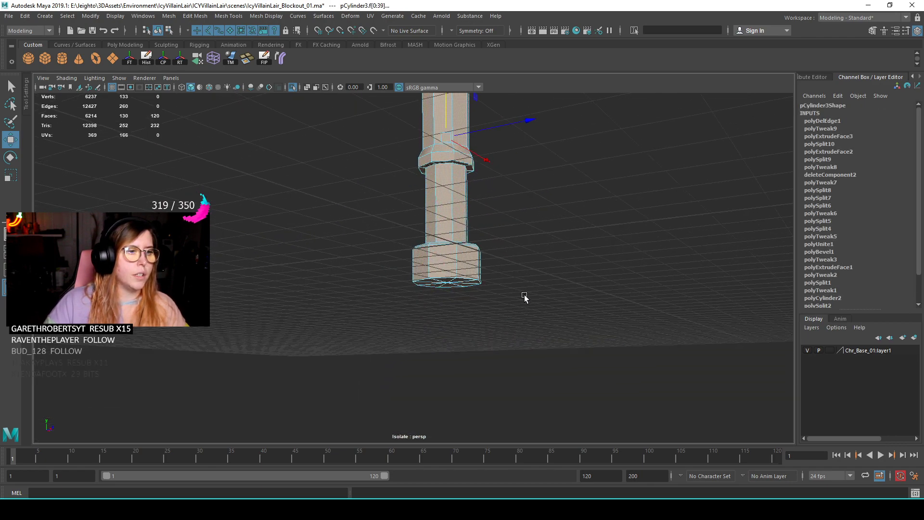
pyautogui.keyDown('alt'); pyautogui.moveTo(561, 309); pyautogui.dragTo(553, 321); pyautogui.keyUp('alt')
pyautogui.doubleClick(442, 272)
pyautogui.moveTo(558, 231); pyautogui.dragTo(558, 231)
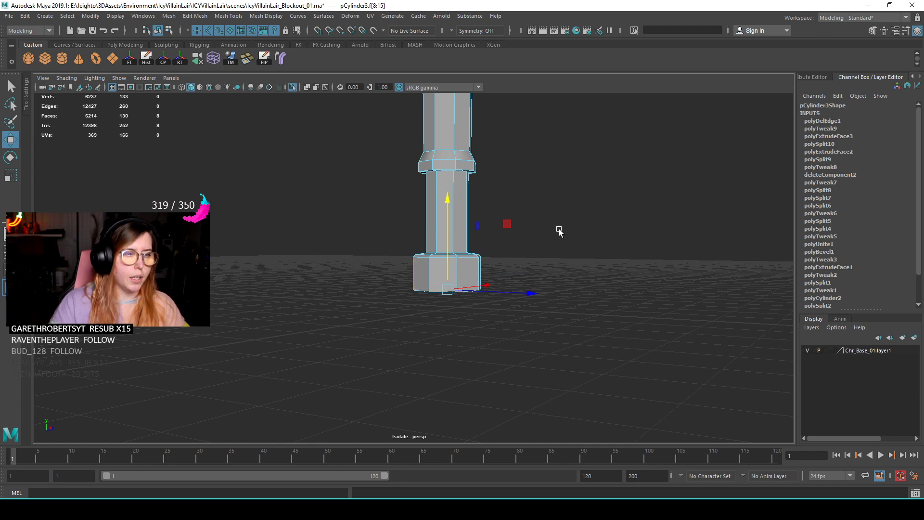
pyautogui.press('Delete')
pyautogui.scroll(-2, 509, 229)
pyautogui.keyDown('alt'); pyautogui.moveTo(450, 193); pyautogui.dragTo(418, 263, button='middle'); pyautogui.keyUp('alt')
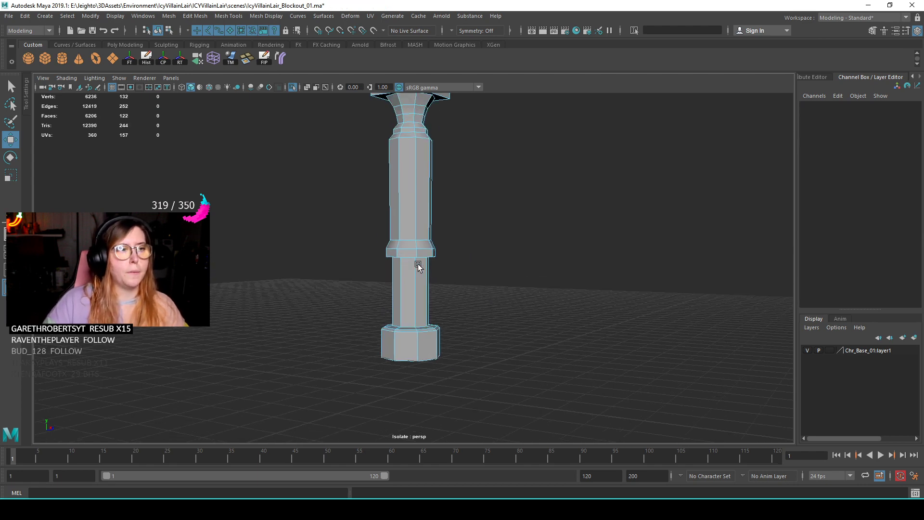
# - Soften the edges across all faces of the isolated pillar mesh
pyautogui.doubleClick(407, 188)
pyautogui.keyDown('alt'); pyautogui.moveTo(409, 175); pyautogui.dragTo(399, 189, button='middle'); pyautogui.keyUp('alt')
pyautogui.moveTo(391, 151)
pyautogui.keyDown('shift'); pyautogui.mouseDown(button='right')
pyautogui.moveTo(446, 176)
pyautogui.moveTo(392, 156)
pyautogui.mouseUp(button='right'); pyautogui.keyUp('shift')
pyautogui.click(272, 18)
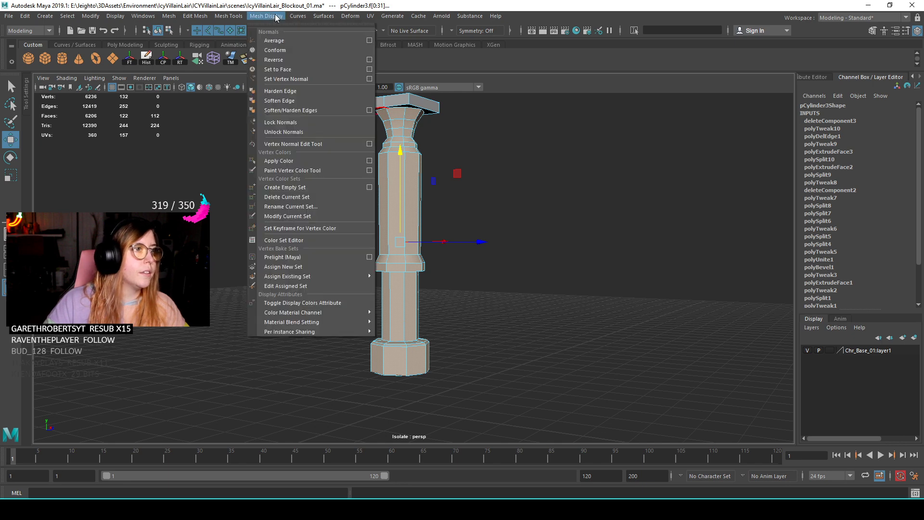
pyautogui.click(277, 103)
pyautogui.click(539, 174)
pyautogui.scroll(-4, 538, 175)
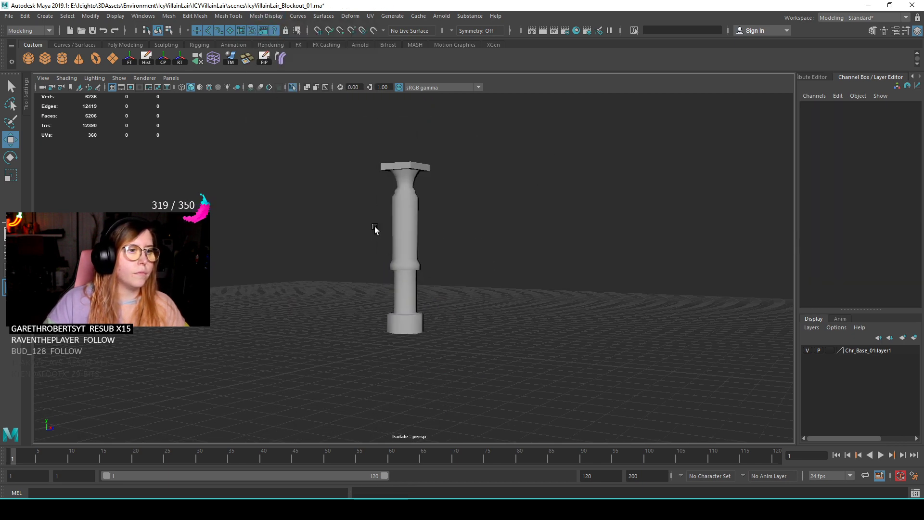
# - Examine the softened shading and the edge loops beneath the lower collar and where the shaft meets the base
pyautogui.keyDown('alt'); pyautogui.moveTo(387, 230); pyautogui.dragTo(398, 198, button='middle'); pyautogui.keyUp('alt')
pyautogui.scroll(5, 399, 199)
pyautogui.click(395, 198)
pyautogui.scroll(4, 378, 199)
pyautogui.scroll(2, 404, 193)
pyautogui.press('F10')
pyautogui.keyDown('alt'); pyautogui.moveTo(393, 170); pyautogui.dragTo(402, 154); pyautogui.keyUp('alt')
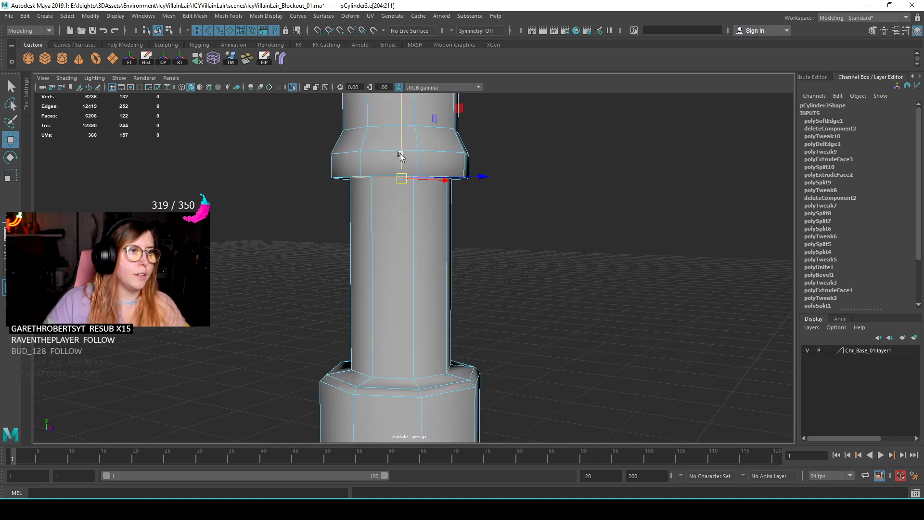
pyautogui.keyDown('alt'); pyautogui.moveTo(403, 213); pyautogui.dragTo(402, 264); pyautogui.keyUp('alt')
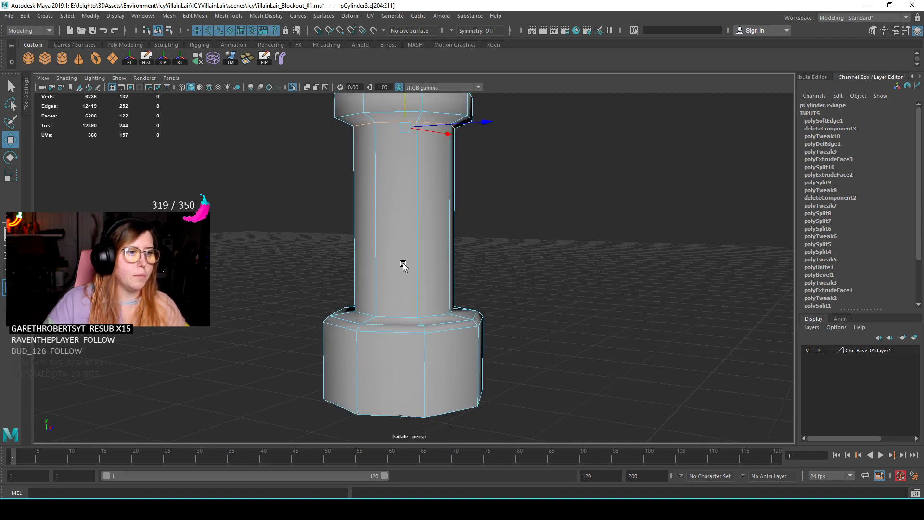
pyautogui.doubleClick(387, 306)
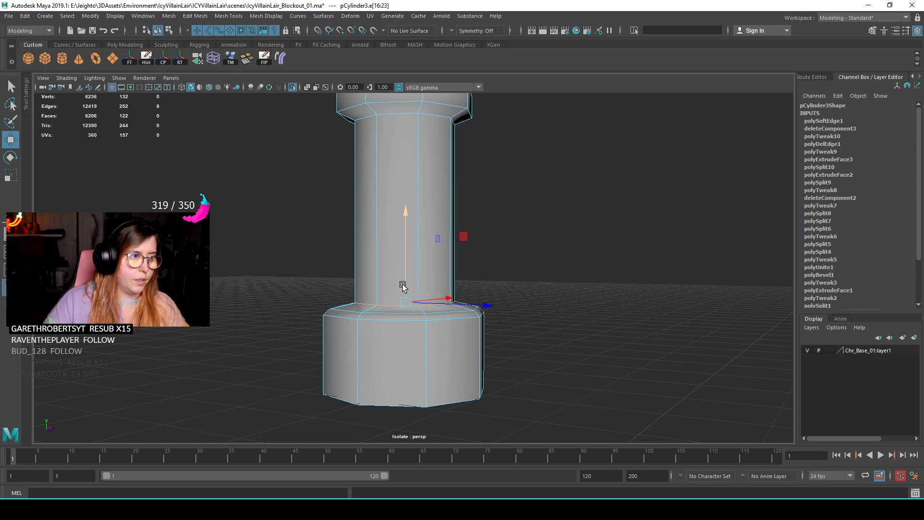
pyautogui.scroll(-5, 406, 276)
pyautogui.keyDown('alt'); pyautogui.moveTo(420, 252); pyautogui.dragTo(418, 268); pyautogui.keyUp('alt')
# - Bring back the full scene and isolate the fluting strips around the lower shaft
pyautogui.moveTo(413, 161); pyautogui.dragTo(482, 126, button='right')
pyautogui.click(524, 137)
pyautogui.hotkey('ctrl', '1')
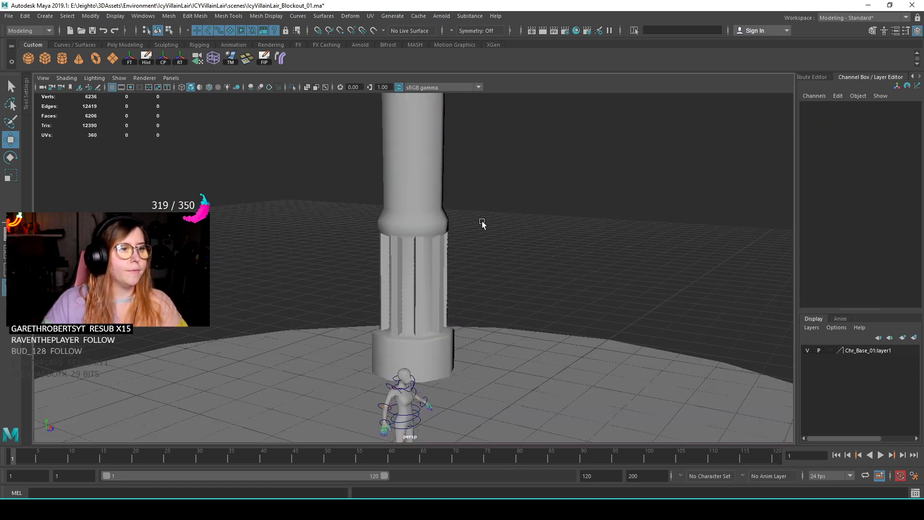
pyautogui.keyDown('alt'); pyautogui.moveTo(486, 219); pyautogui.dragTo(427, 249, button='right'); pyautogui.keyUp('alt')
pyautogui.keyDown('alt'); pyautogui.moveTo(427, 249); pyautogui.dragTo(429, 215, button='middle'); pyautogui.keyUp('alt')
pyautogui.keyDown('alt'); pyautogui.moveTo(433, 221); pyautogui.dragTo(582, 284, button='right'); pyautogui.keyUp('alt')
pyautogui.moveTo(443, 235)
pyautogui.keyDown('alt'); pyautogui.mouseDown()
pyautogui.moveTo(562, 231)
pyautogui.moveTo(426, 188)
pyautogui.moveTo(427, 174)
pyautogui.moveTo(458, 234)
pyautogui.mouseUp(); pyautogui.keyUp('alt')
pyautogui.click(426, 189)
pyautogui.hotkey('ctrl', '1')
# - Frame the eight isolated strips in the top view and combine them into one mesh
pyautogui.keyDown('alt'); pyautogui.moveTo(457, 235); pyautogui.dragTo(423, 174, button='middle'); pyautogui.keyUp('alt')
pyautogui.press('space')
pyautogui.keyDown('alt'); pyautogui.moveTo(422, 174); pyautogui.dragTo(412, 191); pyautogui.keyUp('alt')
pyautogui.press('f')
pyautogui.click(204, 18)
pyautogui.moveTo(166, 15)
pyautogui.click(184, 50)
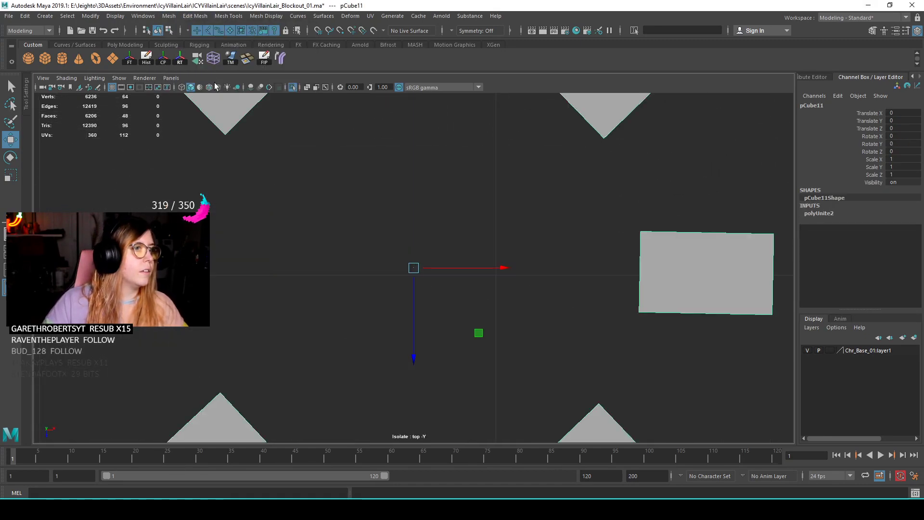
# - Delete six of the strips' hidden inner faces that point toward the shaft, working from the top view
pyautogui.scroll(-5, 392, 231)
pyautogui.moveTo(369, 188); pyautogui.dragTo(366, 216, button='right')
pyautogui.scroll(-2, 347, 216)
pyautogui.moveTo(449, 273); pyautogui.dragTo(483, 348)
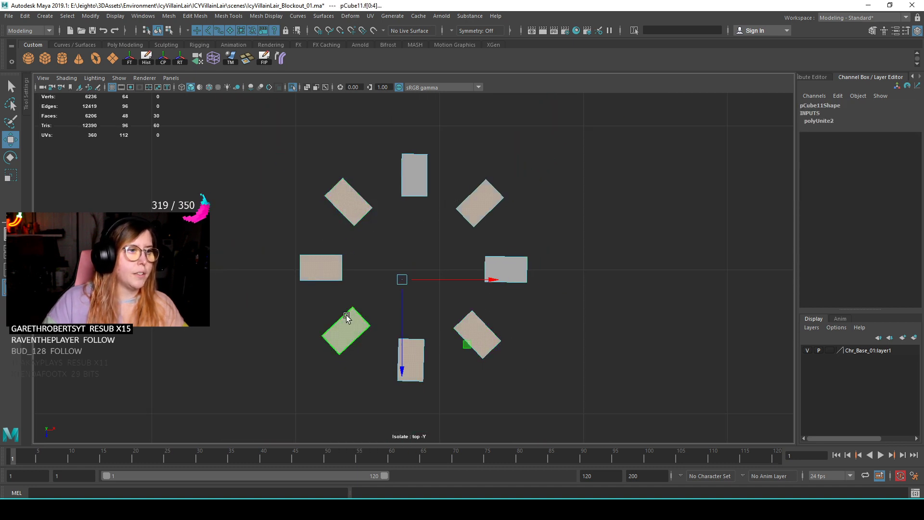
pyautogui.keyDown('ctrl'); pyautogui.moveTo(369, 388); pyautogui.dragTo(416, 373); pyautogui.keyUp('ctrl')
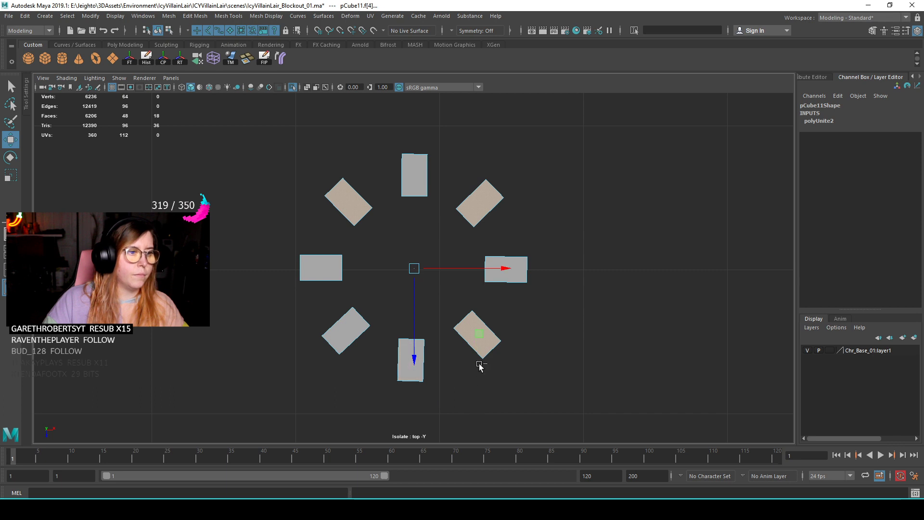
pyautogui.keyDown('ctrl'); pyautogui.moveTo(528, 336); pyautogui.dragTo(529, 336); pyautogui.keyUp('ctrl')
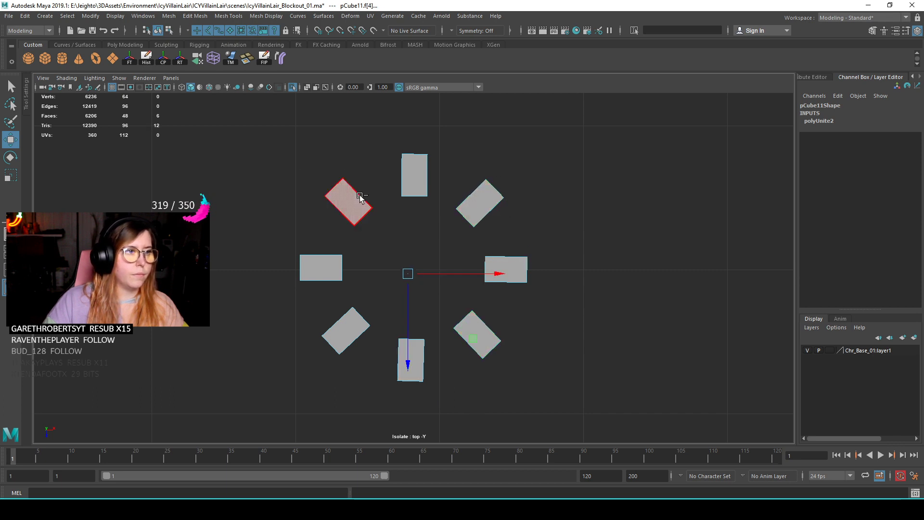
pyautogui.press('Delete')
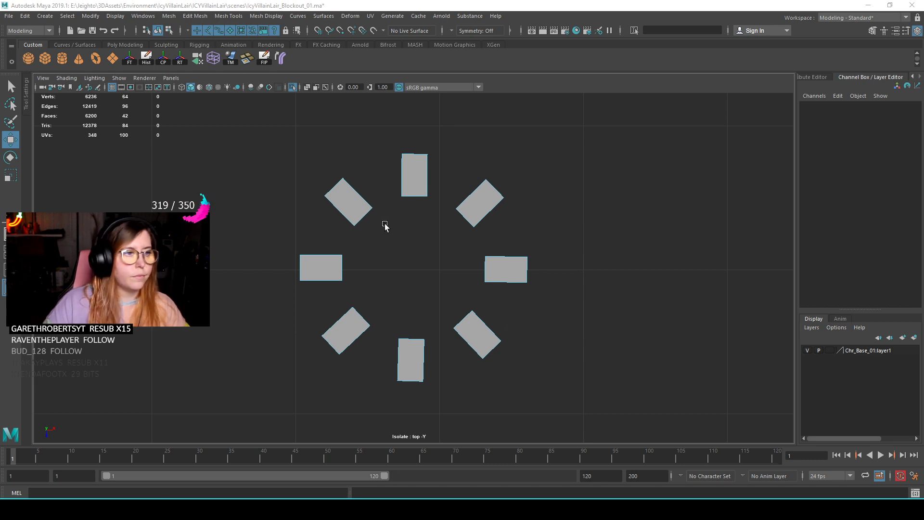
# - Show the whole scene in the perspective view again and turn on screen-space ambient occlusion
pyautogui.hotkey('ctrl', '1')
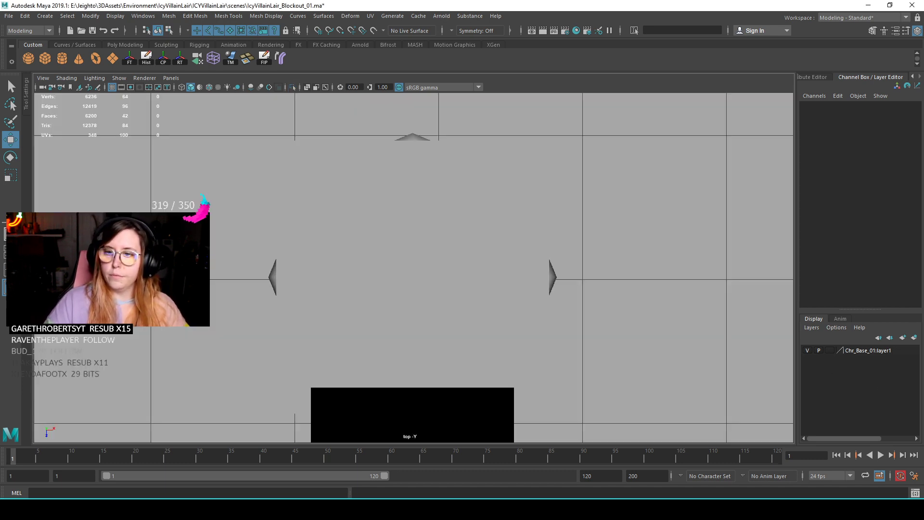
pyautogui.keyDown('alt'); pyautogui.moveTo(354, 315); pyautogui.dragTo(443, 238); pyautogui.keyUp('alt')
pyautogui.press('space')
pyautogui.scroll(-10, 448, 270)
pyautogui.keyDown('alt'); pyautogui.moveTo(391, 247); pyautogui.dragTo(411, 298, button='middle'); pyautogui.keyUp('alt')
pyautogui.keyDown('alt'); pyautogui.moveTo(411, 299); pyautogui.dragTo(471, 299, button='right'); pyautogui.keyUp('alt')
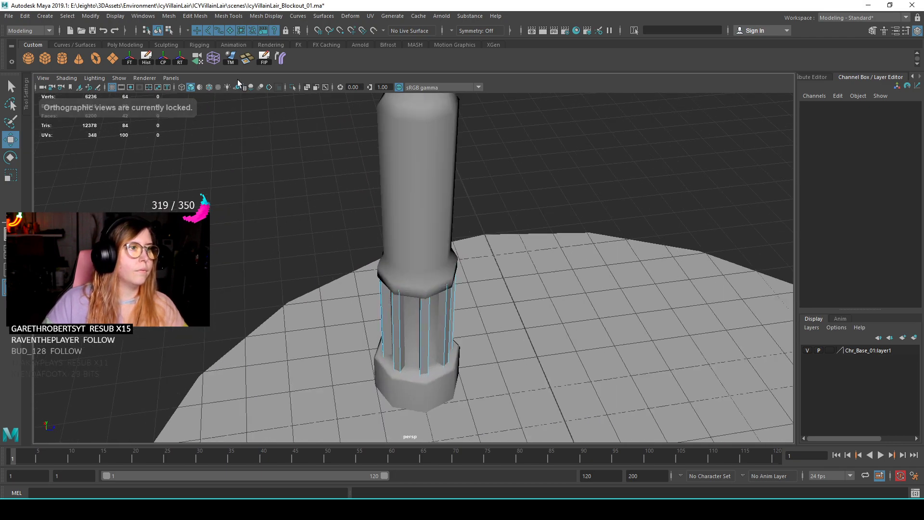
pyautogui.click(249, 88)
# - Select the vertical edges of all the strips around the lower shaft
pyautogui.moveTo(558, 351)
pyautogui.keyDown('alt'); pyautogui.mouseDown()
pyautogui.moveTo(455, 258)
pyautogui.moveTo(451, 237)
pyautogui.mouseUp(); pyautogui.keyUp('alt')
pyautogui.keyDown('alt'); pyautogui.moveTo(450, 237); pyautogui.dragTo(478, 236, button='right'); pyautogui.keyUp('alt')
pyautogui.keyDown('alt'); pyautogui.moveTo(426, 181); pyautogui.dragTo(556, 187); pyautogui.keyUp('alt')
pyautogui.hotkey('ctrl', 'z')
pyautogui.keyDown('alt'); pyautogui.moveTo(428, 167); pyautogui.dragTo(431, 222, button='middle'); pyautogui.keyUp('alt')
pyautogui.keyDown('alt'); pyautogui.moveTo(431, 223); pyautogui.dragTo(400, 220); pyautogui.keyUp('alt')
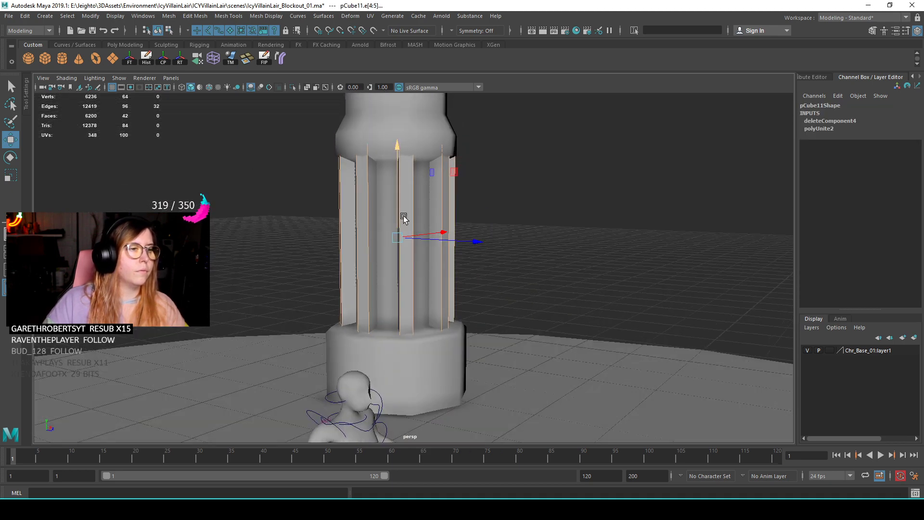
pyautogui.moveTo(406, 184); pyautogui.dragTo(407, 212, button='right')
# - Try to delete the hidden cap faces at both ends of the strips
pyautogui.moveTo(266, 226); pyautogui.dragTo(551, 232)
pyautogui.moveTo(398, 194); pyautogui.dragTo(474, 204, button='right')
pyautogui.click(358, 205)
pyautogui.click(494, 167)
pyautogui.click(440, 194)
pyautogui.keyDown('alt'); pyautogui.moveTo(542, 223); pyautogui.dragTo(366, 197, button='right'); pyautogui.keyUp('alt')
pyautogui.moveTo(244, 164); pyautogui.dragTo(582, 373)
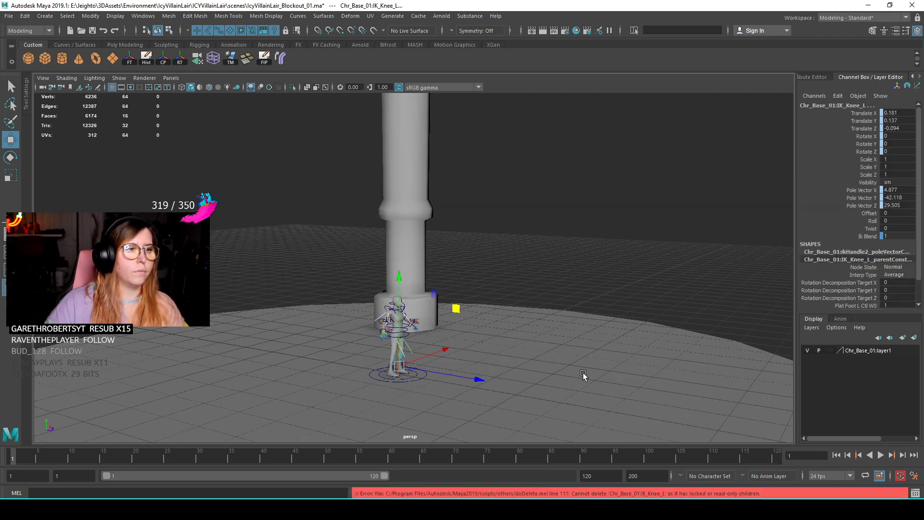
# - Delete the strips' 16 top and bottom cap faces, keeping the vertical faces and the character rig out of the selection
pyautogui.scroll(2, 451, 291)
pyautogui.keyDown('alt'); pyautogui.moveTo(452, 291); pyautogui.dragTo(431, 291, button='middle'); pyautogui.keyUp('alt')
pyautogui.moveTo(335, 231); pyautogui.dragTo(488, 241)
pyautogui.moveTo(247, 139); pyautogui.dragTo(559, 419)
pyautogui.keyDown('ctrl'); pyautogui.moveTo(458, 345); pyautogui.dragTo(308, 428); pyautogui.keyUp('ctrl')
pyautogui.keyDown('alt'); pyautogui.moveTo(394, 354); pyautogui.dragTo(506, 342); pyautogui.keyUp('alt')
pyautogui.moveTo(318, 262); pyautogui.dragTo(474, 270)
pyautogui.keyDown('alt'); pyautogui.moveTo(469, 270); pyautogui.dragTo(491, 248); pyautogui.keyUp('alt')
pyautogui.keyDown('shift'); pyautogui.moveTo(286, 148); pyautogui.dragTo(515, 371); pyautogui.keyUp('shift')
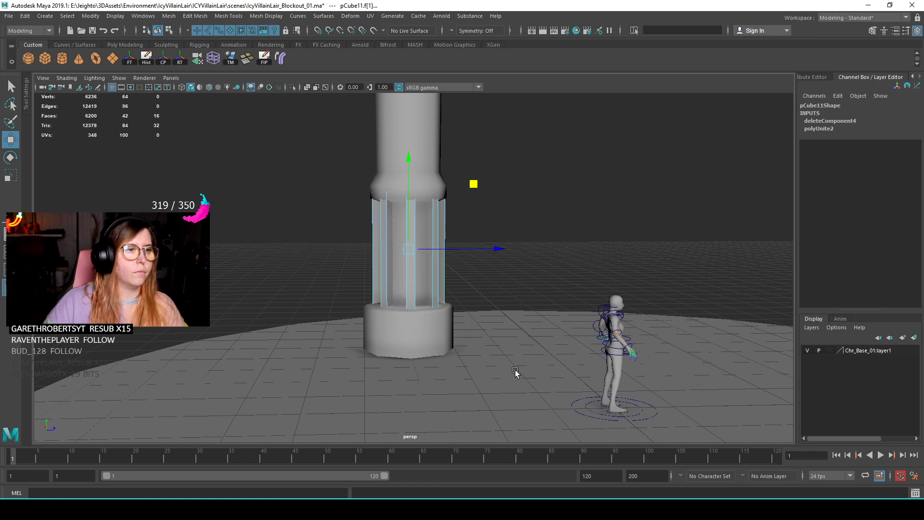
pyautogui.press('Delete')
# - Bevel the strips' vertical edges with a fraction of 0.6 and one segment
pyautogui.scroll(5, 398, 276)
pyautogui.moveTo(409, 228); pyautogui.dragTo(408, 201, button='right')
pyautogui.moveTo(270, 219); pyautogui.dragTo(519, 230)
pyautogui.keyDown('shift'); pyautogui.moveTo(396, 218); pyautogui.dragTo(440, 221, button='right'); pyautogui.keyUp('shift')
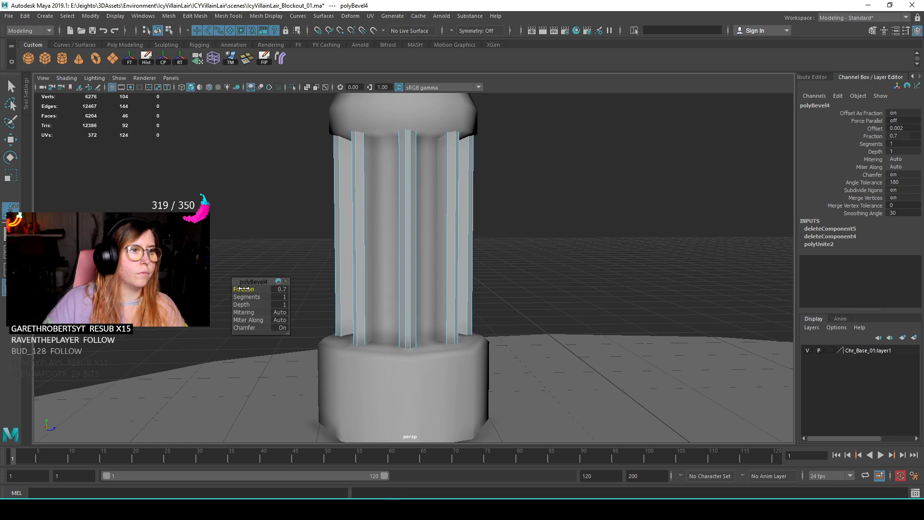
pyautogui.moveTo(244, 288); pyautogui.dragTo(243, 289)
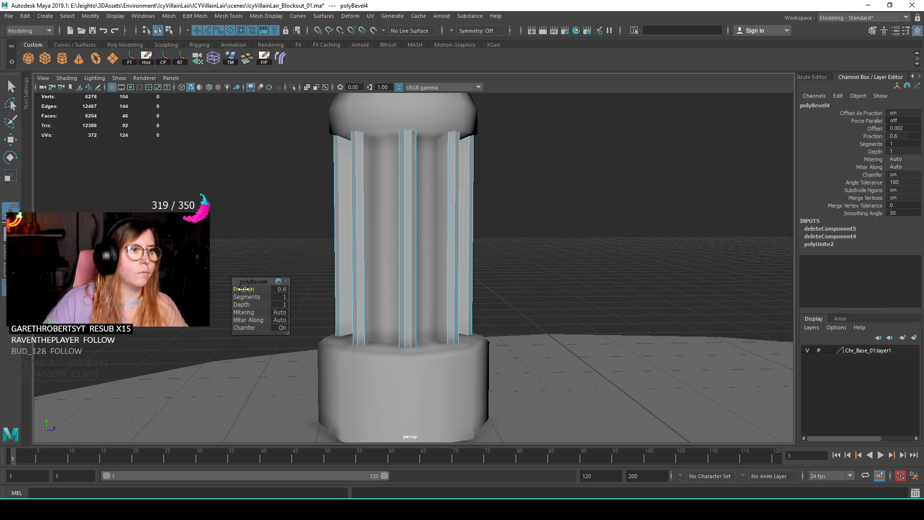
pyautogui.press('q')
pyautogui.moveTo(406, 177); pyautogui.dragTo(436, 161, button='right')
pyautogui.click(559, 177)
pyautogui.keyDown('alt'); pyautogui.moveTo(419, 219); pyautogui.dragTo(417, 237); pyautogui.keyUp('alt')
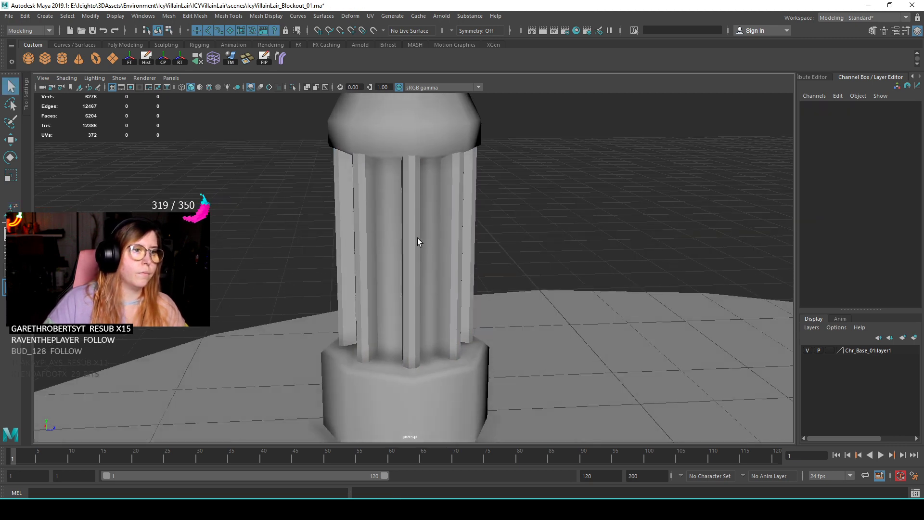
# - Scale the strip mesh inward to 0.909 on X and Z so it sits closer to the shaft
pyautogui.click(416, 292)
pyautogui.press('r')
pyautogui.keyDown('alt'); pyautogui.moveTo(416, 292); pyautogui.dragTo(436, 306); pyautogui.keyUp('alt')
pyautogui.moveTo(460, 241); pyautogui.dragTo(460, 243)
pyautogui.click(538, 172)
# - Apply Soften/Harden Edges to all edges of the strip mesh
pyautogui.keyDown('alt'); pyautogui.moveTo(428, 321); pyautogui.dragTo(447, 288); pyautogui.keyUp('alt')
pyautogui.scroll(-3, 510, 292)
pyautogui.click(411, 232)
pyautogui.keyDown('shift'); pyautogui.moveTo(382, 186); pyautogui.dragTo(488, 224, button='right'); pyautogui.keyUp('shift')
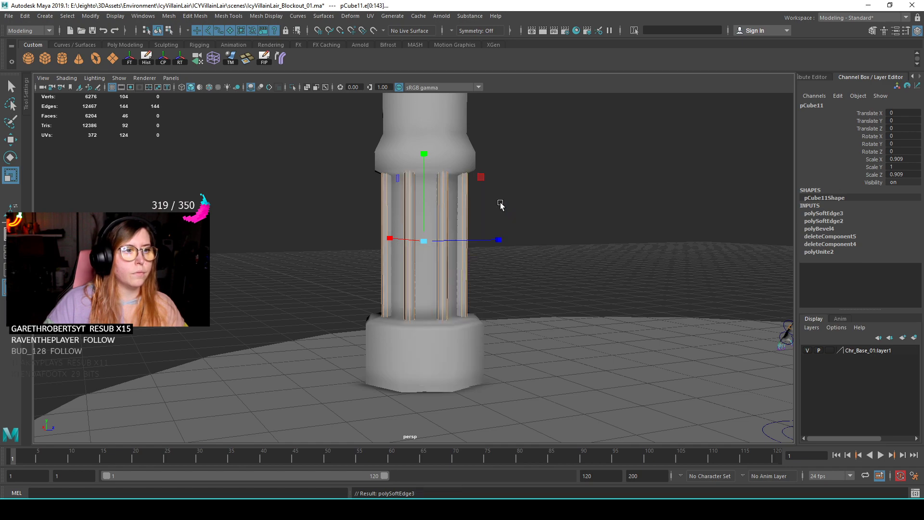
pyautogui.click(546, 188)
# - Combine the fluting strips and the pillar into a single mesh
pyautogui.scroll(-8, 544, 247)
pyautogui.keyDown('alt'); pyautogui.moveTo(543, 248); pyautogui.dragTo(409, 219); pyautogui.keyUp('alt')
pyautogui.scroll(3, 385, 239)
pyautogui.scroll(4, 385, 238)
pyautogui.moveTo(316, 134); pyautogui.dragTo(444, 210)
pyautogui.scroll(-4, 408, 231)
pyautogui.keyDown('alt'); pyautogui.moveTo(353, 212); pyautogui.dragTo(411, 274, button='middle'); pyautogui.keyUp('alt')
pyautogui.keyDown('alt'); pyautogui.moveTo(410, 275); pyautogui.dragTo(457, 294); pyautogui.keyUp('alt')
pyautogui.scroll(-3, 457, 288)
pyautogui.keyDown('alt'); pyautogui.moveTo(458, 275); pyautogui.dragTo(439, 308, button='middle'); pyautogui.keyUp('alt')
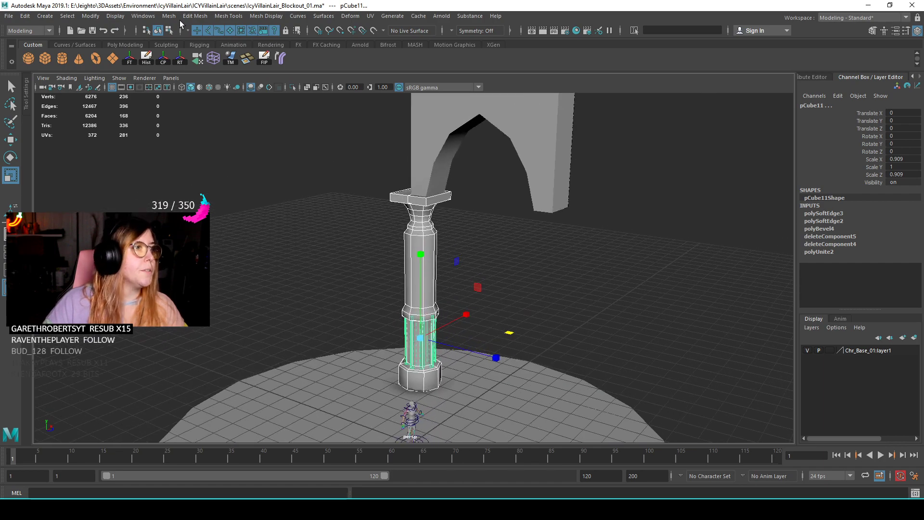
pyautogui.click(172, 16)
pyautogui.click(191, 52)
pyautogui.click(521, 278)
# - Delete the construction history of the combined pillar
pyautogui.scroll(3, 448, 328)
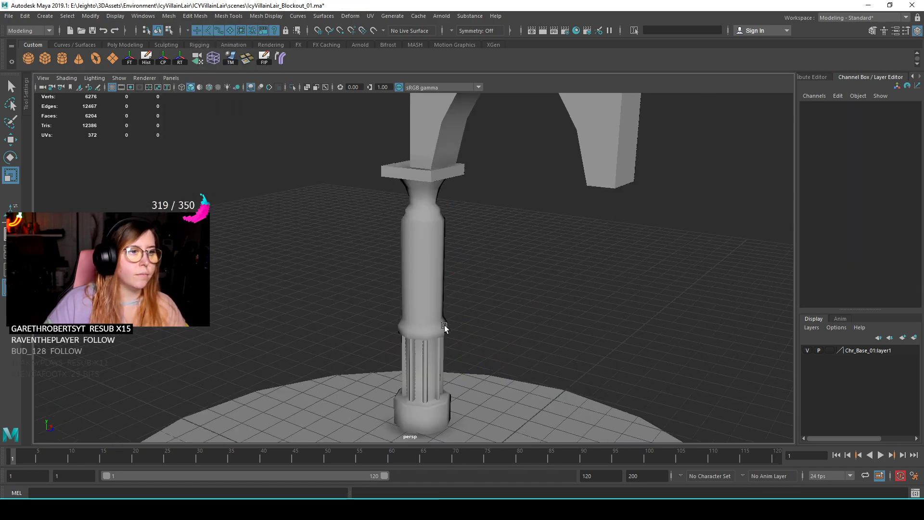
pyautogui.keyDown('alt'); pyautogui.moveTo(448, 328); pyautogui.dragTo(446, 306); pyautogui.keyUp('alt')
pyautogui.click(435, 312)
pyautogui.scroll(-3, 447, 332)
pyautogui.keyDown('alt'); pyautogui.moveTo(447, 333); pyautogui.dragTo(415, 267, button='middle'); pyautogui.keyUp('alt')
pyautogui.scroll(2, 415, 267)
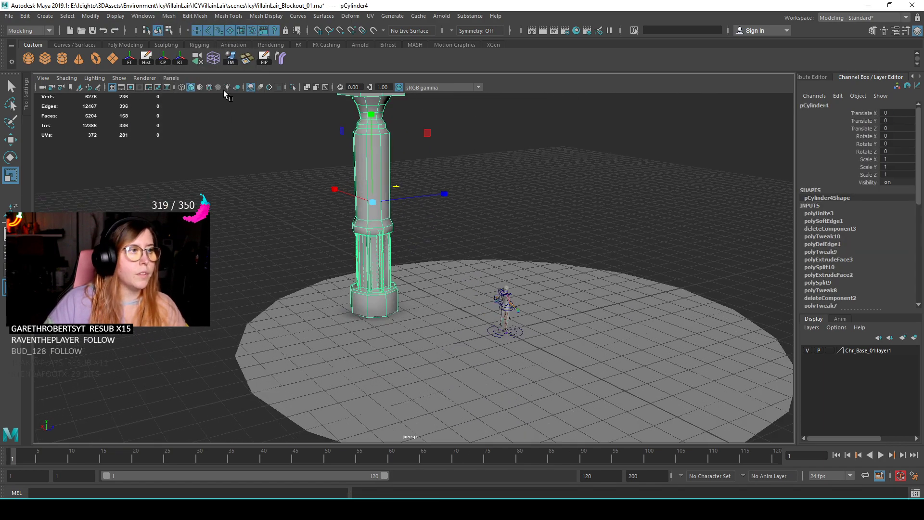
pyautogui.click(148, 64)
pyautogui.keyDown('alt'); pyautogui.moveTo(358, 199); pyautogui.dragTo(372, 217, button='middle'); pyautogui.keyUp('alt')
# - Move the pillar's pivot to the center of its base
pyautogui.press('s')
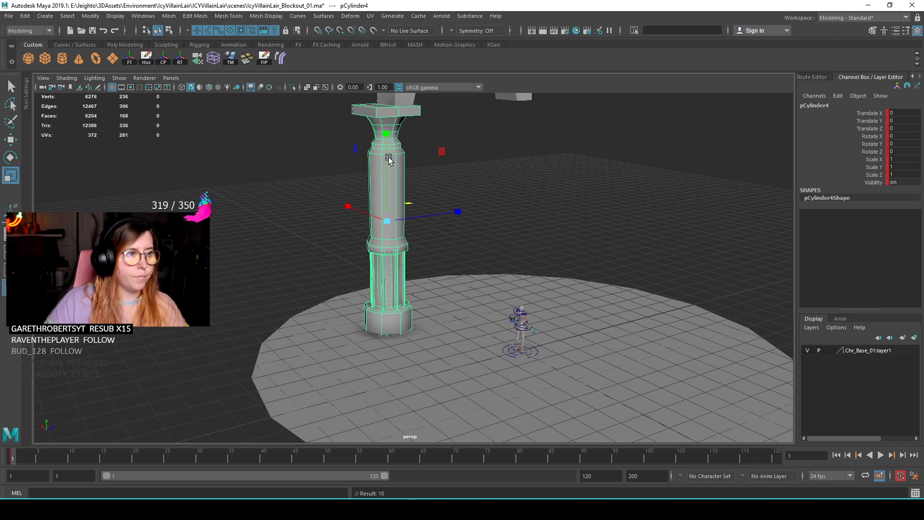
pyautogui.press('d')
pyautogui.moveTo(394, 336); pyautogui.dragTo(414, 345, button='middle')
pyautogui.press('w')
pyautogui.scroll(-4, 460, 281)
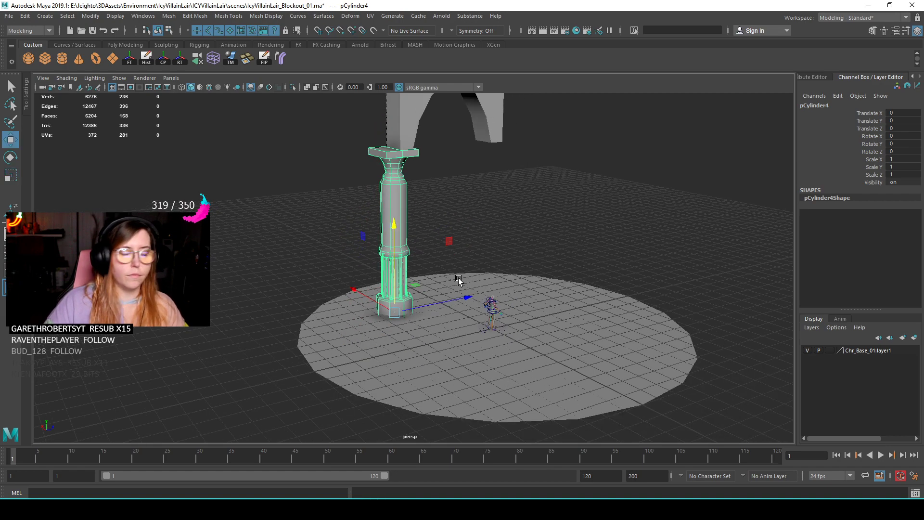
# - Move the reference character by its master control off the round platform, clear of its edge
pyautogui.keyDown('alt'); pyautogui.moveTo(460, 281); pyautogui.dragTo(430, 306, button='middle'); pyautogui.keyUp('alt')
pyautogui.keyDown('alt'); pyautogui.moveTo(430, 306); pyautogui.dragTo(354, 319); pyautogui.keyUp('alt')
pyautogui.keyDown('alt'); pyautogui.moveTo(354, 318); pyautogui.dragTo(379, 285, button='middle'); pyautogui.keyUp('alt')
pyautogui.keyDown('alt'); pyautogui.moveTo(379, 285); pyautogui.dragTo(391, 303); pyautogui.keyUp('alt')
pyautogui.keyDown('alt'); pyautogui.moveTo(486, 315); pyautogui.dragTo(389, 284); pyautogui.keyUp('alt')
pyautogui.scroll(-4, 446, 291)
pyautogui.keyDown('alt'); pyautogui.moveTo(446, 291); pyautogui.dragTo(517, 320); pyautogui.keyUp('alt')
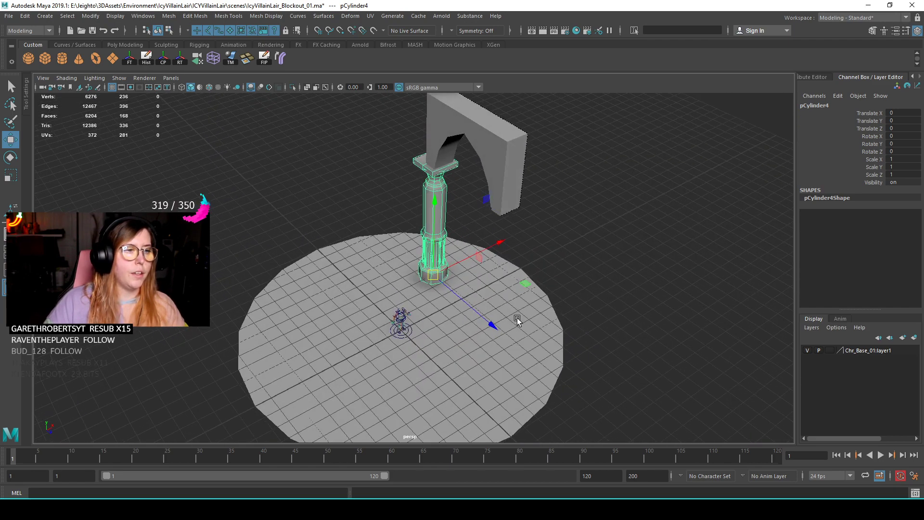
pyautogui.click(121, 78)
pyautogui.click(409, 339)
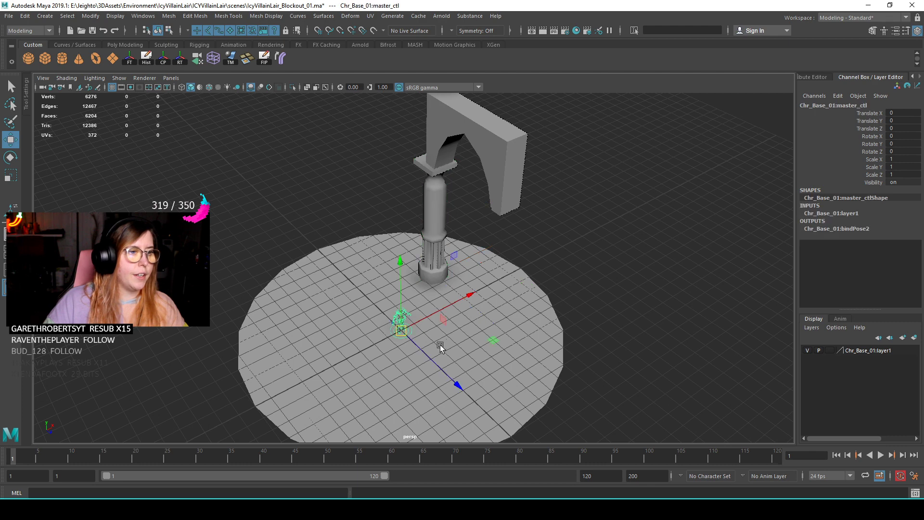
pyautogui.moveTo(493, 342); pyautogui.dragTo(316, 334, button='middle')
pyautogui.click(248, 177)
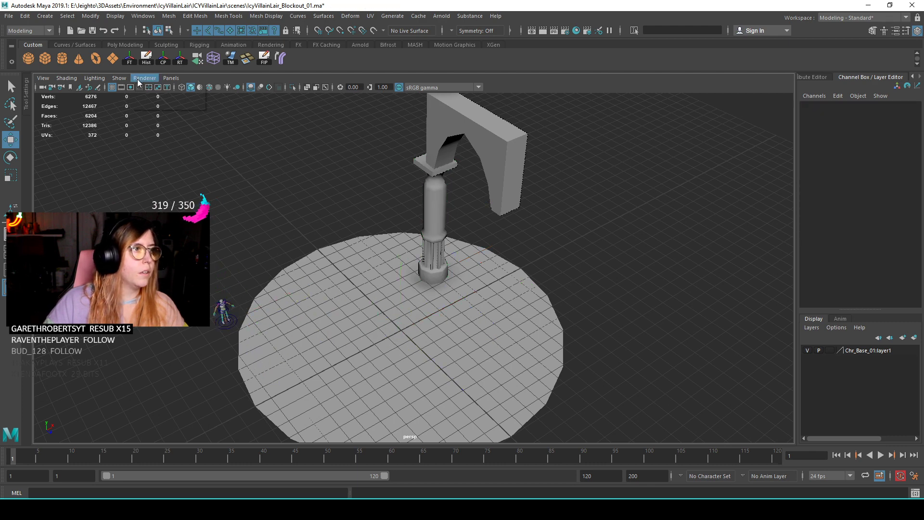
# - Hide the display of the character rig's joints in the viewport
pyautogui.click(120, 79)
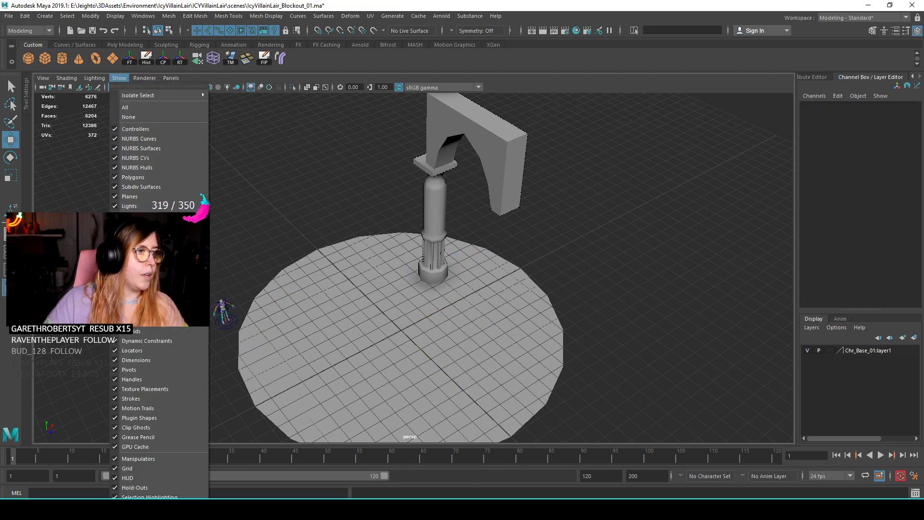
pyautogui.click(133, 235)
pyautogui.click(140, 79)
pyautogui.moveTo(120, 79)
pyautogui.click(306, 243)
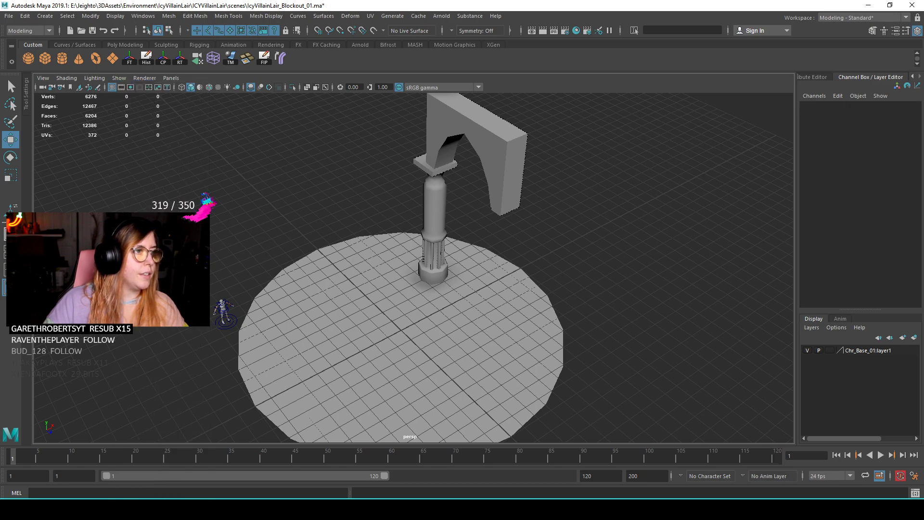
pyautogui.scroll(5, 250, 298)
pyautogui.keyDown('alt'); pyautogui.moveTo(191, 351); pyautogui.dragTo(185, 315); pyautogui.keyUp('alt')
pyautogui.moveTo(67, 341); pyautogui.dragTo(185, 387)
pyautogui.click(266, 286)
# - Select the combined pillar on the platform and save the scene
pyautogui.scroll(-5, 433, 267)
pyautogui.keyDown('alt'); pyautogui.moveTo(433, 268); pyautogui.dragTo(445, 235); pyautogui.keyUp('alt')
pyautogui.keyDown('alt'); pyautogui.moveTo(444, 234); pyautogui.dragTo(439, 263, button='middle'); pyautogui.keyUp('alt')
pyautogui.scroll(3, 439, 264)
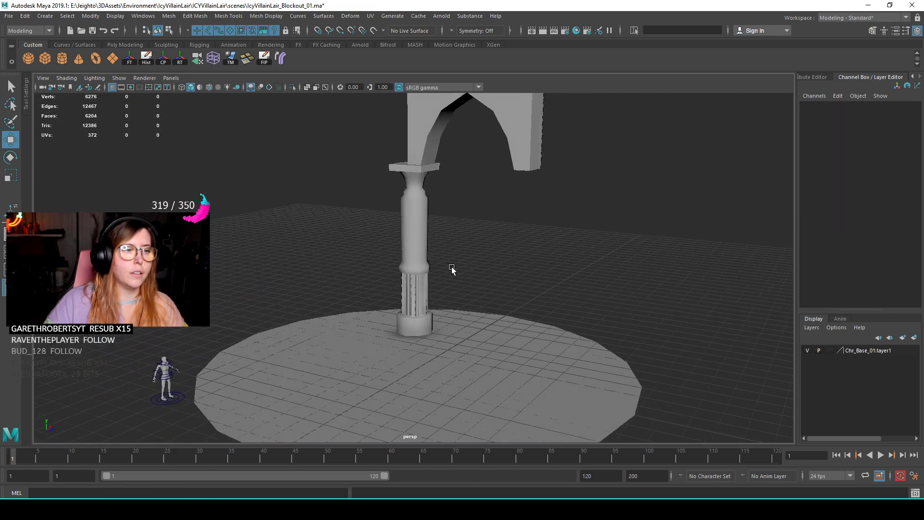
pyautogui.keyDown('alt'); pyautogui.moveTo(439, 264); pyautogui.dragTo(435, 253); pyautogui.keyUp('alt')
pyautogui.click(395, 235)
pyautogui.keyDown('alt'); pyautogui.moveTo(394, 235); pyautogui.dragTo(389, 221, button='middle'); pyautogui.keyUp('alt')
pyautogui.keyDown('alt'); pyautogui.moveTo(389, 221); pyautogui.dragTo(387, 250); pyautogui.keyUp('alt')
pyautogui.hotkey('ctrl', 's')
pyautogui.scroll(3, 447, 168)
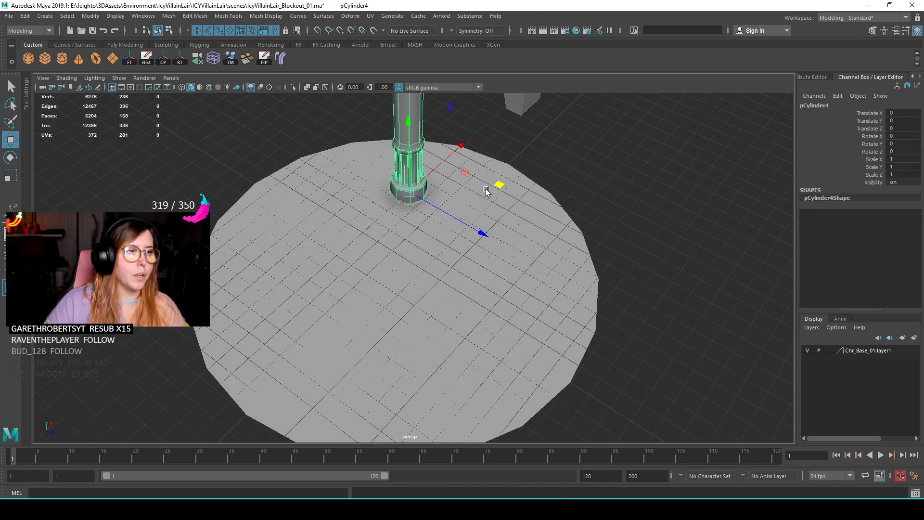
# - Try snapping the pillar's pivot to the grid origin
pyautogui.moveTo(451, 113); pyautogui.dragTo(388, 270)
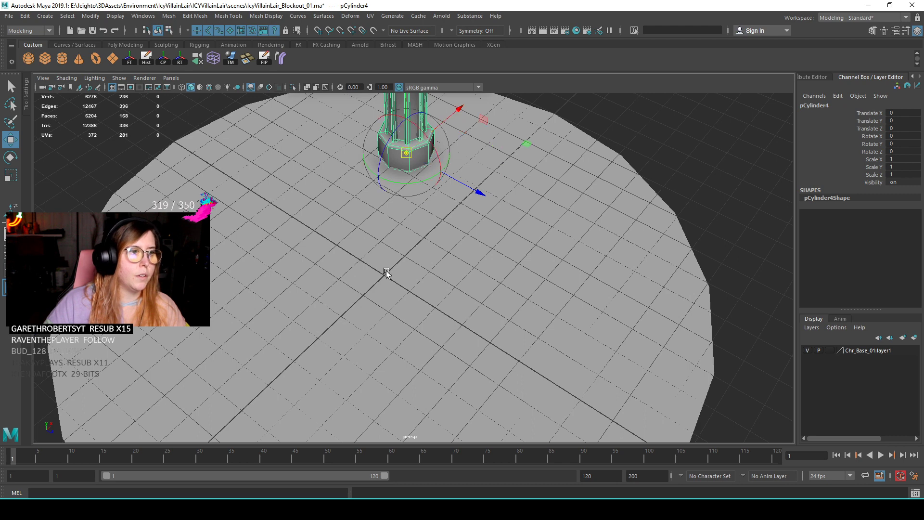
pyautogui.hotkey('ctrl', 'z')
pyautogui.press('d')
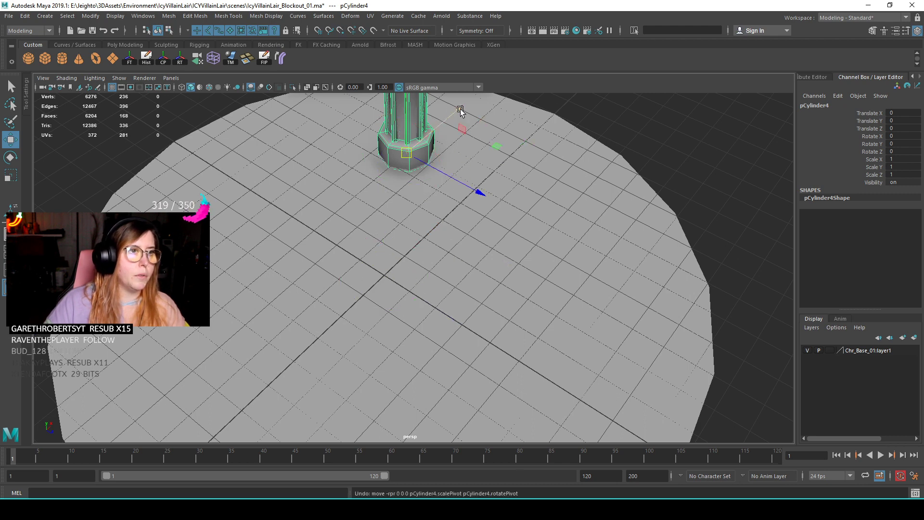
# - Move the pillar across the platform with snapping, to Translate X -4.818 and Translate Z 3.017
pyautogui.press('v')
pyautogui.moveTo(350, 237); pyautogui.dragTo(312, 227, button='middle')
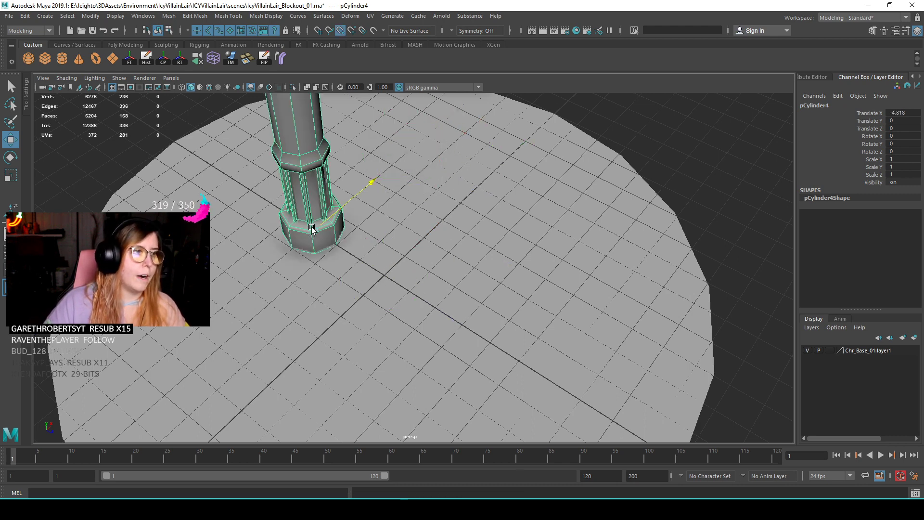
pyautogui.moveTo(375, 293); pyautogui.dragTo(394, 303, button='middle')
pyautogui.scroll(-5, 394, 304)
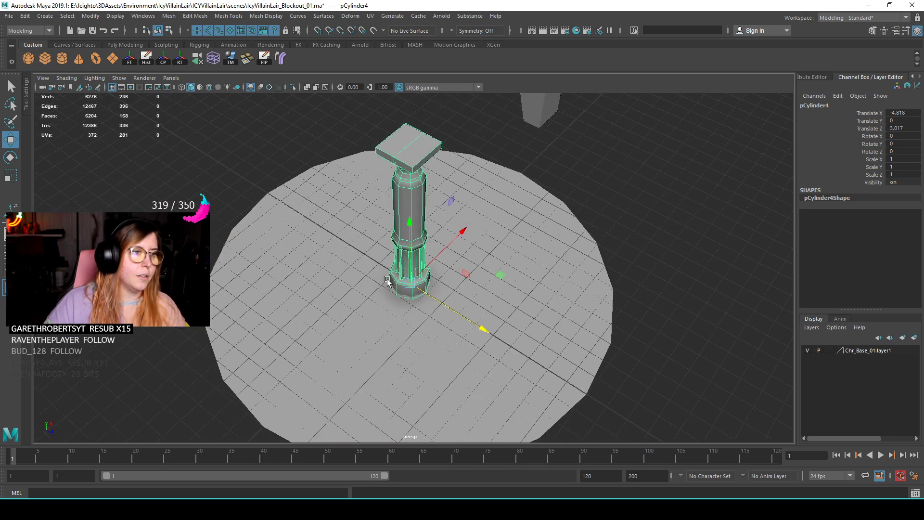
pyautogui.scroll(6, 424, 308)
pyautogui.keyDown('alt'); pyautogui.moveTo(501, 340); pyautogui.dragTo(474, 307); pyautogui.keyUp('alt')
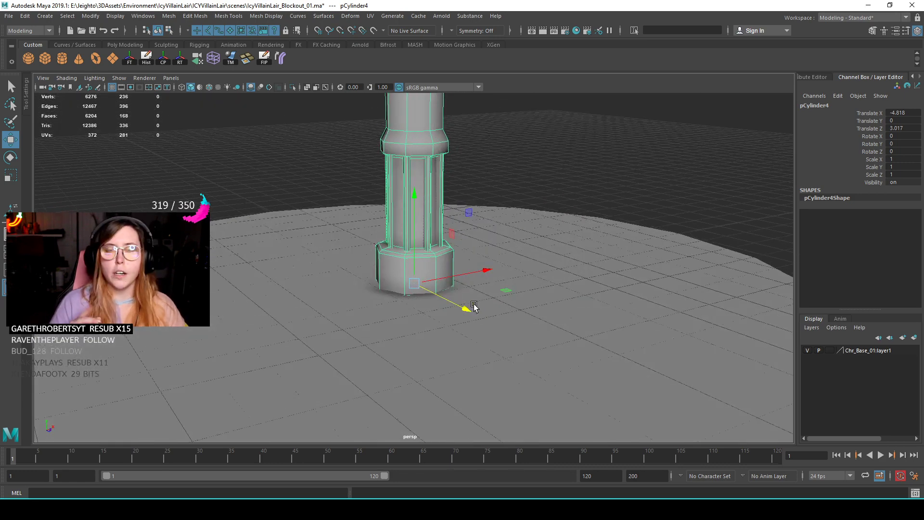
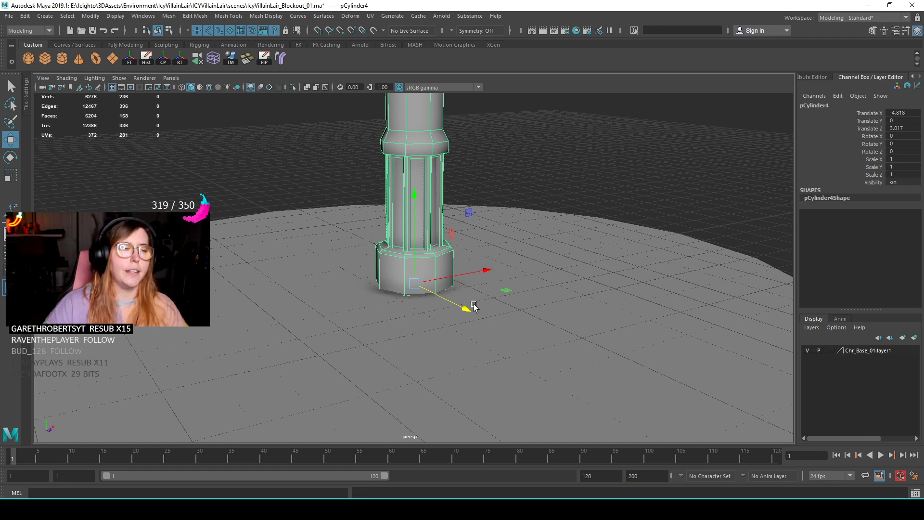
# - Freeze the pillar's transformations at its current spot and rename it Pillar_Icy_A
pyautogui.scroll(-5, 348, 261)
pyautogui.keyDown('alt'); pyautogui.moveTo(449, 193); pyautogui.dragTo(446, 261, button='middle'); pyautogui.keyUp('alt')
pyautogui.keyDown('alt'); pyautogui.moveTo(413, 230); pyautogui.dragTo(428, 250); pyautogui.keyUp('alt')
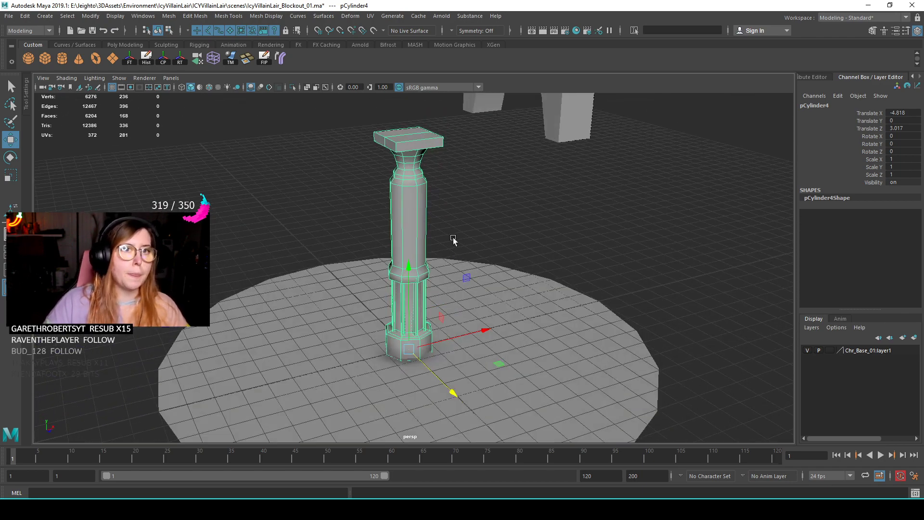
pyautogui.click(131, 59)
pyautogui.click(815, 105)
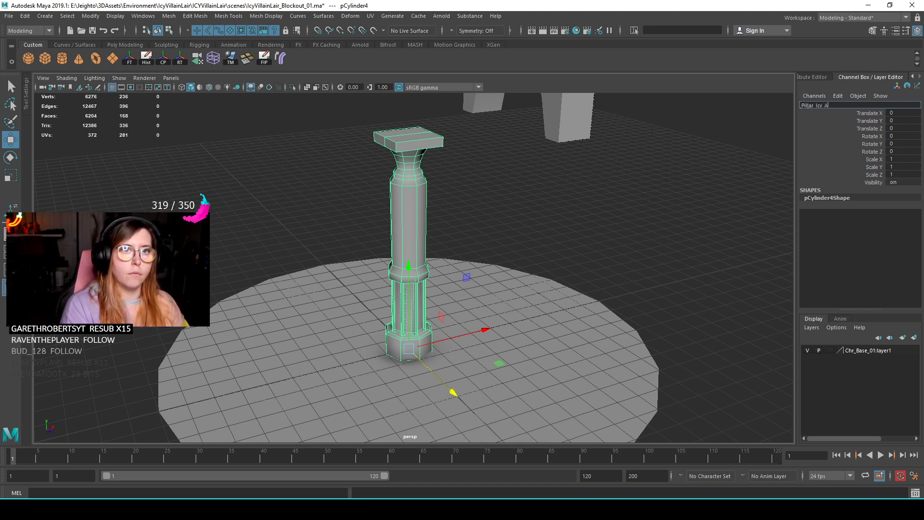
pyautogui.press('Return')
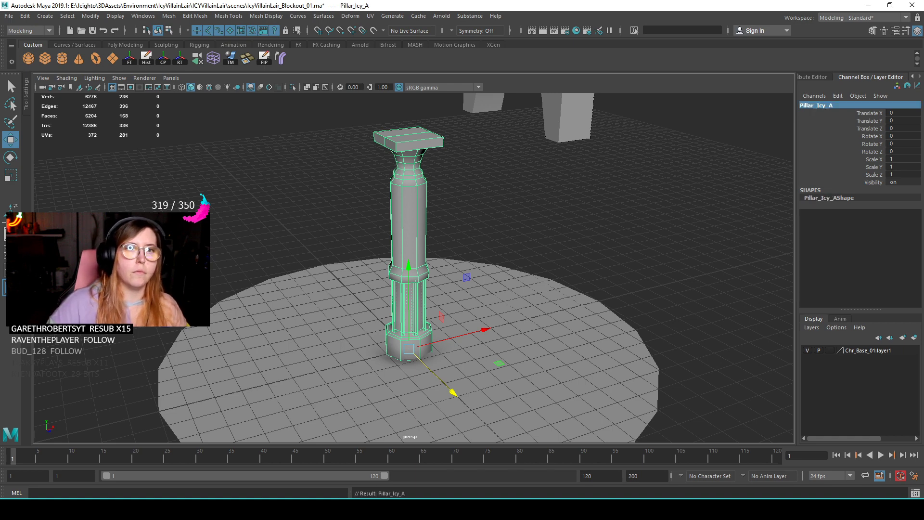
# - Start exporting the selected pillar and create and open an Assets folder inside the scenes directory
pyautogui.click(9, 16)
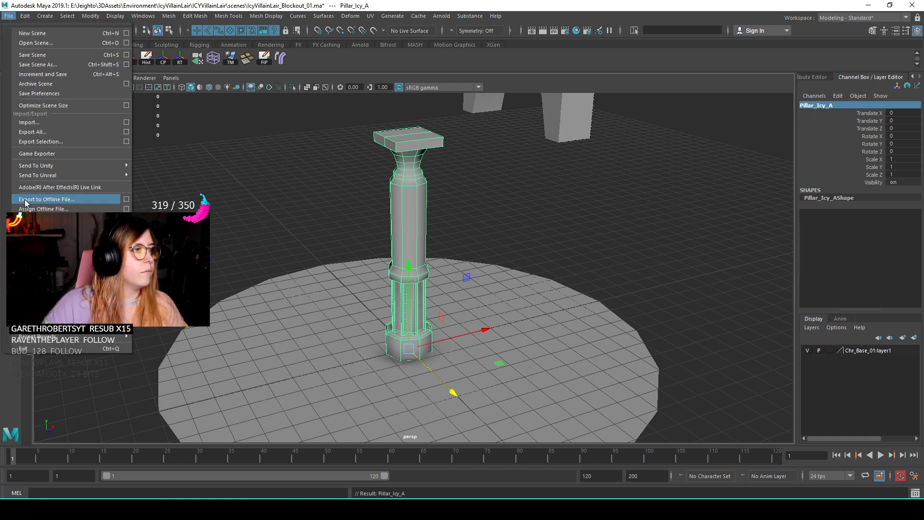
pyautogui.click(53, 142)
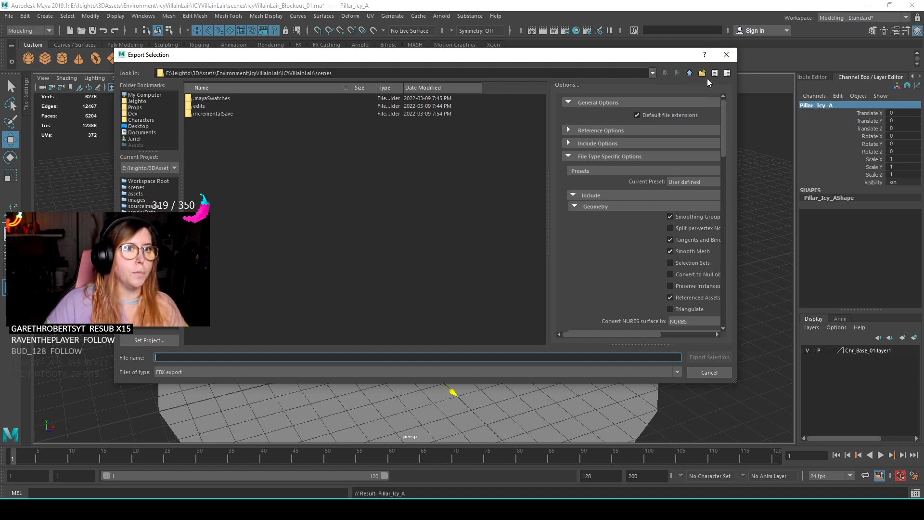
pyautogui.click(703, 74)
pyautogui.write('Asse')
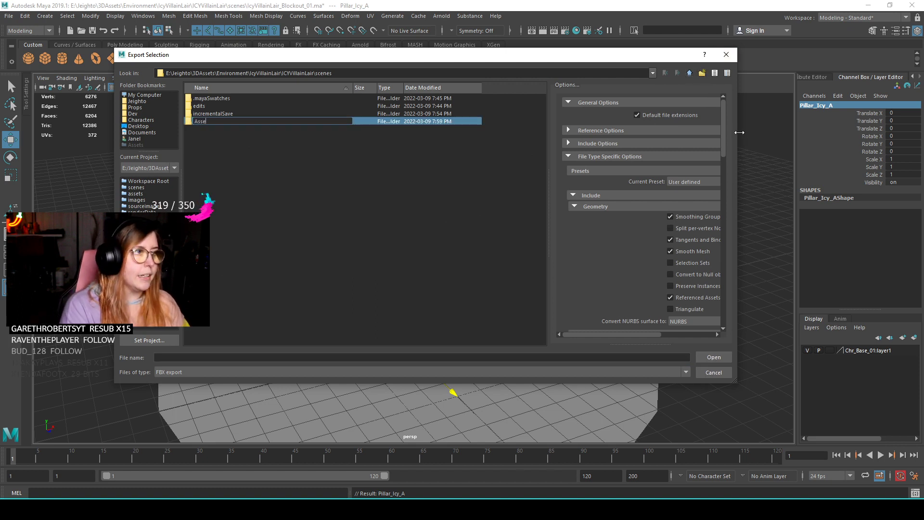
pyautogui.write('ts')
pyautogui.press('Return')
pyautogui.doubleClick(261, 123)
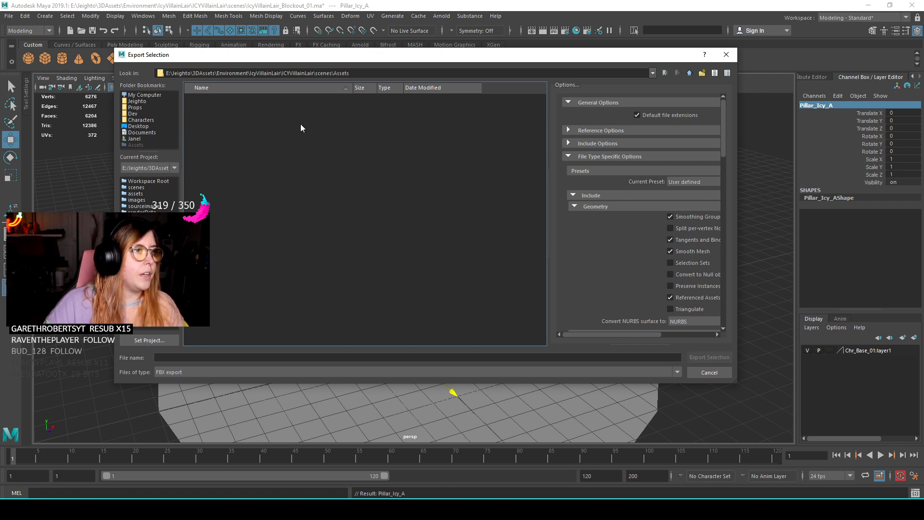
# - Create a Pillar_Icy subfolder inside Assets and open it as the export location
pyautogui.click(700, 73)
pyautogui.write('Pillar_I')
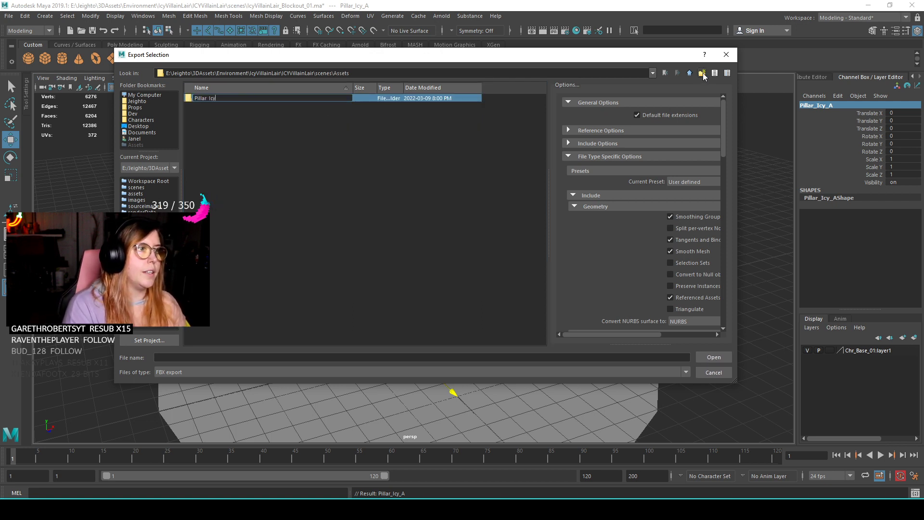
pyautogui.write('cy')
pyautogui.press('Return')
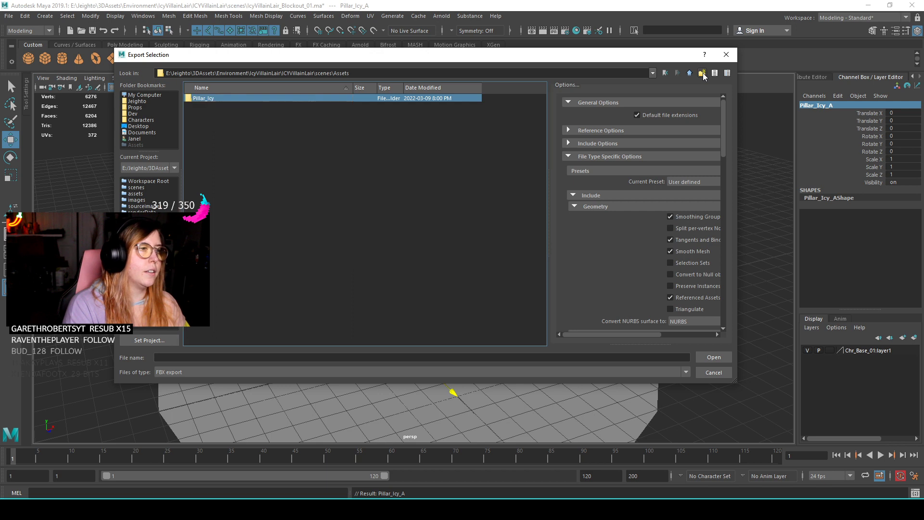
pyautogui.doubleClick(210, 98)
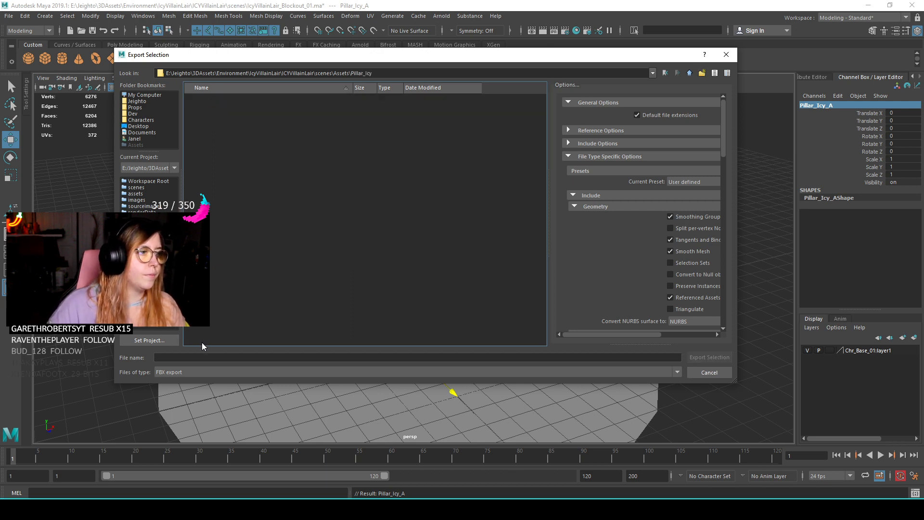
# - Export the selected pillar as a Maya ASCII file named Pillar_Icy_A
pyautogui.click(259, 371)
pyautogui.scroll(3, 208, 429)
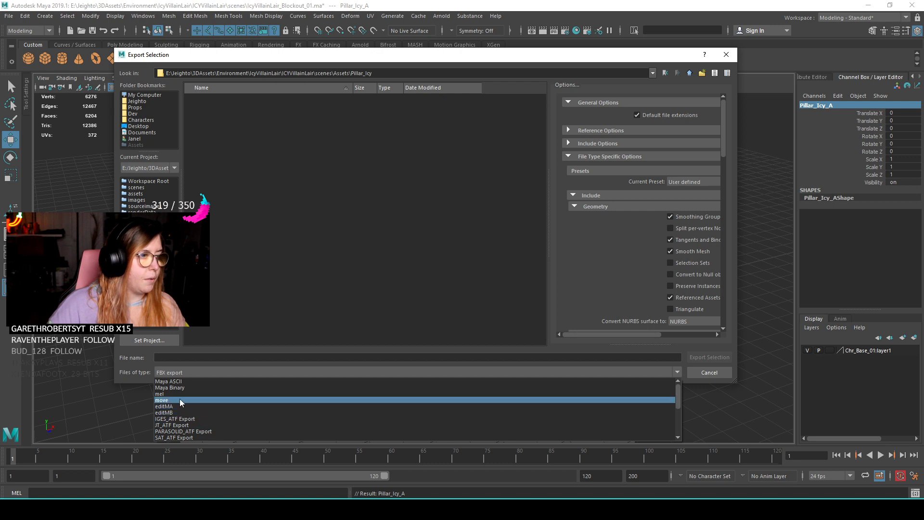
pyautogui.click(185, 382)
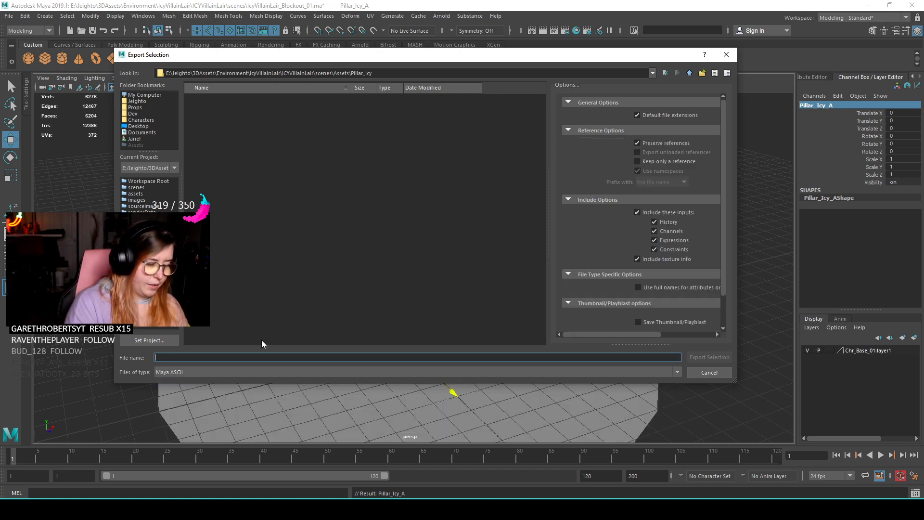
pyautogui.write('Pillar_Icy_')
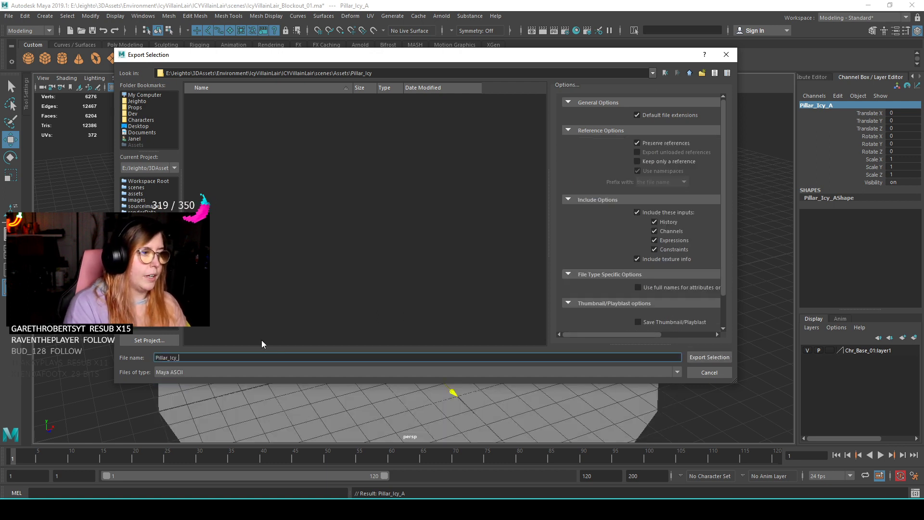
pyautogui.write('A')
pyautogui.press('Return')
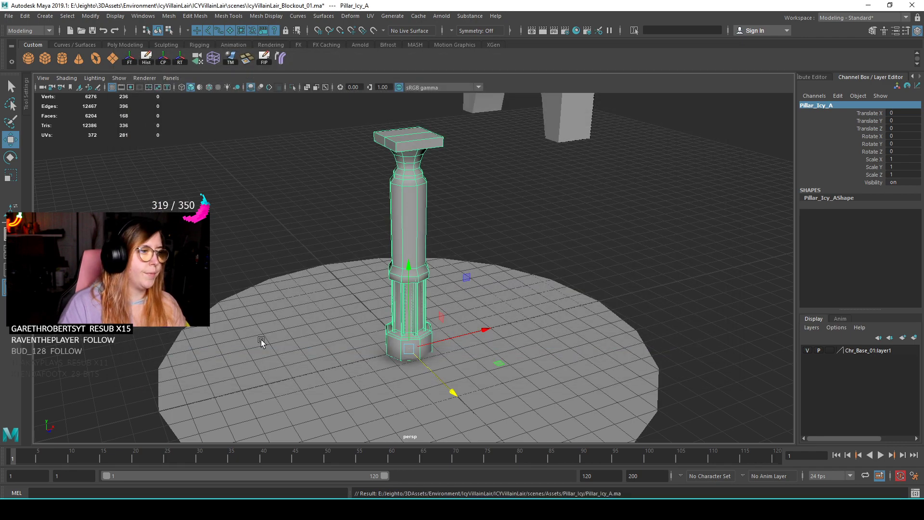
# - Move the original pillar off the platform to Translate X -0.557 and Z -13.012, and reference Pillar_Icy_A.ma into the scene
pyautogui.scroll(3, 521, 229)
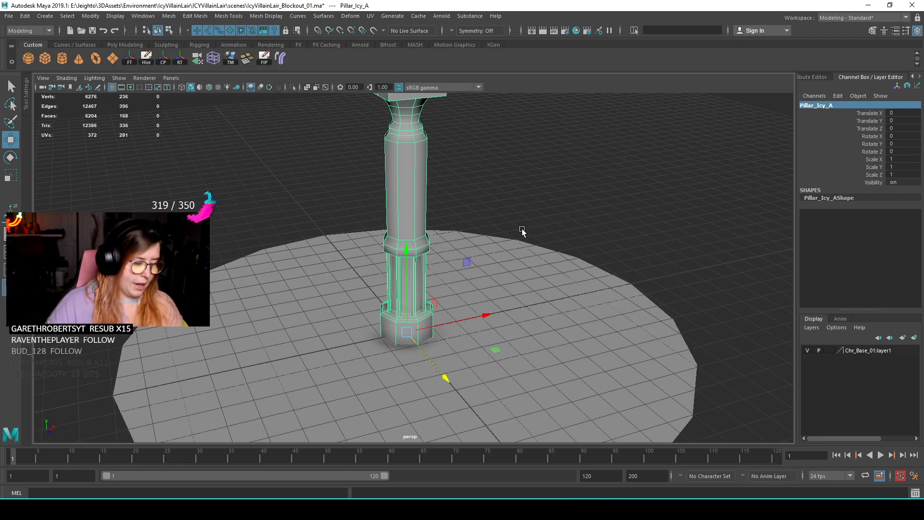
pyautogui.moveTo(496, 348); pyautogui.dragTo(413, 265)
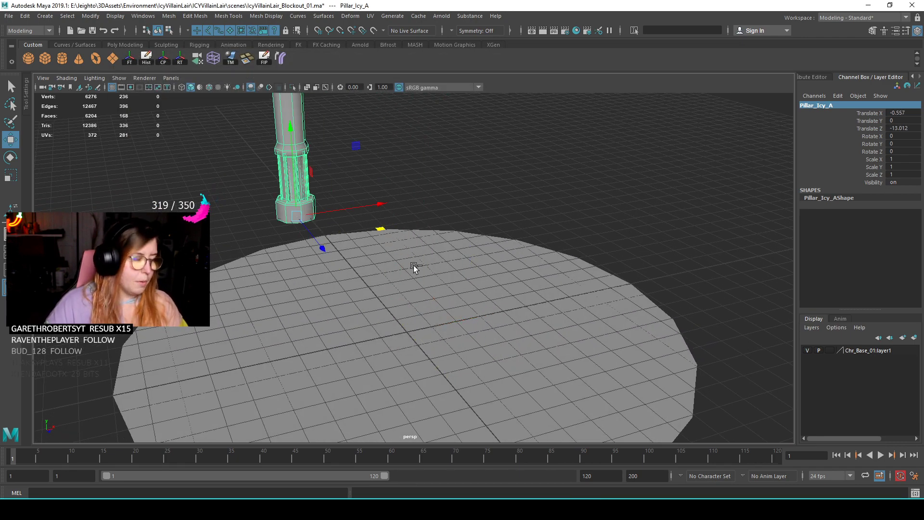
pyautogui.hotkey('ctrl', 'r')
pyautogui.doubleClick(204, 106)
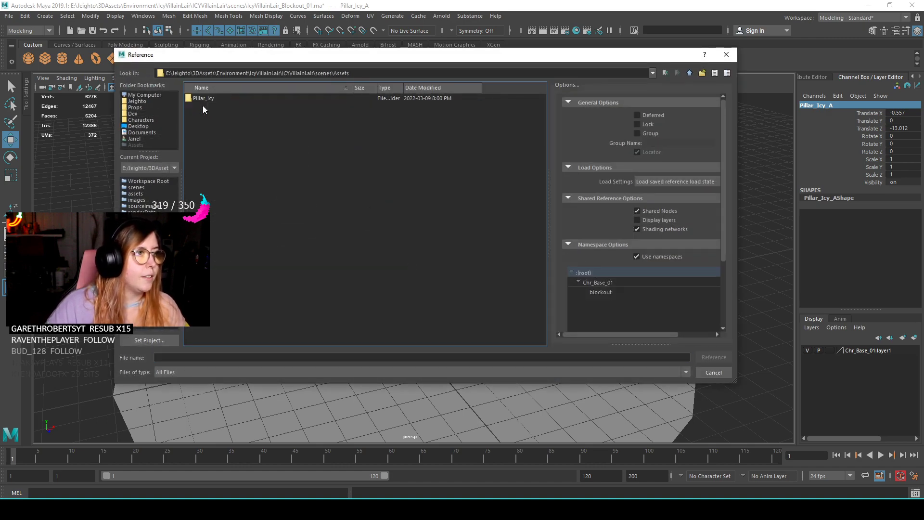
pyautogui.doubleClick(206, 98)
pyautogui.click(211, 99)
pyautogui.click(715, 358)
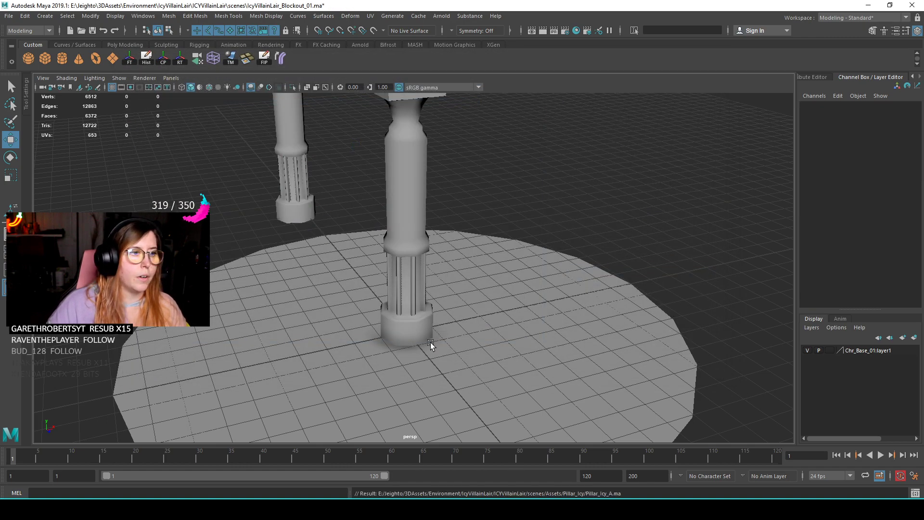
# - Move the referenced pillar toward the platform's edge, to Translate X 5.258 and Translate Z -4.809
pyautogui.scroll(-3, 488, 341)
pyautogui.scroll(3, 500, 335)
pyautogui.keyDown('alt'); pyautogui.moveTo(488, 341); pyautogui.dragTo(501, 198); pyautogui.keyUp('alt')
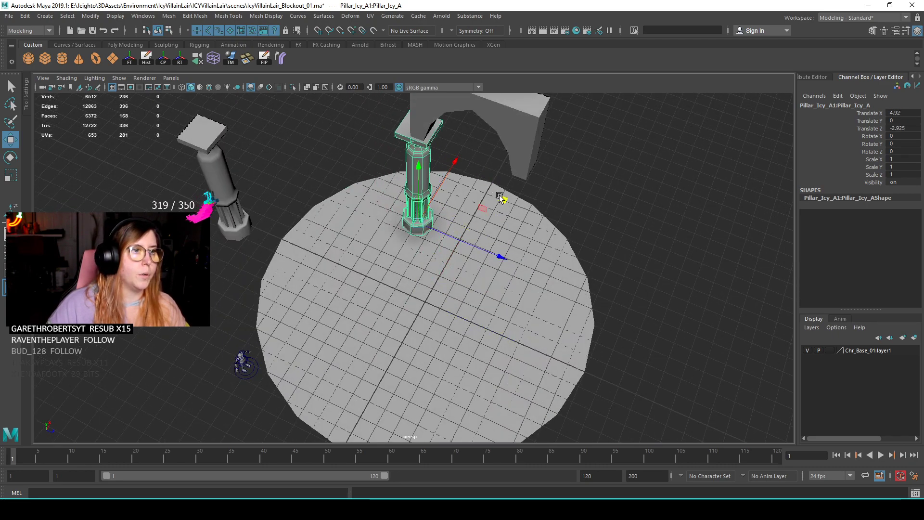
pyautogui.press('f')
pyautogui.keyDown('alt'); pyautogui.moveTo(495, 280); pyautogui.dragTo(473, 289); pyautogui.keyUp('alt')
pyautogui.scroll(-4, 347, 367)
pyautogui.keyDown('alt'); pyautogui.moveTo(346, 367); pyautogui.dragTo(352, 307, button='middle'); pyautogui.keyUp('alt')
pyautogui.scroll(2, 353, 307)
# - Move the character rig onto the platform, near the referenced pillar
pyautogui.click(313, 300)
pyautogui.keyDown('alt'); pyautogui.moveTo(314, 300); pyautogui.dragTo(476, 164); pyautogui.keyUp('alt')
pyautogui.click(436, 234)
pyautogui.click(510, 189)
pyautogui.keyDown('alt'); pyautogui.moveTo(508, 308); pyautogui.dragTo(401, 283); pyautogui.keyUp('alt')
# - Delete the original pillar standing off the platform
pyautogui.click(328, 275)
pyautogui.keyDown('alt'); pyautogui.moveTo(364, 291); pyautogui.dragTo(349, 279, button='right'); pyautogui.keyUp('alt')
pyautogui.press('Delete')
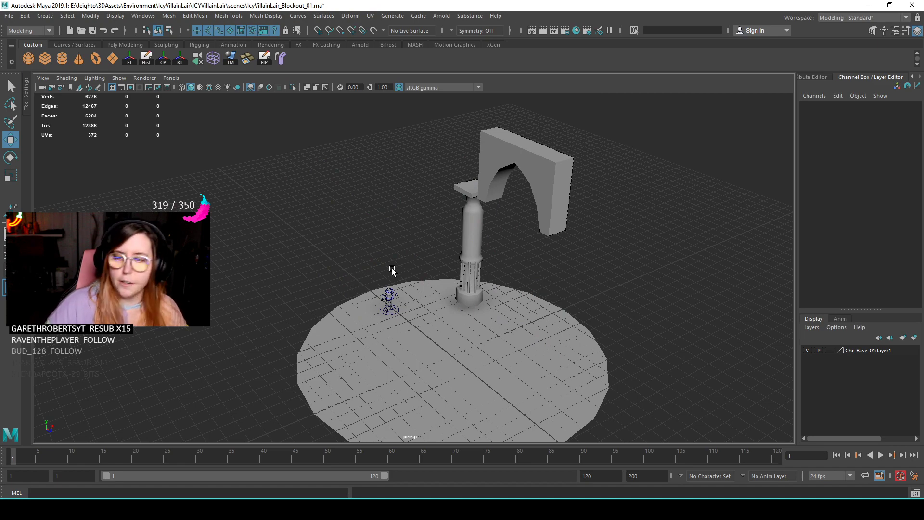
# - Group the referenced pillar and name the group Pillars
pyautogui.keyDown('alt'); pyautogui.moveTo(500, 290); pyautogui.dragTo(444, 238); pyautogui.keyUp('alt')
pyautogui.click(443, 238)
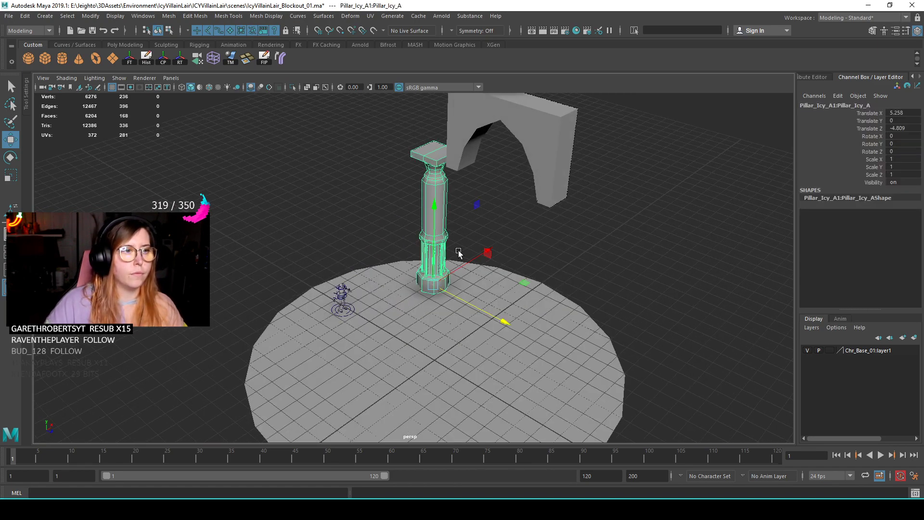
pyautogui.hotkey('ctrl', 'g')
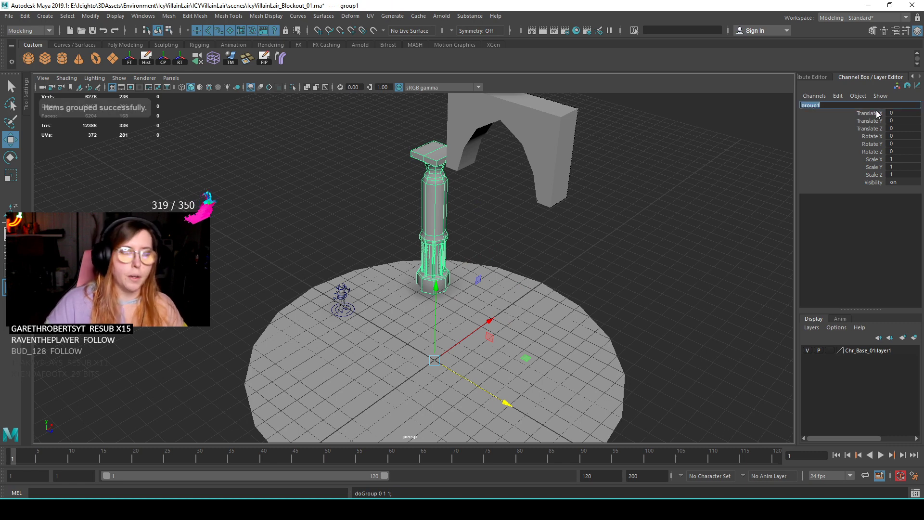
pyautogui.write('Pillars')
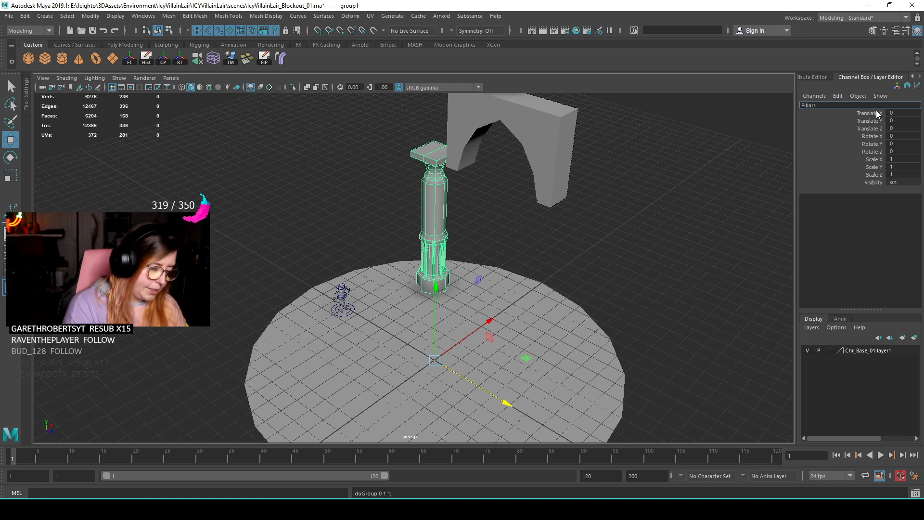
pyautogui.press('Return')
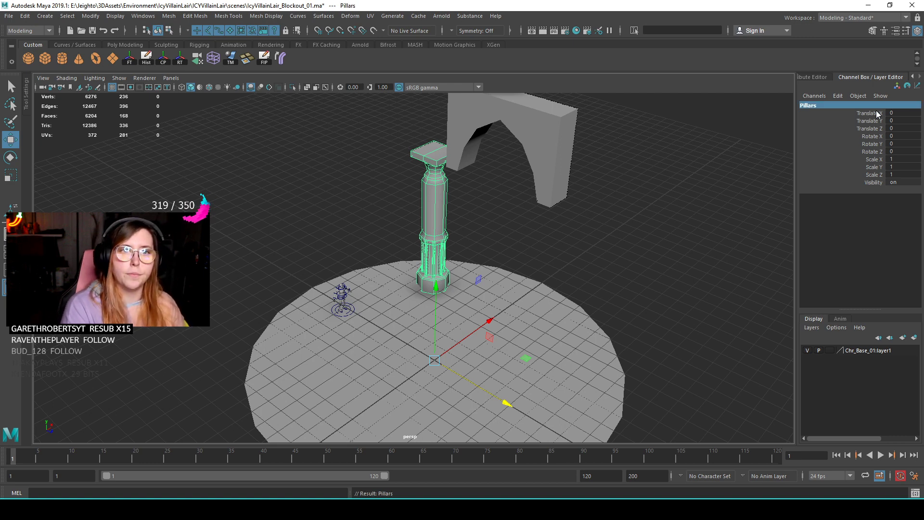
# - Examine from several angles how the floating arch lines up with the referenced pillar's capital
pyautogui.click(646, 237)
pyautogui.click(428, 207)
pyautogui.scroll(-3, 494, 290)
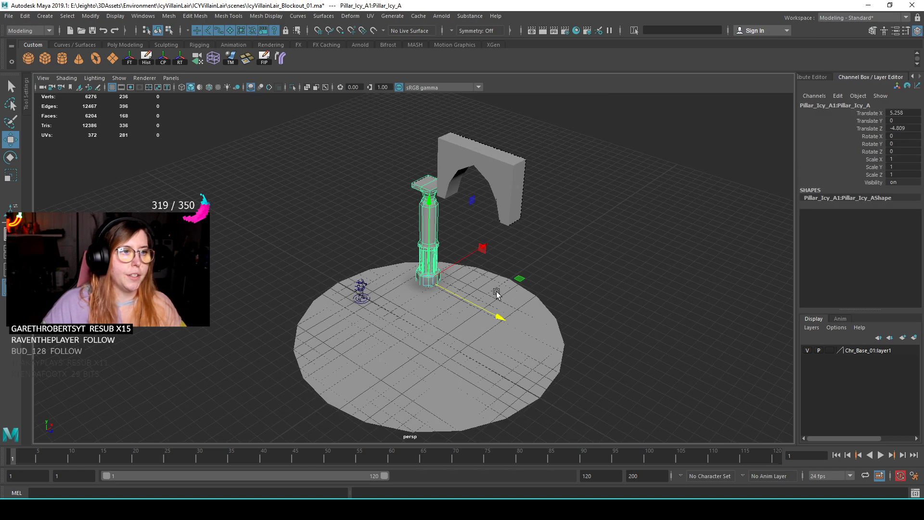
pyautogui.scroll(2, 494, 290)
pyautogui.keyDown('alt'); pyautogui.moveTo(494, 290); pyautogui.dragTo(499, 257, button='middle'); pyautogui.keyUp('alt')
pyautogui.keyDown('alt'); pyautogui.moveTo(499, 257); pyautogui.dragTo(482, 247); pyautogui.keyUp('alt')
pyautogui.keyDown('alt'); pyautogui.moveTo(482, 246); pyautogui.dragTo(463, 280, button='middle'); pyautogui.keyUp('alt')
pyautogui.keyDown('alt'); pyautogui.moveTo(463, 281); pyautogui.dragTo(437, 179); pyautogui.keyUp('alt')
pyautogui.click(437, 179)
pyautogui.click(414, 237)
pyautogui.keyDown('alt'); pyautogui.moveTo(480, 207); pyautogui.dragTo(480, 243, button='middle'); pyautogui.keyUp('alt')
pyautogui.scroll(3, 481, 244)
pyautogui.click(471, 218)
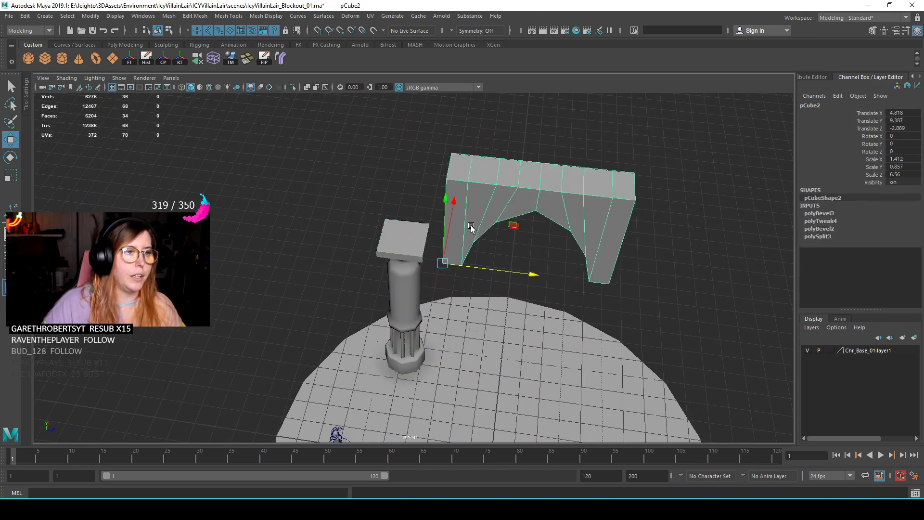
pyautogui.keyDown('alt'); pyautogui.moveTo(471, 220); pyautogui.dragTo(493, 254, button='right'); pyautogui.keyUp('alt')
pyautogui.keyDown('alt'); pyautogui.moveTo(564, 256); pyautogui.dragTo(546, 268, button='right'); pyautogui.keyUp('alt')
pyautogui.keyDown('alt'); pyautogui.moveTo(545, 268); pyautogui.dragTo(528, 261); pyautogui.keyUp('alt')
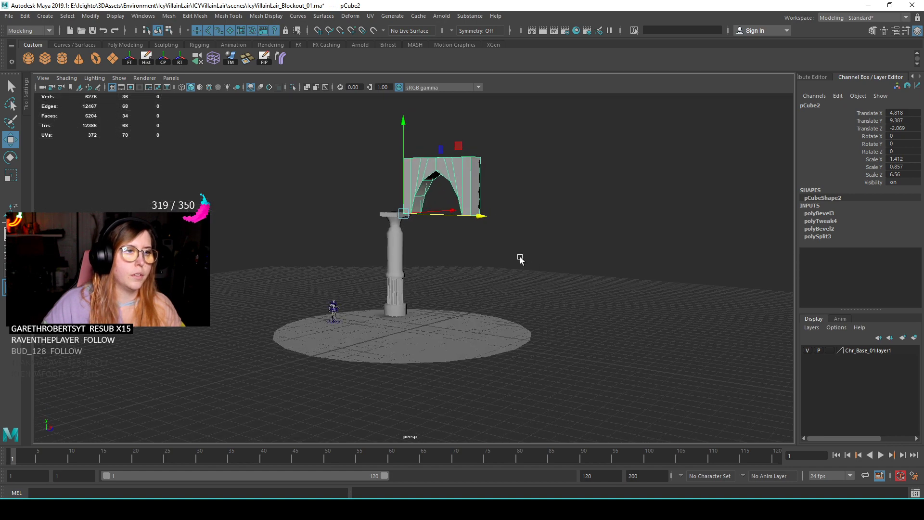
pyautogui.scroll(3, 450, 239)
pyautogui.keyDown('alt'); pyautogui.moveTo(442, 185); pyautogui.dragTo(456, 233, button='middle'); pyautogui.keyUp('alt')
pyautogui.moveTo(456, 233)
pyautogui.keyDown('alt'); pyautogui.mouseDown()
pyautogui.moveTo(419, 222)
pyautogui.moveTo(469, 234)
pyautogui.mouseUp(); pyautogui.keyUp('alt')
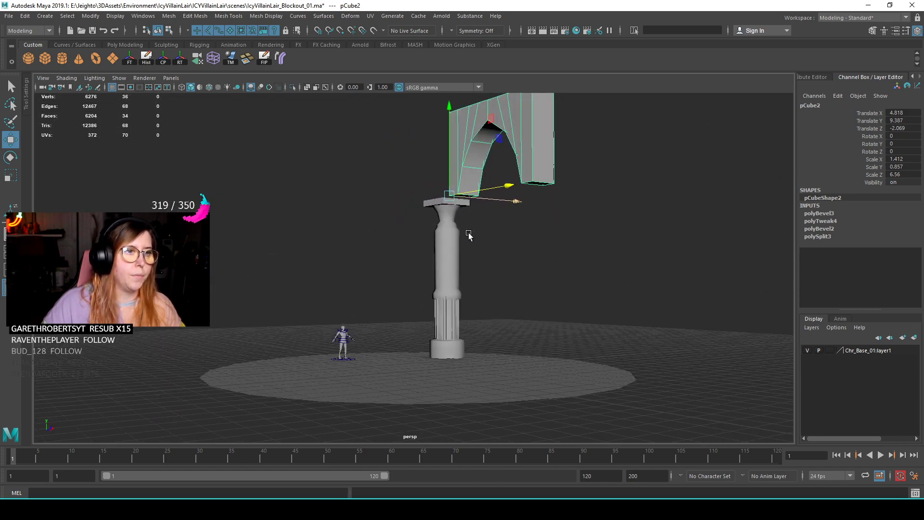
pyautogui.keyDown('alt'); pyautogui.moveTo(471, 207); pyautogui.dragTo(559, 306); pyautogui.keyUp('alt')
pyautogui.click(447, 275)
pyautogui.keyDown('alt'); pyautogui.moveTo(516, 188); pyautogui.dragTo(508, 279, button='middle'); pyautogui.keyUp('alt')
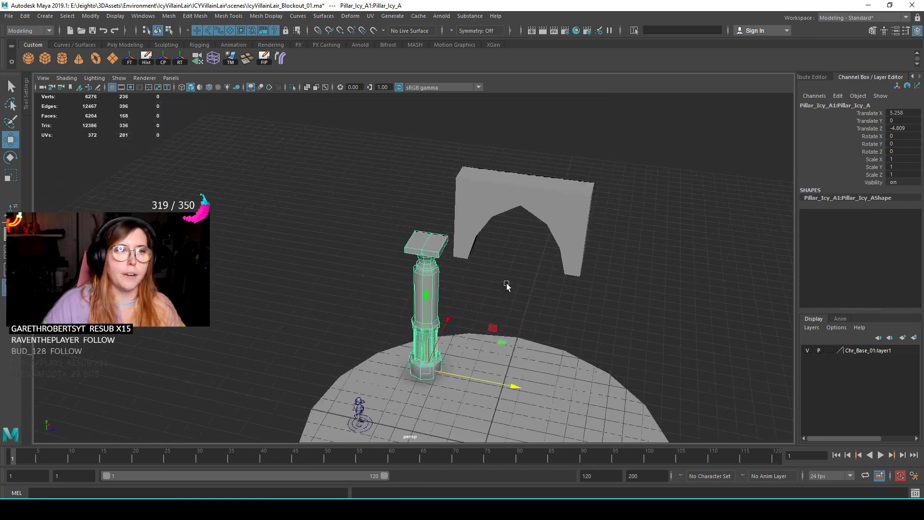
pyautogui.scroll(4, 508, 278)
# - Move the arch across toward the pillar so that one leg sits above the capital
pyautogui.click(495, 200)
pyautogui.keyDown('alt'); pyautogui.moveTo(509, 287); pyautogui.dragTo(452, 274, button='right'); pyautogui.keyUp('alt')
pyautogui.keyDown('alt'); pyautogui.moveTo(452, 274); pyautogui.dragTo(515, 189, button='middle'); pyautogui.keyUp('alt')
pyautogui.keyDown('alt'); pyautogui.moveTo(515, 190); pyautogui.dragTo(553, 231, button='right'); pyautogui.keyUp('alt')
pyautogui.keyDown('alt'); pyautogui.moveTo(585, 299); pyautogui.dragTo(535, 251); pyautogui.keyUp('alt')
pyautogui.keyDown('alt'); pyautogui.moveTo(469, 144); pyautogui.dragTo(438, 235, button='middle'); pyautogui.keyUp('alt')
pyautogui.keyDown('alt'); pyautogui.moveTo(437, 236); pyautogui.dragTo(476, 255, button='right'); pyautogui.keyUp('alt')
pyautogui.keyDown('alt'); pyautogui.moveTo(477, 255); pyautogui.dragTo(534, 332); pyautogui.keyUp('alt')
pyautogui.keyDown('alt'); pyautogui.moveTo(534, 332); pyautogui.dragTo(481, 358, button='middle'); pyautogui.keyUp('alt')
pyautogui.keyDown('alt'); pyautogui.moveTo(481, 358); pyautogui.dragTo(527, 347, button='right'); pyautogui.keyUp('alt')
# - Undo the last shift and seat the arch's leg on the capital at Translate X 5.246 and Translate Z -5.661
pyautogui.moveTo(470, 221); pyautogui.dragTo(449, 223, button='middle')
pyautogui.hotkey('ctrl', 'z')
pyautogui.keyDown('alt'); pyautogui.moveTo(510, 289); pyautogui.dragTo(433, 268); pyautogui.keyUp('alt')
pyautogui.moveTo(448, 175); pyautogui.dragTo(461, 171)
pyautogui.click(497, 269)
pyautogui.scroll(-5, 494, 284)
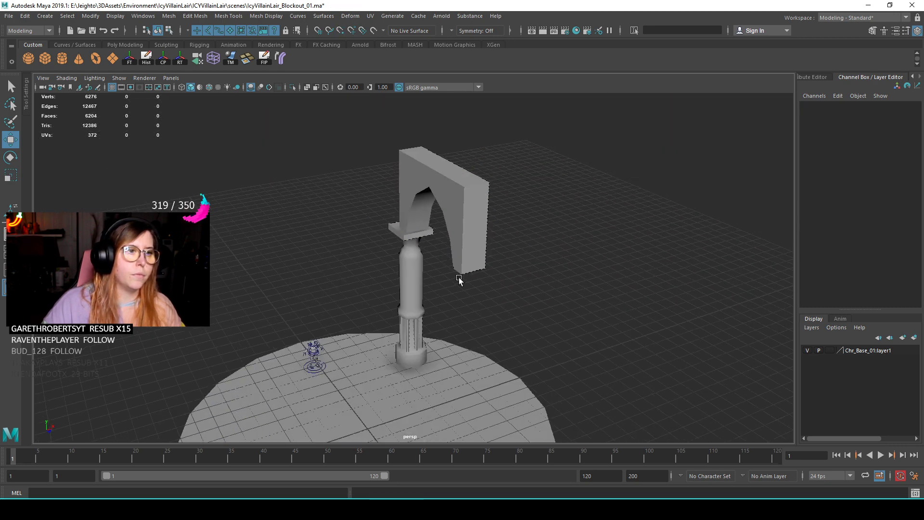
# - Duplicate the pillar and snap the copy under the arch's free leg, at Translate Z 1.752
pyautogui.keyDown('alt'); pyautogui.moveTo(495, 284); pyautogui.dragTo(439, 259); pyautogui.keyUp('alt')
pyautogui.click(440, 259)
pyautogui.keyDown('alt'); pyautogui.moveTo(470, 282); pyautogui.dragTo(446, 229, button='middle'); pyautogui.keyUp('alt')
pyautogui.scroll(1, 453, 240)
pyautogui.hotkey('ctrl', 'd')
pyautogui.press('v')
pyautogui.moveTo(484, 342); pyautogui.dragTo(513, 195)
pyautogui.scroll(-2, 513, 212)
# - Duplicate the arch and snap the copy end to end with the first one, at Translate Z 2.699
pyautogui.keyDown('alt'); pyautogui.moveTo(513, 215); pyautogui.dragTo(509, 237, button='middle'); pyautogui.keyUp('alt')
pyautogui.click(486, 188)
pyautogui.hotkey('ctrl', 'd')
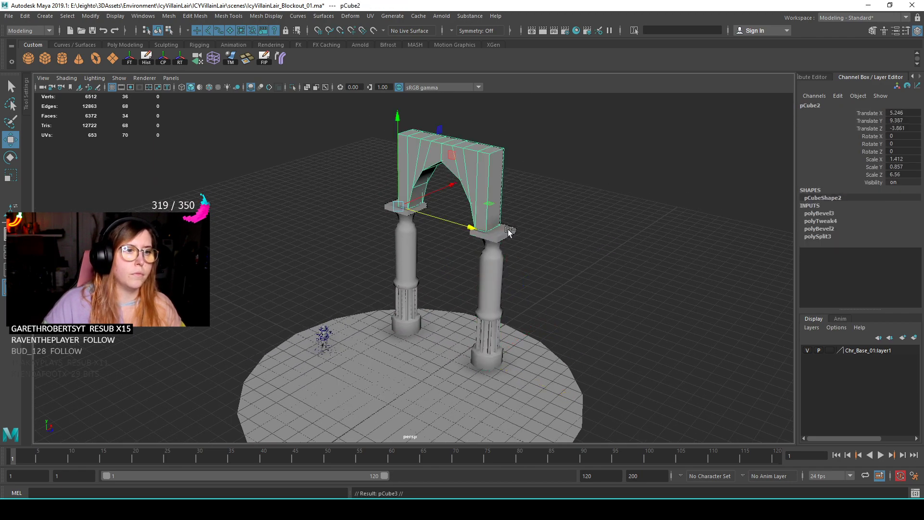
pyautogui.moveTo(518, 220); pyautogui.dragTo(501, 251)
pyautogui.scroll(2, 527, 293)
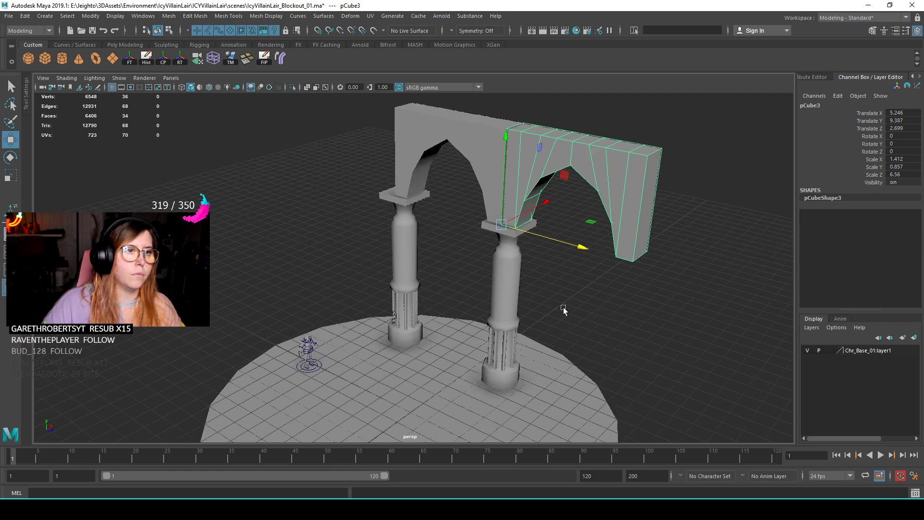
# - Duplicate the second pillar and snap the copy under the second arch's free leg, at Translate Z 8.312
pyautogui.click(527, 294)
pyautogui.scroll(-2, 539, 323)
pyautogui.keyDown('alt'); pyautogui.moveTo(540, 325); pyautogui.dragTo(525, 304); pyautogui.keyUp('alt')
pyautogui.click(482, 250)
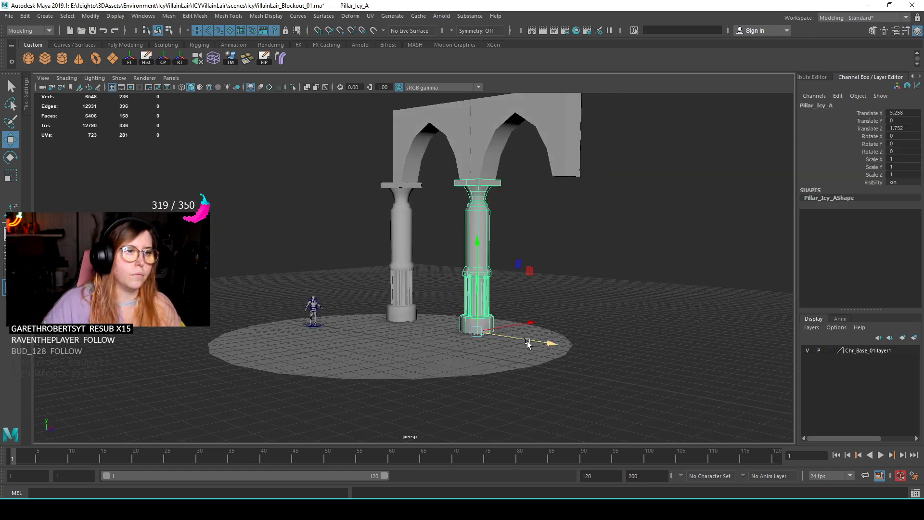
pyautogui.press('v')
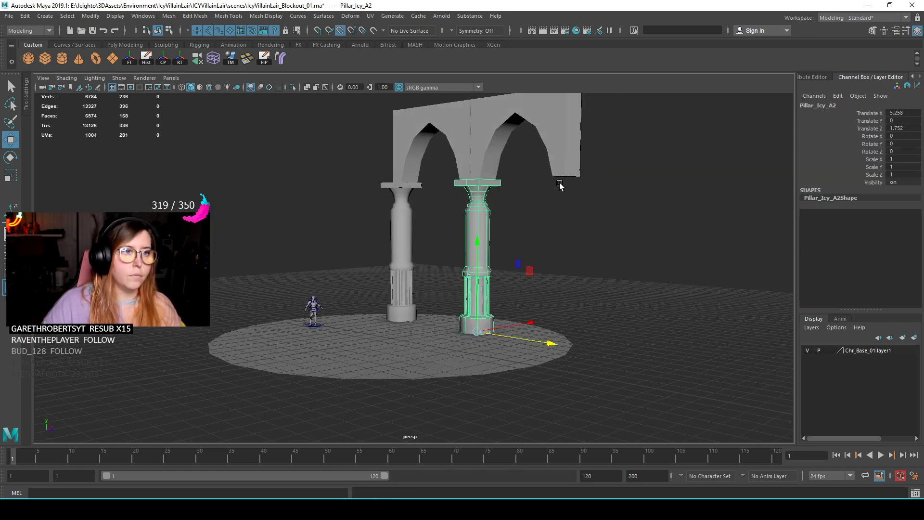
pyautogui.keyDown('alt'); pyautogui.moveTo(563, 230); pyautogui.dragTo(614, 241); pyautogui.keyUp('alt')
pyautogui.press('v')
pyautogui.moveTo(614, 241); pyautogui.dragTo(606, 225, button='middle')
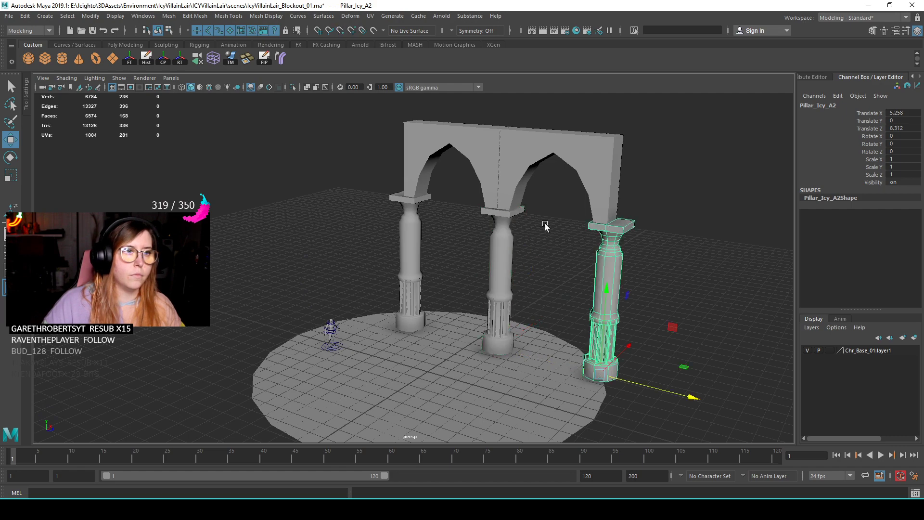
# - Duplicate an arch and snap the copy end to end onto the row's far end, at Translate Z -10.407
pyautogui.keyDown('alt'); pyautogui.moveTo(547, 226); pyautogui.dragTo(568, 255, button='middle'); pyautogui.keyUp('alt')
pyautogui.scroll(2, 610, 262)
pyautogui.click(628, 197)
pyautogui.scroll(-4, 610, 230)
pyautogui.keyDown('alt'); pyautogui.moveTo(535, 224); pyautogui.dragTo(591, 261, button='middle'); pyautogui.keyUp('alt')
pyautogui.scroll(1, 591, 261)
pyautogui.scroll(2, 591, 260)
pyautogui.click(554, 207)
pyautogui.hotkey('ctrl', 'd')
pyautogui.moveTo(596, 280); pyautogui.dragTo(498, 268)
pyautogui.click(632, 154)
pyautogui.scroll(-5, 568, 320)
pyautogui.keyDown('alt'); pyautogui.moveTo(567, 319); pyautogui.dragTo(572, 260, button='middle'); pyautogui.keyUp('alt')
pyautogui.keyDown('alt'); pyautogui.moveTo(573, 260); pyautogui.dragTo(521, 269); pyautogui.keyUp('alt')
pyautogui.keyDown('alt'); pyautogui.moveTo(521, 270); pyautogui.dragTo(512, 288, button='middle'); pyautogui.keyUp('alt')
pyautogui.keyDown('alt'); pyautogui.moveTo(512, 289); pyautogui.dragTo(535, 280); pyautogui.keyUp('alt')
pyautogui.click(482, 280)
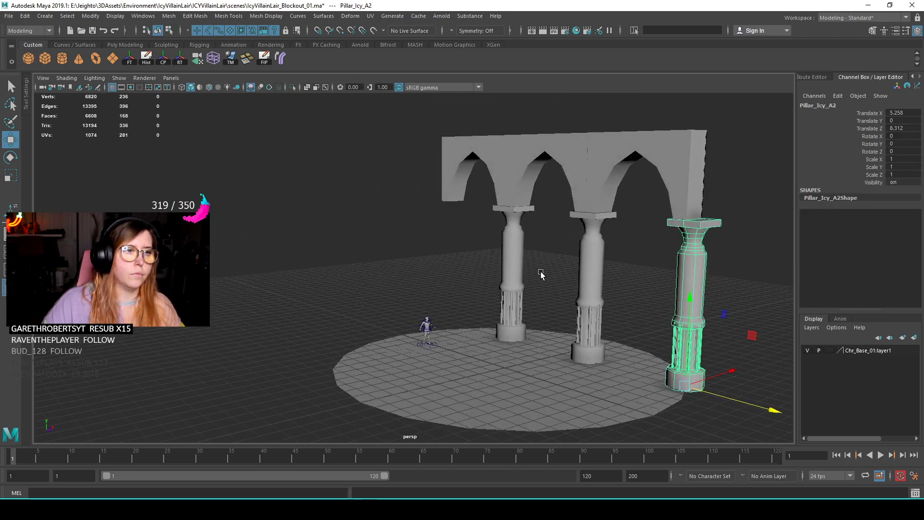
pyautogui.click(551, 256)
pyautogui.scroll(-2, 549, 258)
pyautogui.keyDown('alt'); pyautogui.moveTo(525, 262); pyautogui.dragTo(536, 234, button='middle'); pyautogui.keyUp('alt')
pyautogui.keyDown('alt'); pyautogui.moveTo(535, 234); pyautogui.dragTo(624, 208); pyautogui.keyUp('alt')
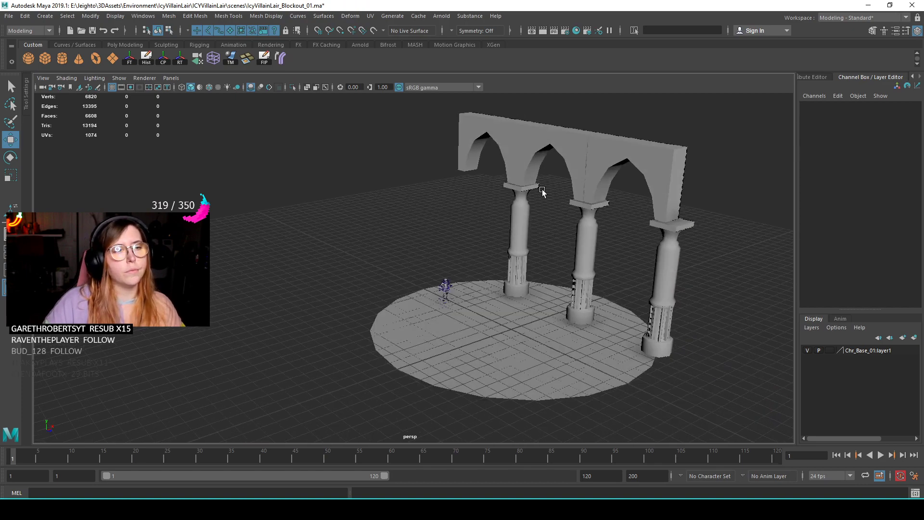
# - Select all three pillars and three arches and shift the row outward from the platform, with the arches at Translate X 7.772
pyautogui.click(661, 208)
pyautogui.keyDown('shift'); pyautogui.click(668, 271); pyautogui.keyUp('shift')
pyautogui.keyDown('shift'); pyautogui.click(583, 224); pyautogui.keyUp('shift')
pyautogui.keyDown('shift'); pyautogui.click(560, 141); pyautogui.keyUp('shift')
pyautogui.keyDown('shift'); pyautogui.click(520, 208); pyautogui.keyUp('shift')
pyautogui.keyDown('shift'); pyautogui.click(492, 138); pyautogui.keyUp('shift')
pyautogui.keyDown('alt'); pyautogui.moveTo(493, 138); pyautogui.dragTo(541, 281); pyautogui.keyUp('alt')
pyautogui.moveTo(555, 198); pyautogui.dragTo(573, 202)
pyautogui.scroll(-3, 542, 274)
pyautogui.keyDown('alt'); pyautogui.moveTo(541, 274); pyautogui.dragTo(539, 242, button='middle'); pyautogui.keyUp('alt')
pyautogui.scroll(2, 531, 252)
pyautogui.keyDown('alt'); pyautogui.moveTo(532, 250); pyautogui.dragTo(542, 249); pyautogui.keyUp('alt')
pyautogui.keyDown('alt'); pyautogui.moveTo(531, 186); pyautogui.dragTo(534, 154); pyautogui.keyUp('alt')
pyautogui.moveTo(497, 117); pyautogui.dragTo(524, 210)
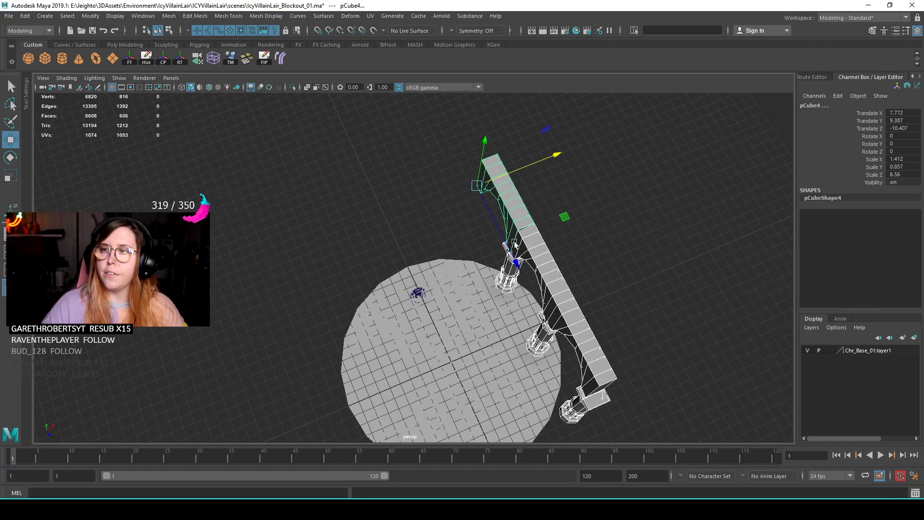
# - Duplicate the whole arcade row and move the copy to the platform's opposite side, with its arches at Translate X -8.855
pyautogui.keyDown('alt'); pyautogui.moveTo(409, 329); pyautogui.dragTo(453, 280, button='middle'); pyautogui.keyUp('alt')
pyautogui.keyDown('alt'); pyautogui.moveTo(454, 281); pyautogui.dragTo(481, 290); pyautogui.keyUp('alt')
pyautogui.keyDown('alt'); pyautogui.moveTo(480, 290); pyautogui.dragTo(463, 279, button='right'); pyautogui.keyUp('alt')
pyautogui.keyDown('alt'); pyautogui.moveTo(464, 279); pyautogui.dragTo(464, 250, button='middle'); pyautogui.keyUp('alt')
pyautogui.keyDown('alt'); pyautogui.moveTo(463, 250); pyautogui.dragTo(553, 240, button='right'); pyautogui.keyUp('alt')
pyautogui.keyDown('alt'); pyautogui.moveTo(553, 241); pyautogui.dragTo(545, 244); pyautogui.keyUp('alt')
pyautogui.hotkey('ctrl', 'd')
pyautogui.moveTo(634, 159); pyautogui.dragTo(418, 191)
pyautogui.click(477, 165)
pyautogui.keyDown('alt'); pyautogui.moveTo(419, 191); pyautogui.dragTo(466, 227, button='right'); pyautogui.keyUp('alt')
pyautogui.keyDown('alt'); pyautogui.moveTo(466, 227); pyautogui.dragTo(434, 220); pyautogui.keyUp('alt')
# - Show the resolution gate and delete the copied row's nearest arch and pillar
pyautogui.click(131, 88)
pyautogui.click(277, 199)
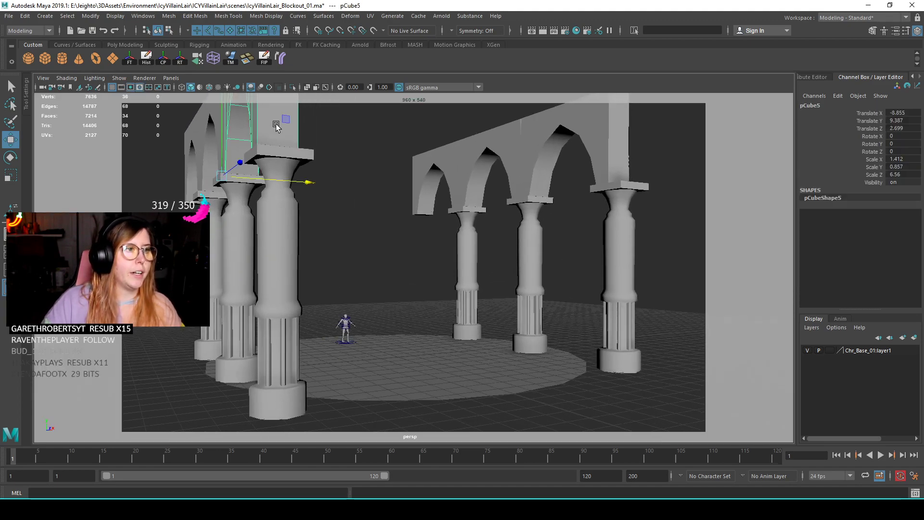
pyautogui.press('Delete')
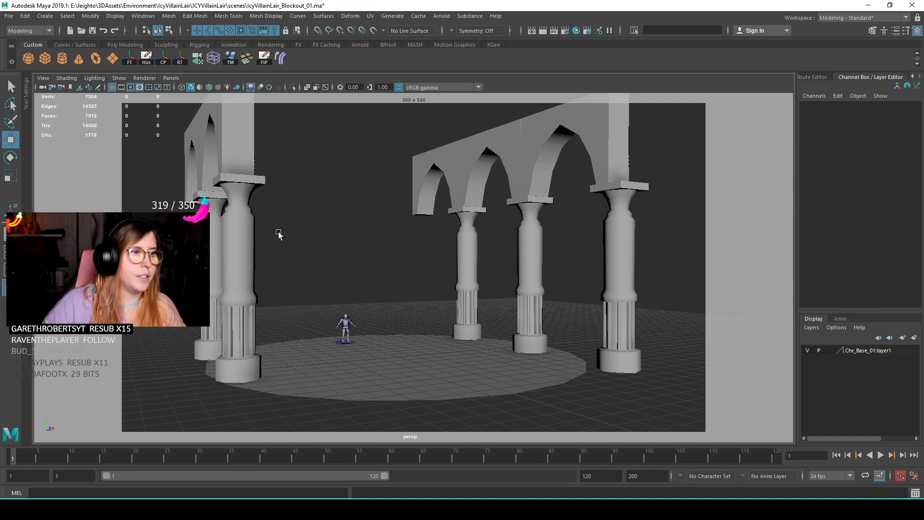
# - View both arcade rows from the platform's front and save the scene
pyautogui.click(238, 275)
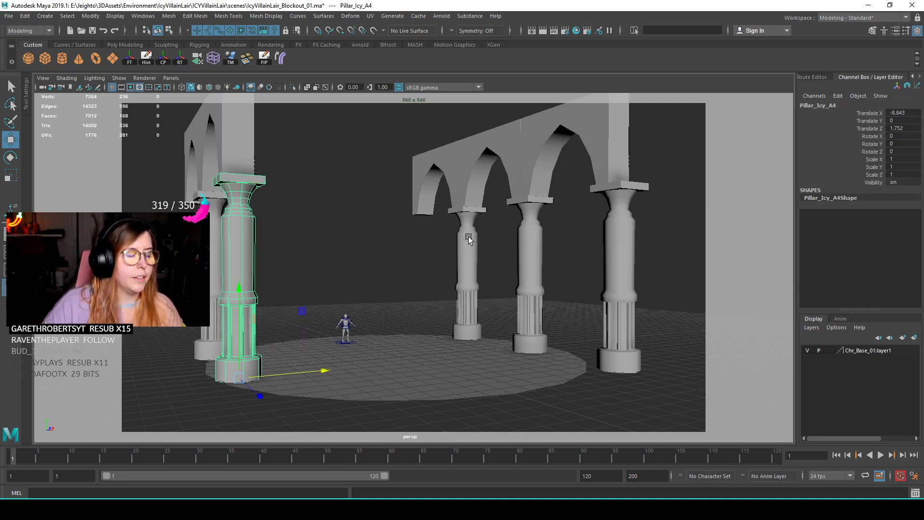
pyautogui.keyDown('alt'); pyautogui.moveTo(414, 275); pyautogui.dragTo(446, 288); pyautogui.keyUp('alt')
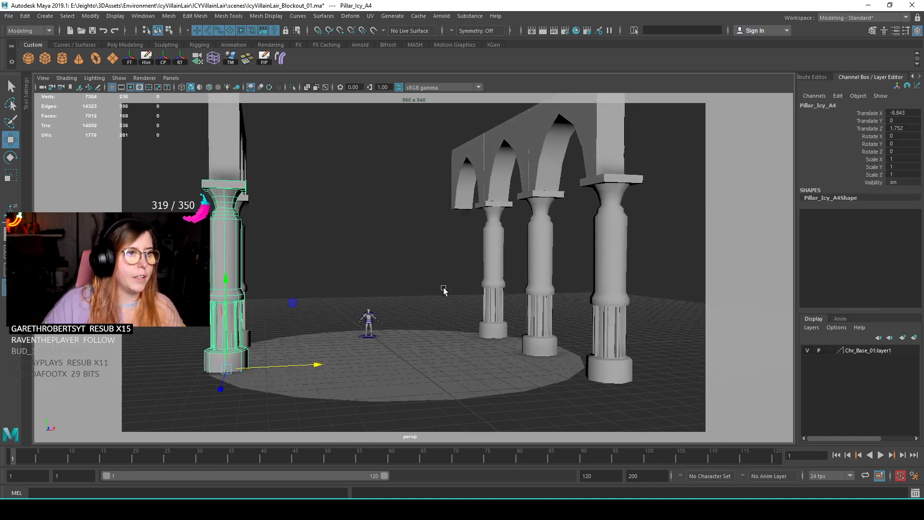
pyautogui.keyDown('alt'); pyautogui.moveTo(445, 288); pyautogui.dragTo(383, 269, button='right'); pyautogui.keyUp('alt')
pyautogui.keyDown('alt'); pyautogui.moveTo(382, 269); pyautogui.dragTo(435, 269); pyautogui.keyUp('alt')
pyautogui.hotkey('ctrl', 's')
# - Pull the circular platform's front rim vertices inward to make an irregular outline, using soft selection
pyautogui.keyDown('alt'); pyautogui.moveTo(444, 238); pyautogui.dragTo(463, 284); pyautogui.keyUp('alt')
pyautogui.keyDown('alt'); pyautogui.moveTo(463, 285); pyautogui.dragTo(418, 267, button='right'); pyautogui.keyUp('alt')
pyautogui.keyDown('alt'); pyautogui.moveTo(419, 267); pyautogui.dragTo(326, 272); pyautogui.keyUp('alt')
pyautogui.click(427, 268)
pyautogui.press('r')
pyautogui.press('w')
pyautogui.moveTo(516, 290); pyautogui.dragTo(465, 305)
pyautogui.keyDown('alt'); pyautogui.moveTo(462, 306); pyautogui.dragTo(474, 310, button='right'); pyautogui.keyUp('alt')
pyautogui.keyDown('alt'); pyautogui.moveTo(474, 310); pyautogui.dragTo(489, 292, button='middle'); pyautogui.keyUp('alt')
pyautogui.keyDown('alt'); pyautogui.moveTo(489, 293); pyautogui.dragTo(479, 311); pyautogui.keyUp('alt')
pyautogui.press('F9')
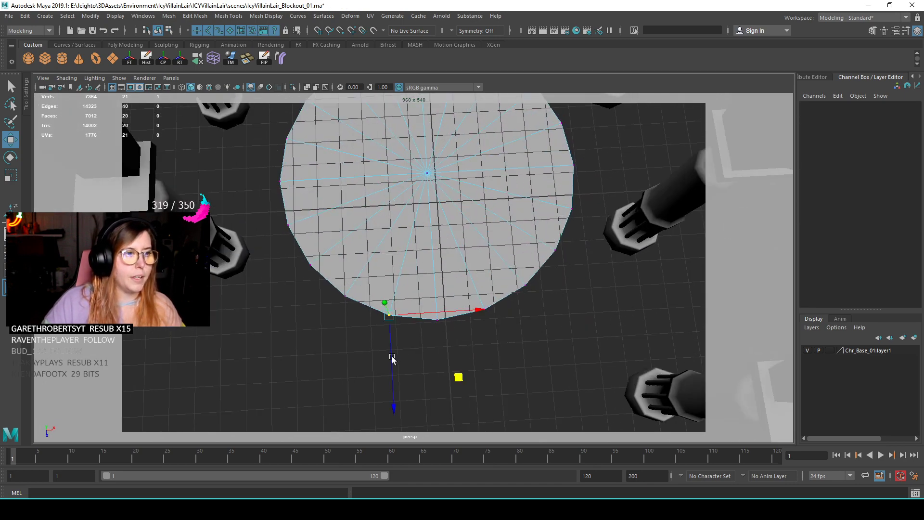
pyautogui.press('b')
pyautogui.moveTo(458, 379); pyautogui.dragTo(467, 342)
pyautogui.click(452, 297)
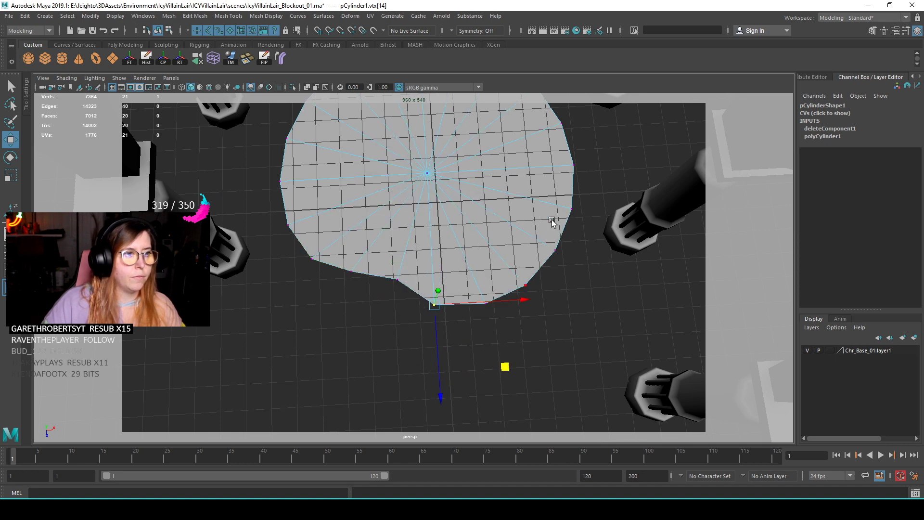
# - Shift the platform's side and back rim vertices to make the rest of the outline uneven
pyautogui.keyDown('alt'); pyautogui.moveTo(546, 246); pyautogui.dragTo(518, 242); pyautogui.keyUp('alt')
pyautogui.moveTo(590, 265); pyautogui.dragTo(581, 266)
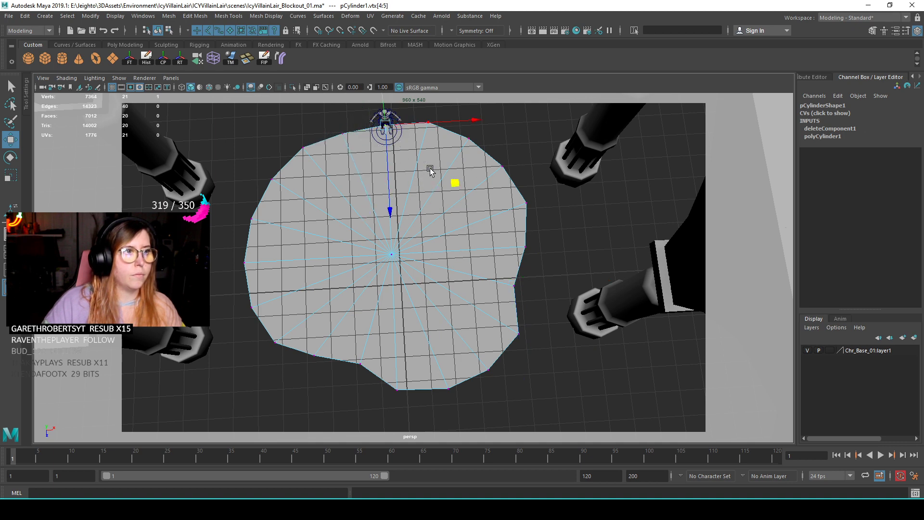
pyautogui.click(495, 182)
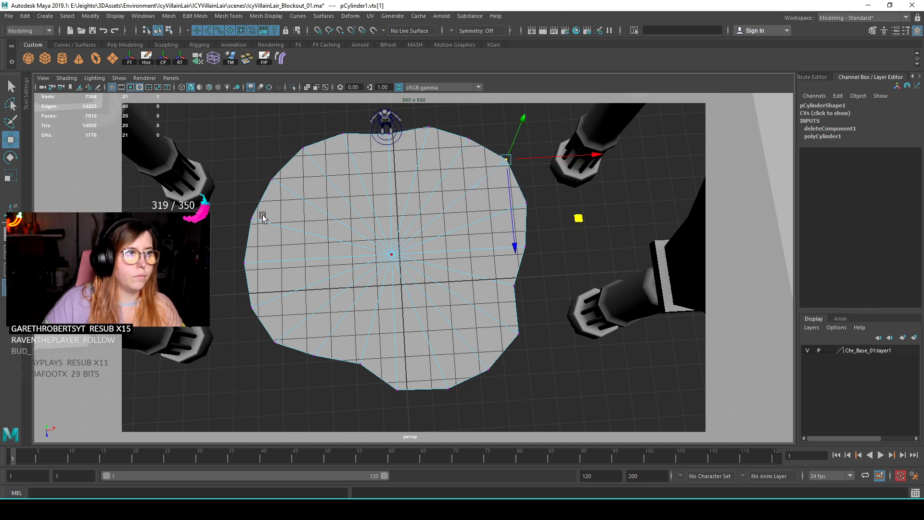
pyautogui.press('b')
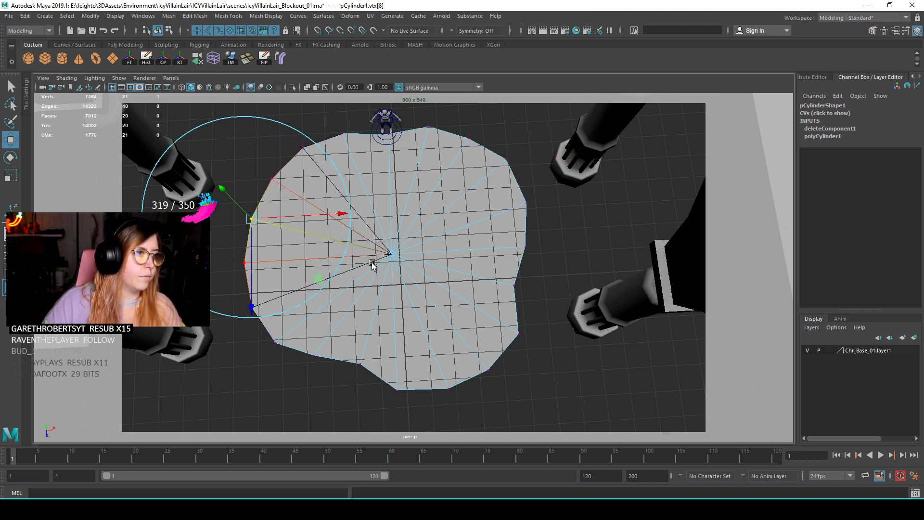
pyautogui.moveTo(319, 280); pyautogui.dragTo(309, 279)
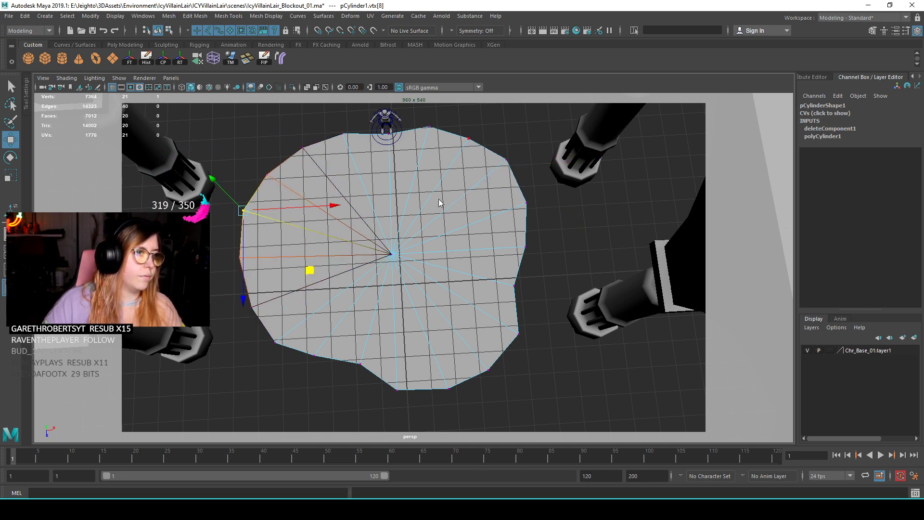
pyautogui.moveTo(439, 201); pyautogui.dragTo(487, 178, button='right')
pyautogui.click(546, 138)
# - Hide the viewport grid and save the scene
pyautogui.keyDown('alt'); pyautogui.moveTo(544, 193); pyautogui.dragTo(462, 351, button='right'); pyautogui.keyUp('alt')
pyautogui.keyDown('alt'); pyautogui.moveTo(462, 351); pyautogui.dragTo(406, 262); pyautogui.keyUp('alt')
pyautogui.keyDown('alt'); pyautogui.moveTo(406, 262); pyautogui.dragTo(526, 342, button='right'); pyautogui.keyUp('alt')
pyautogui.keyDown('alt'); pyautogui.moveTo(525, 343); pyautogui.dragTo(367, 274); pyautogui.keyUp('alt')
pyautogui.click(114, 86)
pyautogui.keyDown('alt'); pyautogui.moveTo(435, 287); pyautogui.dragTo(462, 314); pyautogui.keyUp('alt')
pyautogui.scroll(-5, 407, 255)
pyautogui.scroll(10, 407, 256)
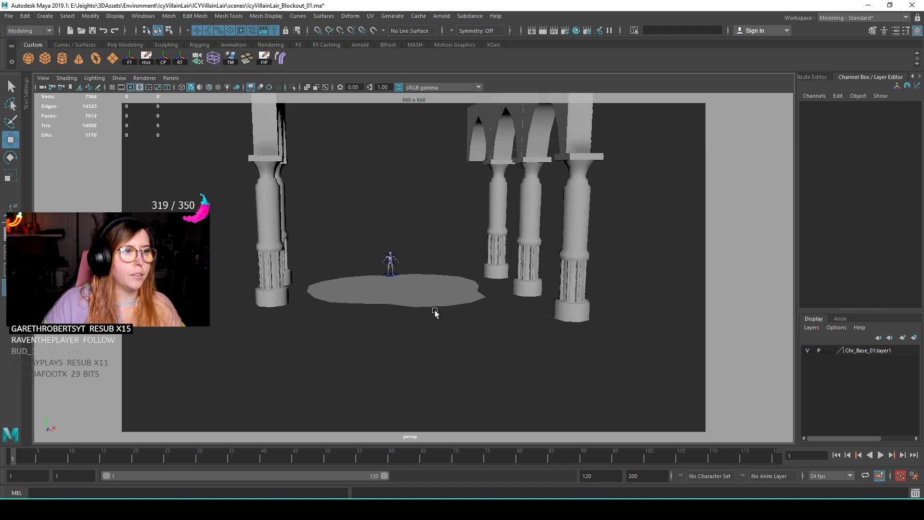
pyautogui.keyDown('alt'); pyautogui.moveTo(460, 351); pyautogui.dragTo(353, 313); pyautogui.keyUp('alt')
pyautogui.hotkey('ctrl', 's')
# - Create a polygon cylinder on the platform and flatten it to a disc scaled 2.924 × 0.159 × 2.924, at Translate Y 0.156
pyautogui.scroll(-6, 413, 279)
pyautogui.scroll(6, 353, 314)
pyautogui.keyDown('alt'); pyautogui.moveTo(353, 314); pyautogui.dragTo(339, 207, button='middle'); pyautogui.keyUp('alt')
pyautogui.keyDown('alt'); pyautogui.moveTo(339, 207); pyautogui.dragTo(345, 253); pyautogui.keyUp('alt')
pyautogui.click(337, 270)
pyautogui.keyDown('alt'); pyautogui.moveTo(353, 197); pyautogui.dragTo(354, 244, button='middle'); pyautogui.keyUp('alt')
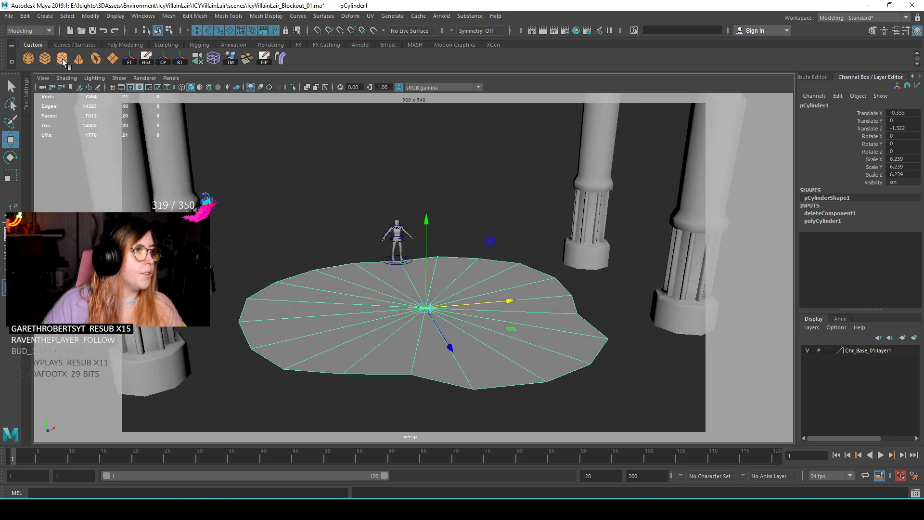
pyautogui.click(61, 59)
pyautogui.scroll(-5, 446, 300)
pyautogui.scroll(4, 446, 300)
pyautogui.keyDown('alt'); pyautogui.moveTo(447, 302); pyautogui.dragTo(433, 324); pyautogui.keyUp('alt')
pyautogui.press('r')
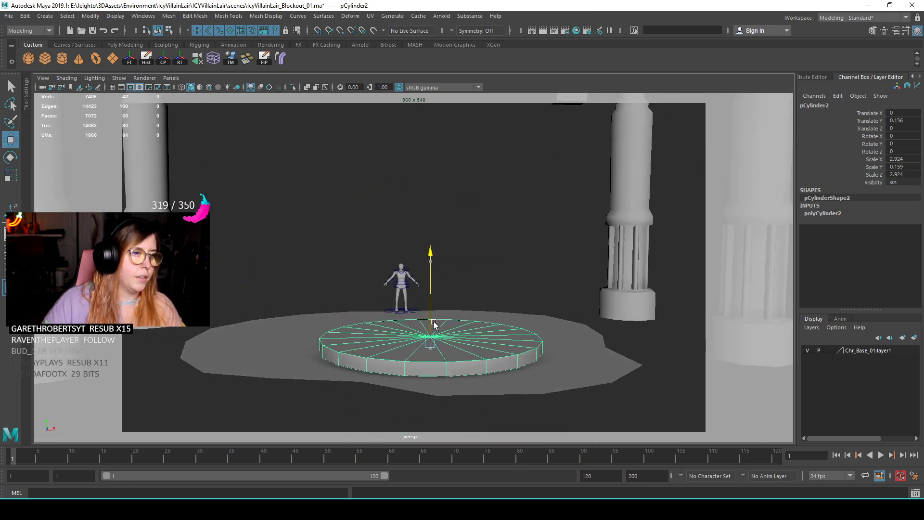
pyautogui.keyDown('alt'); pyautogui.moveTo(628, 292); pyautogui.dragTo(486, 307); pyautogui.keyUp('alt')
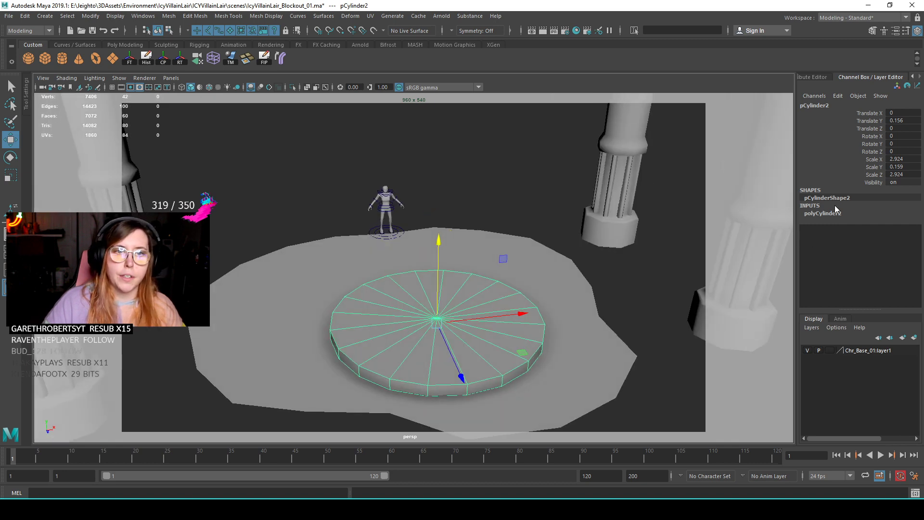
# - Set the disc's axis subdivisions to 16 and move it under the character at Translate Z -7.396
pyautogui.click(822, 213)
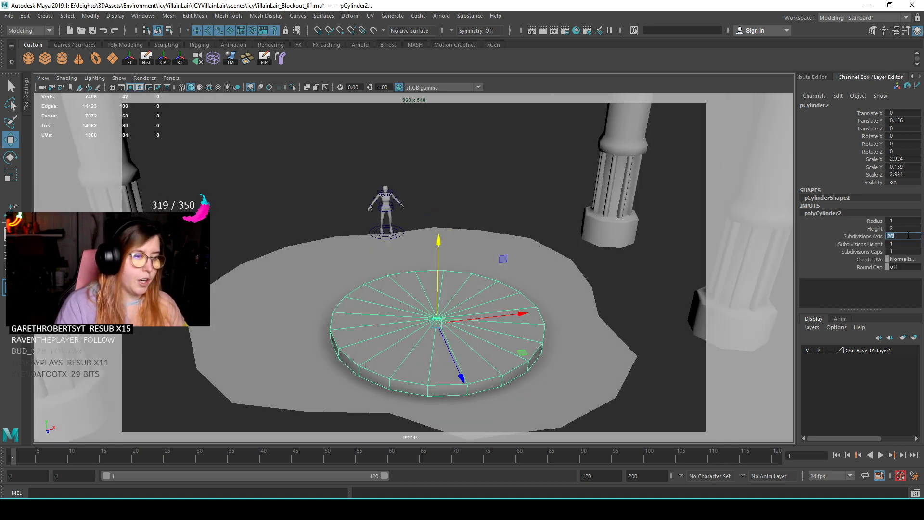
pyautogui.click(907, 234)
pyautogui.write('16')
pyautogui.press('Return')
pyautogui.scroll(-4, 686, 170)
pyautogui.keyDown('alt'); pyautogui.moveTo(453, 285); pyautogui.dragTo(394, 270); pyautogui.keyUp('alt')
pyautogui.scroll(5, 515, 322)
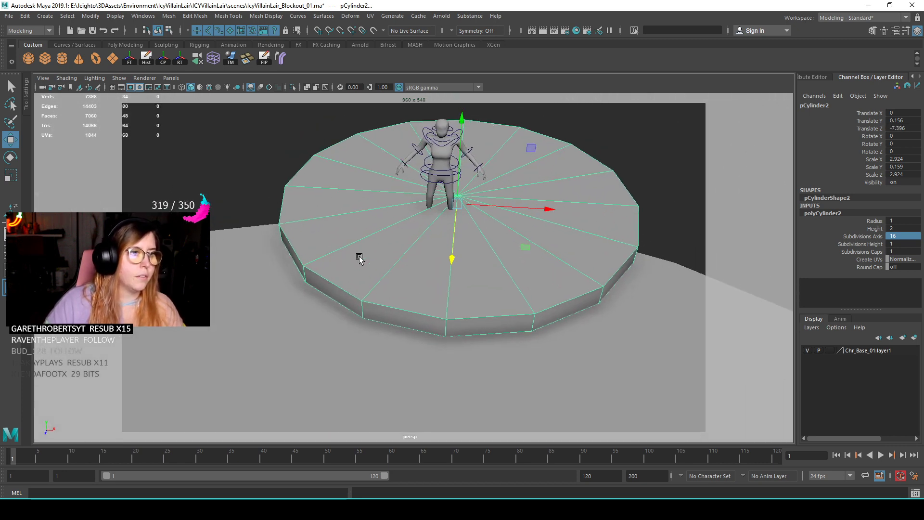
# - In the top view, delete the faces of the disc's rear half
pyautogui.keyDown('alt'); pyautogui.moveTo(353, 242); pyautogui.dragTo(369, 295); pyautogui.keyUp('alt')
pyautogui.scroll(-6, 427, 245)
pyautogui.keyDown('alt'); pyautogui.moveTo(427, 245); pyautogui.dragTo(437, 320, button='middle'); pyautogui.keyUp('alt')
pyautogui.scroll(1, 437, 319)
pyautogui.press('space')
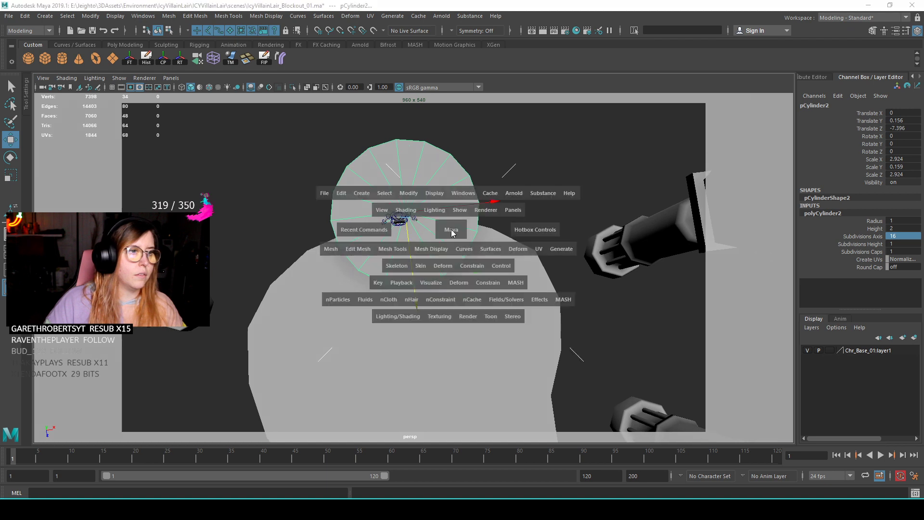
pyautogui.moveTo(452, 231); pyautogui.dragTo(387, 228)
pyautogui.press('f')
pyautogui.scroll(-6, 417, 292)
pyautogui.keyDown('alt'); pyautogui.moveTo(421, 285); pyautogui.dragTo(421, 299, button='middle'); pyautogui.keyUp('alt')
pyautogui.moveTo(386, 208); pyautogui.dragTo(391, 238, button='right')
pyautogui.moveTo(264, 176); pyautogui.dragTo(551, 282)
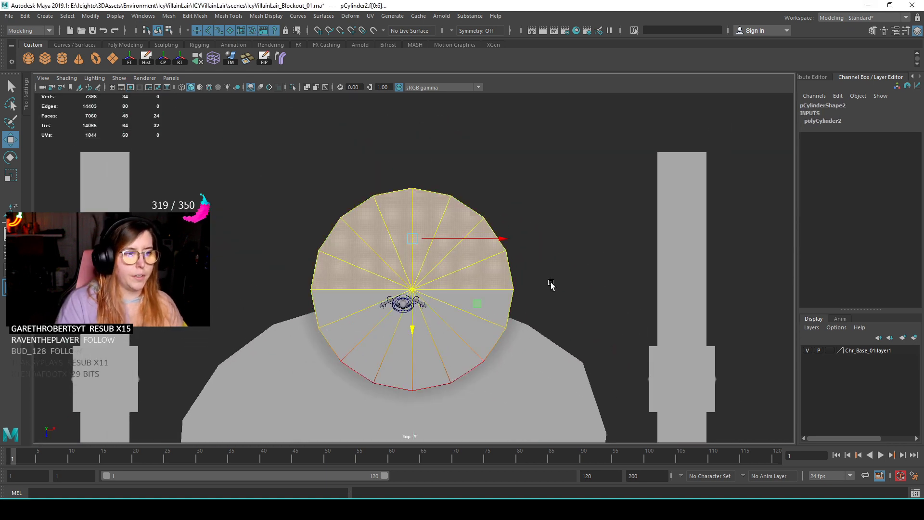
pyautogui.press('Delete')
# - Pull the half-disc's curved edge vertices forward into a blunt point and adjust the width of its side vertices symmetrically
pyautogui.keyDown('alt'); pyautogui.moveTo(433, 372); pyautogui.dragTo(425, 292, button='middle'); pyautogui.keyUp('alt')
pyautogui.scroll(1, 428, 284)
pyautogui.moveTo(456, 241); pyautogui.dragTo(394, 262, button='right')
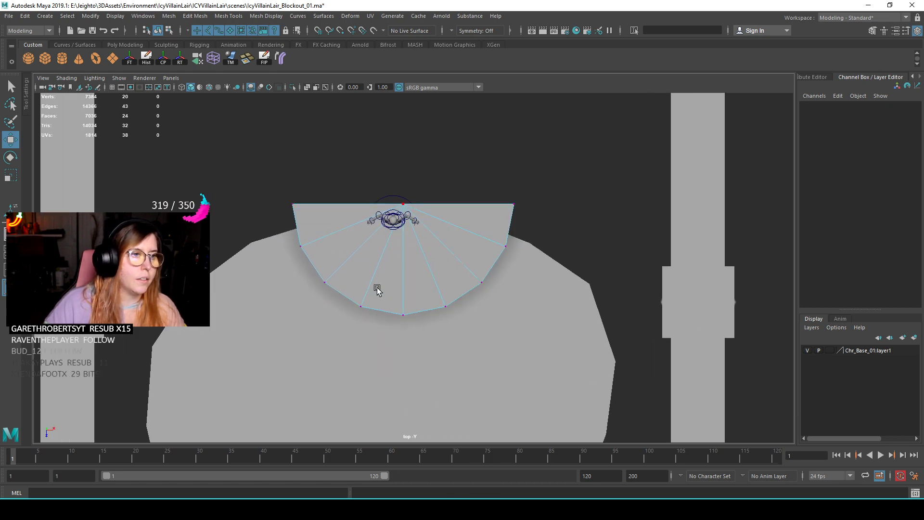
pyautogui.moveTo(422, 345); pyautogui.dragTo(405, 369)
pyautogui.click(435, 321)
pyautogui.click(344, 300)
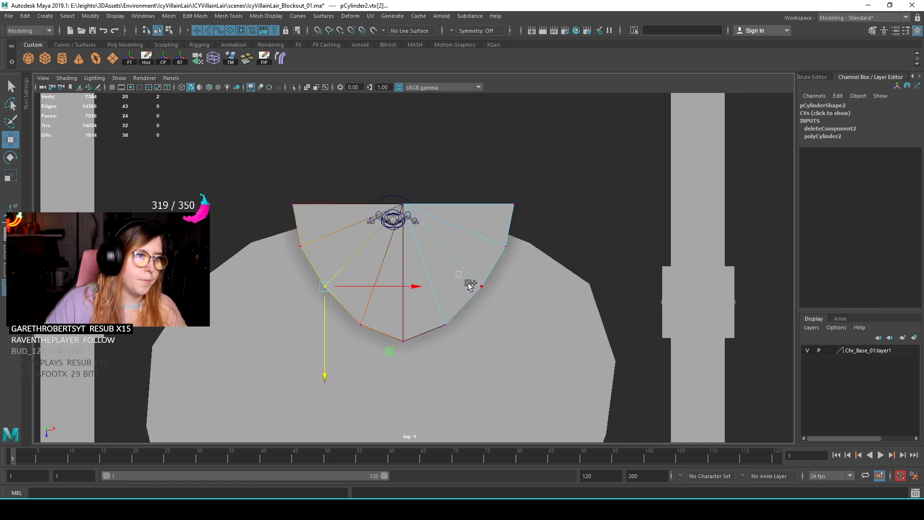
pyautogui.moveTo(403, 338); pyautogui.dragTo(405, 375)
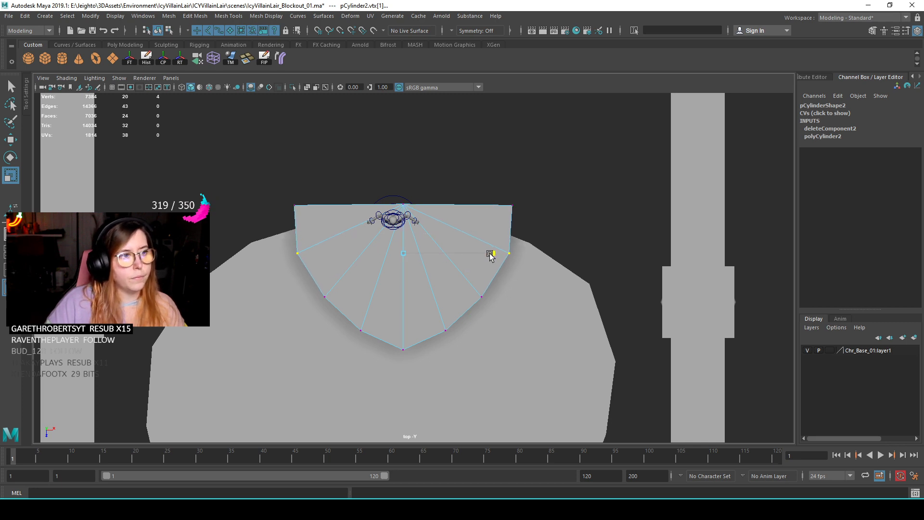
pyautogui.moveTo(446, 209); pyautogui.dragTo(495, 160, button='right')
pyautogui.click(509, 165)
# - Examine the half-disc dais in the perspective view against the character, platform and pillars
pyautogui.keyDown('alt'); pyautogui.moveTo(459, 274); pyautogui.dragTo(464, 365, button='right'); pyautogui.keyUp('alt')
pyautogui.keyDown('alt'); pyautogui.moveTo(465, 365); pyautogui.dragTo(474, 287); pyautogui.keyUp('alt')
pyautogui.keyDown('alt'); pyautogui.moveTo(426, 328); pyautogui.dragTo(417, 281, button='right'); pyautogui.keyUp('alt')
pyautogui.press('space')
pyautogui.moveTo(417, 280); pyautogui.dragTo(418, 252)
pyautogui.keyDown('alt'); pyautogui.moveTo(439, 335); pyautogui.dragTo(444, 254); pyautogui.keyUp('alt')
pyautogui.keyDown('alt'); pyautogui.moveTo(443, 269); pyautogui.dragTo(400, 308, button='right'); pyautogui.keyUp('alt')
pyautogui.keyDown('alt'); pyautogui.moveTo(400, 308); pyautogui.dragTo(410, 310); pyautogui.keyUp('alt')
pyautogui.click(404, 303)
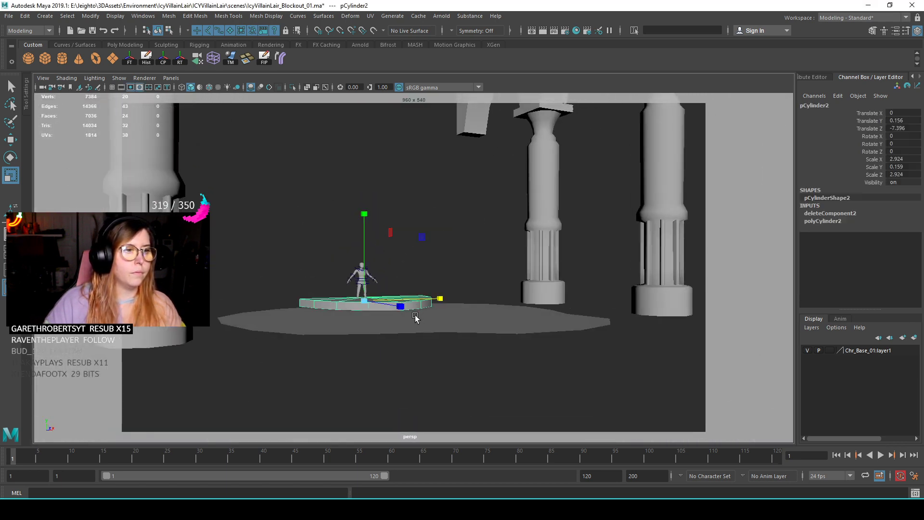
pyautogui.keyDown('alt'); pyautogui.moveTo(412, 314); pyautogui.dragTo(354, 334, button='right'); pyautogui.keyUp('alt')
pyautogui.keyDown('alt'); pyautogui.moveTo(315, 279); pyautogui.dragTo(321, 277); pyautogui.keyUp('alt')
pyautogui.press('w')
pyautogui.click(414, 311)
pyautogui.keyDown('alt'); pyautogui.moveTo(414, 313); pyautogui.dragTo(374, 291, button='right'); pyautogui.keyUp('alt')
pyautogui.keyDown('alt'); pyautogui.moveTo(373, 290); pyautogui.dragTo(394, 346); pyautogui.keyUp('alt')
pyautogui.keyDown('alt'); pyautogui.moveTo(393, 348); pyautogui.dragTo(517, 357, button='right'); pyautogui.keyUp('alt')
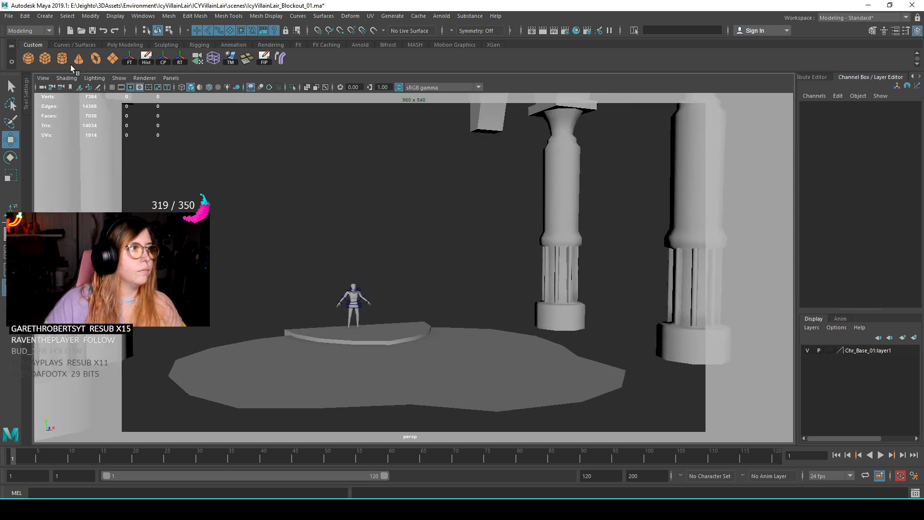
# - Create a polygon cube and move it back onto the half-disc dais to Translate Z -6.945
pyautogui.click(45, 59)
pyautogui.keyDown('alt'); pyautogui.moveTo(491, 349); pyautogui.dragTo(498, 323); pyautogui.keyUp('alt')
pyautogui.keyDown('alt'); pyautogui.moveTo(498, 323); pyautogui.dragTo(518, 324, button='right'); pyautogui.keyUp('alt')
pyautogui.moveTo(517, 353); pyautogui.dragTo(388, 302)
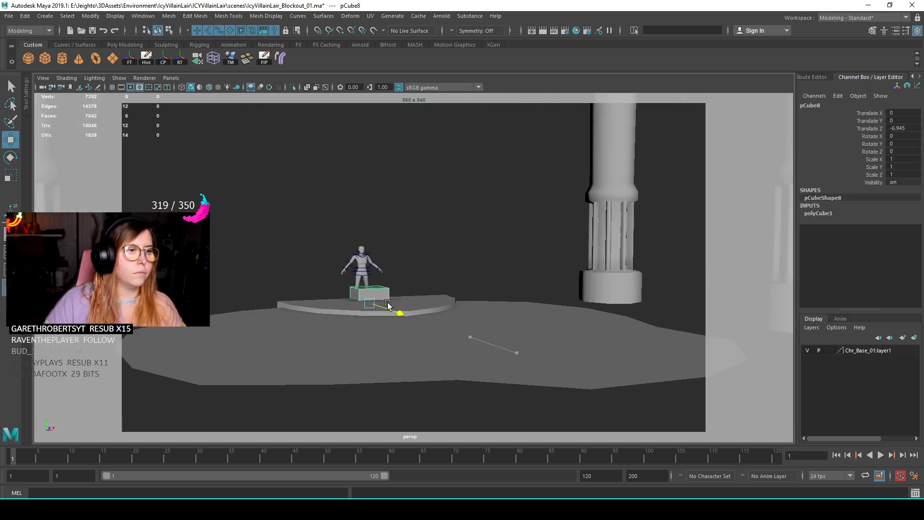
# - Place the cube behind the character and move its vertices to form a tall, narrow block
pyautogui.moveTo(358, 237); pyautogui.dragTo(364, 133)
pyautogui.keyDown('alt'); pyautogui.moveTo(363, 133); pyautogui.dragTo(344, 179); pyautogui.keyUp('alt')
pyautogui.keyDown('alt'); pyautogui.moveTo(345, 179); pyautogui.dragTo(308, 206, button='right'); pyautogui.keyUp('alt')
pyautogui.keyDown('alt'); pyautogui.moveTo(308, 206); pyautogui.dragTo(425, 250); pyautogui.keyUp('alt')
pyautogui.moveTo(370, 222); pyautogui.dragTo(335, 229, button='right')
pyautogui.keyDown('alt'); pyautogui.moveTo(334, 255); pyautogui.dragTo(462, 279); pyautogui.keyUp('alt')
pyautogui.keyDown('alt'); pyautogui.moveTo(464, 262); pyautogui.dragTo(419, 282); pyautogui.keyUp('alt')
pyautogui.moveTo(418, 179); pyautogui.dragTo(366, 272)
pyautogui.keyDown('alt'); pyautogui.moveTo(417, 305); pyautogui.dragTo(386, 346); pyautogui.keyUp('alt')
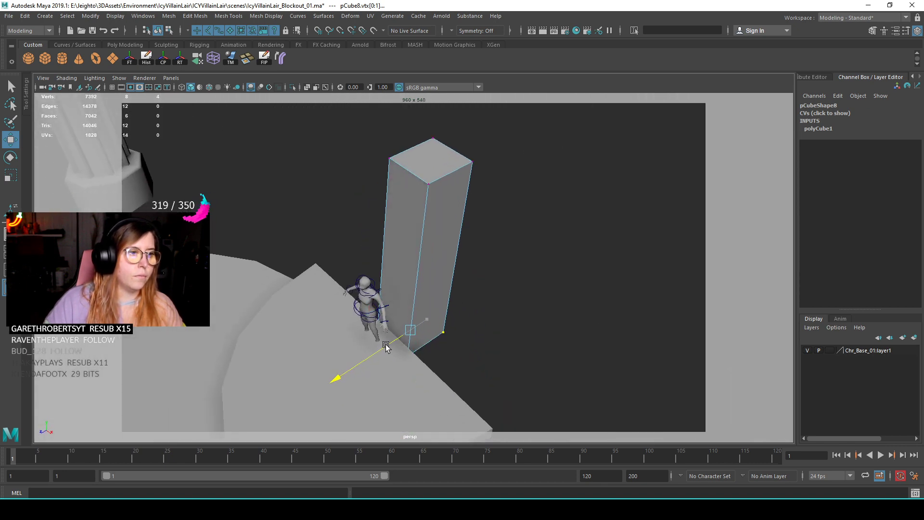
pyautogui.keyDown('alt'); pyautogui.moveTo(469, 212); pyautogui.dragTo(427, 258); pyautogui.keyUp('alt')
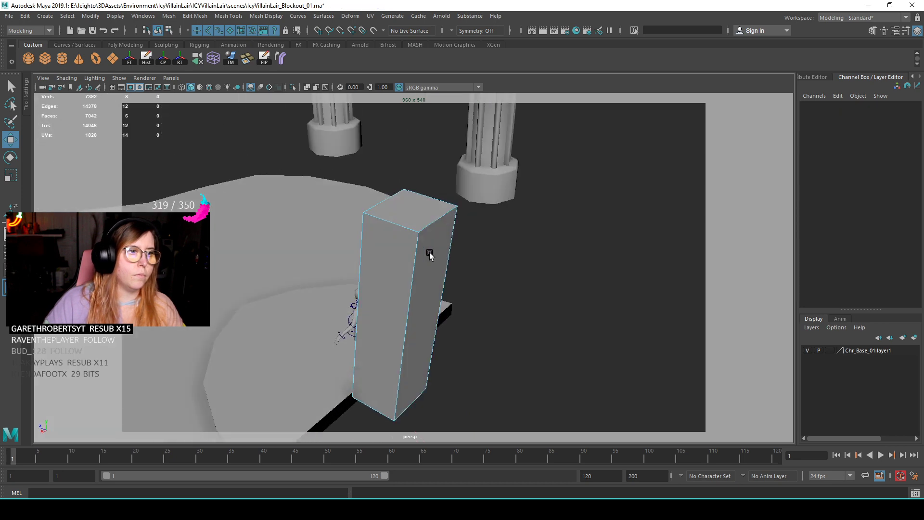
# - Extrude the tall block's rear face backward to add a section for the throne's backrest
pyautogui.press('F11')
pyautogui.click(436, 261)
pyautogui.hotkey('ctrl', 'e')
pyautogui.press('w')
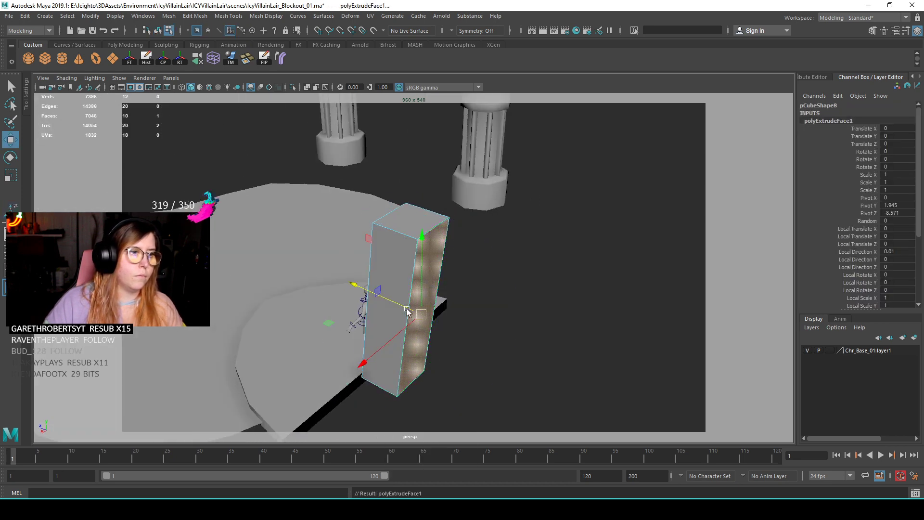
pyautogui.moveTo(391, 300); pyautogui.dragTo(405, 307)
# - Select the side faces on both sides of the block and extrude them outward to form armrest sections
pyautogui.click(455, 228)
pyautogui.keyDown('alt'); pyautogui.moveTo(448, 234); pyautogui.dragTo(398, 341, button='middle'); pyautogui.keyUp('alt')
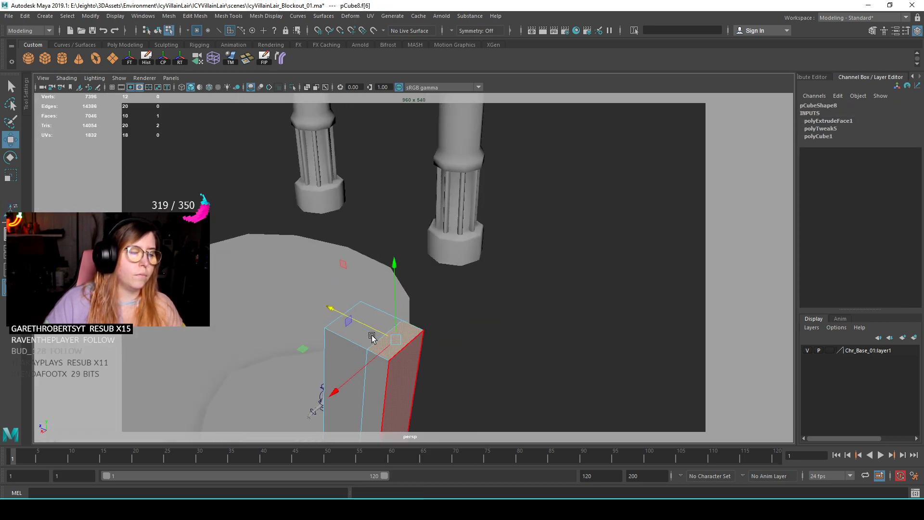
pyautogui.keyDown('alt'); pyautogui.moveTo(398, 340); pyautogui.dragTo(503, 311); pyautogui.keyUp('alt')
pyautogui.scroll(-5, 496, 316)
pyautogui.keyDown('alt'); pyautogui.moveTo(451, 304); pyautogui.dragTo(418, 292, button='middle'); pyautogui.keyUp('alt')
pyautogui.keyDown('alt'); pyautogui.moveTo(418, 294); pyautogui.dragTo(394, 289); pyautogui.keyUp('alt')
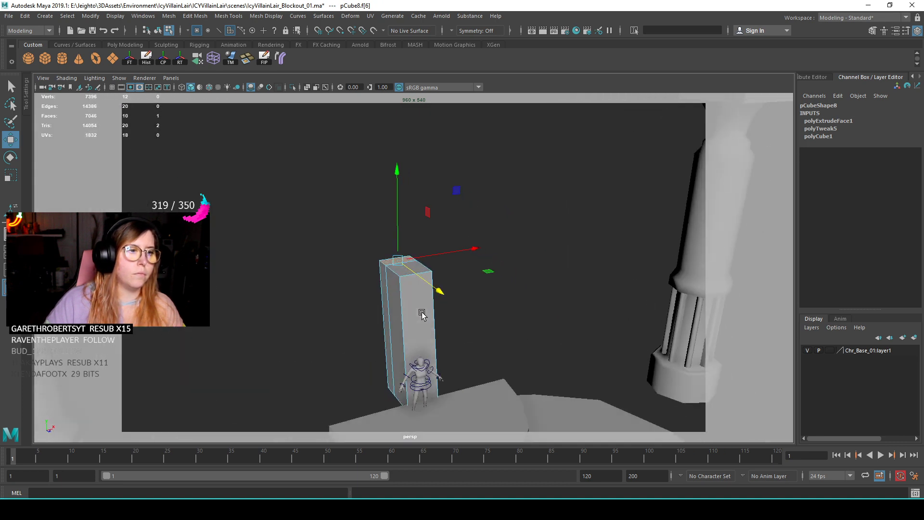
pyautogui.click(385, 291)
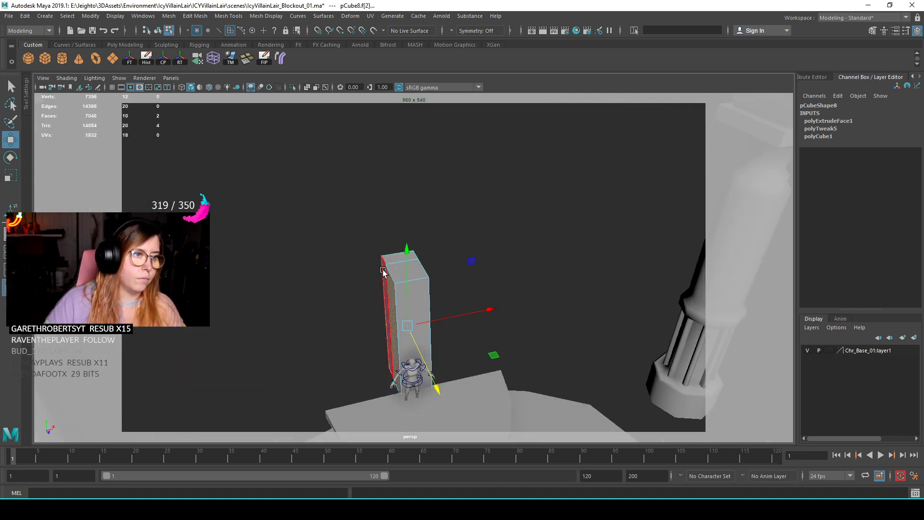
pyautogui.keyDown('alt'); pyautogui.moveTo(390, 294); pyautogui.dragTo(437, 277); pyautogui.keyUp('alt')
pyautogui.keyDown('shift'); pyautogui.click(455, 257); pyautogui.keyUp('shift')
pyautogui.keyDown('shift'); pyautogui.click(436, 265); pyautogui.keyUp('shift')
pyautogui.keyDown('alt'); pyautogui.moveTo(378, 310); pyautogui.dragTo(544, 298); pyautogui.keyUp('alt')
pyautogui.keyDown('shift'); pyautogui.click(395, 279); pyautogui.keyUp('shift')
pyautogui.scroll(-2, 474, 316)
pyautogui.hotkey('ctrl', 'e')
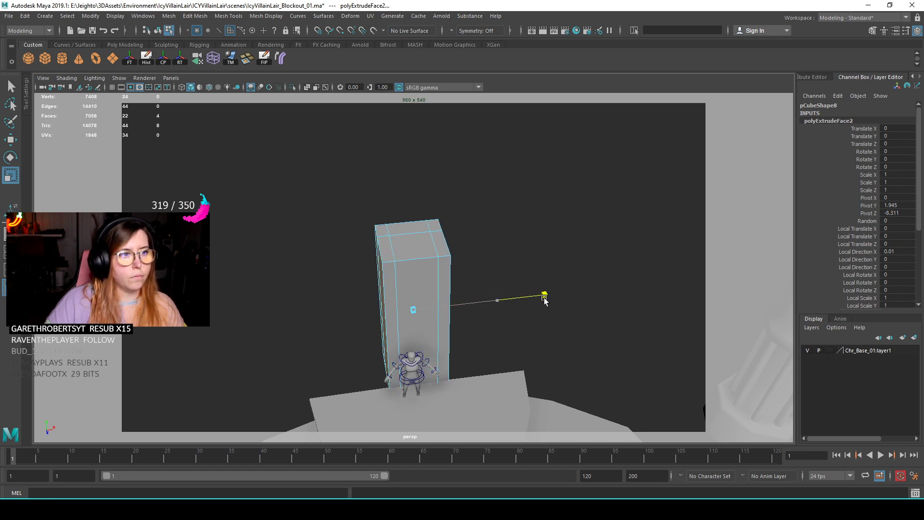
pyautogui.click(387, 240)
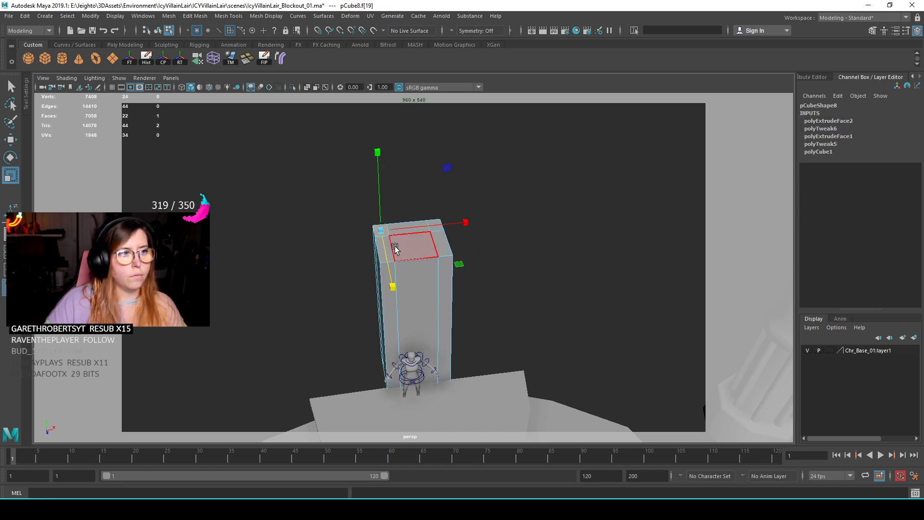
pyautogui.scroll(3, 399, 248)
pyautogui.keyDown('shift'); pyautogui.click(362, 220); pyautogui.keyUp('shift')
pyautogui.keyDown('shift'); pyautogui.click(462, 189); pyautogui.keyUp('shift')
pyautogui.keyDown('alt'); pyautogui.moveTo(443, 267); pyautogui.dragTo(453, 211); pyautogui.keyUp('alt')
pyautogui.keyDown('shift'); pyautogui.moveTo(447, 205); pyautogui.dragTo(448, 228, button='right'); pyautogui.keyUp('shift')
pyautogui.keyDown('alt'); pyautogui.moveTo(417, 198); pyautogui.dragTo(431, 244, button='middle'); pyautogui.keyUp('alt')
pyautogui.scroll(2, 455, 275)
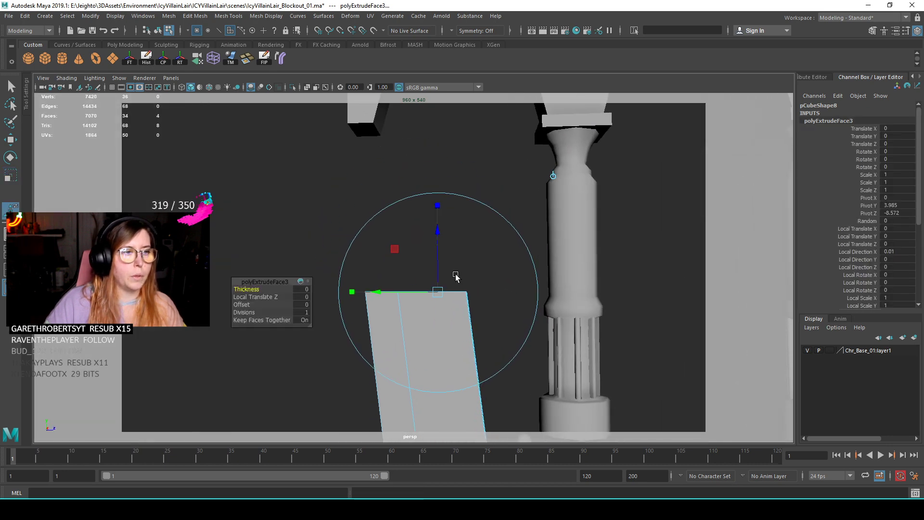
pyautogui.press('w')
pyautogui.keyDown('alt'); pyautogui.moveTo(476, 235); pyautogui.dragTo(475, 168); pyautogui.keyUp('alt')
pyautogui.keyDown('alt'); pyautogui.moveTo(548, 262); pyautogui.dragTo(392, 284); pyautogui.keyUp('alt')
pyautogui.hotkey('ctrl', 'z')
# - Extrude the five top faces around the seat upward by 0.836 to form the armrests and back
pyautogui.click(408, 254)
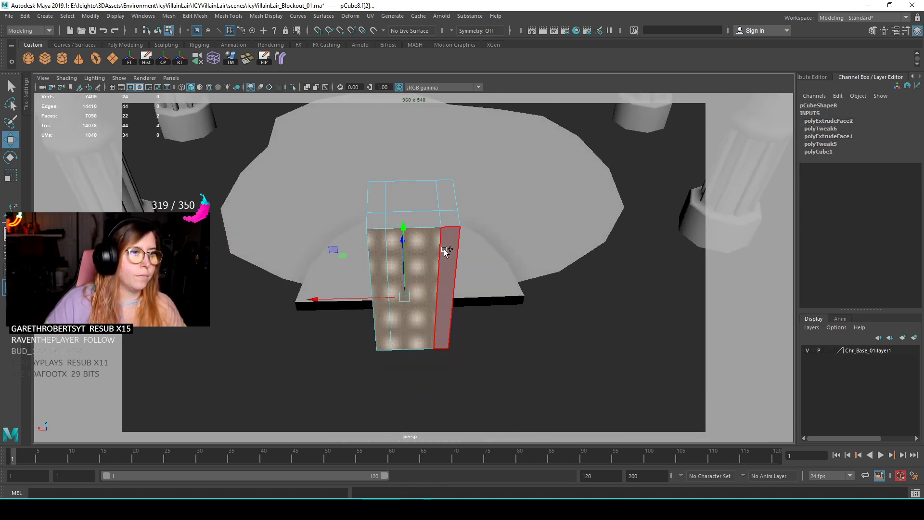
pyautogui.keyDown('alt'); pyautogui.moveTo(324, 246); pyautogui.dragTo(383, 248); pyautogui.keyUp('alt')
pyautogui.click(363, 233)
pyautogui.keyDown('shift'); pyautogui.click(415, 225); pyautogui.keyUp('shift')
pyautogui.keyDown('shift'); pyautogui.click(437, 210); pyautogui.keyUp('shift')
pyautogui.keyDown('shift'); pyautogui.click(423, 192); pyautogui.keyUp('shift')
pyautogui.keyDown('shift'); pyautogui.moveTo(427, 192); pyautogui.dragTo(429, 219, button='right'); pyautogui.keyUp('shift')
pyautogui.keyDown('alt'); pyautogui.moveTo(428, 219); pyautogui.dragTo(456, 187); pyautogui.keyUp('alt')
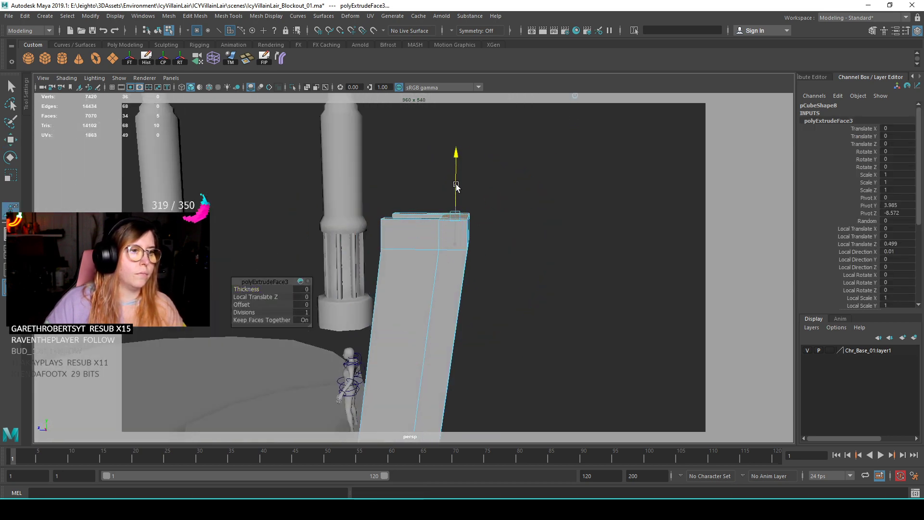
pyautogui.keyDown('alt'); pyautogui.moveTo(388, 207); pyautogui.dragTo(496, 237); pyautogui.keyUp('alt')
pyautogui.keyDown('alt'); pyautogui.moveTo(496, 237); pyautogui.dragTo(455, 284, button='right'); pyautogui.keyUp('alt')
pyautogui.scroll(5, 455, 285)
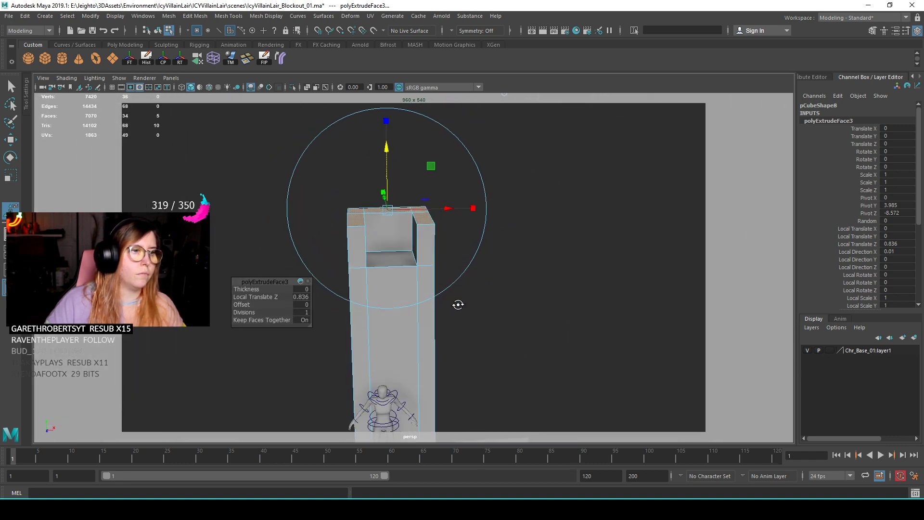
# - Extrude the three rear top faces upward by 4.583 to form the throne's tall backrest
pyautogui.keyDown('alt'); pyautogui.moveTo(437, 244); pyautogui.dragTo(422, 130); pyautogui.keyUp('alt')
pyautogui.hotkey('ctrl', 'e')
pyautogui.scroll(-5, 446, 275)
pyautogui.keyDown('alt'); pyautogui.moveTo(427, 232); pyautogui.dragTo(562, 223); pyautogui.keyUp('alt')
pyautogui.scroll(-5, 423, 254)
pyautogui.scroll(4, 410, 245)
pyautogui.press('w')
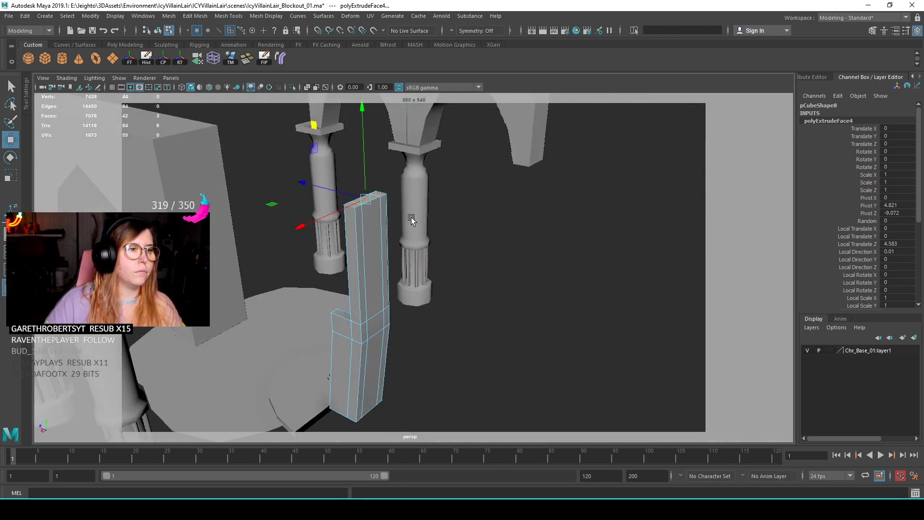
# - Move the top faces of the backrest backward so that it leans away from the seat
pyautogui.moveTo(349, 197); pyautogui.dragTo(369, 277)
pyautogui.keyDown('alt'); pyautogui.moveTo(369, 277); pyautogui.dragTo(370, 247, button='middle'); pyautogui.keyUp('alt')
pyautogui.keyDown('alt'); pyautogui.moveTo(421, 268); pyautogui.dragTo(397, 272); pyautogui.keyUp('alt')
pyautogui.scroll(4, 385, 263)
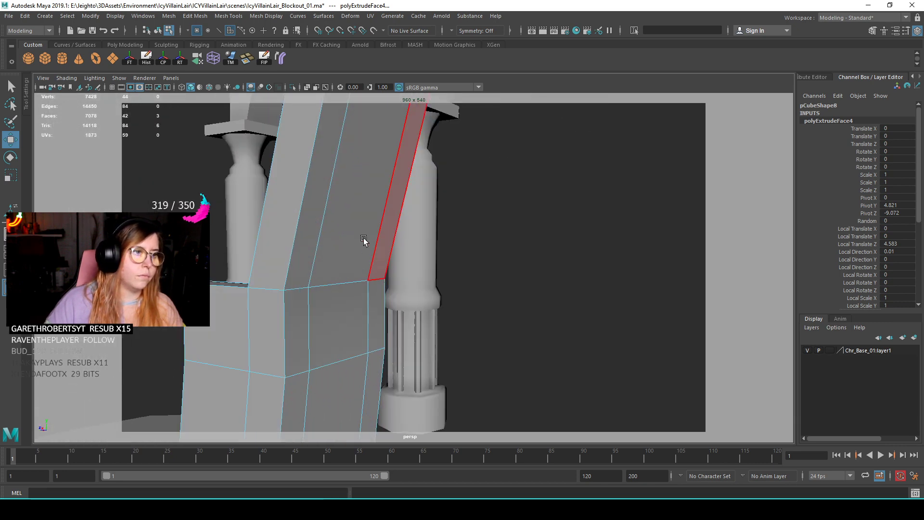
# - Widen the top end of the backrest so it flares outward above the armrests
pyautogui.moveTo(361, 250); pyautogui.dragTo(312, 247, button='right')
pyautogui.keyDown('alt'); pyautogui.moveTo(312, 247); pyautogui.dragTo(345, 262); pyautogui.keyUp('alt')
pyautogui.moveTo(410, 299); pyautogui.dragTo(411, 301)
pyautogui.keyDown('alt'); pyautogui.moveTo(412, 301); pyautogui.dragTo(415, 287); pyautogui.keyUp('alt')
pyautogui.moveTo(335, 277); pyautogui.dragTo(383, 281)
pyautogui.moveTo(460, 196); pyautogui.dragTo(460, 197)
pyautogui.keyDown('alt'); pyautogui.moveTo(460, 196); pyautogui.dragTo(614, 279); pyautogui.keyUp('alt')
pyautogui.keyDown('alt'); pyautogui.moveTo(615, 279); pyautogui.dragTo(462, 257); pyautogui.keyUp('alt')
pyautogui.press('w')
pyautogui.scroll(3, 463, 269)
pyautogui.hotkey('ctrl', 'z')
pyautogui.keyDown('alt'); pyautogui.moveTo(396, 192); pyautogui.dragTo(446, 251, button='middle'); pyautogui.keyUp('alt')
pyautogui.scroll(4, 445, 252)
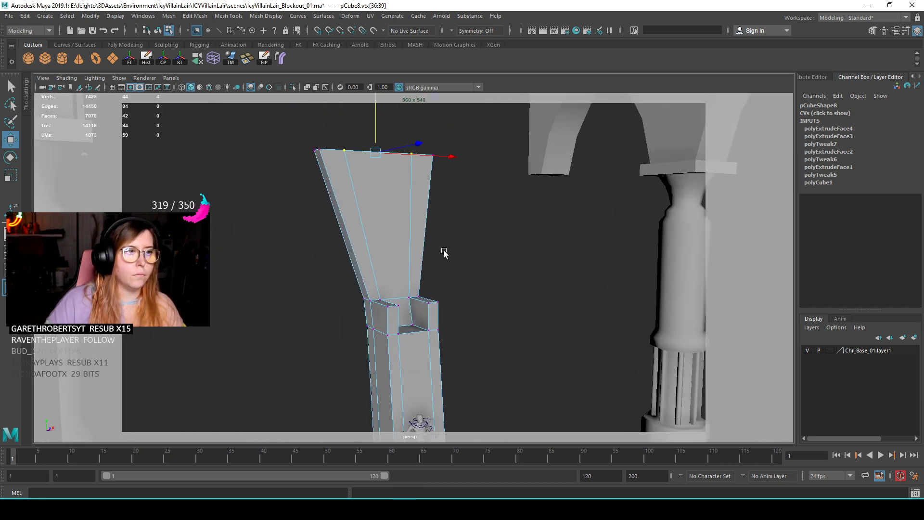
# - Bevel the two outer top corner edges of the backrest with a fraction of 0.2
pyautogui.keyDown('alt'); pyautogui.moveTo(446, 251); pyautogui.dragTo(421, 271); pyautogui.keyUp('alt')
pyautogui.moveTo(283, 144); pyautogui.dragTo(321, 173)
pyautogui.keyDown('alt'); pyautogui.moveTo(321, 172); pyautogui.dragTo(339, 231, button='middle'); pyautogui.keyUp('alt')
pyautogui.keyDown('alt'); pyautogui.moveTo(339, 232); pyautogui.dragTo(362, 236); pyautogui.keyUp('alt')
pyautogui.scroll(3, 402, 212)
pyautogui.press('F10')
pyautogui.click(355, 157)
pyautogui.keyDown('alt'); pyautogui.moveTo(536, 229); pyautogui.dragTo(478, 288); pyautogui.keyUp('alt')
pyautogui.scroll(-5, 577, 315)
pyautogui.scroll(3, 476, 287)
pyautogui.keyDown('shift'); pyautogui.click(438, 259); pyautogui.keyUp('shift')
pyautogui.keyDown('alt'); pyautogui.moveTo(435, 263); pyautogui.dragTo(348, 274); pyautogui.keyUp('alt')
pyautogui.keyDown('shift'); pyautogui.rightClick(318, 203); pyautogui.keyUp('shift')
pyautogui.keyDown('shift'); pyautogui.moveTo(318, 209); pyautogui.dragTo(378, 211, button='right'); pyautogui.keyUp('shift')
pyautogui.scroll(-3, 383, 257)
pyautogui.keyDown('alt'); pyautogui.moveTo(383, 260); pyautogui.dragTo(460, 223); pyautogui.keyUp('alt')
pyautogui.scroll(3, 325, 197)
pyautogui.keyDown('alt'); pyautogui.moveTo(324, 196); pyautogui.dragTo(352, 182); pyautogui.keyUp('alt')
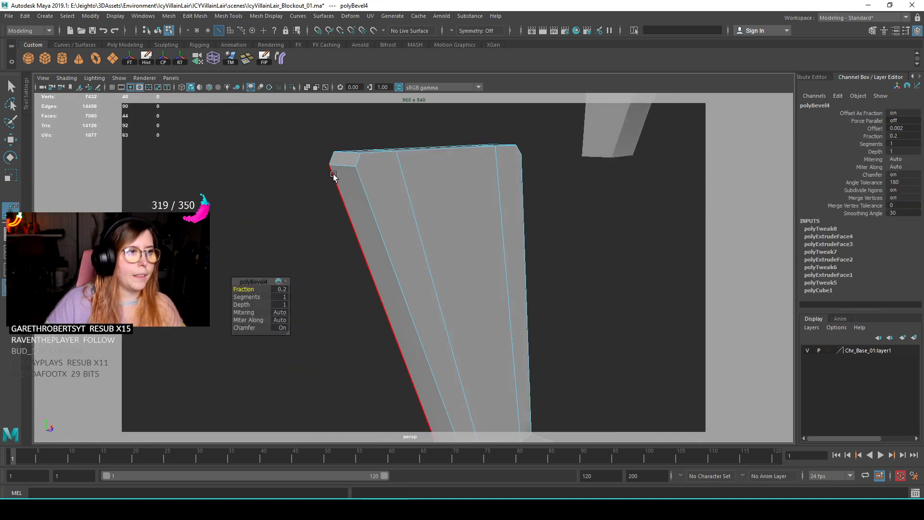
# - Move the outer bevel edges at both top corners of the backrest downward to enlarge the chamfers
pyautogui.click(340, 166)
pyautogui.keyDown('alt'); pyautogui.moveTo(534, 225); pyautogui.dragTo(469, 212); pyautogui.keyUp('alt')
pyautogui.keyDown('shift'); pyautogui.click(453, 191); pyautogui.keyUp('shift')
pyautogui.scroll(-5, 433, 212)
pyautogui.keyDown('alt'); pyautogui.moveTo(398, 241); pyautogui.dragTo(443, 213); pyautogui.keyUp('alt')
pyautogui.scroll(3, 388, 151)
pyautogui.keyDown('alt'); pyautogui.moveTo(388, 150); pyautogui.dragTo(459, 203); pyautogui.keyUp('alt')
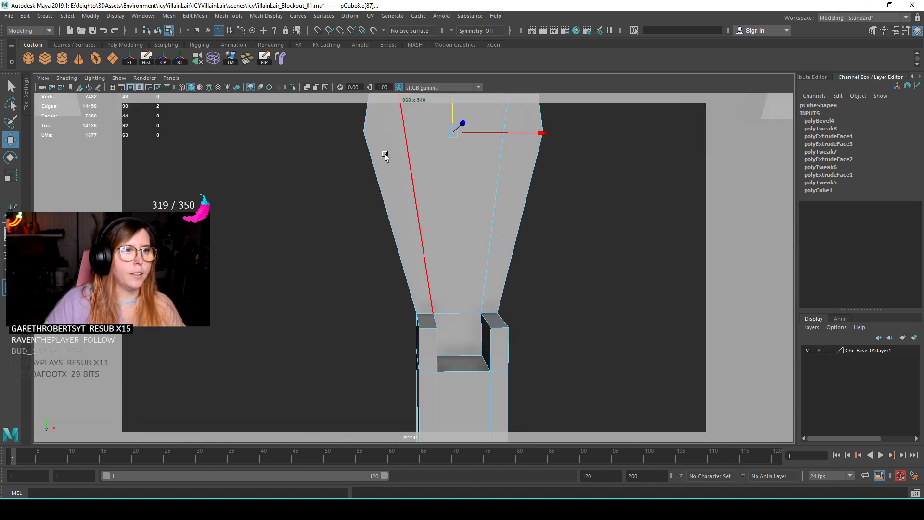
pyautogui.keyDown('alt'); pyautogui.moveTo(404, 218); pyautogui.dragTo(343, 208); pyautogui.keyUp('alt')
pyautogui.click(319, 191)
pyautogui.keyDown('alt'); pyautogui.moveTo(577, 201); pyautogui.dragTo(457, 226); pyautogui.keyUp('alt')
# - Raise the middle top edges of the backrest and adjust their width to form an angular crown
pyautogui.keyDown('shift'); pyautogui.click(454, 230); pyautogui.keyUp('shift')
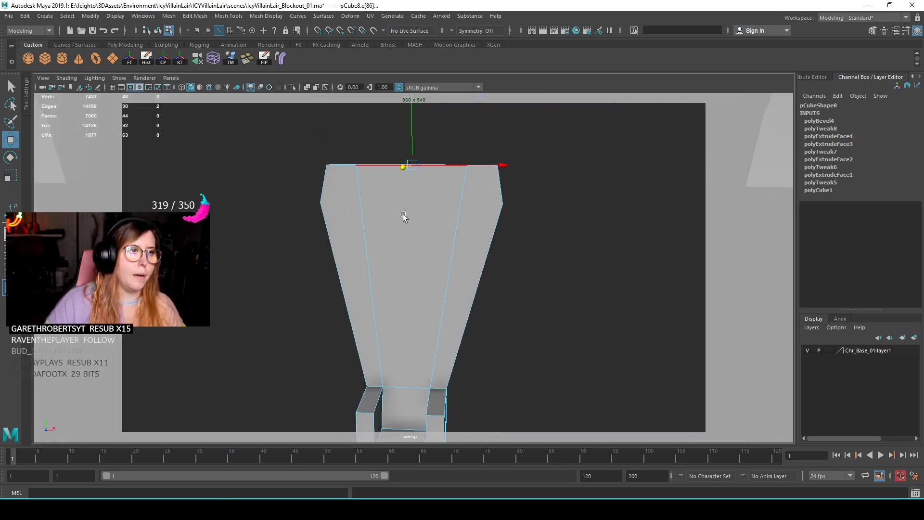
pyautogui.keyDown('alt'); pyautogui.moveTo(397, 191); pyautogui.dragTo(435, 203); pyautogui.keyUp('alt')
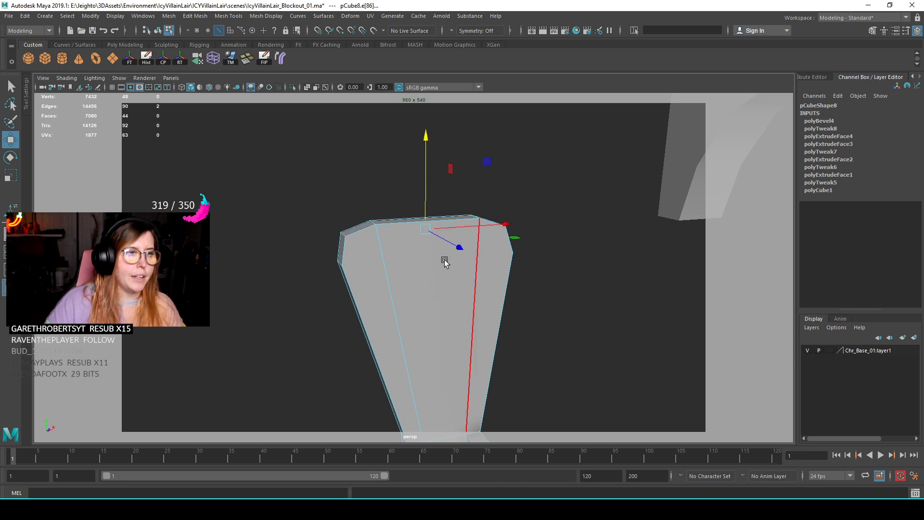
pyautogui.scroll(2, 447, 259)
pyautogui.click(426, 194)
pyautogui.keyDown('alt'); pyautogui.moveTo(461, 213); pyautogui.dragTo(518, 233); pyautogui.keyUp('alt')
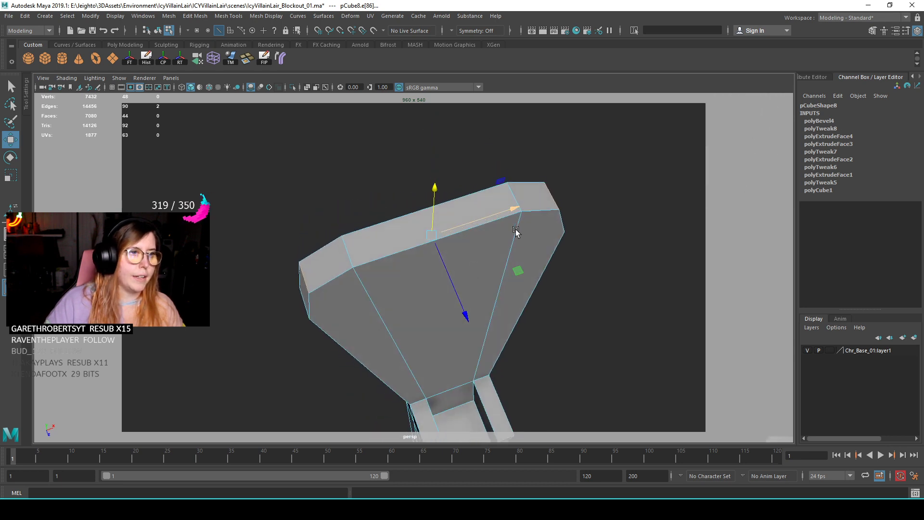
pyautogui.keyDown('alt'); pyautogui.moveTo(490, 273); pyautogui.dragTo(447, 315); pyautogui.keyUp('alt')
pyautogui.scroll(-4, 448, 329)
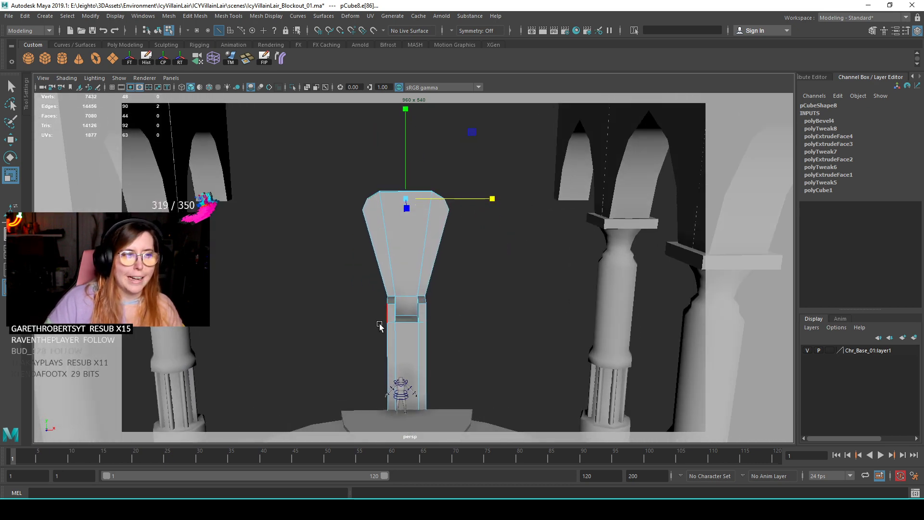
pyautogui.scroll(3, 429, 295)
pyautogui.click(443, 242)
pyautogui.moveTo(417, 128); pyautogui.dragTo(465, 114, button='right')
pyautogui.click(499, 234)
pyautogui.scroll(-5, 410, 206)
pyautogui.scroll(5, 405, 178)
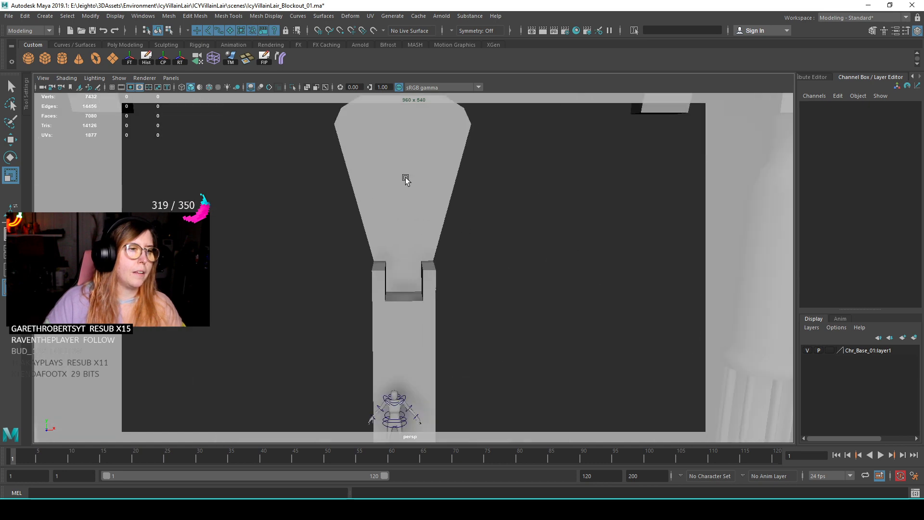
# - Select edges at the top of the throne's backrest and shift them along the depth axis
pyautogui.click(405, 179)
pyautogui.keyDown('alt'); pyautogui.moveTo(374, 144); pyautogui.dragTo(377, 221, button='middle'); pyautogui.keyUp('alt')
pyautogui.scroll(3, 378, 222)
pyautogui.keyDown('alt'); pyautogui.moveTo(378, 221); pyautogui.dragTo(425, 246); pyautogui.keyUp('alt')
pyautogui.scroll(3, 408, 197)
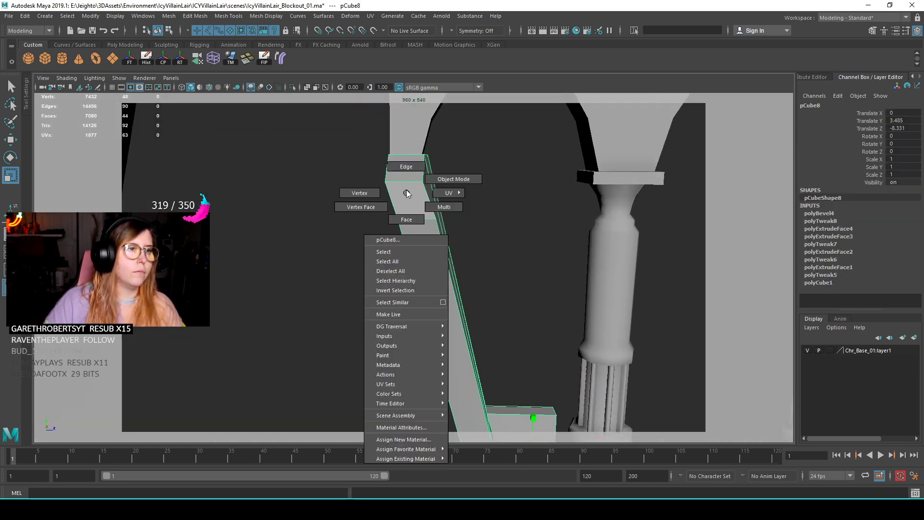
pyautogui.moveTo(406, 193); pyautogui.dragTo(405, 179, button='right')
pyautogui.keyDown('alt'); pyautogui.moveTo(406, 182); pyautogui.dragTo(474, 223); pyautogui.keyUp('alt')
pyautogui.keyDown('alt'); pyautogui.moveTo(424, 210); pyautogui.dragTo(421, 222); pyautogui.keyUp('alt')
pyautogui.press('w')
pyautogui.keyDown('alt'); pyautogui.moveTo(417, 175); pyautogui.dragTo(384, 175); pyautogui.keyUp('alt')
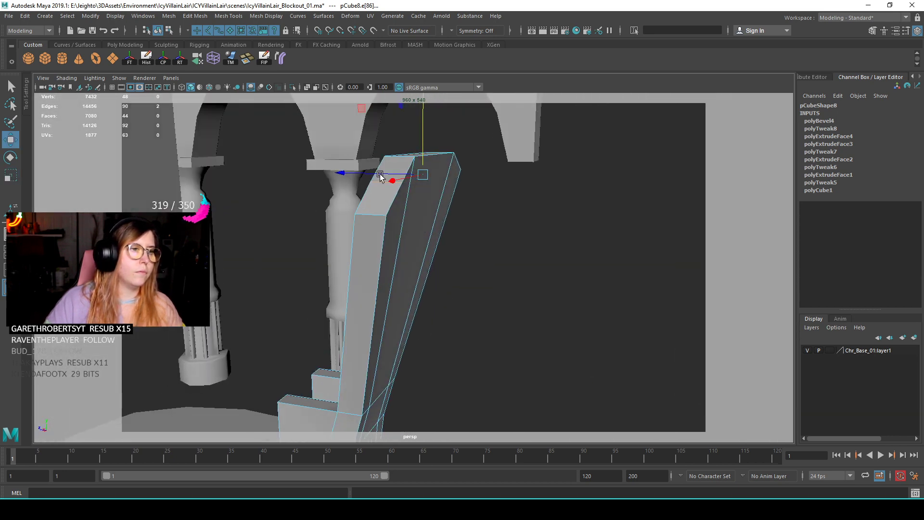
pyautogui.keyDown('alt'); pyautogui.moveTo(339, 201); pyautogui.dragTo(435, 186); pyautogui.keyUp('alt')
# - Examine the throne's backrest, seat and armrests from several angles against the character
pyautogui.click(554, 207)
pyautogui.keyDown('alt'); pyautogui.moveTo(555, 207); pyautogui.dragTo(491, 248, button='right'); pyautogui.keyUp('alt')
pyautogui.keyDown('alt'); pyautogui.moveTo(491, 248); pyautogui.dragTo(469, 254); pyautogui.keyUp('alt')
pyautogui.keyDown('alt'); pyautogui.moveTo(468, 254); pyautogui.dragTo(482, 257, button='right'); pyautogui.keyUp('alt')
pyautogui.keyDown('alt'); pyautogui.moveTo(482, 258); pyautogui.dragTo(504, 264, button='middle'); pyautogui.keyUp('alt')
pyautogui.moveTo(504, 264)
pyautogui.keyDown('alt'); pyautogui.mouseDown()
pyautogui.moveTo(518, 268)
pyautogui.moveTo(489, 263)
pyautogui.mouseUp(); pyautogui.keyUp('alt')
pyautogui.keyDown('alt'); pyautogui.moveTo(300, 263); pyautogui.dragTo(376, 202, button='middle'); pyautogui.keyUp('alt')
pyautogui.keyDown('alt'); pyautogui.moveTo(375, 202); pyautogui.dragTo(483, 219, button='right'); pyautogui.keyUp('alt')
pyautogui.keyDown('alt'); pyautogui.moveTo(484, 219); pyautogui.dragTo(456, 264, button='middle'); pyautogui.keyUp('alt')
pyautogui.click(376, 239)
pyautogui.keyDown('alt'); pyautogui.moveTo(426, 260); pyautogui.dragTo(472, 283, button='right'); pyautogui.keyUp('alt')
pyautogui.keyDown('alt'); pyautogui.moveTo(472, 282); pyautogui.dragTo(412, 277); pyautogui.keyUp('alt')
pyautogui.keyDown('alt'); pyautogui.moveTo(411, 278); pyautogui.dragTo(474, 270, button='middle'); pyautogui.keyUp('alt')
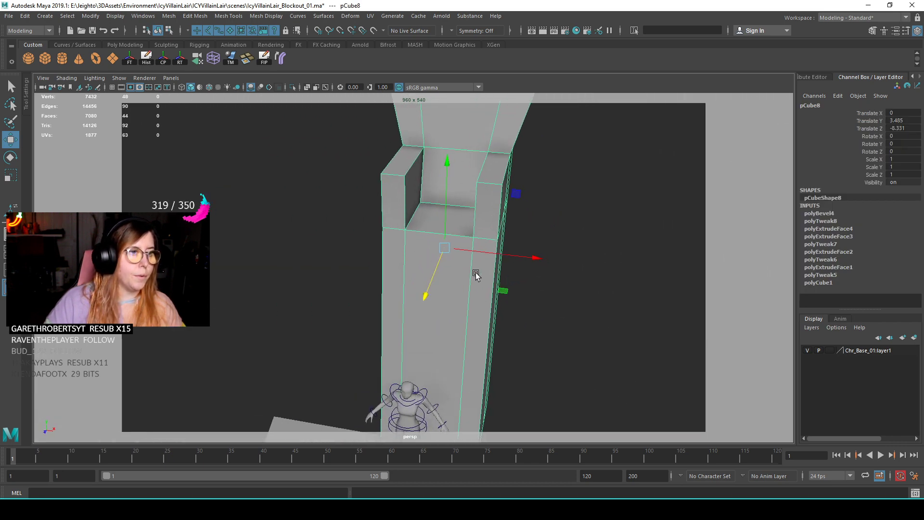
# - Try scaling the throne uniformly to 0.716 and lowering it to Translate Y 2.631
pyautogui.scroll(-6, 469, 284)
pyautogui.scroll(4, 482, 290)
pyautogui.keyDown('alt'); pyautogui.moveTo(462, 295); pyautogui.dragTo(387, 263); pyautogui.keyUp('alt')
pyautogui.scroll(-5, 479, 289)
pyautogui.scroll(5, 384, 275)
pyautogui.scroll(-3, 387, 264)
pyautogui.scroll(-4, 465, 287)
pyautogui.keyDown('alt'); pyautogui.moveTo(466, 291); pyautogui.dragTo(503, 291); pyautogui.keyUp('alt')
pyautogui.keyDown('alt'); pyautogui.moveTo(422, 277); pyautogui.dragTo(455, 279, button='middle'); pyautogui.keyUp('alt')
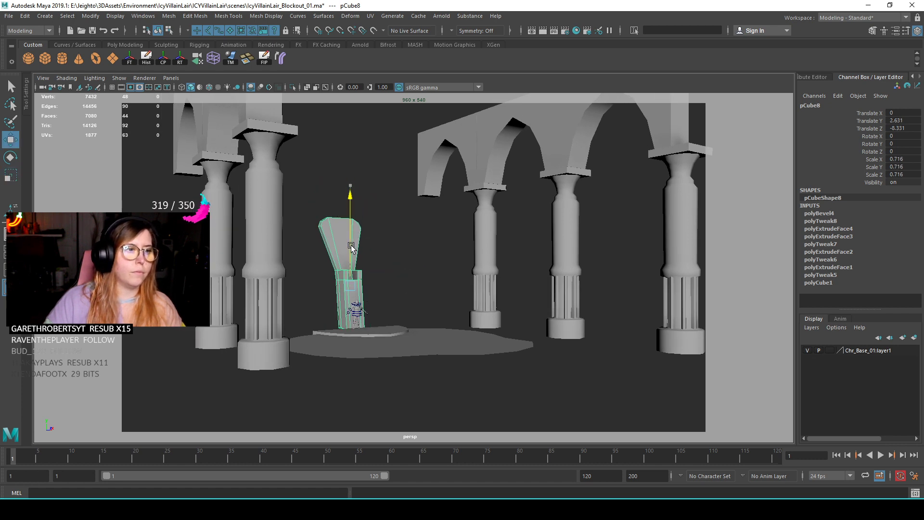
pyautogui.click(414, 260)
pyautogui.scroll(-3, 414, 282)
pyautogui.scroll(4, 475, 296)
pyautogui.moveTo(474, 296)
pyautogui.keyDown('alt'); pyautogui.mouseDown()
pyautogui.moveTo(435, 301)
pyautogui.moveTo(487, 284)
pyautogui.mouseUp(); pyautogui.keyUp('alt')
pyautogui.scroll(-4, 486, 284)
pyautogui.scroll(3, 540, 327)
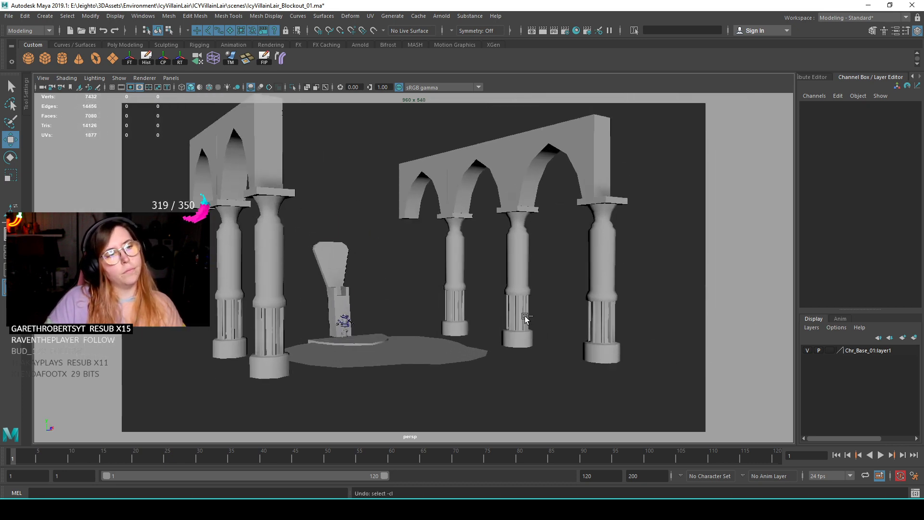
pyautogui.hotkey('ctrl', 'z')
# - Frame the throne between the arcades, duplicate the perspective camera and name the copy renderCamera
pyautogui.keyDown('alt'); pyautogui.moveTo(390, 298); pyautogui.dragTo(407, 283); pyautogui.keyUp('alt')
pyautogui.keyDown('alt'); pyautogui.moveTo(427, 275); pyautogui.dragTo(437, 290, button='middle'); pyautogui.keyUp('alt')
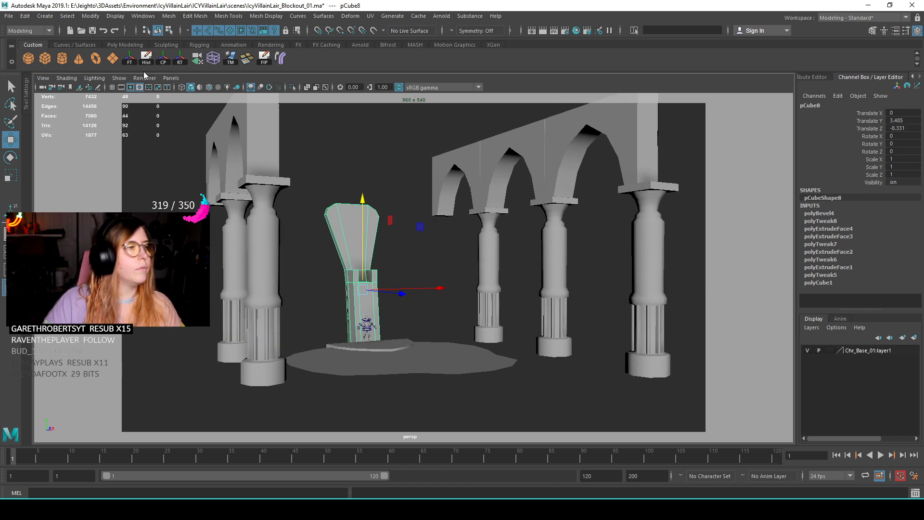
pyautogui.click(171, 78)
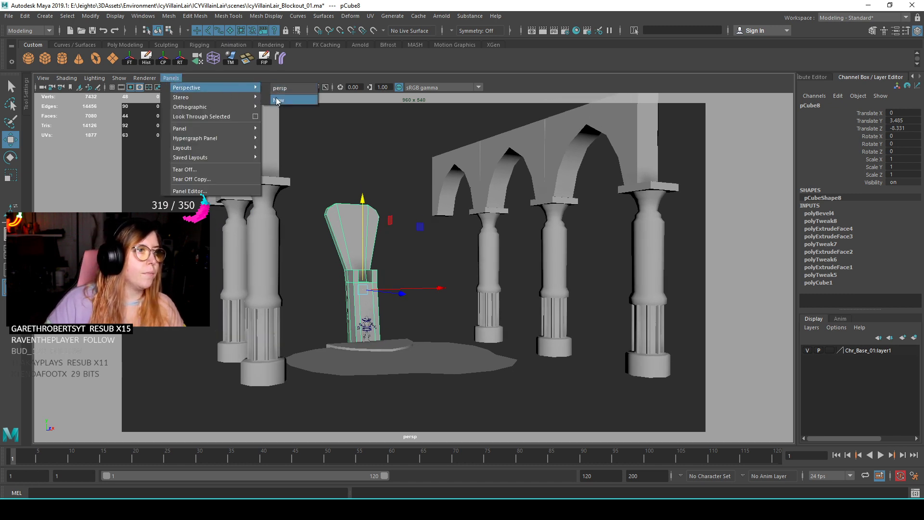
pyautogui.click(43, 78)
pyautogui.click(60, 93)
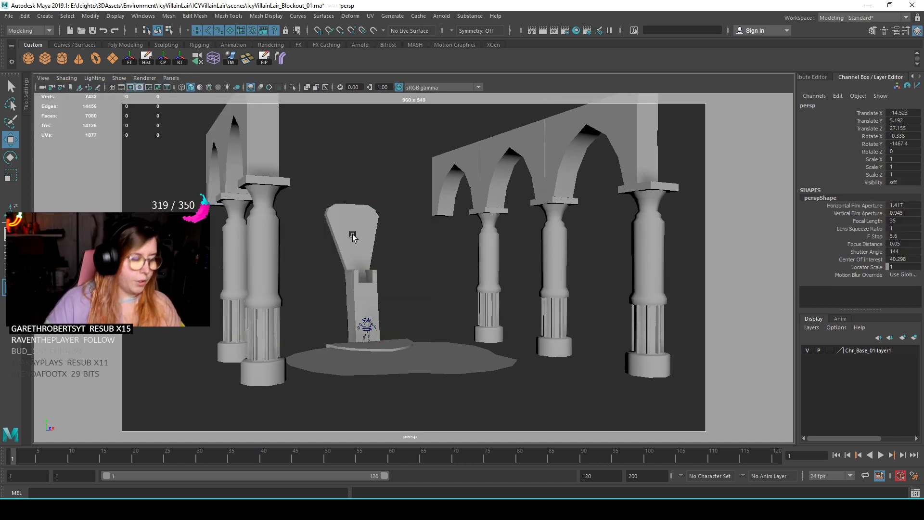
pyautogui.hotkey('ctrl', 'd')
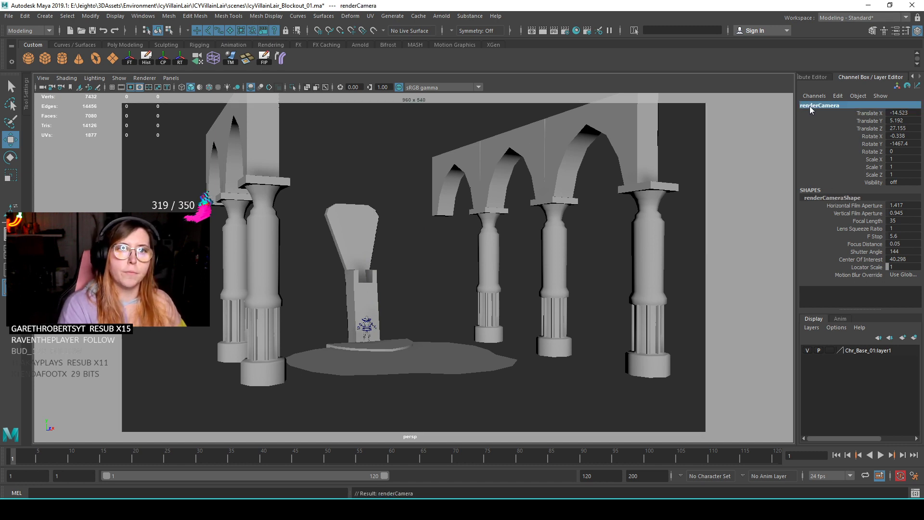
# - Look through renderCamera and reframe it on the throne between the arcades, at about Translate -11.997, 7.246, 25.884
pyautogui.click(177, 80)
pyautogui.moveTo(247, 88)
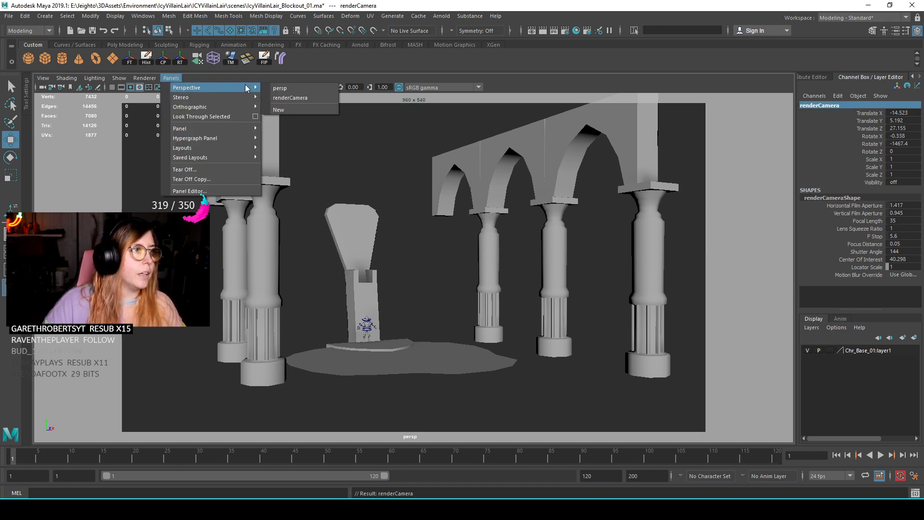
pyautogui.click(283, 98)
pyautogui.keyDown('alt'); pyautogui.moveTo(416, 232); pyautogui.dragTo(397, 240, button='middle'); pyautogui.keyUp('alt')
pyautogui.keyDown('alt'); pyautogui.moveTo(397, 240); pyautogui.dragTo(409, 232); pyautogui.keyUp('alt')
pyautogui.keyDown('alt'); pyautogui.moveTo(435, 220); pyautogui.dragTo(443, 240, button='middle'); pyautogui.keyUp('alt')
pyautogui.moveTo(443, 241)
pyautogui.keyDown('alt'); pyautogui.mouseDown(button='right')
pyautogui.moveTo(420, 244)
pyautogui.moveTo(458, 248)
pyautogui.mouseUp(button='right'); pyautogui.keyUp('alt')
pyautogui.keyDown('alt'); pyautogui.moveTo(458, 248); pyautogui.dragTo(462, 245); pyautogui.keyUp('alt')
pyautogui.keyDown('alt'); pyautogui.moveTo(472, 250); pyautogui.dragTo(432, 252, button='right'); pyautogui.keyUp('alt')
pyautogui.keyDown('alt'); pyautogui.moveTo(432, 253); pyautogui.dragTo(429, 229); pyautogui.keyUp('alt')
pyautogui.moveTo(429, 229)
pyautogui.keyDown('alt'); pyautogui.mouseDown(button='right')
pyautogui.moveTo(443, 236)
pyautogui.moveTo(378, 221)
pyautogui.moveTo(458, 268)
pyautogui.moveTo(437, 242)
pyautogui.mouseUp(button='right'); pyautogui.keyUp('alt')
pyautogui.keyDown('alt'); pyautogui.moveTo(437, 242); pyautogui.dragTo(438, 266); pyautogui.keyUp('alt')
pyautogui.keyDown('alt'); pyautogui.moveTo(457, 251); pyautogui.dragTo(448, 229, button='right'); pyautogui.keyUp('alt')
pyautogui.keyDown('alt'); pyautogui.moveTo(448, 229); pyautogui.dragTo(444, 247, button='middle'); pyautogui.keyUp('alt')
pyautogui.moveTo(444, 248)
pyautogui.keyDown('alt'); pyautogui.mouseDown()
pyautogui.moveTo(436, 233)
pyautogui.moveTo(435, 260)
pyautogui.moveTo(423, 258)
pyautogui.moveTo(435, 220)
pyautogui.moveTo(455, 246)
pyautogui.moveTo(439, 237)
pyautogui.mouseUp(); pyautogui.keyUp('alt')
pyautogui.keyDown('alt'); pyautogui.moveTo(439, 237); pyautogui.dragTo(438, 239, button='middle'); pyautogui.keyUp('alt')
pyautogui.keyDown('alt'); pyautogui.moveTo(438, 239); pyautogui.dragTo(445, 251); pyautogui.keyUp('alt')
pyautogui.keyDown('alt'); pyautogui.moveTo(447, 250); pyautogui.dragTo(447, 252, button='middle'); pyautogui.keyUp('alt')
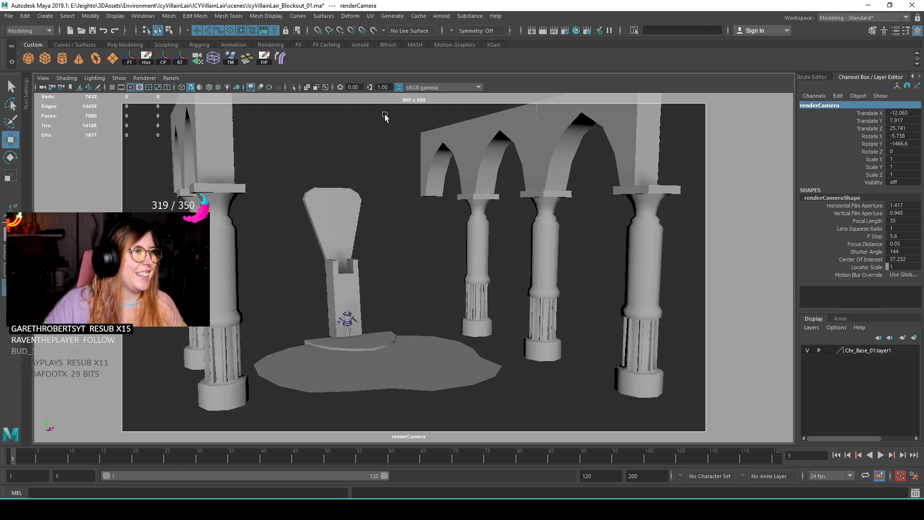
pyautogui.moveTo(498, 250)
pyautogui.keyDown('alt'); pyautogui.mouseDown()
pyautogui.moveTo(499, 241)
pyautogui.moveTo(483, 243)
pyautogui.moveTo(495, 252)
pyautogui.mouseUp(); pyautogui.keyUp('alt')
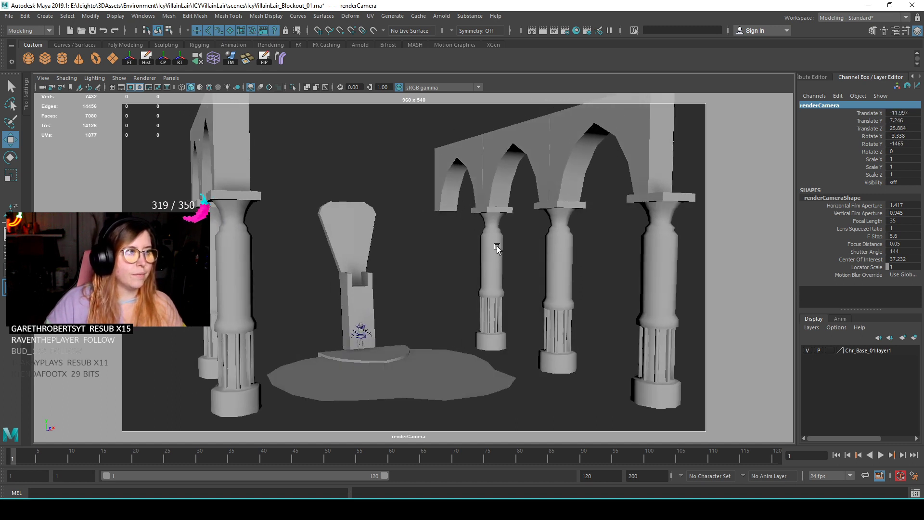
# - Lock all of renderCamera's translate, rotate, scale and visibility channels
pyautogui.moveTo(873, 114); pyautogui.dragTo(866, 183)
pyautogui.rightClick(866, 154)
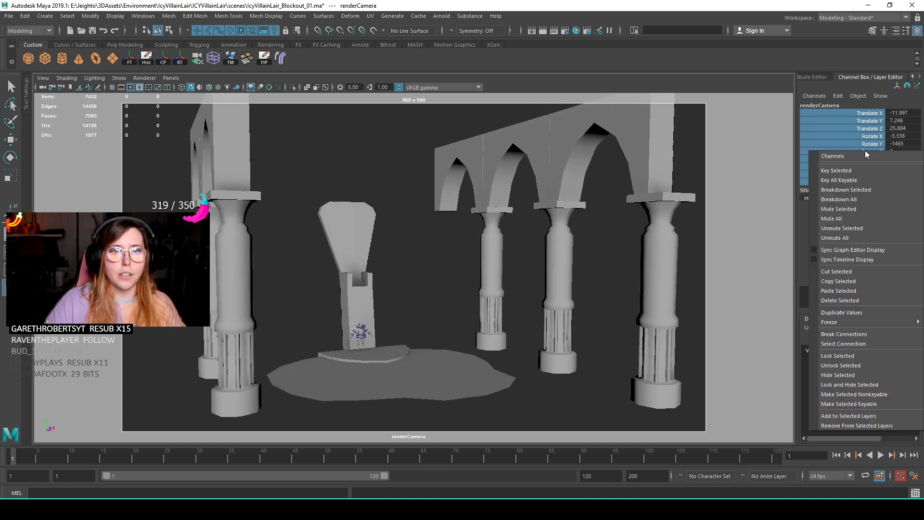
pyautogui.click(837, 357)
pyautogui.press('w')
pyautogui.click(602, 285)
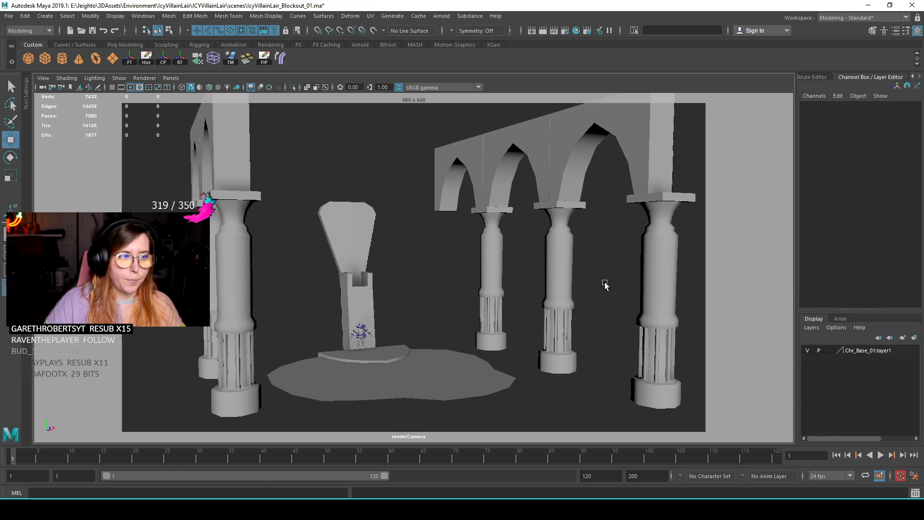
# - Switch the viewport to the persp camera and look at the throne and platform from the front
pyautogui.click(171, 78)
pyautogui.moveTo(185, 91)
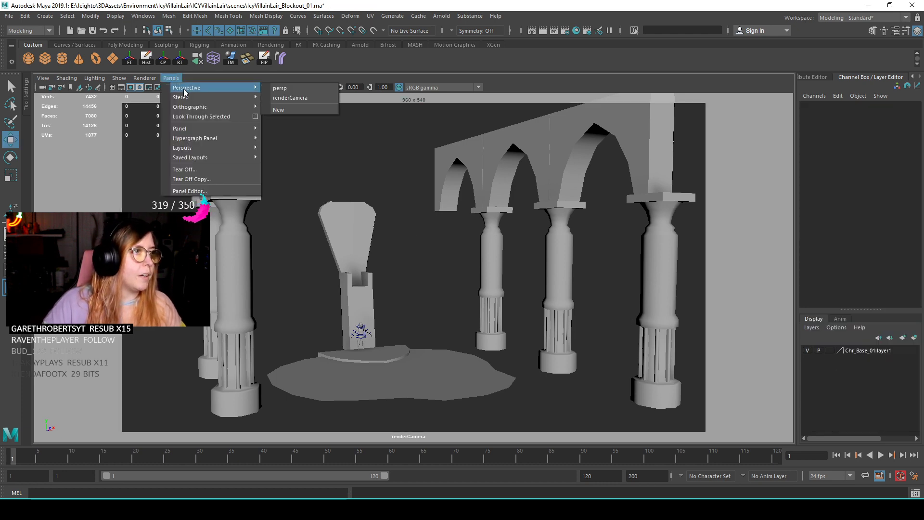
pyautogui.click(289, 89)
pyautogui.moveTo(438, 315)
pyautogui.keyDown('alt'); pyautogui.mouseDown()
pyautogui.moveTo(397, 337)
pyautogui.moveTo(443, 311)
pyautogui.mouseUp(); pyautogui.keyUp('alt')
pyautogui.scroll(1, 444, 311)
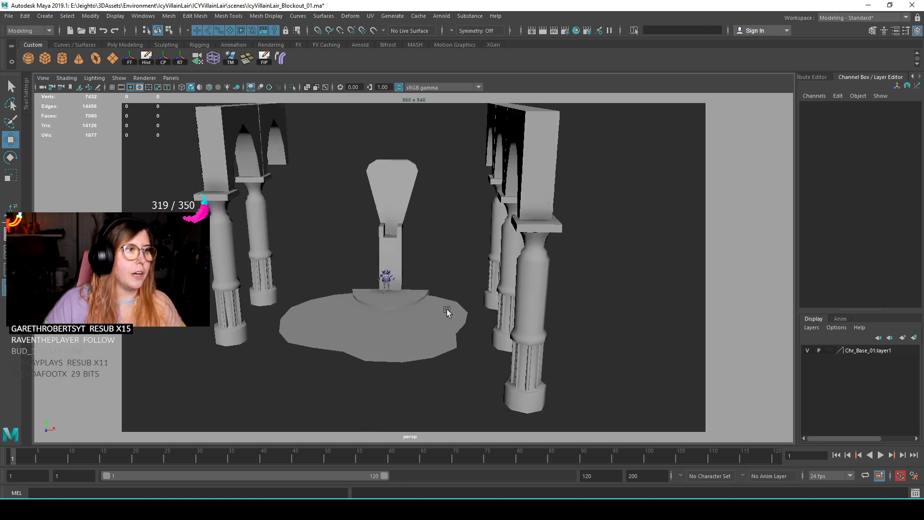
pyautogui.scroll(2, 278, 171)
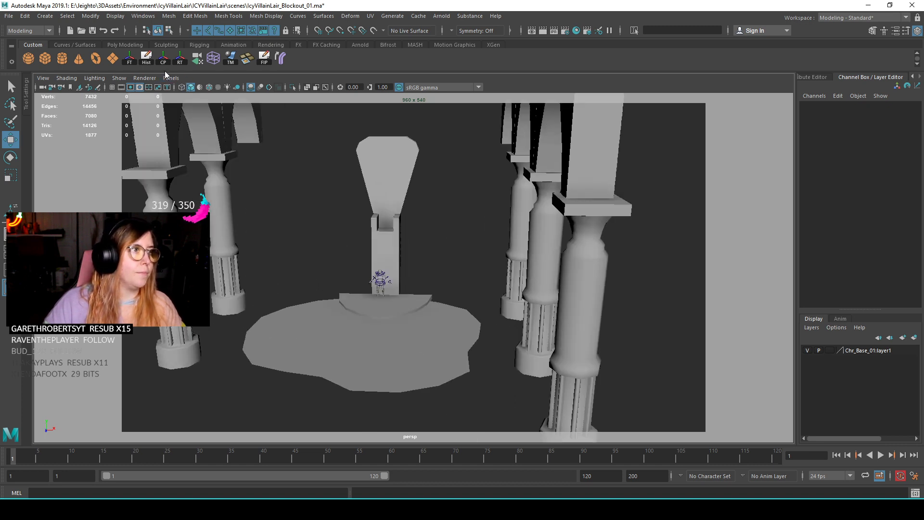
# - Tear off a renderCamera view as a floating window and shrink it over the side view
pyautogui.click(169, 77)
pyautogui.moveTo(185, 88)
pyautogui.click(291, 96)
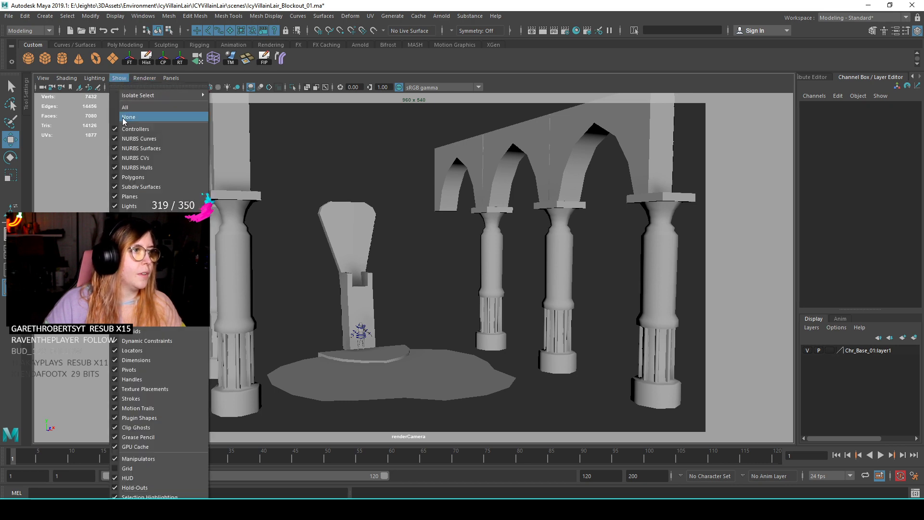
pyautogui.moveTo(171, 77)
pyautogui.moveTo(189, 107)
pyautogui.click(281, 124)
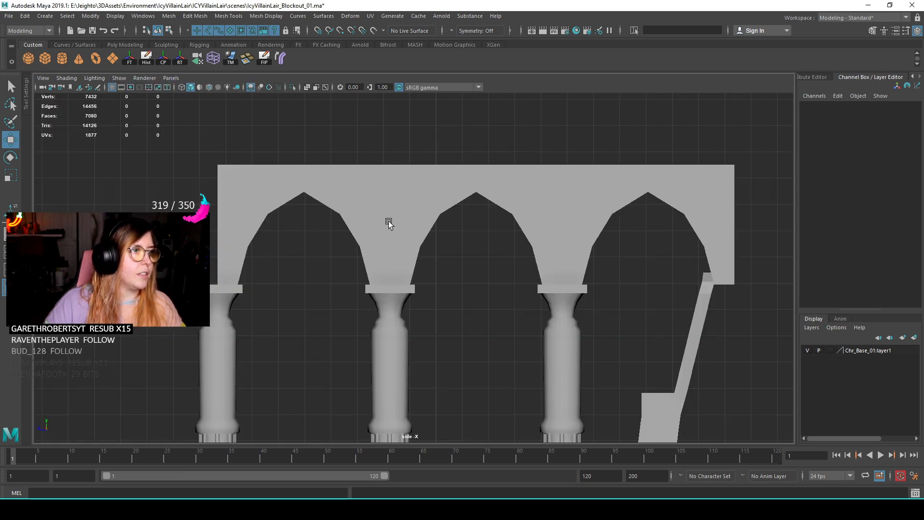
pyautogui.moveTo(923, 145); pyautogui.dragTo(502, 78)
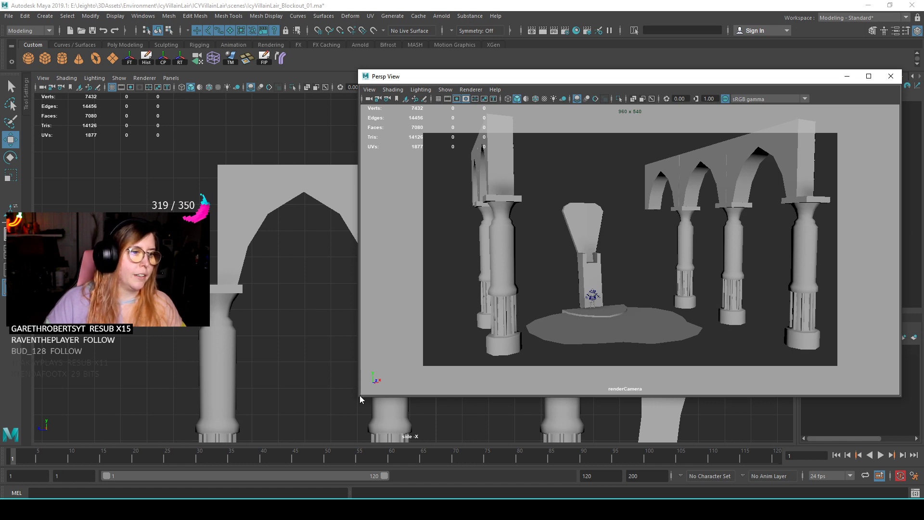
pyautogui.moveTo(359, 396); pyautogui.dragTo(494, 291)
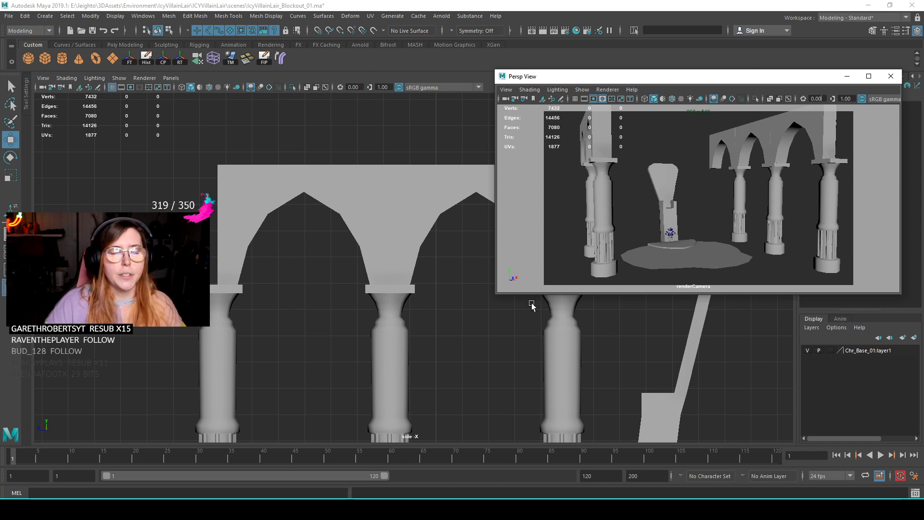
# - Return the main viewport to the perspective view and minimize the floating renderCamera window
pyautogui.scroll(-3, 445, 344)
pyautogui.keyDown('alt'); pyautogui.moveTo(407, 305); pyautogui.dragTo(363, 261, button='middle'); pyautogui.keyUp('alt')
pyautogui.press('space')
pyautogui.moveTo(367, 248); pyautogui.dragTo(355, 219)
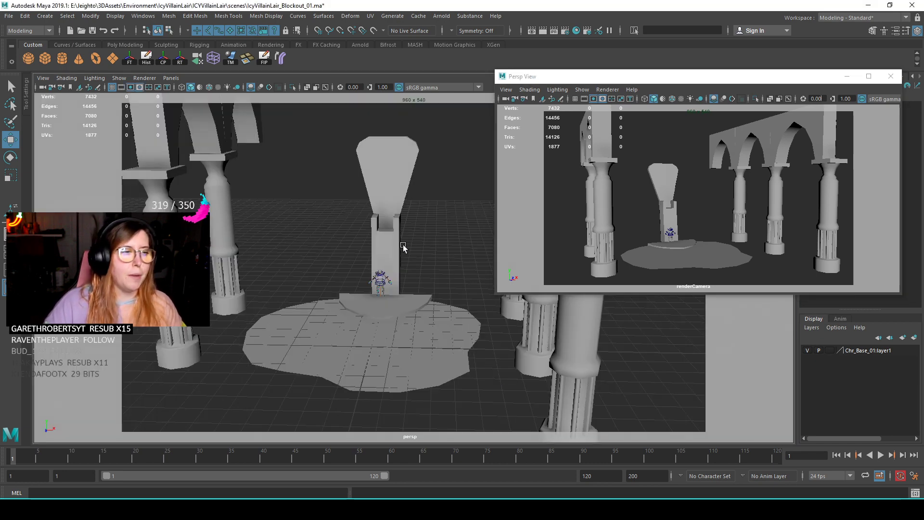
pyautogui.scroll(-5, 356, 271)
pyautogui.keyDown('alt'); pyautogui.moveTo(355, 271); pyautogui.dragTo(398, 265); pyautogui.keyUp('alt')
pyautogui.scroll(3, 398, 262)
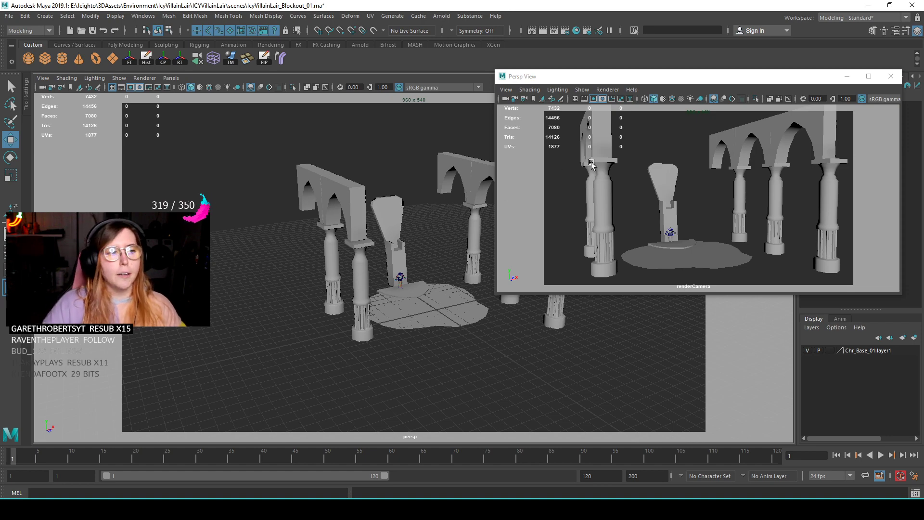
pyautogui.moveTo(572, 80); pyautogui.dragTo(455, 91)
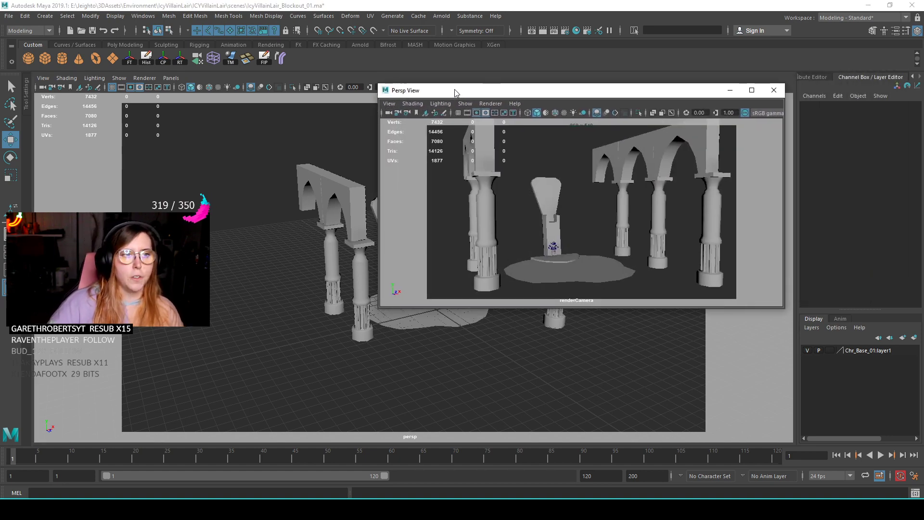
pyautogui.click(730, 91)
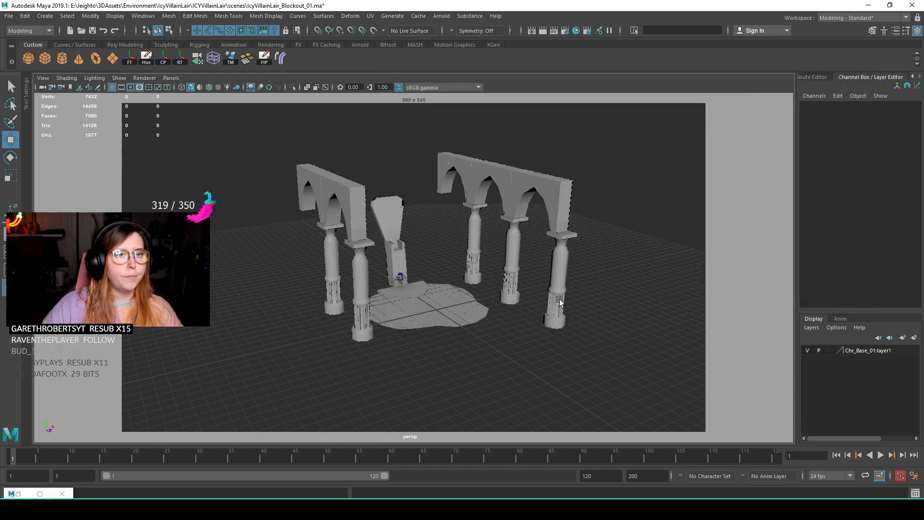
# - Select the pillars and arches of both arcades and scale them up uniformly, bringing the pillars to a scale of 1.541
pyautogui.keyDown('alt'); pyautogui.moveTo(459, 255); pyautogui.dragTo(402, 315); pyautogui.keyUp('alt')
pyautogui.scroll(5, 403, 316)
pyautogui.keyDown('alt'); pyautogui.moveTo(402, 315); pyautogui.dragTo(410, 273, button='middle'); pyautogui.keyUp('alt')
pyautogui.scroll(-8, 411, 272)
pyautogui.keyDown('alt'); pyautogui.moveTo(410, 272); pyautogui.dragTo(475, 257); pyautogui.keyUp('alt')
pyautogui.scroll(4, 454, 233)
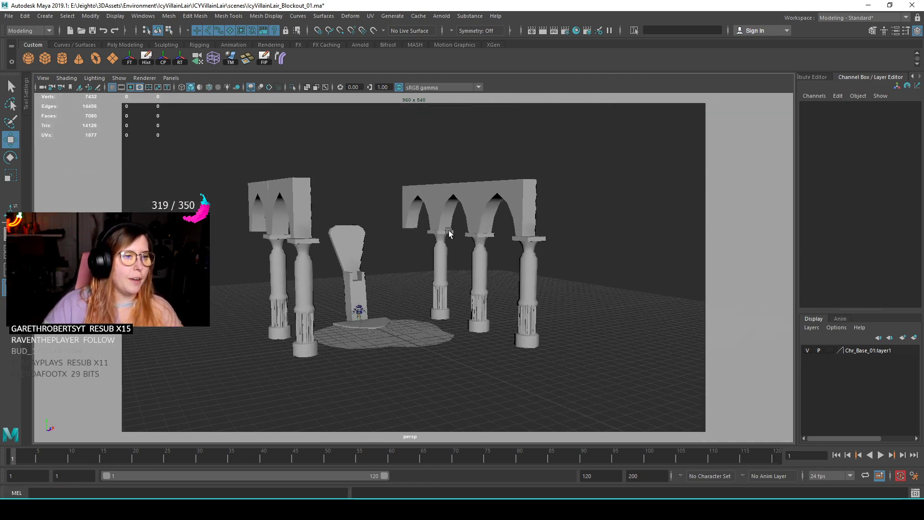
pyautogui.click(530, 269)
pyautogui.moveTo(295, 264); pyautogui.dragTo(311, 273)
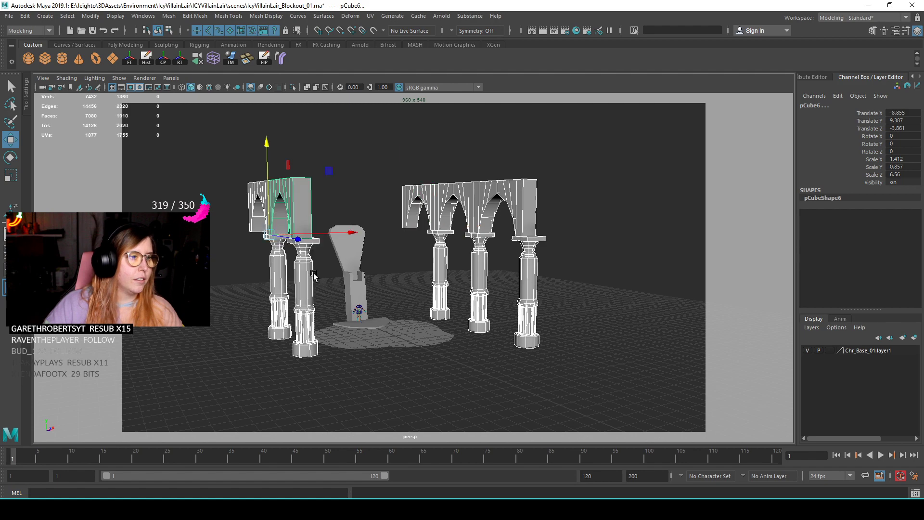
pyautogui.moveTo(270, 238); pyautogui.dragTo(324, 234)
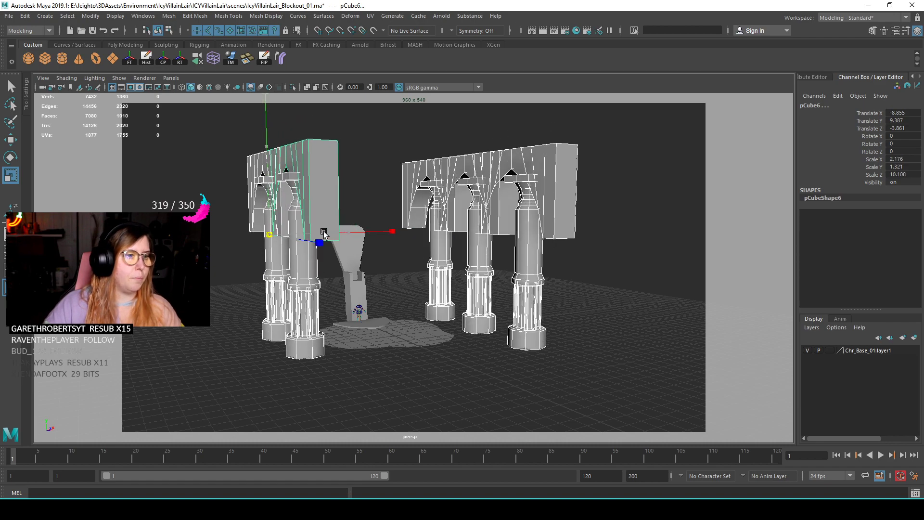
# - Select the arches of both arcades and raise them above the enlarged pillars to Translate Y 14.93
pyautogui.keyDown('alt'); pyautogui.moveTo(335, 313); pyautogui.dragTo(354, 279, button='middle'); pyautogui.keyUp('alt')
pyautogui.keyDown('alt'); pyautogui.moveTo(354, 279); pyautogui.dragTo(423, 285); pyautogui.keyUp('alt')
pyautogui.scroll(-4, 418, 287)
pyautogui.click(431, 167)
pyautogui.keyDown('shift'); pyautogui.click(332, 169); pyautogui.keyUp('shift')
pyautogui.keyDown('alt'); pyautogui.moveTo(396, 186); pyautogui.dragTo(402, 205); pyautogui.keyUp('alt')
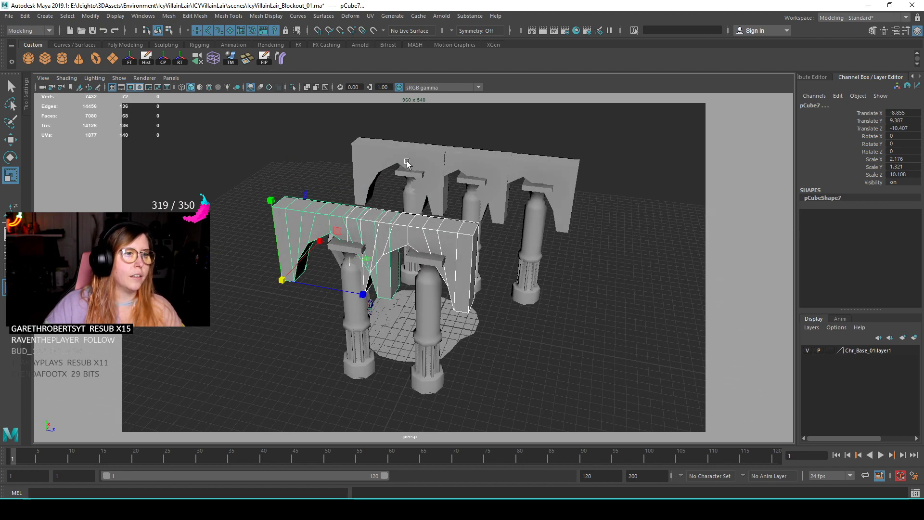
pyautogui.keyDown('shift'); pyautogui.click(407, 167); pyautogui.keyUp('shift')
pyautogui.keyDown('shift'); pyautogui.click(491, 162); pyautogui.keyUp('shift')
pyautogui.hotkey('ctrl', 'z')
pyautogui.hotkey('ctrl', 'z')
pyautogui.keyDown('shift'); pyautogui.click(385, 158); pyautogui.keyUp('shift')
pyautogui.keyDown('shift'); pyautogui.click(481, 160); pyautogui.keyUp('shift')
pyautogui.keyDown('shift'); pyautogui.click(540, 168); pyautogui.keyUp('shift')
pyautogui.keyDown('alt'); pyautogui.moveTo(531, 212); pyautogui.dragTo(503, 208); pyautogui.keyUp('alt')
pyautogui.scroll(-5, 486, 192)
pyautogui.press('w')
pyautogui.moveTo(455, 157); pyautogui.dragTo(454, 98)
pyautogui.scroll(6, 468, 169)
pyautogui.hotkey('ctrl', 'z')
# - Slide the rearmost arch of the right arcade away from its neighbour, back to Translate Z -20.811
pyautogui.keyDown('alt'); pyautogui.moveTo(420, 193); pyautogui.dragTo(392, 218); pyautogui.keyUp('alt')
pyautogui.click(391, 216)
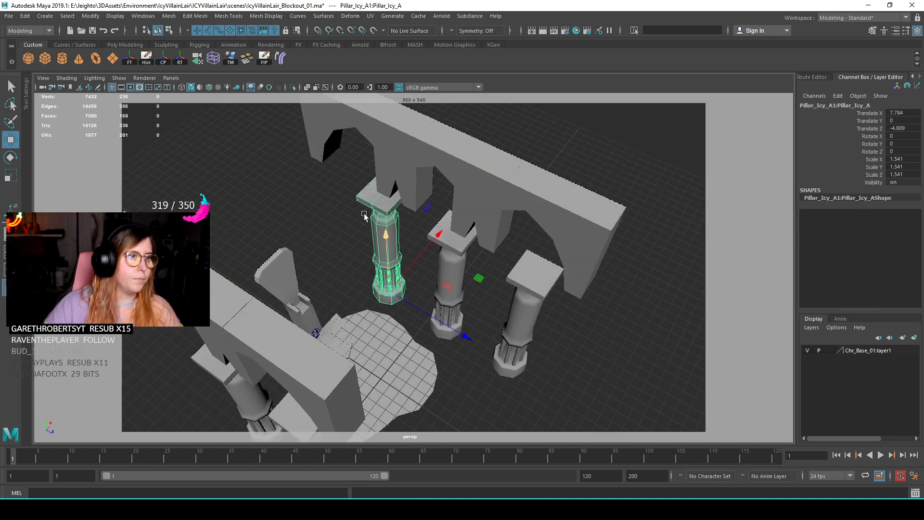
pyautogui.keyDown('alt'); pyautogui.moveTo(364, 214); pyautogui.dragTo(389, 283, button='middle'); pyautogui.keyUp('alt')
pyautogui.keyDown('alt'); pyautogui.moveTo(389, 282); pyautogui.dragTo(467, 282, button='right'); pyautogui.keyUp('alt')
pyautogui.click(428, 228)
pyautogui.keyDown('alt'); pyautogui.moveTo(403, 227); pyautogui.dragTo(425, 204); pyautogui.keyUp('alt')
pyautogui.keyDown('alt'); pyautogui.moveTo(426, 204); pyautogui.dragTo(368, 208, button='right'); pyautogui.keyUp('alt')
pyautogui.moveTo(334, 212); pyautogui.dragTo(194, 198)
# - Snap the right arcade's middle arch down onto the rear pillar's cap at Translate Y 14.231
pyautogui.click(412, 162)
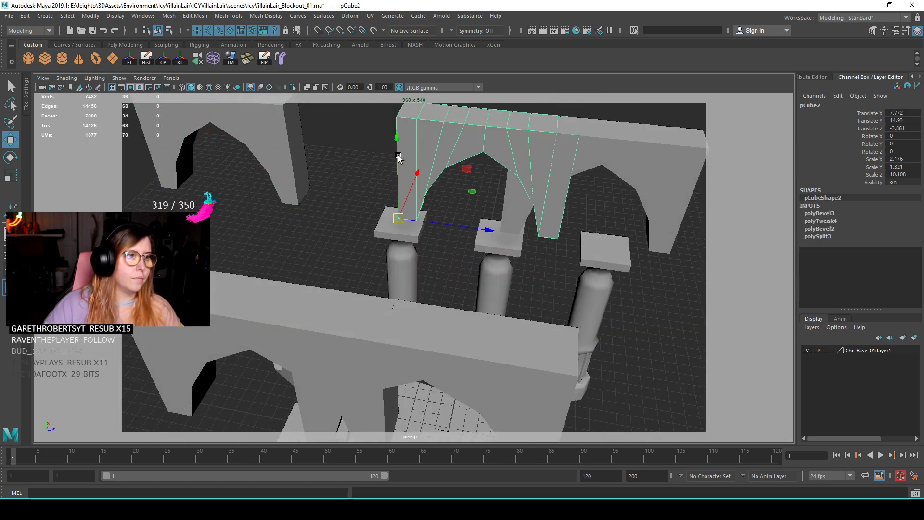
pyautogui.moveTo(387, 211); pyautogui.dragTo(378, 230, button='middle')
pyautogui.keyDown('alt'); pyautogui.moveTo(378, 230); pyautogui.dragTo(394, 244, button='right'); pyautogui.keyUp('alt')
pyautogui.moveTo(469, 216); pyautogui.dragTo(393, 215)
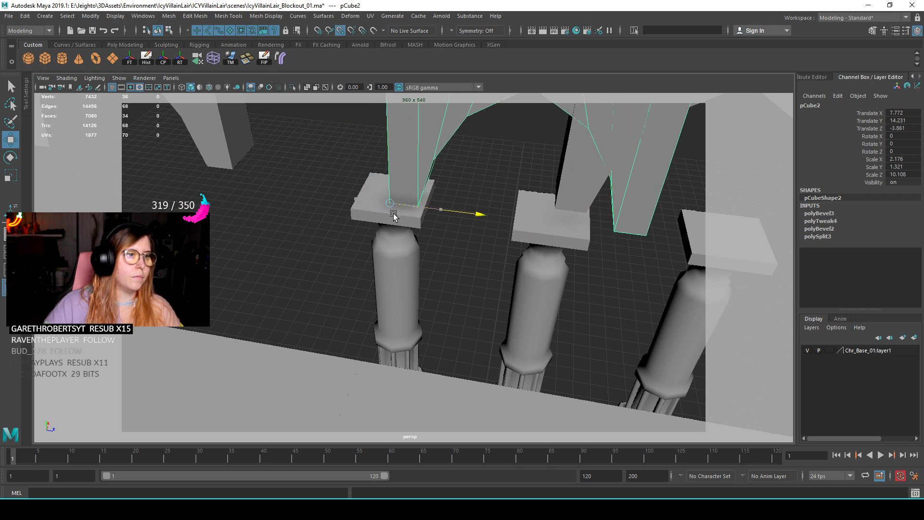
pyautogui.keyDown('alt'); pyautogui.moveTo(514, 243); pyautogui.dragTo(471, 238, button='right'); pyautogui.keyUp('alt')
pyautogui.keyDown('alt'); pyautogui.moveTo(470, 238); pyautogui.dragTo(386, 265, button='middle'); pyautogui.keyUp('alt')
pyautogui.keyDown('alt'); pyautogui.moveTo(410, 296); pyautogui.dragTo(394, 243, button='middle'); pyautogui.keyUp('alt')
# - Slide the right arcade's front arch to Translate Z 15.531 and its front pillar to Translate Z 21.144
pyautogui.click(440, 183)
pyautogui.click(451, 306)
pyautogui.moveTo(486, 373); pyautogui.dragTo(595, 376)
# - Snap the middle pillar under the front end of the middle arch, and snap the front arch against that end
pyautogui.click(378, 297)
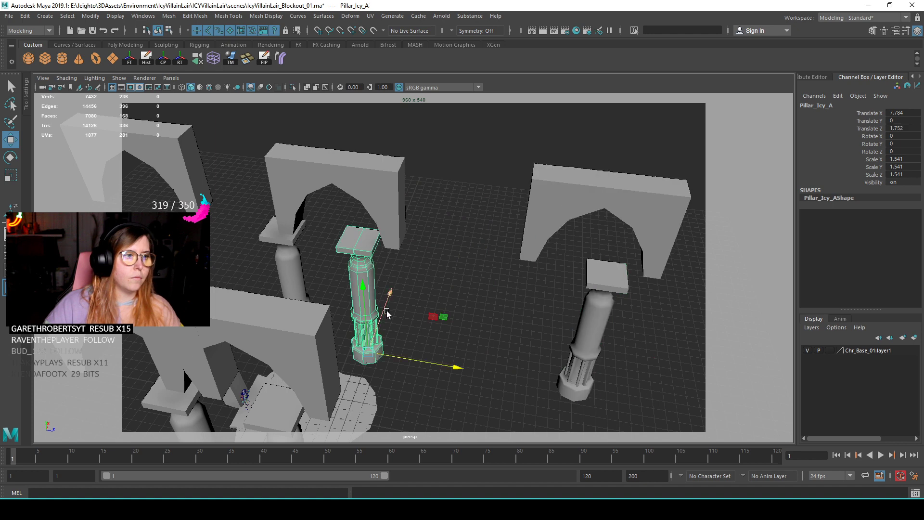
pyautogui.press('v')
pyautogui.moveTo(389, 244); pyautogui.dragTo(400, 248)
pyautogui.click(535, 222)
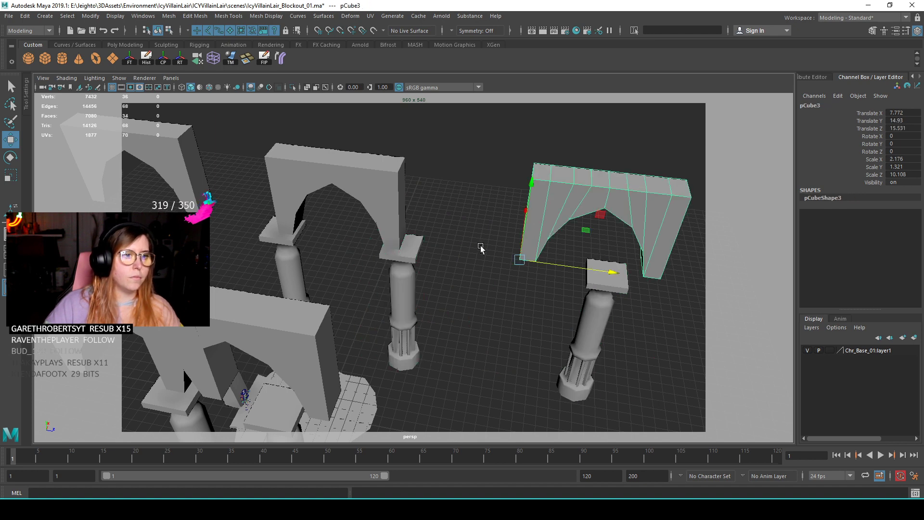
pyautogui.moveTo(413, 246); pyautogui.dragTo(398, 256, button='middle')
pyautogui.moveTo(474, 280)
pyautogui.keyDown('alt'); pyautogui.mouseDown()
pyautogui.moveTo(470, 244)
pyautogui.moveTo(465, 271)
pyautogui.mouseUp(); pyautogui.keyUp('alt')
# - Move the front pillar along the Z axis so it stands under the front arch's far end
pyautogui.click(587, 264)
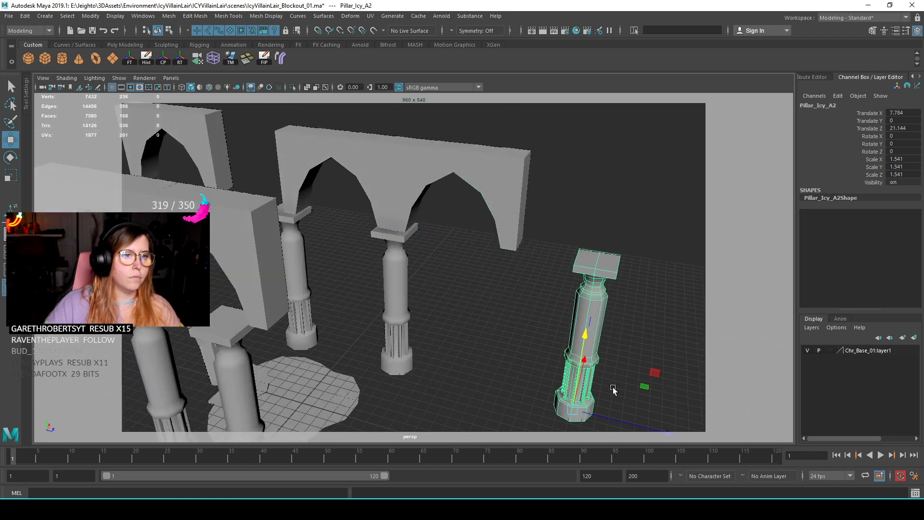
pyautogui.moveTo(524, 266); pyautogui.dragTo(520, 269, button='middle')
pyautogui.keyDown('alt'); pyautogui.moveTo(520, 269); pyautogui.dragTo(417, 282, button='right'); pyautogui.keyUp('alt')
pyautogui.keyDown('alt'); pyautogui.moveTo(417, 282); pyautogui.dragTo(437, 267); pyautogui.keyUp('alt')
# - Delete the two arches and two pillars of the opposite arcade, keeping the right arcade's detached rear arch
pyautogui.click(423, 252)
pyautogui.click(402, 296)
pyautogui.keyDown('shift'); pyautogui.click(345, 239); pyautogui.keyUp('shift')
pyautogui.keyDown('shift'); pyautogui.click(360, 312); pyautogui.keyUp('shift')
pyautogui.keyDown('shift'); pyautogui.click(368, 176); pyautogui.keyUp('shift')
pyautogui.hotkey('ctrl', 'z')
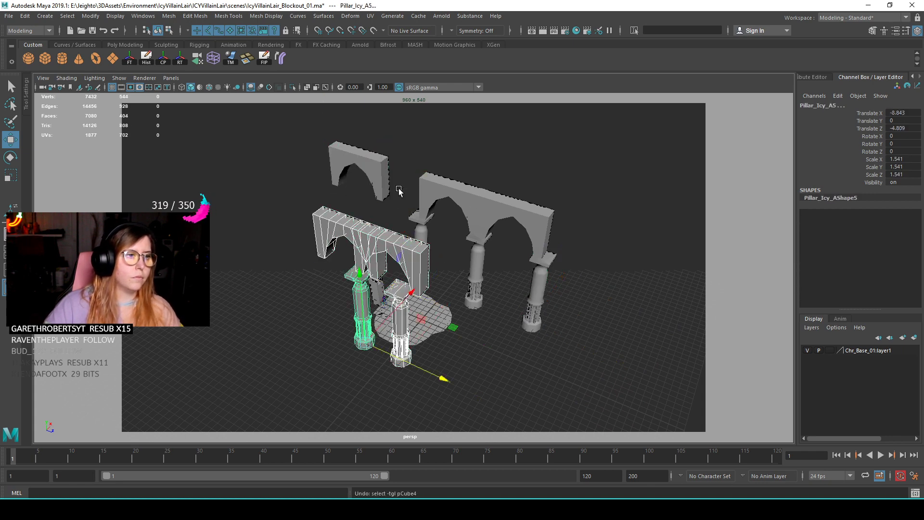
pyautogui.press('Delete')
# - Snap the detached rear arch against the middle arch at Translate Y 14.231 and Z -13.969
pyautogui.keyDown('alt'); pyautogui.moveTo(408, 187); pyautogui.dragTo(445, 226); pyautogui.keyUp('alt')
pyautogui.scroll(2, 445, 227)
pyautogui.click(320, 138)
pyautogui.keyDown('alt'); pyautogui.moveTo(331, 195); pyautogui.dragTo(405, 255, button='middle'); pyautogui.keyUp('alt')
pyautogui.scroll(3, 394, 236)
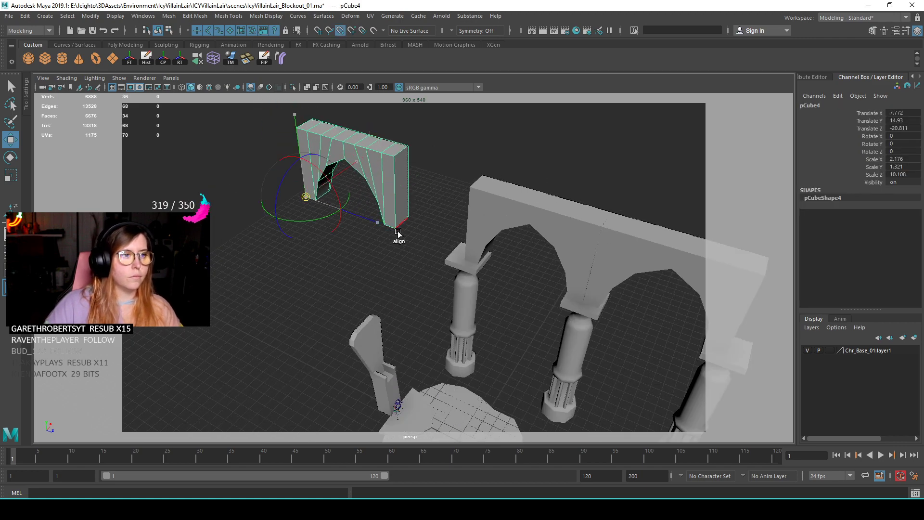
pyautogui.moveTo(469, 267); pyautogui.dragTo(464, 259, button='middle')
# - Select the complete arcade, duplicate it and place the copy on the other side of the throne
pyautogui.click(543, 170)
pyautogui.scroll(-5, 505, 267)
pyautogui.keyDown('alt'); pyautogui.moveTo(505, 268); pyautogui.dragTo(497, 239); pyautogui.keyUp('alt')
pyautogui.scroll(-3, 497, 239)
pyautogui.keyDown('alt'); pyautogui.moveTo(496, 240); pyautogui.dragTo(466, 227, button='middle'); pyautogui.keyUp('alt')
pyautogui.click(419, 189)
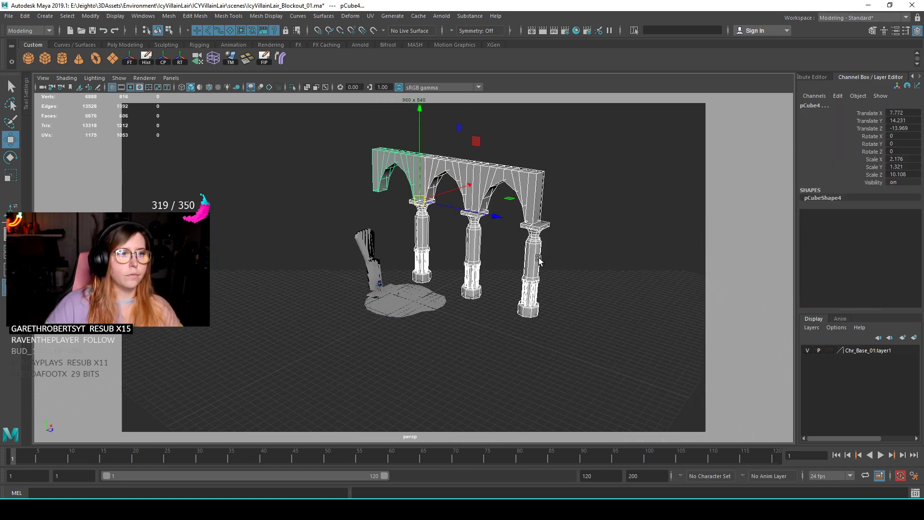
pyautogui.keyDown('alt'); pyautogui.moveTo(419, 189); pyautogui.dragTo(405, 215); pyautogui.keyUp('alt')
pyautogui.click(484, 189)
pyautogui.scroll(5, 484, 191)
pyautogui.keyDown('alt'); pyautogui.moveTo(485, 190); pyautogui.dragTo(482, 217); pyautogui.keyUp('alt')
pyautogui.scroll(2, 482, 218)
pyautogui.keyDown('alt'); pyautogui.moveTo(482, 217); pyautogui.dragTo(457, 247, button='middle'); pyautogui.keyUp('alt')
# - Delete the front arch and front pillar of the copied arcade
pyautogui.keyDown('alt'); pyautogui.moveTo(458, 246); pyautogui.dragTo(305, 196); pyautogui.keyUp('alt')
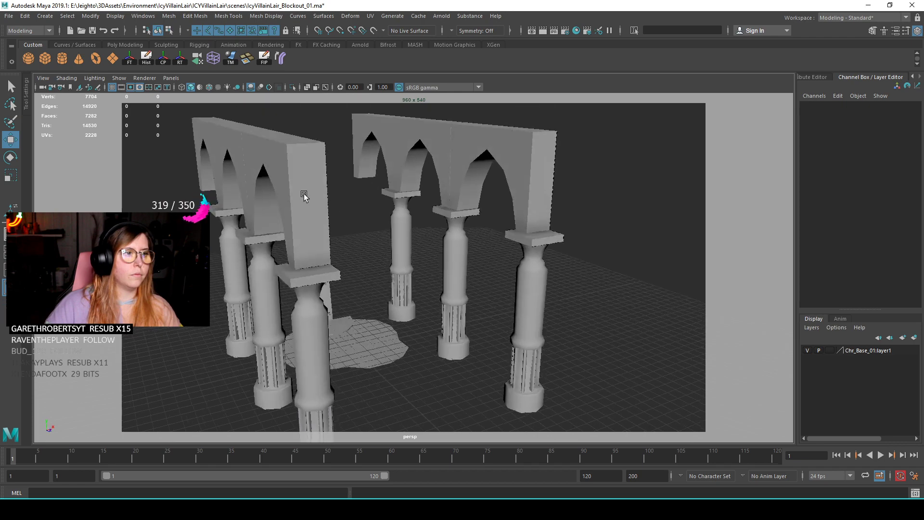
pyautogui.click(303, 332)
pyautogui.press('Delete')
# - Shift the arches along the X axis over their pillar caps, placing the left arcade's arches at Translate X -9.555
pyautogui.keyDown('alt'); pyautogui.moveTo(323, 272); pyautogui.dragTo(415, 260, button='middle'); pyautogui.keyUp('alt')
pyautogui.keyDown('alt'); pyautogui.moveTo(414, 260); pyautogui.dragTo(347, 236); pyautogui.keyUp('alt')
pyautogui.click(533, 180)
pyautogui.keyDown('alt'); pyautogui.moveTo(533, 180); pyautogui.dragTo(489, 204); pyautogui.keyUp('alt')
pyautogui.keyDown('shift'); pyautogui.click(518, 147); pyautogui.keyUp('shift')
pyautogui.keyDown('shift'); pyautogui.click(415, 153); pyautogui.keyUp('shift')
pyautogui.keyDown('alt'); pyautogui.moveTo(338, 195); pyautogui.dragTo(462, 216); pyautogui.keyUp('alt')
pyautogui.click(397, 158)
pyautogui.keyDown('shift'); pyautogui.click(362, 176); pyautogui.keyUp('shift')
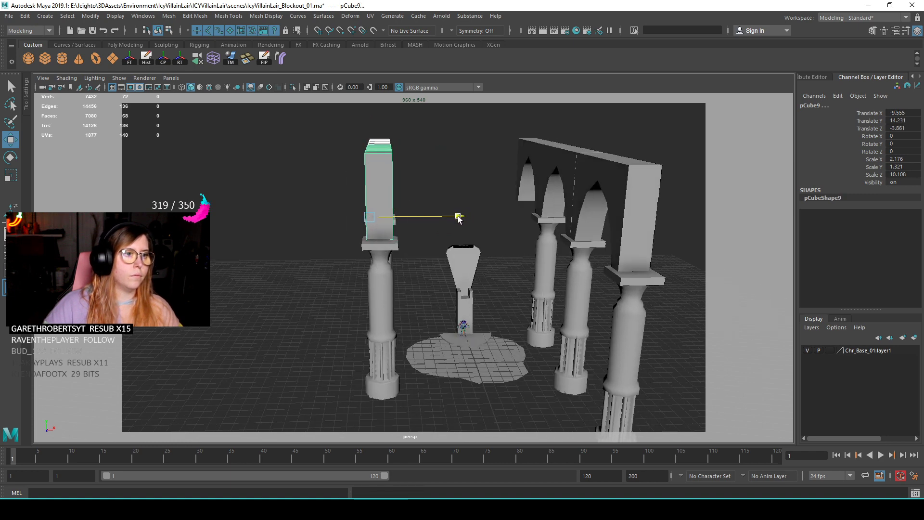
# - Select the arcades' pillars and arches, adjust their spacing from the throne along the X axis, and save the scene
pyautogui.click(445, 170)
pyautogui.keyDown('alt'); pyautogui.moveTo(446, 170); pyautogui.dragTo(416, 289); pyautogui.keyUp('alt')
pyautogui.keyDown('alt'); pyautogui.moveTo(416, 288); pyautogui.dragTo(391, 273, button='right'); pyautogui.keyUp('alt')
pyautogui.keyDown('alt'); pyautogui.moveTo(391, 272); pyautogui.dragTo(333, 177); pyautogui.keyUp('alt')
pyautogui.keyDown('alt'); pyautogui.moveTo(334, 177); pyautogui.dragTo(370, 202, button='middle'); pyautogui.keyUp('alt')
pyautogui.moveTo(319, 144); pyautogui.dragTo(384, 263)
pyautogui.moveTo(445, 201); pyautogui.dragTo(470, 177)
pyautogui.moveTo(543, 323); pyautogui.dragTo(544, 324)
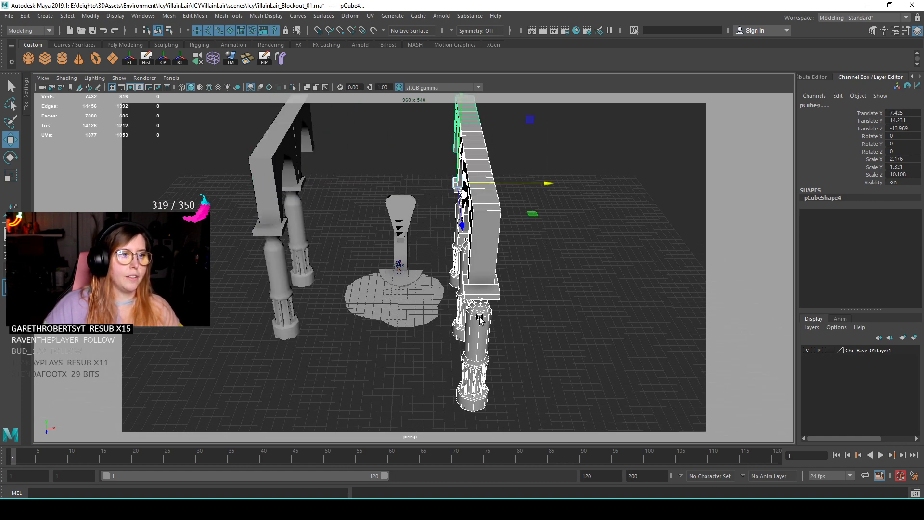
pyautogui.moveTo(552, 191); pyautogui.dragTo(394, 269)
pyautogui.click(137, 129)
pyautogui.hotkey('ctrl', 's')
# - Move the throne's pivot to its base and scale the throne uniformly to 1.567
pyautogui.keyDown('alt'); pyautogui.moveTo(466, 332); pyautogui.dragTo(353, 313); pyautogui.keyUp('alt')
pyautogui.press('r')
pyautogui.click(361, 323)
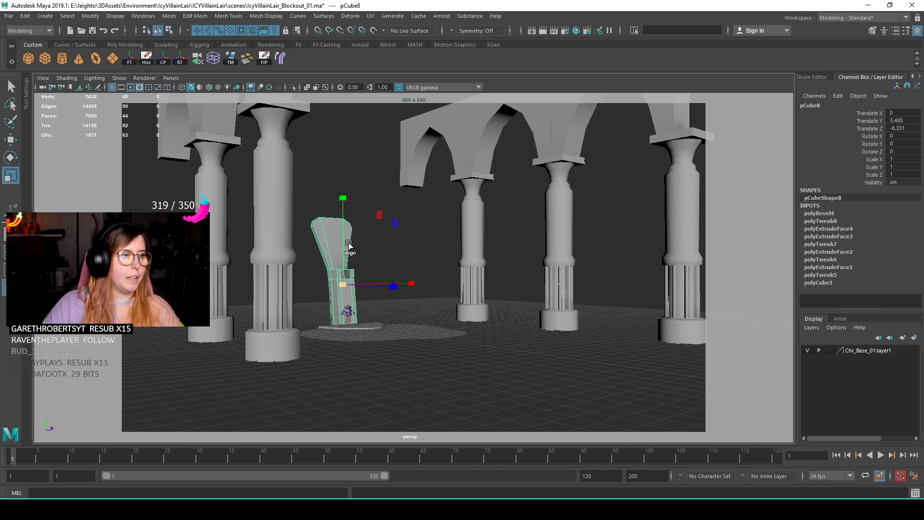
pyautogui.moveTo(343, 324); pyautogui.dragTo(408, 305)
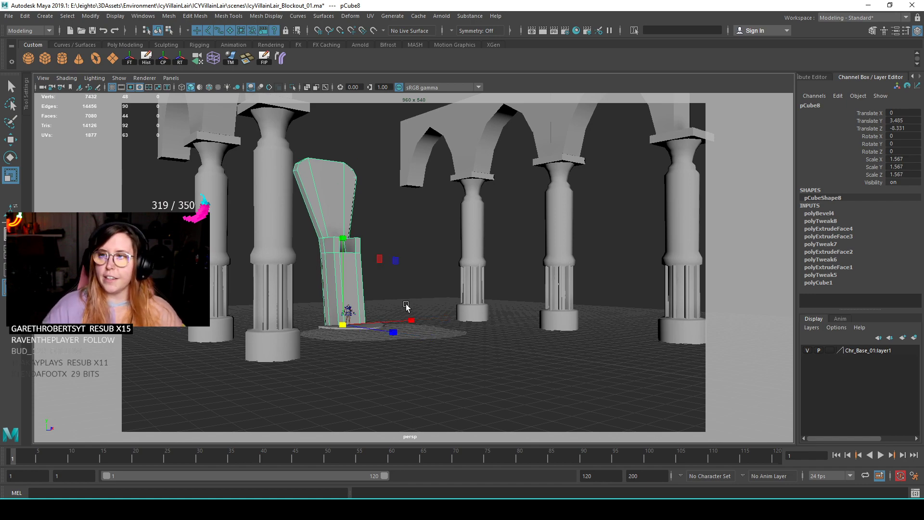
# - Move the throne back along the Z axis to Translate Z -11.163, toward the platform's rear edge
pyautogui.keyDown('alt'); pyautogui.moveTo(391, 296); pyautogui.dragTo(457, 286); pyautogui.keyUp('alt')
pyautogui.press('w')
pyautogui.click(395, 306)
pyautogui.press('r')
pyautogui.keyDown('alt'); pyautogui.moveTo(393, 385); pyautogui.dragTo(406, 301); pyautogui.keyUp('alt')
pyautogui.moveTo(411, 269); pyautogui.dragTo(404, 355)
pyautogui.press('w')
pyautogui.press('r')
pyautogui.click(497, 395)
pyautogui.keyDown('alt'); pyautogui.moveTo(357, 301); pyautogui.dragTo(379, 356); pyautogui.keyUp('alt')
# - Slide the semicircular dais forward along the Z axis to Translate Z -7.623, in front of the throne
pyautogui.click(355, 234)
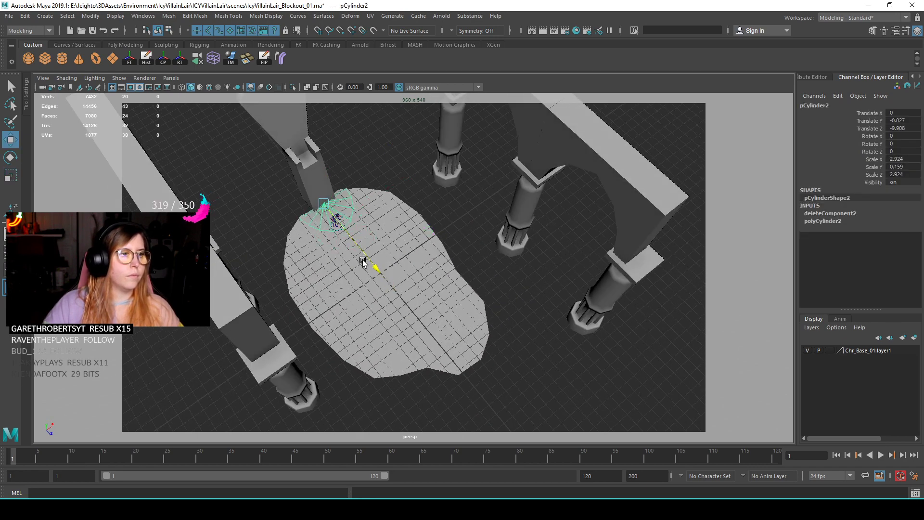
pyautogui.click(469, 275)
pyautogui.scroll(5, 462, 291)
pyautogui.keyDown('alt'); pyautogui.moveTo(456, 299); pyautogui.dragTo(424, 278); pyautogui.keyUp('alt')
pyautogui.scroll(-1, 419, 289)
pyautogui.click(399, 324)
pyautogui.moveTo(381, 345); pyautogui.dragTo(383, 327)
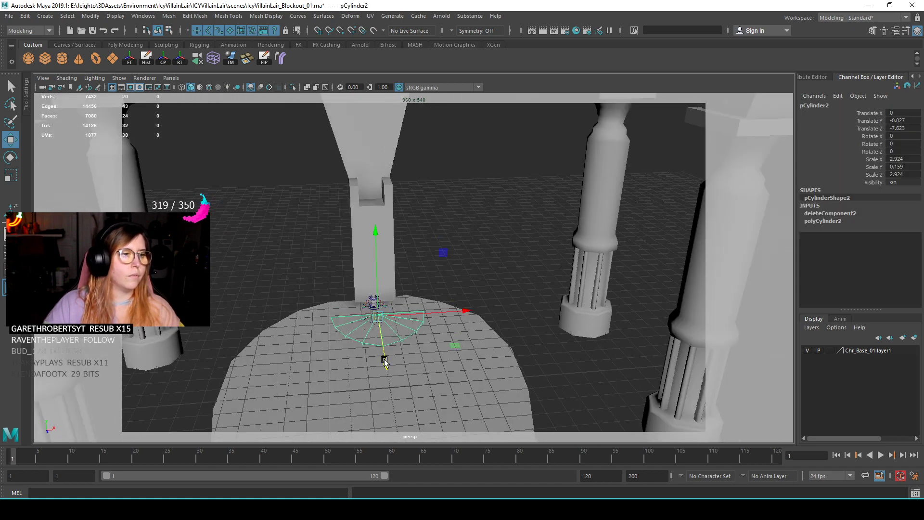
# - Duplicate the dais and enlarge the copy to 6.164 along the X and Z axes
pyautogui.press('r')
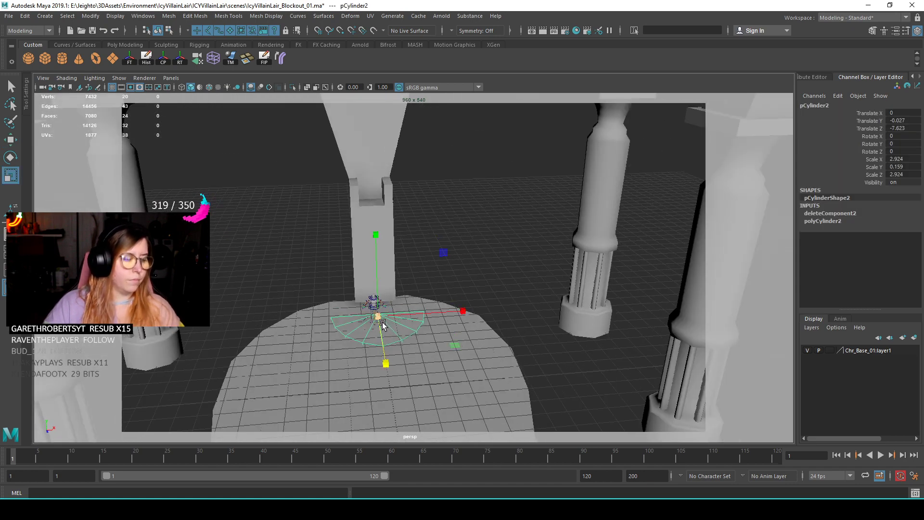
pyautogui.hotkey('ctrl', 'd')
pyautogui.moveTo(455, 343); pyautogui.dragTo(506, 327)
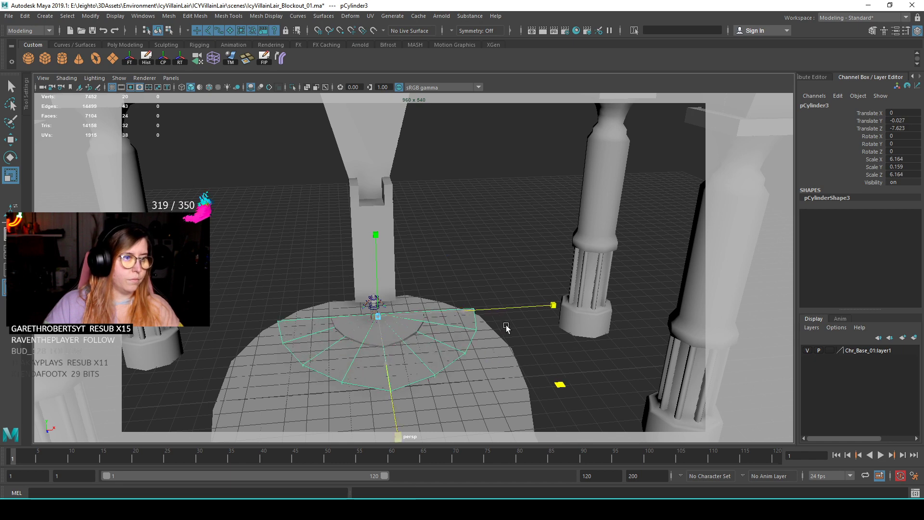
pyautogui.keyDown('alt'); pyautogui.moveTo(400, 327); pyautogui.dragTo(403, 340); pyautogui.keyUp('alt')
# - Stretch the larger dais copy to Scale Z 10.196 and place it at Translate Y -0.049, Translate Z -14.409 beneath the throne
pyautogui.moveTo(383, 305); pyautogui.dragTo(395, 363)
pyautogui.moveTo(380, 306); pyautogui.dragTo(358, 268)
pyautogui.keyDown('alt'); pyautogui.moveTo(346, 308); pyautogui.dragTo(386, 168); pyautogui.keyUp('alt')
pyautogui.moveTo(335, 274); pyautogui.dragTo(384, 303)
pyautogui.keyDown('alt'); pyautogui.moveTo(371, 285); pyautogui.dragTo(365, 247, button='right'); pyautogui.keyUp('alt')
pyautogui.keyDown('alt'); pyautogui.moveTo(365, 247); pyautogui.dragTo(363, 296, button='middle'); pyautogui.keyUp('alt')
pyautogui.keyDown('alt'); pyautogui.moveTo(363, 295); pyautogui.dragTo(497, 388, button='right'); pyautogui.keyUp('alt')
pyautogui.moveTo(370, 312); pyautogui.dragTo(364, 287)
pyautogui.keyDown('alt'); pyautogui.moveTo(388, 297); pyautogui.dragTo(382, 324, button='right'); pyautogui.keyUp('alt')
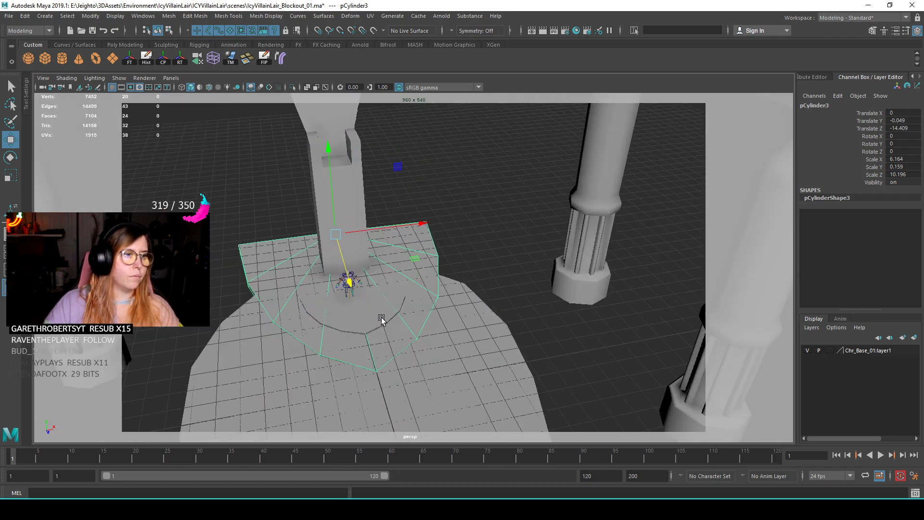
# - Stretch the smaller dais along the Z axis so its outline follows the larger step, and clear the selection
pyautogui.click(383, 327)
pyautogui.press('r')
pyautogui.moveTo(366, 345); pyautogui.dragTo(394, 435)
pyautogui.moveTo(434, 284); pyautogui.dragTo(395, 291)
pyautogui.moveTo(345, 336); pyautogui.dragTo(354, 266)
pyautogui.click(491, 260)
pyautogui.keyDown('alt'); pyautogui.moveTo(491, 260); pyautogui.dragTo(426, 287); pyautogui.keyUp('alt')
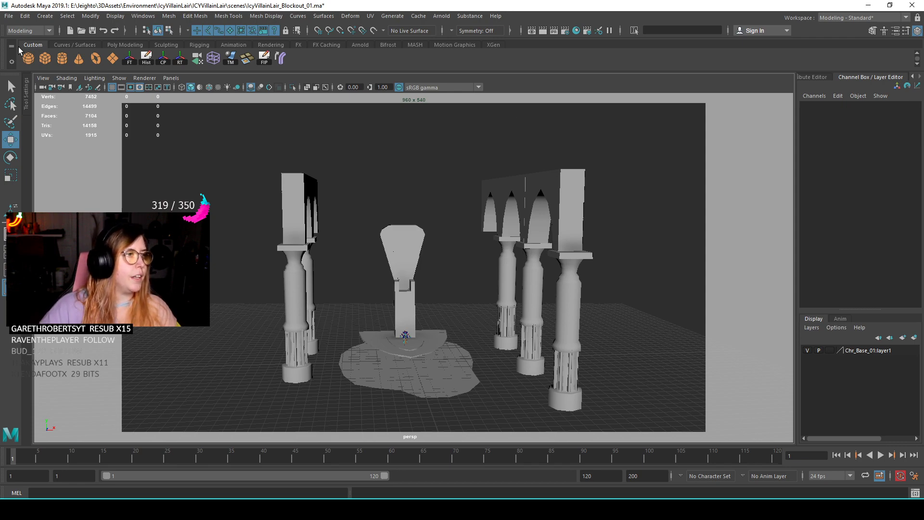
# - Create a polygon plane at the origin and scale it uniformly to 17.691
pyautogui.click(112, 58)
pyautogui.scroll(-4, 383, 239)
pyautogui.keyDown('alt'); pyautogui.moveTo(383, 239); pyautogui.dragTo(443, 313); pyautogui.keyUp('alt')
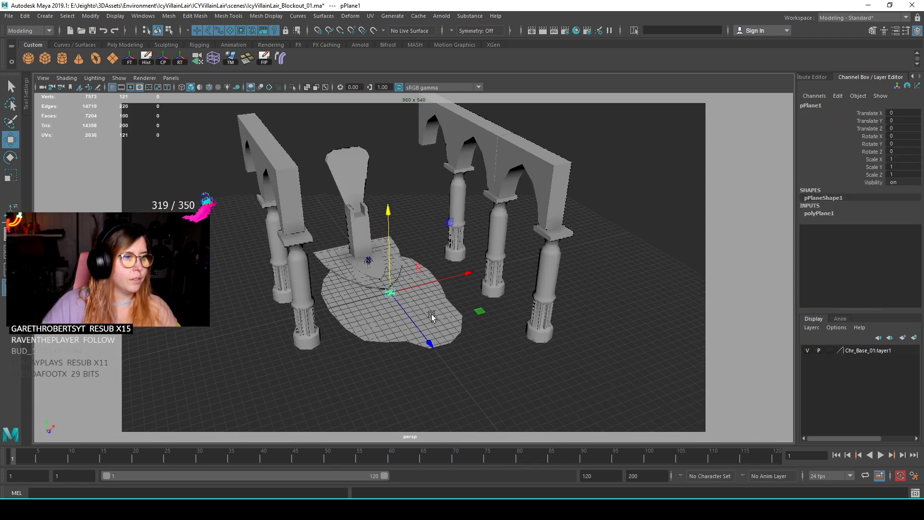
pyautogui.scroll(3, 443, 313)
pyautogui.press('r')
pyautogui.moveTo(385, 298); pyautogui.dragTo(432, 286)
pyautogui.keyDown('alt'); pyautogui.moveTo(432, 284); pyautogui.dragTo(365, 251, button='right'); pyautogui.keyUp('alt')
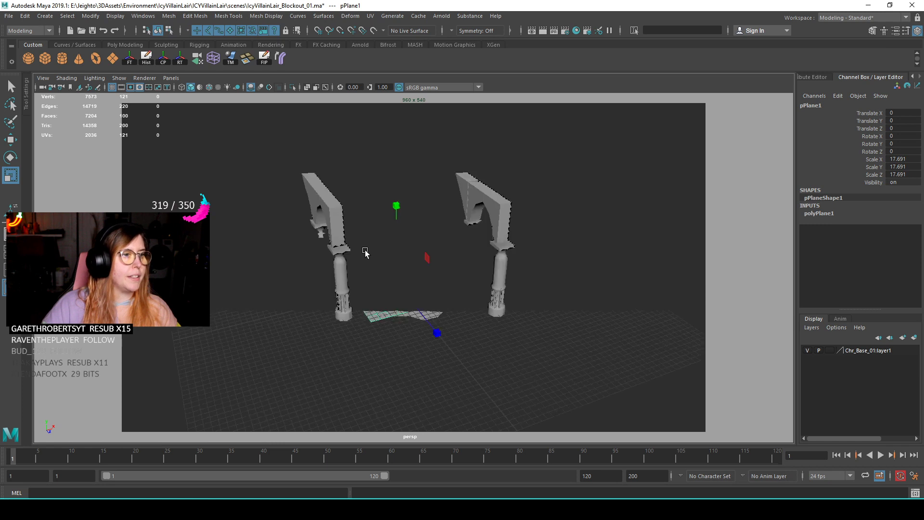
# - Set the perspective camera's far clip plane to 10000000 and hide the resolution gate
pyautogui.click(67, 82)
pyautogui.click(50, 96)
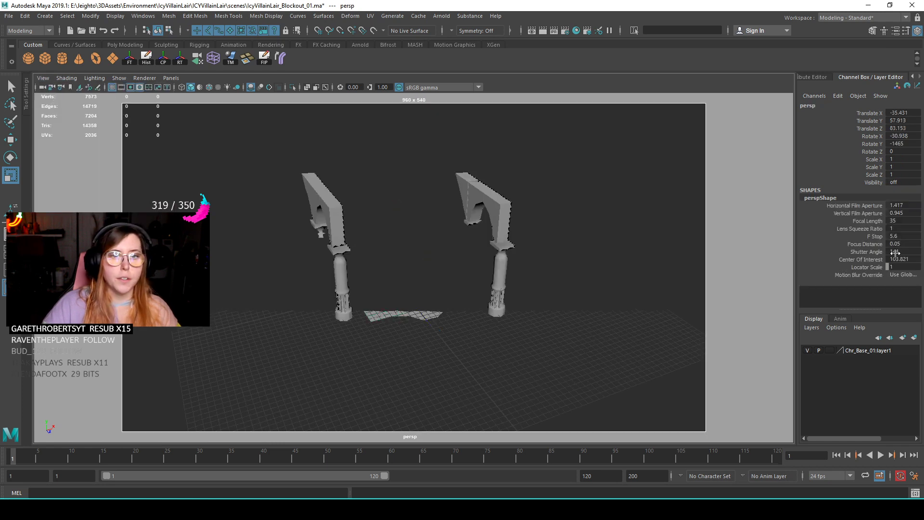
pyautogui.hotkey('ctrl', 'a')
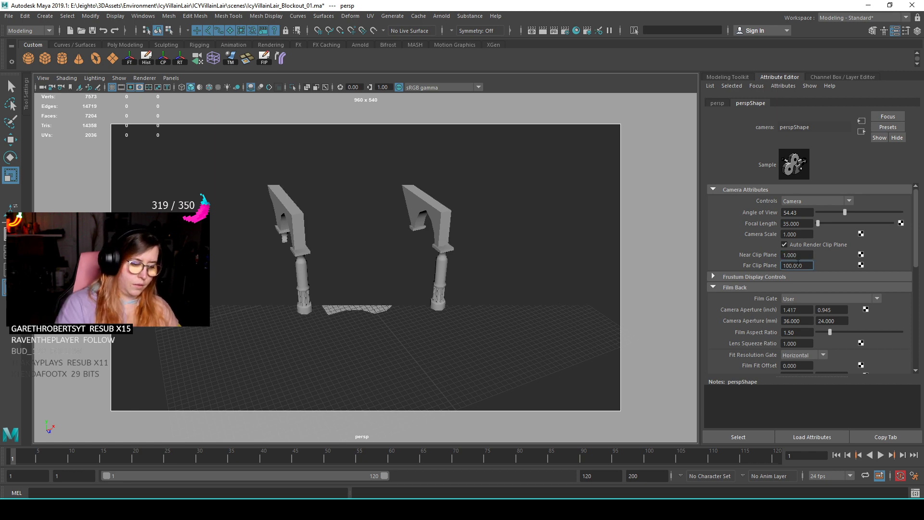
pyautogui.press('Return')
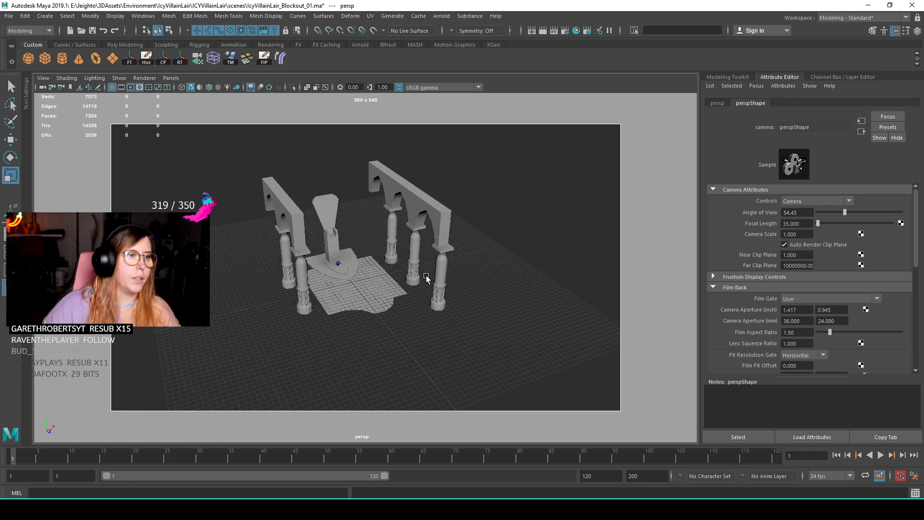
pyautogui.click(451, 278)
pyautogui.click(130, 87)
# - Stand the new plane upright with Rotate X at 90 and hide the viewport grid
pyautogui.scroll(3, 215, 176)
pyautogui.keyDown('alt'); pyautogui.moveTo(474, 400); pyautogui.dragTo(428, 332); pyautogui.keyUp('alt')
pyautogui.scroll(4, 460, 340)
pyautogui.click(459, 351)
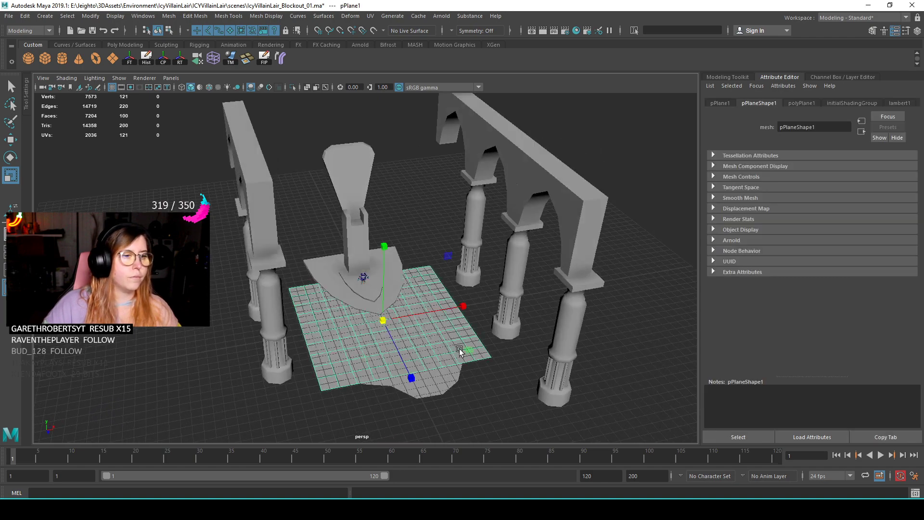
pyautogui.press('e')
pyautogui.moveTo(394, 269); pyautogui.dragTo(421, 363)
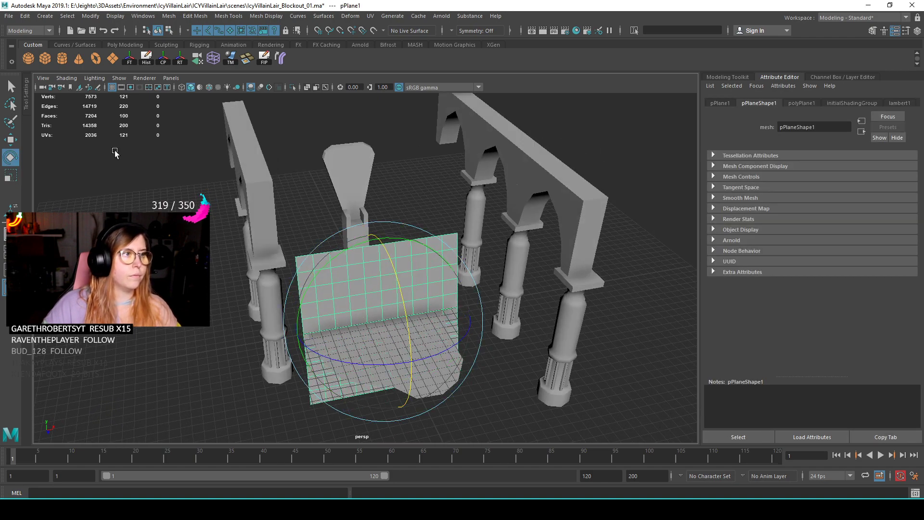
pyautogui.click(111, 88)
pyautogui.keyDown('alt'); pyautogui.moveTo(482, 347); pyautogui.dragTo(503, 315); pyautogui.keyUp('alt')
pyautogui.hotkey('ctrl', 'a')
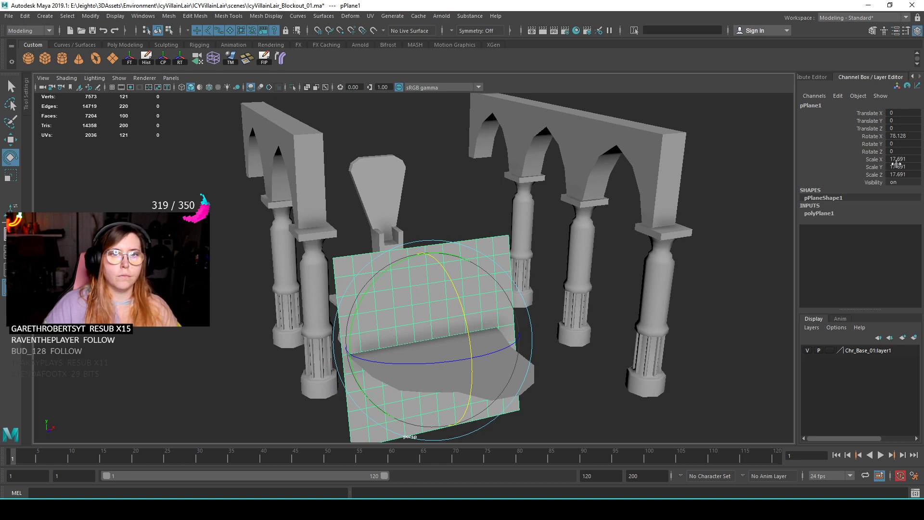
pyautogui.click(903, 133)
pyautogui.write('90')
pyautogui.press('Return')
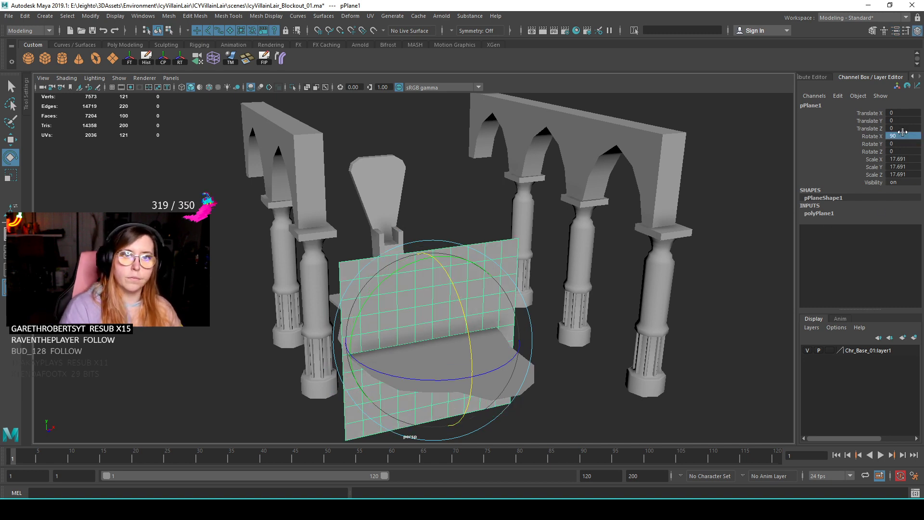
# - Reduce the plane's width and height subdivisions to 1
pyautogui.click(848, 212)
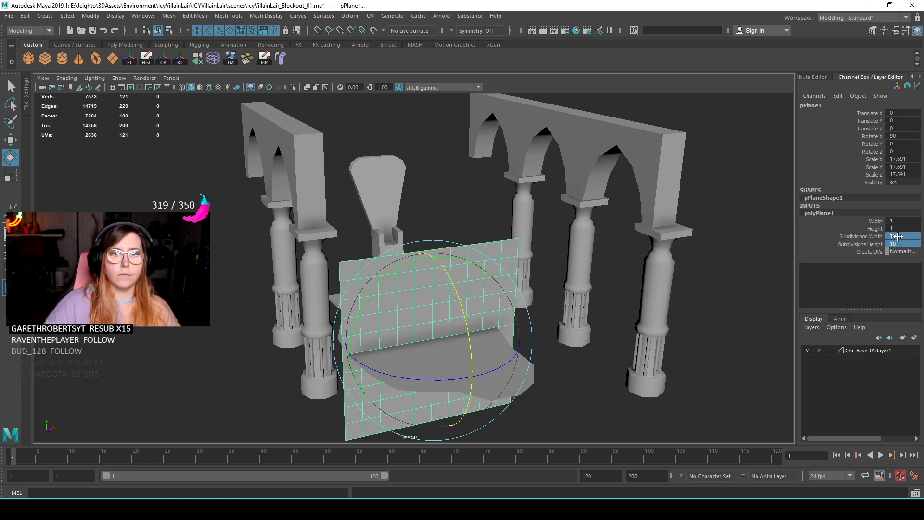
pyautogui.write('1')
pyautogui.press('Return')
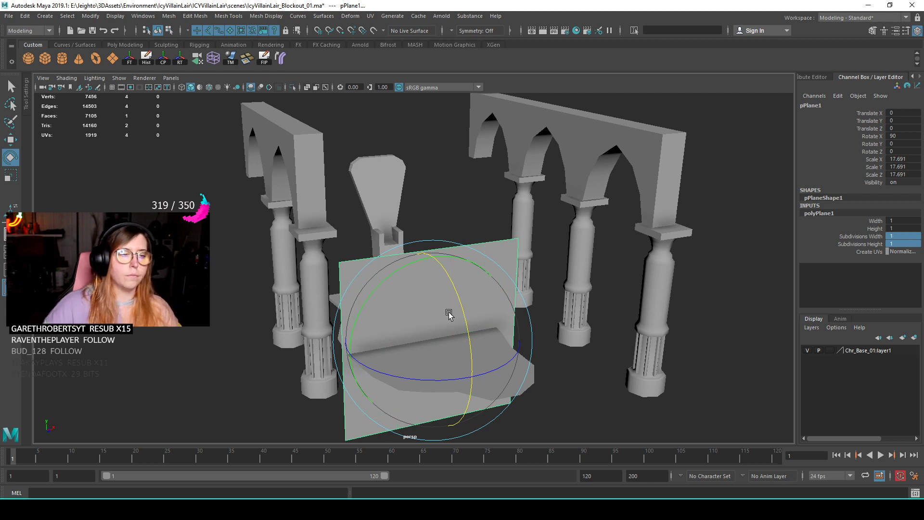
# - Place the upright plane behind the throne at Translate Y 8.658 and Translate Z -20.57
pyautogui.scroll(-5, 476, 308)
pyautogui.press('w')
pyautogui.moveTo(440, 263); pyautogui.dragTo(430, 190)
pyautogui.keyDown('alt'); pyautogui.moveTo(486, 226); pyautogui.dragTo(430, 219); pyautogui.keyUp('alt')
pyautogui.keyDown('alt'); pyautogui.moveTo(524, 289); pyautogui.dragTo(392, 234); pyautogui.keyUp('alt')
pyautogui.keyDown('alt'); pyautogui.moveTo(543, 266); pyautogui.dragTo(477, 275, button='middle'); pyautogui.keyUp('alt')
pyautogui.moveTo(478, 277)
pyautogui.keyDown('alt'); pyautogui.mouseDown()
pyautogui.moveTo(485, 268)
pyautogui.moveTo(404, 251)
pyautogui.moveTo(471, 253)
pyautogui.moveTo(436, 230)
pyautogui.mouseUp(); pyautogui.keyUp('alt')
# - Raise the plane's two top vertices to turn it into a tall panel behind the throne
pyautogui.moveTo(447, 162); pyautogui.dragTo(387, 159, button='right')
pyautogui.moveTo(286, 177); pyautogui.dragTo(487, 283)
pyautogui.keyDown('alt'); pyautogui.moveTo(408, 187); pyautogui.dragTo(388, 209, button='middle'); pyautogui.keyUp('alt')
pyautogui.moveTo(388, 210); pyautogui.dragTo(378, 110)
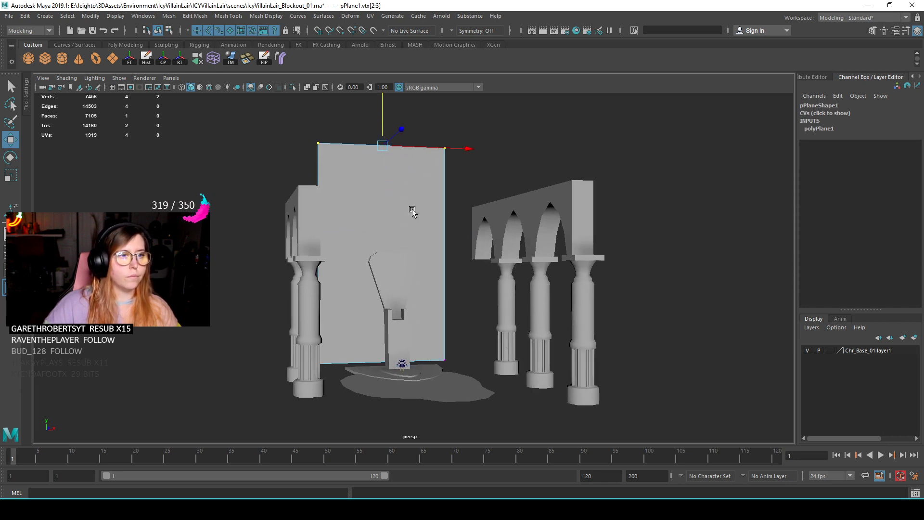
pyautogui.keyDown('alt'); pyautogui.moveTo(423, 217); pyautogui.dragTo(412, 187); pyautogui.keyUp('alt')
pyautogui.moveTo(346, 111); pyautogui.dragTo(364, 140)
pyautogui.keyDown('alt'); pyautogui.moveTo(391, 309); pyautogui.dragTo(368, 296); pyautogui.keyUp('alt')
pyautogui.press('r')
pyautogui.click(419, 136)
pyautogui.click(367, 313)
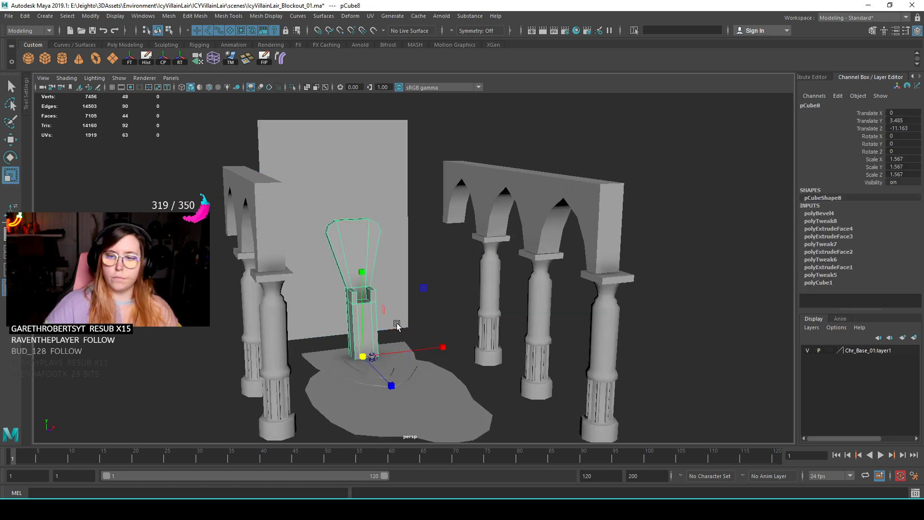
pyautogui.moveTo(373, 364); pyautogui.dragTo(437, 361)
pyautogui.click(432, 296)
# - Cut a vertical centre edge and one horizontal edge across the upper part of the panel
pyautogui.keyDown('alt'); pyautogui.moveTo(426, 286); pyautogui.dragTo(342, 272); pyautogui.keyUp('alt')
pyautogui.click(378, 182)
pyautogui.keyDown('alt'); pyautogui.moveTo(378, 181); pyautogui.dragTo(350, 179); pyautogui.keyUp('alt')
pyautogui.keyDown('shift'); pyautogui.moveTo(392, 184); pyautogui.dragTo(340, 186, button='right'); pyautogui.keyUp('shift')
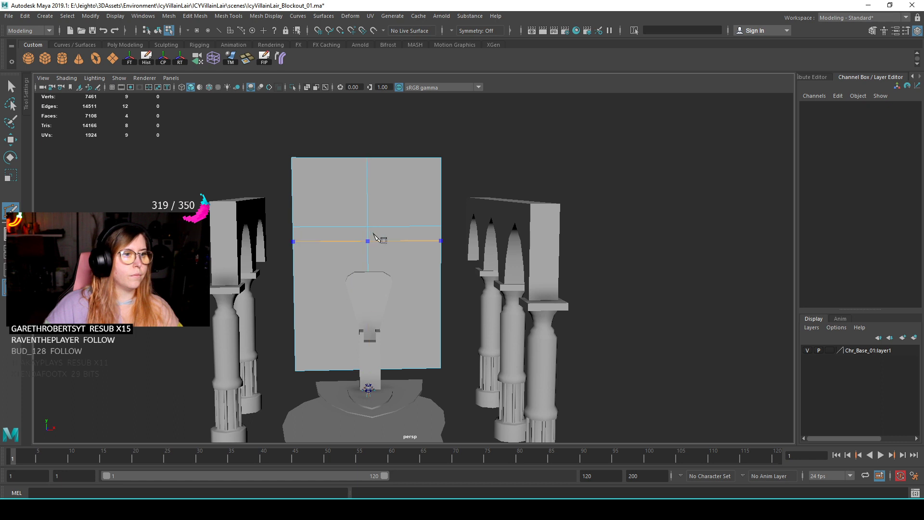
pyautogui.keyDown('alt'); pyautogui.moveTo(358, 204); pyautogui.dragTo(371, 220, button='middle'); pyautogui.keyUp('alt')
pyautogui.keyDown('alt'); pyautogui.moveTo(370, 219); pyautogui.dragTo(391, 217); pyautogui.keyUp('alt')
# - Draw the panel's top corner vertices inward and adjust their height below the centre vertex to form a pointed arch
pyautogui.press('w')
pyautogui.press('r')
pyautogui.moveTo(383, 192); pyautogui.dragTo(342, 185, button='right')
pyautogui.press('w')
pyautogui.moveTo(339, 157); pyautogui.dragTo(361, 115)
pyautogui.press('r')
pyautogui.moveTo(454, 188); pyautogui.dragTo(431, 171)
pyautogui.press('w')
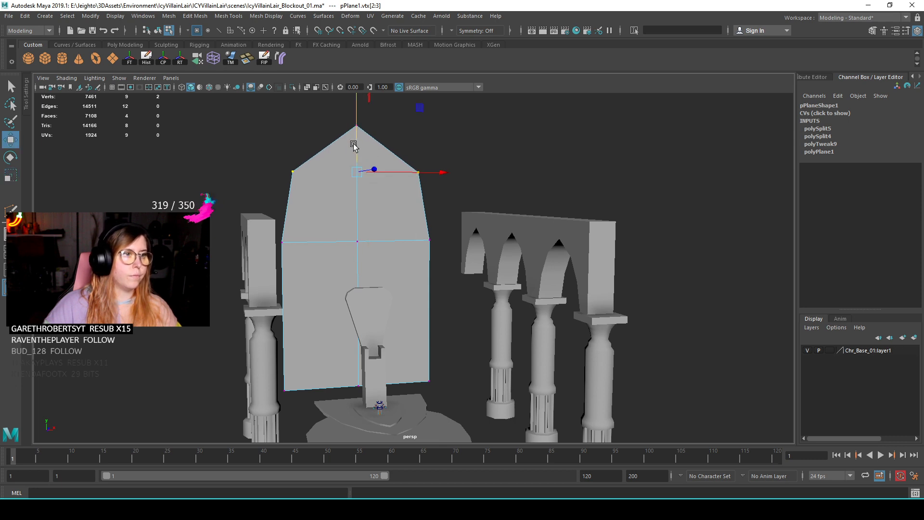
pyautogui.moveTo(355, 146); pyautogui.dragTo(356, 127)
pyautogui.press('r')
pyautogui.moveTo(440, 153); pyautogui.dragTo(409, 153)
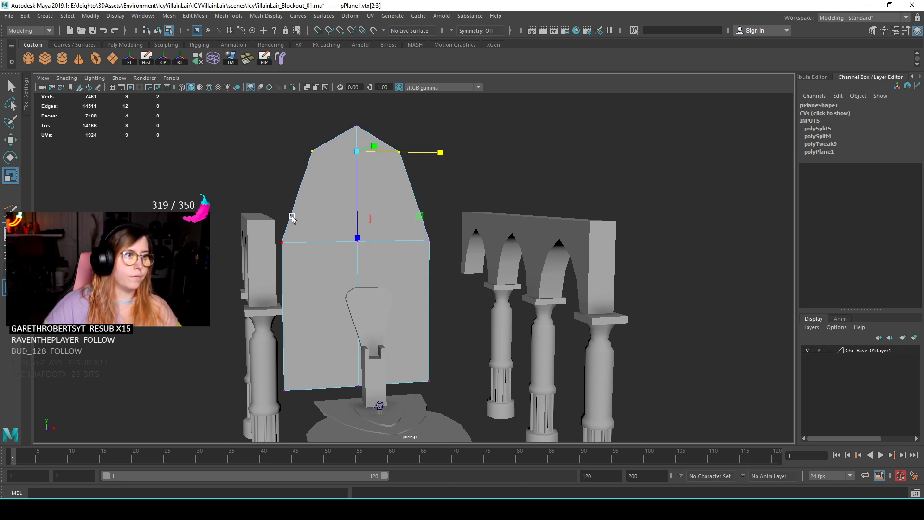
pyautogui.moveTo(357, 208)
pyautogui.mouseDown()
pyautogui.moveTo(361, 156)
pyautogui.moveTo(346, 194)
pyautogui.moveTo(356, 212)
pyautogui.mouseUp()
# - Bevel the panel's vertical centre edge with 2 segments
pyautogui.press('F10')
pyautogui.doubleClick(362, 187)
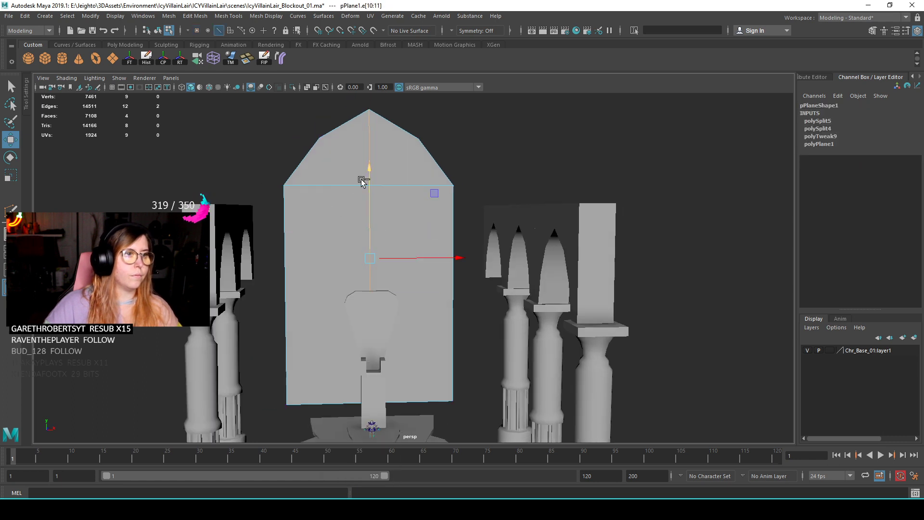
pyautogui.hotkey('ctrl', 'b')
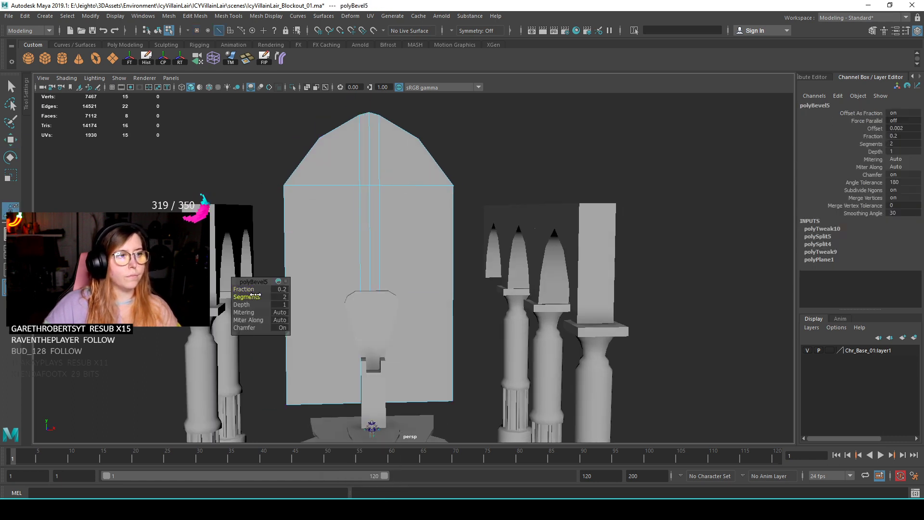
pyautogui.keyDown('alt'); pyautogui.moveTo(371, 178); pyautogui.dragTo(350, 192); pyautogui.keyUp('alt')
pyautogui.press('q')
# - Lower the arch's two outer shoulder vertices and spread them apart along the X axis
pyautogui.press('F9')
pyautogui.press('w')
pyautogui.moveTo(350, 135); pyautogui.dragTo(350, 171)
pyautogui.press('r')
pyautogui.moveTo(431, 181); pyautogui.dragTo(453, 183)
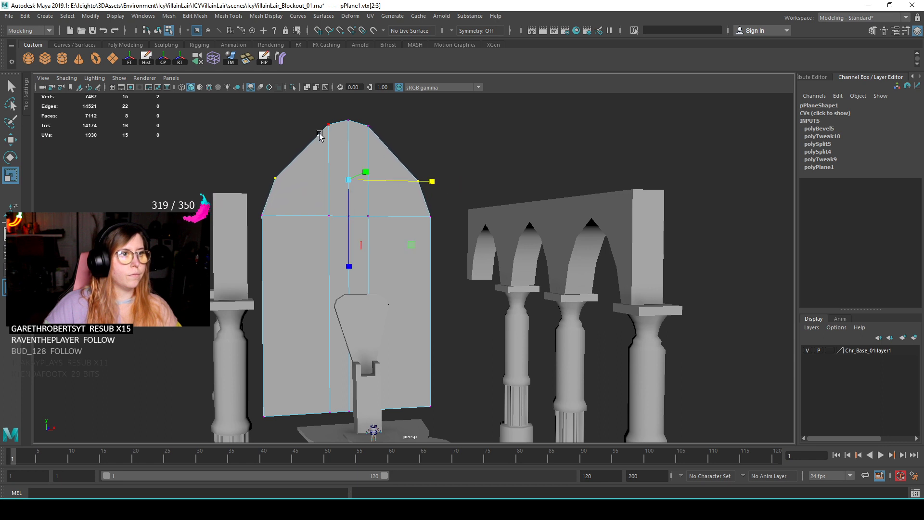
# - Lower and spread the two vertices beside the arch's apex to round its outline, and return to object mode
pyautogui.press('w')
pyautogui.moveTo(348, 117); pyautogui.dragTo(349, 141)
pyautogui.press('r')
pyautogui.moveTo(431, 151); pyautogui.dragTo(489, 145)
pyautogui.press('w')
pyautogui.moveTo(348, 115); pyautogui.dragTo(349, 105)
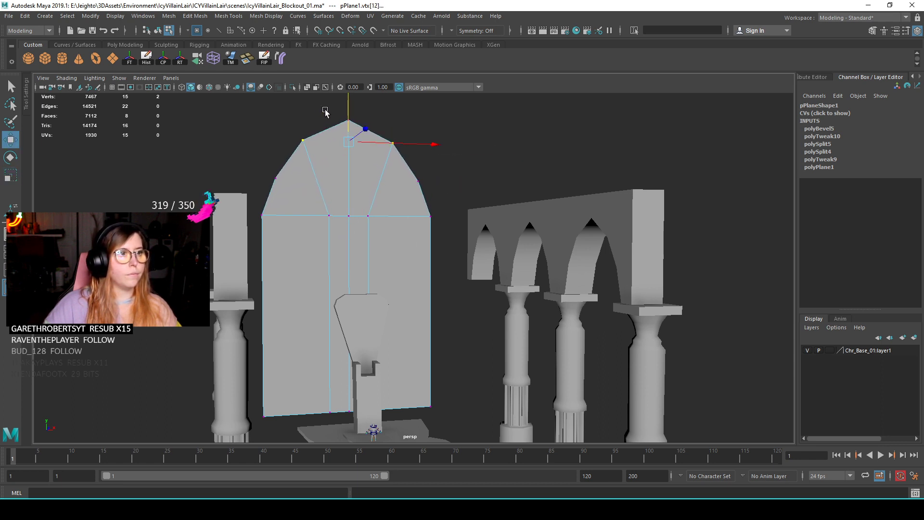
pyautogui.moveTo(366, 147)
pyautogui.keyDown('alt'); pyautogui.mouseDown()
pyautogui.moveTo(353, 215)
pyautogui.moveTo(577, 212)
pyautogui.moveTo(438, 218)
pyautogui.moveTo(371, 156)
pyautogui.mouseUp(); pyautogui.keyUp('alt')
pyautogui.press('F8')
pyautogui.click(511, 127)
# - Narrow the arched panel to Scale X 13.037
pyautogui.scroll(3, 443, 262)
pyautogui.keyDown('alt'); pyautogui.moveTo(443, 262); pyautogui.dragTo(412, 181); pyautogui.keyUp('alt')
pyautogui.click(412, 181)
pyautogui.press('r')
pyautogui.moveTo(483, 246); pyautogui.dragTo(463, 246)
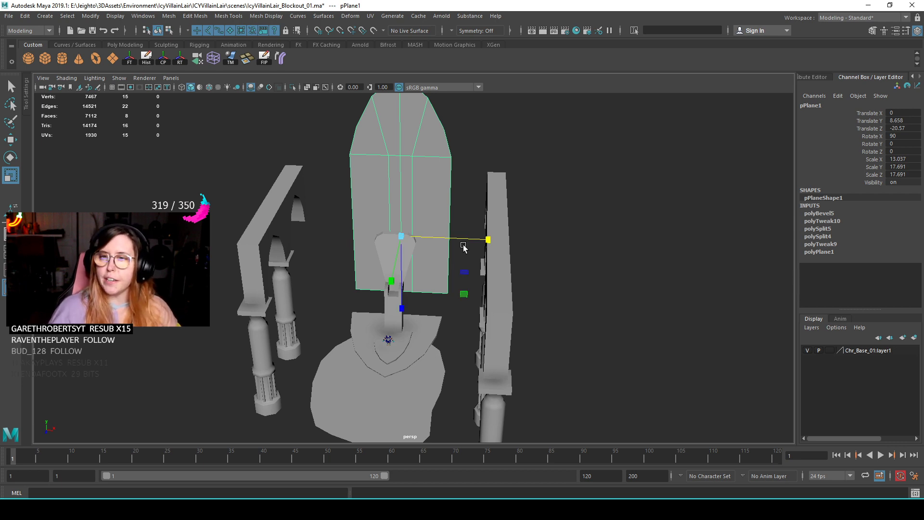
# - Move the arched panel forward along the Z axis to Translate Z -19.49 and clear the selection
pyautogui.keyDown('alt'); pyautogui.moveTo(485, 144); pyautogui.dragTo(429, 236); pyautogui.keyUp('alt')
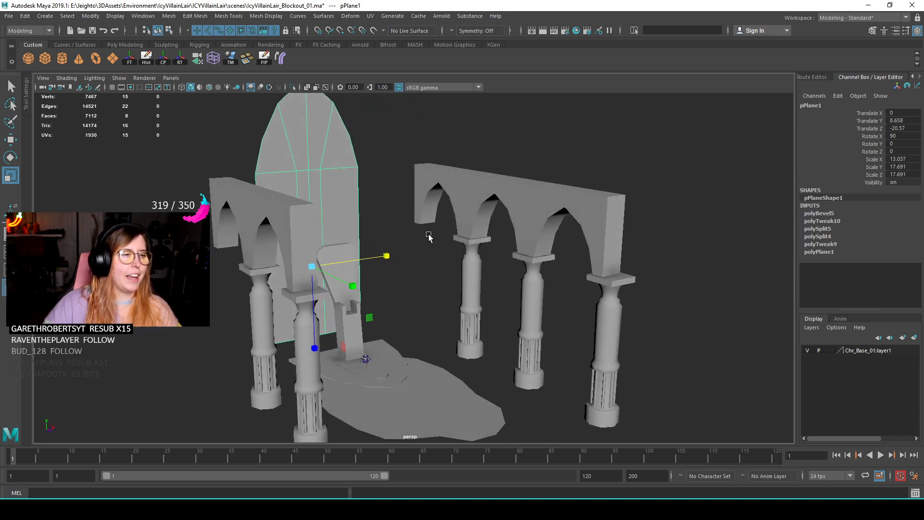
pyautogui.keyDown('alt'); pyautogui.moveTo(361, 261); pyautogui.dragTo(371, 309); pyautogui.keyUp('alt')
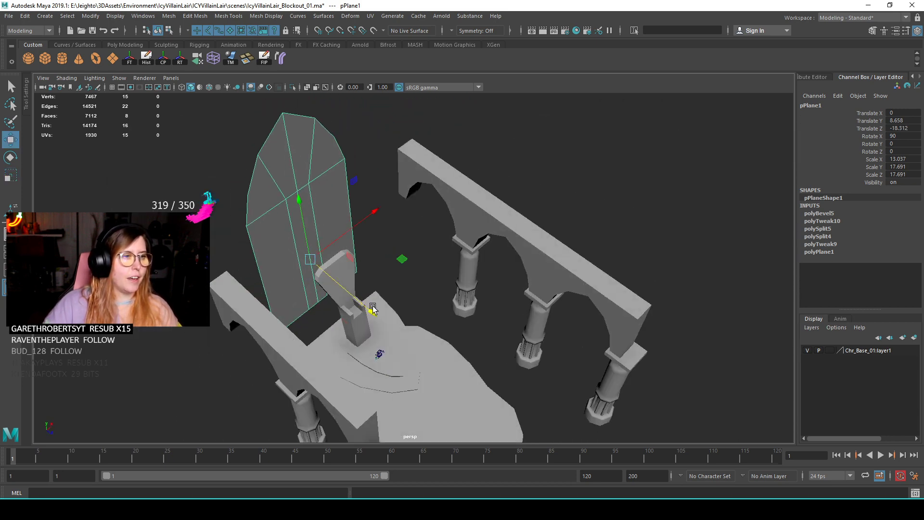
pyautogui.press('e')
pyautogui.moveTo(350, 258); pyautogui.dragTo(453, 302)
pyautogui.hotkey('ctrl', 'z')
pyautogui.press('w')
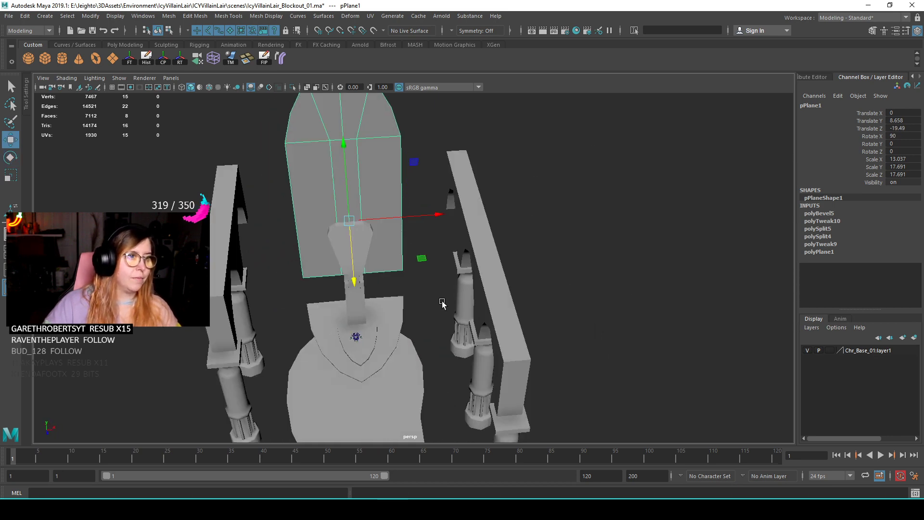
pyautogui.keyDown('alt'); pyautogui.moveTo(453, 302); pyautogui.dragTo(401, 304, button='right'); pyautogui.keyUp('alt')
pyautogui.keyDown('alt'); pyautogui.moveTo(402, 303); pyautogui.dragTo(427, 267, button='middle'); pyautogui.keyUp('alt')
pyautogui.keyDown('alt'); pyautogui.moveTo(427, 268); pyautogui.dragTo(496, 285); pyautogui.keyUp('alt')
pyautogui.click(496, 285)
# - Select the pillars and arches of the arcade on the negative X side and delete them
pyautogui.keyDown('alt'); pyautogui.moveTo(355, 277); pyautogui.dragTo(439, 281, button='middle'); pyautogui.keyUp('alt')
pyautogui.keyDown('alt'); pyautogui.moveTo(439, 281); pyautogui.dragTo(394, 321); pyautogui.keyUp('alt')
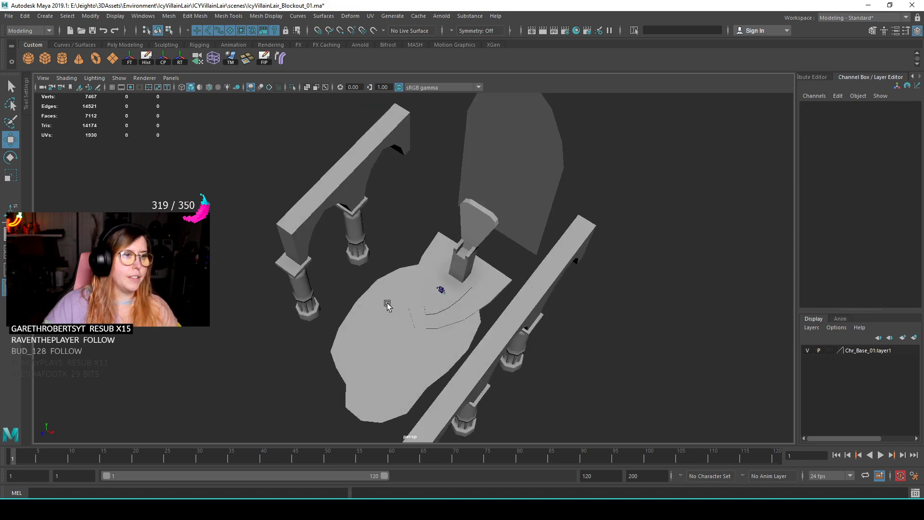
pyautogui.keyDown('alt'); pyautogui.moveTo(388, 255); pyautogui.dragTo(375, 264); pyautogui.keyUp('alt')
pyautogui.click(367, 233)
pyautogui.keyDown('alt'); pyautogui.moveTo(392, 269); pyautogui.dragTo(367, 280, button='right'); pyautogui.keyUp('alt')
pyautogui.keyDown('alt'); pyautogui.moveTo(367, 280); pyautogui.dragTo(390, 281); pyautogui.keyUp('alt')
pyautogui.moveTo(344, 328); pyautogui.dragTo(483, 223)
pyautogui.press('Delete')
# - Move the remaining arcade's rear pillar inward to Translate X 10.193, Translate Z -7.961
pyautogui.click(483, 223)
pyautogui.moveTo(476, 272); pyautogui.dragTo(539, 256)
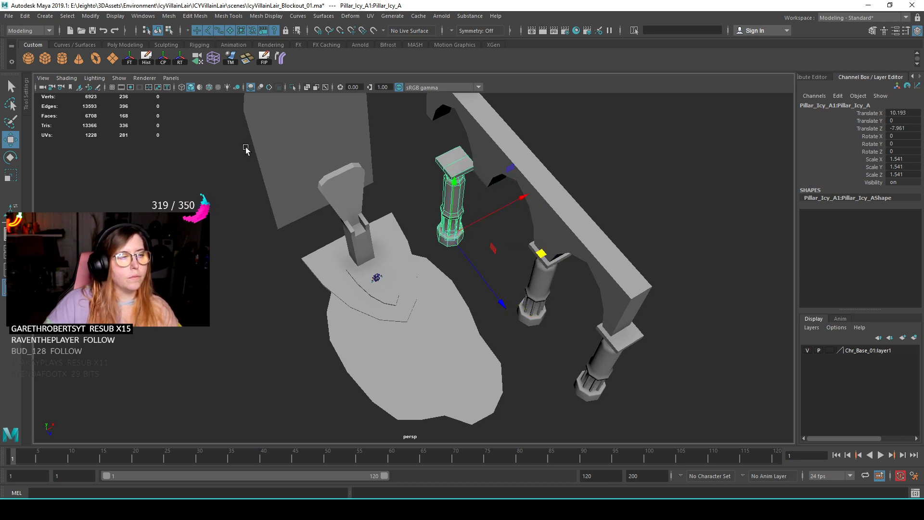
# - Create a polygon cylinder at the origin, enlarge it to about 16.5, and flatten it into a round floor
pyautogui.click(325, 252)
pyautogui.press('r')
pyautogui.press('f')
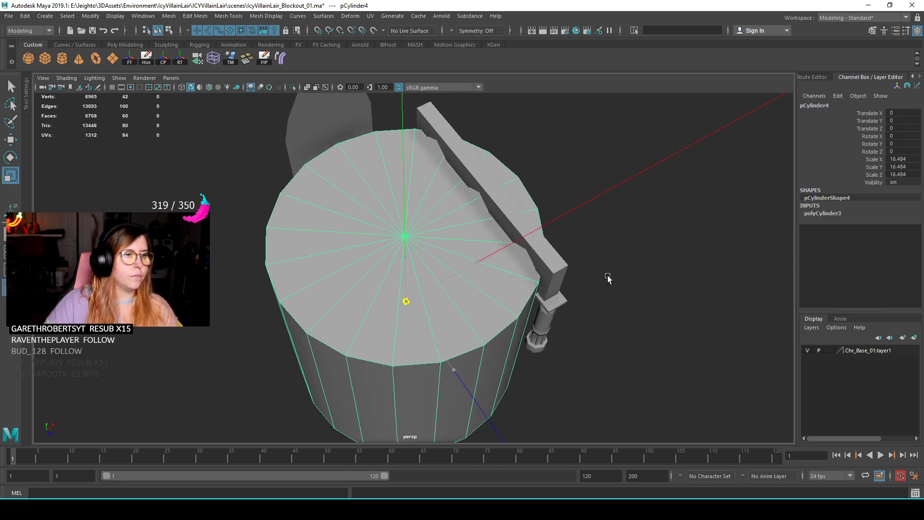
pyautogui.moveTo(404, 254); pyautogui.dragTo(470, 340)
pyautogui.press('r')
pyautogui.click(446, 219)
pyautogui.keyDown('alt'); pyautogui.moveTo(445, 221); pyautogui.dragTo(451, 280); pyautogui.keyUp('alt')
# - Try to reposition the rear pillar's pivot point, and undo the pivot move
pyautogui.scroll(3, 449, 265)
pyautogui.press('w')
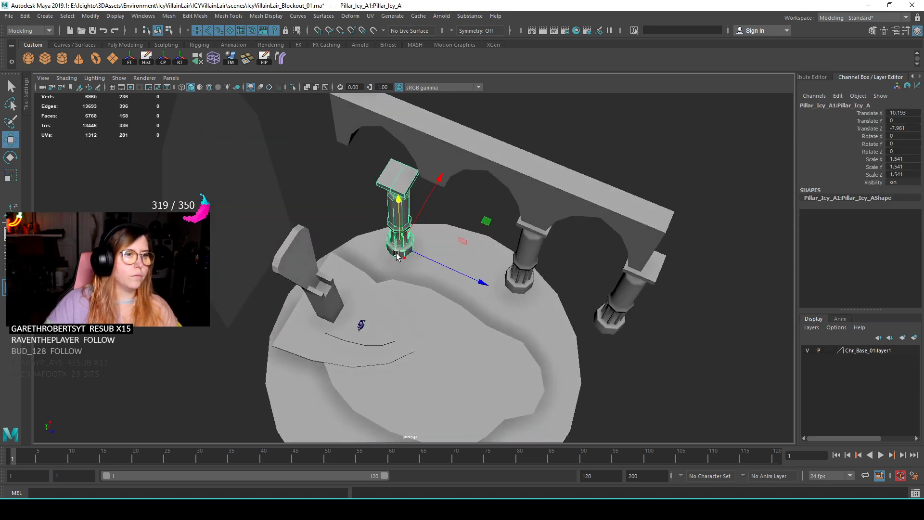
pyautogui.hotkey('ctrl', 'z')
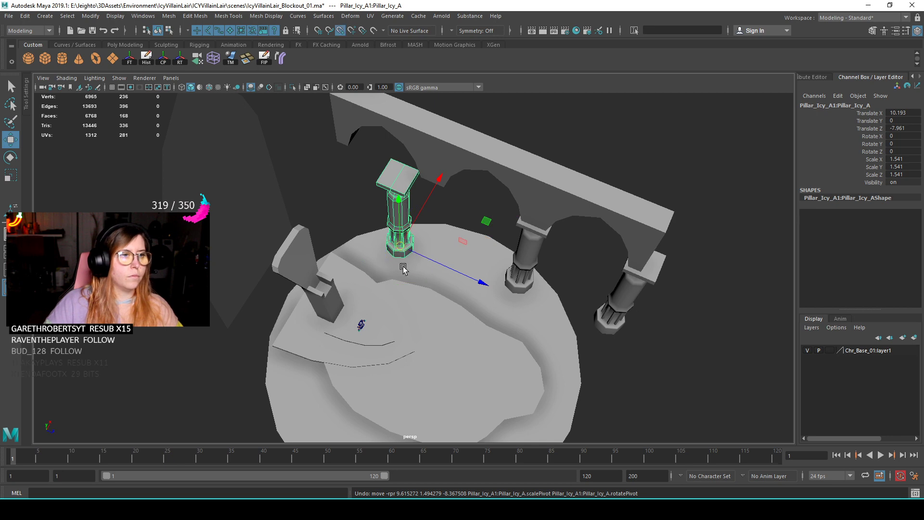
# - Reposition the three arcade pillars along the round floor's edge, placing the middle one at Translate X 16.275, Y -1.107, Z 0
pyautogui.moveTo(402, 264); pyautogui.dragTo(400, 242, button='middle')
pyautogui.click(522, 289)
pyautogui.moveTo(494, 288); pyautogui.dragTo(474, 236, button='middle')
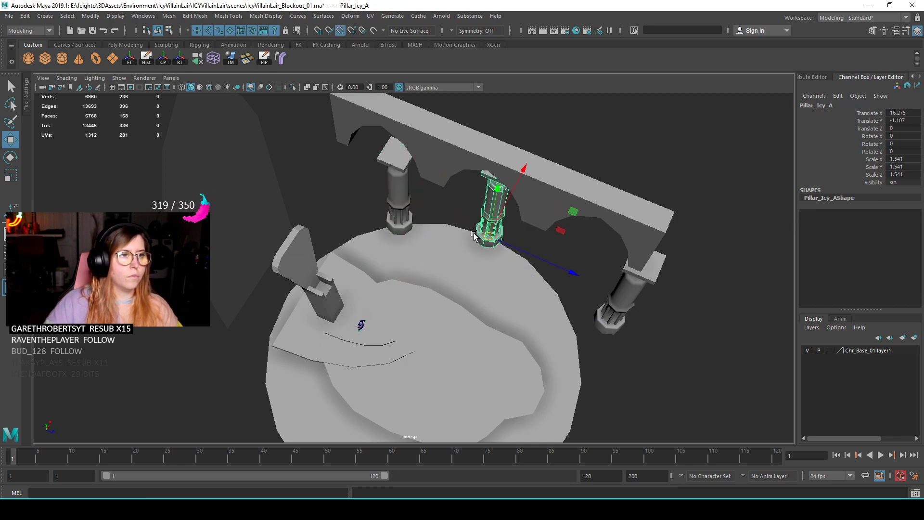
pyautogui.click(613, 313)
pyautogui.moveTo(613, 313); pyautogui.dragTo(550, 301, button='middle')
pyautogui.keyDown('alt'); pyautogui.moveTo(533, 334); pyautogui.dragTo(315, 174); pyautogui.keyUp('alt')
# - Set the middle arch's pivot on its lower corner and snap the arch onto the rear pillar's cap at Translate 14.506, 12.06, -9.252
pyautogui.click(315, 174)
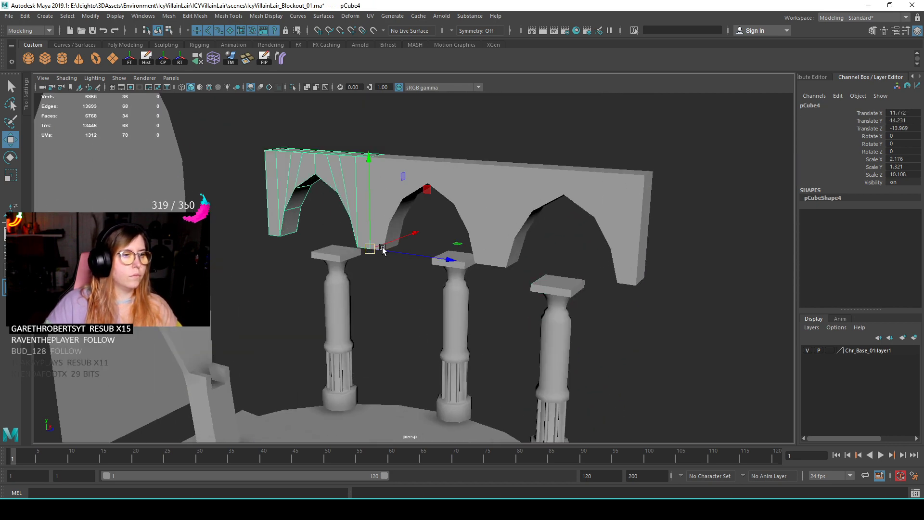
pyautogui.click(385, 218)
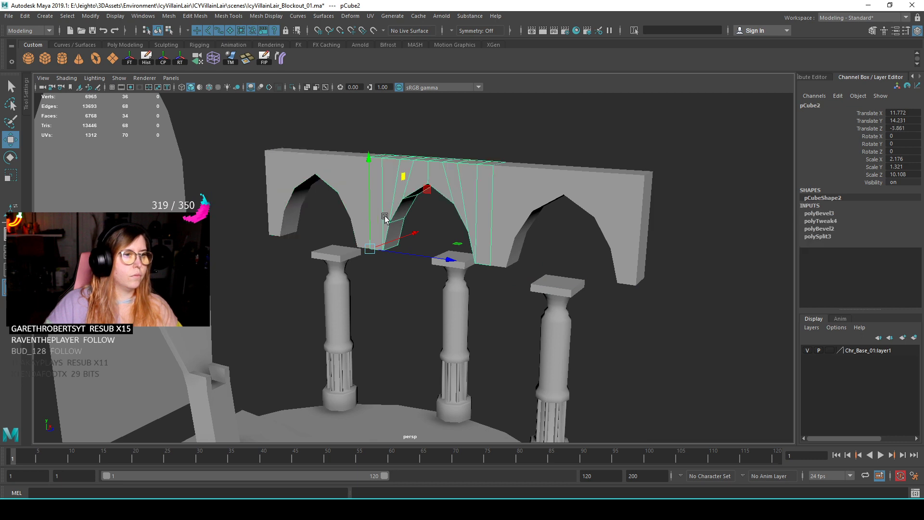
pyautogui.press('v')
pyautogui.middleClick(339, 255)
pyautogui.scroll(3, 338, 256)
pyautogui.keyDown('alt'); pyautogui.moveTo(338, 256); pyautogui.dragTo(287, 243); pyautogui.keyUp('alt')
pyautogui.moveTo(284, 242); pyautogui.dragTo(275, 241, button='middle')
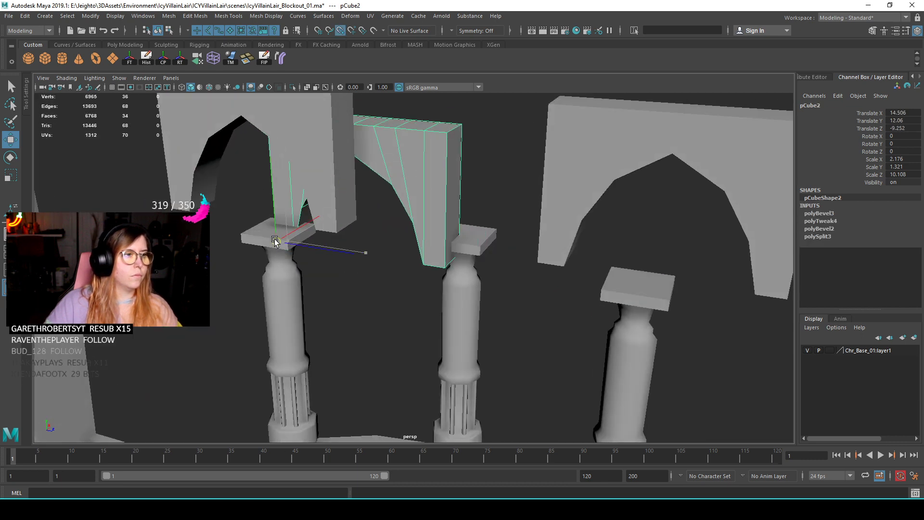
pyautogui.keyDown('alt'); pyautogui.moveTo(450, 333); pyautogui.dragTo(388, 369, button='right'); pyautogui.keyUp('alt')
pyautogui.keyDown('alt'); pyautogui.moveTo(388, 369); pyautogui.dragTo(334, 316, button='middle'); pyautogui.keyUp('alt')
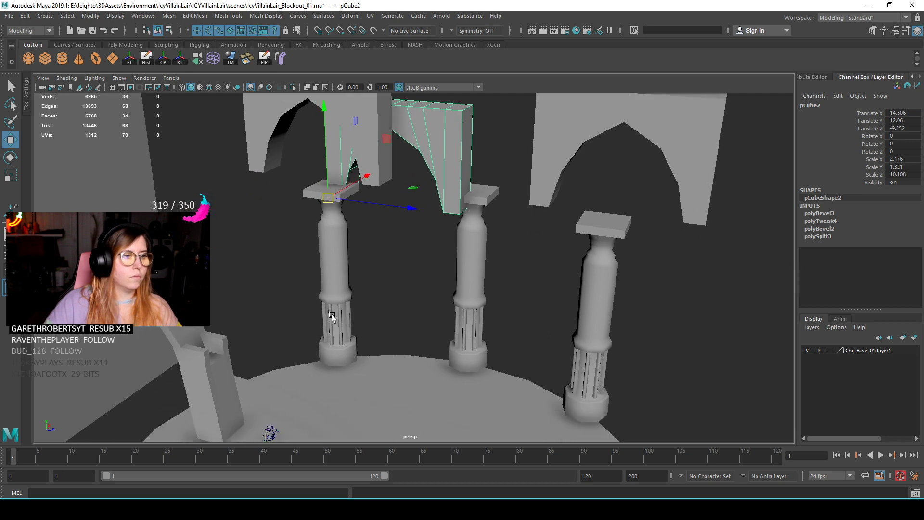
# - Turn the rear pillar to face the floor's centre with Rotate Y 30
pyautogui.click(471, 269)
pyautogui.keyDown('alt'); pyautogui.moveTo(356, 284); pyautogui.dragTo(342, 309); pyautogui.keyUp('alt')
pyautogui.click(314, 255)
pyautogui.press('e')
pyautogui.moveTo(340, 375); pyautogui.dragTo(390, 362)
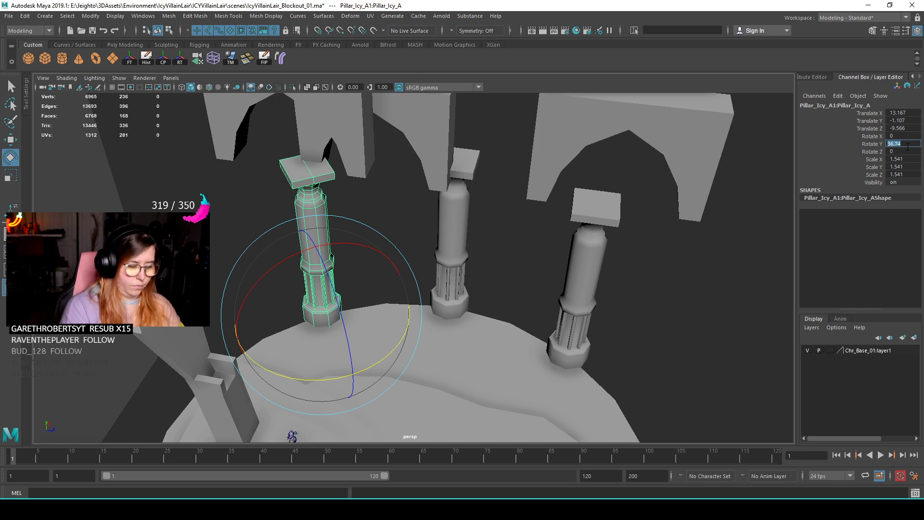
pyautogui.press('Return')
# - Turn the front pillar inward with Rotate Y -30
pyautogui.click(604, 226)
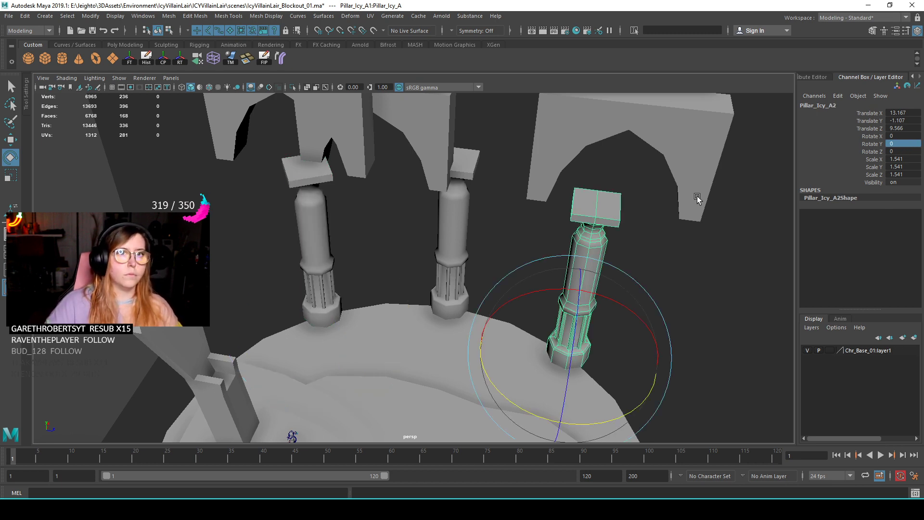
pyautogui.write('-')
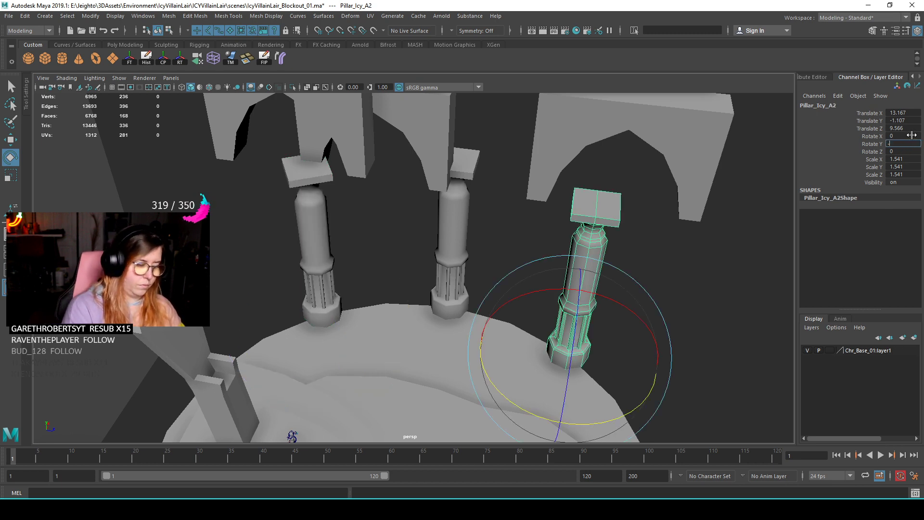
pyautogui.write('30')
pyautogui.press('Return')
# - Delete the original rear arch, keeping the arch already snapped to the rear pillar
pyautogui.keyDown('alt'); pyautogui.moveTo(429, 147); pyautogui.dragTo(437, 207, button='middle'); pyautogui.keyUp('alt')
pyautogui.click(297, 137)
pyautogui.press('Delete')
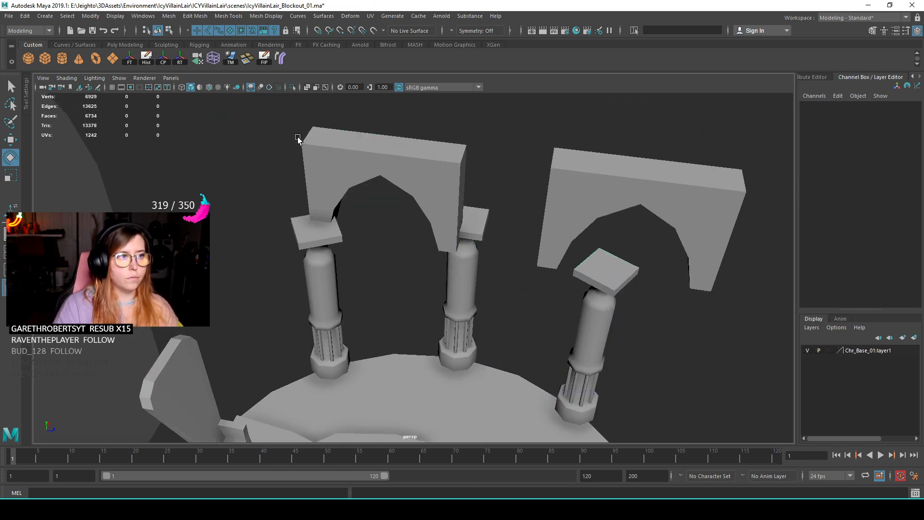
# - Snap the remaining rear arch onto the turned rear pillar's cap at Translate X 12.609, Y 13.124, Z -7.889
pyautogui.click(321, 152)
pyautogui.scroll(2, 320, 204)
pyautogui.press('w')
pyautogui.press('v')
pyautogui.moveTo(279, 222); pyautogui.dragTo(285, 230)
# - Shift the rear arch to Translate X 13.026, Z -8.091 and try a Rotate Y of 30
pyautogui.press('e')
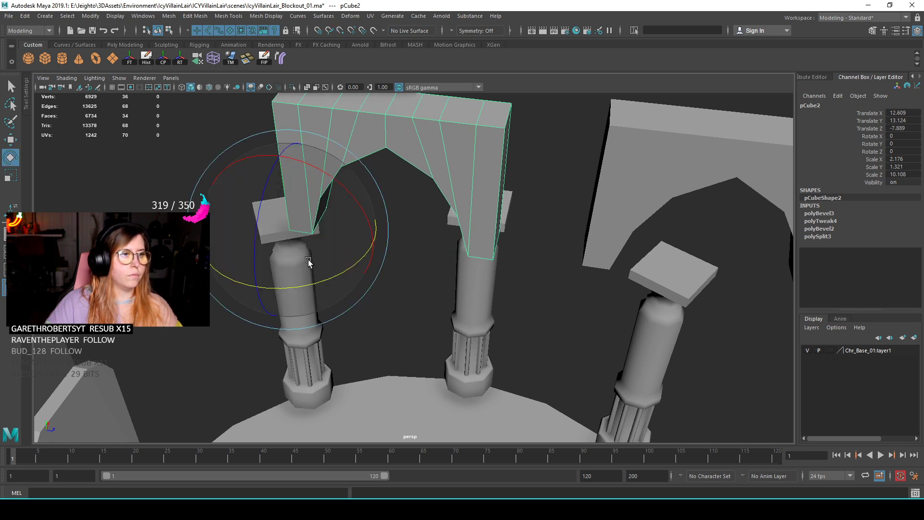
pyautogui.moveTo(314, 284); pyautogui.dragTo(419, 288)
pyautogui.press('w')
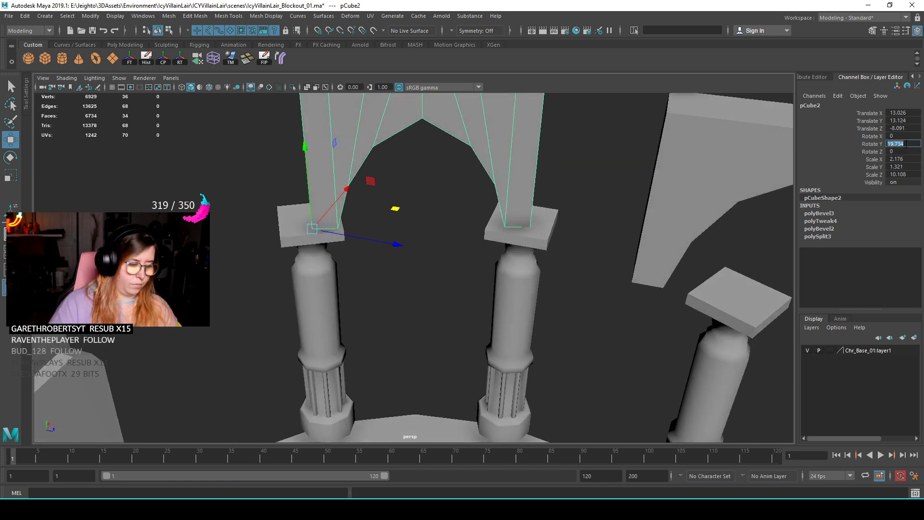
pyautogui.press('Return')
pyautogui.click(905, 143)
pyautogui.press('Return')
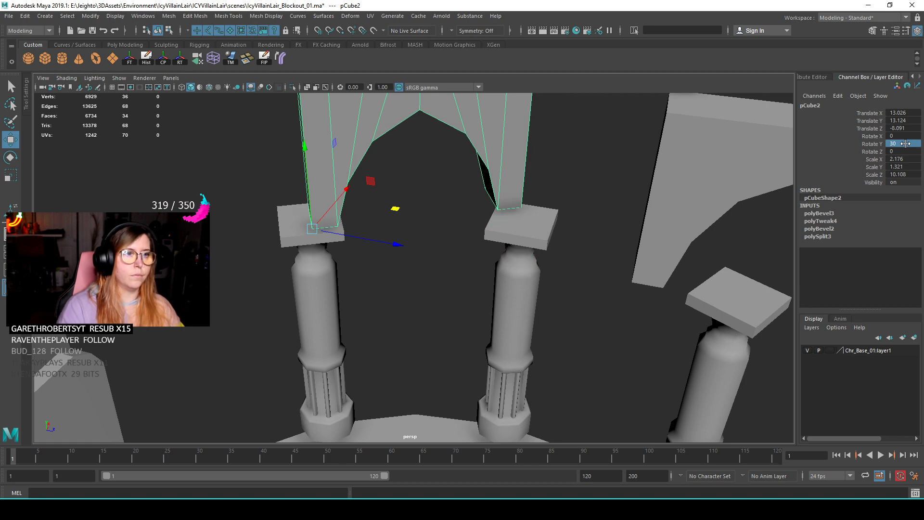
# - Rotate the rear arch to Rotate Y 18.386 to span the rear and middle pillars, at Translate X 12.969, Z -8.208
pyautogui.scroll(-4, 518, 235)
pyautogui.keyDown('alt'); pyautogui.moveTo(539, 269); pyautogui.dragTo(417, 273); pyautogui.keyUp('alt')
pyautogui.press('e')
pyautogui.moveTo(456, 241)
pyautogui.mouseDown()
pyautogui.moveTo(445, 249)
pyautogui.moveTo(491, 243)
pyautogui.moveTo(501, 268)
pyautogui.moveTo(459, 277)
pyautogui.moveTo(379, 235)
pyautogui.moveTo(431, 295)
pyautogui.moveTo(462, 258)
pyautogui.mouseUp()
pyautogui.press('w')
# - Snap the front arch onto the middle pillar's cap at Translate 16.157, 13.124, 1.384 and rotate it to Rotate Y -19.546
pyautogui.click(570, 189)
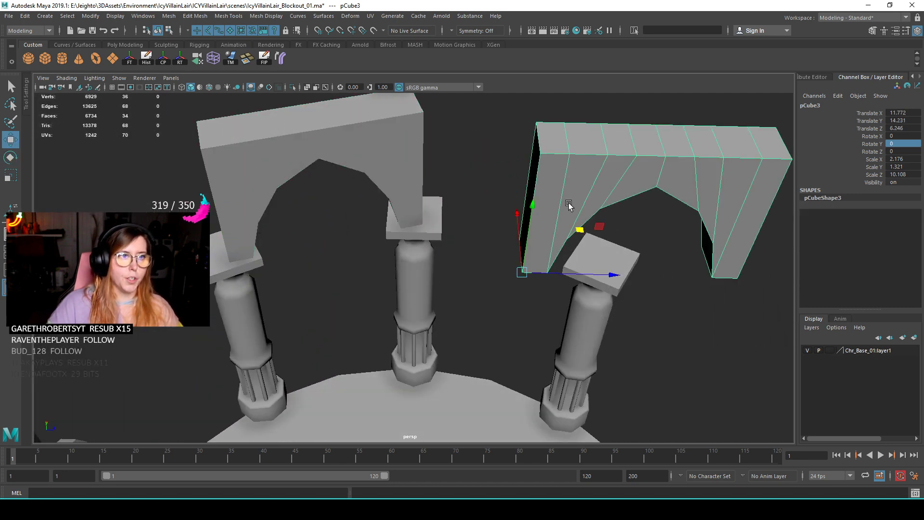
pyautogui.moveTo(424, 219); pyautogui.dragTo(420, 223, button='middle')
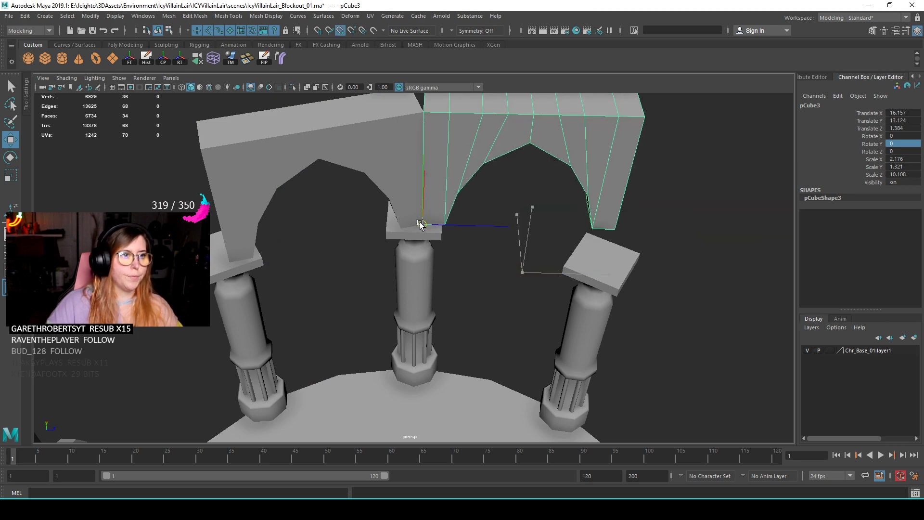
pyautogui.press('e')
pyautogui.moveTo(487, 269); pyautogui.dragTo(463, 273)
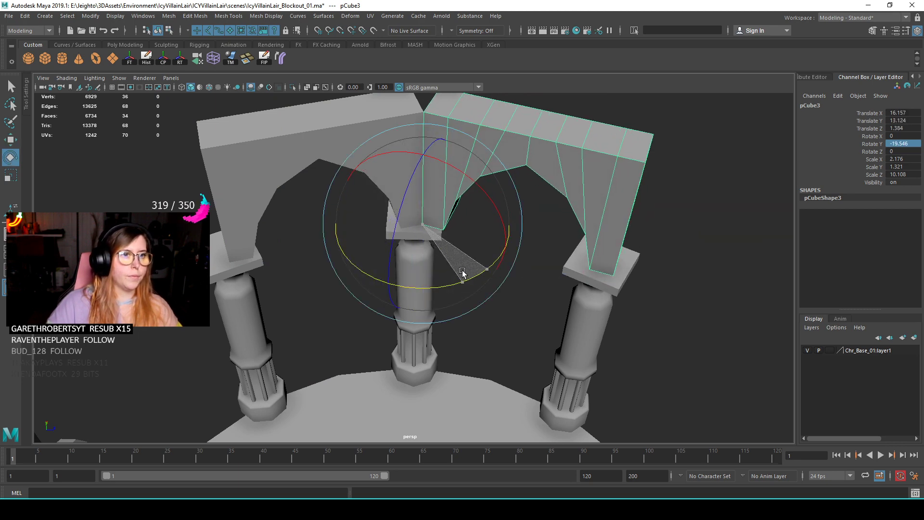
pyautogui.moveTo(664, 311)
pyautogui.keyDown('alt'); pyautogui.mouseDown()
pyautogui.moveTo(624, 327)
pyautogui.moveTo(631, 307)
pyautogui.moveTo(654, 318)
pyautogui.mouseUp(); pyautogui.keyUp('alt')
# - Select both arches and slide them together along Z, bringing the rear arch to Translate Z -8.593
pyautogui.keyDown('shift'); pyautogui.click(367, 138); pyautogui.keyUp('shift')
pyautogui.keyDown('alt'); pyautogui.moveTo(414, 176); pyautogui.dragTo(346, 243); pyautogui.keyUp('alt')
pyautogui.press('w')
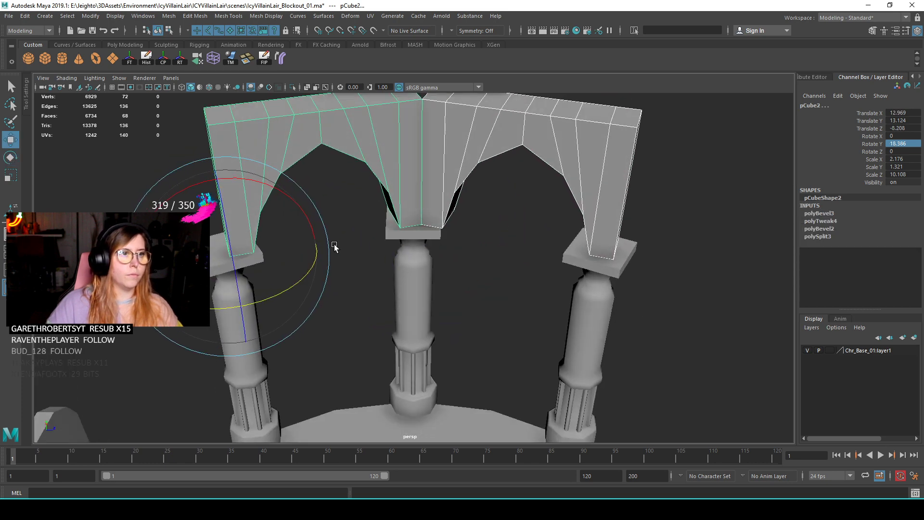
pyautogui.moveTo(295, 266); pyautogui.dragTo(306, 261)
# - Duplicate the rear pillar and move the copy beside the throne to Translate X 5.029, Z -15.479
pyautogui.click(570, 313)
pyautogui.scroll(-5, 589, 352)
pyautogui.keyDown('alt'); pyautogui.moveTo(588, 351); pyautogui.dragTo(475, 281); pyautogui.keyUp('alt')
pyautogui.click(421, 232)
pyautogui.keyDown('alt'); pyautogui.moveTo(421, 232); pyautogui.dragTo(563, 274); pyautogui.keyUp('alt')
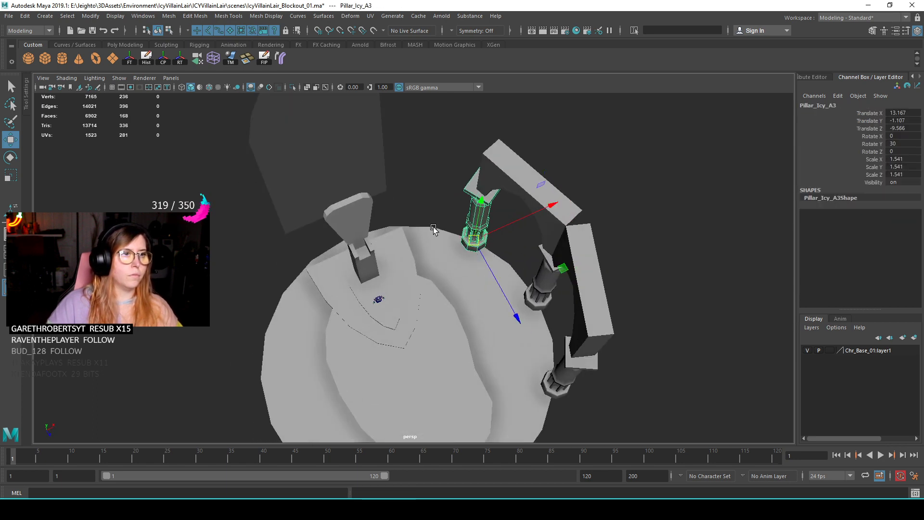
pyautogui.moveTo(475, 238); pyautogui.dragTo(395, 223)
pyautogui.keyDown('alt'); pyautogui.moveTo(510, 288); pyautogui.dragTo(489, 268); pyautogui.keyUp('alt')
# - Reset the duplicated pillar's Rotate Y to 0
pyautogui.press('e')
pyautogui.moveTo(458, 351); pyautogui.dragTo(521, 349)
pyautogui.write('0')
pyautogui.press('Return')
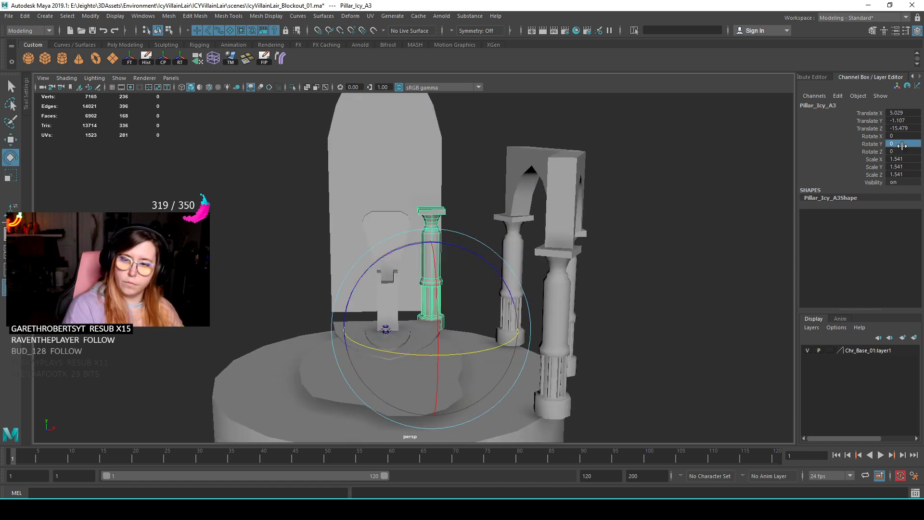
# - Stretch the pillar beside the throne taller by raising the vertices of its cap and neck
pyautogui.keyDown('alt'); pyautogui.moveTo(359, 189); pyautogui.dragTo(430, 187); pyautogui.keyUp('alt')
pyautogui.keyDown('alt'); pyautogui.moveTo(430, 187); pyautogui.dragTo(447, 190, button='right'); pyautogui.keyUp('alt')
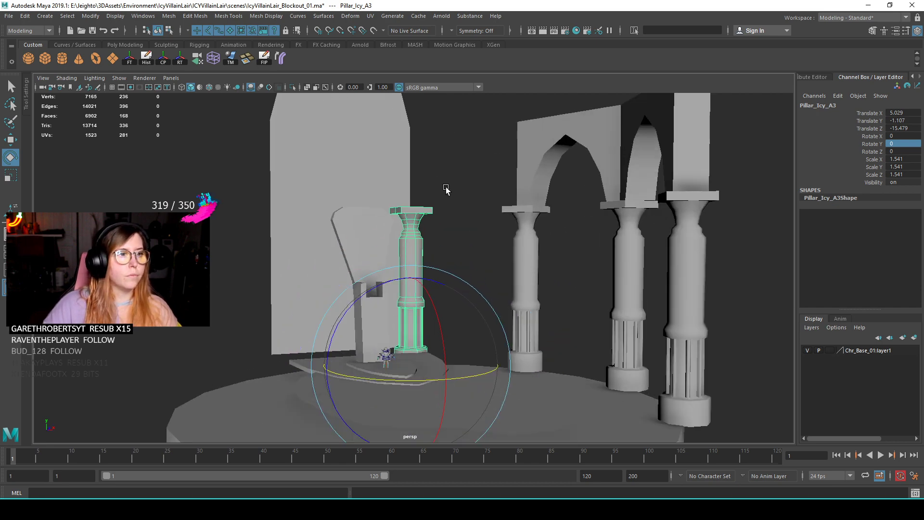
pyautogui.keyDown('alt'); pyautogui.moveTo(448, 190); pyautogui.dragTo(438, 202); pyautogui.keyUp('alt')
pyautogui.press('F9')
pyautogui.press('w')
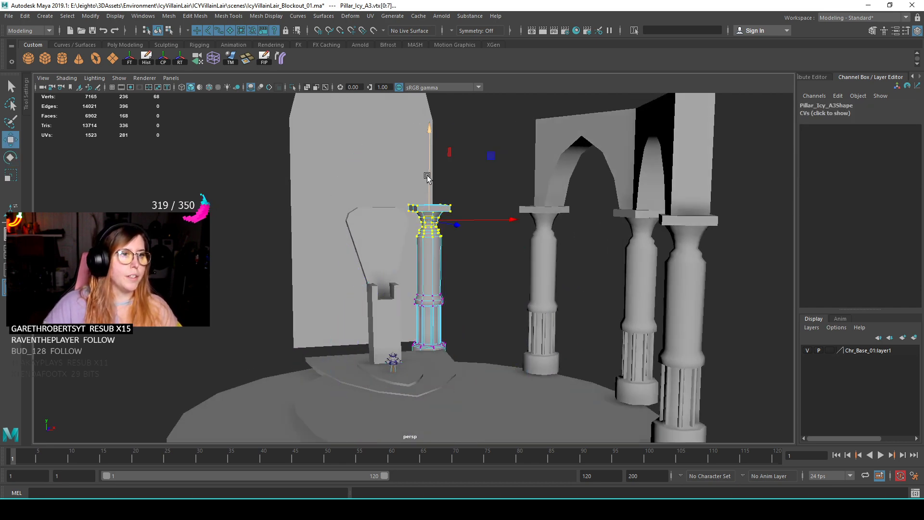
pyautogui.keyDown('alt'); pyautogui.moveTo(434, 112); pyautogui.dragTo(450, 212); pyautogui.keyUp('alt')
pyautogui.press('F8')
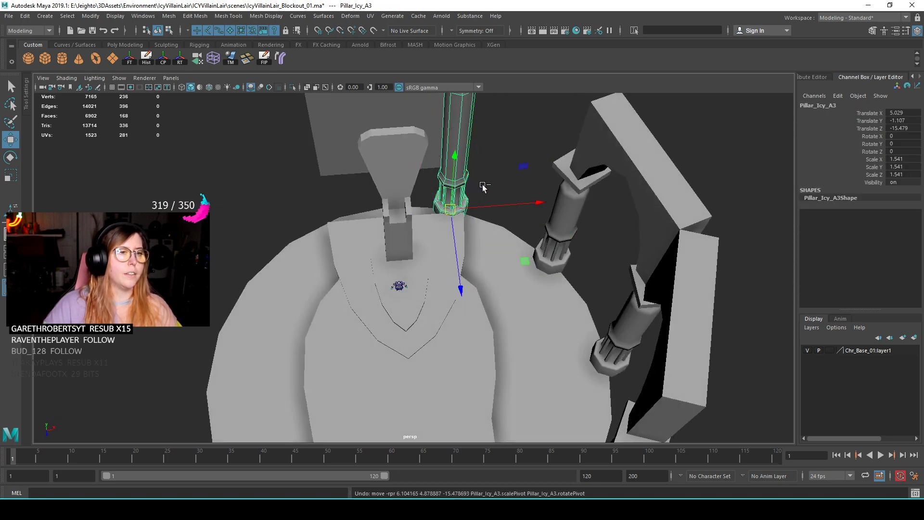
# - Move the tall pillar slightly outward from the throne at the back of the floor
pyautogui.moveTo(483, 168); pyautogui.dragTo(471, 169)
pyautogui.keyDown('alt'); pyautogui.moveTo(527, 200); pyautogui.dragTo(488, 243, button='right'); pyautogui.keyUp('alt')
pyautogui.keyDown('alt'); pyautogui.moveTo(489, 244); pyautogui.dragTo(423, 265); pyautogui.keyUp('alt')
pyautogui.keyDown('alt'); pyautogui.moveTo(423, 264); pyautogui.dragTo(525, 291, button='right'); pyautogui.keyUp('alt')
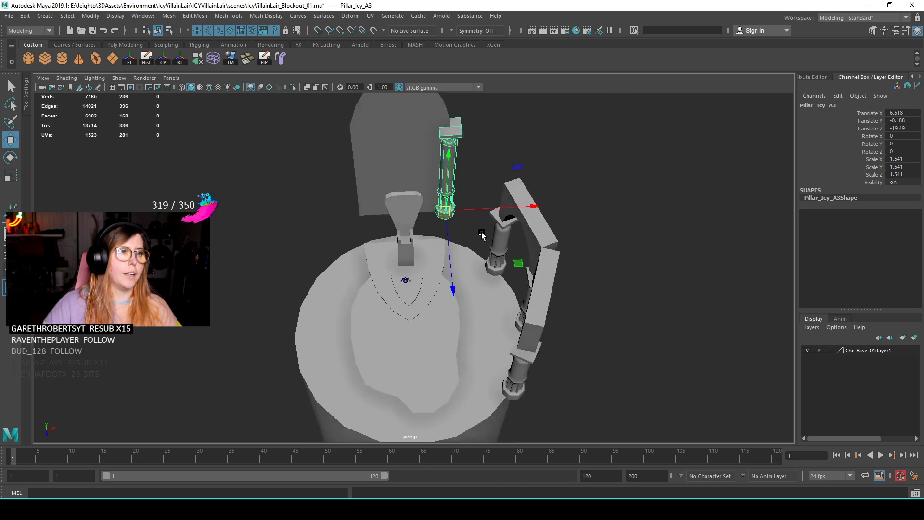
pyautogui.keyDown('alt'); pyautogui.moveTo(525, 293); pyautogui.dragTo(652, 252); pyautogui.keyUp('alt')
# - Examine the tall pillar and the curved arcade around the throne from several angles
pyautogui.click(583, 126)
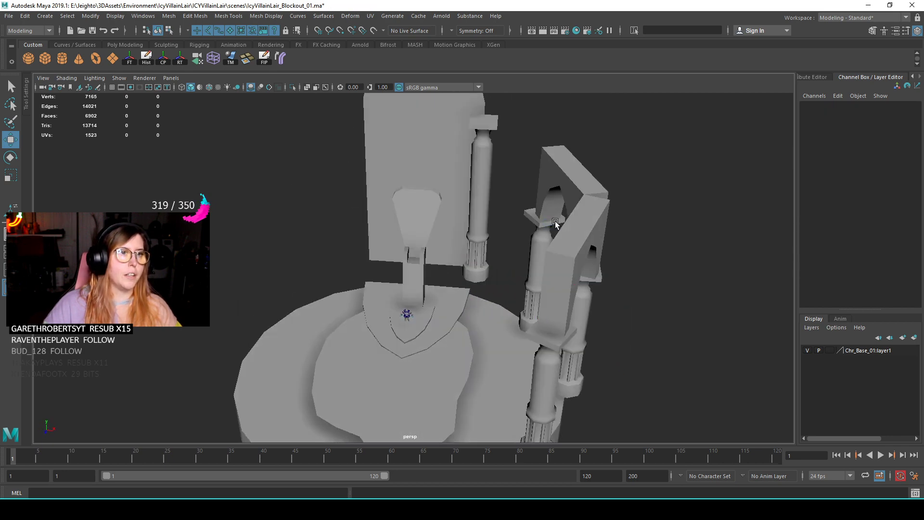
pyautogui.keyDown('alt'); pyautogui.moveTo(573, 180); pyautogui.dragTo(415, 150); pyautogui.keyUp('alt')
pyautogui.keyDown('alt'); pyautogui.moveTo(475, 336); pyautogui.dragTo(458, 316); pyautogui.keyUp('alt')
pyautogui.keyDown('alt'); pyautogui.moveTo(458, 316); pyautogui.dragTo(433, 255, button='right'); pyautogui.keyUp('alt')
pyautogui.keyDown('alt'); pyautogui.moveTo(433, 256); pyautogui.dragTo(429, 197); pyautogui.keyUp('alt')
pyautogui.click(416, 184)
pyautogui.keyDown('alt'); pyautogui.moveTo(416, 183); pyautogui.dragTo(505, 253, button='right'); pyautogui.keyUp('alt')
pyautogui.keyDown('alt'); pyautogui.moveTo(504, 252); pyautogui.dragTo(435, 188); pyautogui.keyUp('alt')
pyautogui.keyDown('shift'); pyautogui.moveTo(582, 230); pyautogui.dragTo(418, 191); pyautogui.keyUp('shift')
pyautogui.click(509, 222)
# - Duplicate the rear arch and snap the copy onto the tall pillar's cap at Translate 6.752, 19.008, -16.278
pyautogui.click(512, 167)
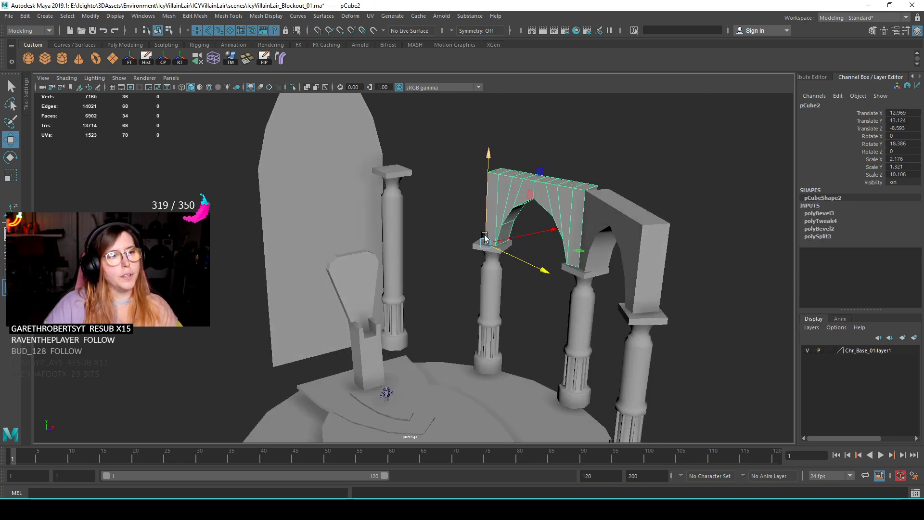
pyautogui.hotkey('ctrl', 'd')
pyautogui.moveTo(417, 192); pyautogui.dragTo(394, 172, button='middle')
pyautogui.keyDown('alt'); pyautogui.moveTo(419, 176); pyautogui.dragTo(482, 171); pyautogui.keyUp('alt')
pyautogui.moveTo(483, 170); pyautogui.dragTo(474, 180, button='middle')
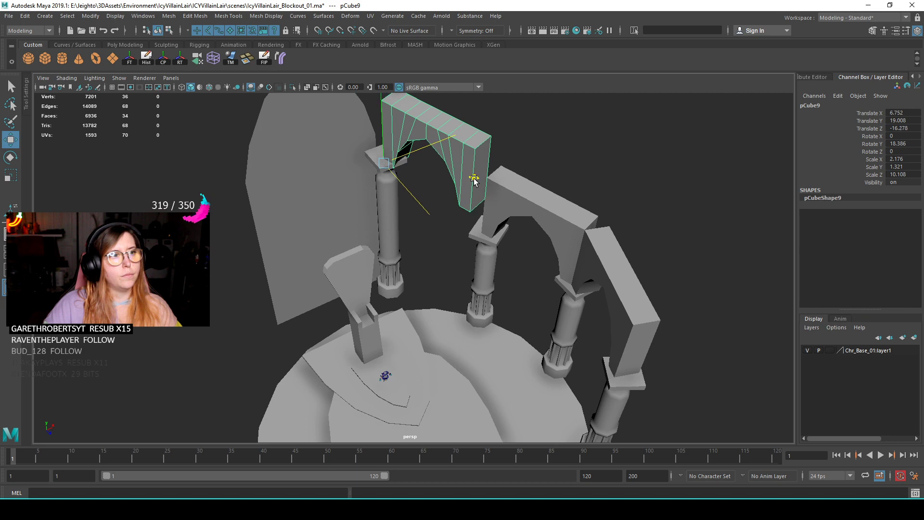
# - Rotate the raised arch to Rotate Y 40.071 so its free leg lines up with the next pillar
pyautogui.keyDown('alt'); pyautogui.moveTo(474, 225); pyautogui.dragTo(423, 228); pyautogui.keyUp('alt')
pyautogui.press('e')
pyautogui.moveTo(406, 247); pyautogui.dragTo(412, 216, button='middle')
pyautogui.moveTo(456, 268)
pyautogui.keyDown('alt'); pyautogui.mouseDown()
pyautogui.moveTo(433, 206)
pyautogui.moveTo(436, 253)
pyautogui.moveTo(453, 278)
pyautogui.mouseUp(); pyautogui.keyUp('alt')
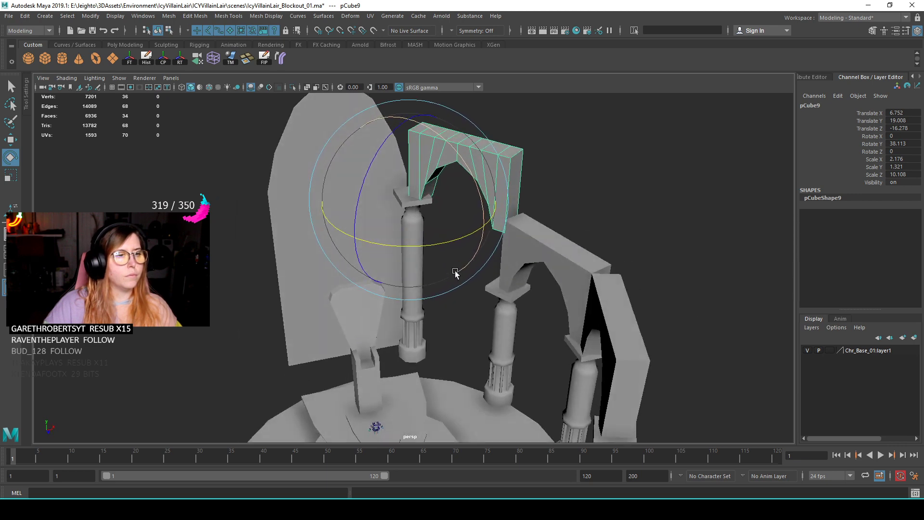
pyautogui.moveTo(444, 235); pyautogui.dragTo(518, 157)
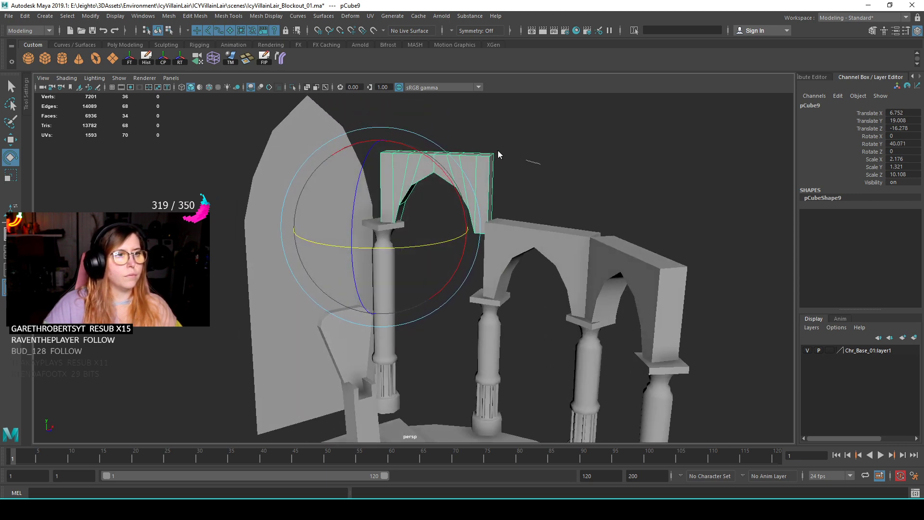
# - Try to lengthen the raised arch's free leg by lowering its bottom vertices, and undo the move
pyautogui.press('F9')
pyautogui.keyDown('alt'); pyautogui.moveTo(465, 291); pyautogui.dragTo(455, 255); pyautogui.keyUp('alt')
pyautogui.moveTo(443, 222); pyautogui.dragTo(472, 197)
pyautogui.press('w')
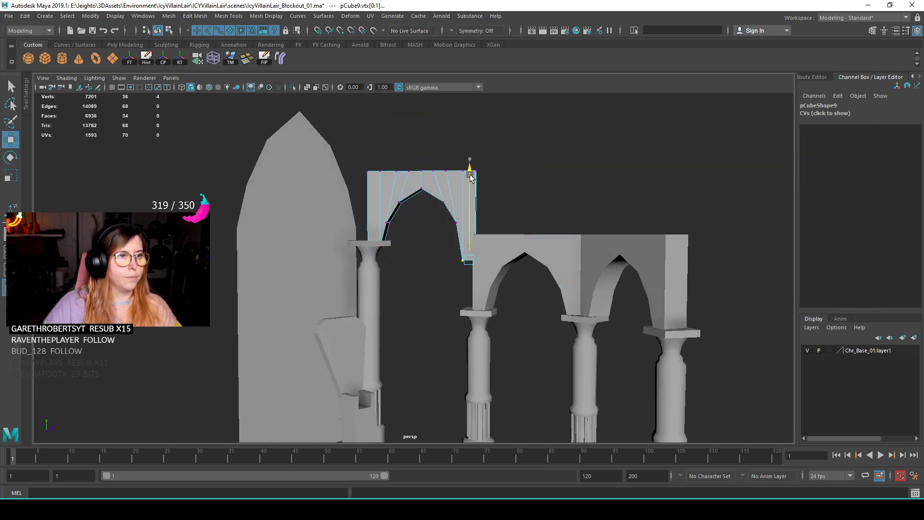
pyautogui.scroll(2, 439, 216)
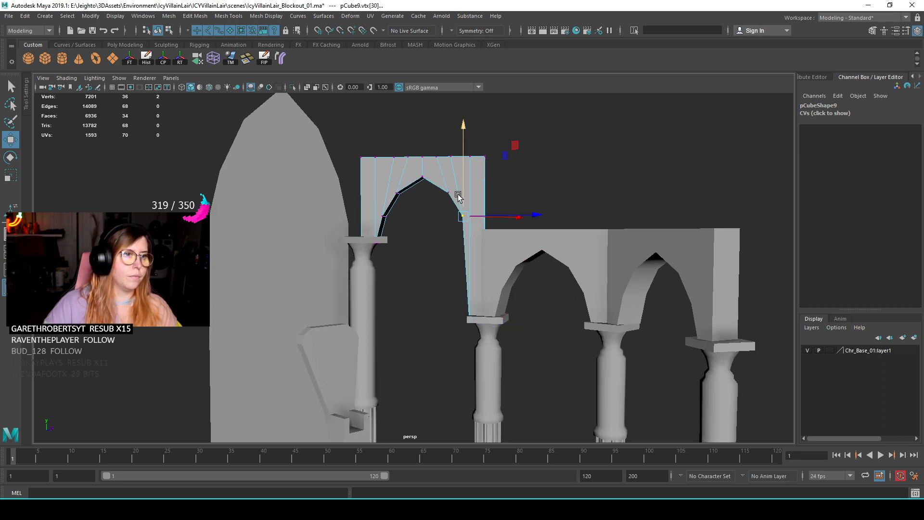
pyautogui.hotkey('ctrl', 'z')
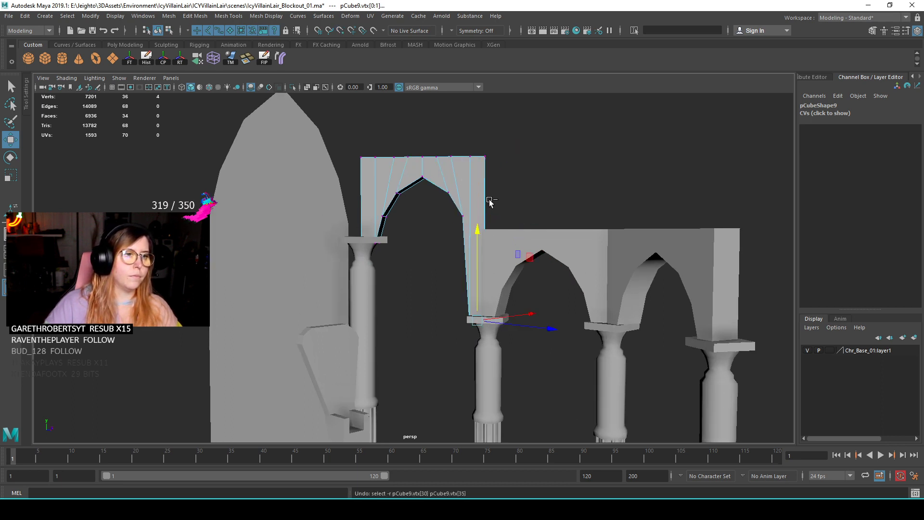
pyautogui.hotkey('ctrl', 'z')
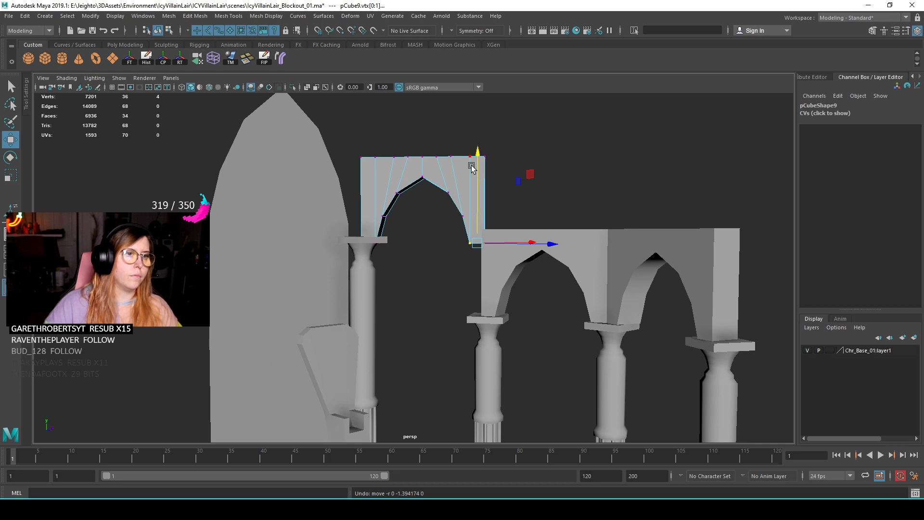
# - Try to extrude the raised arch's free leg down to the shorter pillar's cap, and undo the extrusion
pyautogui.click(451, 245)
pyautogui.keyDown('shift'); pyautogui.moveTo(491, 202); pyautogui.dragTo(480, 166, button='right'); pyautogui.keyUp('shift')
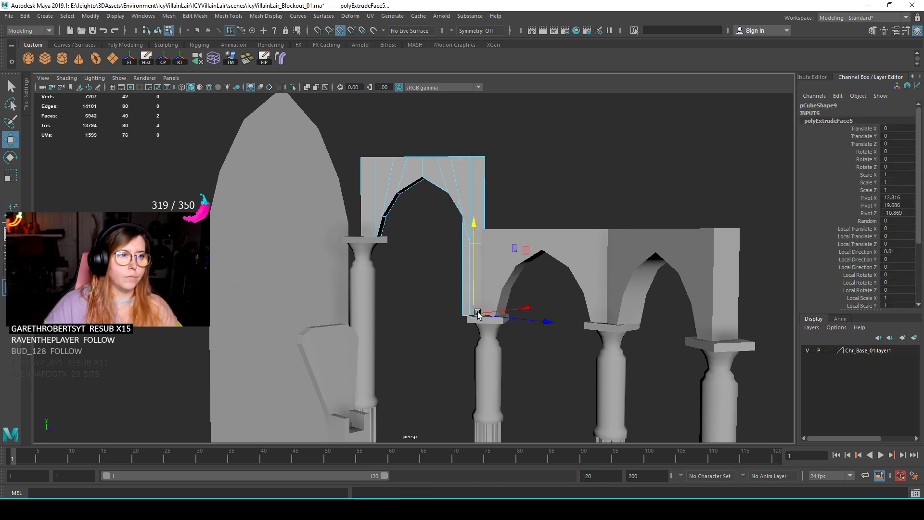
pyautogui.hotkey('ctrl', 'z')
pyautogui.scroll(1, 498, 270)
pyautogui.hotkey('ctrl', 'z')
pyautogui.scroll(2, 458, 254)
# - Extrude the bottom face of the raised arch's free leg down to the shorter pillar's cap
pyautogui.keyDown('alt'); pyautogui.moveTo(458, 253); pyautogui.dragTo(423, 237); pyautogui.keyUp('alt')
pyautogui.click(439, 283)
pyautogui.press('3')
pyautogui.press('1')
pyautogui.keyDown('shift'); pyautogui.moveTo(462, 230); pyautogui.dragTo(464, 262, button='right'); pyautogui.keyUp('shift')
pyautogui.keyDown('alt'); pyautogui.moveTo(464, 262); pyautogui.dragTo(481, 340); pyautogui.keyUp('alt')
pyautogui.press('w')
# - Select the raised arch and fine-tune its rotation over the tall pillar and its neighbour
pyautogui.scroll(-3, 495, 308)
pyautogui.moveTo(427, 148); pyautogui.dragTo(458, 128, button='right')
pyautogui.click(549, 133)
pyautogui.click(478, 159)
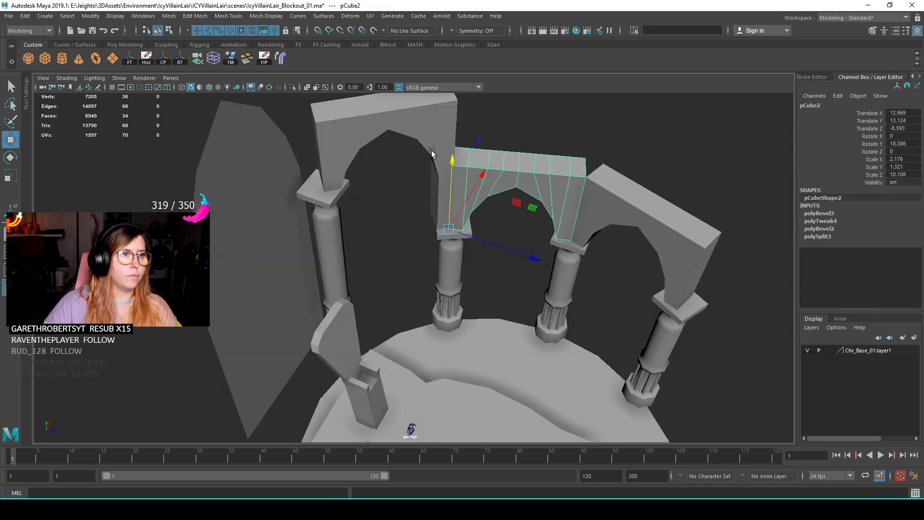
pyautogui.click(430, 164)
pyautogui.press('e')
pyautogui.moveTo(383, 232); pyautogui.dragTo(456, 206)
# - Shorten the front pillar by lowering the vertices of its cap and neck
pyautogui.click(511, 153)
pyautogui.keyDown('alt'); pyautogui.moveTo(512, 153); pyautogui.dragTo(535, 229); pyautogui.keyUp('alt')
pyautogui.click(470, 232)
pyautogui.click(520, 221)
pyautogui.press('F9')
pyautogui.moveTo(445, 158); pyautogui.dragTo(578, 245)
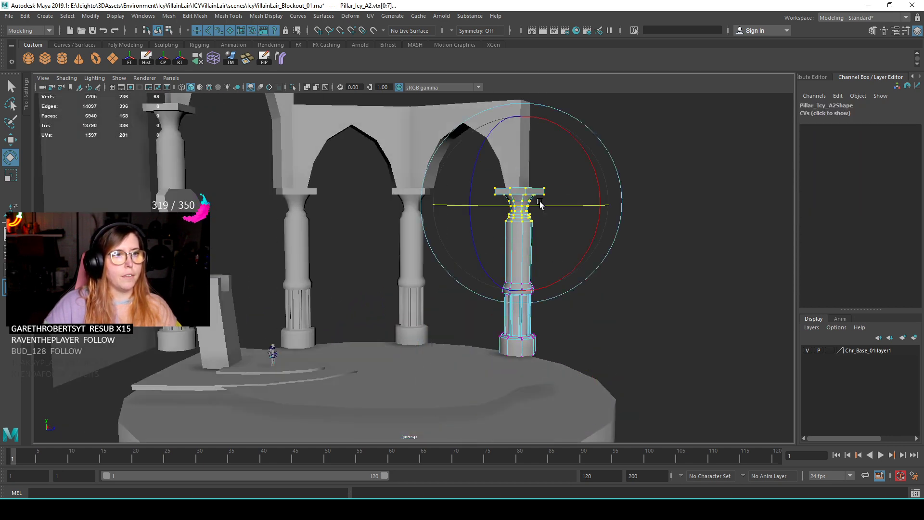
pyautogui.press('w')
pyautogui.keyDown('alt'); pyautogui.moveTo(524, 220); pyautogui.dragTo(542, 269); pyautogui.keyUp('alt')
pyautogui.moveTo(529, 208); pyautogui.dragTo(555, 197, button='right')
# - Extrude the bottom face of the end arch's free leg down onto the shortened front pillar's cap
pyautogui.click(513, 128)
pyautogui.scroll(-2, 491, 211)
pyautogui.keyDown('alt'); pyautogui.moveTo(489, 211); pyautogui.dragTo(494, 263, button='middle'); pyautogui.keyUp('alt')
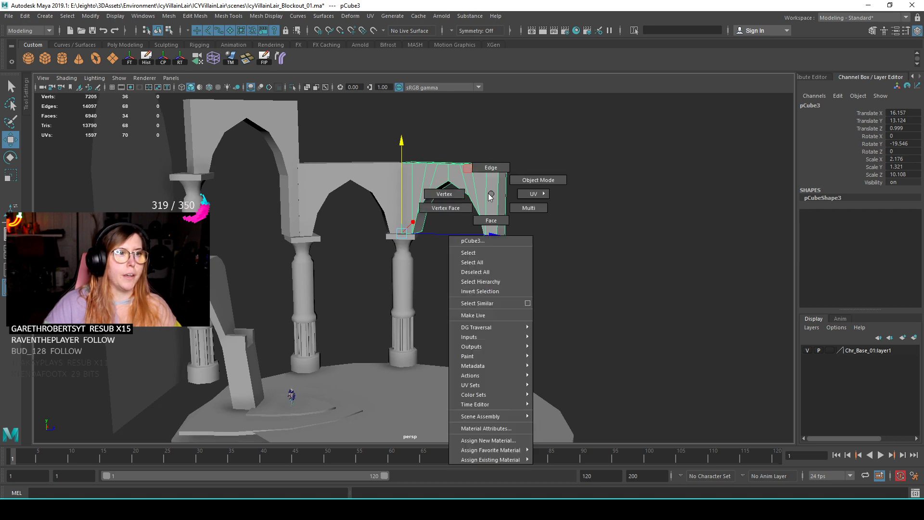
pyautogui.moveTo(490, 195); pyautogui.dragTo(469, 197, button='right')
pyautogui.keyDown('alt'); pyautogui.moveTo(471, 223); pyautogui.dragTo(474, 221); pyautogui.keyUp('alt')
pyautogui.moveTo(473, 223); pyautogui.dragTo(513, 249)
pyautogui.moveTo(502, 263); pyautogui.dragTo(505, 282, button='middle')
pyautogui.keyDown('alt'); pyautogui.moveTo(505, 283); pyautogui.dragTo(536, 207); pyautogui.keyUp('alt')
pyautogui.hotkey('ctrl', 'z')
pyautogui.hotkey('ctrl', 'z')
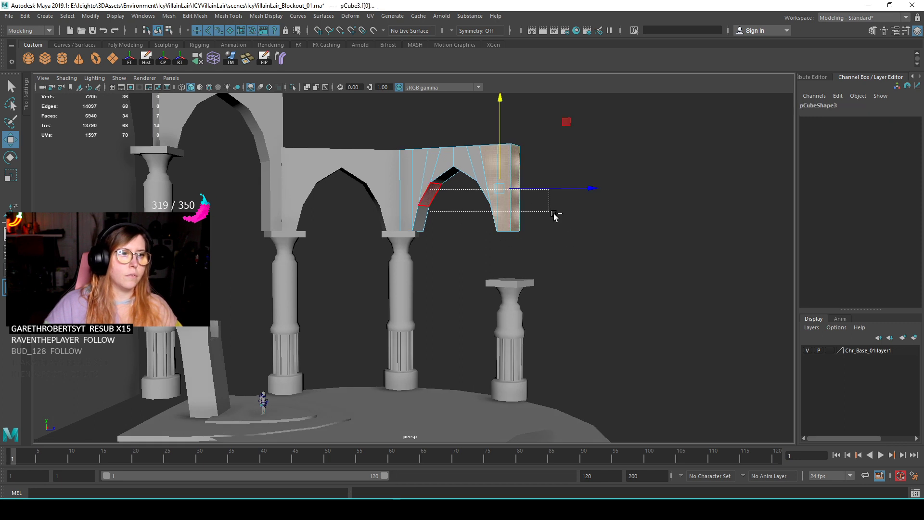
pyautogui.hotkey('ctrl', 'e')
pyautogui.press('w')
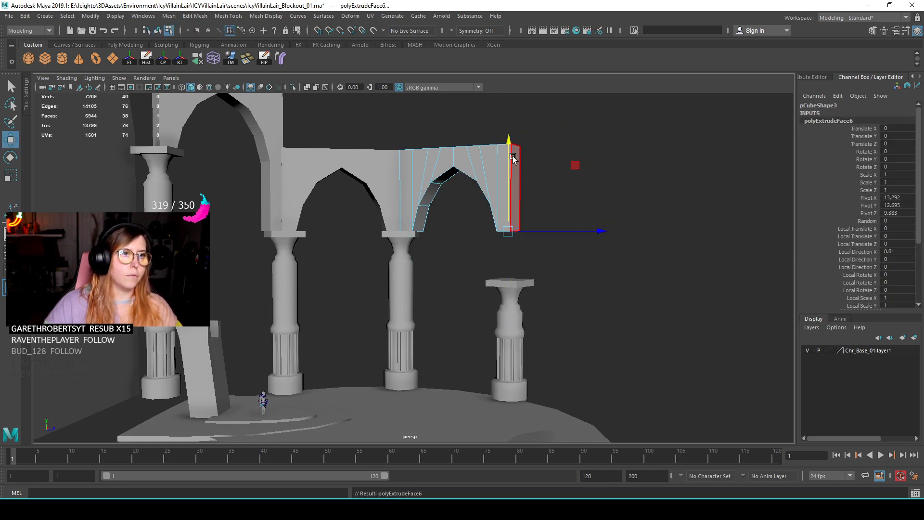
pyautogui.press('v')
pyautogui.moveTo(512, 272); pyautogui.dragTo(511, 277, button='middle')
pyautogui.moveTo(495, 177); pyautogui.dragTo(546, 163, button='right')
pyautogui.click(604, 177)
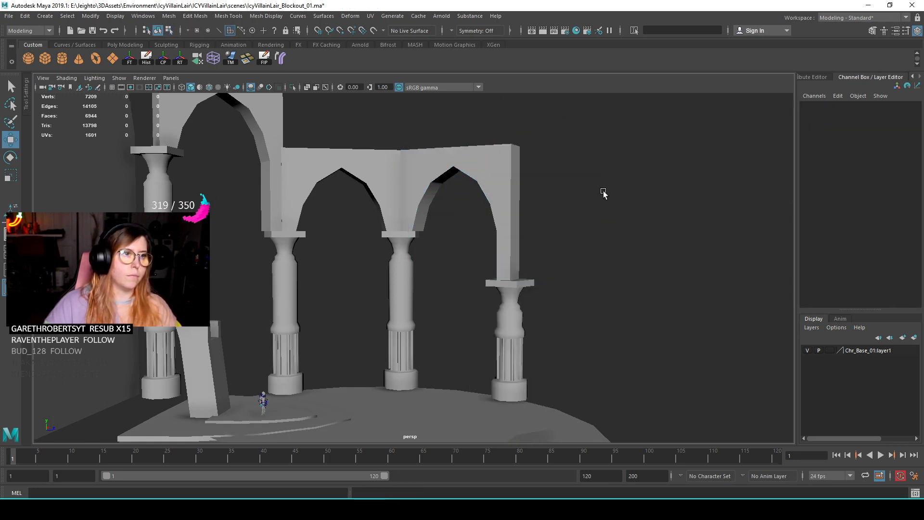
# - Group the pillars and arches of the arcade and make a mirrored duplicate of the group on the other side of the throne
pyautogui.scroll(-5, 610, 292)
pyautogui.keyDown('alt'); pyautogui.moveTo(610, 291); pyautogui.dragTo(551, 295); pyautogui.keyUp('alt')
pyautogui.keyDown('alt'); pyautogui.moveTo(481, 287); pyautogui.dragTo(553, 250, button='middle'); pyautogui.keyUp('alt')
pyautogui.scroll(3, 553, 250)
pyautogui.keyDown('alt'); pyautogui.moveTo(587, 260); pyautogui.dragTo(544, 214); pyautogui.keyUp('alt')
pyautogui.moveTo(426, 140); pyautogui.dragTo(474, 272)
pyautogui.click(394, 226)
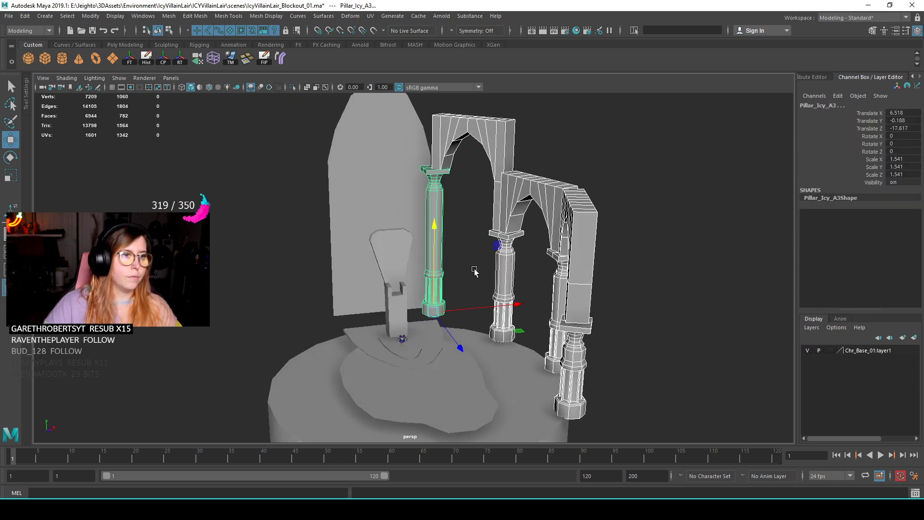
pyautogui.hotkey('ctrl', 'g')
pyautogui.hotkey('ctrl', 'shift', 'd')
pyautogui.click(669, 285)
# - Try to delete pieces of the mirrored arcade's front bay, and undo the deletions
pyautogui.keyDown('alt'); pyautogui.moveTo(615, 322); pyautogui.dragTo(433, 289); pyautogui.keyUp('alt')
pyautogui.click(415, 285)
pyautogui.click(404, 352)
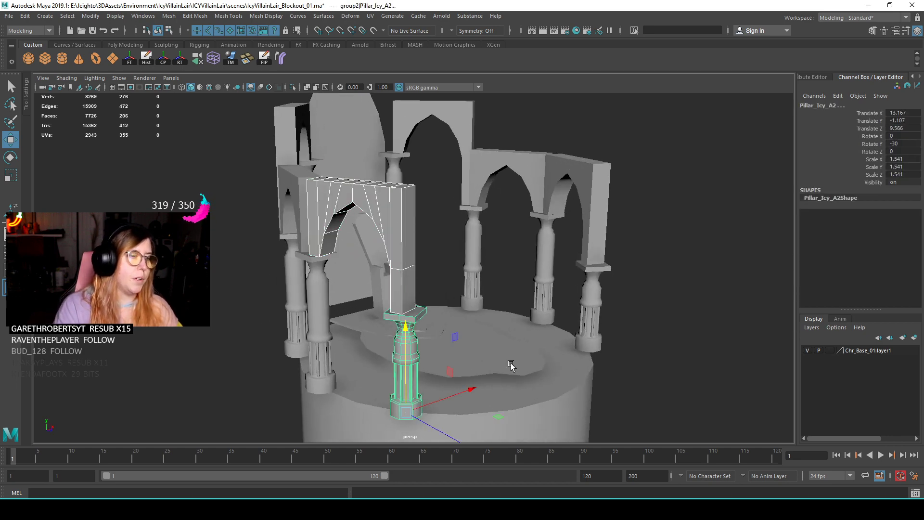
pyautogui.press('Delete')
pyautogui.keyDown('alt'); pyautogui.moveTo(418, 301); pyautogui.dragTo(483, 232); pyautogui.keyUp('alt')
pyautogui.click(544, 193)
pyautogui.press('Delete')
pyautogui.hotkey('ctrl', 'z')
pyautogui.hotkey('ctrl', 'z')
pyautogui.keyDown('alt'); pyautogui.moveTo(295, 248); pyautogui.dragTo(396, 161); pyautogui.keyUp('alt')
pyautogui.hotkey('ctrl', 'z')
# - Delete the faces of the mirrored front arch's half above the short pillar, leaving a broken arch and a freestanding pillar
pyautogui.click(310, 169)
pyautogui.moveTo(396, 161); pyautogui.dragTo(396, 173, button='right')
pyautogui.moveTo(406, 165); pyautogui.dragTo(486, 248)
pyautogui.moveTo(399, 140); pyautogui.dragTo(553, 385)
pyautogui.press('Delete')
# - Delete the throne-side half of the original arcade's middle arch to leave a broken stub over the next pillar
pyautogui.keyDown('alt'); pyautogui.moveTo(508, 334); pyautogui.dragTo(420, 287); pyautogui.keyUp('alt')
pyautogui.moveTo(290, 179); pyautogui.dragTo(324, 163, button='right')
pyautogui.click(536, 137)
pyautogui.click(547, 156)
pyautogui.keyDown('alt'); pyautogui.moveTo(542, 161); pyautogui.dragTo(474, 212, button='middle'); pyautogui.keyUp('alt')
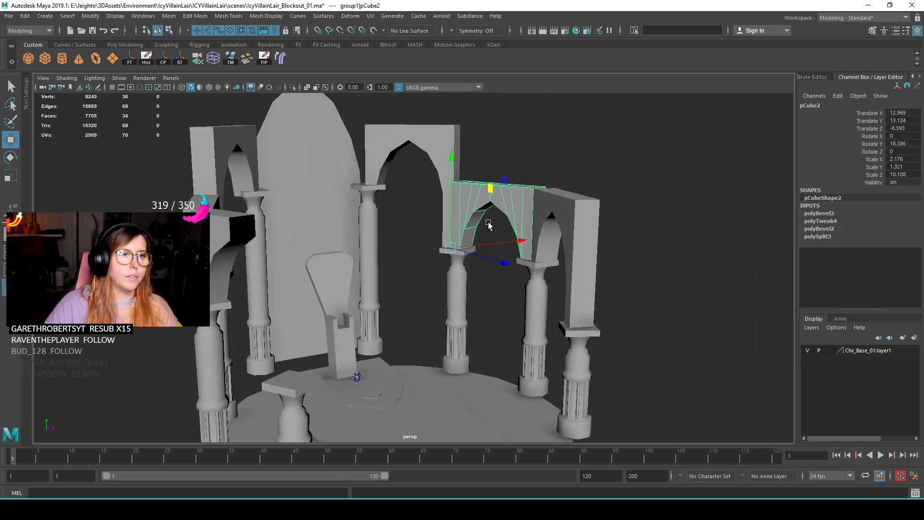
pyautogui.keyDown('alt'); pyautogui.moveTo(473, 210); pyautogui.dragTo(483, 163); pyautogui.keyUp('alt')
pyautogui.moveTo(468, 144); pyautogui.dragTo(466, 163, button='right')
pyautogui.moveTo(452, 214); pyautogui.dragTo(442, 214)
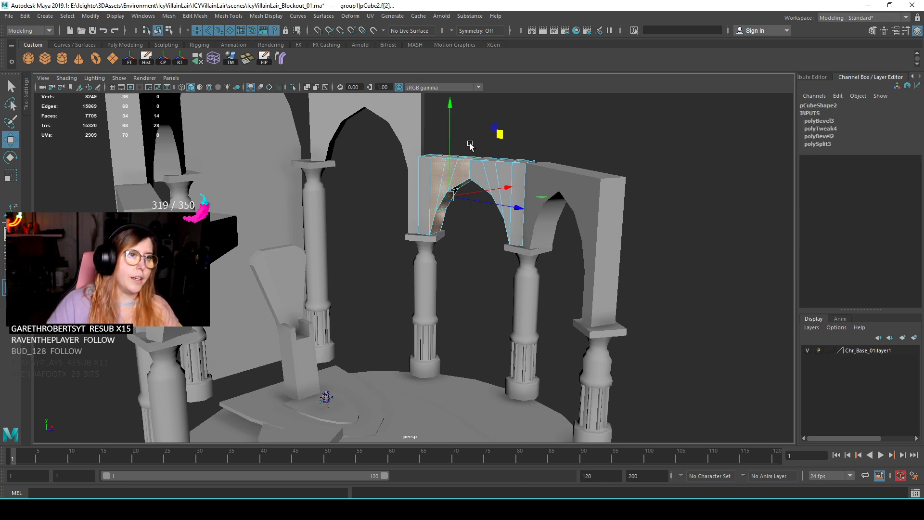
pyautogui.keyDown('alt'); pyautogui.moveTo(412, 171); pyautogui.dragTo(395, 299); pyautogui.keyUp('alt')
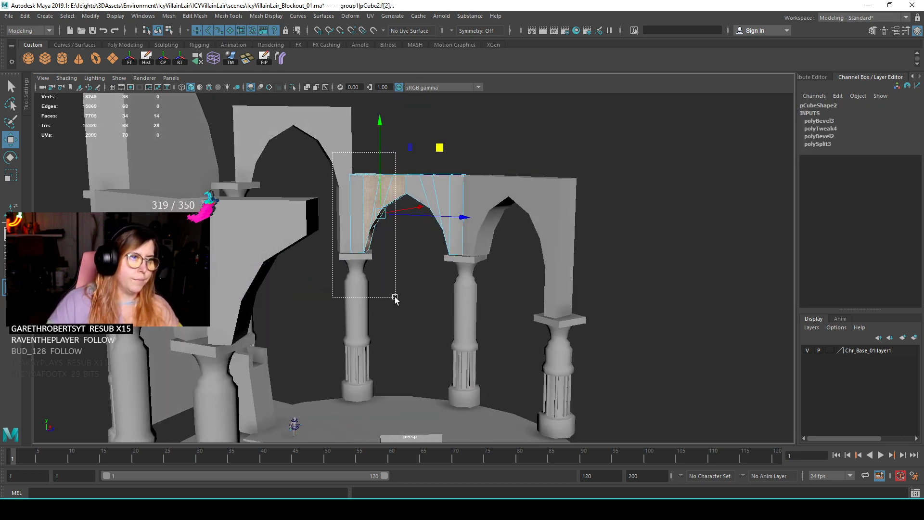
pyautogui.press('Delete')
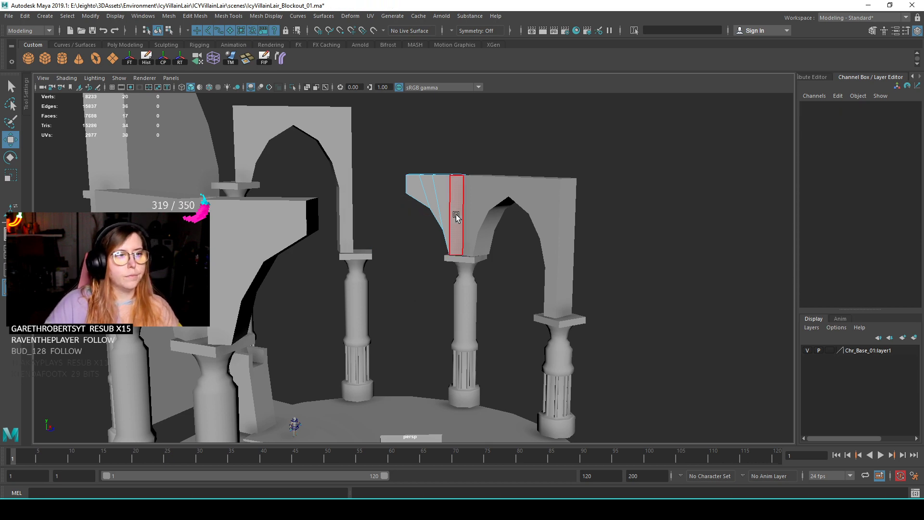
pyautogui.keyDown('alt'); pyautogui.moveTo(455, 214); pyautogui.dragTo(461, 185); pyautogui.keyUp('alt')
pyautogui.click(566, 134)
# - Try to topple the freestanding short front pillar by rotating it, and undo the changes
pyautogui.scroll(-5, 548, 231)
pyautogui.scroll(3, 530, 293)
pyautogui.keyDown('alt'); pyautogui.moveTo(530, 293); pyautogui.dragTo(382, 313); pyautogui.keyUp('alt')
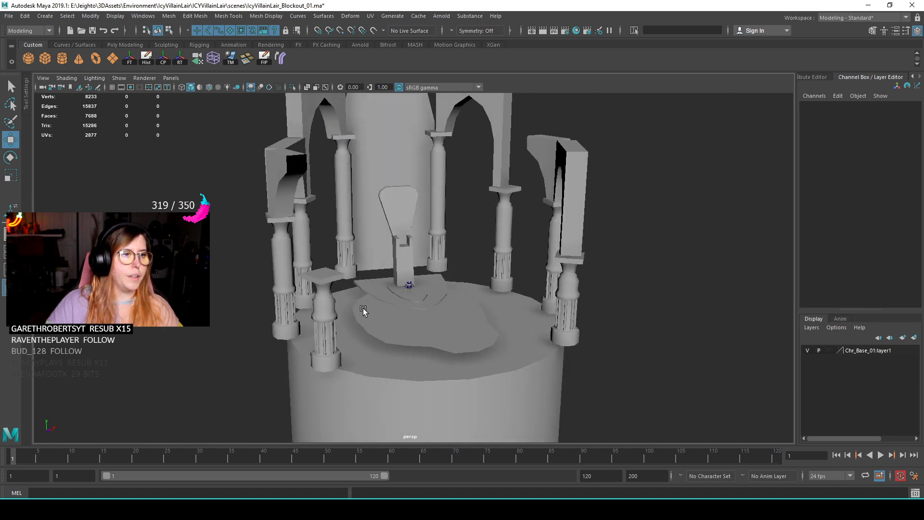
pyautogui.click(331, 318)
pyautogui.scroll(3, 419, 314)
pyautogui.press('e')
pyautogui.moveTo(342, 288); pyautogui.dragTo(381, 377)
pyautogui.hotkey('ctrl', 'z')
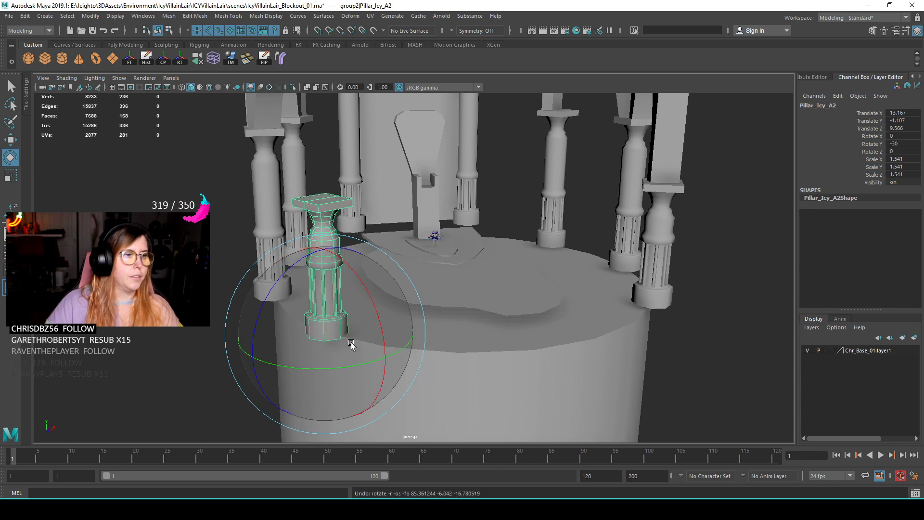
pyautogui.moveTo(370, 340); pyautogui.dragTo(520, 343)
pyautogui.click(665, 318)
pyautogui.keyDown('alt'); pyautogui.moveTo(463, 295); pyautogui.dragTo(434, 279, button='middle'); pyautogui.keyUp('alt')
pyautogui.hotkey('ctrl', 'z')
pyautogui.hotkey('ctrl', 'z')
pyautogui.hotkey('ctrl', 'z')
pyautogui.hotkey('ctrl', 'z')
pyautogui.keyDown('alt'); pyautogui.moveTo(435, 279); pyautogui.dragTo(427, 309); pyautogui.keyUp('alt')
# - Select the round floor cylinder and examine the whole lair with its broken arches from several angles
pyautogui.click(515, 384)
pyautogui.keyDown('alt'); pyautogui.moveTo(514, 383); pyautogui.dragTo(475, 383, button='right'); pyautogui.keyUp('alt')
pyautogui.keyDown('alt'); pyautogui.moveTo(476, 382); pyautogui.dragTo(472, 353, button='middle'); pyautogui.keyUp('alt')
pyautogui.keyDown('alt'); pyautogui.moveTo(472, 353); pyautogui.dragTo(513, 364, button='right'); pyautogui.keyUp('alt')
pyautogui.keyDown('alt'); pyautogui.moveTo(513, 366); pyautogui.dragTo(511, 365); pyautogui.keyUp('alt')
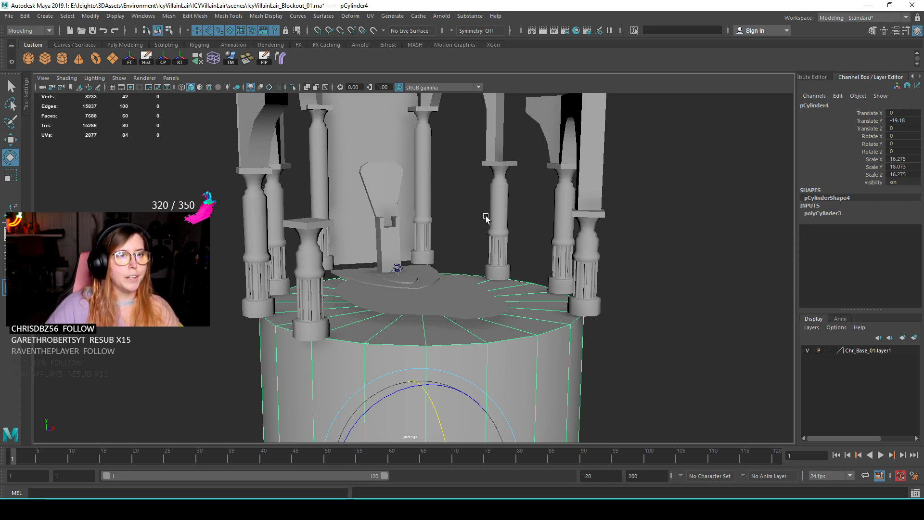
pyautogui.keyDown('alt'); pyautogui.moveTo(450, 137); pyautogui.dragTo(482, 233); pyautogui.keyUp('alt')
pyautogui.keyDown('alt'); pyautogui.moveTo(629, 279); pyautogui.dragTo(554, 284); pyautogui.keyUp('alt')
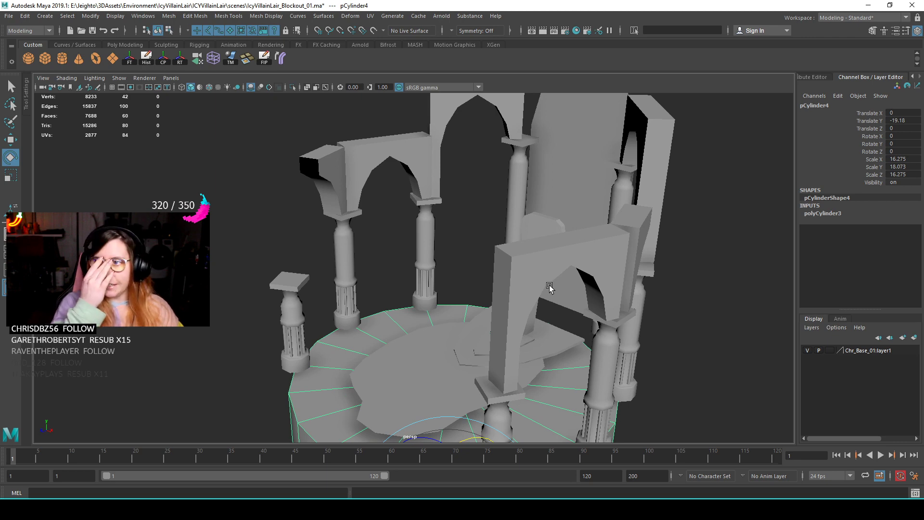
pyautogui.keyDown('alt'); pyautogui.moveTo(507, 263); pyautogui.dragTo(464, 178); pyautogui.keyUp('alt')
pyautogui.keyDown('alt'); pyautogui.moveTo(465, 178); pyautogui.dragTo(475, 240, button='middle'); pyautogui.keyUp('alt')
pyautogui.keyDown('alt'); pyautogui.moveTo(475, 240); pyautogui.dragTo(555, 295, button='right'); pyautogui.keyUp('alt')
pyautogui.keyDown('alt'); pyautogui.moveTo(555, 295); pyautogui.dragTo(534, 284); pyautogui.keyUp('alt')
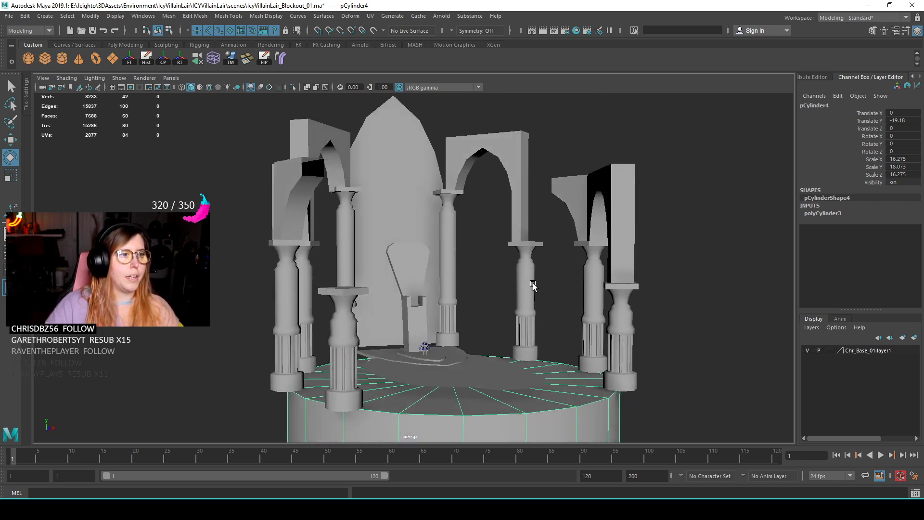
pyautogui.keyDown('alt'); pyautogui.moveTo(534, 284); pyautogui.dragTo(505, 266, button='right'); pyautogui.keyUp('alt')
pyautogui.keyDown('alt'); pyautogui.moveTo(506, 266); pyautogui.dragTo(505, 242, button='middle'); pyautogui.keyUp('alt')
pyautogui.keyDown('alt'); pyautogui.moveTo(401, 229); pyautogui.dragTo(417, 245); pyautogui.keyUp('alt')
# - Save the scene and delete the large cylinder that forms the round floor
pyautogui.hotkey('ctrl', 's')
pyautogui.keyDown('alt'); pyautogui.moveTo(496, 288); pyautogui.dragTo(418, 263); pyautogui.keyUp('alt')
pyautogui.press('Delete')
# - Create a cube, snap it to the peak of the arched back panel, and scale it uniformly to about 3.146
pyautogui.keyDown('alt'); pyautogui.moveTo(369, 163); pyautogui.dragTo(392, 221); pyautogui.keyUp('alt')
pyautogui.click(51, 58)
pyautogui.keyDown('alt'); pyautogui.moveTo(362, 222); pyautogui.dragTo(379, 264, button='middle'); pyautogui.keyUp('alt')
pyautogui.press('w')
pyautogui.press('v')
pyautogui.moveTo(383, 145); pyautogui.dragTo(382, 140, button='middle')
pyautogui.press('r')
pyautogui.moveTo(382, 141); pyautogui.dragTo(398, 140)
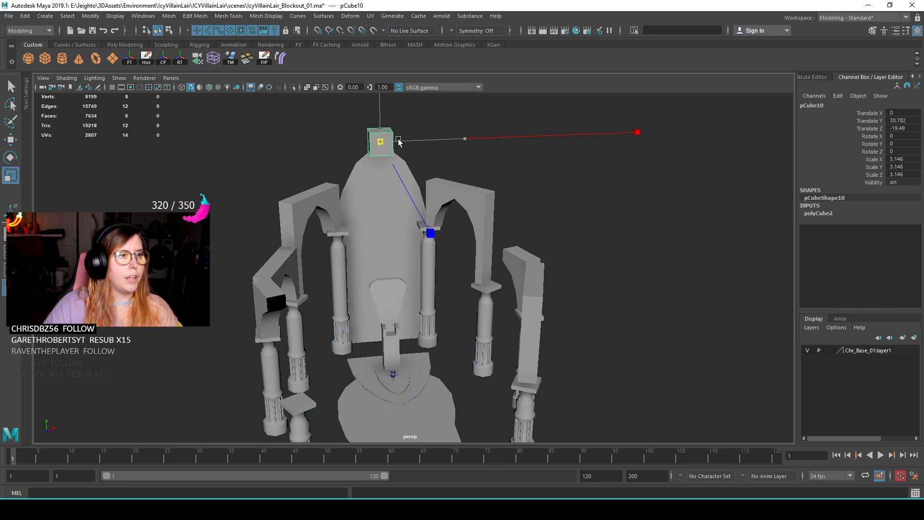
# - Move the cube sideways off the back panel's peak to about X 3.72, Z -19.804
pyautogui.keyDown('alt'); pyautogui.moveTo(399, 141); pyautogui.dragTo(404, 177, button='middle'); pyautogui.keyUp('alt')
pyautogui.keyDown('alt'); pyautogui.moveTo(405, 177); pyautogui.dragTo(455, 264, button='right'); pyautogui.keyUp('alt')
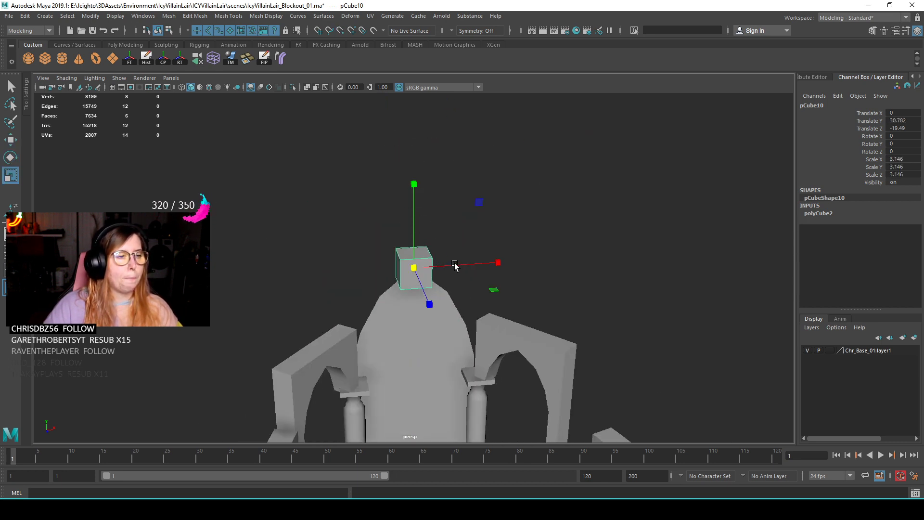
pyautogui.keyDown('alt'); pyautogui.moveTo(456, 264); pyautogui.dragTo(434, 261); pyautogui.keyUp('alt')
pyautogui.press('w')
pyautogui.moveTo(466, 279); pyautogui.dragTo(504, 275, button='middle')
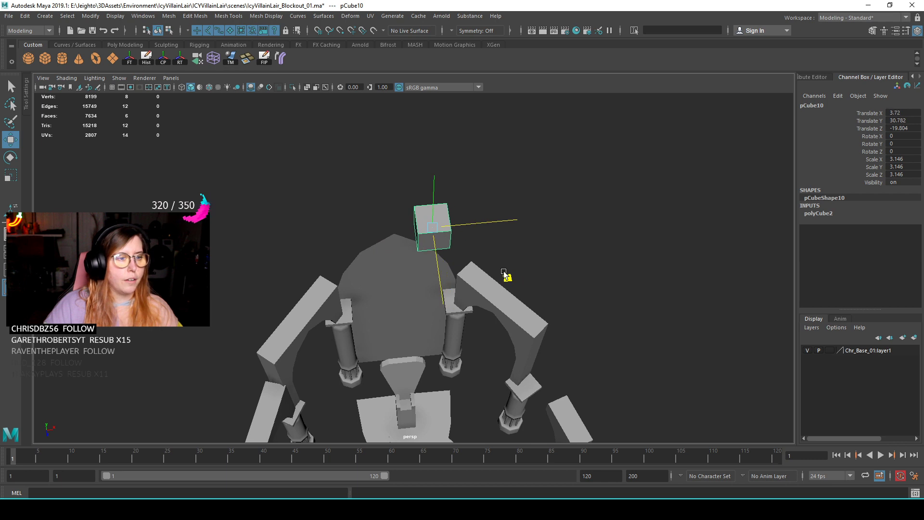
pyautogui.keyDown('alt'); pyautogui.moveTo(411, 261); pyautogui.dragTo(428, 250); pyautogui.keyUp('alt')
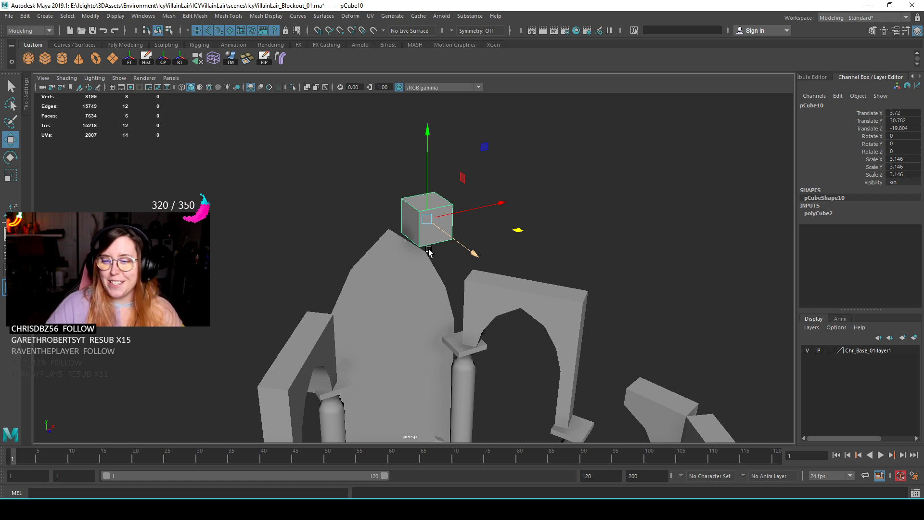
pyautogui.keyDown('alt'); pyautogui.moveTo(428, 249); pyautogui.dragTo(390, 230); pyautogui.keyUp('alt')
# - Scale the cube uniformly down to about 2.238 and switch it to component editing
pyautogui.keyDown('alt'); pyautogui.moveTo(524, 281); pyautogui.dragTo(463, 265); pyautogui.keyUp('alt')
pyautogui.scroll(-2, 464, 266)
pyautogui.keyDown('alt'); pyautogui.moveTo(453, 281); pyautogui.dragTo(497, 228, button='middle'); pyautogui.keyUp('alt')
pyautogui.scroll(2, 498, 228)
pyautogui.keyDown('alt'); pyautogui.moveTo(467, 174); pyautogui.dragTo(466, 225, button='right'); pyautogui.keyUp('alt')
pyautogui.moveTo(497, 164); pyautogui.dragTo(461, 215, button='right')
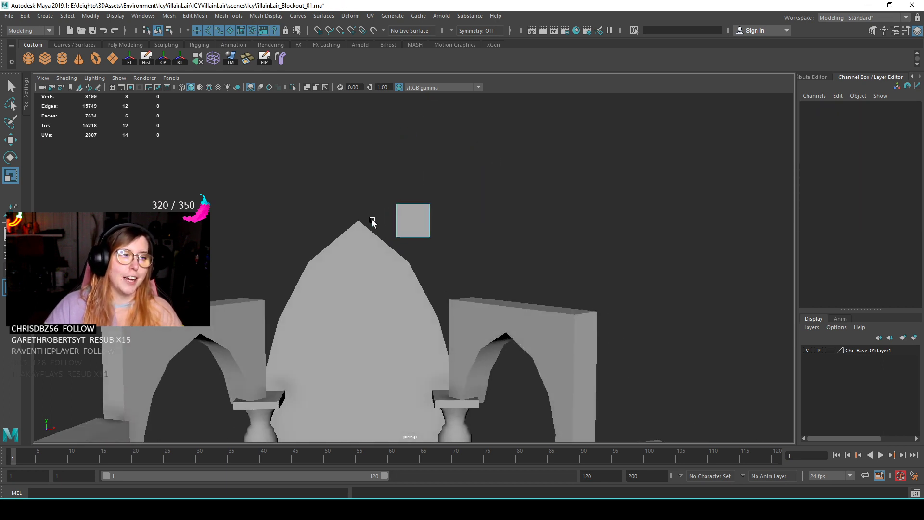
# - Stretch the cube into a tall block by moving its bottom face down, and return to object selection
pyautogui.moveTo(373, 219); pyautogui.dragTo(482, 254)
pyautogui.keyDown('ctrl'); pyautogui.moveTo(381, 192); pyautogui.dragTo(477, 221); pyautogui.keyUp('ctrl')
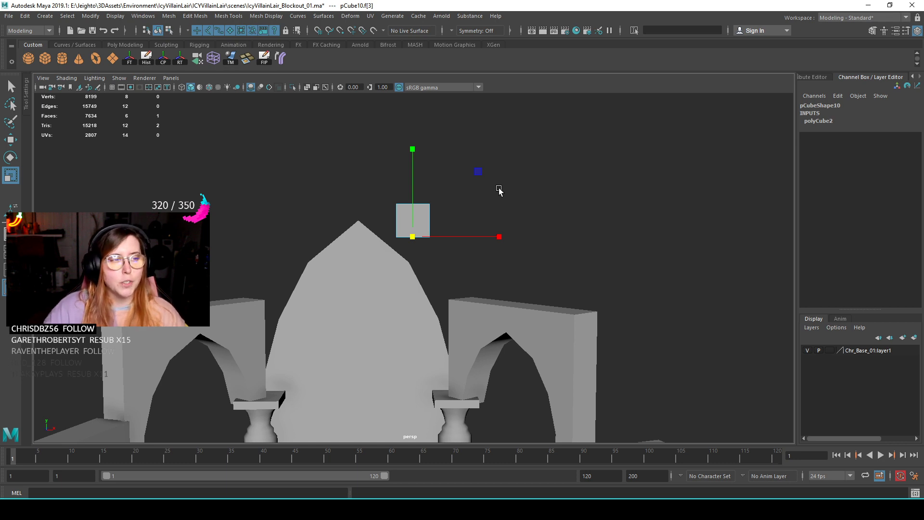
pyautogui.scroll(-4, 458, 223)
pyautogui.keyDown('alt'); pyautogui.moveTo(409, 250); pyautogui.dragTo(412, 183, button='middle'); pyautogui.keyUp('alt')
pyautogui.keyDown('alt'); pyautogui.moveTo(413, 182); pyautogui.dragTo(429, 188); pyautogui.keyUp('alt')
pyautogui.press('w')
pyautogui.moveTo(415, 147); pyautogui.dragTo(431, 214)
pyautogui.scroll(4, 429, 226)
pyautogui.moveTo(425, 149); pyautogui.dragTo(451, 135, button='right')
pyautogui.click(451, 134)
pyautogui.click(427, 135)
pyautogui.keyDown('alt'); pyautogui.moveTo(428, 136); pyautogui.dragTo(444, 254); pyautogui.keyUp('alt')
# - Move the tall block in front of the back panel's side edge, at about X 4.347, Z -17.65
pyautogui.keyDown('alt'); pyautogui.moveTo(442, 298); pyautogui.dragTo(454, 287); pyautogui.keyUp('alt')
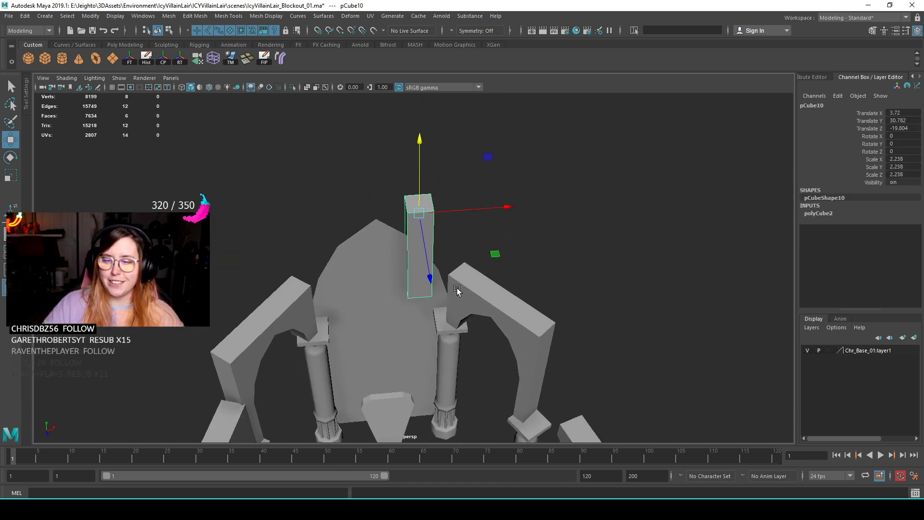
pyautogui.keyDown('alt'); pyautogui.moveTo(495, 252); pyautogui.dragTo(503, 303); pyautogui.keyUp('alt')
pyautogui.keyDown('alt'); pyautogui.moveTo(503, 302); pyautogui.dragTo(435, 247); pyautogui.keyUp('alt')
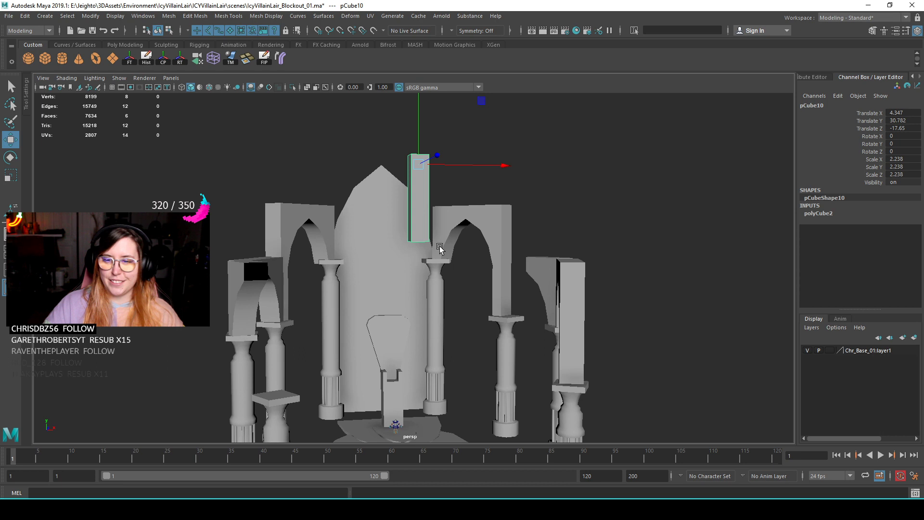
# - Lower the block's bottom vertices to near the base of the back panel to form a full-height column
pyautogui.keyDown('alt'); pyautogui.moveTo(424, 192); pyautogui.dragTo(405, 178, button='middle'); pyautogui.keyUp('alt')
pyautogui.moveTo(458, 166); pyautogui.dragTo(405, 166, button='right')
pyautogui.moveTo(348, 199); pyautogui.dragTo(474, 261)
pyautogui.moveTo(402, 140); pyautogui.dragTo(408, 294)
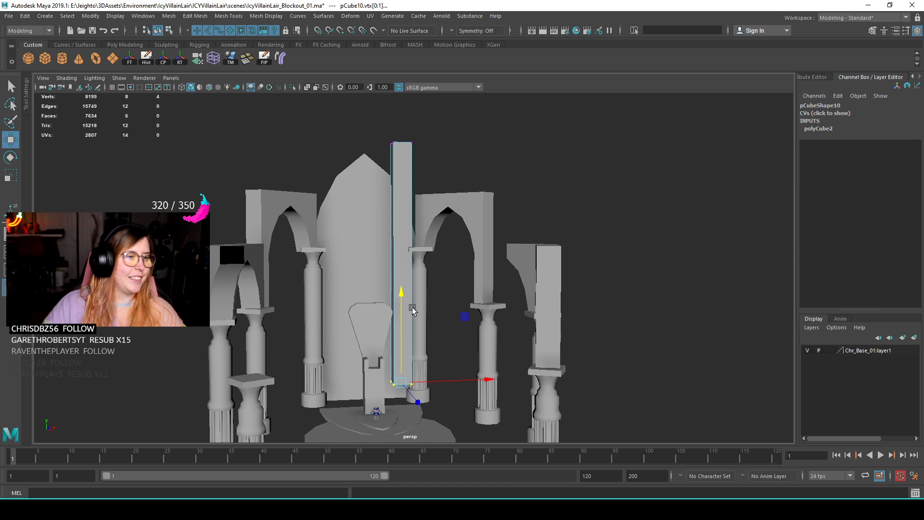
pyautogui.keyDown('alt'); pyautogui.moveTo(439, 349); pyautogui.dragTo(433, 282, button='middle'); pyautogui.keyUp('alt')
pyautogui.keyDown('alt'); pyautogui.moveTo(433, 283); pyautogui.dragTo(437, 349); pyautogui.keyUp('alt')
# - Reselect the column as an object and move it beside the back panel to about X 4.756, Z -18.599
pyautogui.keyDown('alt'); pyautogui.moveTo(379, 169); pyautogui.dragTo(405, 220); pyautogui.keyUp('alt')
pyautogui.moveTo(403, 292); pyautogui.dragTo(499, 251, button='right')
pyautogui.keyDown('alt'); pyautogui.moveTo(440, 300); pyautogui.dragTo(445, 245, button='middle'); pyautogui.keyUp('alt')
pyautogui.keyDown('alt'); pyautogui.moveTo(445, 245); pyautogui.dragTo(443, 270); pyautogui.keyUp('alt')
pyautogui.click(411, 268)
pyautogui.moveTo(491, 308); pyautogui.dragTo(490, 291, button='middle')
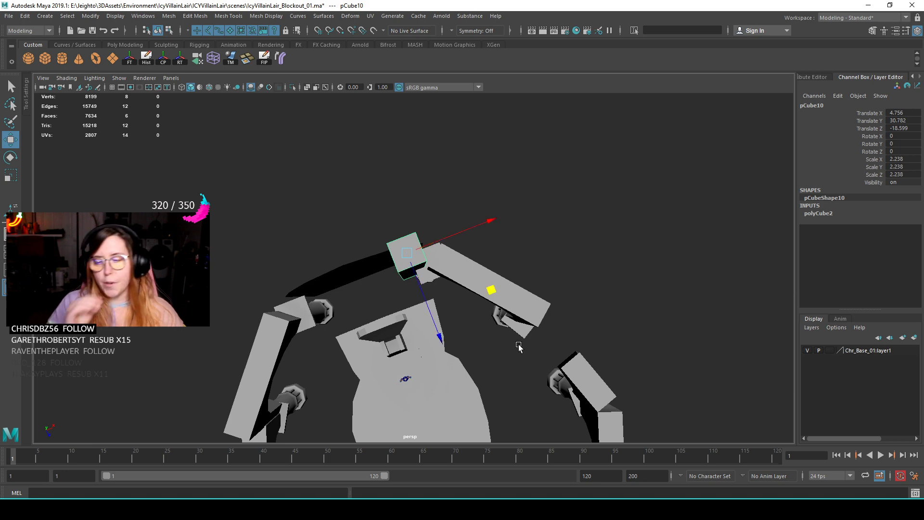
# - Fine-tune the column's position between the back panel and the tall pillar to about X 5.027, Z -18.313
pyautogui.keyDown('alt'); pyautogui.moveTo(519, 347); pyautogui.dragTo(517, 387, button='right'); pyautogui.keyUp('alt')
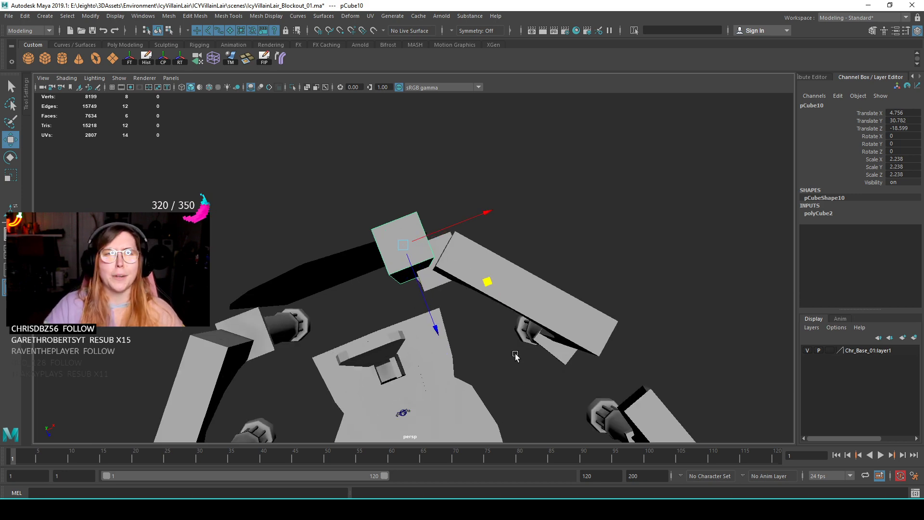
pyautogui.keyDown('alt'); pyautogui.moveTo(468, 355); pyautogui.dragTo(449, 312); pyautogui.keyUp('alt')
pyautogui.keyDown('alt'); pyautogui.moveTo(449, 311); pyautogui.dragTo(428, 270, button='right'); pyautogui.keyUp('alt')
pyautogui.keyDown('alt'); pyautogui.moveTo(428, 271); pyautogui.dragTo(418, 303); pyautogui.keyUp('alt')
pyautogui.keyDown('alt'); pyautogui.moveTo(415, 235); pyautogui.dragTo(420, 218); pyautogui.keyUp('alt')
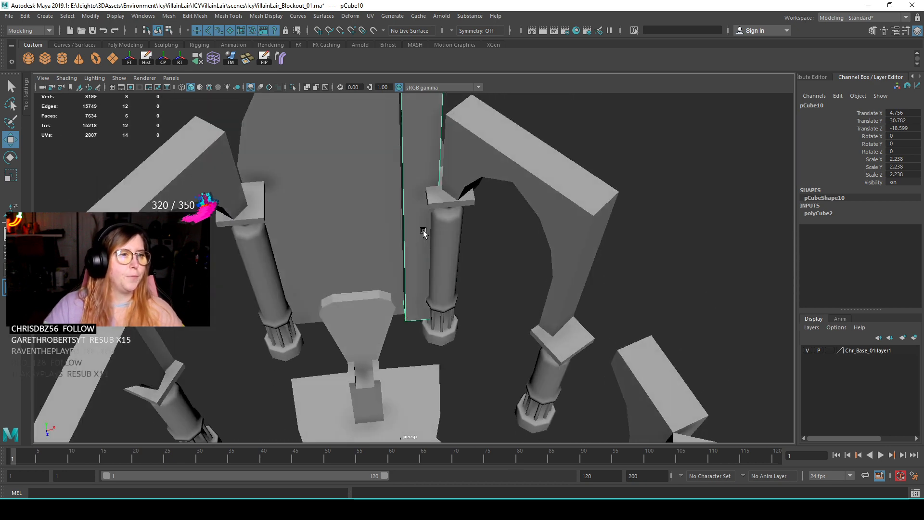
pyautogui.keyDown('alt'); pyautogui.moveTo(421, 219); pyautogui.dragTo(419, 204, button='right'); pyautogui.keyUp('alt')
pyautogui.keyDown('alt'); pyautogui.moveTo(420, 204); pyautogui.dragTo(451, 240); pyautogui.keyUp('alt')
pyautogui.keyDown('alt'); pyautogui.moveTo(451, 240); pyautogui.dragTo(453, 251, button='middle'); pyautogui.keyUp('alt')
pyautogui.moveTo(492, 132); pyautogui.dragTo(498, 136)
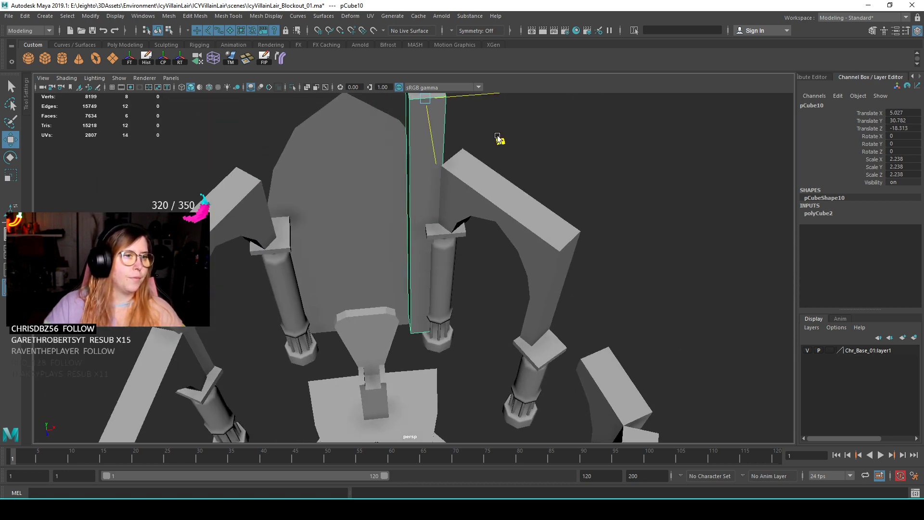
# - Insert a horizontal edge loop around the lower part of the column
pyautogui.keyDown('alt'); pyautogui.moveTo(476, 314); pyautogui.dragTo(456, 255); pyautogui.keyUp('alt')
pyautogui.keyDown('alt'); pyautogui.moveTo(456, 256); pyautogui.dragTo(416, 269, button='right'); pyautogui.keyUp('alt')
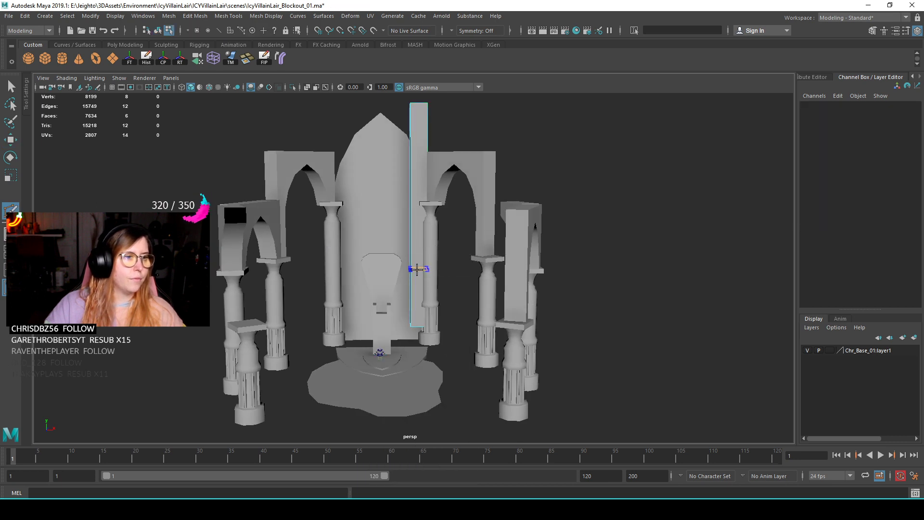
pyautogui.keyDown('alt'); pyautogui.moveTo(422, 339); pyautogui.dragTo(416, 309, button='middle'); pyautogui.keyUp('alt')
pyautogui.keyDown('alt'); pyautogui.moveTo(417, 309); pyautogui.dragTo(418, 273, button='right'); pyautogui.keyUp('alt')
# - Select the column's bottom vertices and scale them outward to flare its base below the edge loop
pyautogui.press('r')
pyautogui.moveTo(407, 210); pyautogui.dragTo(354, 209, button='right')
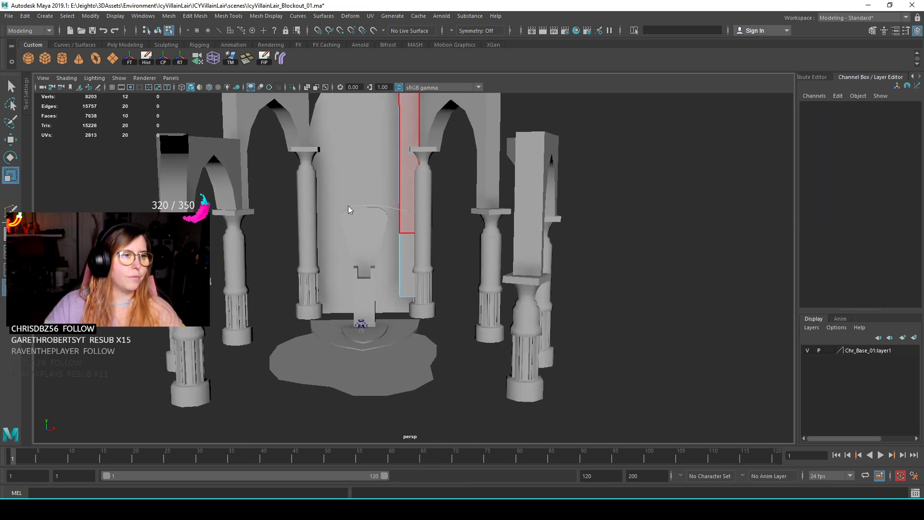
pyautogui.moveTo(473, 330); pyautogui.dragTo(473, 331)
pyautogui.press('w')
pyautogui.scroll(5, 439, 321)
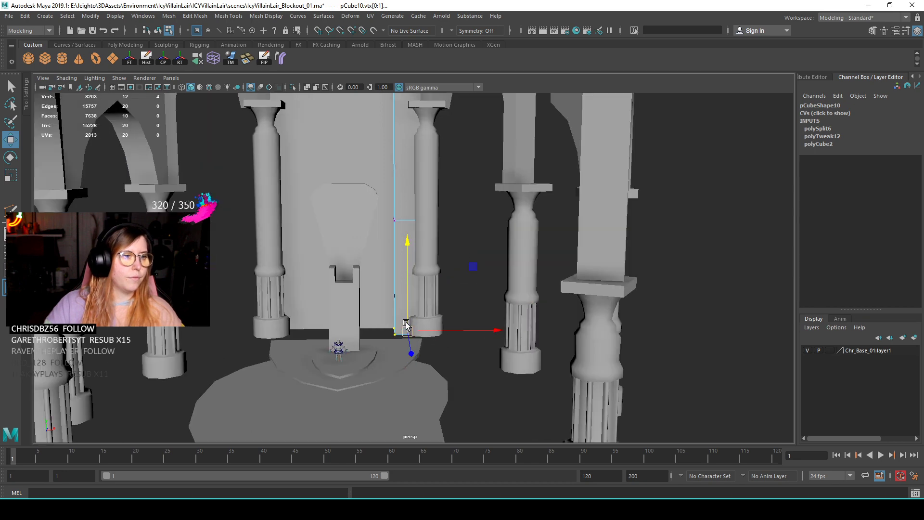
pyautogui.moveTo(406, 320); pyautogui.dragTo(427, 302)
pyautogui.scroll(-5, 440, 320)
pyautogui.scroll(-3, 428, 289)
pyautogui.keyDown('alt'); pyautogui.moveTo(428, 237); pyautogui.dragTo(442, 298, button='middle'); pyautogui.keyUp('alt')
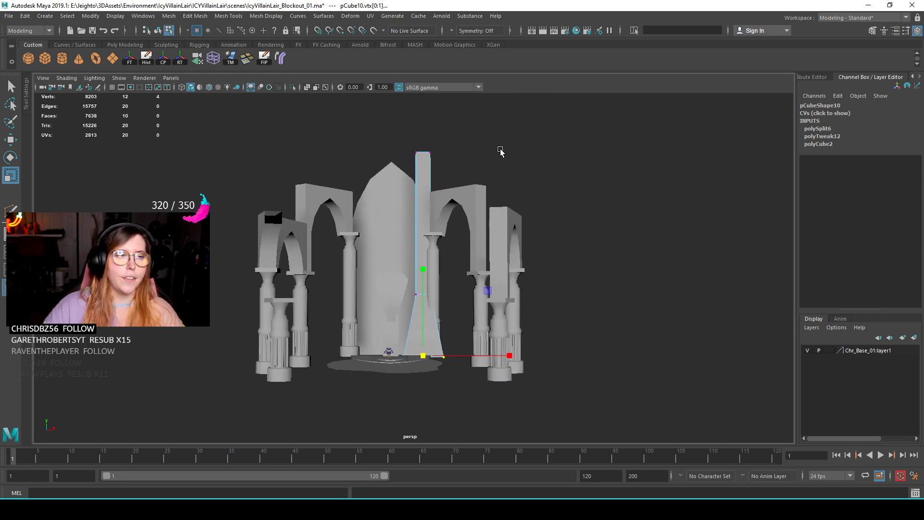
# - Select the vertices of the column's edge loop and move them down to shorten the flared section
pyautogui.scroll(6, 404, 286)
pyautogui.moveTo(385, 219); pyautogui.dragTo(438, 251)
pyautogui.press('w')
pyautogui.moveTo(409, 213); pyautogui.dragTo(408, 243)
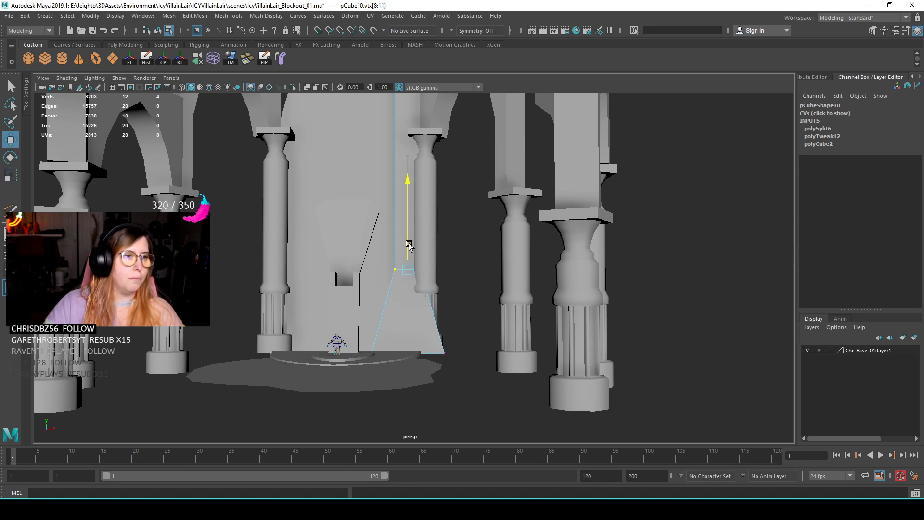
pyautogui.scroll(3, 435, 308)
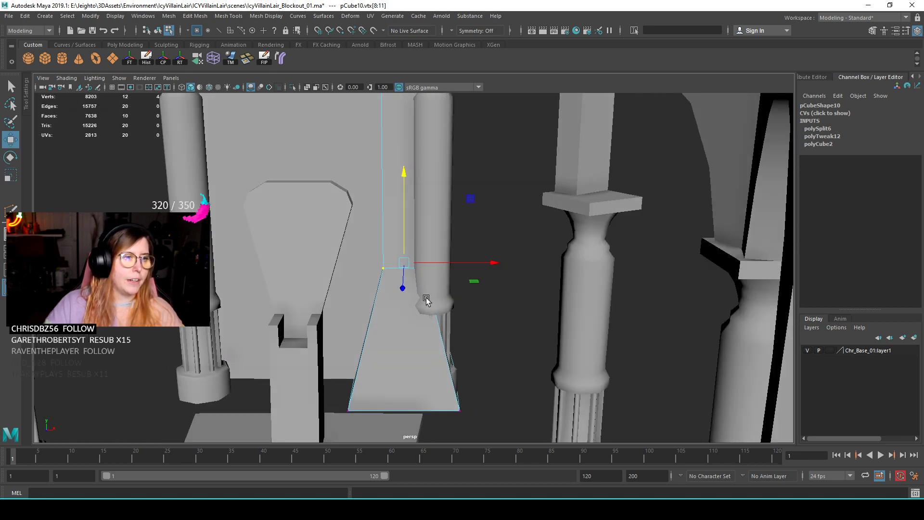
pyautogui.scroll(-3, 482, 339)
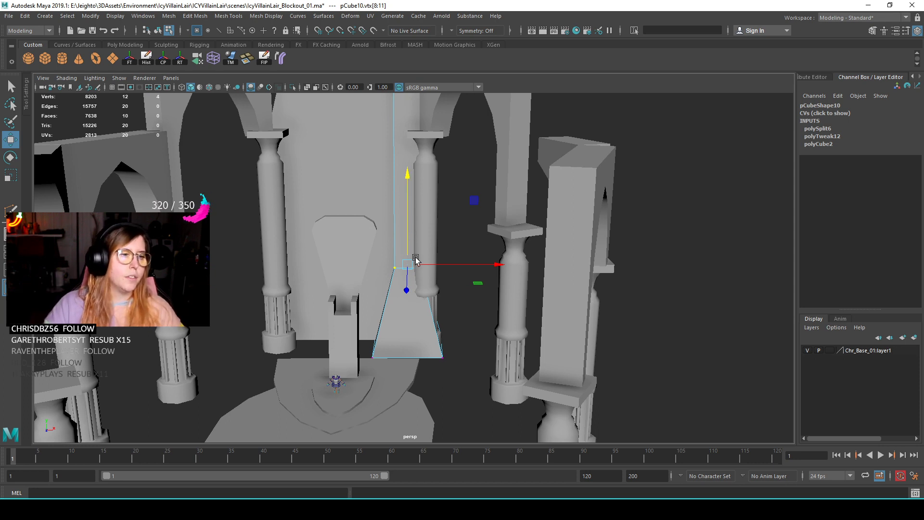
# - Insert two more horizontal edge loops across the column's flared base
pyautogui.scroll(2, 415, 260)
pyautogui.click(440, 372)
pyautogui.moveTo(518, 413); pyautogui.dragTo(501, 407)
pyautogui.moveTo(408, 215); pyautogui.dragTo(340, 197, button='right')
pyautogui.keyDown('alt'); pyautogui.moveTo(399, 358); pyautogui.dragTo(403, 315); pyautogui.keyUp('alt')
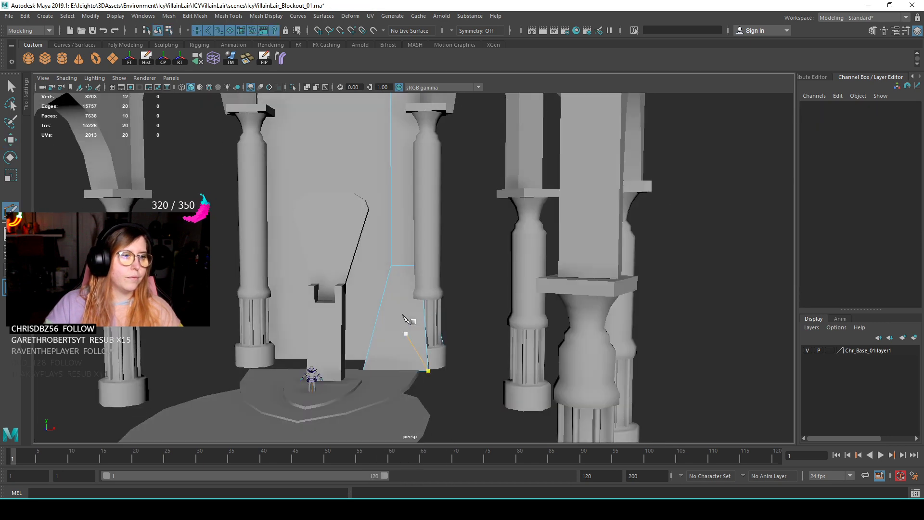
pyautogui.keyDown('ctrl'); pyautogui.click(388, 312); pyautogui.keyUp('ctrl')
pyautogui.keyDown('ctrl'); pyautogui.click(385, 335); pyautogui.keyUp('ctrl')
pyautogui.keyDown('alt'); pyautogui.moveTo(404, 320); pyautogui.dragTo(402, 275); pyautogui.keyUp('alt')
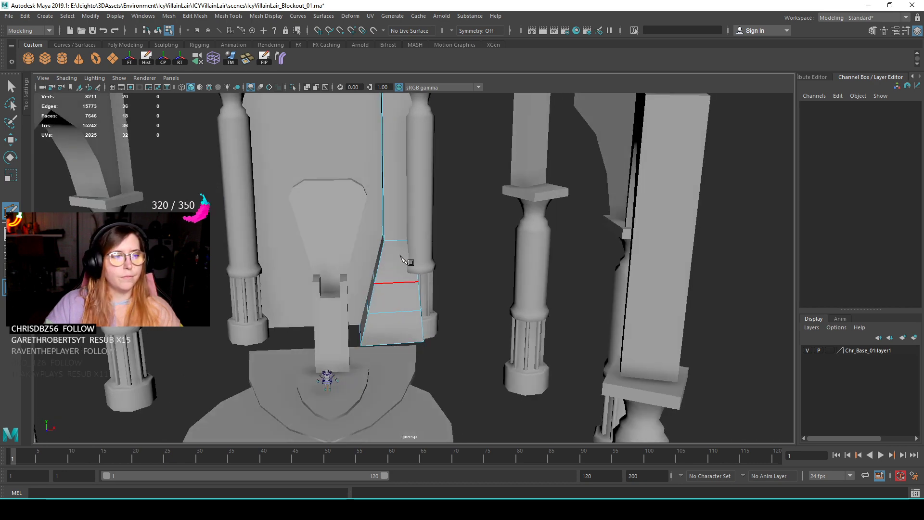
# - Extrude the four front and outer-side faces in the lower two bands of the flared base outward into a block
pyautogui.press('e')
pyautogui.press('r')
pyautogui.keyDown('alt'); pyautogui.moveTo(453, 322); pyautogui.dragTo(425, 312); pyautogui.keyUp('alt')
pyautogui.click(417, 304)
pyautogui.keyDown('shift'); pyautogui.click(417, 324); pyautogui.keyUp('shift')
pyautogui.keyDown('shift'); pyautogui.click(402, 324); pyautogui.keyUp('shift')
pyautogui.keyDown('alt'); pyautogui.moveTo(386, 313); pyautogui.dragTo(457, 328); pyautogui.keyUp('alt')
pyautogui.keyDown('shift'); pyautogui.click(365, 299); pyautogui.keyUp('shift')
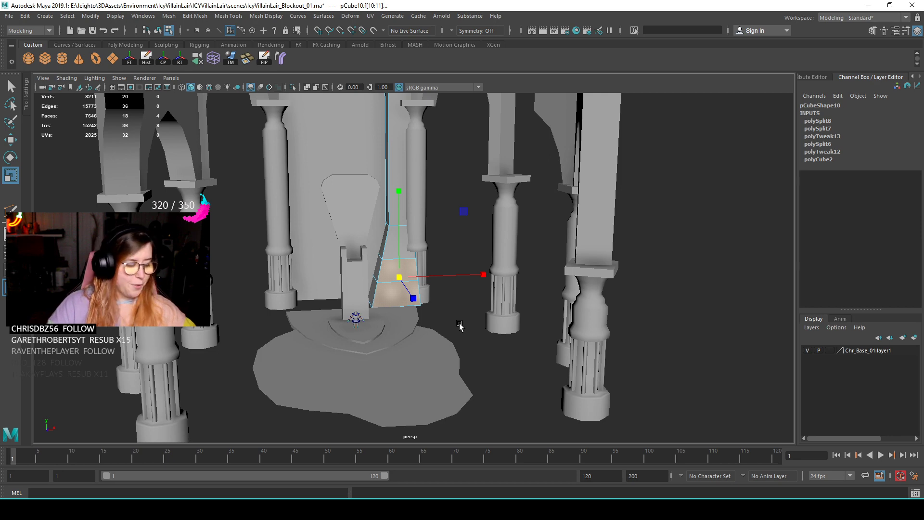
pyautogui.keyDown('alt'); pyautogui.moveTo(340, 333); pyautogui.dragTo(472, 175); pyautogui.keyUp('alt')
pyautogui.hotkey('ctrl', 'e')
pyautogui.keyDown('alt'); pyautogui.moveTo(468, 260); pyautogui.dragTo(464, 268); pyautogui.keyUp('alt')
pyautogui.press('w')
pyautogui.moveTo(486, 315); pyautogui.dragTo(417, 279)
pyautogui.press('r')
# - Extrude the two lower outer faces of the block outward to form a second, lower step
pyautogui.scroll(1, 416, 279)
pyautogui.click(404, 296)
pyautogui.keyDown('shift'); pyautogui.click(458, 271); pyautogui.keyUp('shift')
pyautogui.scroll(-2, 468, 303)
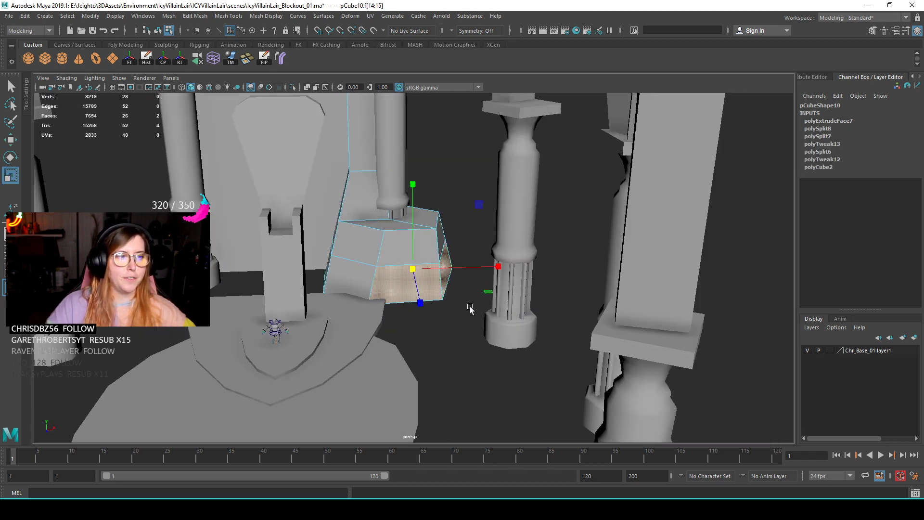
pyautogui.keyDown('alt'); pyautogui.moveTo(472, 310); pyautogui.dragTo(438, 284, button='middle'); pyautogui.keyUp('alt')
pyautogui.keyDown('alt'); pyautogui.moveTo(438, 282); pyautogui.dragTo(483, 315); pyautogui.keyUp('alt')
pyautogui.hotkey('ctrl', 'e')
pyautogui.press('w')
pyautogui.scroll(3, 416, 321)
pyautogui.keyDown('alt'); pyautogui.moveTo(415, 321); pyautogui.dragTo(431, 273); pyautogui.keyUp('alt')
pyautogui.scroll(-4, 351, 233)
pyautogui.scroll(3, 404, 262)
# - Select two outer vertices on the top of the upper step and move them down and inward to slope the ledge
pyautogui.press('F9')
pyautogui.click(380, 257)
pyautogui.scroll(-3, 439, 297)
pyautogui.scroll(2, 405, 291)
pyautogui.scroll(2, 392, 293)
pyautogui.click(419, 278)
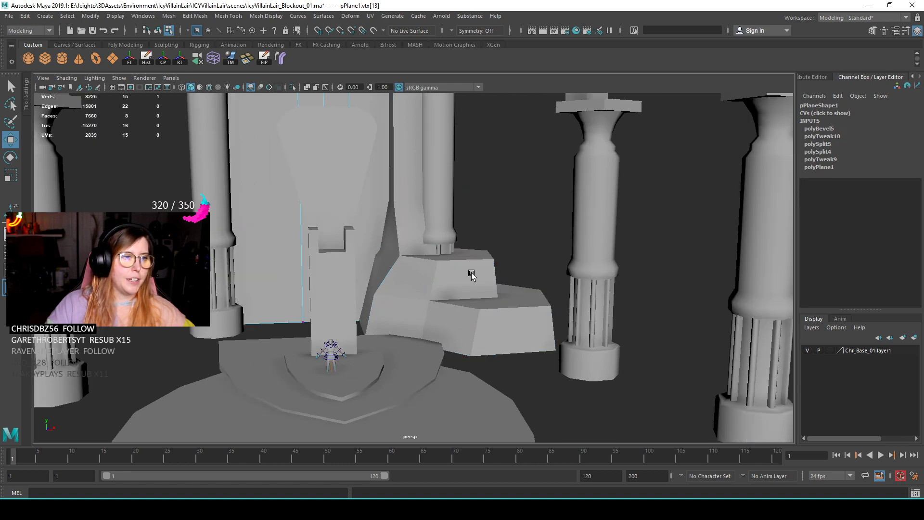
pyautogui.hotkey('ctrl', 'z')
pyautogui.moveTo(488, 239)
pyautogui.keyDown('alt'); pyautogui.mouseDown()
pyautogui.moveTo(483, 216)
pyautogui.moveTo(419, 266)
pyautogui.mouseUp(); pyautogui.keyUp('alt')
pyautogui.moveTo(461, 229); pyautogui.dragTo(460, 240)
pyautogui.keyDown('alt'); pyautogui.moveTo(511, 259); pyautogui.dragTo(498, 276); pyautogui.keyUp('alt')
pyautogui.moveTo(505, 248)
pyautogui.mouseDown()
pyautogui.moveTo(495, 275)
pyautogui.moveTo(531, 317)
pyautogui.mouseUp()
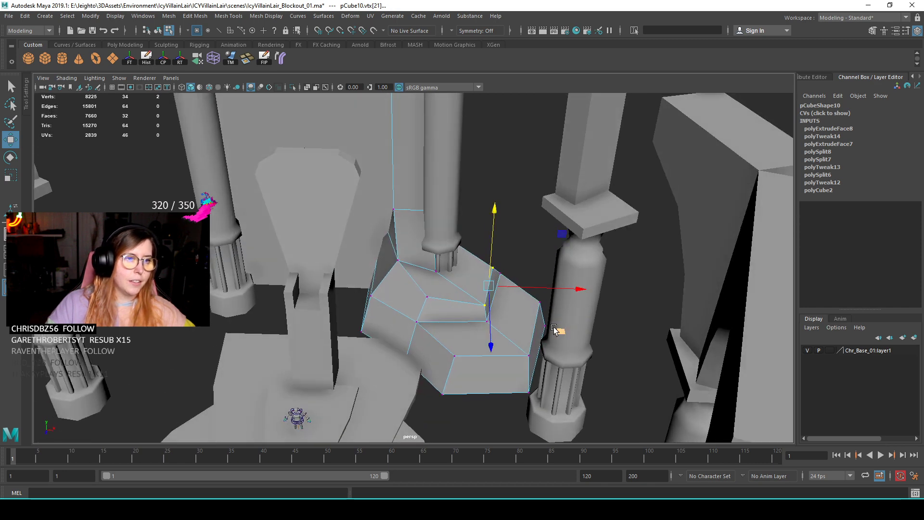
pyautogui.moveTo(553, 329); pyautogui.dragTo(543, 319, button='middle')
# - Reposition the front inner vertex on the upper step's top to reshape the slope, and leave vertex editing
pyautogui.click(423, 296)
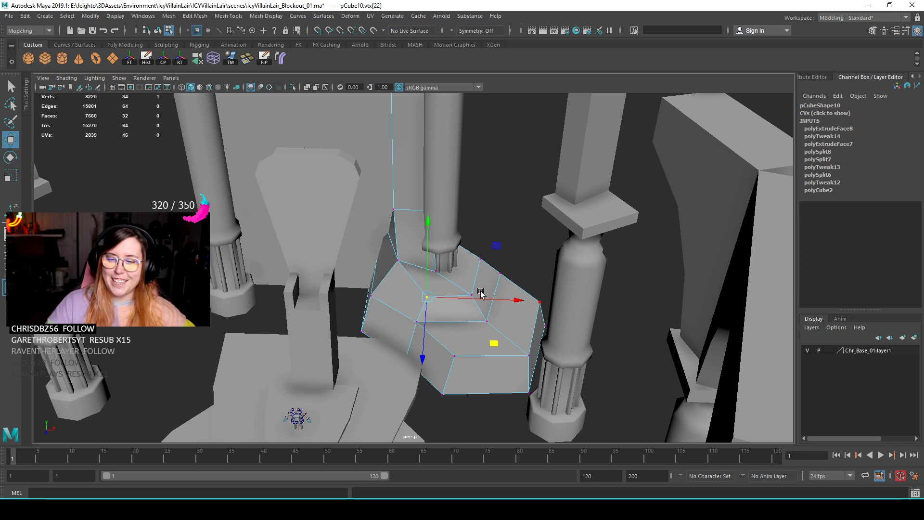
pyautogui.keyDown('alt'); pyautogui.moveTo(474, 308); pyautogui.dragTo(419, 291); pyautogui.keyUp('alt')
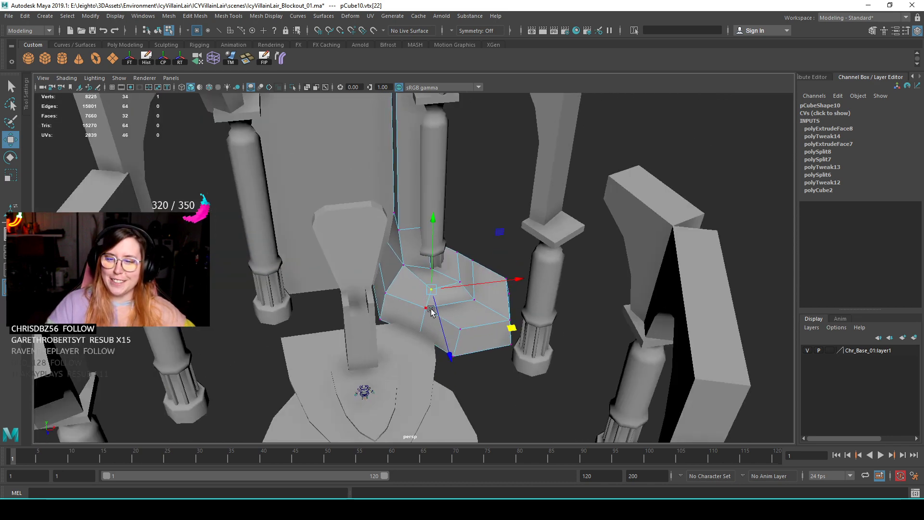
pyautogui.keyDown('alt'); pyautogui.moveTo(500, 308); pyautogui.dragTo(472, 342); pyautogui.keyUp('alt')
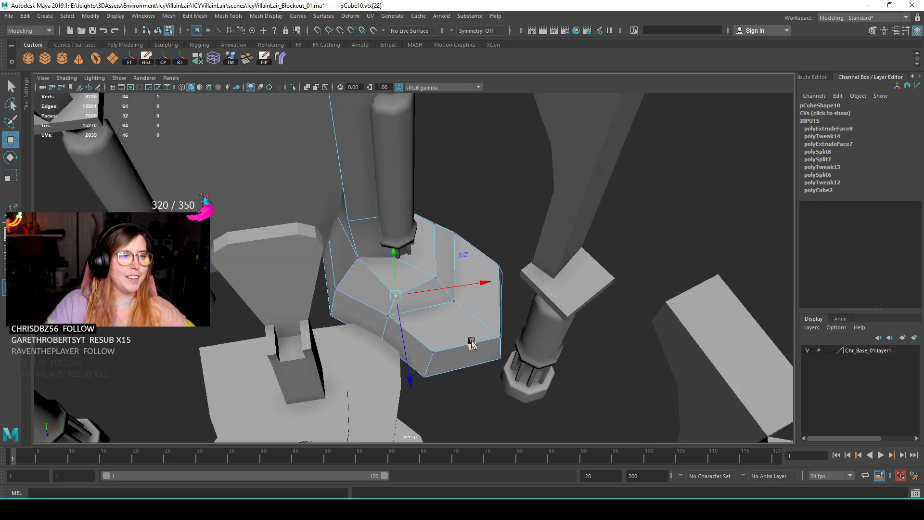
pyautogui.keyDown('alt'); pyautogui.moveTo(333, 270); pyautogui.dragTo(382, 253); pyautogui.keyUp('alt')
pyautogui.click(479, 198)
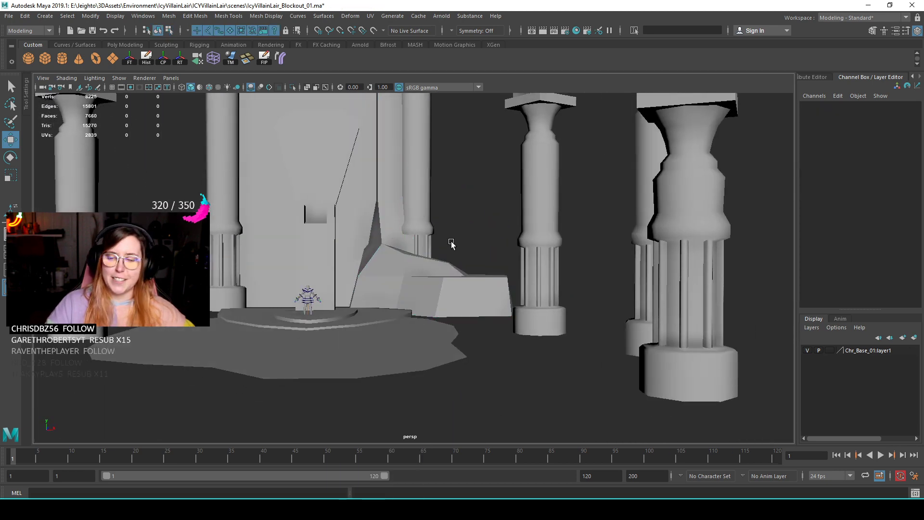
# - Select the whole column and examine its stepped base against the throne, arches and back panel
pyautogui.scroll(-3, 443, 236)
pyautogui.keyDown('alt'); pyautogui.moveTo(360, 238); pyautogui.dragTo(460, 328); pyautogui.keyUp('alt')
pyautogui.click(406, 333)
pyautogui.scroll(-5, 395, 300)
pyautogui.keyDown('alt'); pyautogui.moveTo(439, 180); pyautogui.dragTo(377, 177); pyautogui.keyUp('alt')
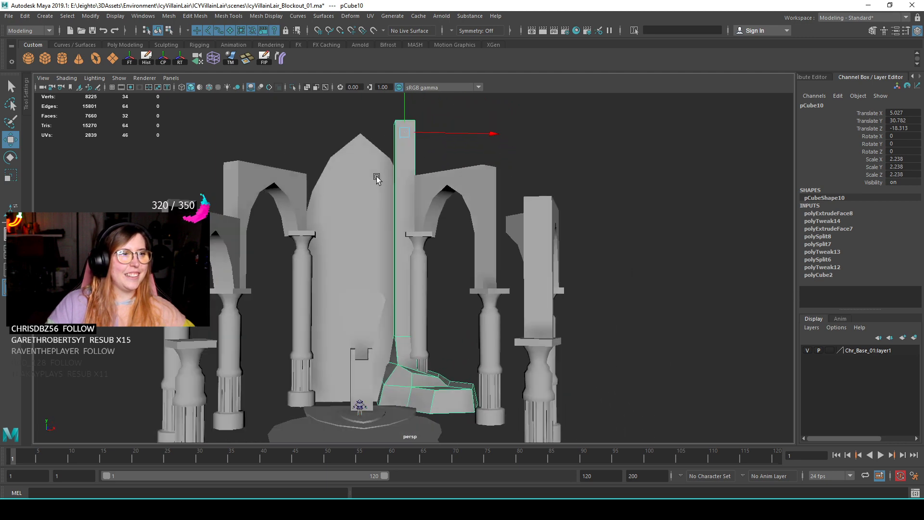
pyautogui.scroll(-3, 415, 201)
pyautogui.scroll(3, 415, 201)
pyautogui.keyDown('alt'); pyautogui.moveTo(414, 201); pyautogui.dragTo(437, 229, button='middle'); pyautogui.keyUp('alt')
pyautogui.scroll(-3, 437, 230)
pyautogui.keyDown('alt'); pyautogui.moveTo(436, 229); pyautogui.dragTo(419, 265); pyautogui.keyUp('alt')
pyautogui.keyDown('alt'); pyautogui.moveTo(418, 265); pyautogui.dragTo(415, 238, button='middle'); pyautogui.keyUp('alt')
pyautogui.keyDown('alt'); pyautogui.moveTo(415, 238); pyautogui.dragTo(466, 247); pyautogui.keyUp('alt')
pyautogui.click(183, 19)
pyautogui.moveTo(266, 16)
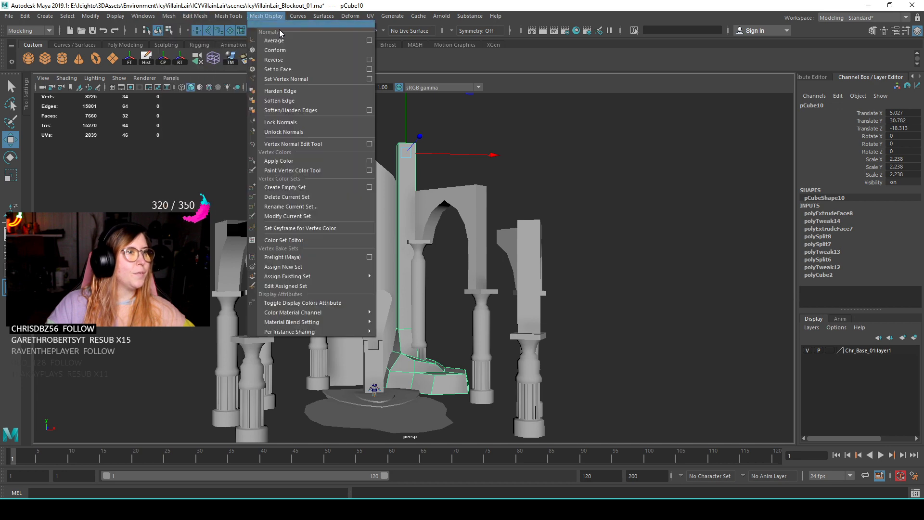
pyautogui.click(587, 283)
# - Examine the column's edges and stepped base from above and from the side of the throne
pyautogui.moveTo(424, 325)
pyautogui.keyDown('alt'); pyautogui.mouseDown()
pyautogui.moveTo(418, 299)
pyautogui.moveTo(417, 330)
pyautogui.mouseUp(); pyautogui.keyUp('alt')
pyautogui.click(416, 304)
pyautogui.keyDown('alt'); pyautogui.moveTo(362, 221); pyautogui.dragTo(384, 237); pyautogui.keyUp('alt')
pyautogui.moveTo(383, 237); pyautogui.dragTo(377, 182, button='right')
pyautogui.click(376, 182)
pyautogui.keyDown('alt'); pyautogui.moveTo(377, 184); pyautogui.dragTo(430, 298); pyautogui.keyUp('alt')
pyautogui.keyDown('alt'); pyautogui.moveTo(429, 298); pyautogui.dragTo(415, 302, button='right'); pyautogui.keyUp('alt')
pyautogui.keyDown('alt'); pyautogui.moveTo(415, 302); pyautogui.dragTo(421, 274, button='middle'); pyautogui.keyUp('alt')
pyautogui.keyDown('alt'); pyautogui.moveTo(421, 274); pyautogui.dragTo(447, 310, button='right'); pyautogui.keyUp('alt')
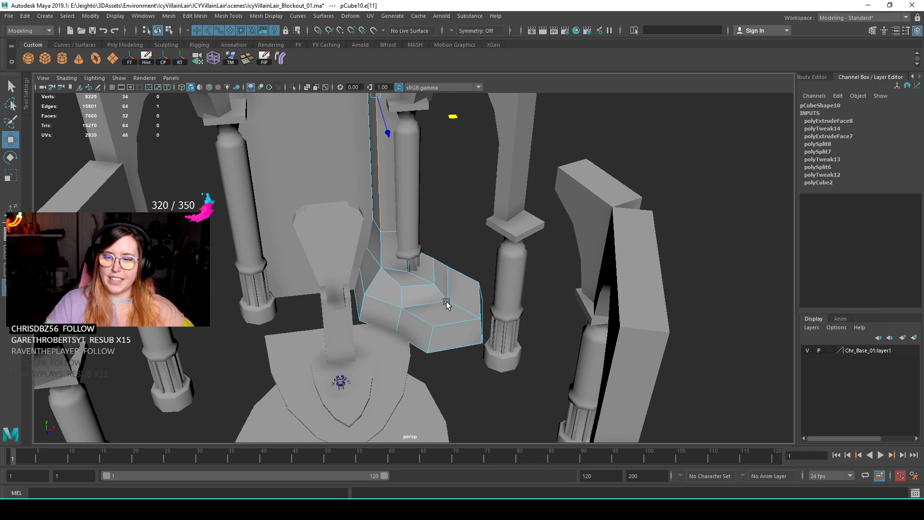
pyautogui.keyDown('alt'); pyautogui.moveTo(436, 307); pyautogui.dragTo(422, 281); pyautogui.keyUp('alt')
pyautogui.moveTo(398, 307); pyautogui.dragTo(439, 230, button='right')
pyautogui.click(446, 302)
pyautogui.scroll(-3, 430, 329)
pyautogui.keyDown('alt'); pyautogui.moveTo(404, 316); pyautogui.dragTo(442, 336); pyautogui.keyUp('alt')
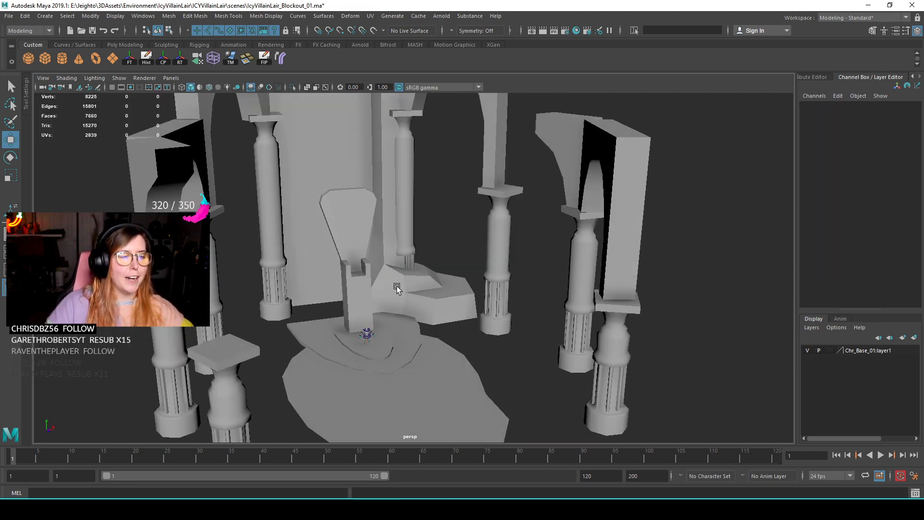
pyautogui.click(399, 288)
pyautogui.scroll(-3, 417, 281)
pyautogui.keyDown('alt'); pyautogui.moveTo(416, 280); pyautogui.dragTo(399, 222); pyautogui.keyUp('alt')
pyautogui.scroll(-4, 396, 180)
# - Clear the selection and select the stepped-base column beside the back panel as an object
pyautogui.click(553, 247)
pyautogui.keyDown('alt'); pyautogui.moveTo(371, 312); pyautogui.dragTo(370, 274, button='middle'); pyautogui.keyUp('alt')
pyautogui.keyDown('alt'); pyautogui.moveTo(370, 274); pyautogui.dragTo(426, 308); pyautogui.keyUp('alt')
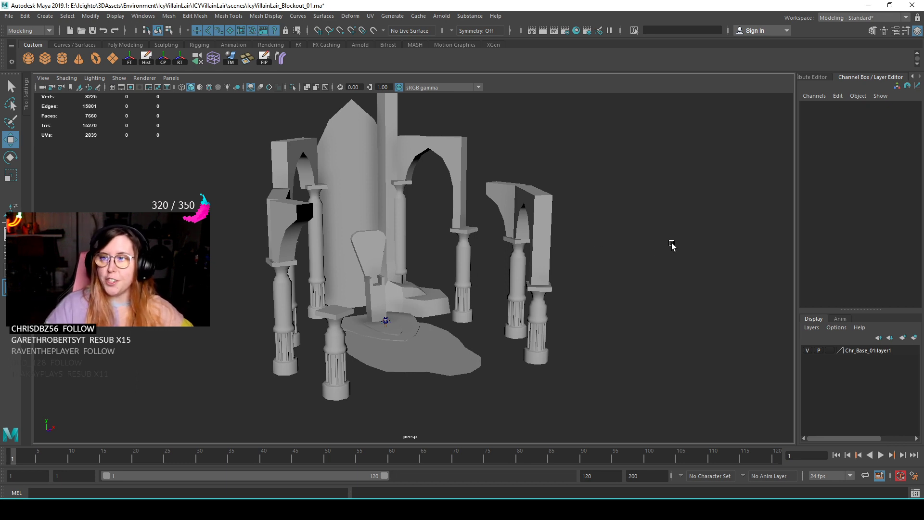
pyautogui.click(383, 107)
pyautogui.keyDown('alt'); pyautogui.moveTo(383, 107); pyautogui.dragTo(408, 200); pyautogui.keyUp('alt')
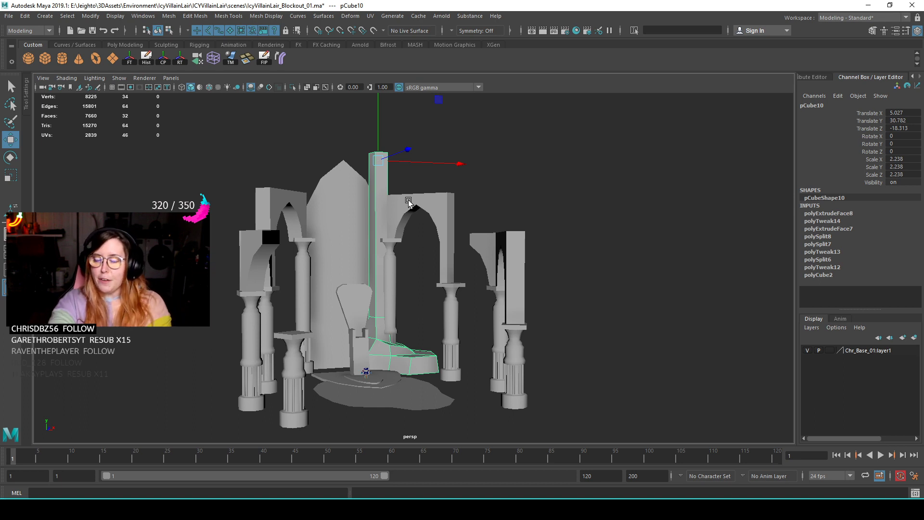
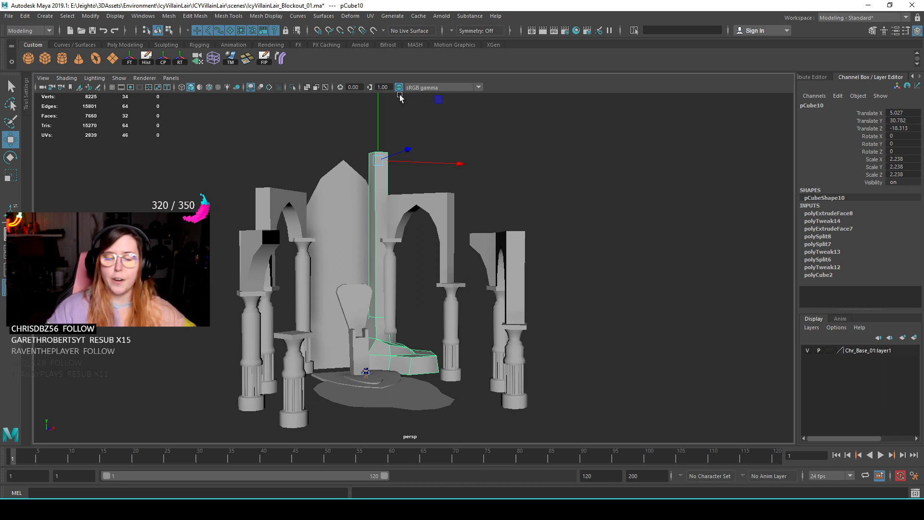
# - Lower the column's four top vertices to just beside the back panel's shoulder, keeping the top below the panel's peak
pyautogui.keyDown('alt'); pyautogui.moveTo(437, 226); pyautogui.dragTo(367, 238); pyautogui.keyUp('alt')
pyautogui.scroll(3, 352, 216)
pyautogui.keyDown('alt'); pyautogui.moveTo(358, 241); pyautogui.dragTo(389, 196, button='middle'); pyautogui.keyUp('alt')
pyautogui.moveTo(449, 168); pyautogui.dragTo(354, 159, button='right')
pyautogui.moveTo(355, 158); pyautogui.dragTo(425, 201)
pyautogui.moveTo(402, 157); pyautogui.dragTo(410, 219)
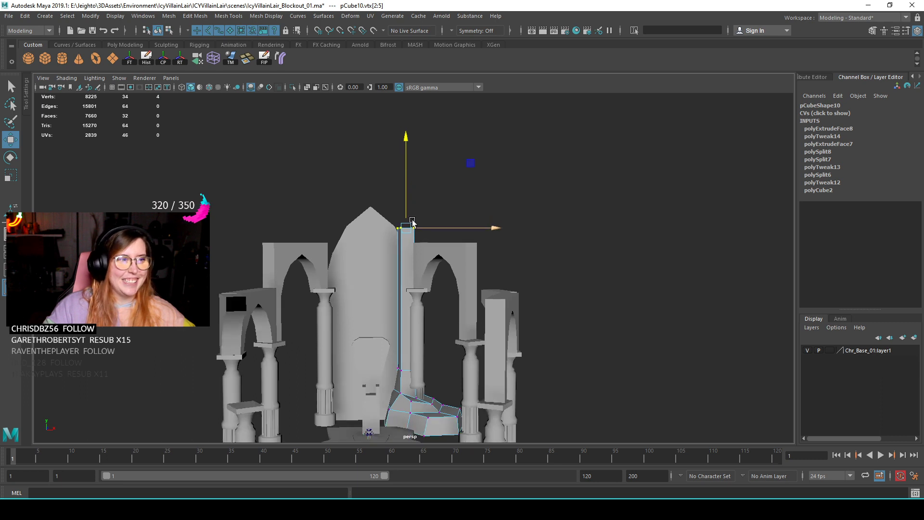
pyautogui.keyDown('alt'); pyautogui.moveTo(410, 219); pyautogui.dragTo(408, 200, button='middle'); pyautogui.keyUp('alt')
pyautogui.keyDown('alt'); pyautogui.moveTo(407, 200); pyautogui.dragTo(426, 200, button='right'); pyautogui.keyUp('alt')
pyautogui.moveTo(393, 143); pyautogui.dragTo(396, 157)
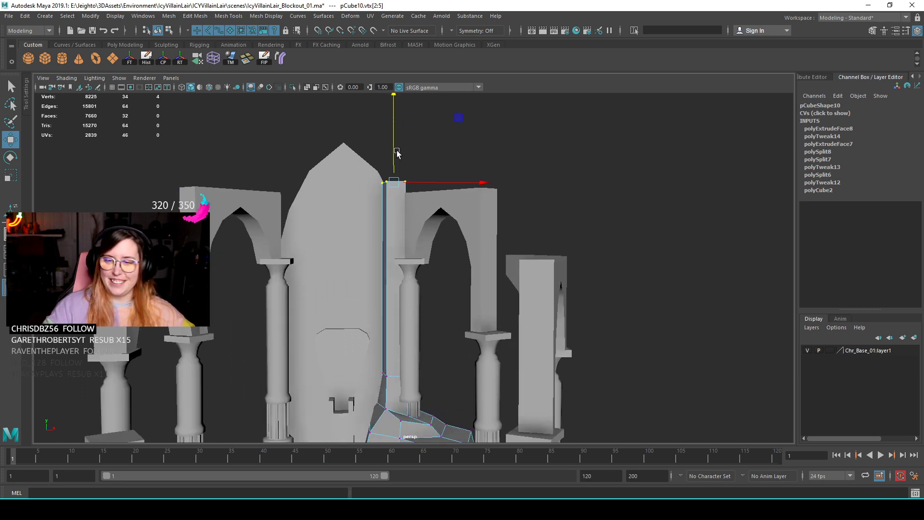
pyautogui.keyDown('alt'); pyautogui.moveTo(388, 275); pyautogui.dragTo(394, 238, button='middle'); pyautogui.keyUp('alt')
pyautogui.keyDown('alt'); pyautogui.moveTo(394, 238); pyautogui.dragTo(395, 239); pyautogui.keyUp('alt')
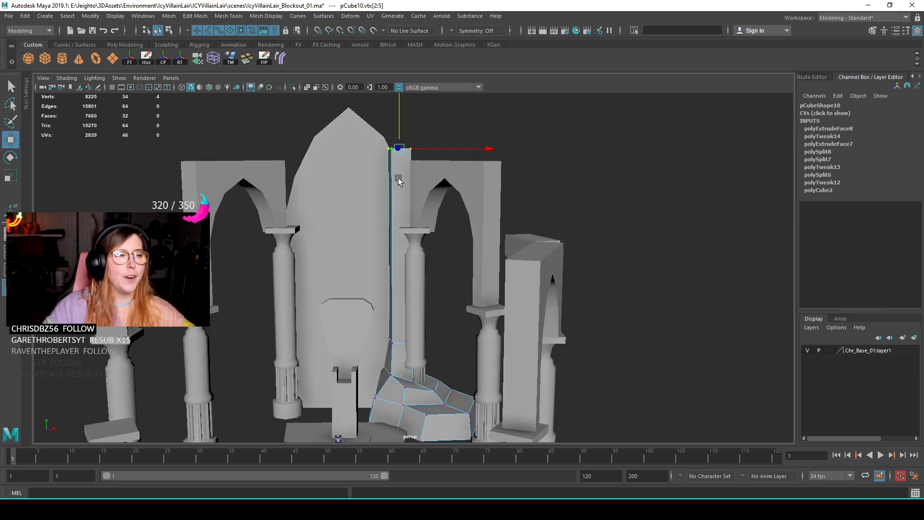
# - Return the column to object mode, delete its history, freeze its transformations and reset its transform
pyautogui.click(460, 141)
pyautogui.click(409, 222)
pyautogui.keyDown('alt'); pyautogui.moveTo(416, 228); pyautogui.dragTo(388, 260, button='right'); pyautogui.keyUp('alt')
pyautogui.keyDown('alt'); pyautogui.moveTo(388, 260); pyautogui.dragTo(388, 250, button='middle'); pyautogui.keyUp('alt')
pyautogui.keyDown('alt'); pyautogui.moveTo(388, 251); pyautogui.dragTo(366, 204); pyautogui.keyUp('alt')
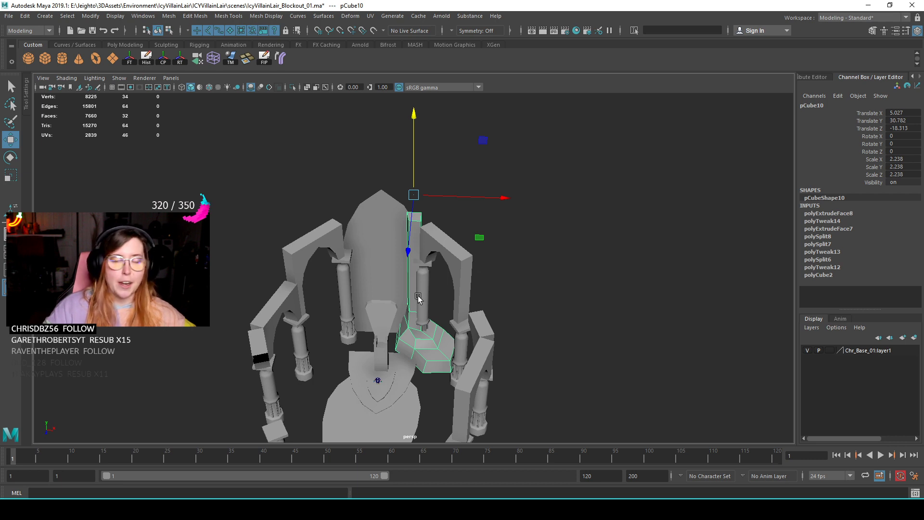
pyautogui.keyDown('alt'); pyautogui.moveTo(414, 219); pyautogui.dragTo(426, 190, button='middle'); pyautogui.keyUp('alt')
pyautogui.keyDown('alt'); pyautogui.moveTo(426, 191); pyautogui.dragTo(446, 206, button='right'); pyautogui.keyUp('alt')
pyautogui.keyDown('alt'); pyautogui.moveTo(445, 206); pyautogui.dragTo(429, 217); pyautogui.keyUp('alt')
pyautogui.click(144, 57)
pyautogui.click(129, 59)
pyautogui.click(179, 61)
# - Create a mirrored duplicate of the column on the opposite side of the back panel with Scale X -1
pyautogui.hotkey('ctrl', 'shift', 'd')
pyautogui.click(565, 240)
pyautogui.keyDown('alt'); pyautogui.moveTo(509, 318); pyautogui.dragTo(518, 288); pyautogui.keyUp('alt')
pyautogui.scroll(3, 436, 320)
pyautogui.moveTo(446, 314)
pyautogui.keyDown('alt'); pyautogui.mouseDown()
pyautogui.moveTo(456, 309)
pyautogui.moveTo(442, 321)
pyautogui.mouseUp(); pyautogui.keyUp('alt')
pyautogui.scroll(-3, 446, 291)
pyautogui.scroll(5, 445, 290)
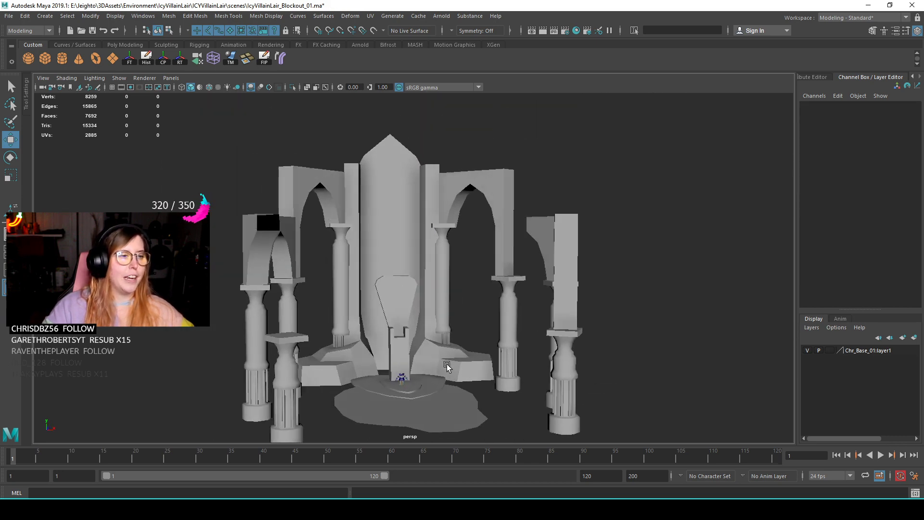
# - Select the original column and examine its height and stepped base against the back panel, arches and throne, leaving nothing selected
pyautogui.click(416, 302)
pyautogui.keyDown('alt'); pyautogui.moveTo(385, 162); pyautogui.dragTo(377, 221); pyautogui.keyUp('alt')
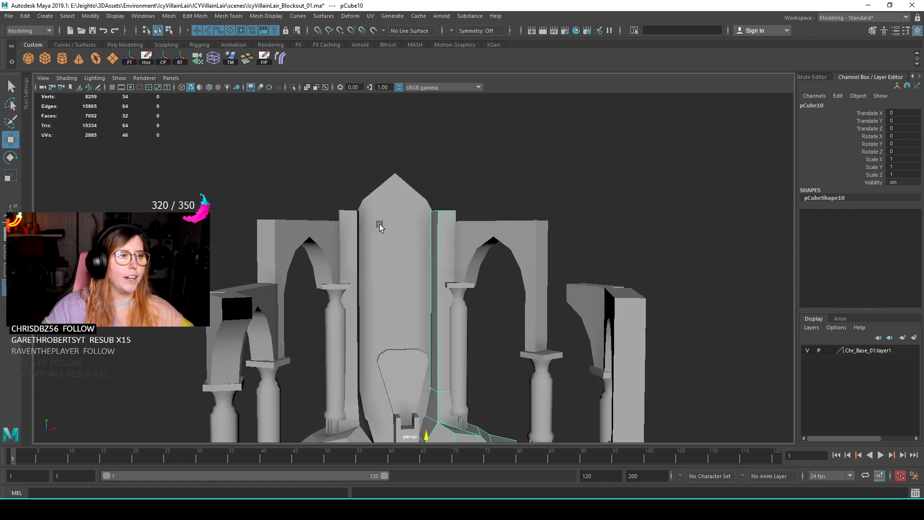
pyautogui.scroll(3, 420, 261)
pyautogui.scroll(-6, 395, 230)
pyautogui.keyDown('alt'); pyautogui.moveTo(394, 230); pyautogui.dragTo(411, 185, button='middle'); pyautogui.keyUp('alt')
pyautogui.moveTo(412, 186)
pyautogui.keyDown('alt'); pyautogui.mouseDown()
pyautogui.moveTo(421, 189)
pyautogui.moveTo(414, 184)
pyautogui.mouseUp(); pyautogui.keyUp('alt')
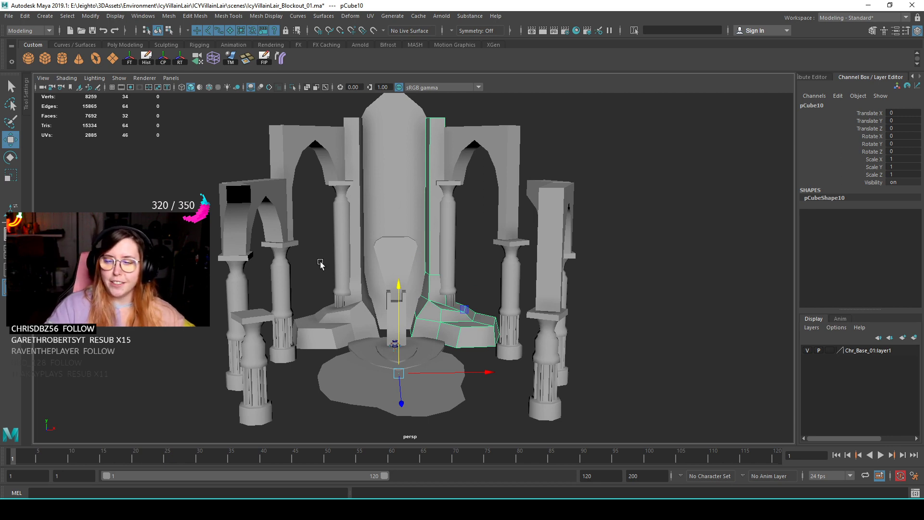
pyautogui.keyDown('alt'); pyautogui.moveTo(444, 283); pyautogui.dragTo(448, 261, button='middle'); pyautogui.keyUp('alt')
pyautogui.keyDown('alt'); pyautogui.moveTo(451, 269); pyautogui.dragTo(494, 294); pyautogui.keyUp('alt')
pyautogui.click(396, 323)
pyautogui.press('r')
pyautogui.press('w')
pyautogui.moveTo(438, 351); pyautogui.dragTo(439, 352)
pyautogui.click(564, 352)
pyautogui.keyDown('alt'); pyautogui.moveTo(565, 352); pyautogui.dragTo(423, 318); pyautogui.keyUp('alt')
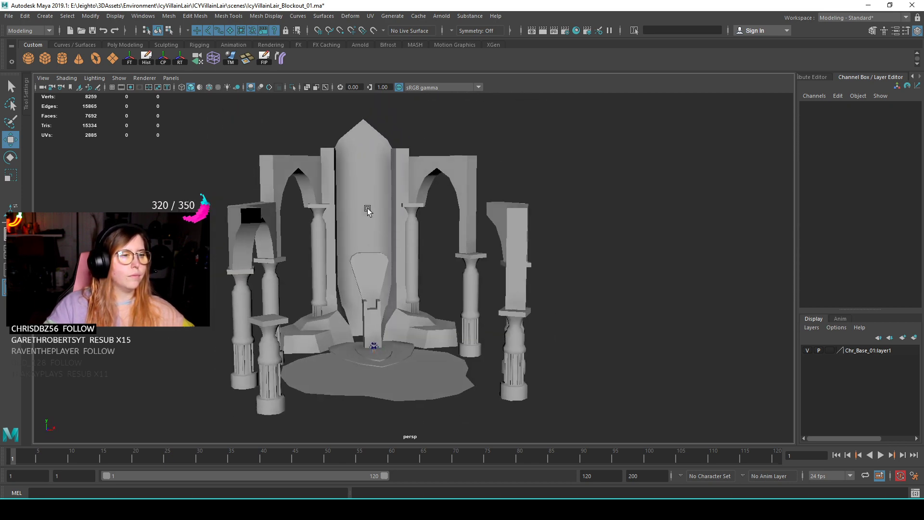
# - Select the mirrored column and examine how it frames the back panel and meets the neighbouring arch
pyautogui.scroll(3, 390, 314)
pyautogui.scroll(2, 390, 311)
pyautogui.click(316, 243)
pyautogui.scroll(-3, 366, 264)
pyautogui.keyDown('alt'); pyautogui.moveTo(357, 226); pyautogui.dragTo(384, 209, button='middle'); pyautogui.keyUp('alt')
pyautogui.keyDown('alt'); pyautogui.moveTo(383, 210); pyautogui.dragTo(385, 164); pyautogui.keyUp('alt')
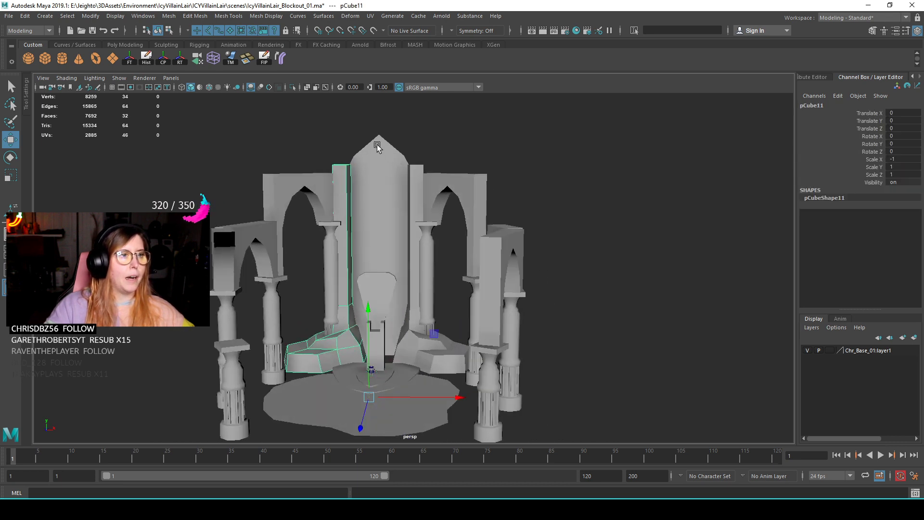
pyautogui.keyDown('alt'); pyautogui.moveTo(428, 188); pyautogui.dragTo(402, 220); pyautogui.keyUp('alt')
pyautogui.keyDown('alt'); pyautogui.moveTo(402, 221); pyautogui.dragTo(414, 237, button='right'); pyautogui.keyUp('alt')
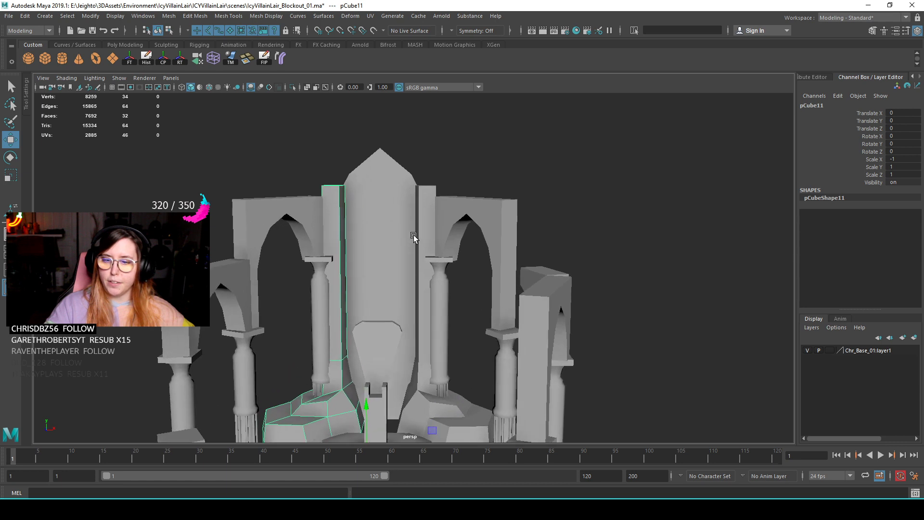
pyautogui.keyDown('alt'); pyautogui.moveTo(402, 250); pyautogui.dragTo(447, 285); pyautogui.keyUp('alt')
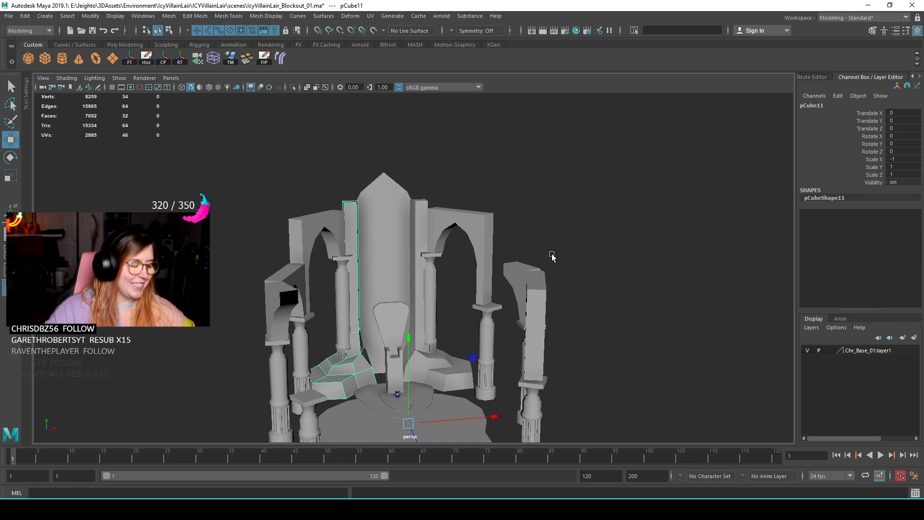
# - Clear the selection and examine the symmetrical layout of columns, arches, throne and floor from the front and sides
pyautogui.click(608, 255)
pyautogui.scroll(4, 489, 265)
pyautogui.keyDown('alt'); pyautogui.moveTo(506, 310); pyautogui.dragTo(368, 256); pyautogui.keyUp('alt')
pyautogui.click(331, 229)
pyautogui.keyDown('alt'); pyautogui.moveTo(411, 291); pyautogui.dragTo(433, 279); pyautogui.keyUp('alt')
pyautogui.click(548, 308)
pyautogui.scroll(-3, 543, 317)
pyautogui.moveTo(539, 332)
pyautogui.keyDown('alt'); pyautogui.mouseDown()
pyautogui.moveTo(450, 319)
pyautogui.moveTo(544, 319)
pyautogui.mouseUp(); pyautogui.keyUp('alt')
pyautogui.keyDown('alt'); pyautogui.moveTo(516, 309); pyautogui.dragTo(499, 293, button='middle'); pyautogui.keyUp('alt')
pyautogui.keyDown('alt'); pyautogui.moveTo(499, 293); pyautogui.dragTo(547, 318, button='right'); pyautogui.keyUp('alt')
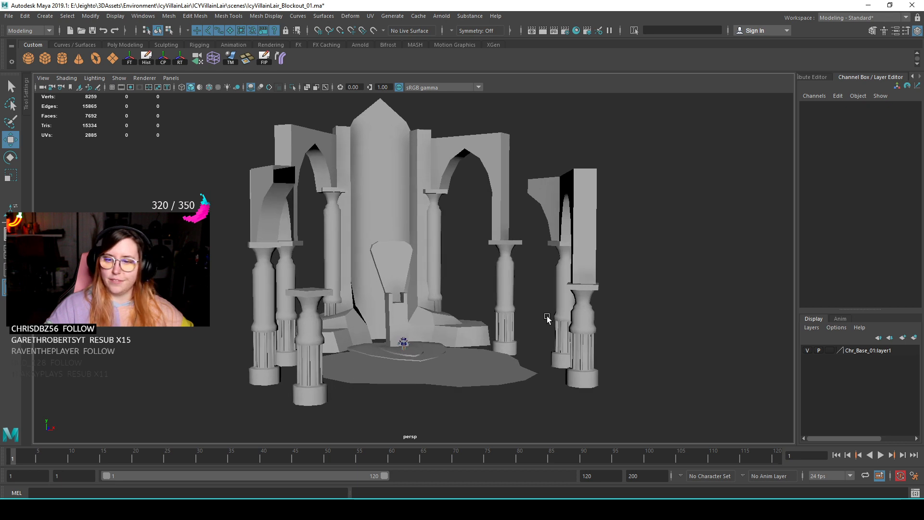
pyautogui.keyDown('alt'); pyautogui.moveTo(547, 319); pyautogui.dragTo(524, 319); pyautogui.keyUp('alt')
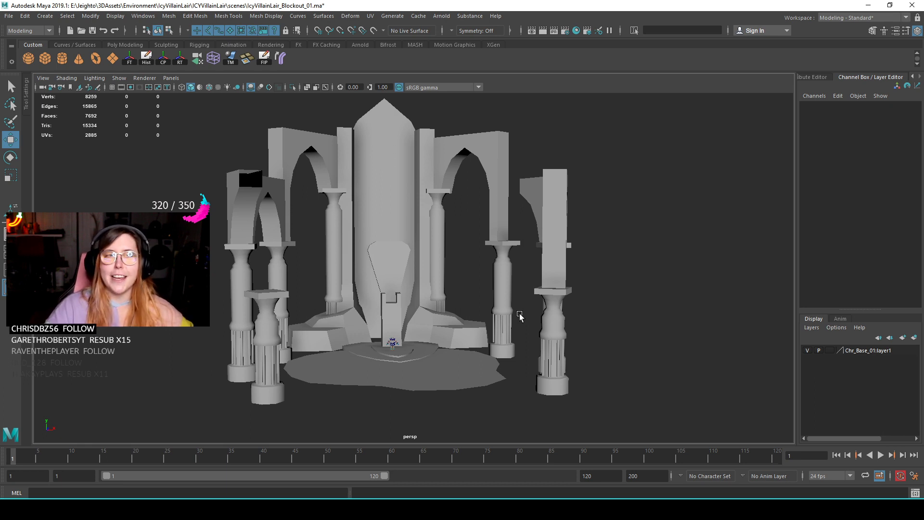
# - Select the original column and examine its stepped base beside the throne platform and its top beside the panel
pyautogui.scroll(2, 455, 339)
pyautogui.click(445, 357)
pyautogui.scroll(-2, 446, 357)
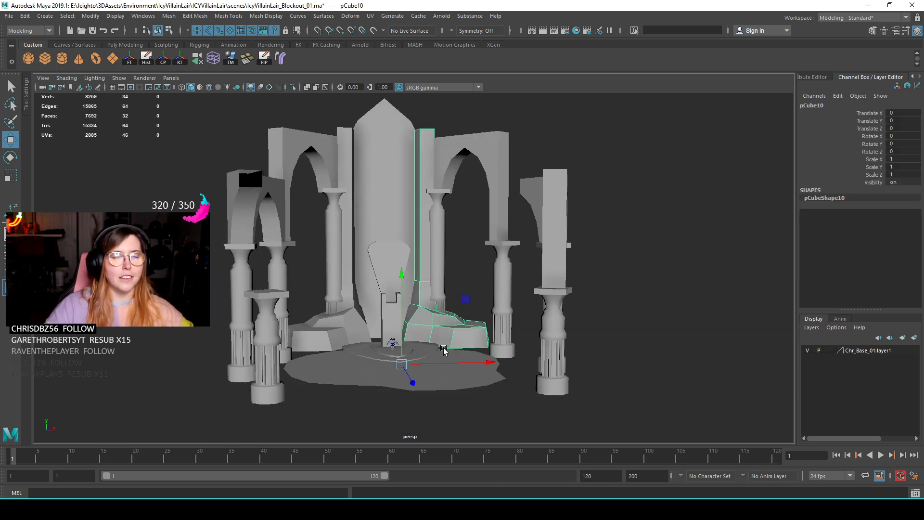
pyautogui.keyDown('alt'); pyautogui.moveTo(445, 356); pyautogui.dragTo(465, 297, button='middle'); pyautogui.keyUp('alt')
pyautogui.scroll(1, 482, 321)
pyautogui.keyDown('alt'); pyautogui.moveTo(486, 325); pyautogui.dragTo(479, 331); pyautogui.keyUp('alt')
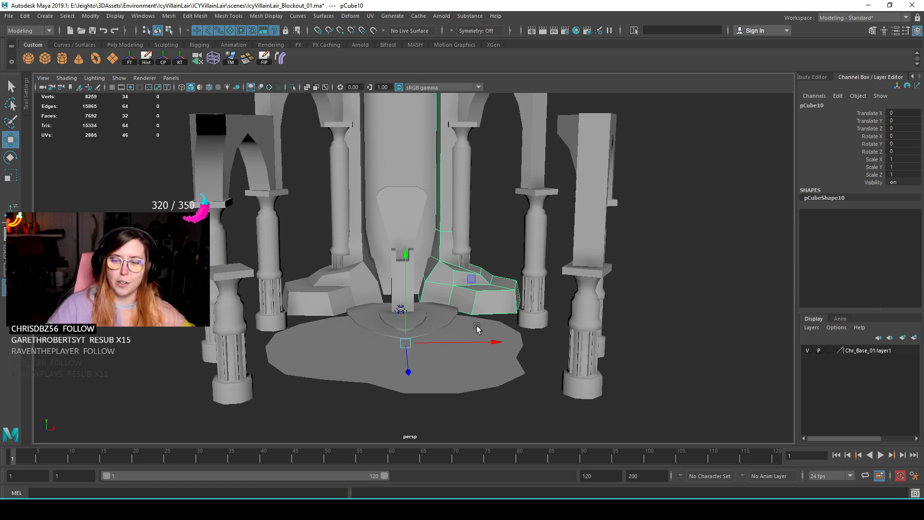
pyautogui.keyDown('alt'); pyautogui.moveTo(303, 273); pyautogui.dragTo(431, 321); pyautogui.keyUp('alt')
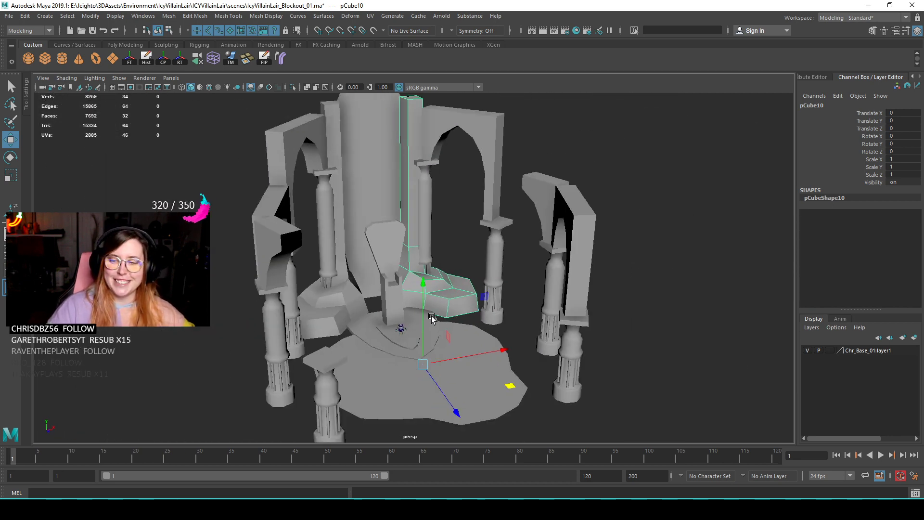
pyautogui.keyDown('alt'); pyautogui.moveTo(447, 277); pyautogui.dragTo(596, 268); pyautogui.keyUp('alt')
pyautogui.click(596, 268)
pyautogui.keyDown('alt'); pyautogui.moveTo(308, 161); pyautogui.dragTo(302, 270, button='middle'); pyautogui.keyUp('alt')
pyautogui.keyDown('alt'); pyautogui.moveTo(301, 270); pyautogui.dragTo(382, 208, button='right'); pyautogui.keyUp('alt')
# - Extrude the original column's top face and snap it up to the height of the back panel's shoulder
pyautogui.click(382, 207)
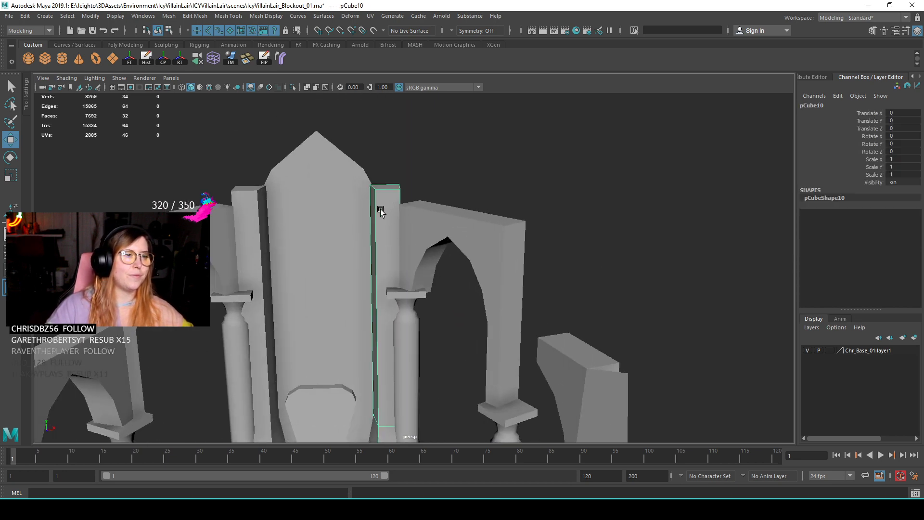
pyautogui.keyDown('alt'); pyautogui.moveTo(374, 195); pyautogui.dragTo(397, 243); pyautogui.keyUp('alt')
pyautogui.moveTo(409, 241); pyautogui.dragTo(409, 250, button='right')
pyautogui.click(409, 250)
pyautogui.keyDown('alt'); pyautogui.moveTo(408, 253); pyautogui.dragTo(452, 306, button='right'); pyautogui.keyUp('alt')
pyautogui.keyDown('alt'); pyautogui.moveTo(453, 305); pyautogui.dragTo(451, 225); pyautogui.keyUp('alt')
pyautogui.keyDown('shift'); pyautogui.moveTo(449, 206); pyautogui.dragTo(449, 222, button='right'); pyautogui.keyUp('shift')
pyautogui.press('w')
pyautogui.moveTo(428, 219); pyautogui.dragTo(412, 239)
pyautogui.press('v')
pyautogui.keyDown('shift'); pyautogui.moveTo(423, 236); pyautogui.dragTo(422, 253, button='right'); pyautogui.keyUp('shift')
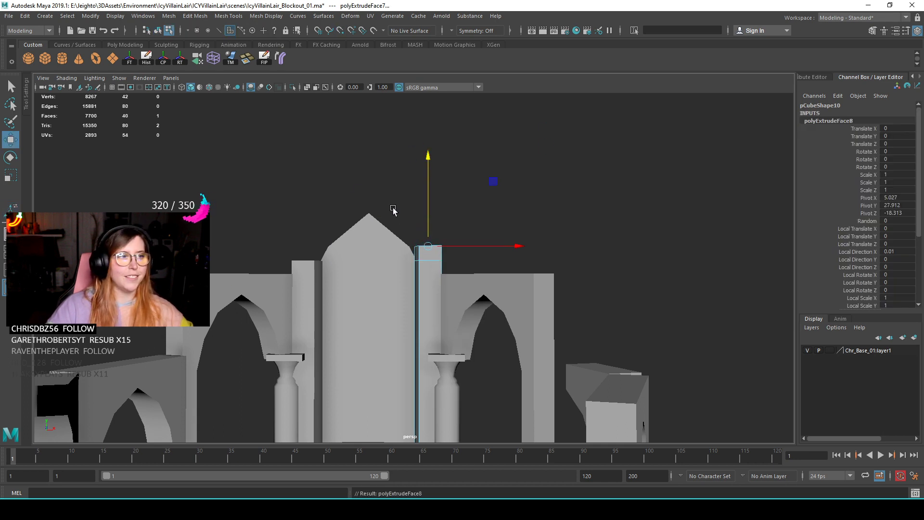
# - Snap the column's second top-face extrusion up to the height of the back panel's peak
pyautogui.press('v')
pyautogui.moveTo(396, 212); pyautogui.dragTo(369, 216, button='middle')
pyautogui.keyDown('alt'); pyautogui.moveTo(369, 216); pyautogui.dragTo(408, 219, button='right'); pyautogui.keyUp('alt')
pyautogui.keyDown('alt'); pyautogui.moveTo(408, 218); pyautogui.dragTo(433, 258); pyautogui.keyUp('alt')
# - Snap the inner edge of the column's top face sideways to the centre line at the panel's peak
pyautogui.moveTo(422, 237); pyautogui.dragTo(426, 221, button='right')
pyautogui.click(426, 222)
pyautogui.keyDown('alt'); pyautogui.moveTo(429, 238); pyautogui.dragTo(460, 264); pyautogui.keyUp('alt')
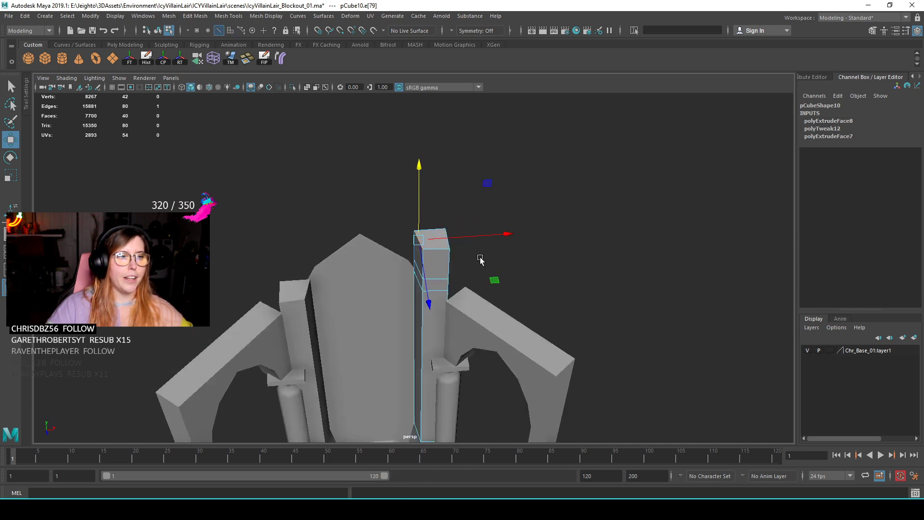
pyautogui.press('v')
pyautogui.moveTo(505, 234); pyautogui.dragTo(364, 234)
# - Snap the inner edge below the slanted section sideways to the panel's shoulder so the column follows the panel's outline
pyautogui.keyDown('alt'); pyautogui.moveTo(406, 274); pyautogui.dragTo(425, 244); pyautogui.keyUp('alt')
pyautogui.keyDown('alt'); pyautogui.moveTo(425, 244); pyautogui.dragTo(416, 288, button='middle'); pyautogui.keyUp('alt')
pyautogui.keyDown('alt'); pyautogui.moveTo(416, 288); pyautogui.dragTo(443, 303, button='right'); pyautogui.keyUp('alt')
pyautogui.keyDown('alt'); pyautogui.moveTo(443, 303); pyautogui.dragTo(446, 263); pyautogui.keyUp('alt')
pyautogui.click(419, 267)
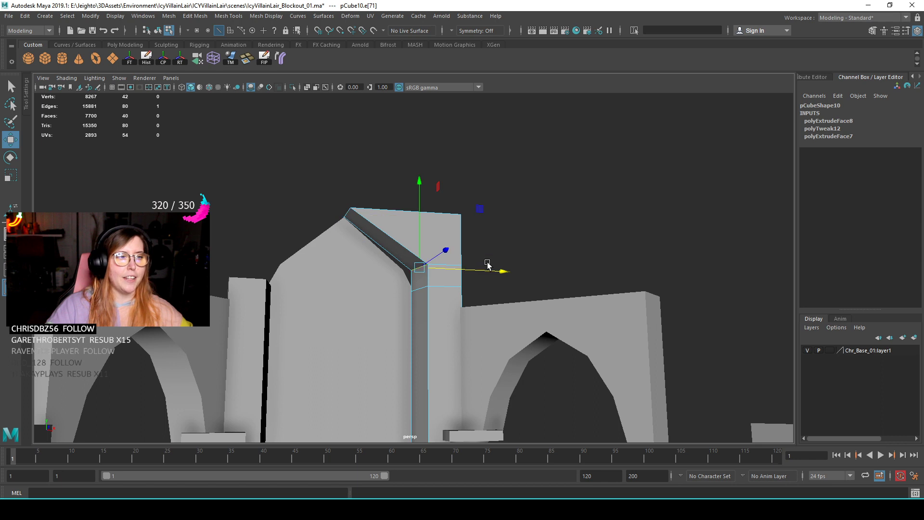
pyautogui.press('v')
pyautogui.moveTo(403, 269); pyautogui.dragTo(405, 267, button='middle')
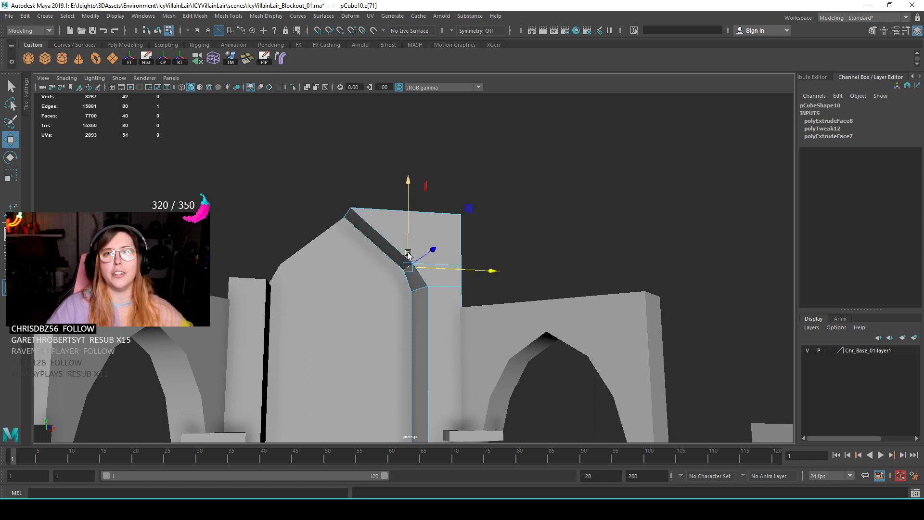
pyautogui.scroll(-3, 422, 327)
pyautogui.keyDown('alt'); pyautogui.moveTo(400, 378); pyautogui.dragTo(431, 293, button='middle'); pyautogui.keyUp('alt')
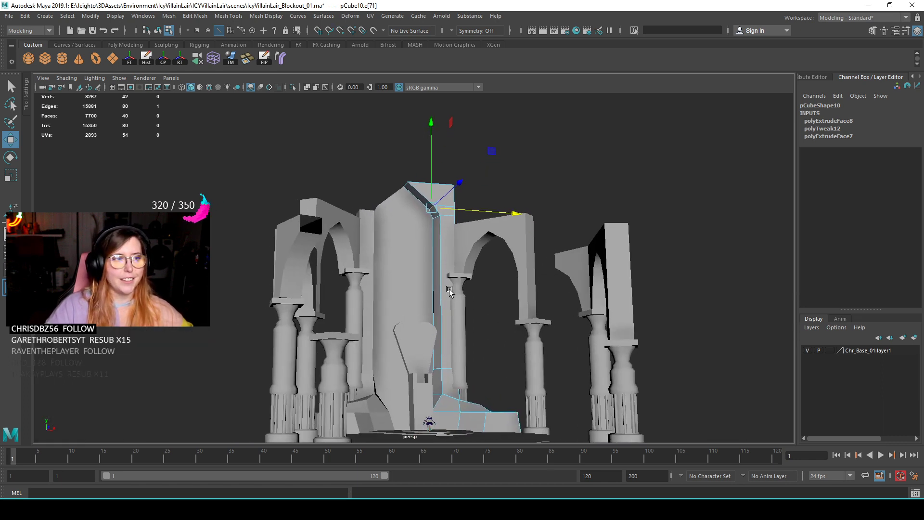
pyautogui.keyDown('alt'); pyautogui.moveTo(431, 293); pyautogui.dragTo(414, 272); pyautogui.keyUp('alt')
# - Extrude the column's widened top face upward into a tall block above the panel's peak, and return to object mode
pyautogui.scroll(4, 401, 241)
pyautogui.keyDown('alt'); pyautogui.moveTo(390, 208); pyautogui.dragTo(428, 277); pyautogui.keyUp('alt')
pyautogui.moveTo(406, 172); pyautogui.dragTo(407, 199, button='right')
pyautogui.click(417, 236)
pyautogui.scroll(-4, 419, 242)
pyautogui.keyDown('alt'); pyautogui.moveTo(426, 249); pyautogui.dragTo(460, 237); pyautogui.keyUp('alt')
pyautogui.hotkey('ctrl', 'e')
pyautogui.press('w')
pyautogui.moveTo(401, 208); pyautogui.dragTo(408, 50)
pyautogui.scroll(-5, 398, 200)
pyautogui.keyDown('alt'); pyautogui.moveTo(397, 204); pyautogui.dragTo(426, 187); pyautogui.keyUp('alt')
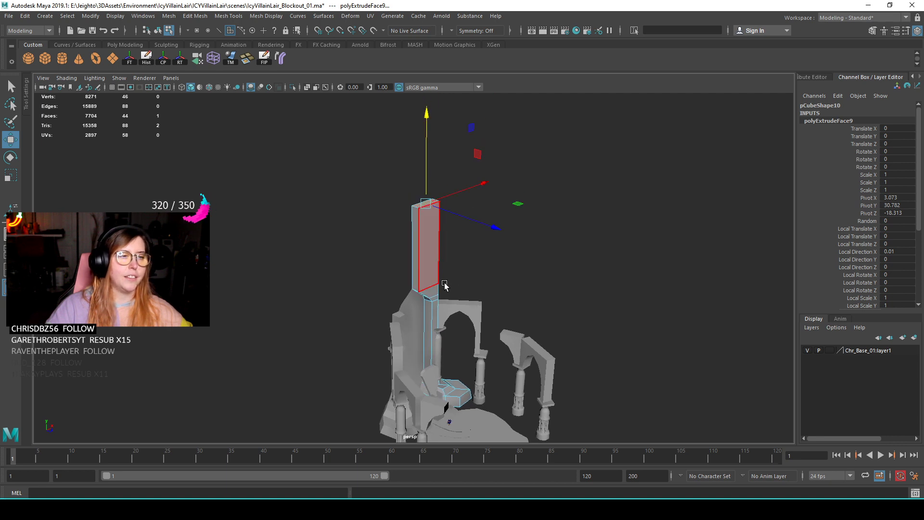
pyautogui.keyDown('alt'); pyautogui.moveTo(448, 266); pyautogui.dragTo(452, 202, button='middle'); pyautogui.keyUp('alt')
pyautogui.scroll(2, 463, 231)
pyautogui.keyDown('alt'); pyautogui.moveTo(468, 247); pyautogui.dragTo(368, 239); pyautogui.keyUp('alt')
pyautogui.moveTo(368, 239); pyautogui.dragTo(417, 221, button='right')
pyautogui.click(470, 181)
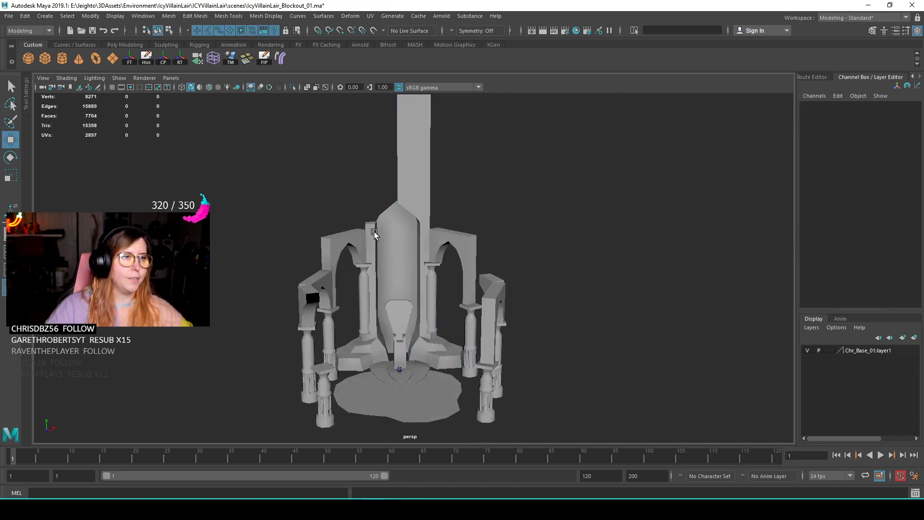
# - Delete the old mirrored column and replace it with a mirrored duplicate of the extended column
pyautogui.click(374, 231)
pyautogui.click(558, 228)
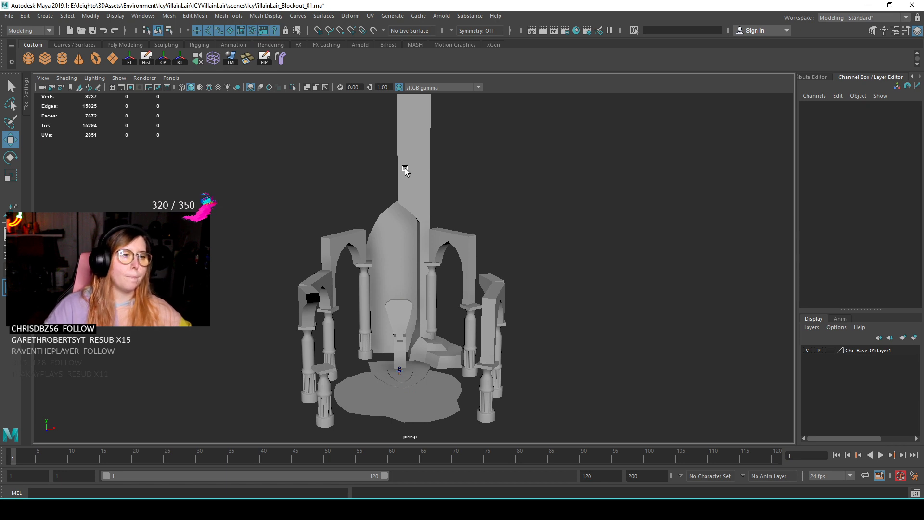
pyautogui.click(422, 163)
pyautogui.keyDown('alt'); pyautogui.moveTo(412, 165); pyautogui.dragTo(416, 188); pyautogui.keyUp('alt')
pyautogui.click(496, 202)
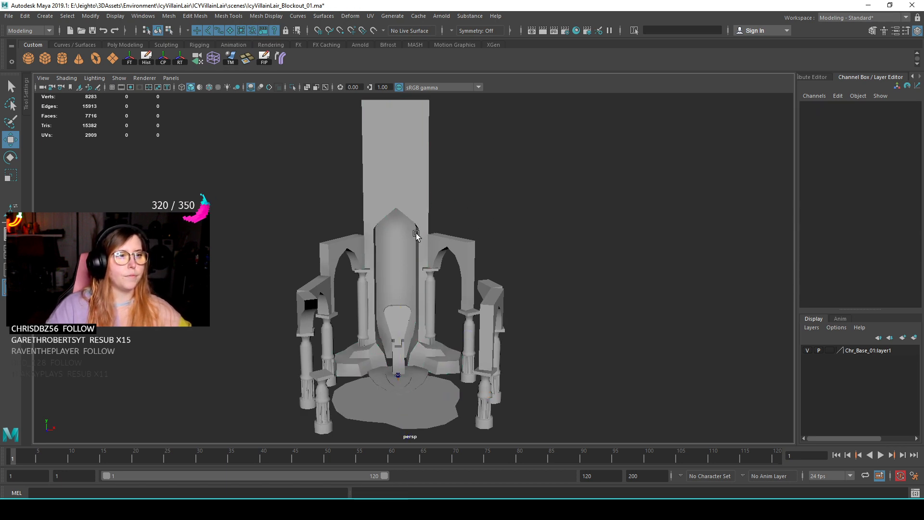
# - Combine the original and mirrored extended columns into a single mesh
pyautogui.scroll(5, 397, 212)
pyautogui.click(403, 197)
pyautogui.keyDown('shift'); pyautogui.click(370, 193); pyautogui.keyUp('shift')
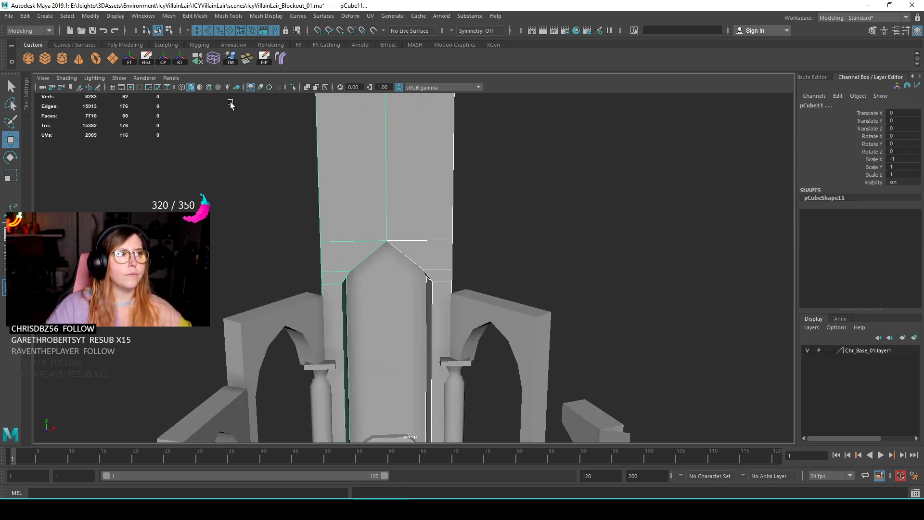
pyautogui.click(169, 16)
pyautogui.click(182, 51)
pyautogui.keyDown('alt'); pyautogui.moveTo(424, 200); pyautogui.dragTo(469, 189); pyautogui.keyUp('alt')
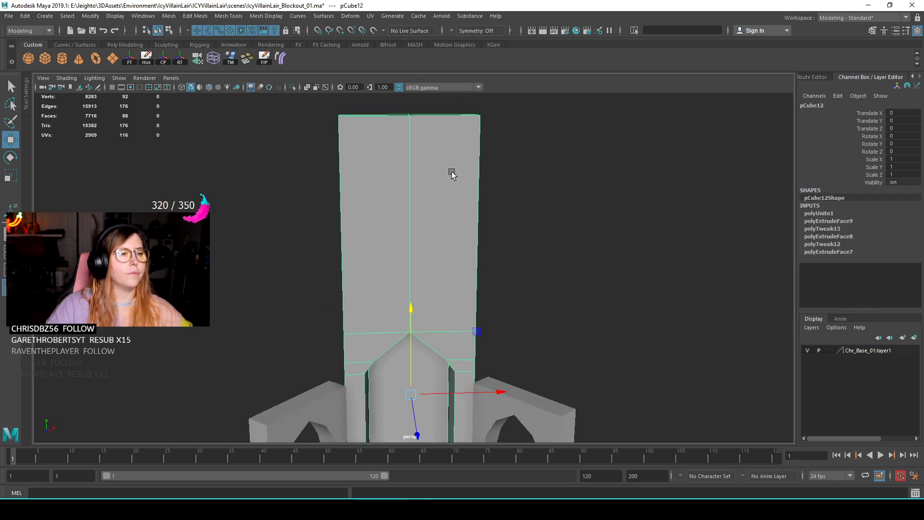
# - Delete the two interior faces where the tall block's halves meet, and check the mesh in smooth preview
pyautogui.click(252, 210)
pyautogui.keyDown('alt'); pyautogui.moveTo(414, 262); pyautogui.dragTo(376, 239); pyautogui.keyUp('alt')
pyautogui.moveTo(268, 208); pyautogui.dragTo(559, 216)
pyautogui.scroll(-2, 539, 215)
pyautogui.keyDown('ctrl'); pyautogui.moveTo(443, 120); pyautogui.dragTo(510, 183); pyautogui.keyUp('ctrl')
pyautogui.keyDown('ctrl'); pyautogui.moveTo(278, 125); pyautogui.dragTo(384, 225); pyautogui.keyUp('ctrl')
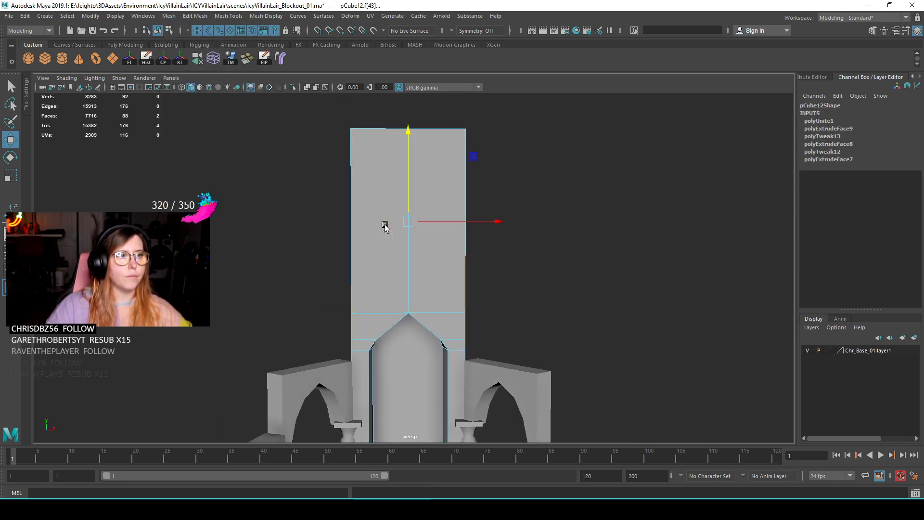
pyautogui.rightClick(398, 179)
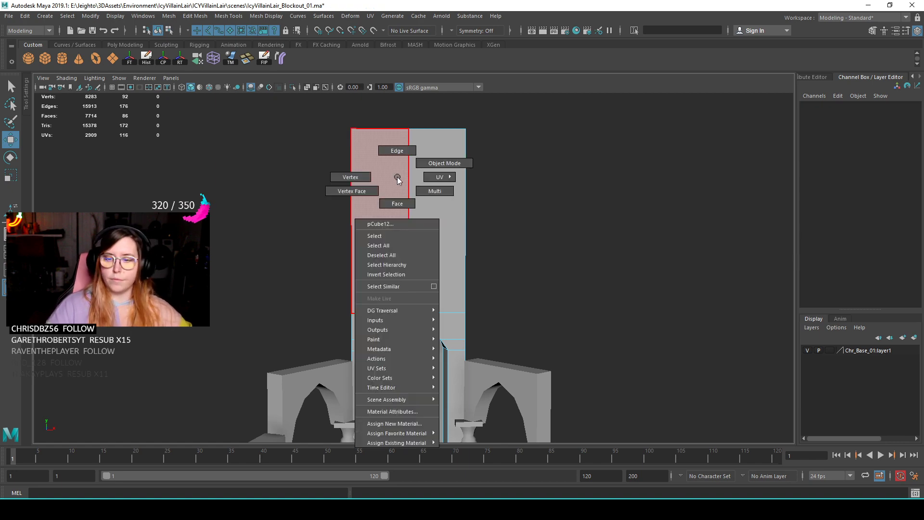
pyautogui.keyDown('alt'); pyautogui.moveTo(403, 177); pyautogui.dragTo(429, 199); pyautogui.keyUp('alt')
pyautogui.press('3')
pyautogui.press('1')
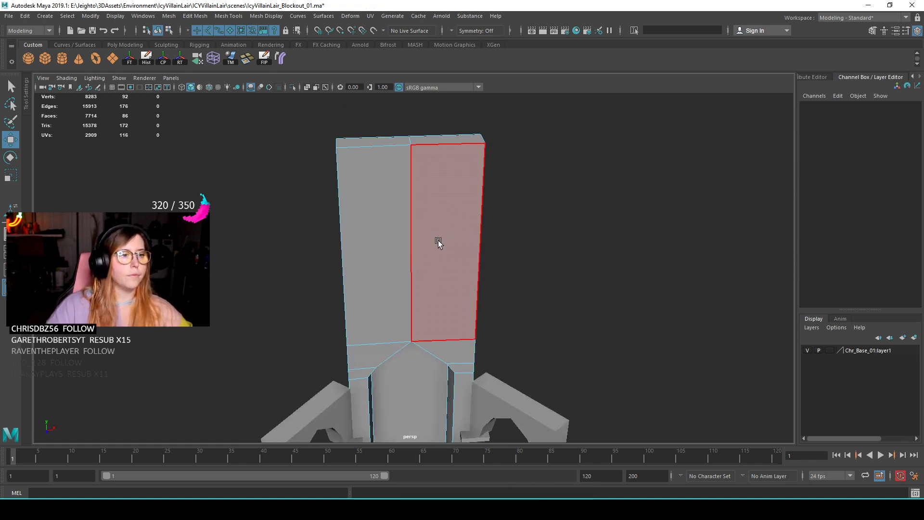
# - Merge the coincident centre vertices of the two halves at the peak of the opening, and check them in smooth preview
pyautogui.keyDown('alt'); pyautogui.moveTo(439, 266); pyautogui.dragTo(434, 255); pyautogui.keyUp('alt')
pyautogui.keyDown('alt'); pyautogui.moveTo(434, 255); pyautogui.dragTo(427, 189, button='middle'); pyautogui.keyUp('alt')
pyautogui.moveTo(426, 190); pyautogui.dragTo(400, 189, button='right')
pyautogui.keyDown('alt'); pyautogui.moveTo(616, 211); pyautogui.dragTo(240, 245); pyautogui.keyUp('alt')
pyautogui.keyDown('alt'); pyautogui.moveTo(386, 257); pyautogui.dragTo(359, 230); pyautogui.keyUp('alt')
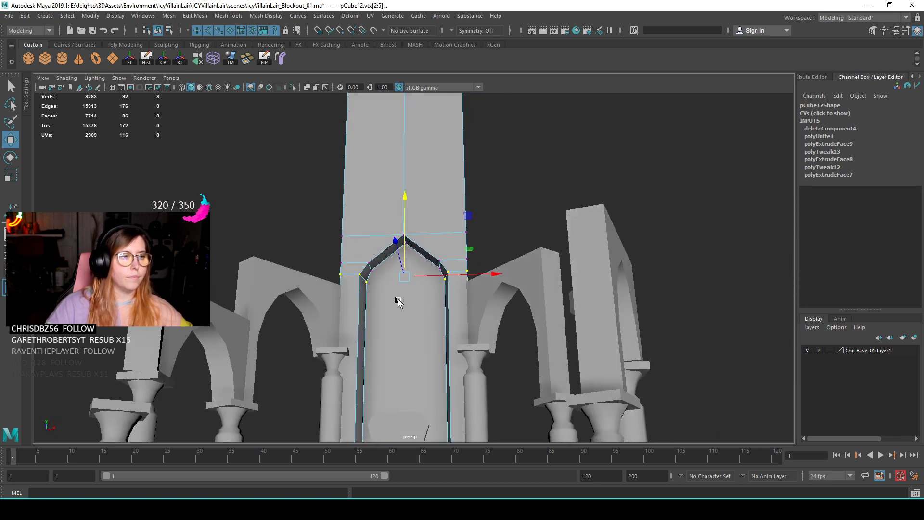
pyautogui.moveTo(414, 244); pyautogui.dragTo(416, 239)
pyautogui.keyDown('shift'); pyautogui.moveTo(448, 205); pyautogui.dragTo(457, 145, button='right'); pyautogui.keyUp('shift')
pyautogui.moveTo(384, 219); pyautogui.dragTo(415, 237)
pyautogui.press('g')
pyautogui.press('3')
pyautogui.press('1')
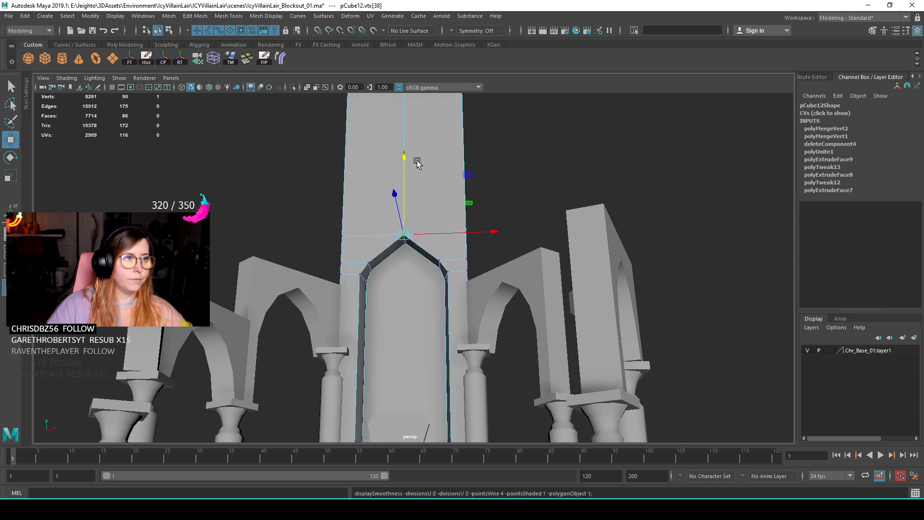
# - Merge the remaining coincident centre vertices of the tall block, including those along its upper edge, and check the mesh in smooth preview
pyautogui.keyDown('alt'); pyautogui.moveTo(405, 157); pyautogui.dragTo(399, 224, button='middle'); pyautogui.keyUp('alt')
pyautogui.keyDown('alt'); pyautogui.moveTo(399, 226); pyautogui.dragTo(410, 146); pyautogui.keyUp('alt')
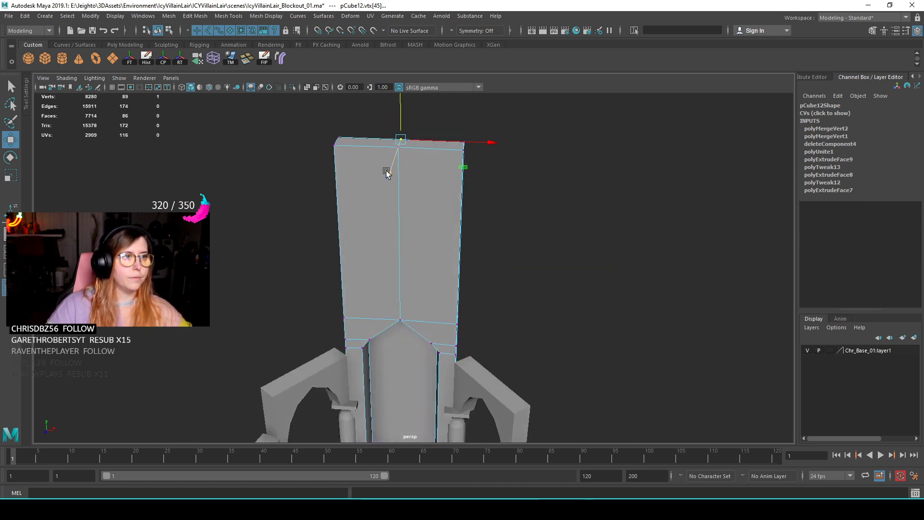
pyautogui.keyDown('shift'); pyautogui.moveTo(388, 165); pyautogui.dragTo(406, 140, button='right'); pyautogui.keyUp('shift')
pyautogui.moveTo(383, 137); pyautogui.dragTo(405, 157)
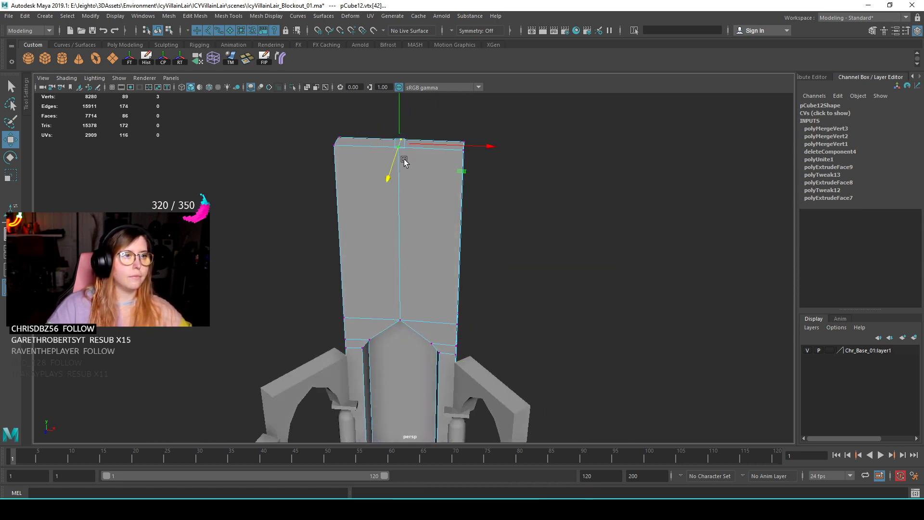
pyautogui.keyDown('shift'); pyautogui.moveTo(403, 158); pyautogui.dragTo(433, 184, button='right'); pyautogui.keyUp('shift')
pyautogui.hotkey('ctrl', 'z')
pyautogui.moveTo(372, 159); pyautogui.dragTo(410, 144)
pyautogui.keyDown('shift'); pyautogui.moveTo(439, 183); pyautogui.dragTo(439, 153, button='right'); pyautogui.keyUp('shift')
pyautogui.keyDown('alt'); pyautogui.moveTo(415, 282); pyautogui.dragTo(434, 237); pyautogui.keyUp('alt')
pyautogui.press('3')
pyautogui.press('1')
pyautogui.moveTo(402, 247); pyautogui.dragTo(461, 211, button='right')
pyautogui.click(480, 260)
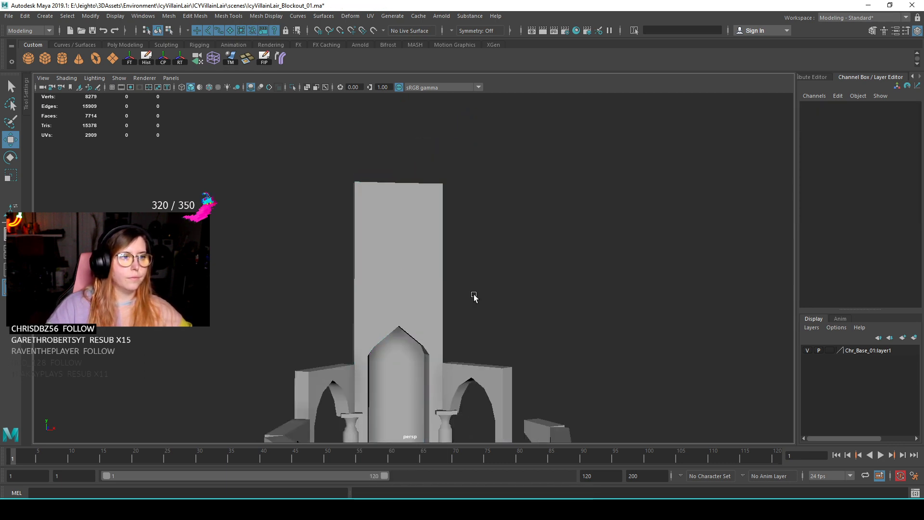
# - Examine the throne, back panel, arches and floor disc from several angles to judge the overall layout
pyautogui.keyDown('alt'); pyautogui.moveTo(483, 268); pyautogui.dragTo(449, 334, button='right'); pyautogui.keyUp('alt')
pyautogui.keyDown('alt'); pyautogui.moveTo(416, 333); pyautogui.dragTo(415, 254, button='middle'); pyautogui.keyUp('alt')
pyautogui.keyDown('alt'); pyautogui.moveTo(415, 253); pyautogui.dragTo(500, 284, button='right'); pyautogui.keyUp('alt')
pyautogui.keyDown('alt'); pyautogui.moveTo(500, 285); pyautogui.dragTo(497, 343); pyautogui.keyUp('alt')
pyautogui.keyDown('alt'); pyautogui.moveTo(497, 343); pyautogui.dragTo(495, 291, button='middle'); pyautogui.keyUp('alt')
pyautogui.keyDown('alt'); pyautogui.moveTo(495, 292); pyautogui.dragTo(522, 330, button='right'); pyautogui.keyUp('alt')
pyautogui.click(485, 350)
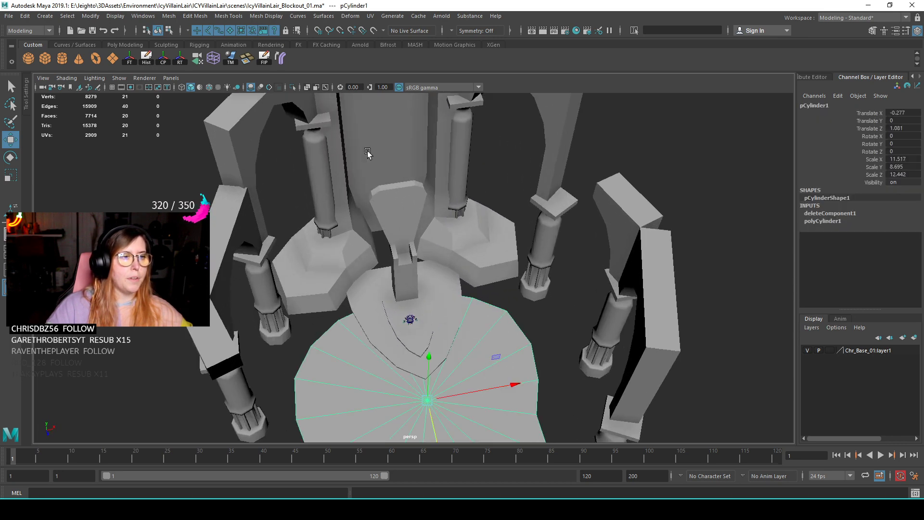
pyautogui.click(386, 255)
pyautogui.scroll(-3, 397, 235)
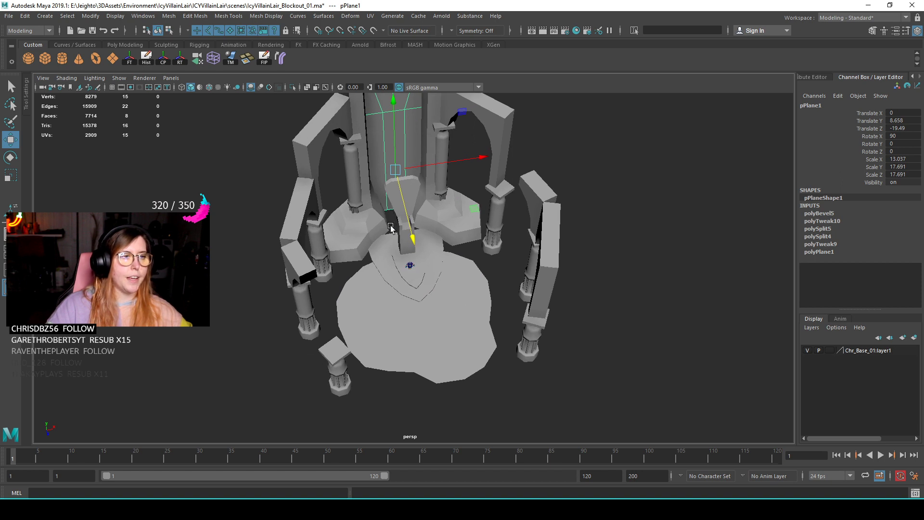
pyautogui.click(447, 342)
pyautogui.keyDown('alt'); pyautogui.moveTo(472, 364); pyautogui.dragTo(443, 326); pyautogui.keyUp('alt')
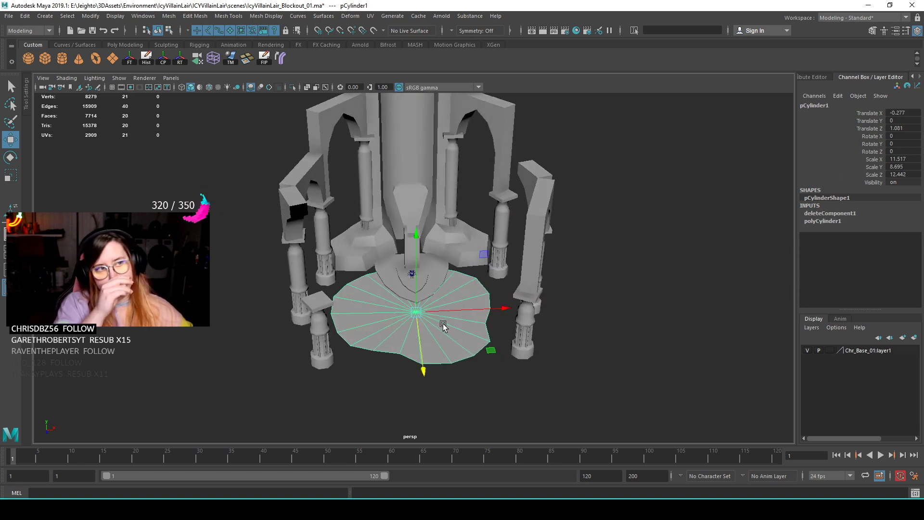
pyautogui.keyDown('alt'); pyautogui.moveTo(443, 180); pyautogui.dragTo(490, 336); pyautogui.keyUp('alt')
pyautogui.keyDown('alt'); pyautogui.moveTo(491, 335); pyautogui.dragTo(490, 288, button='middle'); pyautogui.keyUp('alt')
pyautogui.scroll(3, 489, 288)
pyautogui.keyDown('alt'); pyautogui.moveTo(490, 288); pyautogui.dragTo(512, 351); pyautogui.keyUp('alt')
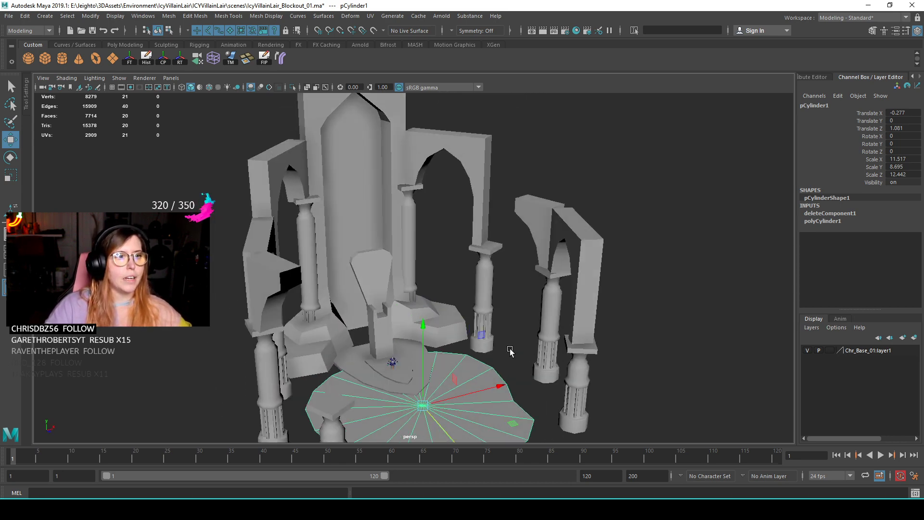
pyautogui.keyDown('alt'); pyautogui.moveTo(497, 276); pyautogui.dragTo(269, 255); pyautogui.keyUp('alt')
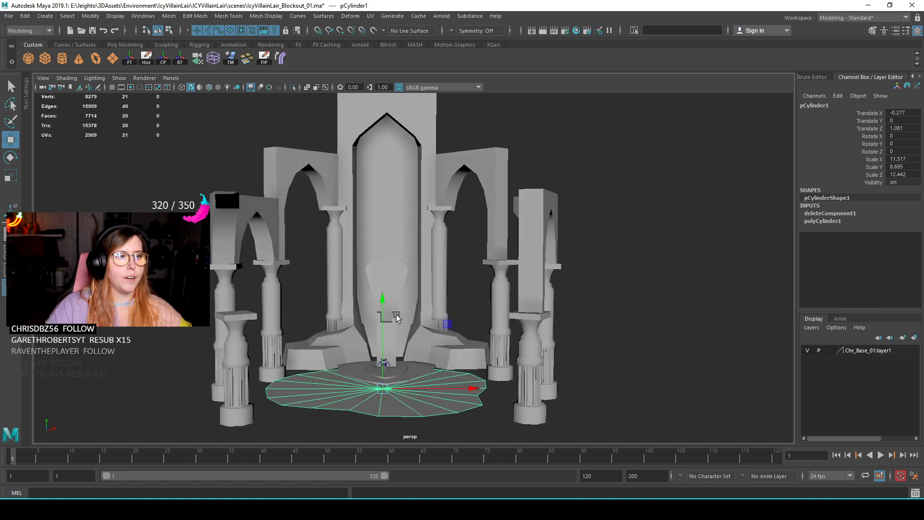
pyautogui.keyDown('alt'); pyautogui.moveTo(291, 291); pyautogui.dragTo(309, 233, button='middle'); pyautogui.keyUp('alt')
pyautogui.keyDown('alt'); pyautogui.moveTo(309, 233); pyautogui.dragTo(368, 320, button='right'); pyautogui.keyUp('alt')
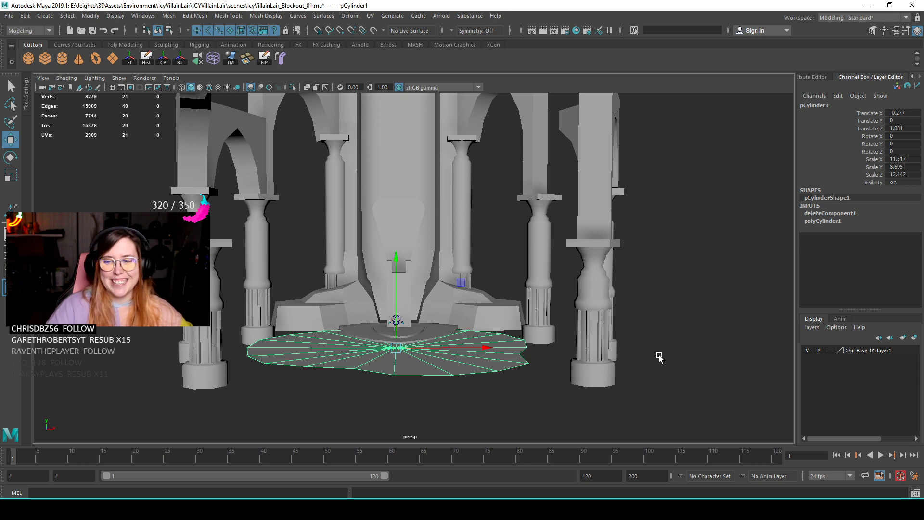
pyautogui.keyDown('alt'); pyautogui.moveTo(502, 302); pyautogui.dragTo(468, 274, button='right'); pyautogui.keyUp('alt')
pyautogui.keyDown('alt'); pyautogui.moveTo(468, 274); pyautogui.dragTo(461, 294); pyautogui.keyUp('alt')
pyautogui.keyDown('alt'); pyautogui.moveTo(461, 294); pyautogui.dragTo(484, 288, button='right'); pyautogui.keyUp('alt')
pyautogui.keyDown('alt'); pyautogui.moveTo(483, 289); pyautogui.dragTo(569, 319); pyautogui.keyUp('alt')
# - Deselect the floor disc and save the scene
pyautogui.click(458, 299)
pyautogui.click(616, 309)
pyautogui.hotkey('ctrl', 's')
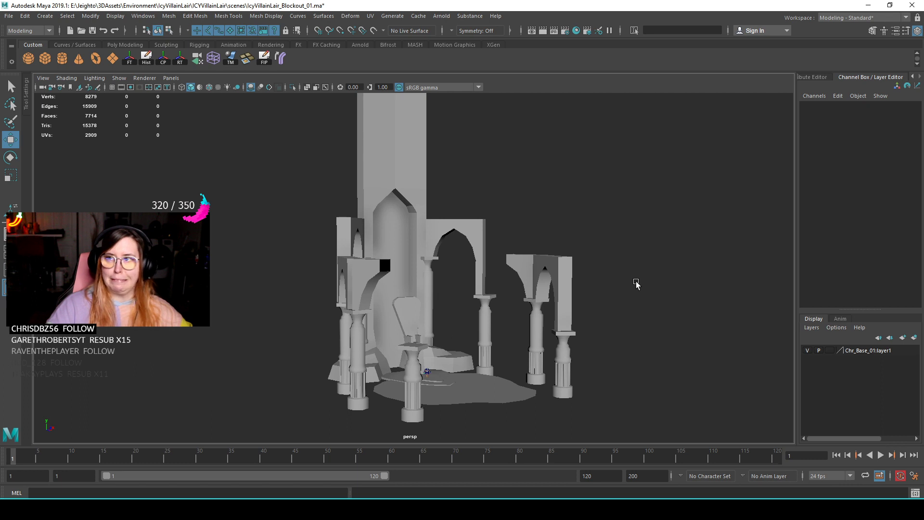
pyautogui.keyDown('alt'); pyautogui.moveTo(415, 333); pyautogui.dragTo(541, 328); pyautogui.keyUp('alt')
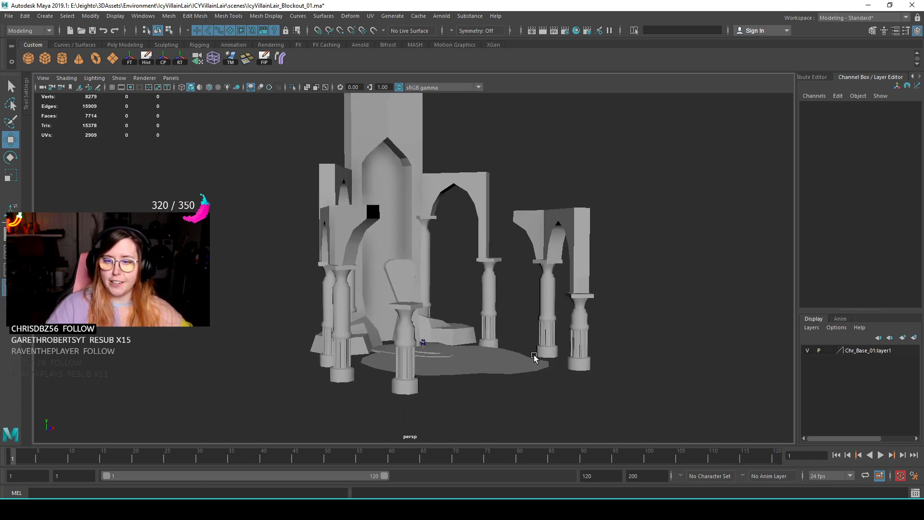
pyautogui.keyDown('alt'); pyautogui.moveTo(504, 357); pyautogui.dragTo(385, 332); pyautogui.keyUp('alt')
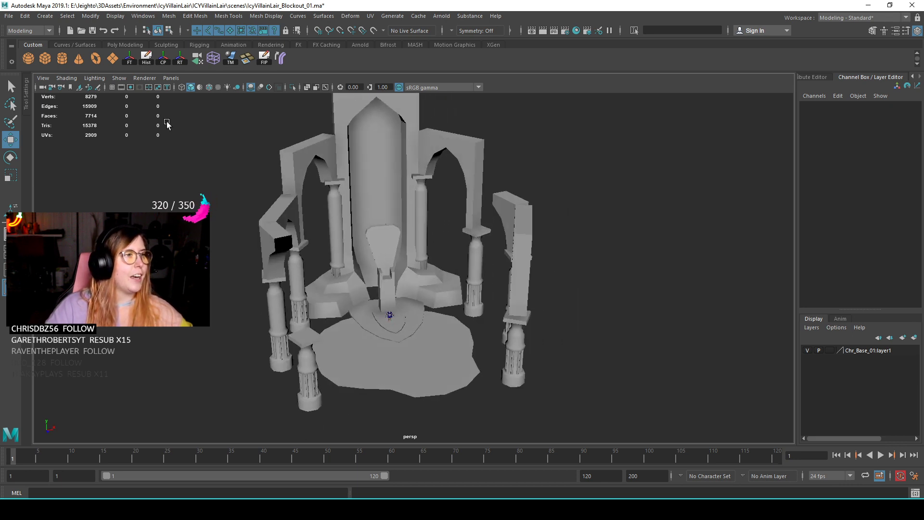
# - Create a polygon cylinder, scale it to about 24.6 so it surrounds the columns, and delete all faces except its upper cap
pyautogui.keyDown('alt'); pyautogui.moveTo(383, 233); pyautogui.dragTo(400, 257, button='middle'); pyautogui.keyUp('alt')
pyautogui.click(61, 58)
pyautogui.press('r')
pyautogui.moveTo(418, 368); pyautogui.dragTo(559, 161)
pyautogui.scroll(-3, 554, 231)
pyautogui.press('F11')
pyautogui.keyDown('alt'); pyautogui.moveTo(526, 286); pyautogui.dragTo(521, 219, button='middle'); pyautogui.keyUp('alt')
pyautogui.moveTo(221, 254); pyautogui.dragTo(635, 382)
pyautogui.press('Delete')
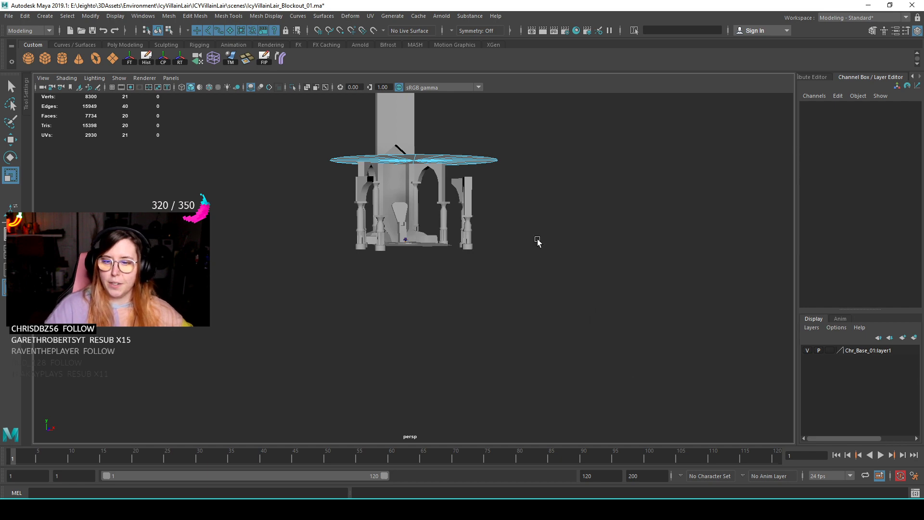
# - Select all vertices of the remaining cap and snap them down to floor level beneath the columns
pyautogui.keyDown('alt'); pyautogui.moveTo(550, 248); pyautogui.dragTo(552, 291, button='middle'); pyautogui.keyUp('alt')
pyautogui.keyDown('alt'); pyautogui.moveTo(483, 207); pyautogui.dragTo(484, 220); pyautogui.keyUp('alt')
pyautogui.moveTo(483, 212); pyautogui.dragTo(399, 186, button='right')
pyautogui.moveTo(274, 164); pyautogui.dragTo(515, 250)
pyautogui.press('w')
pyautogui.moveTo(481, 301); pyautogui.dragTo(485, 332, button='middle')
pyautogui.scroll(8, 491, 349)
pyautogui.keyDown('alt'); pyautogui.moveTo(563, 368); pyautogui.dragTo(536, 308, button='middle'); pyautogui.keyUp('alt')
pyautogui.scroll(3, 536, 307)
pyautogui.moveTo(623, 266); pyautogui.dragTo(604, 266, button='middle')
pyautogui.keyDown('alt'); pyautogui.moveTo(605, 267); pyautogui.dragTo(388, 269); pyautogui.keyUp('alt')
pyautogui.press('v')
pyautogui.moveTo(493, 256); pyautogui.dragTo(496, 253, button='middle')
pyautogui.keyDown('alt'); pyautogui.moveTo(382, 234); pyautogui.dragTo(360, 236); pyautogui.keyUp('alt')
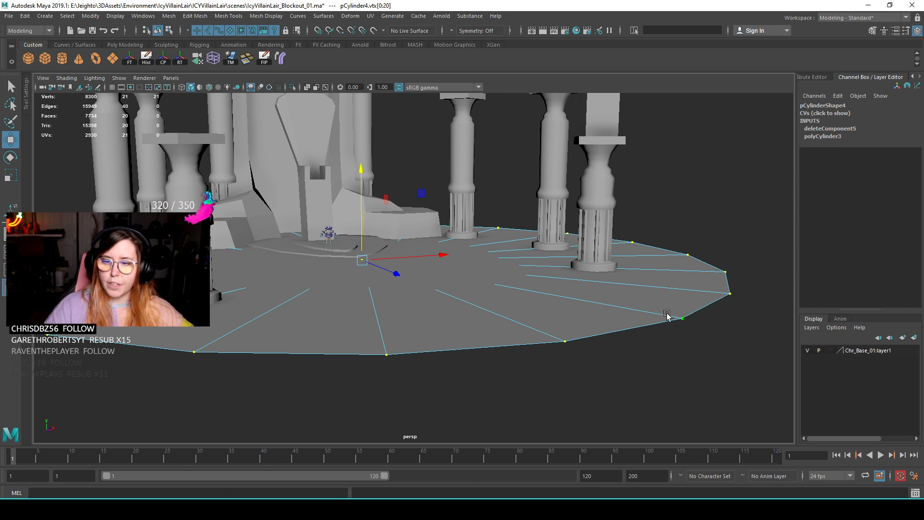
pyautogui.keyDown('alt'); pyautogui.moveTo(569, 309); pyautogui.dragTo(500, 297); pyautogui.keyUp('alt')
pyautogui.moveTo(469, 226); pyautogui.dragTo(524, 203, button='right')
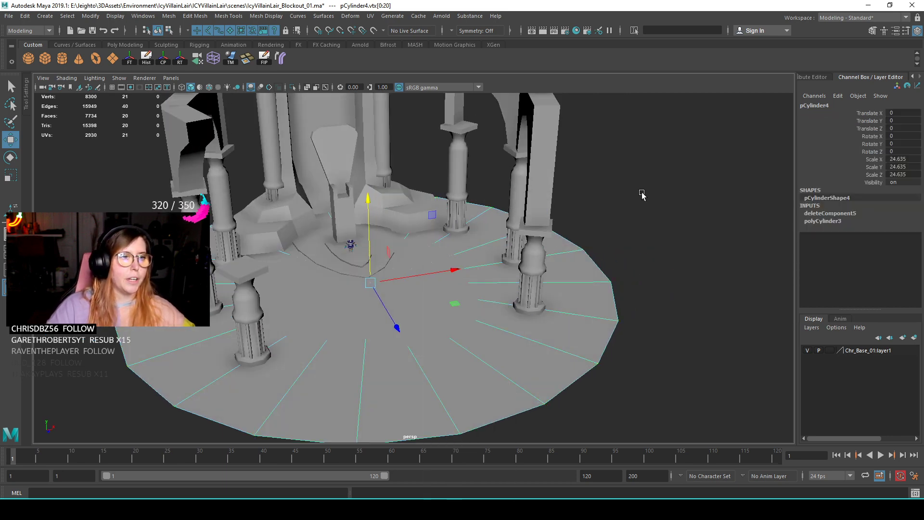
pyautogui.click(642, 195)
# - Scale the large floor disc down uniformly to 21.146 so its rim sits closer to the columns
pyautogui.scroll(3, 502, 296)
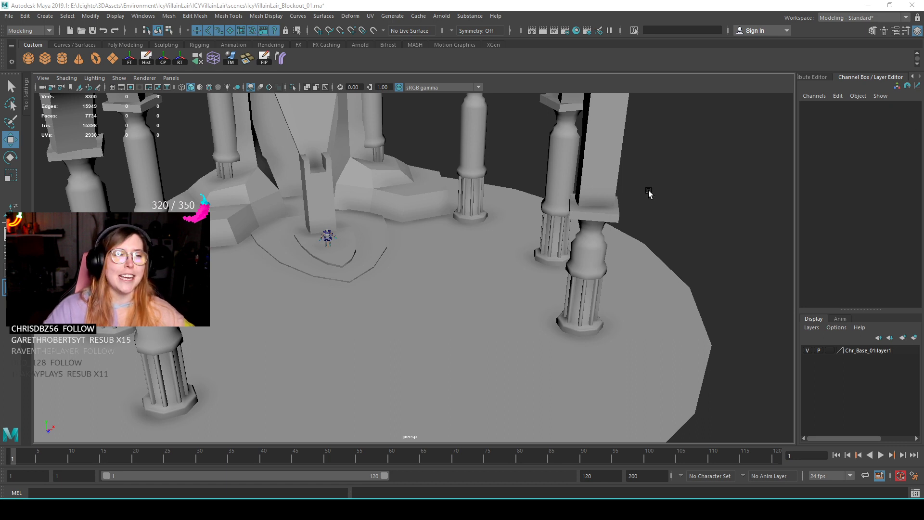
pyautogui.scroll(-5, 428, 272)
pyautogui.keyDown('alt'); pyautogui.moveTo(468, 314); pyautogui.dragTo(453, 289); pyautogui.keyUp('alt')
pyautogui.scroll(5, 444, 270)
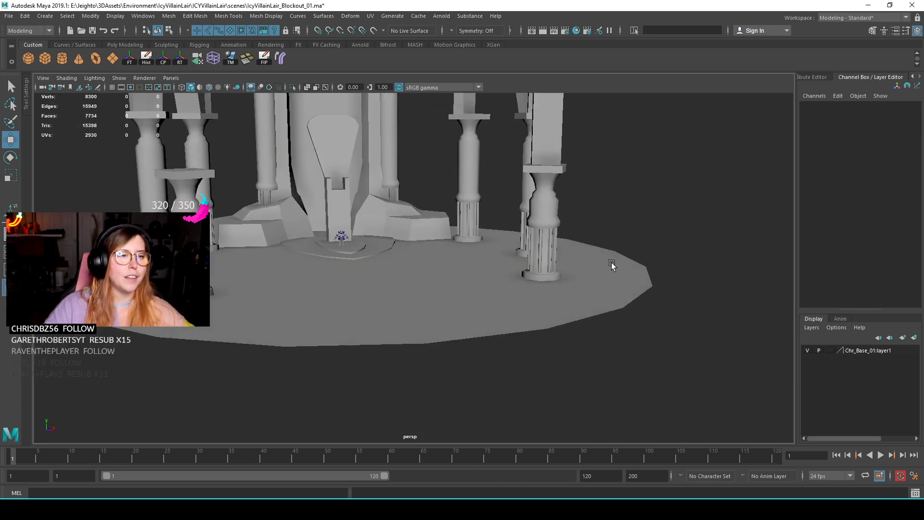
pyautogui.click(609, 265)
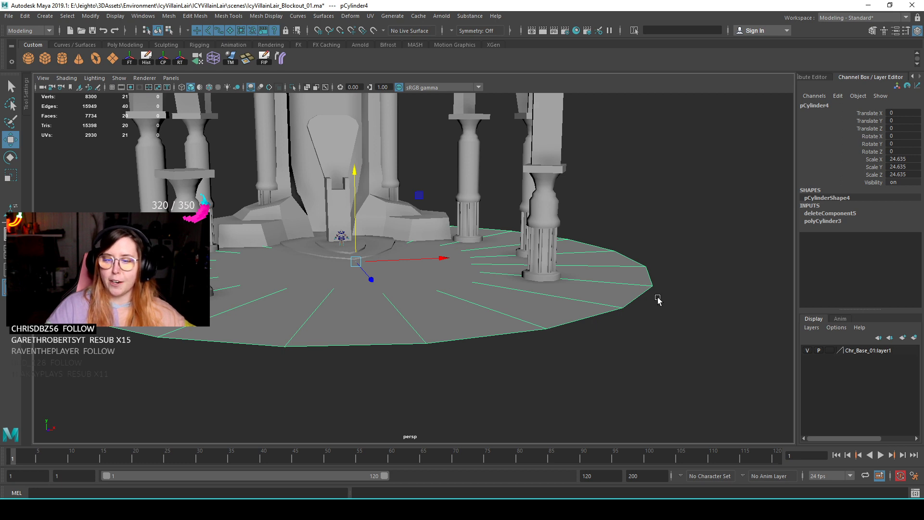
pyautogui.keyDown('alt'); pyautogui.moveTo(655, 302); pyautogui.dragTo(558, 282); pyautogui.keyUp('alt')
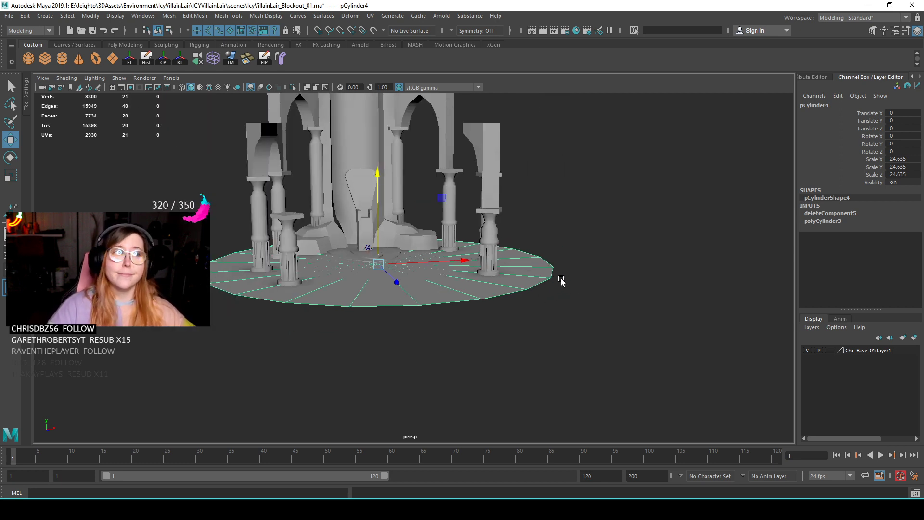
pyautogui.keyDown('alt'); pyautogui.moveTo(393, 306); pyautogui.dragTo(386, 324, button='middle'); pyautogui.keyUp('alt')
pyautogui.keyDown('alt'); pyautogui.moveTo(408, 323); pyautogui.dragTo(434, 335, button='right'); pyautogui.keyUp('alt')
pyautogui.press('r')
pyautogui.keyDown('alt'); pyautogui.moveTo(421, 331); pyautogui.dragTo(419, 303); pyautogui.keyUp('alt')
pyautogui.scroll(3, 401, 302)
pyautogui.scroll(-4, 472, 305)
pyautogui.scroll(5, 425, 298)
pyautogui.scroll(-2, 420, 303)
pyautogui.keyDown('alt'); pyautogui.moveTo(366, 264); pyautogui.dragTo(389, 250, button='middle'); pyautogui.keyUp('alt')
pyautogui.scroll(2, 389, 251)
# - Extrude the large disc's faces downward and scale them slightly inward to form a thick, tapered platform
pyautogui.keyDown('alt'); pyautogui.moveTo(389, 250); pyautogui.dragTo(515, 204); pyautogui.keyUp('alt')
pyautogui.keyDown('shift'); pyautogui.moveTo(557, 160); pyautogui.dragTo(558, 184, button='right'); pyautogui.keyUp('shift')
pyautogui.keyDown('alt'); pyautogui.moveTo(559, 184); pyautogui.dragTo(517, 210); pyautogui.keyUp('alt')
pyautogui.press('w')
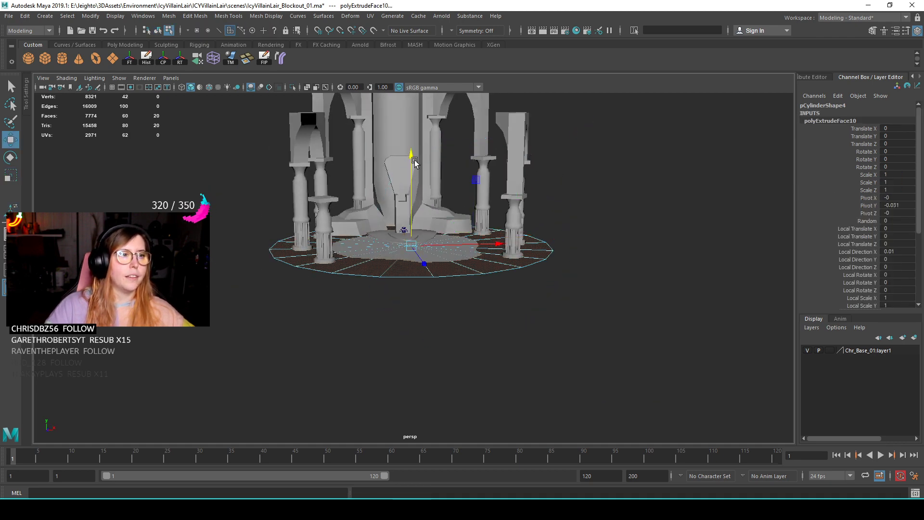
pyautogui.moveTo(419, 165); pyautogui.dragTo(418, 199)
pyautogui.press('r')
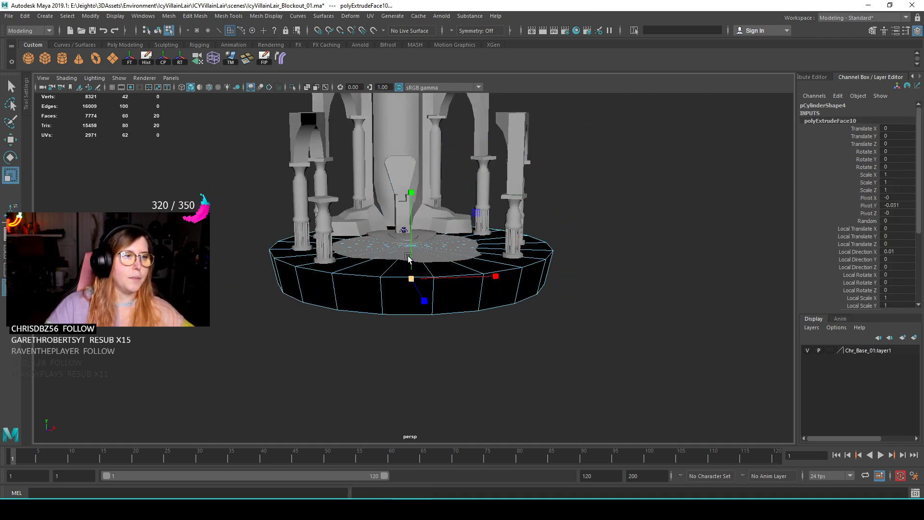
pyautogui.press('w')
pyautogui.keyDown('alt'); pyautogui.moveTo(418, 316); pyautogui.dragTo(495, 268); pyautogui.keyUp('alt')
pyautogui.click(551, 301)
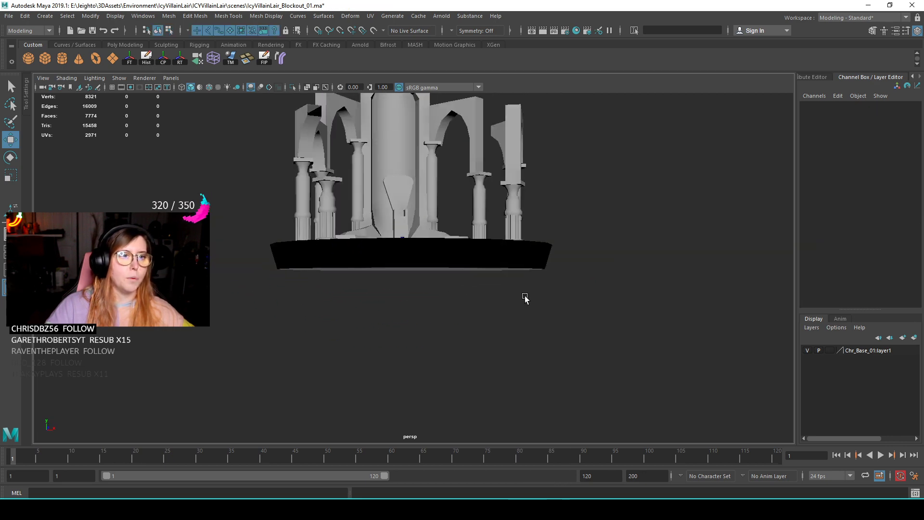
# - Reverse the normals of the extruded platform so its faces point outward
pyautogui.keyDown('alt'); pyautogui.moveTo(552, 301); pyautogui.dragTo(540, 314); pyautogui.keyUp('alt')
pyautogui.click(441, 269)
pyautogui.scroll(-3, 457, 270)
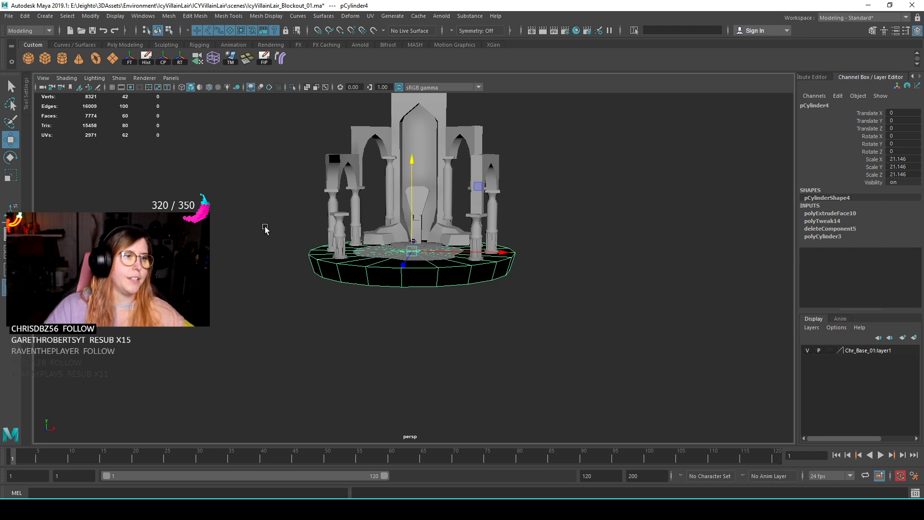
pyautogui.keyDown('alt'); pyautogui.moveTo(242, 218); pyautogui.dragTo(338, 272, button='right'); pyautogui.keyUp('alt')
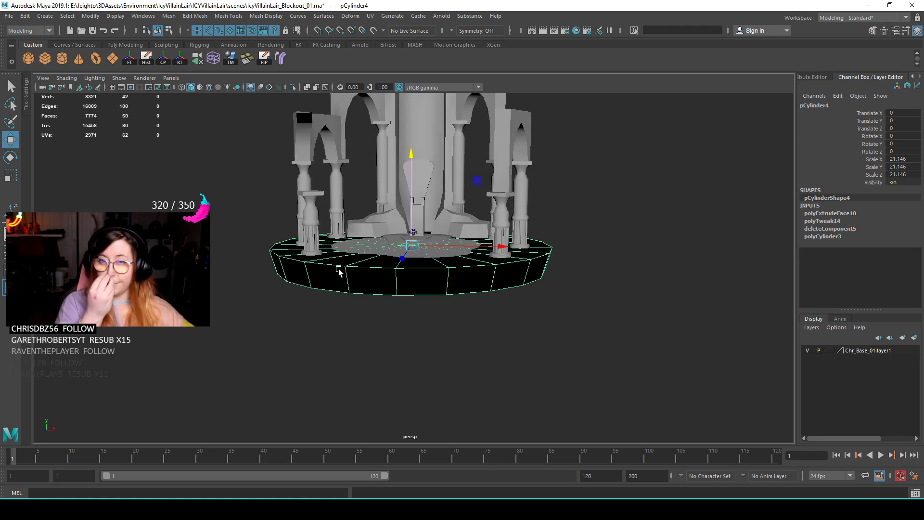
pyautogui.scroll(-4, 366, 178)
pyautogui.keyDown('alt'); pyautogui.moveTo(382, 218); pyautogui.dragTo(441, 275); pyautogui.keyUp('alt')
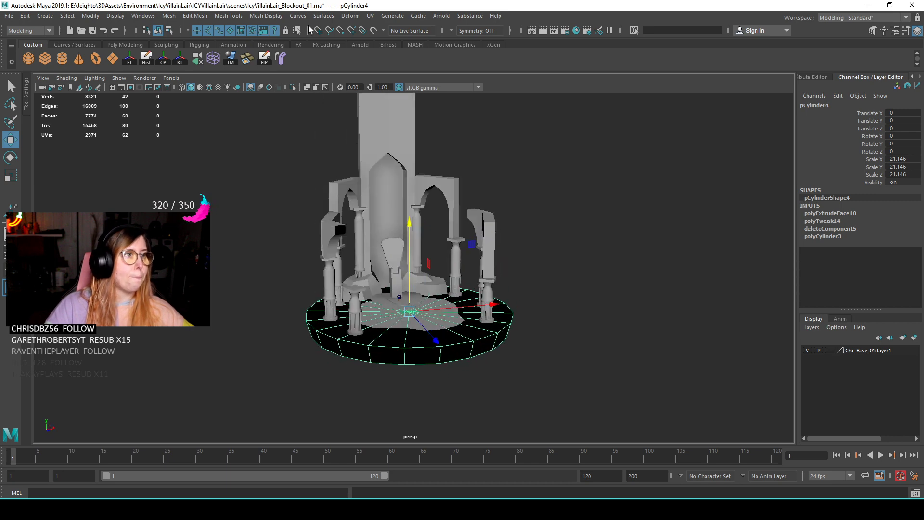
pyautogui.click(266, 16)
pyautogui.click(277, 60)
pyautogui.press('r')
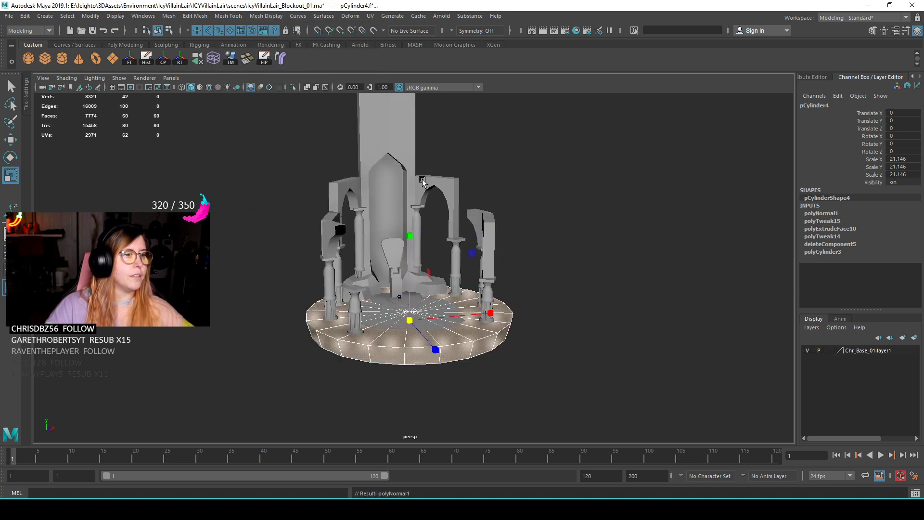
pyautogui.click(637, 298)
# - Adjust the platform's edge shading with Soften/Harden Edges
pyautogui.keyDown('alt'); pyautogui.moveTo(484, 354); pyautogui.dragTo(488, 284, button='middle'); pyautogui.keyUp('alt')
pyautogui.scroll(2, 488, 284)
pyautogui.click(427, 276)
pyautogui.scroll(5, 427, 278)
pyautogui.moveTo(324, 238); pyautogui.dragTo(344, 225, button='right')
pyautogui.click(286, 251)
pyautogui.keyDown('shift'); pyautogui.doubleClick(376, 281); pyautogui.keyUp('shift')
pyautogui.click(510, 315)
pyautogui.scroll(-2, 500, 273)
pyautogui.keyDown('alt'); pyautogui.moveTo(501, 277); pyautogui.dragTo(320, 260); pyautogui.keyUp('alt')
pyautogui.click(282, 255)
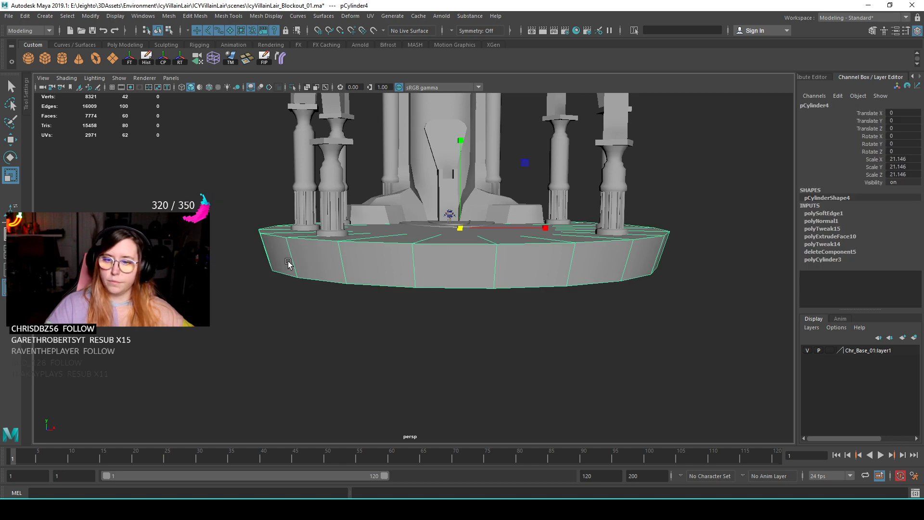
# - Bevel the edge loop around the platform's upper rim
pyautogui.scroll(2, 286, 260)
pyautogui.moveTo(289, 247); pyautogui.dragTo(339, 243, button='right')
pyautogui.doubleClick(293, 249)
pyautogui.keyDown('alt'); pyautogui.moveTo(506, 286); pyautogui.dragTo(531, 303); pyautogui.keyUp('alt')
pyautogui.moveTo(491, 244); pyautogui.dragTo(553, 230, button='right')
pyautogui.click(719, 194)
pyautogui.keyDown('alt'); pyautogui.moveTo(719, 194); pyautogui.dragTo(478, 310); pyautogui.keyUp('alt')
pyautogui.scroll(3, 497, 314)
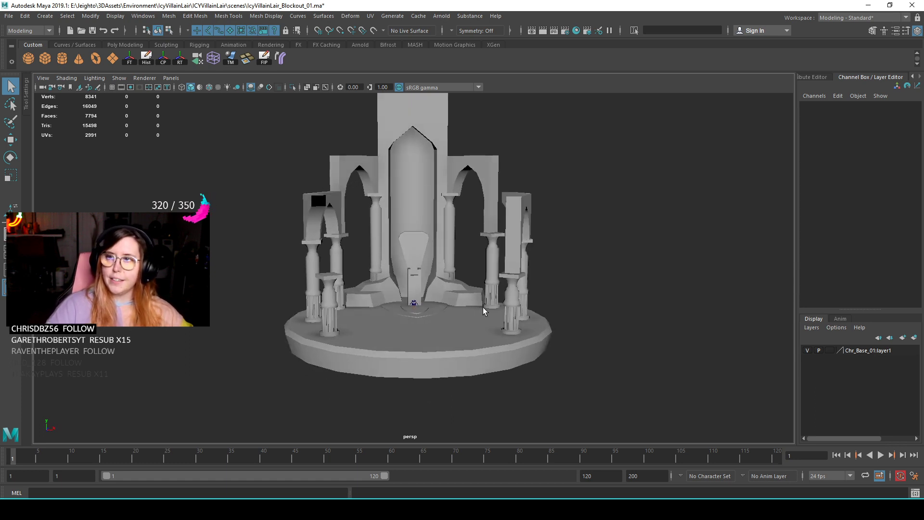
# - Examine the platform and the whole lair from the front, side and above to check proportions
pyautogui.keyDown('alt'); pyautogui.moveTo(483, 307); pyautogui.dragTo(462, 294, button='right'); pyautogui.keyUp('alt')
pyautogui.keyDown('alt'); pyautogui.moveTo(462, 294); pyautogui.dragTo(423, 283); pyautogui.keyUp('alt')
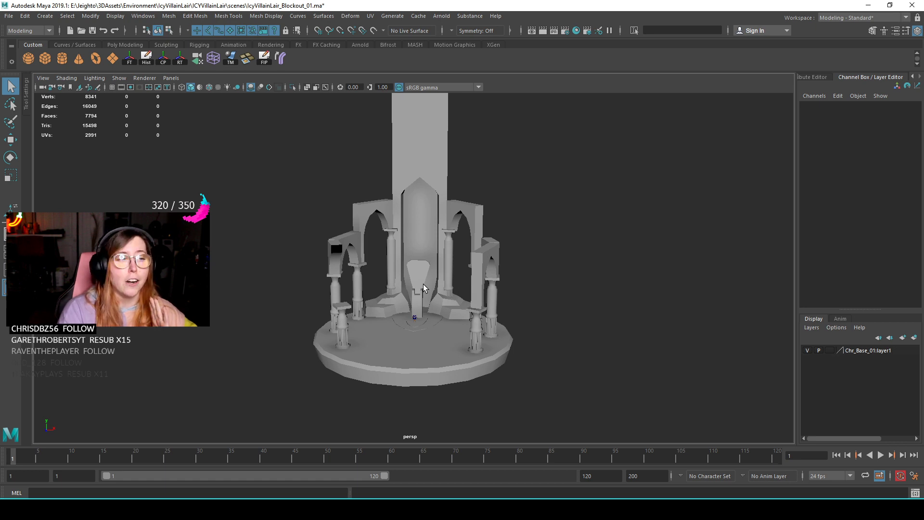
pyautogui.keyDown('alt'); pyautogui.moveTo(406, 301); pyautogui.dragTo(511, 255); pyautogui.keyUp('alt')
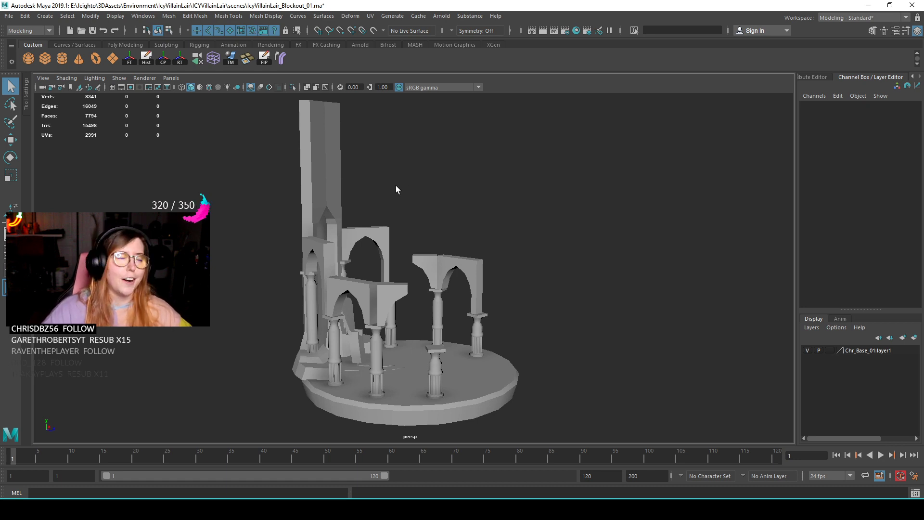
pyautogui.keyDown('alt'); pyautogui.moveTo(396, 188); pyautogui.dragTo(483, 302); pyautogui.keyUp('alt')
pyautogui.keyDown('alt'); pyautogui.moveTo(420, 317); pyautogui.dragTo(434, 297, button='middle'); pyautogui.keyUp('alt')
pyautogui.keyDown('alt'); pyautogui.moveTo(434, 297); pyautogui.dragTo(531, 343, button='right'); pyautogui.keyUp('alt')
pyautogui.keyDown('alt'); pyautogui.moveTo(531, 343); pyautogui.dragTo(511, 347); pyautogui.keyUp('alt')
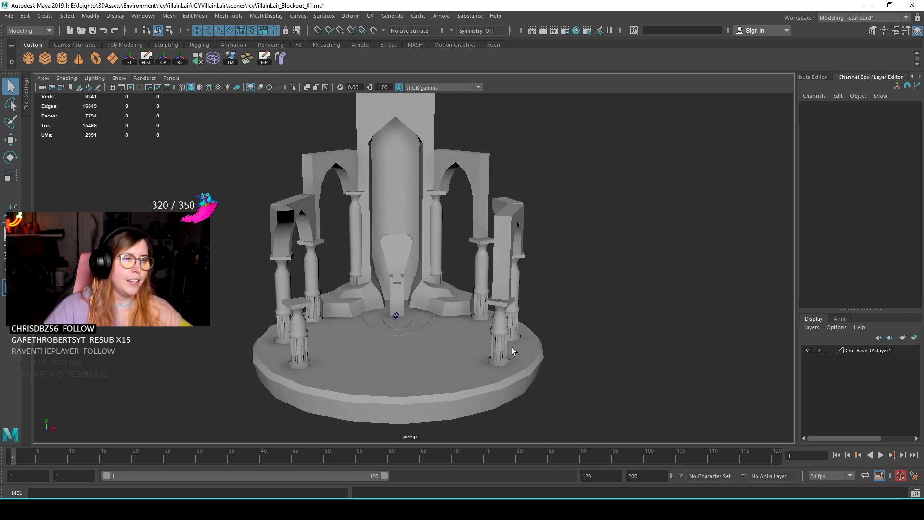
pyautogui.keyDown('alt'); pyautogui.moveTo(512, 348); pyautogui.dragTo(436, 354, button='right'); pyautogui.keyUp('alt')
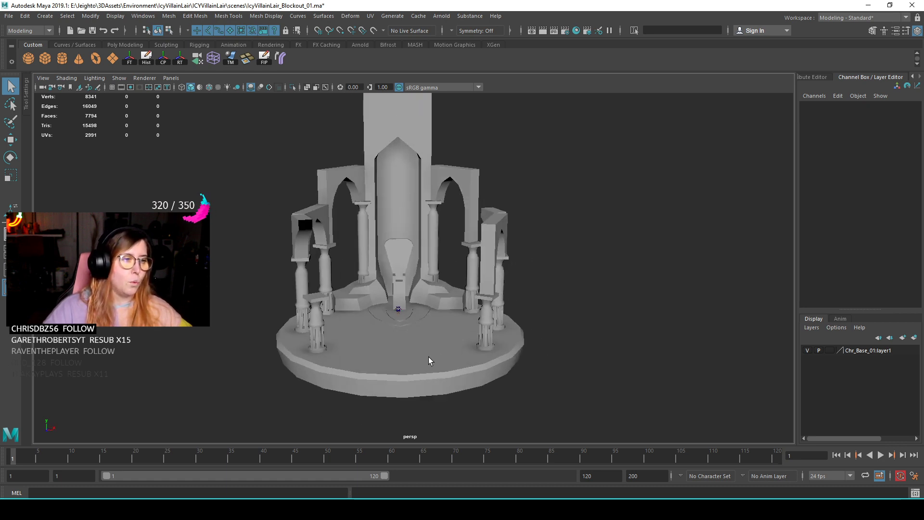
pyautogui.keyDown('alt'); pyautogui.moveTo(437, 353); pyautogui.dragTo(443, 309); pyautogui.keyUp('alt')
pyautogui.keyDown('alt'); pyautogui.moveTo(446, 314); pyautogui.dragTo(446, 319, button='right'); pyautogui.keyUp('alt')
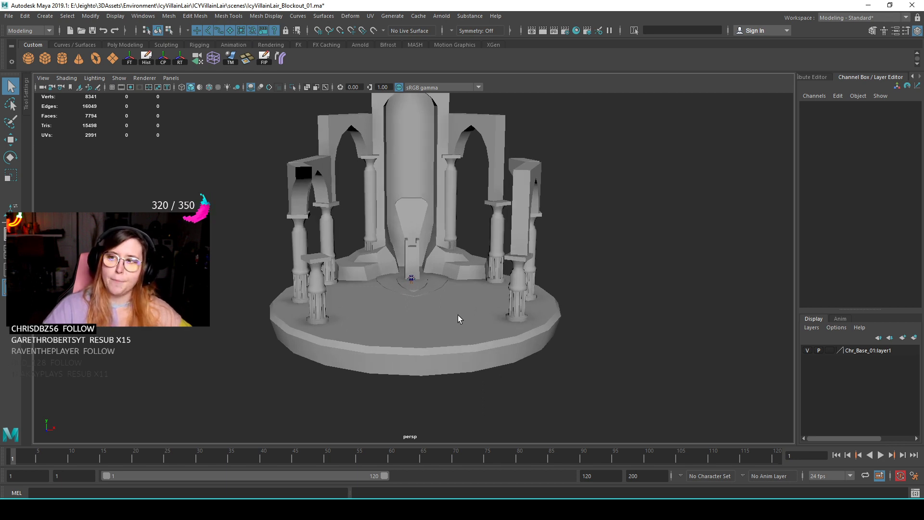
pyautogui.keyDown('alt'); pyautogui.moveTo(457, 315); pyautogui.dragTo(394, 247); pyautogui.keyUp('alt')
# - Delete the construction history of the combined tall frame around the back panel
pyautogui.click(360, 194)
pyautogui.keyDown('alt'); pyautogui.moveTo(580, 244); pyautogui.dragTo(456, 255); pyautogui.keyUp('alt')
pyautogui.scroll(-1, 429, 285)
pyautogui.keyDown('alt'); pyautogui.moveTo(435, 299); pyautogui.dragTo(440, 279, button='middle'); pyautogui.keyUp('alt')
pyautogui.scroll(2, 405, 213)
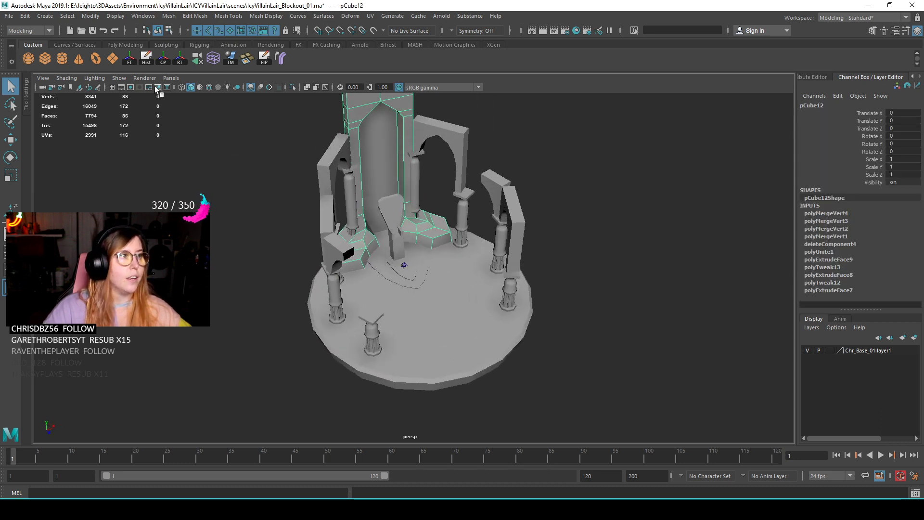
pyautogui.click(146, 59)
pyautogui.keyDown('alt'); pyautogui.moveTo(592, 268); pyautogui.dragTo(614, 285); pyautogui.keyUp('alt')
pyautogui.click(614, 284)
# - Examine the round platform and its underside from a low viewpoint below the lair
pyautogui.keyDown('alt'); pyautogui.moveTo(416, 305); pyautogui.dragTo(406, 304); pyautogui.keyUp('alt')
pyautogui.keyDown('alt'); pyautogui.moveTo(407, 304); pyautogui.dragTo(406, 287, button='middle'); pyautogui.keyUp('alt')
pyautogui.scroll(2, 382, 289)
pyautogui.keyDown('alt'); pyautogui.moveTo(381, 288); pyautogui.dragTo(409, 308); pyautogui.keyUp('alt')
pyautogui.scroll(-3, 408, 311)
pyautogui.keyDown('alt'); pyautogui.moveTo(408, 311); pyautogui.dragTo(415, 257, button='middle'); pyautogui.keyUp('alt')
pyautogui.scroll(3, 483, 296)
pyautogui.keyDown('alt'); pyautogui.moveTo(418, 274); pyautogui.dragTo(409, 227); pyautogui.keyUp('alt')
pyautogui.click(408, 226)
pyautogui.moveTo(385, 197); pyautogui.dragTo(387, 221, button='right')
pyautogui.keyDown('alt'); pyautogui.moveTo(387, 207); pyautogui.dragTo(383, 221); pyautogui.keyUp('alt')
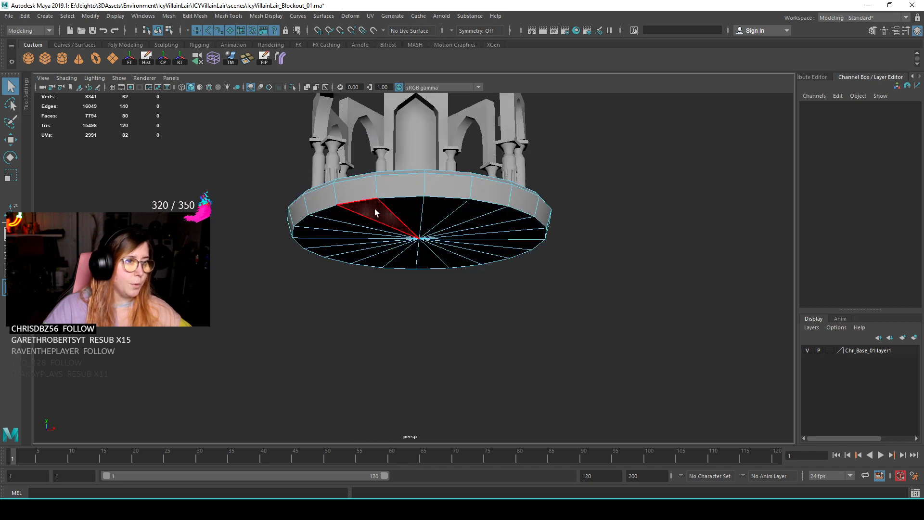
# - Lower the vertices of the platform's underside and scale them inward to give the platform a deeper, tapered base
pyautogui.moveTo(394, 206); pyautogui.dragTo(395, 185, button='right')
pyautogui.doubleClick(400, 198)
pyautogui.scroll(3, 464, 301)
pyautogui.keyDown('alt'); pyautogui.moveTo(464, 301); pyautogui.dragTo(396, 218); pyautogui.keyUp('alt')
pyautogui.moveTo(394, 214); pyautogui.dragTo(361, 214, button='right')
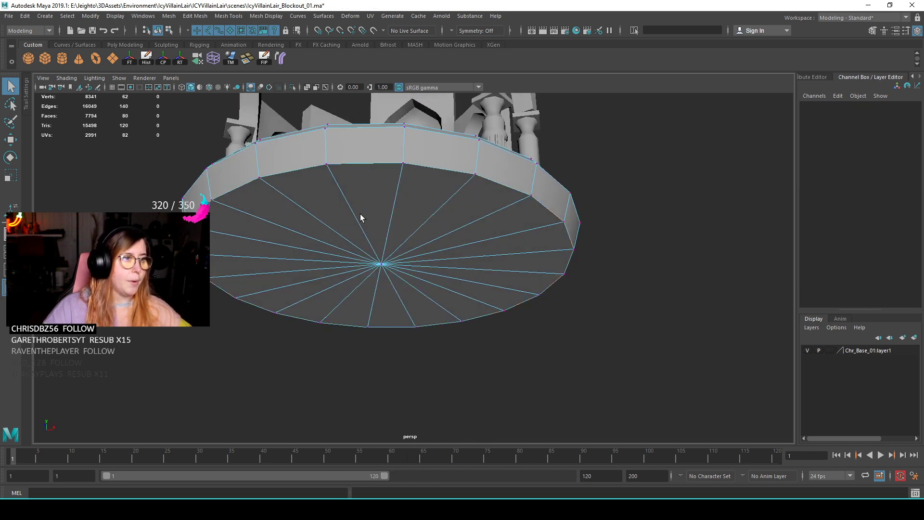
pyautogui.click(333, 166)
pyautogui.keyDown('shift'); pyautogui.doubleClick(402, 168); pyautogui.keyUp('shift')
pyautogui.keyDown('shift'); pyautogui.click(386, 265); pyautogui.keyUp('shift')
pyautogui.scroll(-5, 387, 277)
pyautogui.keyDown('alt'); pyautogui.moveTo(388, 277); pyautogui.dragTo(394, 299); pyautogui.keyUp('alt')
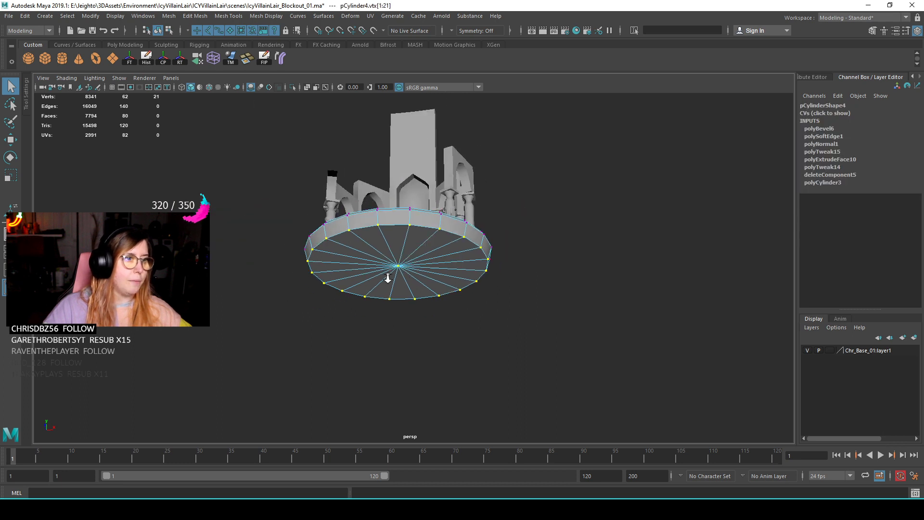
pyautogui.press('w')
pyautogui.moveTo(400, 262); pyautogui.dragTo(396, 286)
pyautogui.press('r')
pyautogui.press('w')
pyautogui.moveTo(399, 251); pyautogui.dragTo(399, 246)
pyautogui.moveTo(464, 245); pyautogui.dragTo(508, 231, button='right')
pyautogui.click(564, 229)
# - Create a cube and place it by the platform's front rim at about X -16.65, Z 10.2
pyautogui.keyDown('alt'); pyautogui.moveTo(397, 286); pyautogui.dragTo(112, 118); pyautogui.keyUp('alt')
pyautogui.keyDown('alt'); pyautogui.moveTo(321, 200); pyautogui.dragTo(272, 256); pyautogui.keyUp('alt')
pyautogui.keyDown('alt'); pyautogui.moveTo(340, 260); pyautogui.dragTo(390, 261); pyautogui.keyUp('alt')
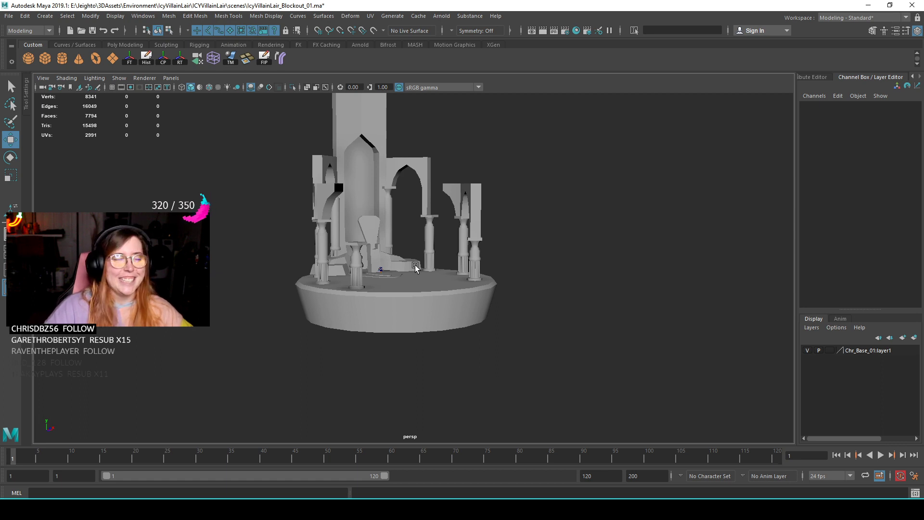
pyautogui.keyDown('alt'); pyautogui.moveTo(383, 255); pyautogui.dragTo(352, 281); pyautogui.keyUp('alt')
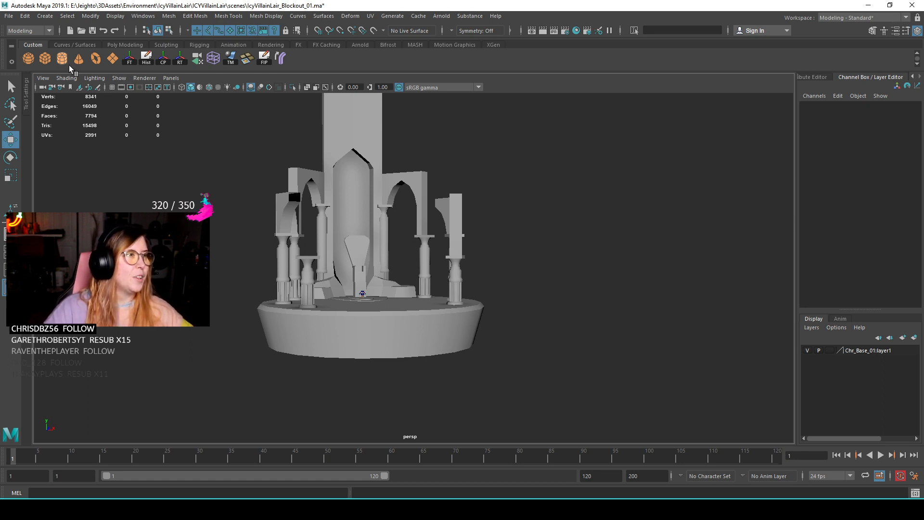
pyautogui.click(45, 60)
pyautogui.keyDown('alt'); pyautogui.moveTo(361, 277); pyautogui.dragTo(321, 257, button='right'); pyautogui.keyUp('alt')
pyautogui.keyDown('alt'); pyautogui.moveTo(321, 257); pyautogui.dragTo(316, 227, button='middle'); pyautogui.keyUp('alt')
pyautogui.keyDown('alt'); pyautogui.moveTo(316, 226); pyautogui.dragTo(368, 240, button='right'); pyautogui.keyUp('alt')
pyautogui.keyDown('alt'); pyautogui.moveTo(368, 240); pyautogui.dragTo(343, 368); pyautogui.keyUp('alt')
pyautogui.keyDown('alt'); pyautogui.moveTo(275, 334); pyautogui.dragTo(279, 331); pyautogui.keyUp('alt')
pyautogui.keyDown('alt'); pyautogui.moveTo(279, 333); pyautogui.dragTo(350, 306, button='middle'); pyautogui.keyUp('alt')
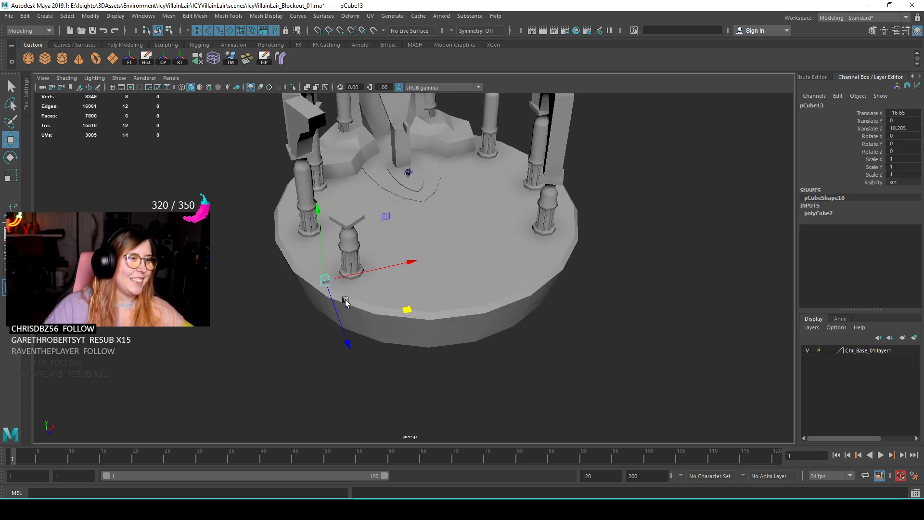
# - Scale the cube to about 1.79 × 1.79 × 2.88 and turn it about 28.8° around Y beside the platform's rim
pyautogui.press('r')
pyautogui.moveTo(325, 281); pyautogui.dragTo(362, 307)
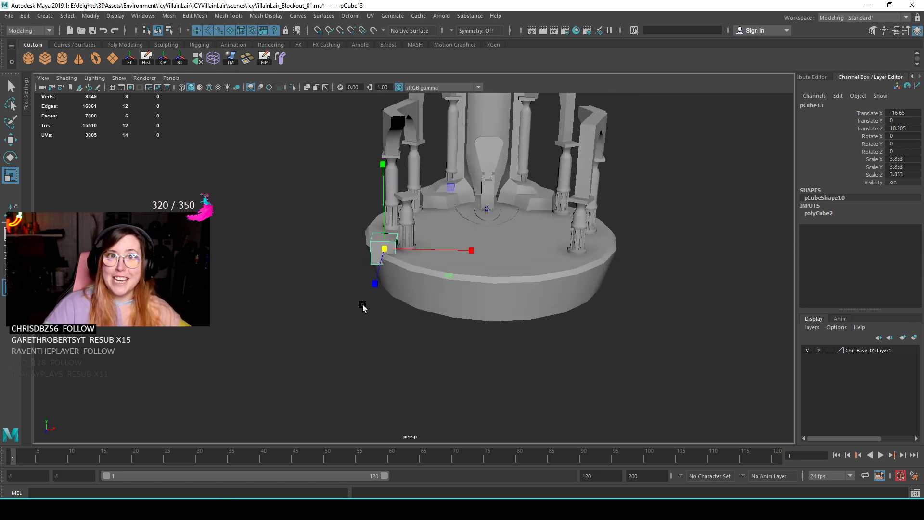
pyautogui.scroll(3, 357, 294)
pyautogui.keyDown('alt'); pyautogui.moveTo(378, 287); pyautogui.dragTo(397, 299); pyautogui.keyUp('alt')
pyautogui.press('e')
pyautogui.press('r')
pyautogui.scroll(-2, 415, 361)
pyautogui.press('w')
pyautogui.scroll(-2, 357, 321)
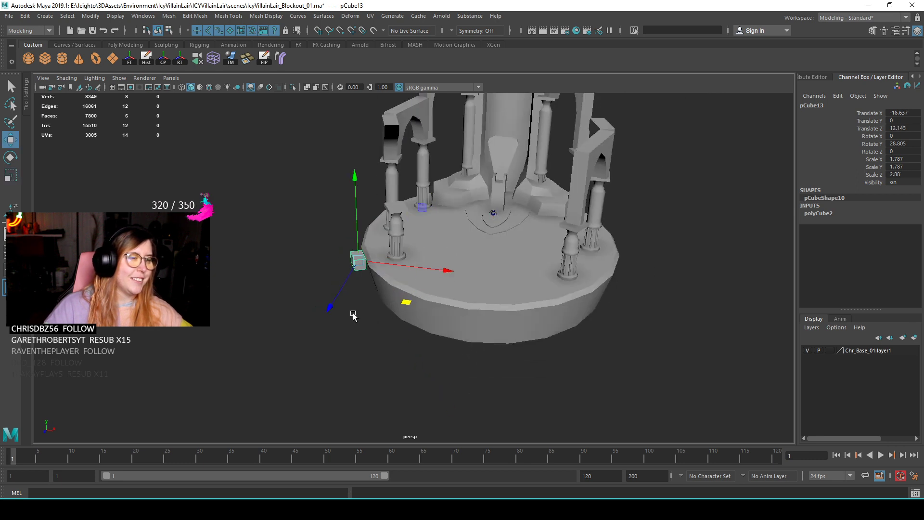
# - Pull the cube's bottom vertices far down to turn it into a tall pillar hanging below the platform
pyautogui.keyDown('alt'); pyautogui.moveTo(357, 321); pyautogui.dragTo(362, 290); pyautogui.keyUp('alt')
pyautogui.moveTo(324, 189); pyautogui.dragTo(293, 190, button='right')
pyautogui.keyDown('alt'); pyautogui.moveTo(369, 248); pyautogui.dragTo(510, 337); pyautogui.keyUp('alt')
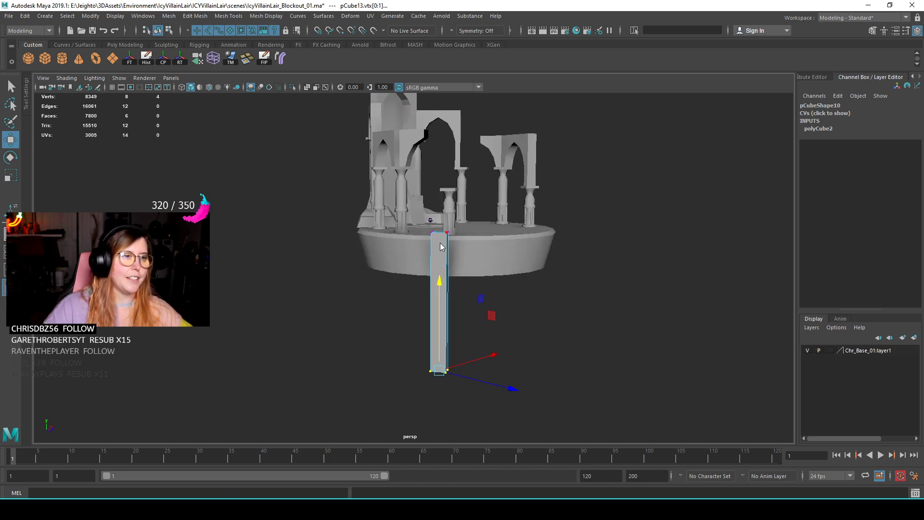
pyautogui.press('F8')
pyautogui.click(617, 225)
# - Position the tall pillar against the platform's rim at about X -19.9, Y -0.76, Z 6.47
pyautogui.keyDown('alt'); pyautogui.moveTo(474, 272); pyautogui.dragTo(488, 365); pyautogui.keyUp('alt')
pyautogui.click(457, 315)
pyautogui.moveTo(561, 285); pyautogui.dragTo(511, 280)
pyautogui.scroll(4, 473, 313)
pyautogui.keyDown('alt'); pyautogui.moveTo(449, 304); pyautogui.dragTo(416, 276, button='middle'); pyautogui.keyUp('alt')
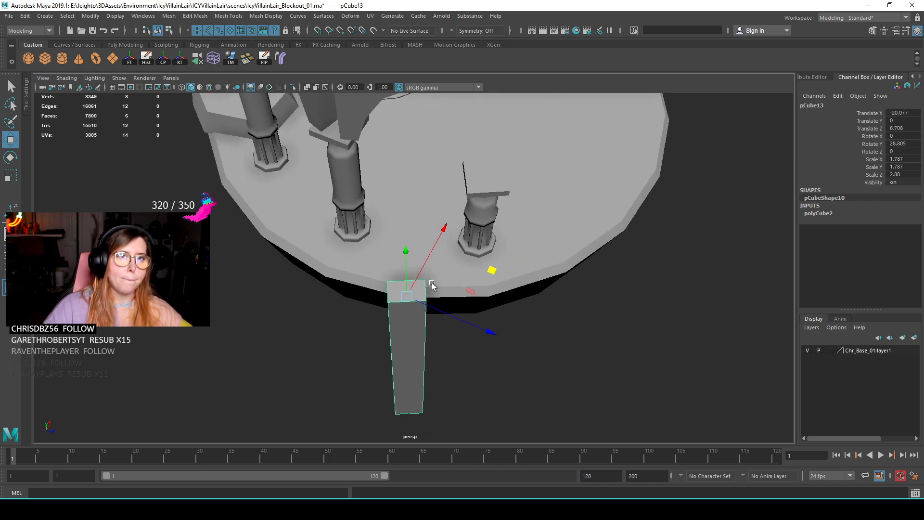
pyautogui.keyDown('alt'); pyautogui.moveTo(416, 276); pyautogui.dragTo(434, 309); pyautogui.keyUp('alt')
pyautogui.moveTo(411, 343); pyautogui.dragTo(408, 342)
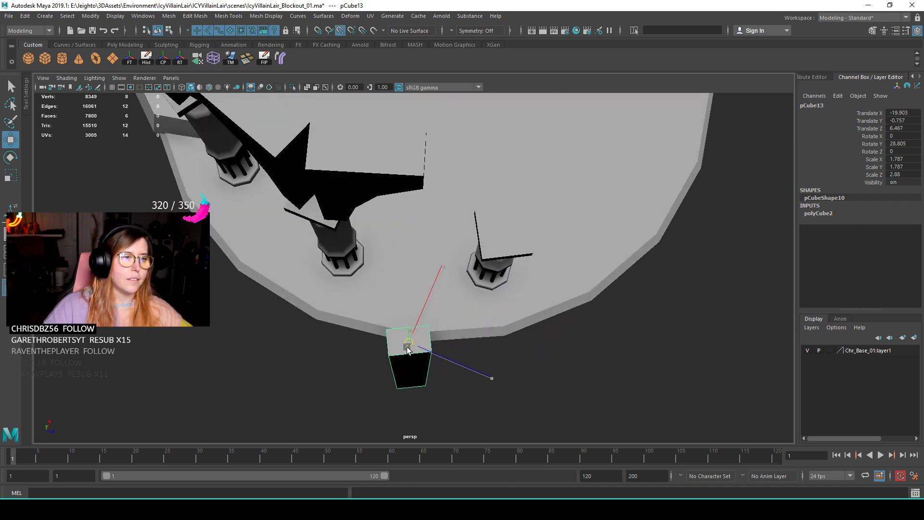
pyautogui.press('e')
pyautogui.moveTo(472, 405); pyautogui.dragTo(470, 330)
# - Duplicate the pillar, narrow the copy to about 1.34 in Z, and place it beside the original along the rim
pyautogui.hotkey('ctrl', 'd')
pyautogui.keyDown('alt'); pyautogui.moveTo(376, 371); pyautogui.dragTo(514, 217); pyautogui.keyUp('alt')
pyautogui.press('w')
pyautogui.moveTo(513, 217); pyautogui.dragTo(495, 224, button='middle')
pyautogui.press('r')
pyautogui.moveTo(525, 255); pyautogui.dragTo(462, 227)
pyautogui.press('w')
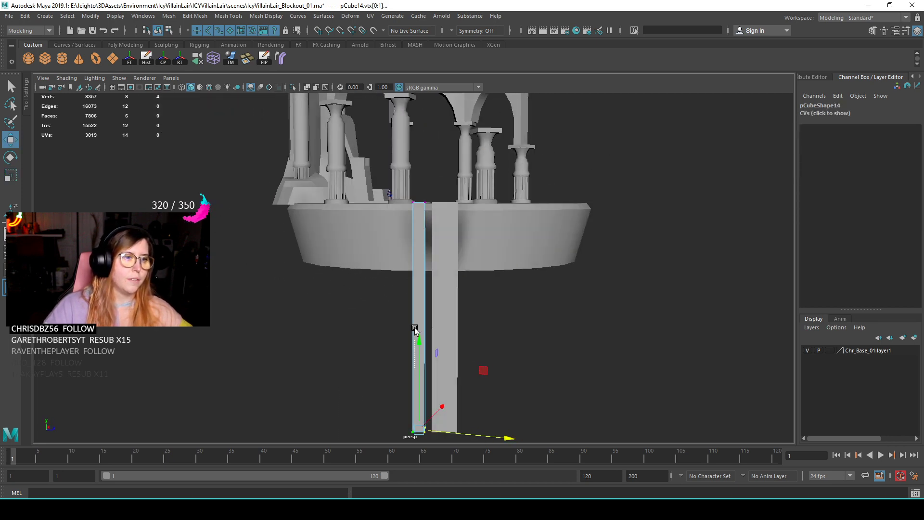
# - Shorten the narrow pillar by raising its bottom vertices well above the wide pillar's foot
pyautogui.moveTo(414, 328); pyautogui.dragTo(426, 256)
pyautogui.hotkey('ctrl', 'z')
pyautogui.moveTo(420, 347); pyautogui.dragTo(420, 277)
pyautogui.scroll(-1, 420, 277)
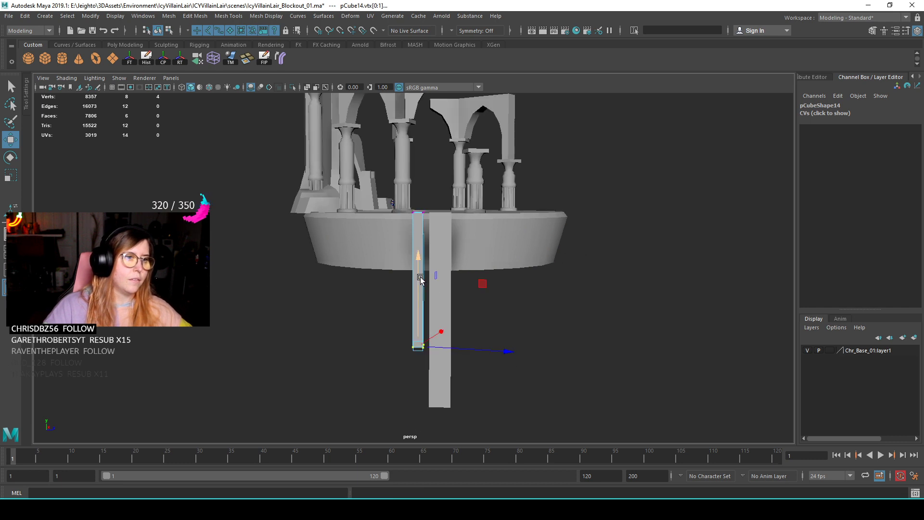
pyautogui.keyDown('alt'); pyautogui.moveTo(419, 233); pyautogui.dragTo(420, 261); pyautogui.keyUp('alt')
pyautogui.moveTo(419, 244); pyautogui.dragTo(473, 223, button='right')
pyautogui.click(555, 305)
pyautogui.keyDown('alt'); pyautogui.moveTo(555, 311); pyautogui.dragTo(476, 329); pyautogui.keyUp('alt')
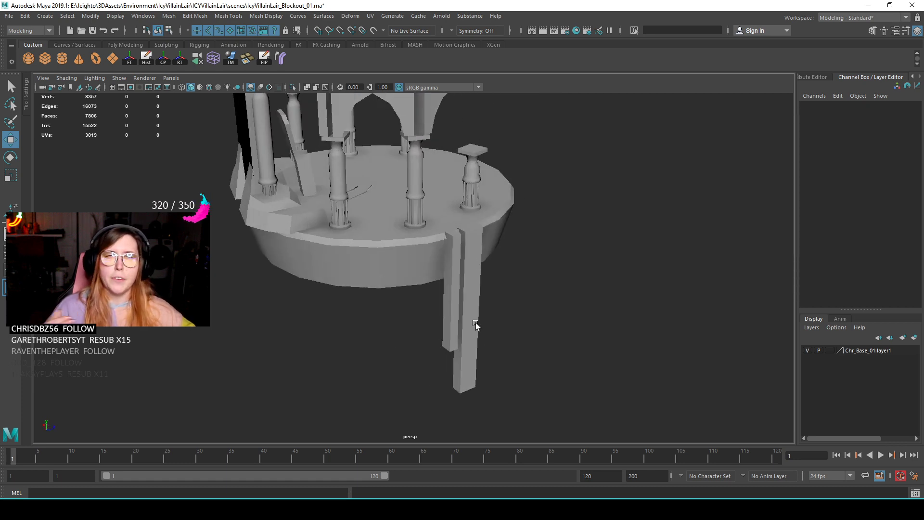
pyautogui.keyDown('alt'); pyautogui.moveTo(475, 322); pyautogui.dragTo(475, 299); pyautogui.keyUp('alt')
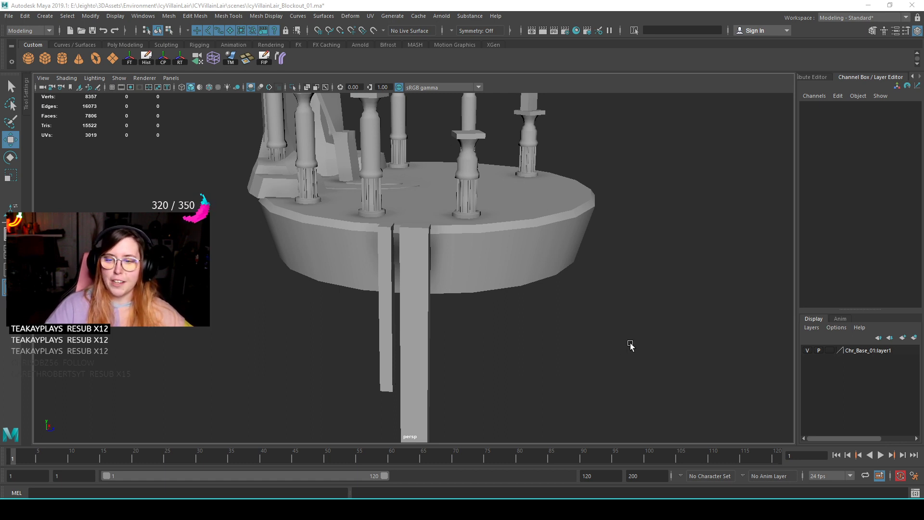
# - Isolate the two pillars together with the round platform in the viewport
pyautogui.keyDown('alt'); pyautogui.moveTo(561, 324); pyautogui.dragTo(452, 330, button='right'); pyautogui.keyUp('alt')
pyautogui.keyDown('alt'); pyautogui.moveTo(405, 268); pyautogui.dragTo(508, 311); pyautogui.keyUp('alt')
pyautogui.click(453, 273)
pyautogui.keyDown('shift'); pyautogui.click(422, 275); pyautogui.keyUp('shift')
pyautogui.keyDown('alt'); pyautogui.moveTo(422, 275); pyautogui.dragTo(400, 293); pyautogui.keyUp('alt')
pyautogui.click(184, 18)
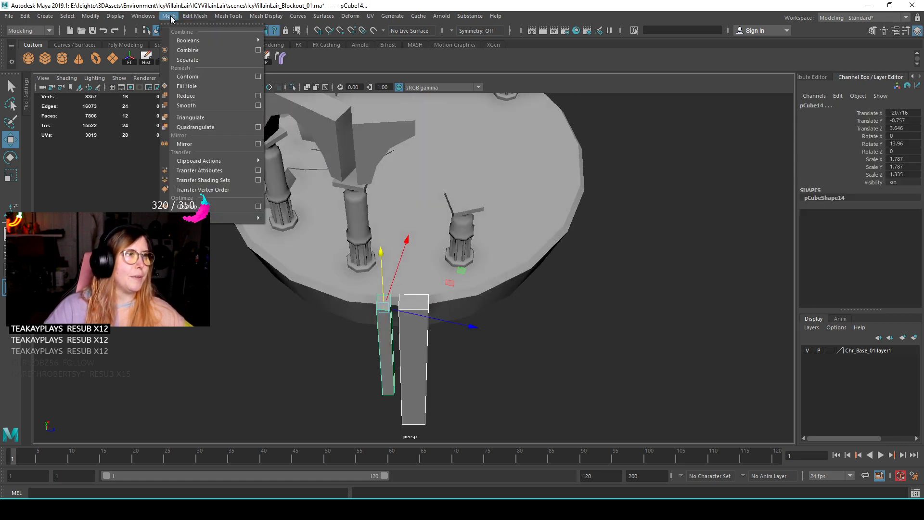
pyautogui.click(521, 336)
pyautogui.click(412, 330)
pyautogui.keyDown('shift'); pyautogui.click(382, 328); pyautogui.keyUp('shift')
pyautogui.keyDown('alt'); pyautogui.moveTo(382, 328); pyautogui.dragTo(497, 273); pyautogui.keyUp('alt')
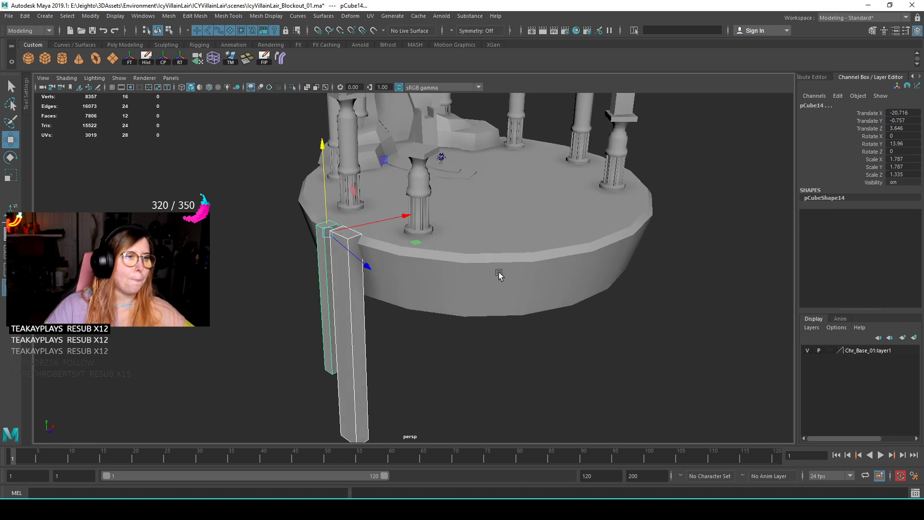
pyautogui.keyDown('shift'); pyautogui.click(498, 272); pyautogui.keyUp('shift')
pyautogui.hotkey('ctrl', '1')
pyautogui.keyDown('alt'); pyautogui.moveTo(403, 217); pyautogui.dragTo(361, 281); pyautogui.keyUp('alt')
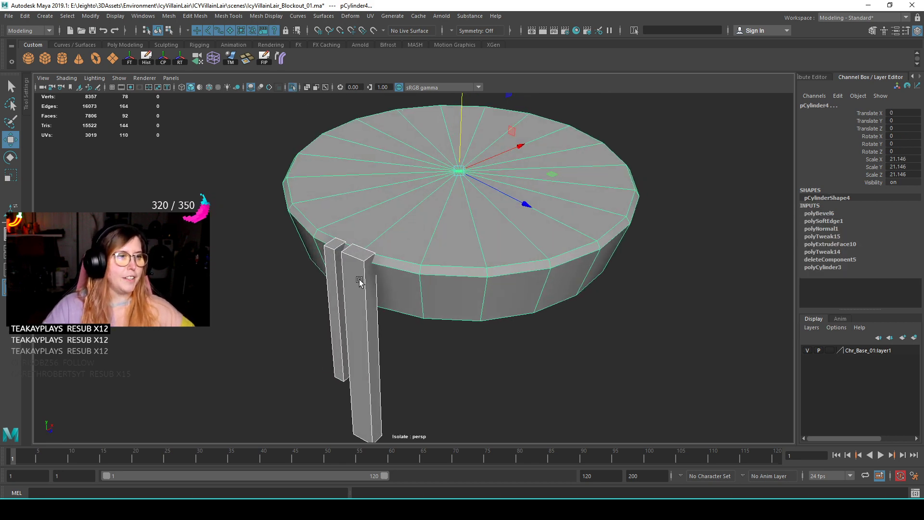
# - Snap the pivot of both pillars to the platform's centre vertex, freeze their transformations and show the whole lair again
pyautogui.click(336, 298)
pyautogui.press('d')
pyautogui.press('v')
pyautogui.moveTo(470, 194); pyautogui.dragTo(468, 174, button='middle')
pyautogui.scroll(-4, 468, 235)
pyautogui.keyDown('alt'); pyautogui.moveTo(473, 248); pyautogui.dragTo(430, 233); pyautogui.keyUp('alt')
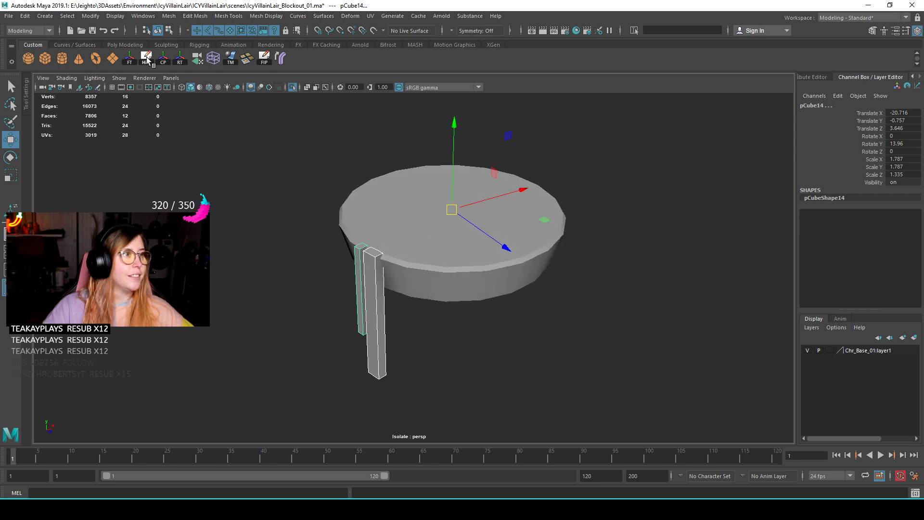
pyautogui.click(181, 64)
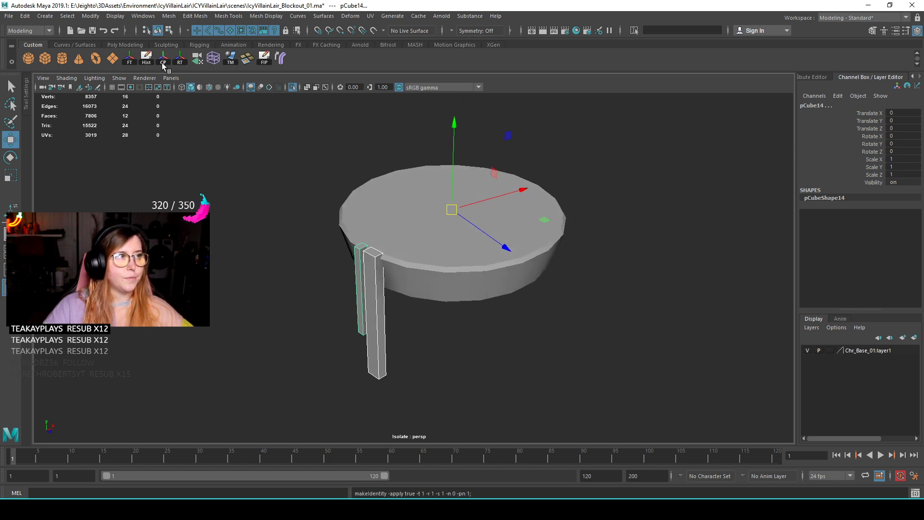
pyautogui.scroll(2, 497, 240)
pyautogui.keyDown('alt'); pyautogui.moveTo(498, 253); pyautogui.dragTo(499, 244); pyautogui.keyUp('alt')
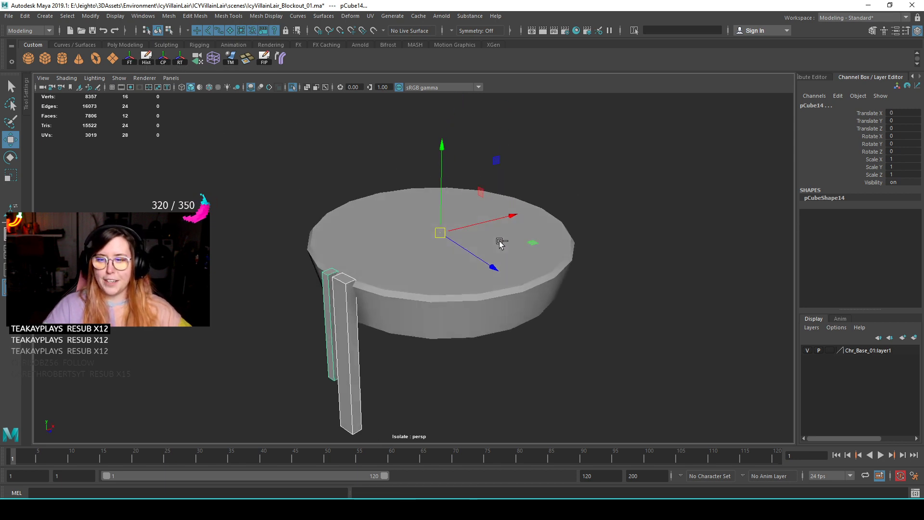
pyautogui.hotkey('ctrl', '1')
# - Duplicate the wide pillar and rotate the copy around the platform's centre to another spot on the rim
pyautogui.keyDown('alt'); pyautogui.moveTo(487, 241); pyautogui.dragTo(419, 188, button='right'); pyautogui.keyUp('alt')
pyautogui.keyDown('alt'); pyautogui.moveTo(418, 188); pyautogui.dragTo(428, 304); pyautogui.keyUp('alt')
pyautogui.click(428, 304)
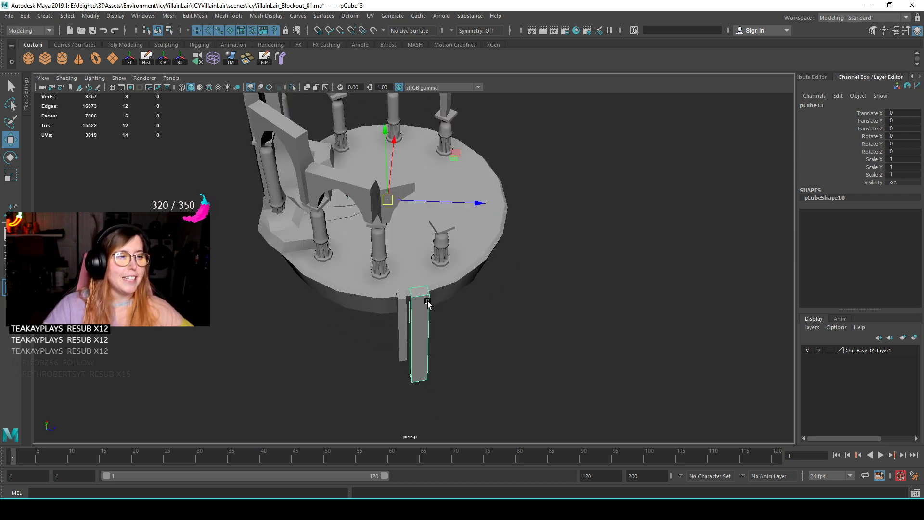
pyautogui.hotkey('ctrl', 'd')
pyautogui.press('e')
pyautogui.moveTo(381, 266); pyautogui.dragTo(415, 273)
pyautogui.click(627, 360)
# - Duplicate the pillars further and rotate the copies along the rim toward the platform's front
pyautogui.keyDown('alt'); pyautogui.moveTo(404, 307); pyautogui.dragTo(394, 291); pyautogui.keyUp('alt')
pyautogui.click(399, 296)
pyautogui.keyDown('shift'); pyautogui.click(416, 340); pyautogui.keyUp('shift')
pyautogui.keyDown('alt'); pyautogui.moveTo(564, 291); pyautogui.dragTo(428, 303); pyautogui.keyUp('alt')
pyautogui.hotkey('ctrl', 'd')
# - Make another copy of the narrow pillar beside the wide one at the platform's front
pyautogui.hotkey('ctrl', 'd')
pyautogui.moveTo(409, 272); pyautogui.dragTo(479, 286)
pyautogui.keyDown('alt'); pyautogui.moveTo(573, 357); pyautogui.dragTo(430, 340); pyautogui.keyUp('alt')
pyautogui.click(512, 375)
pyautogui.click(427, 329)
pyautogui.moveTo(462, 268)
pyautogui.keyDown('alt'); pyautogui.mouseDown()
pyautogui.moveTo(458, 279)
pyautogui.moveTo(465, 251)
pyautogui.moveTo(485, 253)
pyautogui.moveTo(457, 257)
pyautogui.mouseUp(); pyautogui.keyUp('alt')
pyautogui.click(532, 333)
pyautogui.click(465, 321)
pyautogui.hotkey('ctrl', 'd')
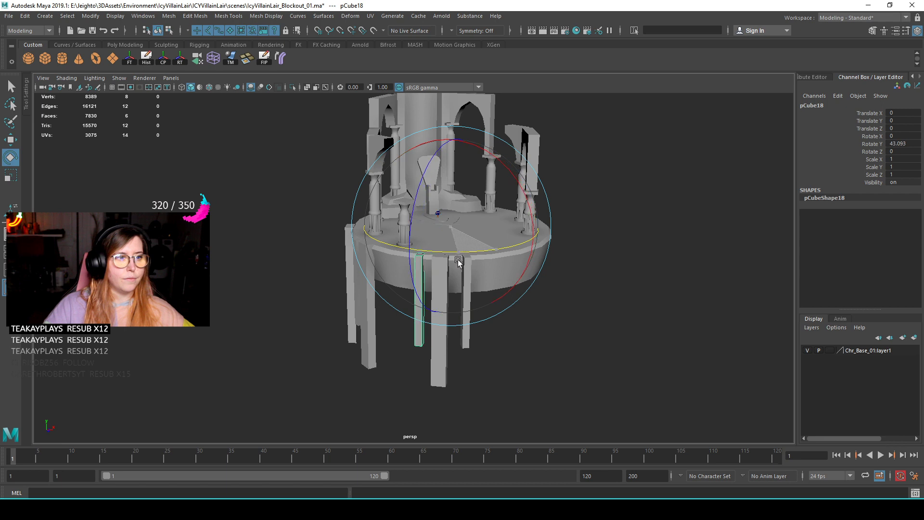
pyautogui.keyDown('alt'); pyautogui.moveTo(492, 300); pyautogui.dragTo(519, 281); pyautogui.keyUp('alt')
pyautogui.keyDown('alt'); pyautogui.moveTo(520, 281); pyautogui.dragTo(501, 286, button='middle'); pyautogui.keyUp('alt')
pyautogui.keyDown('alt'); pyautogui.moveTo(501, 285); pyautogui.dragTo(504, 271); pyautogui.keyUp('alt')
pyautogui.moveTo(592, 206); pyautogui.dragTo(553, 206, button='right')
# - Lengthen the narrow front pillar by moving its bottom vertices down below the foot of the wide pillar
pyautogui.moveTo(420, 364); pyautogui.dragTo(334, 330)
pyautogui.press('w')
pyautogui.moveTo(400, 255); pyautogui.dragTo(404, 325)
pyautogui.moveTo(394, 244); pyautogui.dragTo(423, 230, button='right')
pyautogui.click(622, 292)
# - Duplicate the original wide and narrow pillars as a pair and rotate the copies around to the platform's opposite side
pyautogui.keyDown('alt'); pyautogui.moveTo(622, 292); pyautogui.dragTo(535, 339); pyautogui.keyUp('alt')
pyautogui.keyDown('alt'); pyautogui.moveTo(535, 339); pyautogui.dragTo(420, 316, button='right'); pyautogui.keyUp('alt')
pyautogui.moveTo(420, 318)
pyautogui.keyDown('alt'); pyautogui.mouseDown()
pyautogui.moveTo(383, 320)
pyautogui.moveTo(470, 311)
pyautogui.moveTo(410, 331)
pyautogui.moveTo(423, 323)
pyautogui.moveTo(406, 314)
pyautogui.mouseUp(); pyautogui.keyUp('alt')
pyautogui.click(406, 314)
pyautogui.keyDown('alt'); pyautogui.moveTo(509, 323); pyautogui.dragTo(418, 303); pyautogui.keyUp('alt')
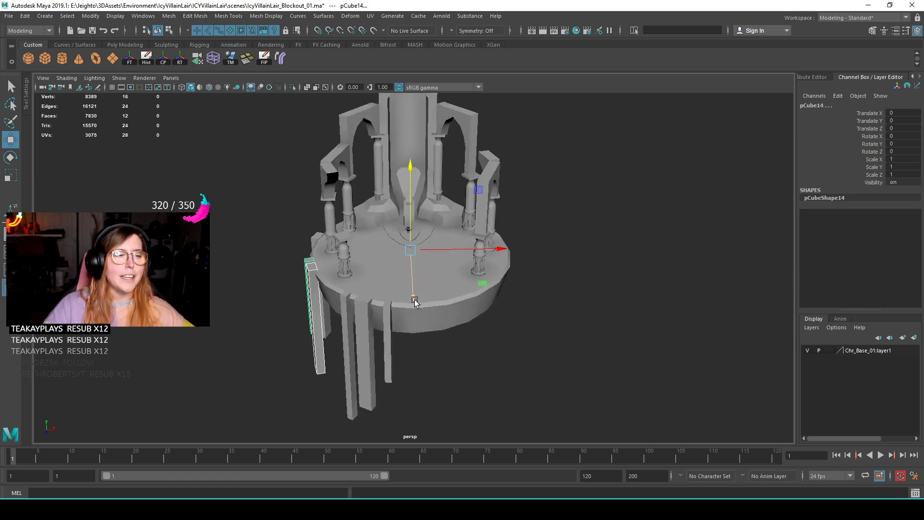
pyautogui.moveTo(345, 279); pyautogui.dragTo(460, 300)
pyautogui.keyDown('alt'); pyautogui.moveTo(504, 359); pyautogui.dragTo(465, 294); pyautogui.keyUp('alt')
pyautogui.click(512, 326)
pyautogui.click(432, 336)
pyautogui.click(542, 342)
pyautogui.keyDown('alt'); pyautogui.moveTo(542, 342); pyautogui.dragTo(542, 313); pyautogui.keyUp('alt')
# - Examine the ring of pillars around the platform and the whole lair from several angles to check the composition
pyautogui.moveTo(253, 316); pyautogui.dragTo(521, 337)
pyautogui.keyDown('alt'); pyautogui.moveTo(509, 242); pyautogui.dragTo(586, 286); pyautogui.keyUp('alt')
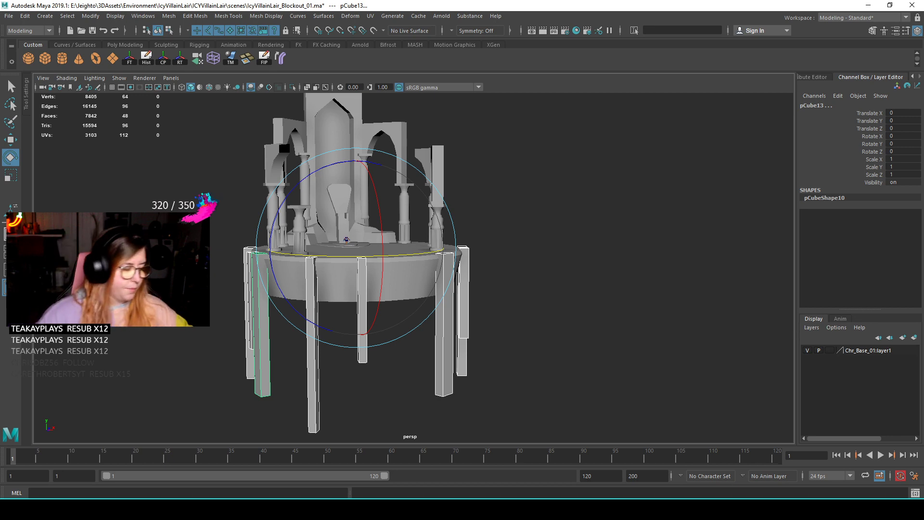
pyautogui.keyDown('alt'); pyautogui.moveTo(500, 196); pyautogui.dragTo(528, 238, button='middle'); pyautogui.keyUp('alt')
pyautogui.keyDown('alt'); pyautogui.moveTo(581, 244); pyautogui.dragTo(633, 246); pyautogui.keyUp('alt')
pyautogui.click(633, 246)
pyautogui.scroll(5, 529, 285)
pyautogui.keyDown('alt'); pyautogui.moveTo(514, 276); pyautogui.dragTo(545, 286); pyautogui.keyUp('alt')
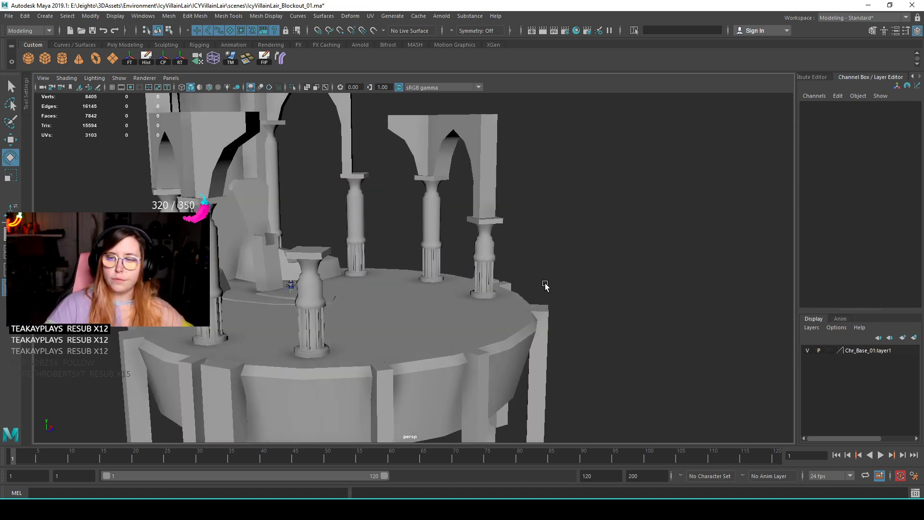
pyautogui.keyDown('alt'); pyautogui.moveTo(688, 275); pyautogui.dragTo(596, 274); pyautogui.keyUp('alt')
pyautogui.keyDown('alt'); pyautogui.moveTo(596, 274); pyautogui.dragTo(538, 263, button='right'); pyautogui.keyUp('alt')
pyautogui.keyDown('alt'); pyautogui.moveTo(538, 262); pyautogui.dragTo(406, 272); pyautogui.keyUp('alt')
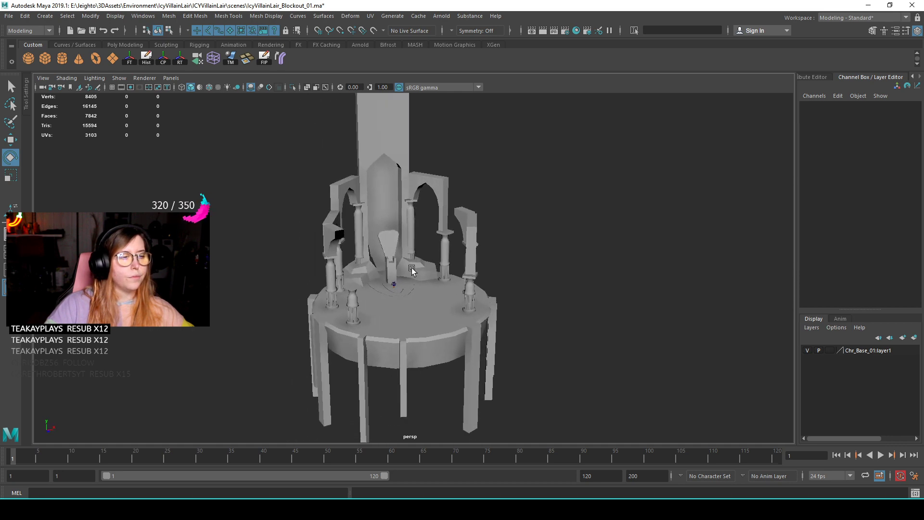
pyautogui.keyDown('alt'); pyautogui.moveTo(406, 272); pyautogui.dragTo(424, 252, button='middle'); pyautogui.keyUp('alt')
pyautogui.keyDown('alt'); pyautogui.moveTo(424, 252); pyautogui.dragTo(521, 308, button='right'); pyautogui.keyUp('alt')
pyautogui.keyDown('alt'); pyautogui.moveTo(522, 309); pyautogui.dragTo(532, 299); pyautogui.keyUp('alt')
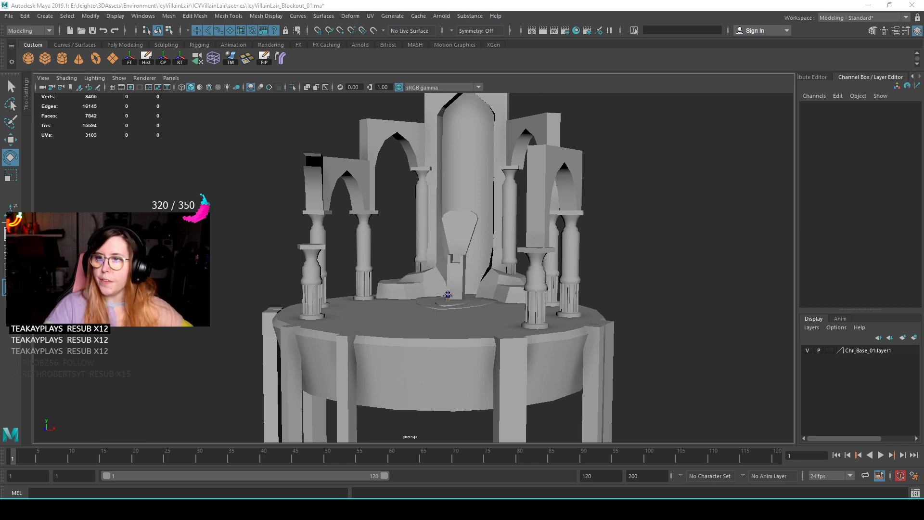
# - Bring up the ice reference board over the scene and enlarge the purple-lit frozen icicle photo
pyautogui.moveTo(923, 150); pyautogui.dragTo(652, 129, button='right')
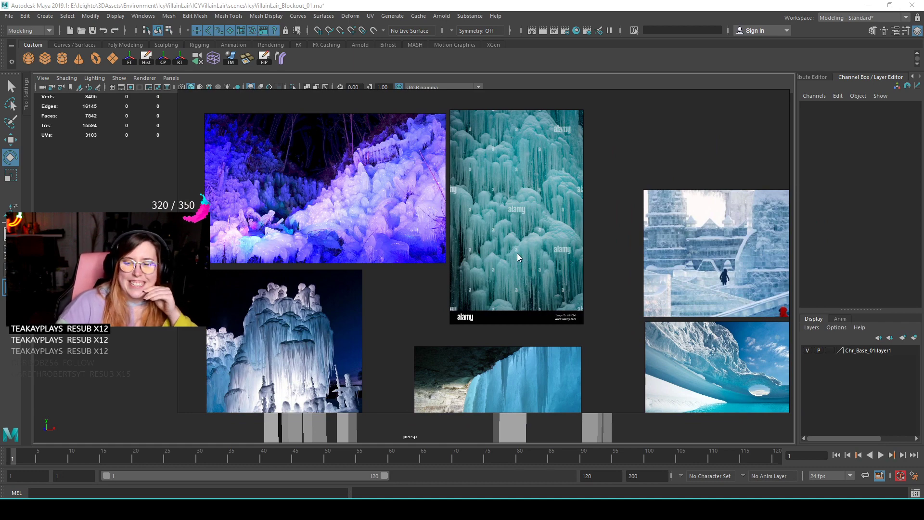
pyautogui.scroll(6, 362, 235)
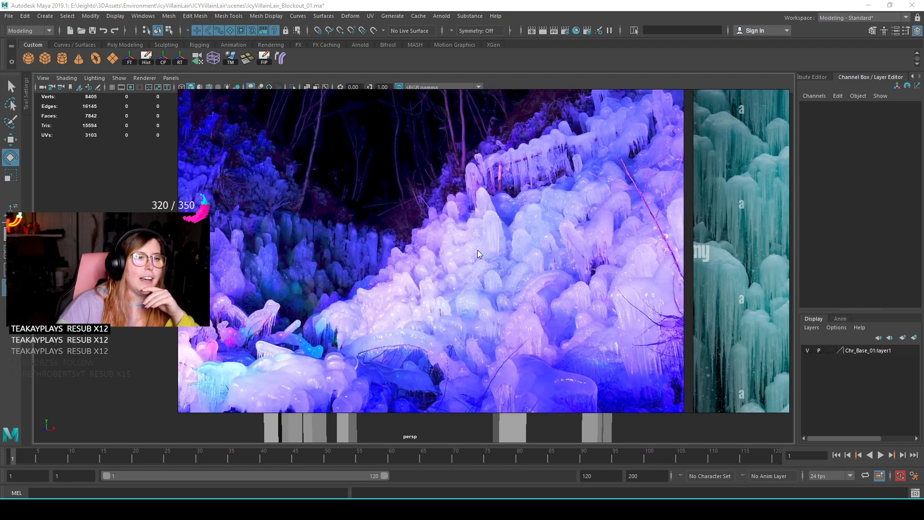
# - Examine the purple-lit icicle, teal frozen waterfall, ice palace and snowfield photos on the reference board
pyautogui.scroll(2, 399, 291)
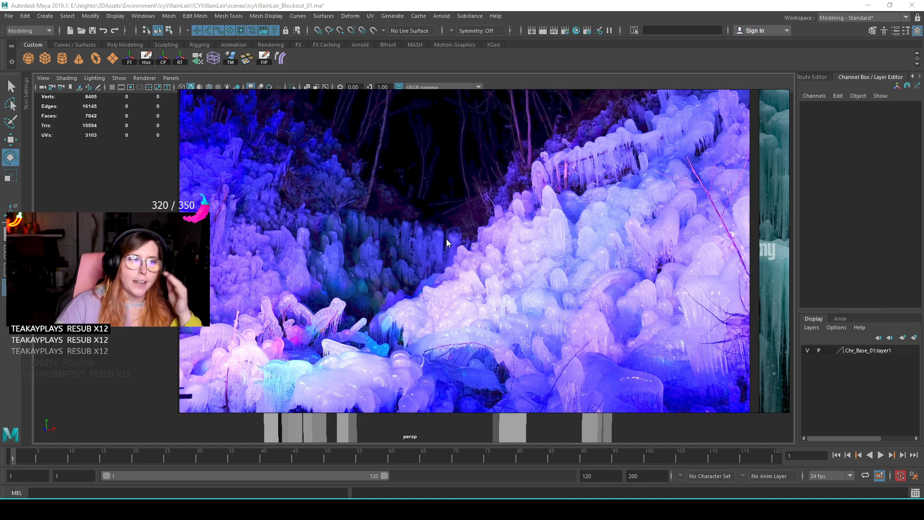
pyautogui.scroll(-5, 435, 263)
pyautogui.moveTo(645, 340); pyautogui.dragTo(519, 285)
pyautogui.moveTo(606, 217); pyautogui.dragTo(709, 233)
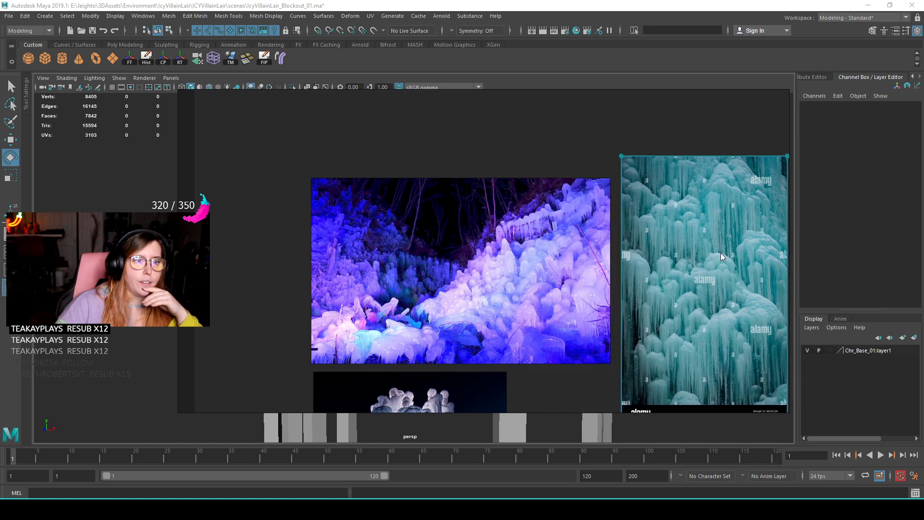
pyautogui.moveTo(573, 394); pyautogui.dragTo(515, 186, button='middle')
pyautogui.moveTo(657, 343); pyautogui.dragTo(567, 284, button='middle')
pyautogui.moveTo(688, 291); pyautogui.dragTo(432, 311, button='middle')
pyautogui.scroll(2, 607, 234)
pyautogui.moveTo(607, 234); pyautogui.dragTo(422, 306, button='middle')
pyautogui.moveTo(339, 186); pyautogui.dragTo(484, 255, button='middle')
pyautogui.scroll(5, 525, 278)
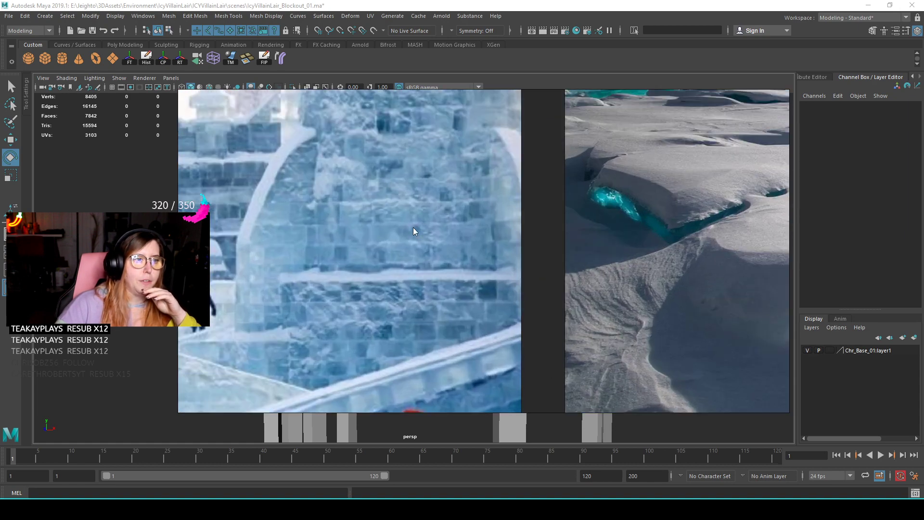
pyautogui.scroll(-3, 433, 264)
pyautogui.moveTo(752, 287); pyautogui.dragTo(497, 293, button='middle')
pyautogui.scroll(-3, 573, 293)
pyautogui.moveTo(720, 264); pyautogui.dragTo(441, 211, button='middle')
pyautogui.moveTo(324, 237); pyautogui.dragTo(609, 245, button='middle')
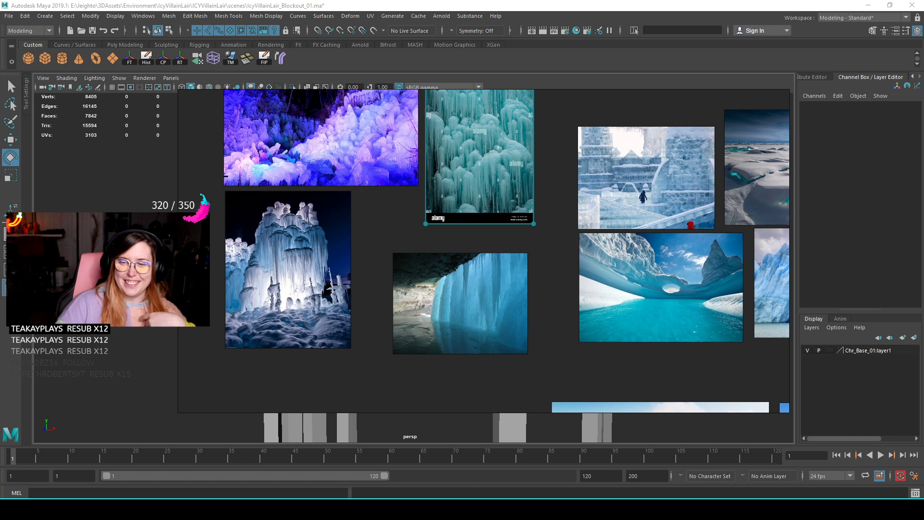
# - Compare the cracked frozen lake, glacier cave and lit ice formation photos on the reference board
pyautogui.moveTo(785, 333); pyautogui.dragTo(512, 285, button='middle')
pyautogui.moveTo(698, 350); pyautogui.dragTo(608, 239, button='middle')
pyautogui.moveTo(355, 326); pyautogui.dragTo(465, 291, button='middle')
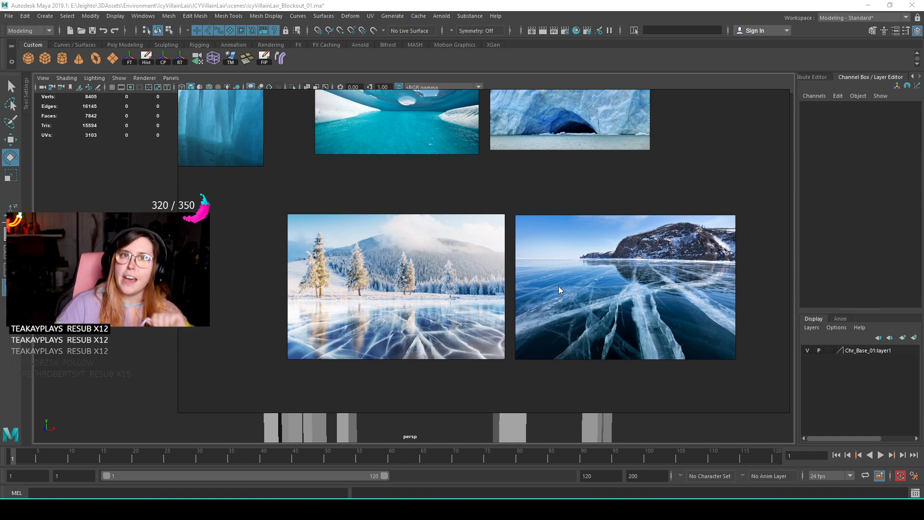
pyautogui.moveTo(306, 209)
pyautogui.mouseDown(button='middle')
pyautogui.moveTo(332, 241)
pyautogui.moveTo(532, 325)
pyautogui.mouseUp(button='middle')
pyautogui.moveTo(456, 268); pyautogui.dragTo(608, 317, button='middle')
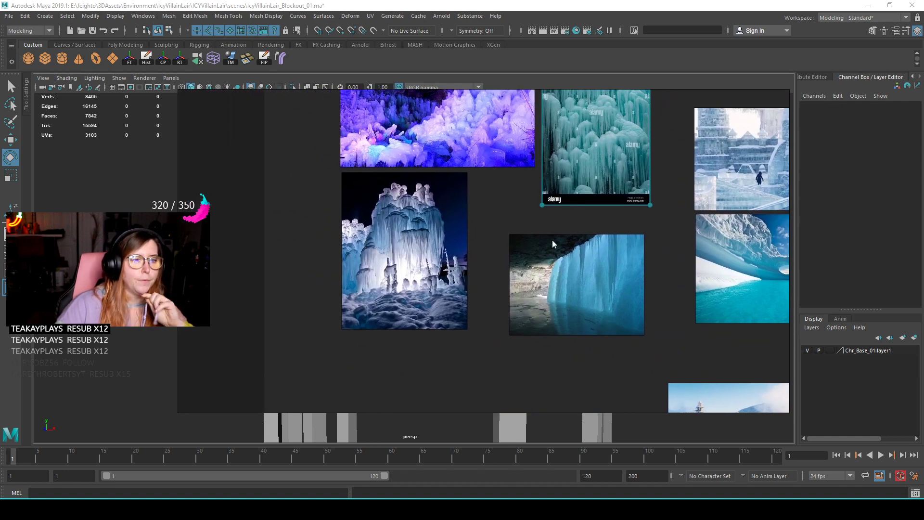
pyautogui.keyDown('alt'); pyautogui.moveTo(559, 262); pyautogui.dragTo(563, 285, button='middle'); pyautogui.keyUp('alt')
pyautogui.keyDown('alt'); pyautogui.moveTo(486, 200); pyautogui.dragTo(486, 264, button='middle'); pyautogui.keyUp('alt')
pyautogui.keyDown('alt'); pyautogui.moveTo(665, 309); pyautogui.dragTo(553, 274, button='middle'); pyautogui.keyUp('alt')
pyautogui.keyDown('alt'); pyautogui.moveTo(708, 313); pyautogui.dragTo(576, 301, button='middle'); pyautogui.keyUp('alt')
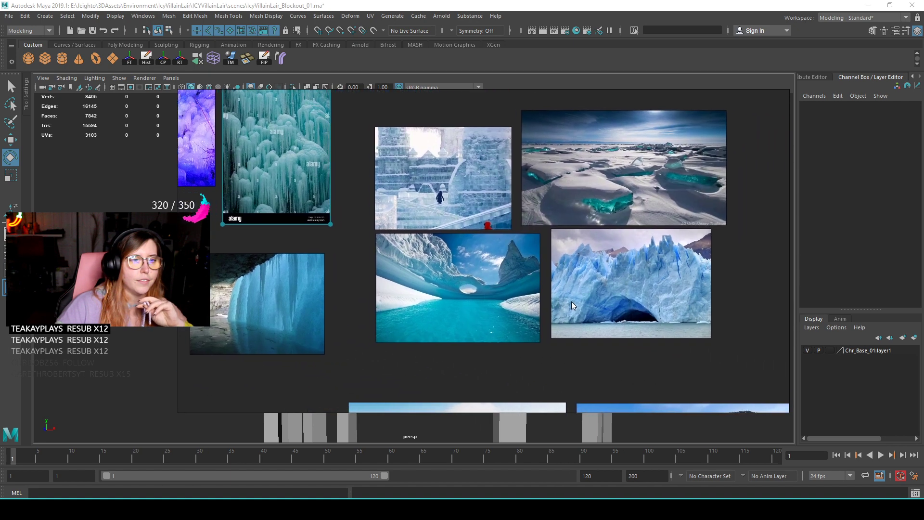
pyautogui.keyDown('alt'); pyautogui.moveTo(339, 241); pyautogui.dragTo(645, 282, button='middle'); pyautogui.keyUp('alt')
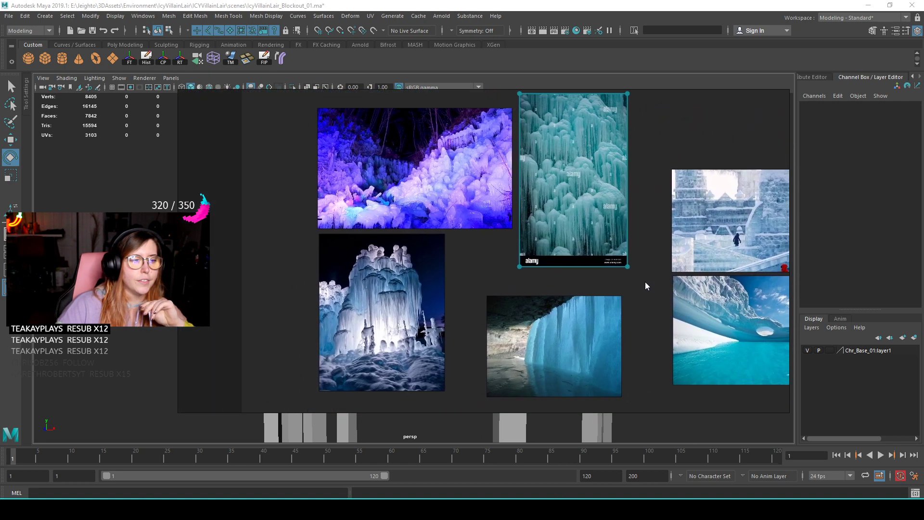
# - Study the purple-lit and teal icicle photos up close and move the reference board off the scene
pyautogui.keyDown('alt'); pyautogui.moveTo(398, 186); pyautogui.dragTo(473, 249, button='middle'); pyautogui.keyUp('alt')
pyautogui.scroll(3, 474, 249)
pyautogui.moveTo(516, 193); pyautogui.dragTo(517, 273, button='middle')
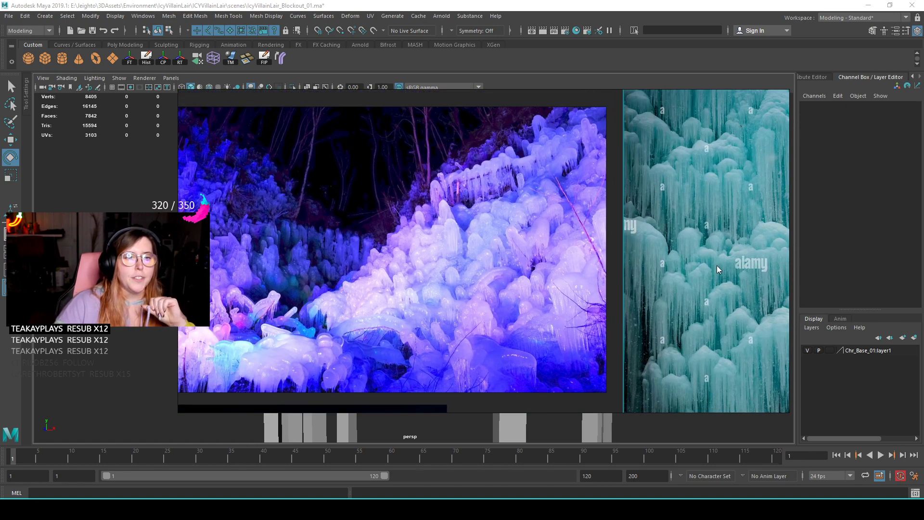
pyautogui.keyDown('alt'); pyautogui.moveTo(717, 265); pyautogui.dragTo(635, 261, button='middle'); pyautogui.keyUp('alt')
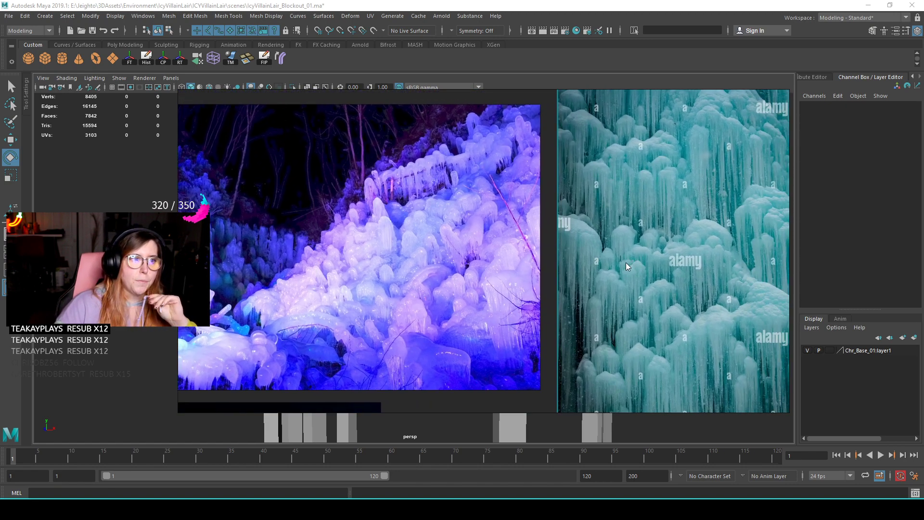
pyautogui.keyDown('alt'); pyautogui.moveTo(368, 257); pyautogui.dragTo(513, 260, button='middle'); pyautogui.keyUp('alt')
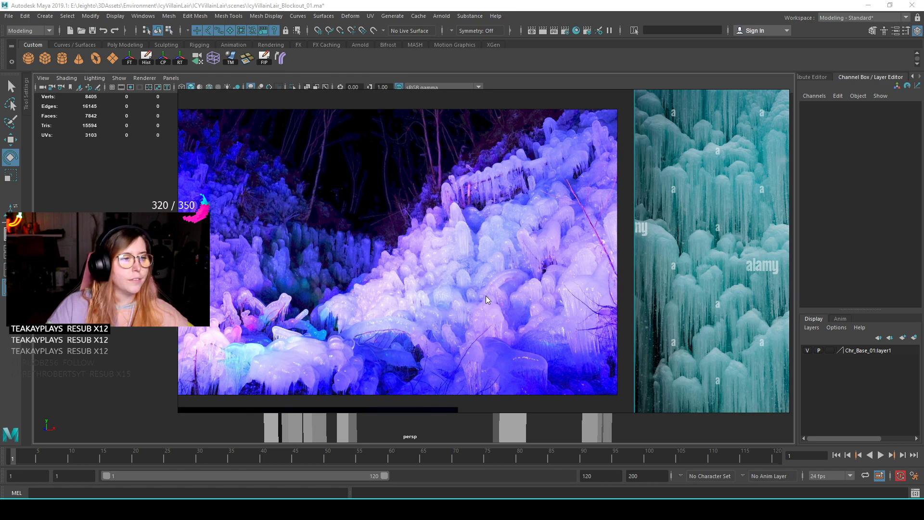
pyautogui.moveTo(595, 101)
pyautogui.mouseDown(button='middle')
pyautogui.moveTo(553, 99)
pyautogui.moveTo(582, 99)
pyautogui.mouseUp(button='middle')
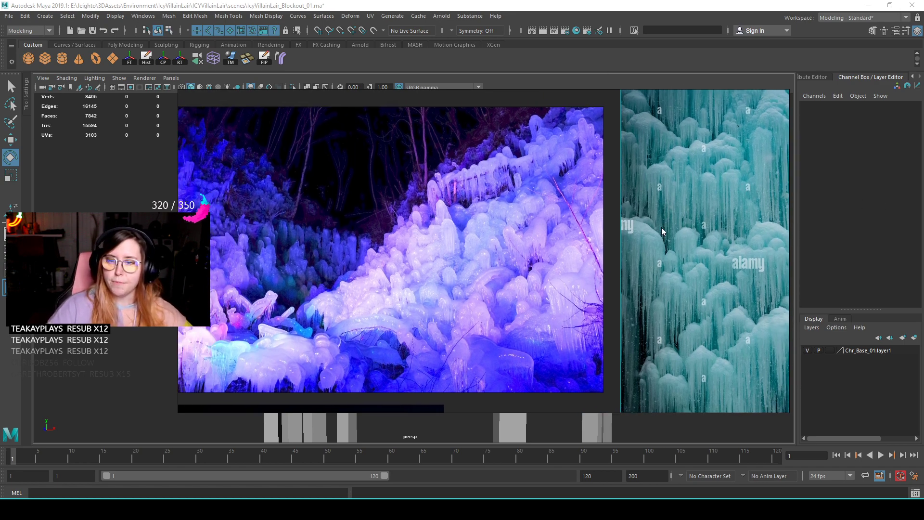
pyautogui.moveTo(528, 92); pyautogui.dragTo(923, 95, button='right')
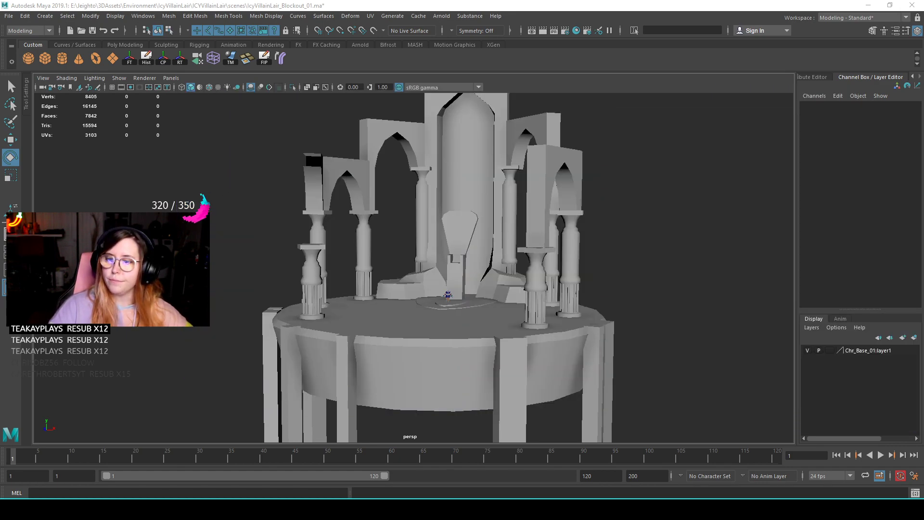
# - Inspect the platform and its hanging pillars from the front, side and back
pyautogui.keyDown('alt'); pyautogui.moveTo(507, 313); pyautogui.dragTo(322, 307); pyautogui.keyUp('alt')
pyautogui.click(328, 301)
pyautogui.scroll(-2, 322, 311)
pyautogui.hotkey('ctrl', 'z')
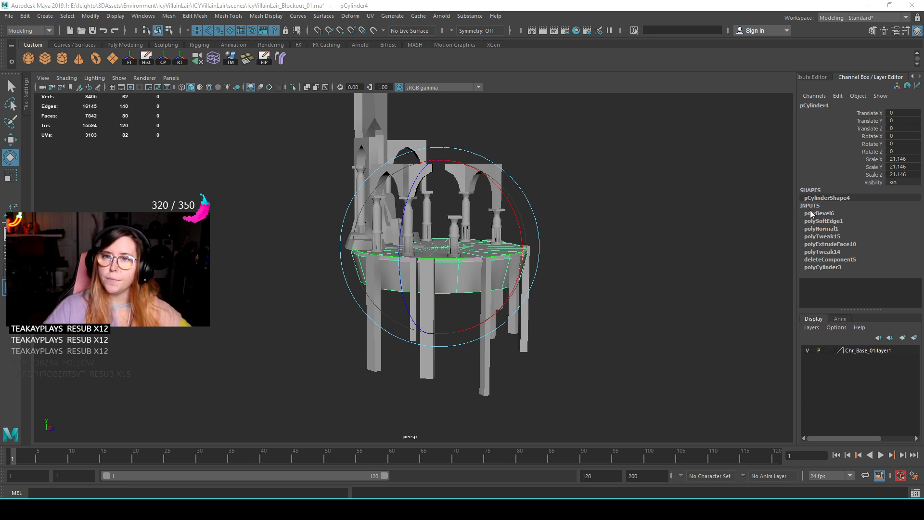
pyautogui.click(594, 288)
pyautogui.keyDown('alt'); pyautogui.moveTo(594, 287); pyautogui.dragTo(502, 255); pyautogui.keyUp('alt')
pyautogui.keyDown('alt'); pyautogui.moveTo(501, 255); pyautogui.dragTo(460, 284, button='middle'); pyautogui.keyUp('alt')
pyautogui.keyDown('alt'); pyautogui.moveTo(459, 284); pyautogui.dragTo(507, 350, button='right'); pyautogui.keyUp('alt')
pyautogui.keyDown('alt'); pyautogui.moveTo(507, 350); pyautogui.dragTo(521, 339); pyautogui.keyUp('alt')
pyautogui.keyDown('alt'); pyautogui.moveTo(521, 339); pyautogui.dragTo(509, 342, button='right'); pyautogui.keyUp('alt')
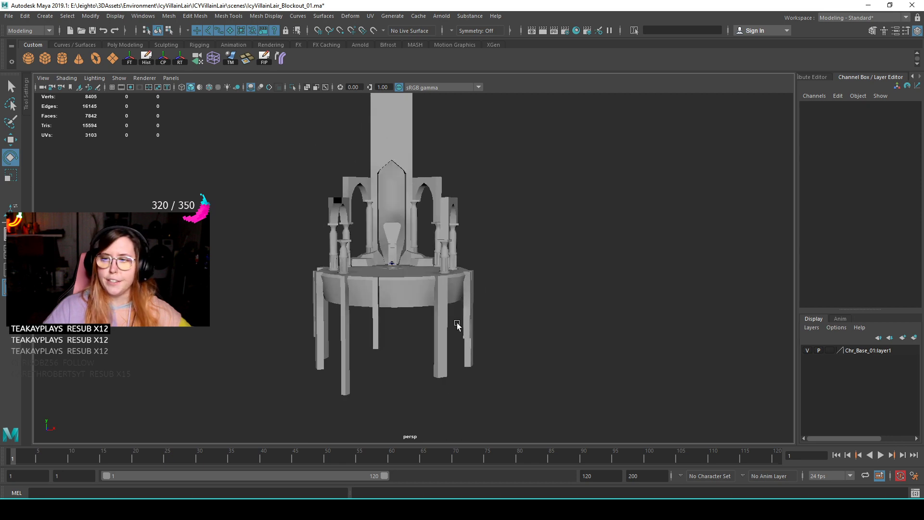
pyautogui.keyDown('alt'); pyautogui.moveTo(494, 294); pyautogui.dragTo(480, 275, button='middle'); pyautogui.keyUp('alt')
pyautogui.scroll(3, 346, 266)
pyautogui.keyDown('alt'); pyautogui.moveTo(346, 266); pyautogui.dragTo(423, 289); pyautogui.keyUp('alt')
pyautogui.click(383, 302)
pyautogui.keyDown('alt'); pyautogui.moveTo(332, 294); pyautogui.dragTo(479, 316); pyautogui.keyUp('alt')
pyautogui.click(605, 290)
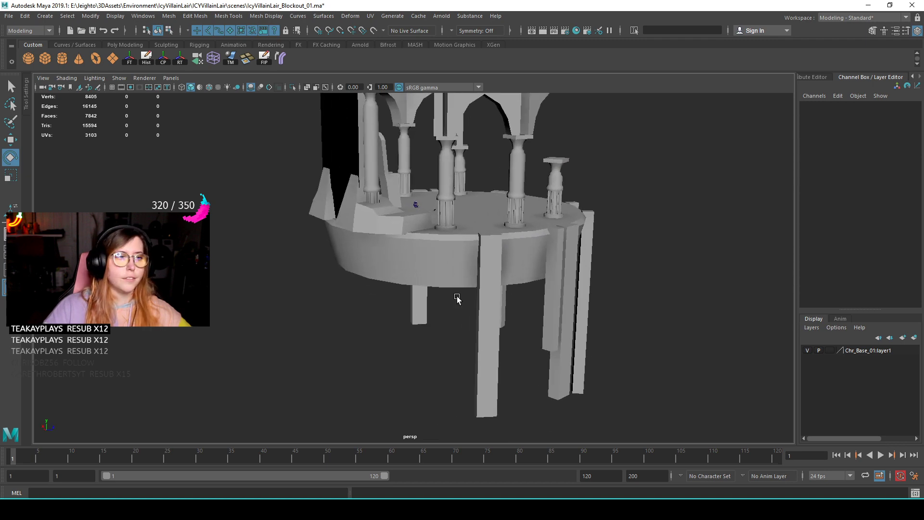
# - Move the three vertical rim edges at the back of the platform outward, extending it behind the throne's tall frame
pyautogui.click(433, 272)
pyautogui.keyDown('alt'); pyautogui.moveTo(373, 260); pyautogui.dragTo(405, 239); pyautogui.keyUp('alt')
pyautogui.moveTo(353, 203); pyautogui.dragTo(354, 179, button='right')
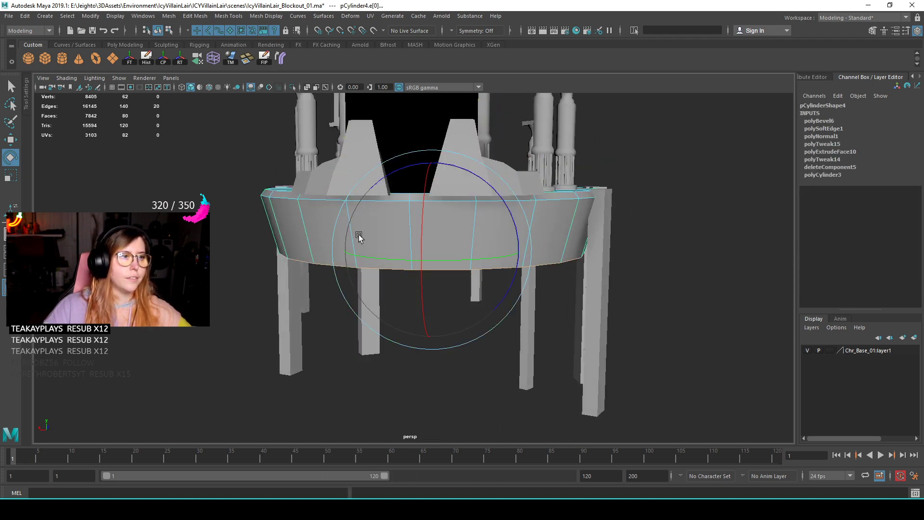
pyautogui.press('w')
pyautogui.click(353, 232)
pyautogui.keyDown('shift'); pyautogui.click(528, 237); pyautogui.keyUp('shift')
pyautogui.keyDown('shift'); pyautogui.click(473, 240); pyautogui.keyUp('shift')
pyautogui.keyDown('shift'); pyautogui.click(412, 251); pyautogui.keyUp('shift')
pyautogui.keyDown('shift'); pyautogui.click(310, 248); pyautogui.keyUp('shift')
pyautogui.keyDown('alt'); pyautogui.moveTo(310, 251); pyautogui.dragTo(396, 254); pyautogui.keyUp('alt')
pyautogui.keyDown('alt'); pyautogui.moveTo(377, 312); pyautogui.dragTo(390, 262, button='middle'); pyautogui.keyUp('alt')
pyautogui.keyDown('alt'); pyautogui.moveTo(391, 262); pyautogui.dragTo(429, 258); pyautogui.keyUp('alt')
pyautogui.press('r')
pyautogui.press('w')
pyautogui.moveTo(415, 216); pyautogui.dragTo(401, 207)
pyautogui.keyDown('alt'); pyautogui.moveTo(436, 310); pyautogui.dragTo(428, 283); pyautogui.keyUp('alt')
pyautogui.keyDown('ctrl'); pyautogui.moveTo(367, 295); pyautogui.dragTo(420, 317); pyautogui.keyUp('ctrl')
pyautogui.keyDown('alt'); pyautogui.moveTo(478, 299); pyautogui.dragTo(512, 279); pyautogui.keyUp('alt')
pyautogui.keyDown('ctrl'); pyautogui.moveTo(516, 235); pyautogui.dragTo(544, 255); pyautogui.keyUp('ctrl')
pyautogui.keyDown('alt'); pyautogui.moveTo(505, 262); pyautogui.dragTo(406, 245); pyautogui.keyUp('alt')
pyautogui.moveTo(413, 205); pyautogui.dragTo(424, 215)
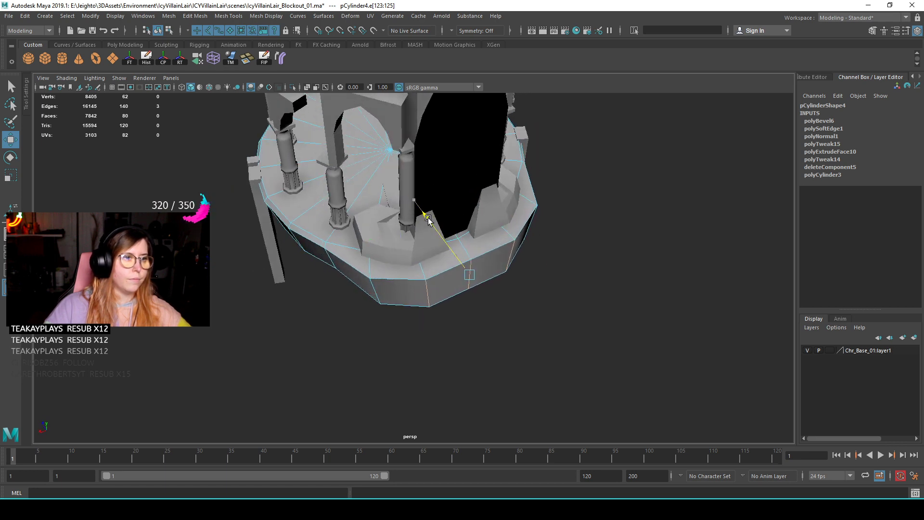
pyautogui.keyDown('ctrl'); pyautogui.moveTo(442, 299); pyautogui.dragTo(420, 287); pyautogui.keyUp('ctrl')
pyautogui.keyDown('ctrl'); pyautogui.moveTo(494, 291); pyautogui.dragTo(524, 255); pyautogui.keyUp('ctrl')
pyautogui.moveTo(441, 236); pyautogui.dragTo(446, 242)
# - Isolate the platform and move the two inner bevel vertices at its back outward toward the extended rim
pyautogui.moveTo(503, 255); pyautogui.dragTo(394, 294, button='right')
pyautogui.click(614, 225)
pyautogui.keyDown('alt'); pyautogui.moveTo(394, 293); pyautogui.dragTo(522, 320); pyautogui.keyUp('alt')
pyautogui.click(462, 322)
pyautogui.keyDown('alt'); pyautogui.moveTo(462, 321); pyautogui.dragTo(491, 329, button='right'); pyautogui.keyUp('alt')
pyautogui.hotkey('ctrl', '1')
pyautogui.keyDown('alt'); pyautogui.moveTo(431, 316); pyautogui.dragTo(369, 212, button='right'); pyautogui.keyUp('alt')
pyautogui.moveTo(383, 180); pyautogui.dragTo(342, 179, button='right')
pyautogui.click(331, 184)
pyautogui.keyDown('shift'); pyautogui.click(435, 290); pyautogui.keyUp('shift')
pyautogui.press('r')
pyautogui.keyDown('alt'); pyautogui.moveTo(421, 205); pyautogui.dragTo(302, 301); pyautogui.keyUp('alt')
pyautogui.click(345, 293)
pyautogui.keyDown('shift'); pyautogui.click(441, 287); pyautogui.keyUp('shift')
pyautogui.press('w')
pyautogui.moveTo(392, 217); pyautogui.dragTo(390, 242)
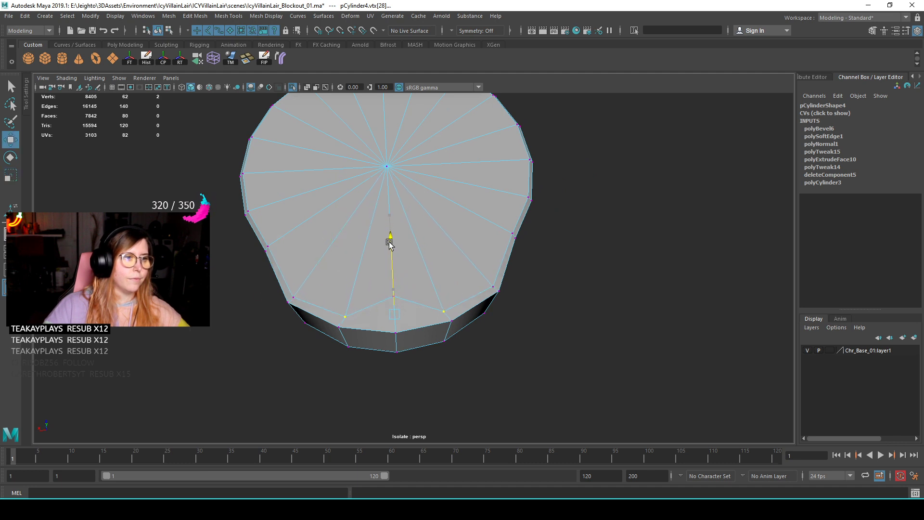
# - Scale the two bevel vertices apart sideways, nudge them closer to the rim, and bring the whole lair back into view
pyautogui.press('r')
pyautogui.moveTo(309, 319); pyautogui.dragTo(303, 320)
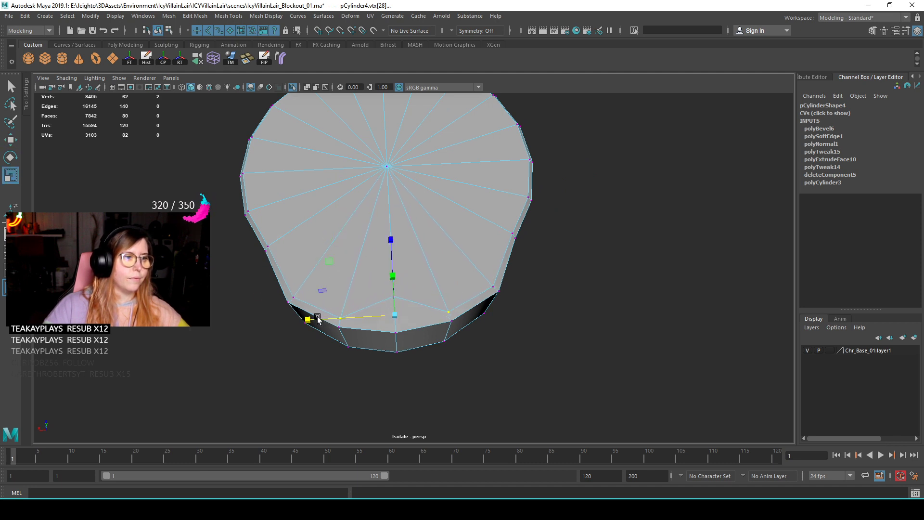
pyautogui.press('w')
pyautogui.moveTo(387, 238); pyautogui.dragTo(390, 242)
pyautogui.click(401, 289)
pyautogui.scroll(-4, 595, 315)
pyautogui.keyDown('alt'); pyautogui.moveTo(595, 315); pyautogui.dragTo(471, 233); pyautogui.keyUp('alt')
pyautogui.moveTo(470, 233); pyautogui.dragTo(620, 196, button='right')
pyautogui.click(621, 197)
pyautogui.keyDown('alt'); pyautogui.moveTo(607, 269); pyautogui.dragTo(544, 296); pyautogui.keyUp('alt')
pyautogui.hotkey('ctrl', '1')
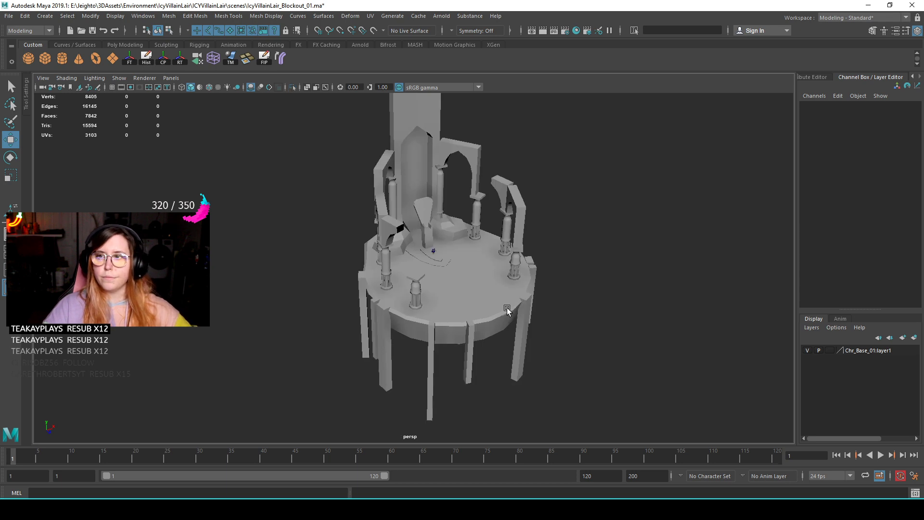
# - Examine the throne, arches, platform and pillars from several angles to judge the overall composition
pyautogui.scroll(-4, 505, 307)
pyautogui.scroll(6, 435, 241)
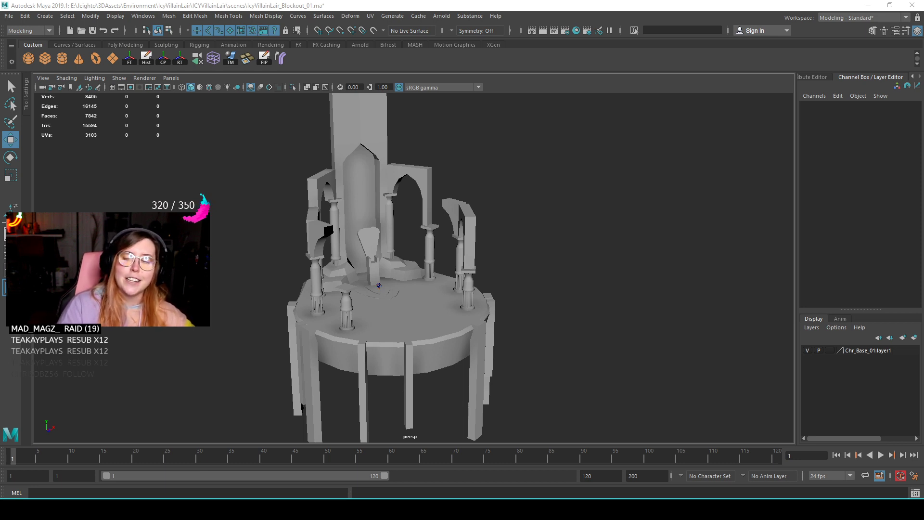
pyautogui.keyDown('alt'); pyautogui.moveTo(500, 435); pyautogui.dragTo(478, 312); pyautogui.keyUp('alt')
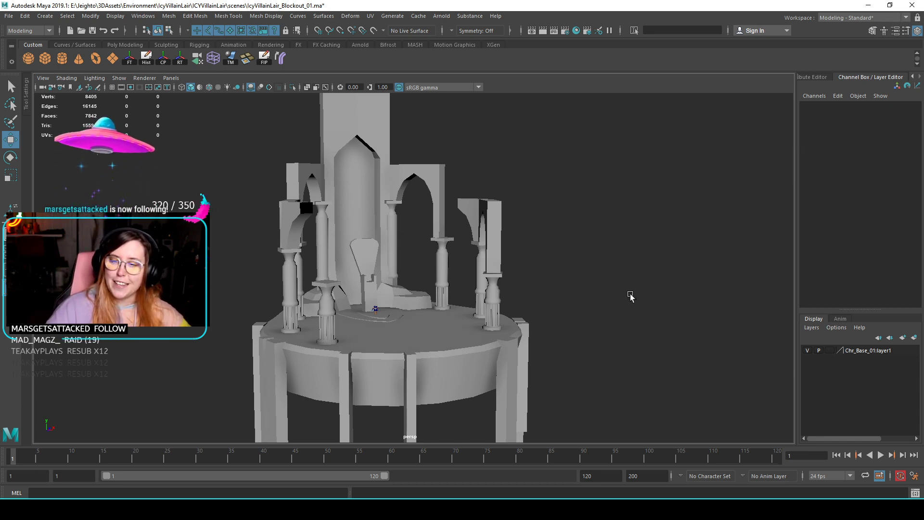
pyautogui.keyDown('alt'); pyautogui.moveTo(510, 276); pyautogui.dragTo(561, 248); pyautogui.keyUp('alt')
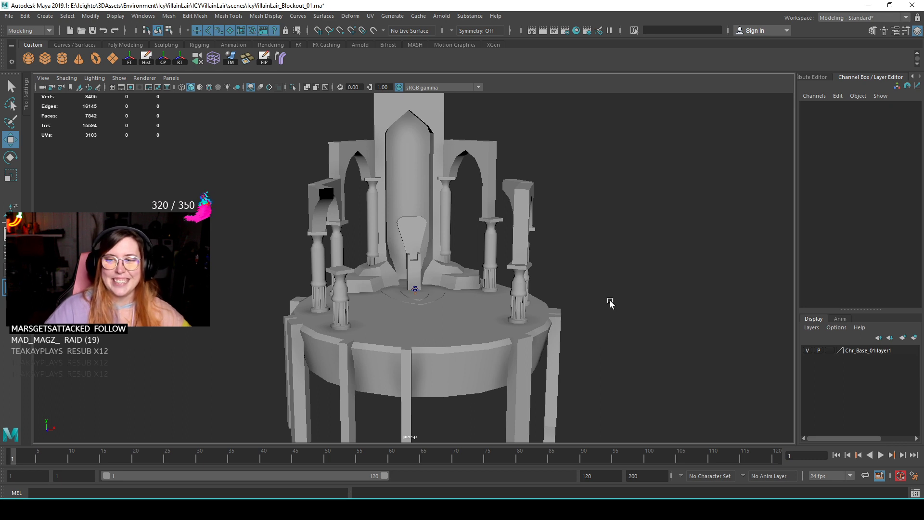
pyautogui.keyDown('alt'); pyautogui.moveTo(522, 328); pyautogui.dragTo(482, 325); pyautogui.keyUp('alt')
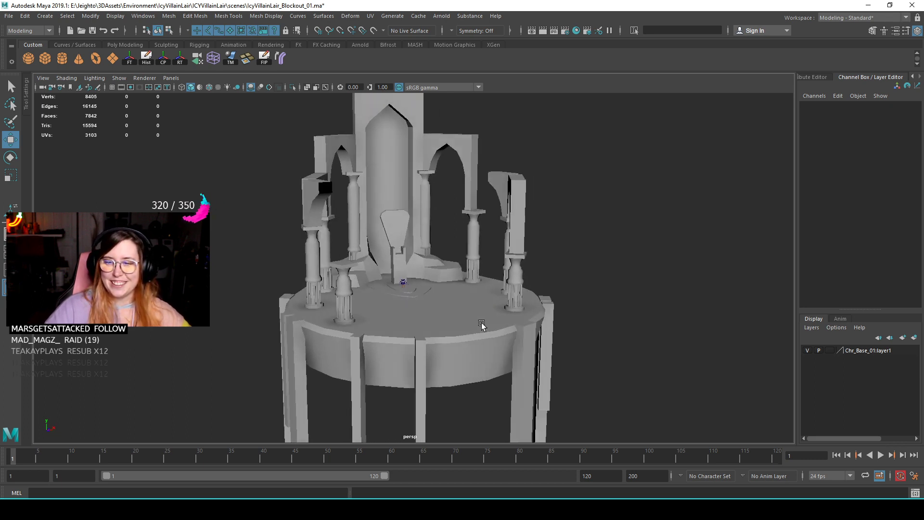
pyautogui.scroll(-3, 467, 318)
pyautogui.scroll(4, 447, 310)
pyautogui.keyDown('alt'); pyautogui.moveTo(474, 268); pyautogui.dragTo(465, 298, button='middle'); pyautogui.keyUp('alt')
pyautogui.keyDown('alt'); pyautogui.moveTo(552, 296); pyautogui.dragTo(558, 291); pyautogui.keyUp('alt')
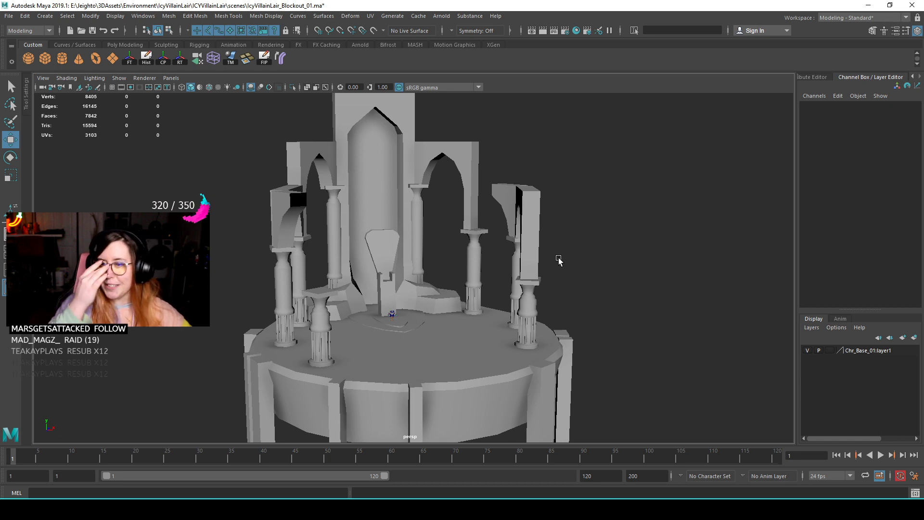
pyautogui.keyDown('alt'); pyautogui.moveTo(578, 262); pyautogui.dragTo(484, 283); pyautogui.keyUp('alt')
pyautogui.keyDown('alt'); pyautogui.moveTo(468, 286); pyautogui.dragTo(470, 322); pyautogui.keyUp('alt')
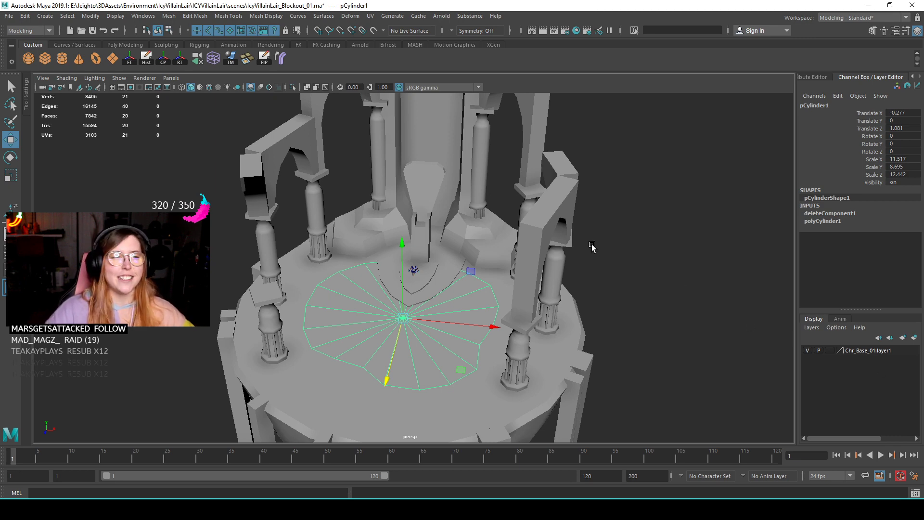
# - Try to lower the flat round disc in front of the throne slightly
pyautogui.scroll(-3, 592, 247)
pyautogui.keyDown('alt'); pyautogui.moveTo(479, 302); pyautogui.dragTo(388, 165); pyautogui.keyUp('alt')
pyautogui.scroll(4, 452, 275)
pyautogui.hotkey('ctrl', 'z')
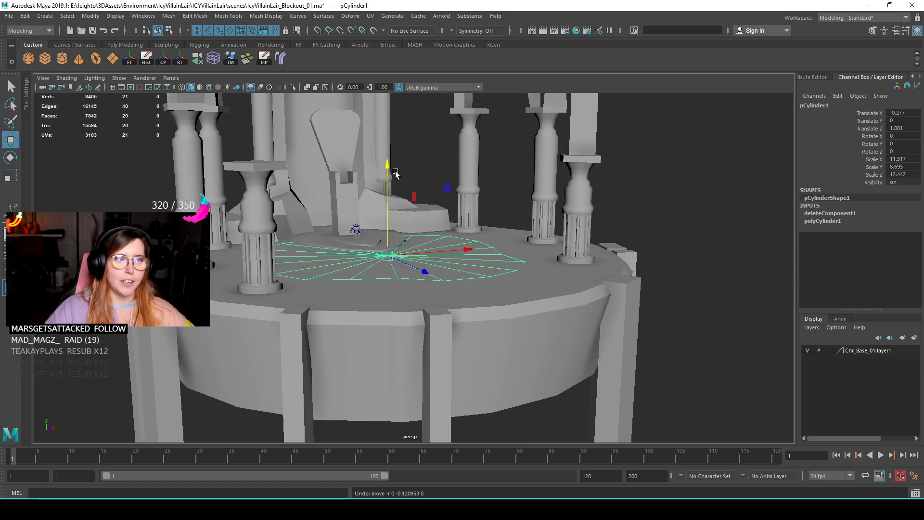
# - Check the lair's composition around the throne and save the blockout scene
pyautogui.scroll(-5, 504, 232)
pyautogui.keyDown('alt'); pyautogui.moveTo(501, 229); pyautogui.dragTo(487, 268, button='middle'); pyautogui.keyUp('alt')
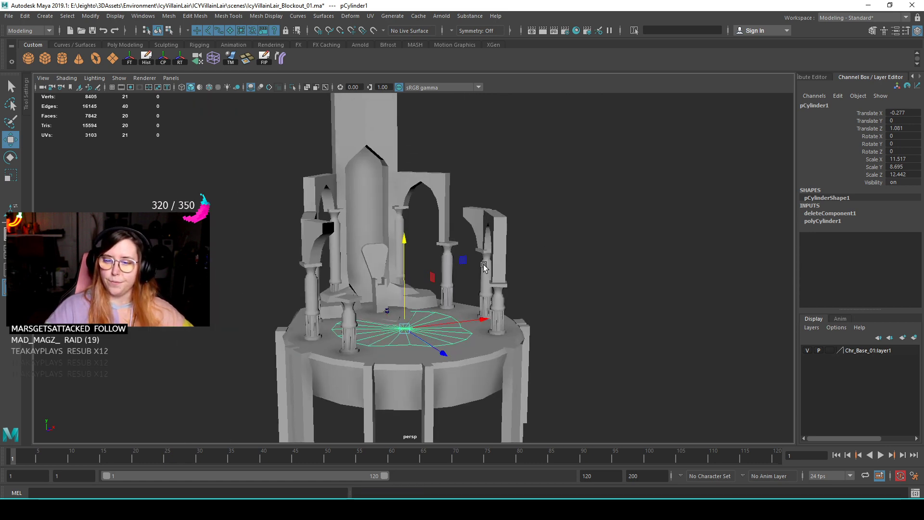
pyautogui.scroll(2, 554, 284)
pyautogui.keyDown('alt'); pyautogui.moveTo(581, 288); pyautogui.dragTo(503, 279); pyautogui.keyUp('alt')
pyautogui.scroll(-2, 420, 266)
pyautogui.keyDown('alt'); pyautogui.moveTo(433, 275); pyautogui.dragTo(474, 264, button='middle'); pyautogui.keyUp('alt')
pyautogui.keyDown('alt'); pyautogui.moveTo(473, 263); pyautogui.dragTo(524, 264); pyautogui.keyUp('alt')
pyautogui.keyDown('alt'); pyautogui.moveTo(524, 204); pyautogui.dragTo(502, 223, button='middle'); pyautogui.keyUp('alt')
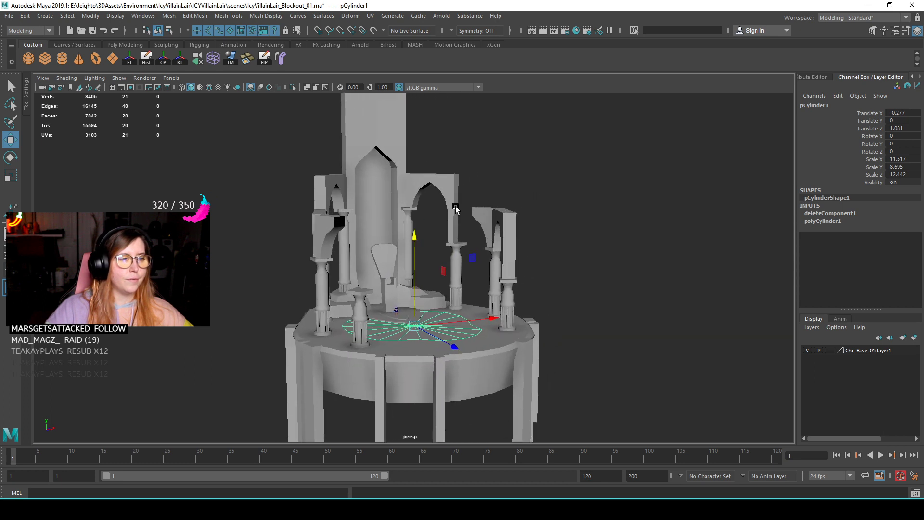
pyautogui.keyDown('alt'); pyautogui.moveTo(457, 201); pyautogui.dragTo(437, 241, button='middle'); pyautogui.keyUp('alt')
pyautogui.scroll(3, 471, 263)
pyautogui.hotkey('ctrl', 's')
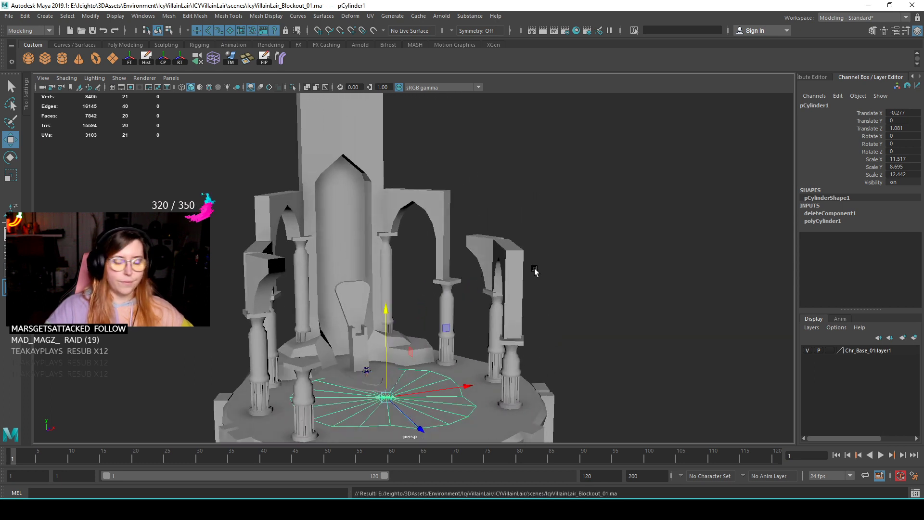
# - Create a polygon cube and raise it to 14.14 in Y beside the throne
pyautogui.keyDown('alt'); pyautogui.moveTo(530, 281); pyautogui.dragTo(481, 267); pyautogui.keyUp('alt')
pyautogui.click(45, 59)
pyautogui.keyDown('alt'); pyautogui.moveTo(373, 238); pyautogui.dragTo(400, 292); pyautogui.keyUp('alt')
pyautogui.keyDown('alt'); pyautogui.moveTo(402, 171); pyautogui.dragTo(407, 214, button='right'); pyautogui.keyUp('alt')
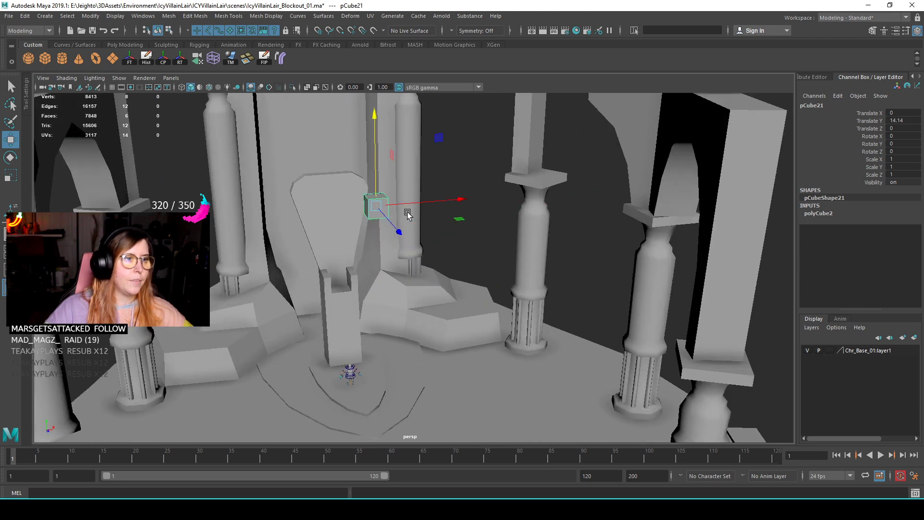
# - Stretch the cube along Z into a long bar with a scale of about 5.9
pyautogui.keyDown('alt'); pyautogui.moveTo(356, 192); pyautogui.dragTo(367, 236, button='middle'); pyautogui.keyUp('alt')
pyautogui.keyDown('alt'); pyautogui.moveTo(367, 237); pyautogui.dragTo(417, 267, button='right'); pyautogui.keyUp('alt')
pyautogui.moveTo(382, 261); pyautogui.dragTo(468, 350)
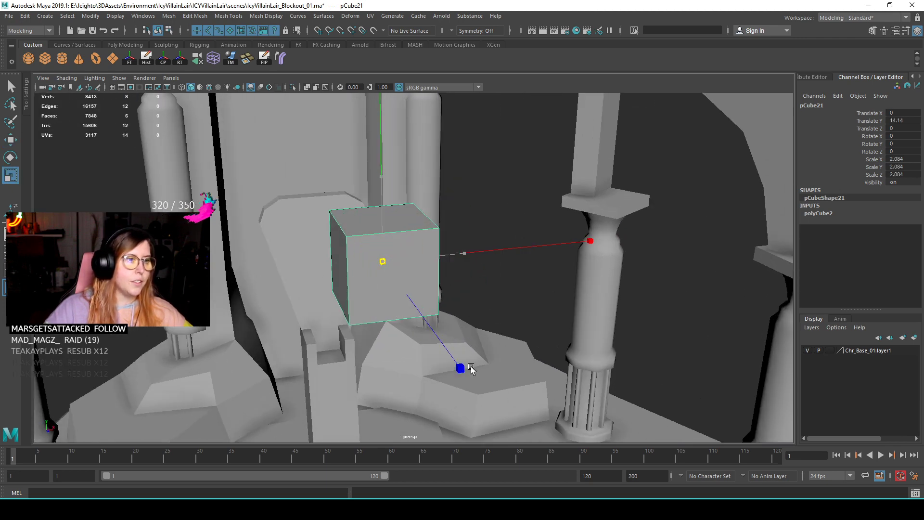
pyautogui.keyDown('alt'); pyautogui.moveTo(468, 353); pyautogui.dragTo(404, 304, button='right'); pyautogui.keyUp('alt')
pyautogui.hotkey('ctrl', 'z')
pyautogui.keyDown('alt'); pyautogui.moveTo(404, 304); pyautogui.dragTo(449, 311); pyautogui.keyUp('alt')
pyautogui.moveTo(511, 326); pyautogui.dragTo(788, 440)
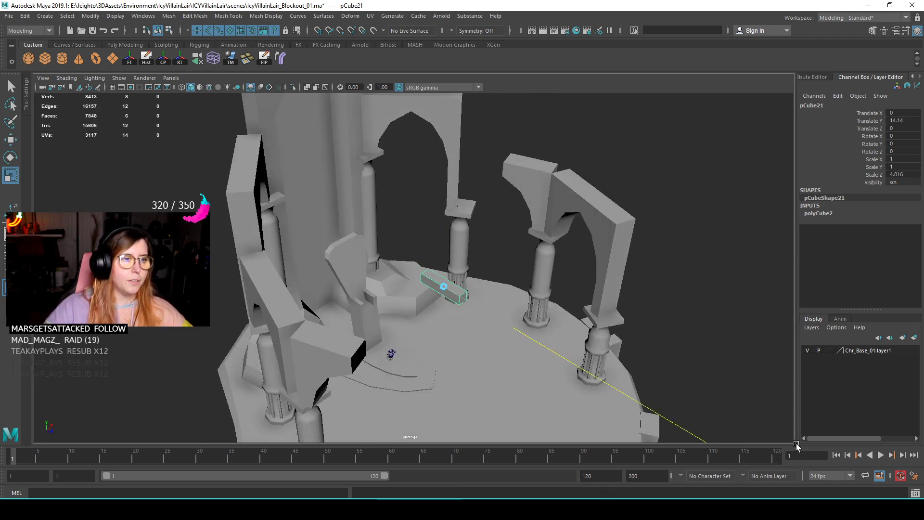
# - Isolate the long bar and cut it crosswise at five places, dividing it into six sections
pyautogui.press('f')
pyautogui.keyDown('alt'); pyautogui.moveTo(466, 314); pyautogui.dragTo(407, 220); pyautogui.keyUp('alt')
pyautogui.hotkey('ctrl', '1')
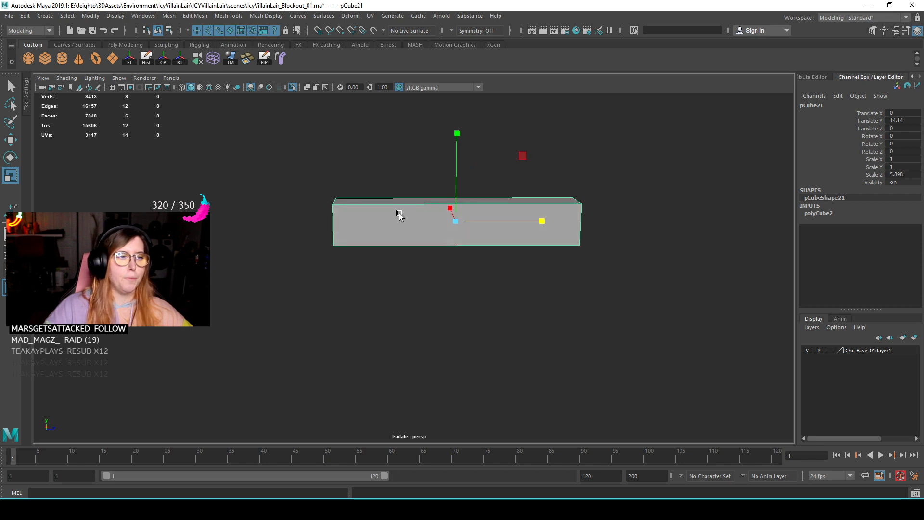
pyautogui.keyDown('shift'); pyautogui.moveTo(441, 220); pyautogui.dragTo(367, 210, button='right'); pyautogui.keyUp('shift')
pyautogui.click(373, 207)
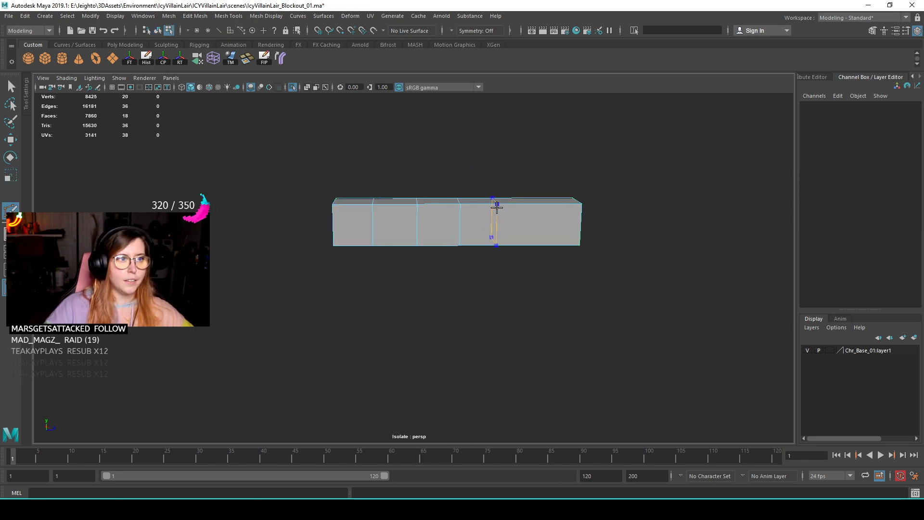
pyautogui.click(534, 204)
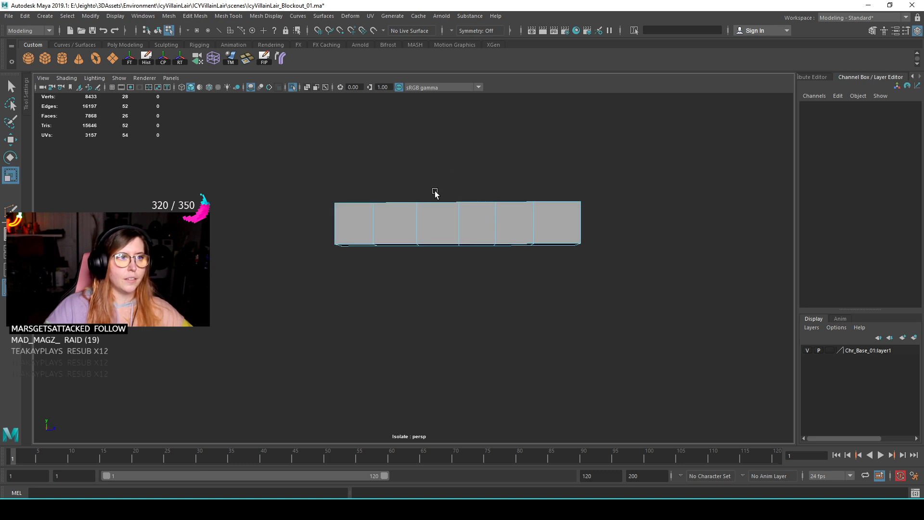
# - Extrude the bar's six bottom faces downward about 3 units with Keep Faces Together off, and taper them into separate spikes
pyautogui.keyDown('alt'); pyautogui.moveTo(443, 177); pyautogui.dragTo(436, 144); pyautogui.keyUp('alt')
pyautogui.click(366, 251)
pyautogui.keyDown('shift'); pyautogui.doubleClick(554, 251); pyautogui.keyUp('shift')
pyautogui.keyDown('shift'); pyautogui.moveTo(483, 214); pyautogui.dragTo(406, 290, button='right'); pyautogui.keyUp('shift')
pyautogui.moveTo(385, 317); pyautogui.dragTo(283, 357)
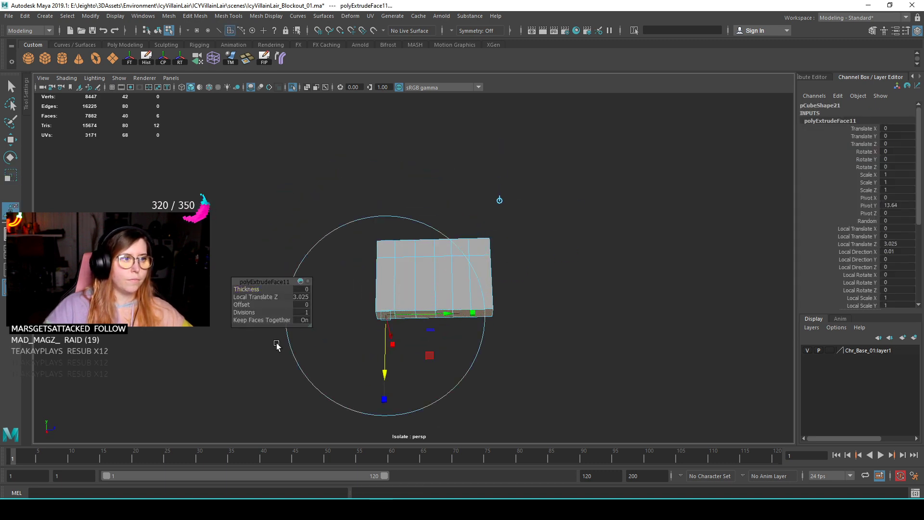
pyautogui.moveTo(469, 313); pyautogui.dragTo(433, 316)
pyautogui.keyDown('alt'); pyautogui.moveTo(439, 343); pyautogui.dragTo(436, 306); pyautogui.keyUp('alt')
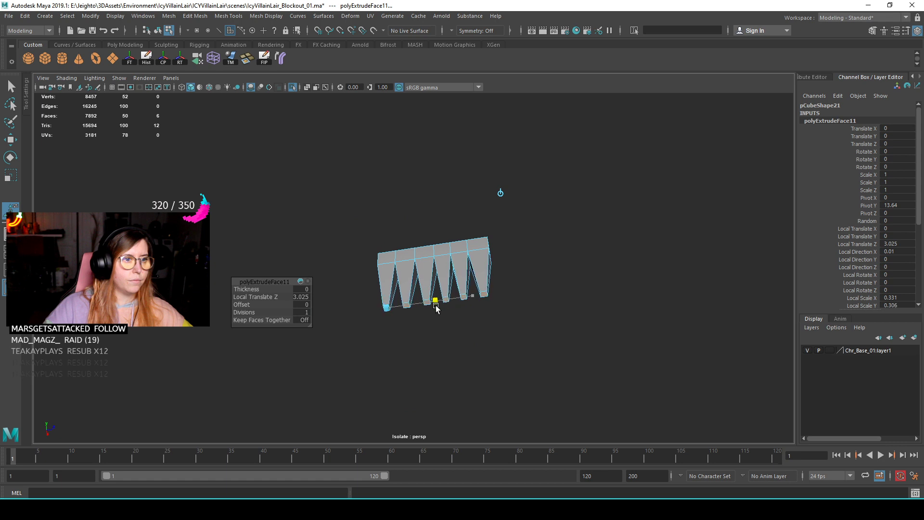
pyautogui.keyDown('alt'); pyautogui.moveTo(457, 266); pyautogui.dragTo(484, 311); pyautogui.keyUp('alt')
pyautogui.keyDown('alt'); pyautogui.moveTo(483, 310); pyautogui.dragTo(441, 283, button='middle'); pyautogui.keyUp('alt')
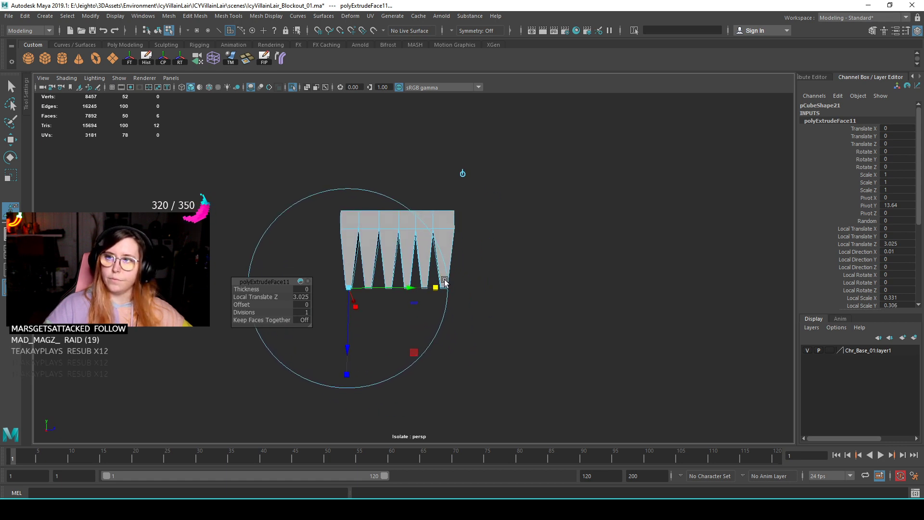
# - Move the spike tips vertically to different heights so the icicles have uneven lengths, and return to object mode
pyautogui.press('r')
pyautogui.press('w')
pyautogui.moveTo(474, 309); pyautogui.dragTo(393, 302)
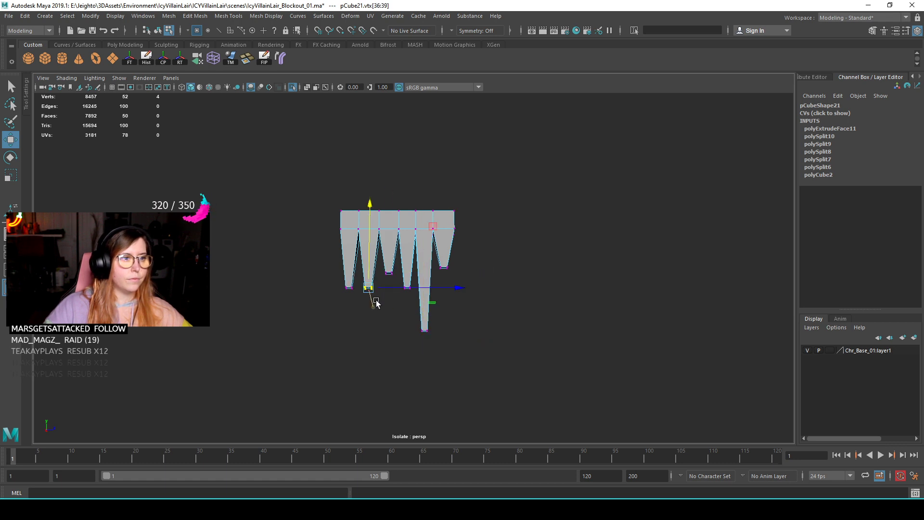
pyautogui.press('F8')
pyautogui.click(470, 231)
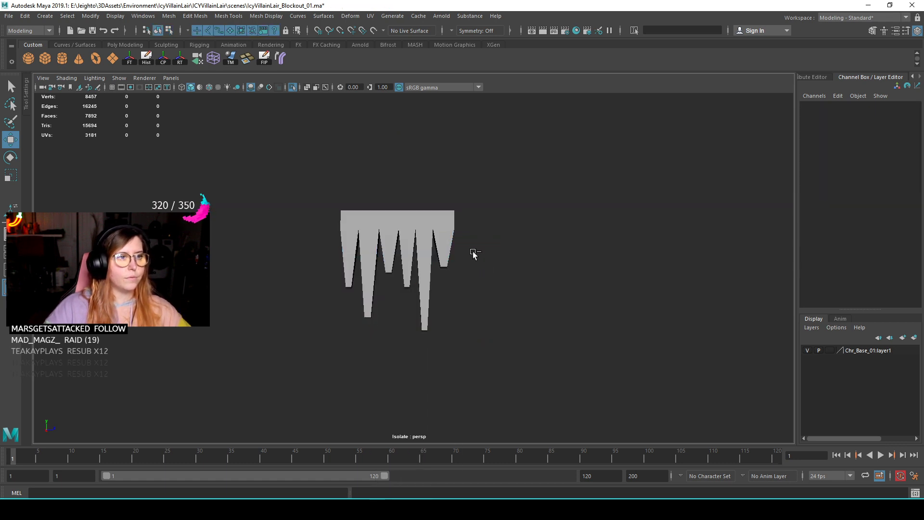
# - Bring back the full scene and rotate the icicle cluster about 47 degrees around Y
pyautogui.hotkey('ctrl', '1')
pyautogui.scroll(-5, 429, 249)
pyautogui.keyDown('alt'); pyautogui.moveTo(472, 284); pyautogui.dragTo(468, 324); pyautogui.keyUp('alt')
pyautogui.click(416, 254)
pyautogui.press('e')
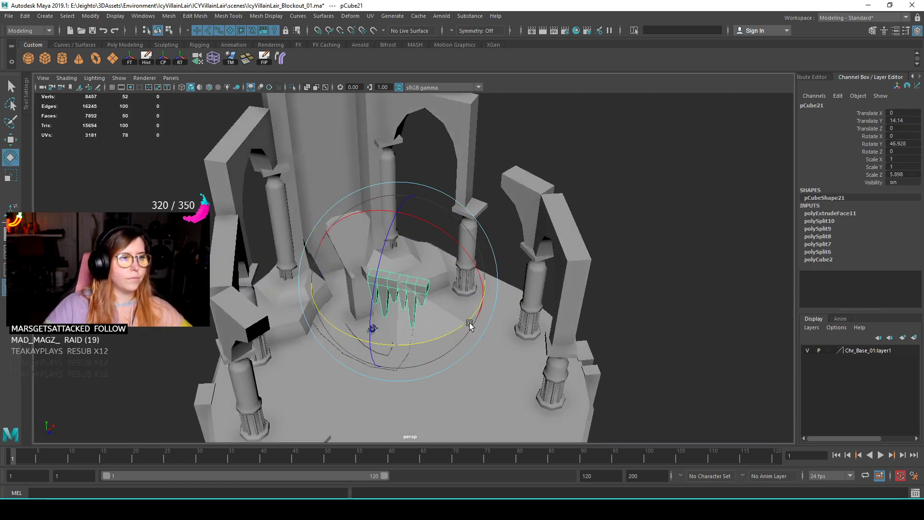
# - Move the icicle cluster up to the intact arch beside the throne and align its Y rotation to about 37.6 degrees
pyautogui.press('w')
pyautogui.moveTo(406, 300); pyautogui.dragTo(494, 179)
pyautogui.press('e')
pyautogui.moveTo(457, 214); pyautogui.dragTo(463, 304)
pyautogui.keyDown('alt'); pyautogui.moveTo(464, 303); pyautogui.dragTo(463, 206, button='middle'); pyautogui.keyUp('alt')
pyautogui.keyDown('alt'); pyautogui.moveTo(464, 206); pyautogui.dragTo(412, 169, button='right'); pyautogui.keyUp('alt')
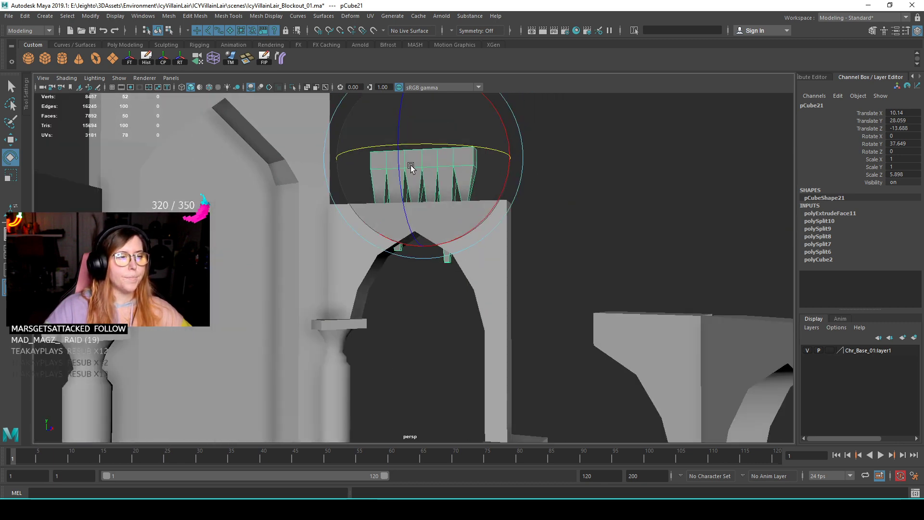
pyautogui.keyDown('alt'); pyautogui.moveTo(413, 169); pyautogui.dragTo(422, 185, button='middle'); pyautogui.keyUp('alt')
# - Lower the icicle cluster into the arch to about 23.6 in Y and scale it down to about 0.86
pyautogui.press('w')
pyautogui.moveTo(429, 130); pyautogui.dragTo(439, 206)
pyautogui.press('r')
pyautogui.moveTo(434, 255)
pyautogui.mouseDown()
pyautogui.moveTo(386, 255)
pyautogui.moveTo(420, 257)
pyautogui.mouseUp()
pyautogui.keyDown('alt'); pyautogui.moveTo(429, 243); pyautogui.dragTo(467, 276); pyautogui.keyUp('alt')
pyautogui.keyDown('alt'); pyautogui.moveTo(467, 276); pyautogui.dragTo(459, 291, button='right'); pyautogui.keyUp('alt')
pyautogui.keyDown('alt'); pyautogui.moveTo(459, 291); pyautogui.dragTo(431, 288); pyautogui.keyUp('alt')
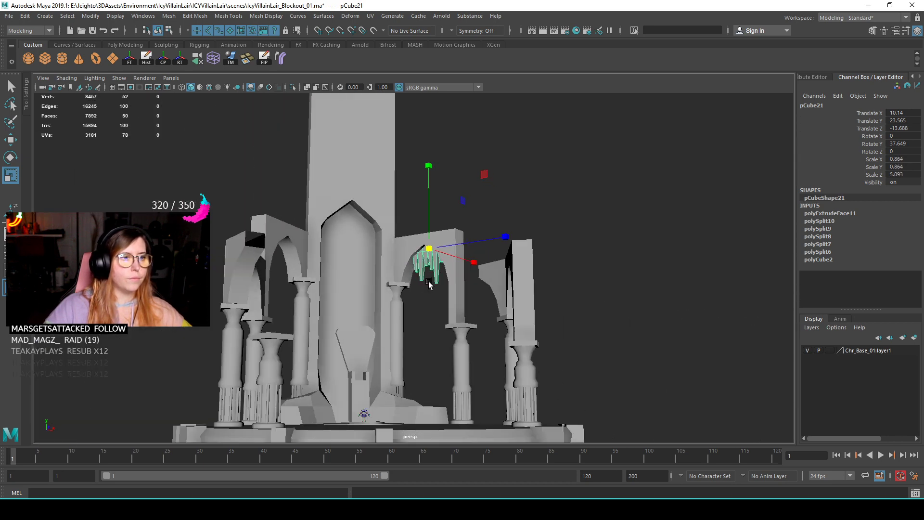
# - Lengthen the hanging icicles by scaling the cluster to about 1.13 in Y
pyautogui.keyDown('alt'); pyautogui.moveTo(431, 289); pyautogui.dragTo(450, 246, button='middle'); pyautogui.keyUp('alt')
pyautogui.keyDown('alt'); pyautogui.moveTo(450, 246); pyautogui.dragTo(449, 260); pyautogui.keyUp('alt')
pyautogui.press('w')
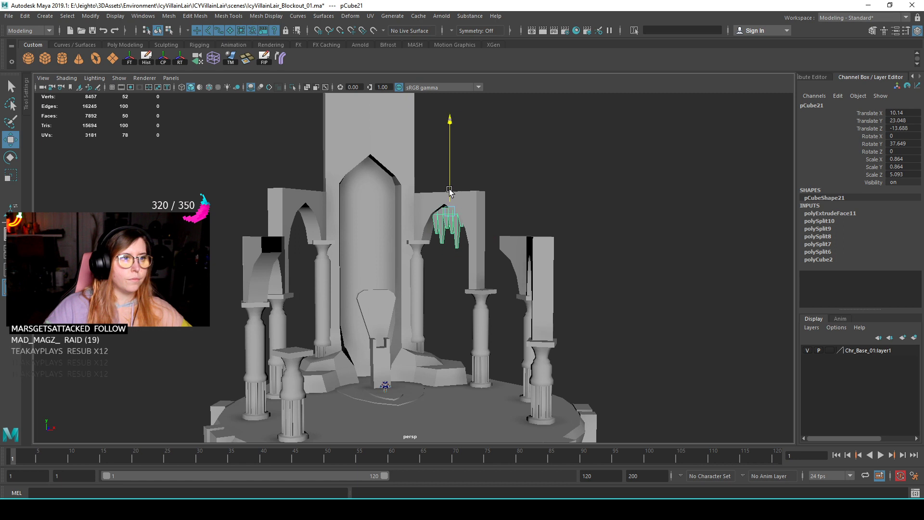
pyautogui.press('r')
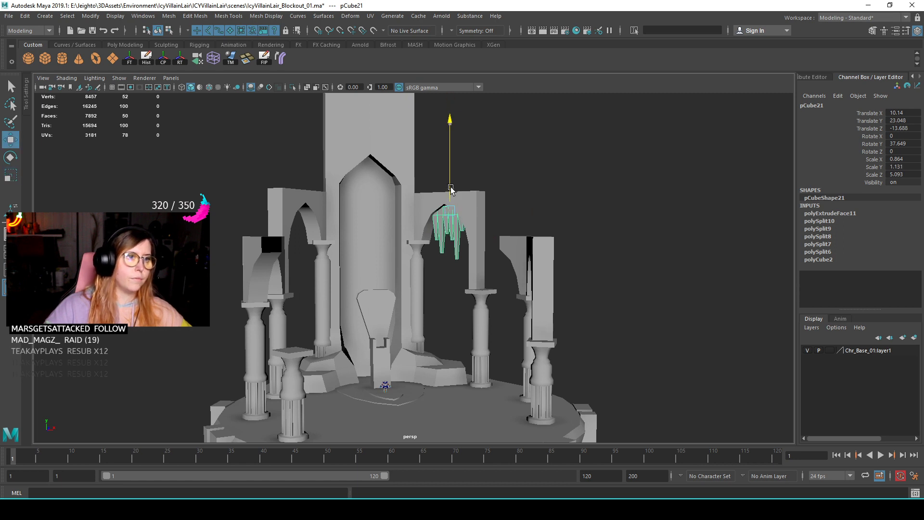
pyautogui.keyDown('alt'); pyautogui.moveTo(481, 269); pyautogui.dragTo(489, 288, button='right'); pyautogui.keyUp('alt')
pyautogui.keyDown('alt'); pyautogui.moveTo(489, 288); pyautogui.dragTo(496, 290); pyautogui.keyUp('alt')
pyautogui.keyDown('alt'); pyautogui.moveTo(495, 291); pyautogui.dragTo(495, 248, button='middle'); pyautogui.keyUp('alt')
pyautogui.click(519, 246)
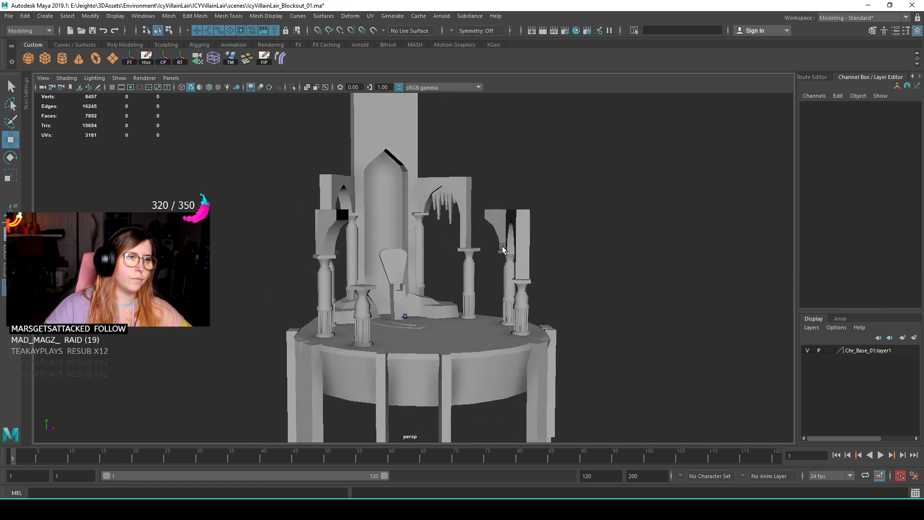
# - Examine the lair from several angles, comparing the throne, arches, icicles and round platform
pyautogui.keyDown('alt'); pyautogui.moveTo(433, 226); pyautogui.dragTo(449, 231, button='right'); pyautogui.keyUp('alt')
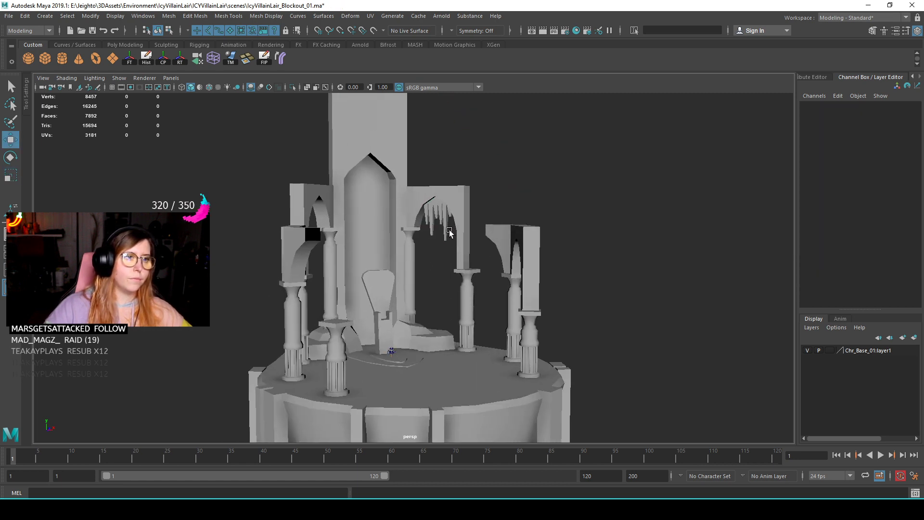
pyautogui.keyDown('alt'); pyautogui.moveTo(449, 232); pyautogui.dragTo(401, 296); pyautogui.keyUp('alt')
pyautogui.keyDown('alt'); pyautogui.moveTo(372, 356); pyautogui.dragTo(426, 247, button='middle'); pyautogui.keyUp('alt')
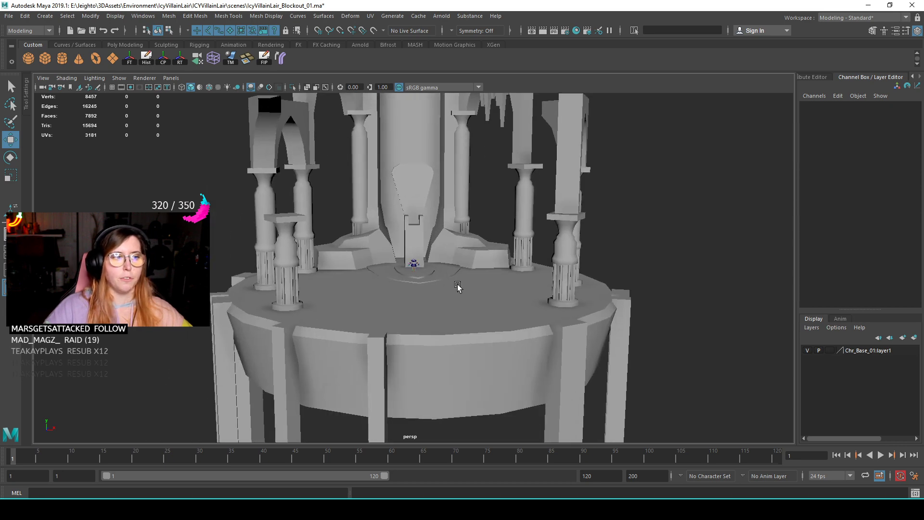
pyautogui.keyDown('alt'); pyautogui.moveTo(443, 276); pyautogui.dragTo(514, 308, button='right'); pyautogui.keyUp('alt')
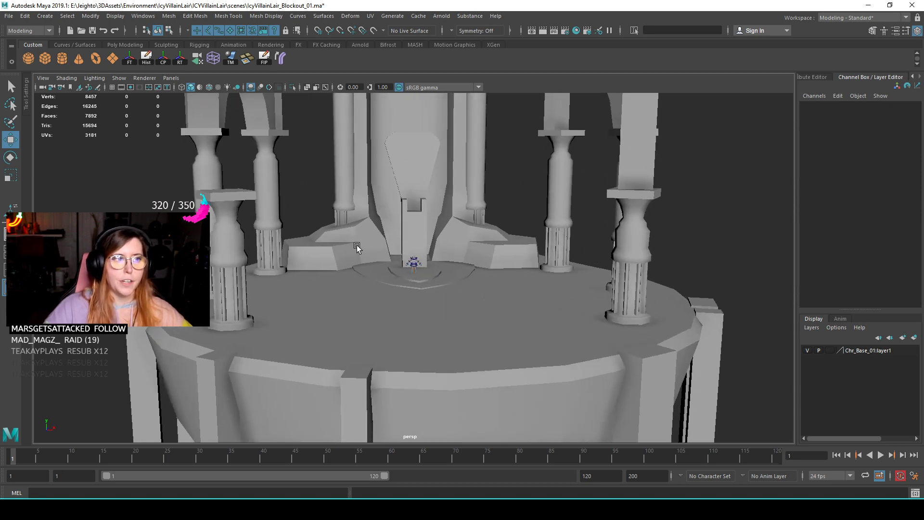
pyautogui.scroll(-5, 462, 202)
pyautogui.keyDown('alt'); pyautogui.moveTo(464, 200); pyautogui.dragTo(475, 262); pyautogui.keyUp('alt')
pyautogui.scroll(3, 441, 273)
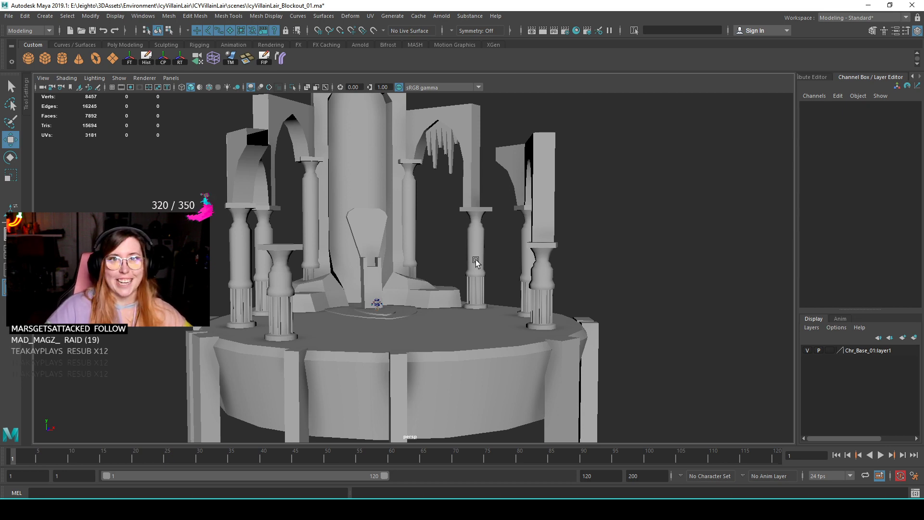
pyautogui.scroll(5, 357, 255)
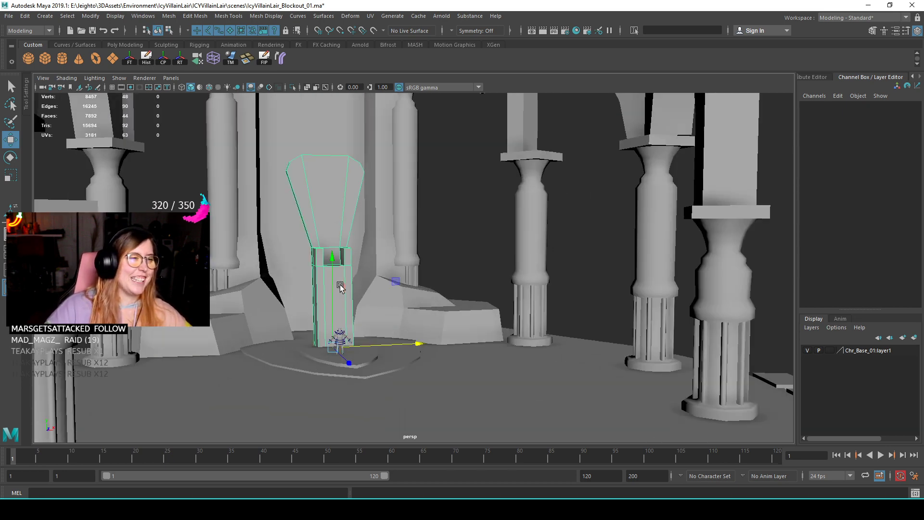
pyautogui.scroll(-5, 340, 284)
pyautogui.keyDown('alt'); pyautogui.moveTo(435, 254); pyautogui.dragTo(457, 205); pyautogui.keyUp('alt')
pyautogui.moveTo(458, 203); pyautogui.dragTo(412, 203, button='right')
# - Raise the vertices of the throne's back and seat to lengthen its lower column
pyautogui.moveTo(294, 180); pyautogui.dragTo(430, 292)
pyautogui.keyDown('alt'); pyautogui.moveTo(377, 223); pyautogui.dragTo(393, 256, button='middle'); pyautogui.keyUp('alt')
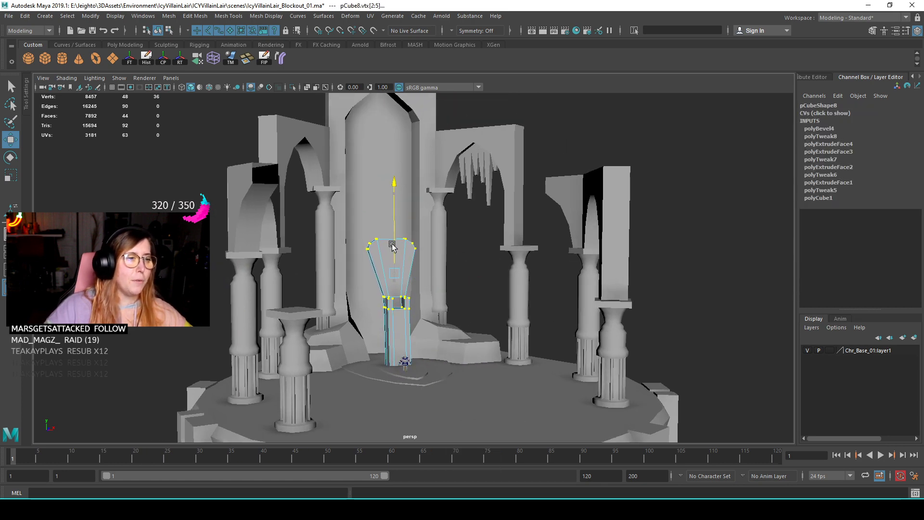
pyautogui.moveTo(392, 247); pyautogui.dragTo(392, 226)
pyautogui.keyDown('alt'); pyautogui.moveTo(396, 289); pyautogui.dragTo(379, 236, button='middle'); pyautogui.keyUp('alt')
pyautogui.scroll(2, 379, 237)
pyautogui.moveTo(345, 291); pyautogui.dragTo(428, 339)
pyautogui.press('r')
pyautogui.keyDown('alt'); pyautogui.moveTo(477, 318); pyautogui.dragTo(424, 341); pyautogui.keyUp('alt')
pyautogui.keyDown('alt'); pyautogui.moveTo(389, 335); pyautogui.dragTo(409, 282, button='middle'); pyautogui.keyUp('alt')
pyautogui.scroll(2, 410, 245)
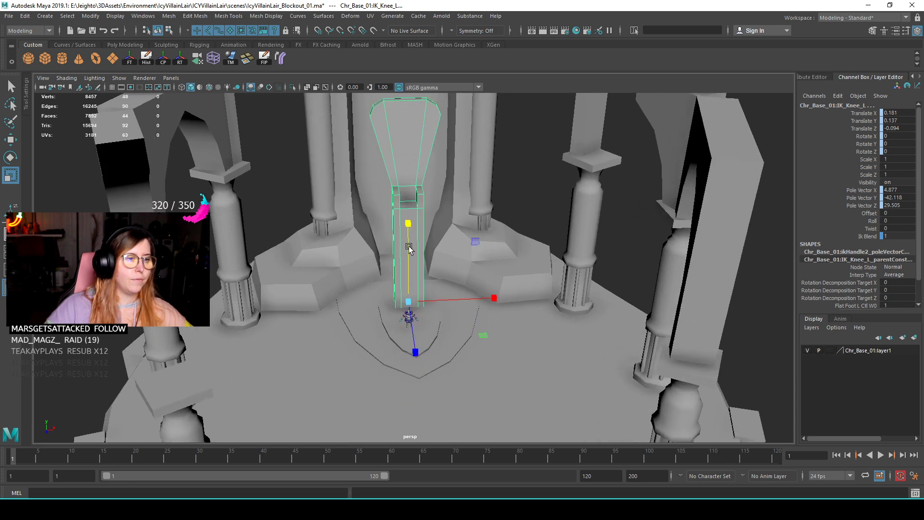
pyautogui.click(405, 288)
pyautogui.keyDown('alt'); pyautogui.moveTo(393, 304); pyautogui.dragTo(406, 265); pyautogui.keyUp('alt')
# - Adjust the viewport's object-type display filter to keep the character rig out of selections
pyautogui.click(120, 78)
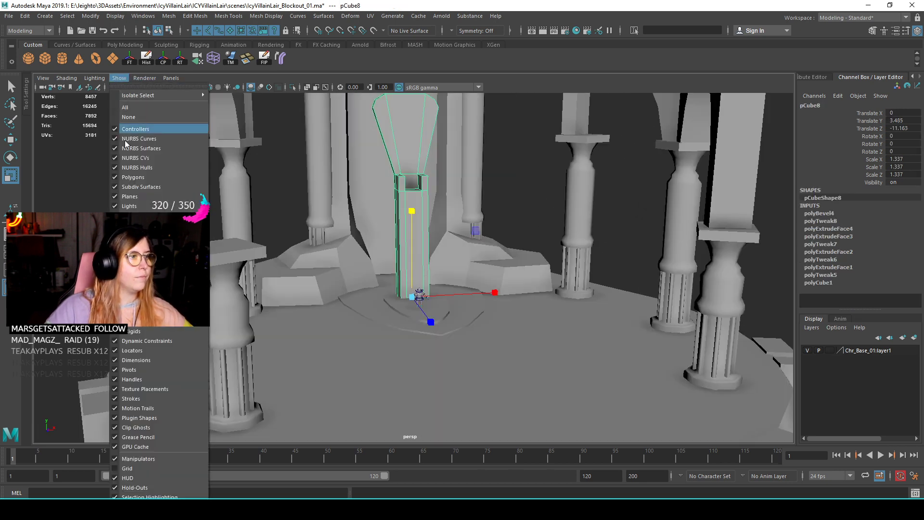
pyautogui.click(139, 235)
pyautogui.click(120, 80)
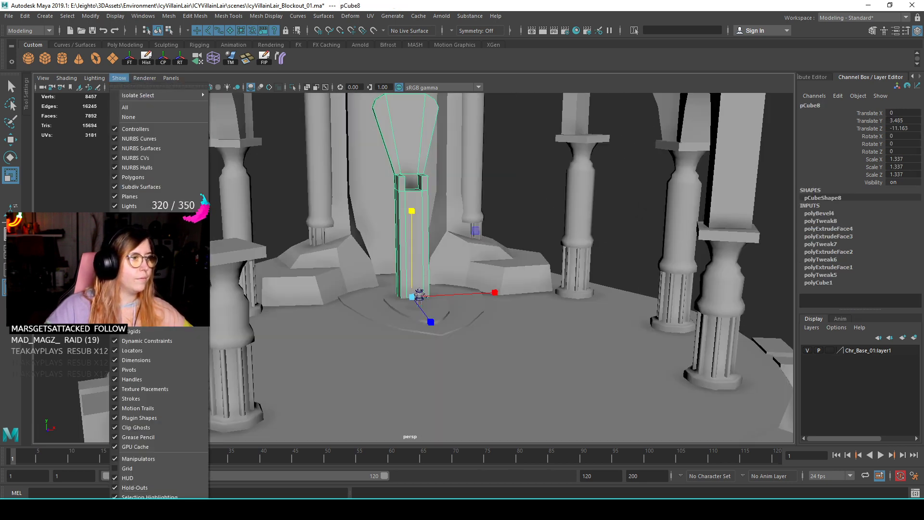
pyautogui.click(289, 251)
# - Select the throne's bottom vertices and widen the base along X into a flared shape
pyautogui.keyDown('alt'); pyautogui.moveTo(289, 252); pyautogui.dragTo(286, 260); pyautogui.keyUp('alt')
pyautogui.moveTo(408, 190); pyautogui.dragTo(368, 192, button='right')
pyautogui.moveTo(361, 251); pyautogui.dragTo(467, 321)
pyautogui.keyDown('alt'); pyautogui.moveTo(470, 315); pyautogui.dragTo(603, 304); pyautogui.keyUp('alt')
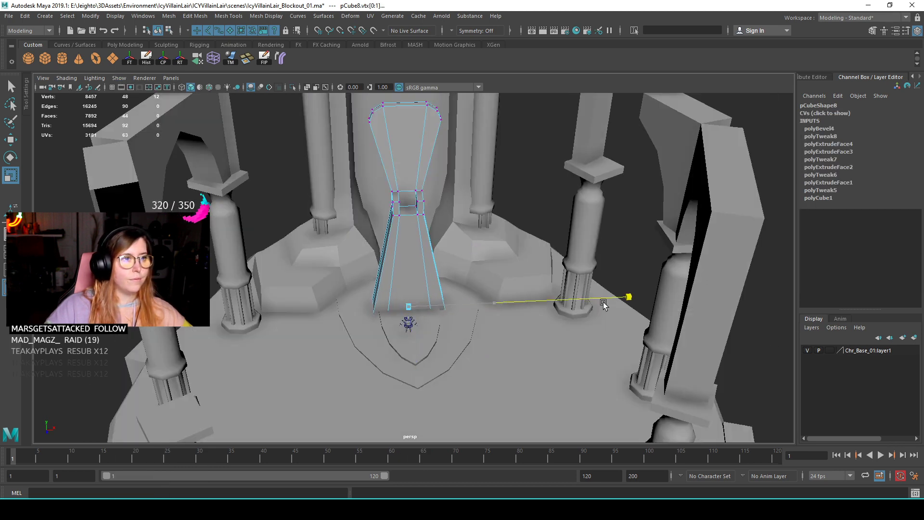
# - Deepen the throne's flared base along Z and check its shape from above and the side
pyautogui.scroll(-3, 525, 304)
pyautogui.keyDown('alt'); pyautogui.moveTo(432, 282); pyautogui.dragTo(395, 318); pyautogui.keyUp('alt')
pyautogui.moveTo(466, 356); pyautogui.dragTo(551, 387, button='middle')
pyautogui.keyDown('alt'); pyautogui.moveTo(440, 288); pyautogui.dragTo(409, 335); pyautogui.keyUp('alt')
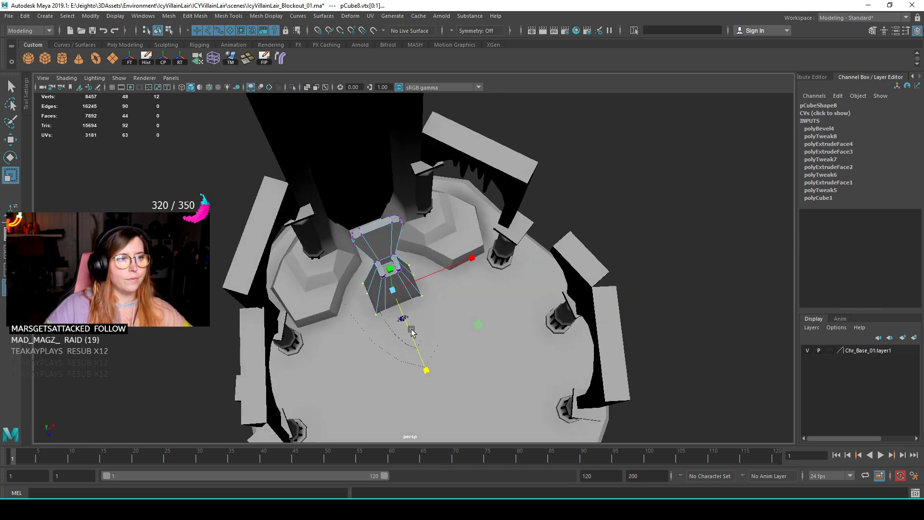
pyautogui.moveTo(482, 255); pyautogui.dragTo(433, 270, button='middle')
pyautogui.moveTo(449, 266); pyautogui.dragTo(447, 268)
pyautogui.keyDown('alt'); pyautogui.moveTo(446, 284); pyautogui.dragTo(386, 226); pyautogui.keyUp('alt')
pyautogui.moveTo(379, 212); pyautogui.dragTo(429, 181, button='right')
pyautogui.click(588, 273)
pyautogui.keyDown('alt'); pyautogui.moveTo(588, 273); pyautogui.dragTo(500, 264, button='right'); pyautogui.keyUp('alt')
pyautogui.keyDown('alt'); pyautogui.moveTo(501, 264); pyautogui.dragTo(536, 267); pyautogui.keyUp('alt')
# - Delete the icicle cluster's construction history and save the scene
pyautogui.click(438, 163)
pyautogui.keyDown('alt'); pyautogui.moveTo(596, 236); pyautogui.dragTo(534, 275); pyautogui.keyUp('alt')
pyautogui.click(146, 60)
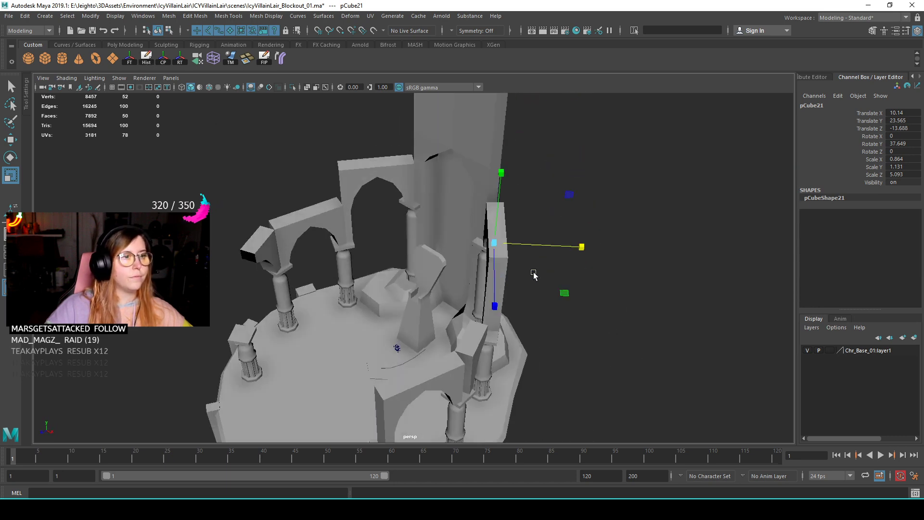
pyautogui.hotkey('ctrl', 's')
# - Duplicate the icicle cluster and move the copy to the opposite arches, at about -15.6 in X and -4.2 in Z
pyautogui.scroll(-5, 466, 278)
pyautogui.keyDown('alt'); pyautogui.moveTo(466, 278); pyautogui.dragTo(466, 260, button='middle'); pyautogui.keyUp('alt')
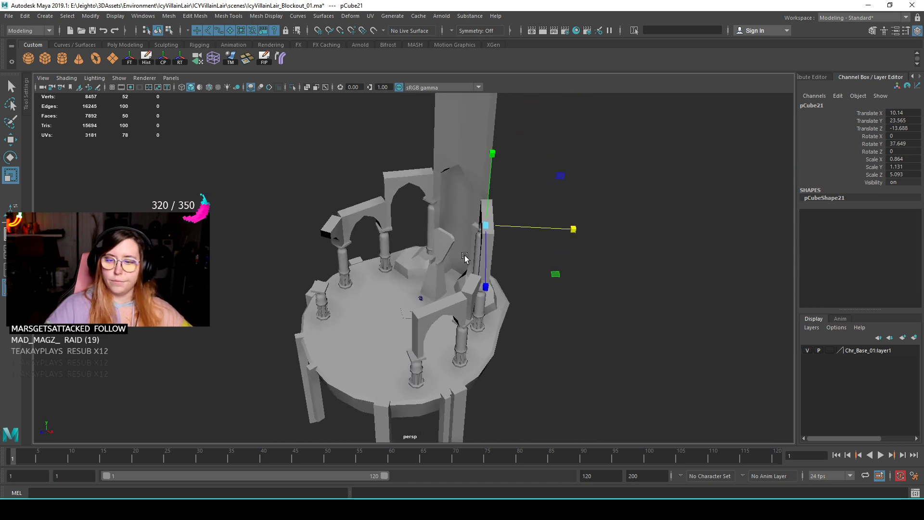
pyautogui.keyDown('alt'); pyautogui.moveTo(466, 260); pyautogui.dragTo(530, 281); pyautogui.keyUp('alt')
pyautogui.hotkey('ctrl', 'd')
pyautogui.moveTo(543, 312); pyautogui.dragTo(405, 297)
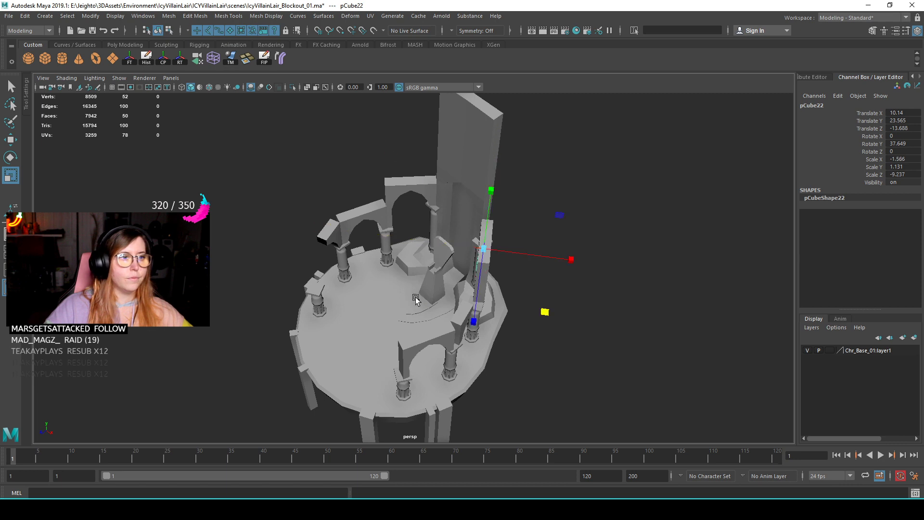
pyautogui.press('w')
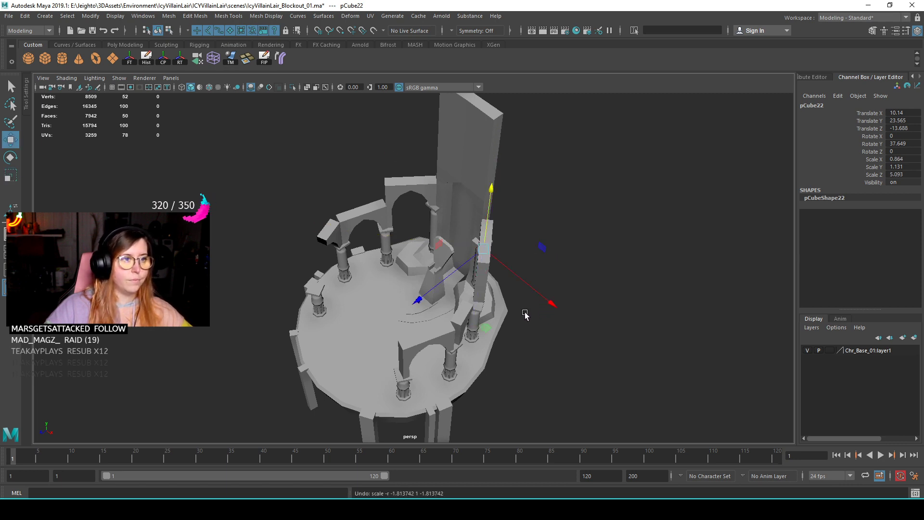
pyautogui.moveTo(482, 321); pyautogui.dragTo(345, 271)
pyautogui.keyDown('alt'); pyautogui.moveTo(345, 271); pyautogui.dragTo(381, 307, button='middle'); pyautogui.keyUp('alt')
pyautogui.keyDown('alt'); pyautogui.moveTo(381, 307); pyautogui.dragTo(419, 285, button='right'); pyautogui.keyUp('alt')
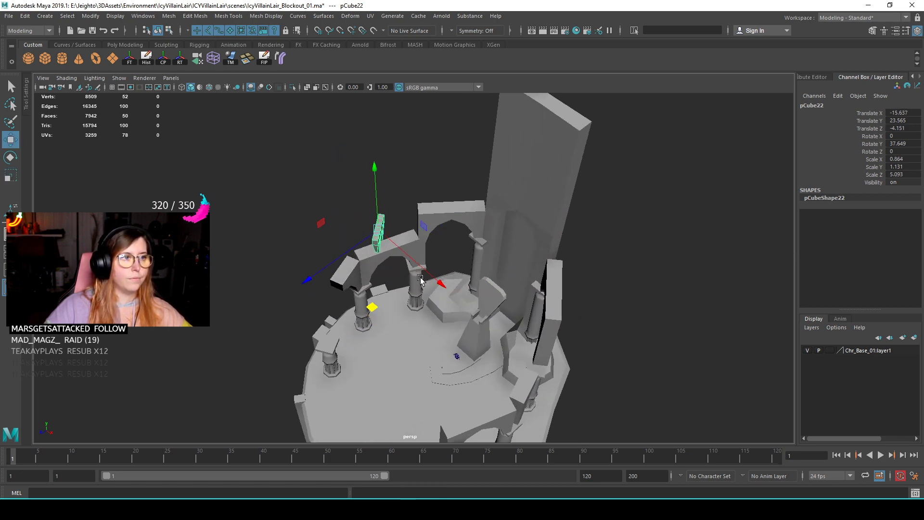
# - Rotate the duplicated icicles in line with the opposite arch and fit them inside its opening
pyautogui.press('e')
pyautogui.moveTo(415, 293); pyautogui.dragTo(383, 310)
pyautogui.press('w')
pyautogui.keyDown('alt'); pyautogui.moveTo(383, 310); pyautogui.dragTo(415, 281); pyautogui.keyUp('alt')
pyautogui.moveTo(384, 138); pyautogui.dragTo(501, 212)
pyautogui.click(558, 157)
# - Stretch the inner flat disc in front of the throne along Z to a scale of about 5.3
pyautogui.keyDown('alt'); pyautogui.moveTo(515, 245); pyautogui.dragTo(465, 266, button='middle'); pyautogui.keyUp('alt')
pyautogui.keyDown('alt'); pyautogui.moveTo(464, 267); pyautogui.dragTo(427, 278); pyautogui.keyUp('alt')
pyautogui.click(429, 223)
pyautogui.keyDown('alt'); pyautogui.moveTo(429, 223); pyautogui.dragTo(438, 246); pyautogui.keyUp('alt')
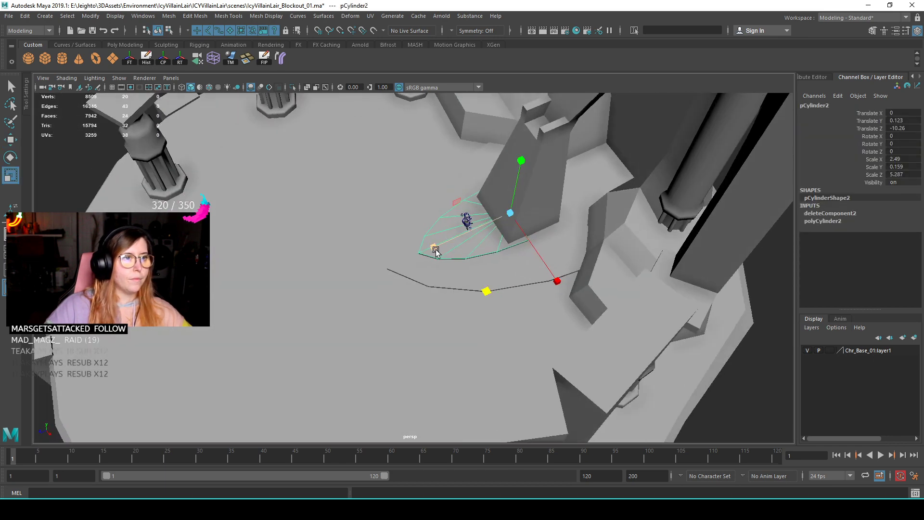
pyautogui.keyDown('alt'); pyautogui.moveTo(439, 248); pyautogui.dragTo(311, 303, button='right'); pyautogui.keyUp('alt')
pyautogui.keyDown('alt'); pyautogui.moveTo(312, 303); pyautogui.dragTo(352, 322); pyautogui.keyUp('alt')
# - Review the whole lair from a distance and examine the round platform with its surrounding arches
pyautogui.click(349, 326)
pyautogui.keyDown('alt'); pyautogui.moveTo(348, 328); pyautogui.dragTo(386, 297, button='right'); pyautogui.keyUp('alt')
pyautogui.keyDown('alt'); pyautogui.moveTo(385, 297); pyautogui.dragTo(542, 258); pyautogui.keyUp('alt')
pyautogui.click(564, 225)
pyautogui.keyDown('alt'); pyautogui.moveTo(562, 225); pyautogui.dragTo(372, 183, button='right'); pyautogui.keyUp('alt')
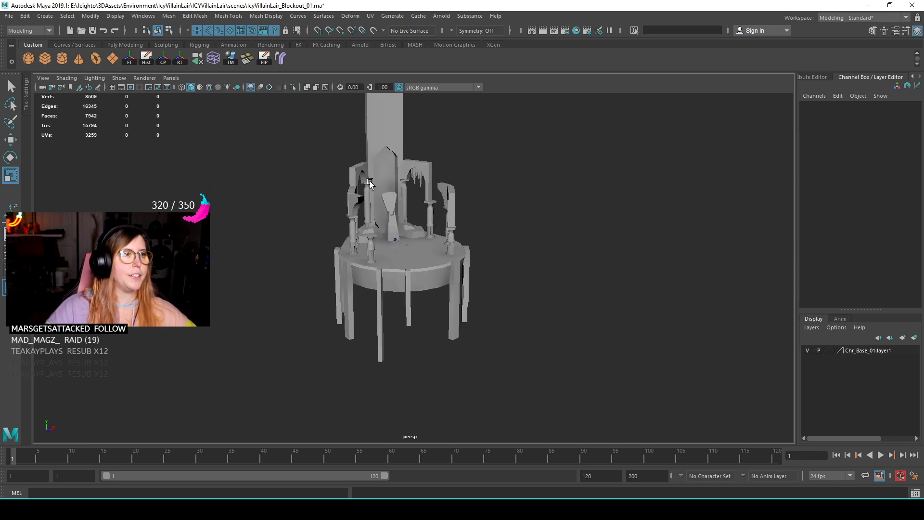
pyautogui.keyDown('alt'); pyautogui.moveTo(371, 183); pyautogui.dragTo(373, 221, button='middle'); pyautogui.keyUp('alt')
pyautogui.keyDown('alt'); pyautogui.moveTo(373, 221); pyautogui.dragTo(466, 294, button='right'); pyautogui.keyUp('alt')
pyautogui.click(465, 295)
pyautogui.keyDown('alt'); pyautogui.moveTo(466, 294); pyautogui.dragTo(450, 258); pyautogui.keyUp('alt')
pyautogui.press('w')
pyautogui.scroll(3, 490, 312)
pyautogui.keyDown('alt'); pyautogui.moveTo(495, 322); pyautogui.dragTo(493, 279, button='middle'); pyautogui.keyUp('alt')
pyautogui.scroll(1, 492, 278)
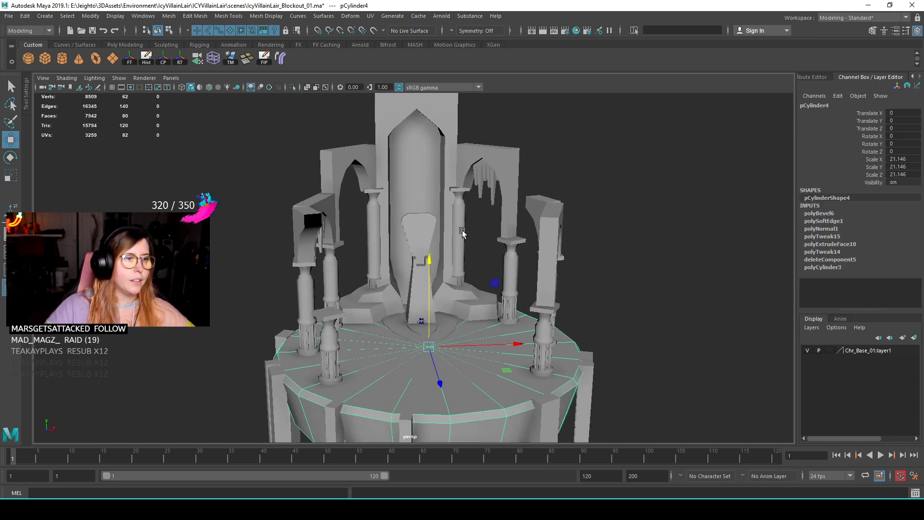
pyautogui.click(460, 234)
pyautogui.keyDown('shift'); pyautogui.click(380, 243); pyautogui.keyUp('shift')
pyautogui.keyDown('alt'); pyautogui.moveTo(380, 243); pyautogui.dragTo(491, 274); pyautogui.keyUp('alt')
pyautogui.keyDown('shift'); pyautogui.click(490, 269); pyautogui.keyUp('shift')
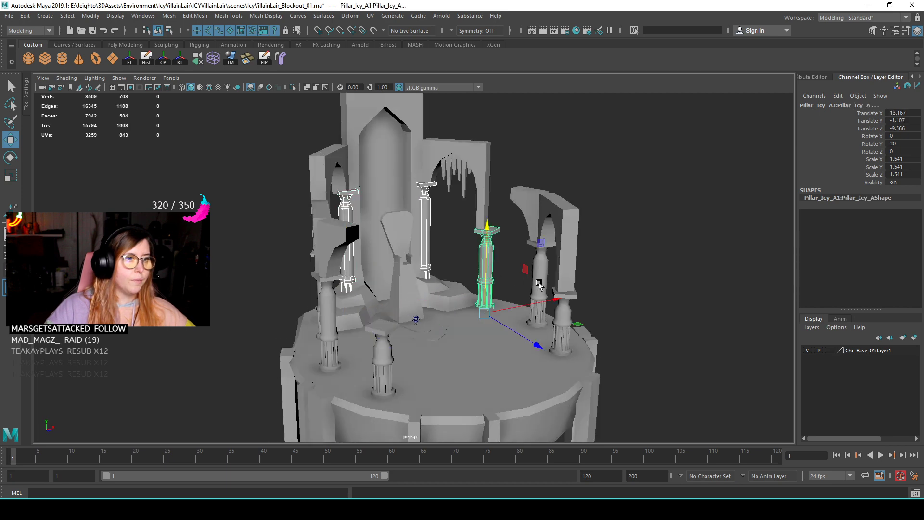
pyautogui.keyDown('shift'); pyautogui.click(541, 285); pyautogui.keyUp('shift')
pyautogui.keyDown('shift'); pyautogui.click(562, 314); pyautogui.keyUp('shift')
pyautogui.keyDown('shift'); pyautogui.click(383, 355); pyautogui.keyUp('shift')
pyautogui.keyDown('shift'); pyautogui.click(325, 310); pyautogui.keyUp('shift')
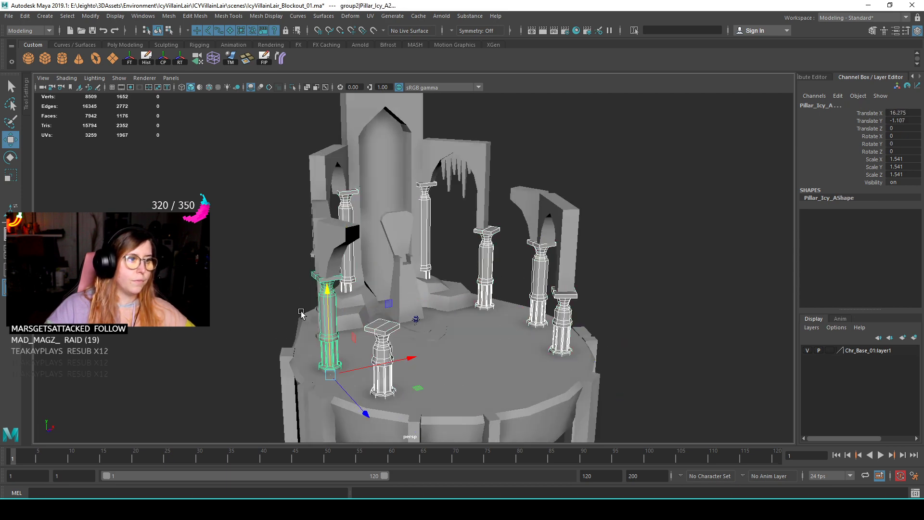
pyautogui.keyDown('alt'); pyautogui.moveTo(325, 310); pyautogui.dragTo(414, 325); pyautogui.keyUp('alt')
pyautogui.click(618, 259)
# - Assign a new Lambert material to all lair pieces and clean up their construction history and pivots
pyautogui.scroll(-2, 442, 339)
pyautogui.scroll(-4, 442, 339)
pyautogui.moveTo(268, 149); pyautogui.dragTo(585, 346)
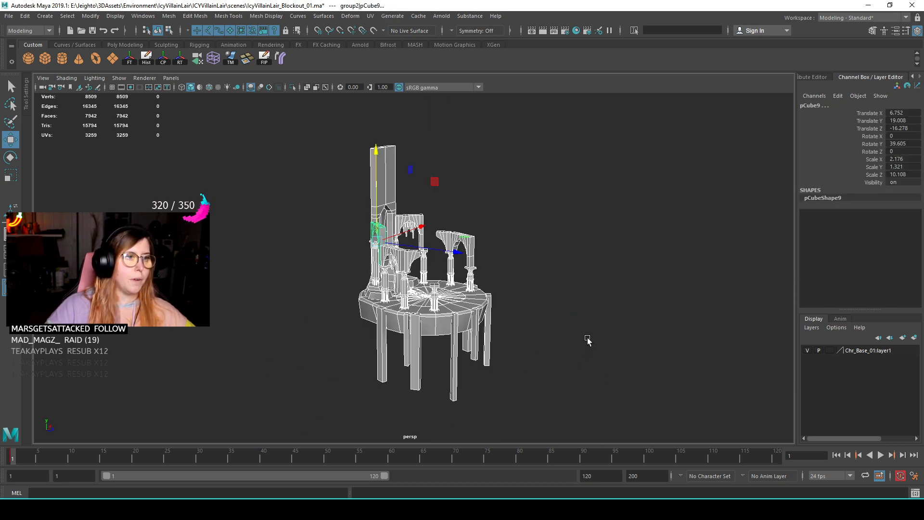
pyautogui.moveTo(500, 158); pyautogui.dragTo(517, 415, button='right')
pyautogui.moveTo(581, 414); pyautogui.dragTo(578, 426, button='right')
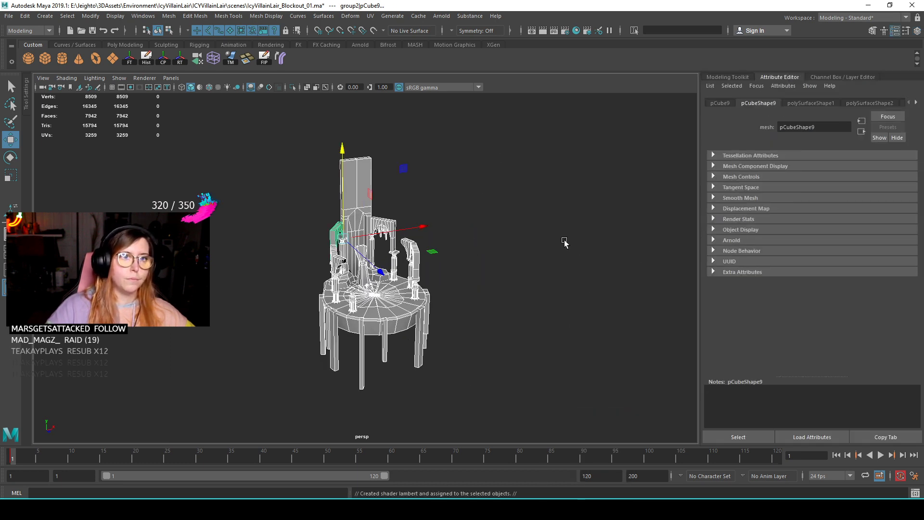
pyautogui.click(162, 59)
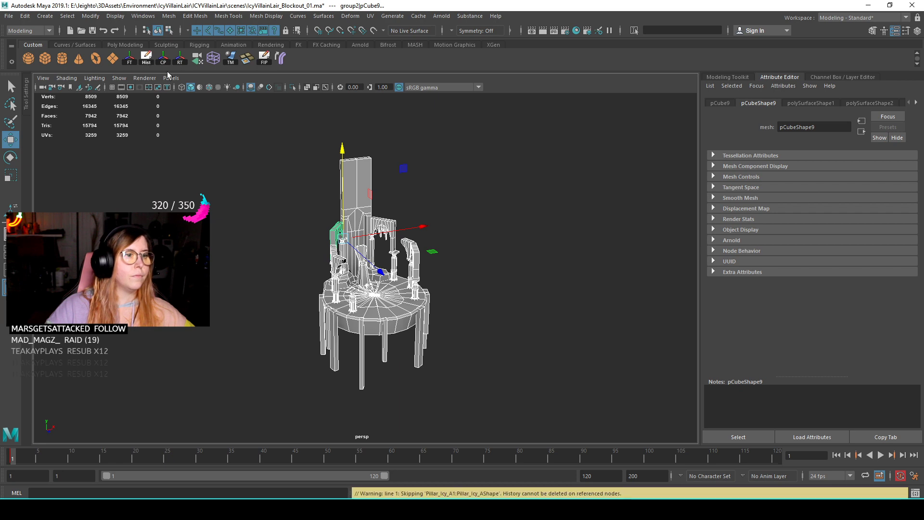
# - Rename the lair's new Lambert material as IcyBlue
pyautogui.scroll(5, 497, 295)
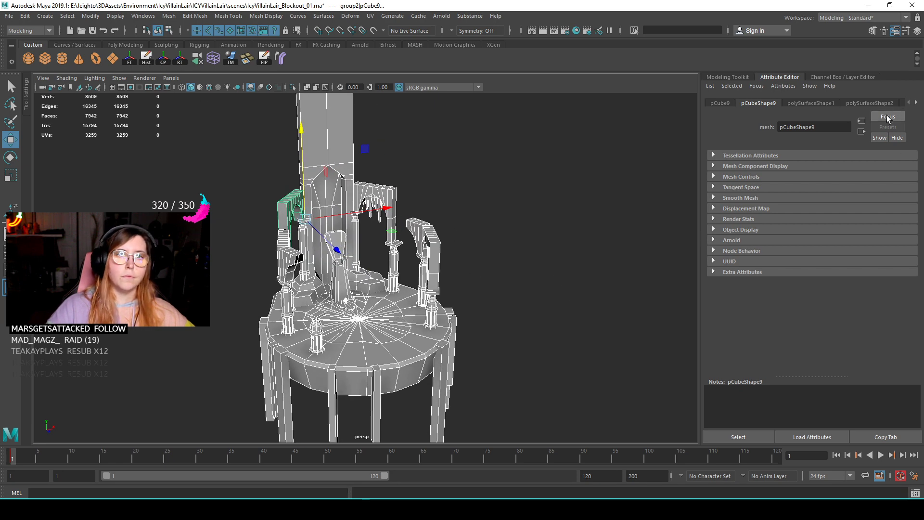
pyautogui.click(916, 103)
pyautogui.click(873, 104)
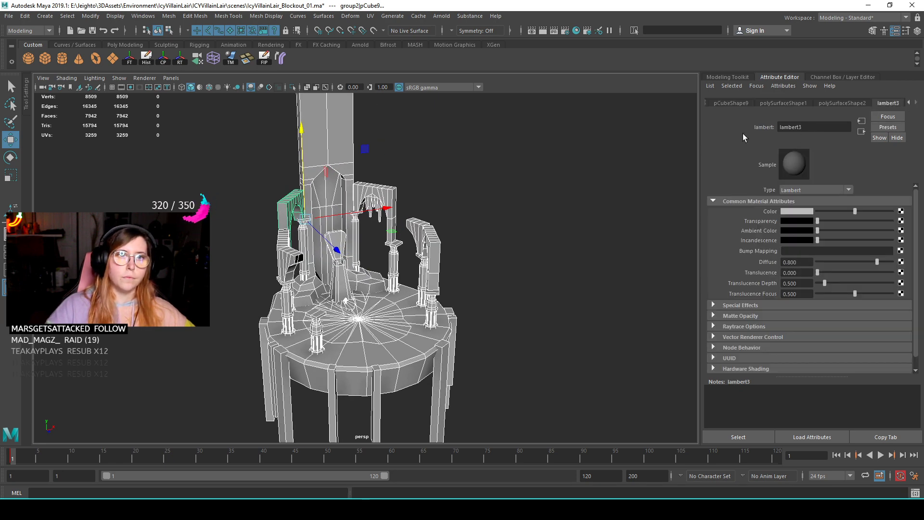
pyautogui.write('IcyBle')
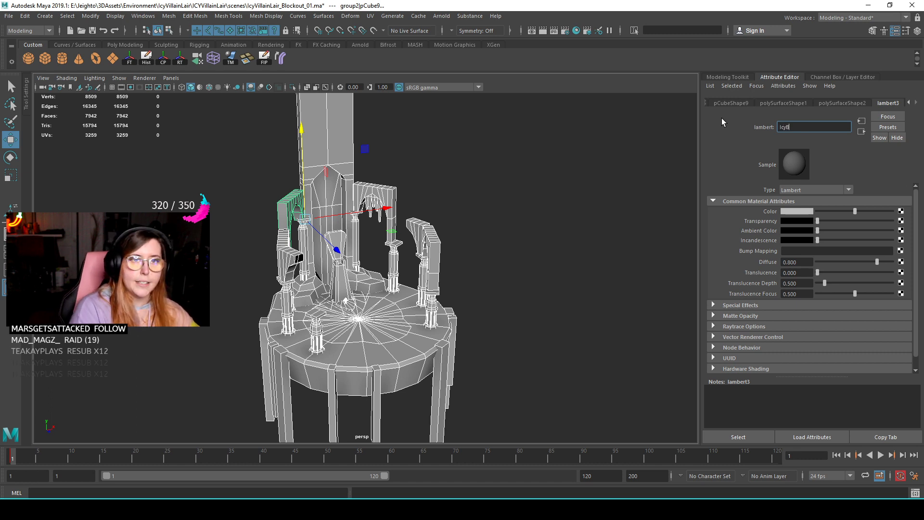
pyautogui.press('Return')
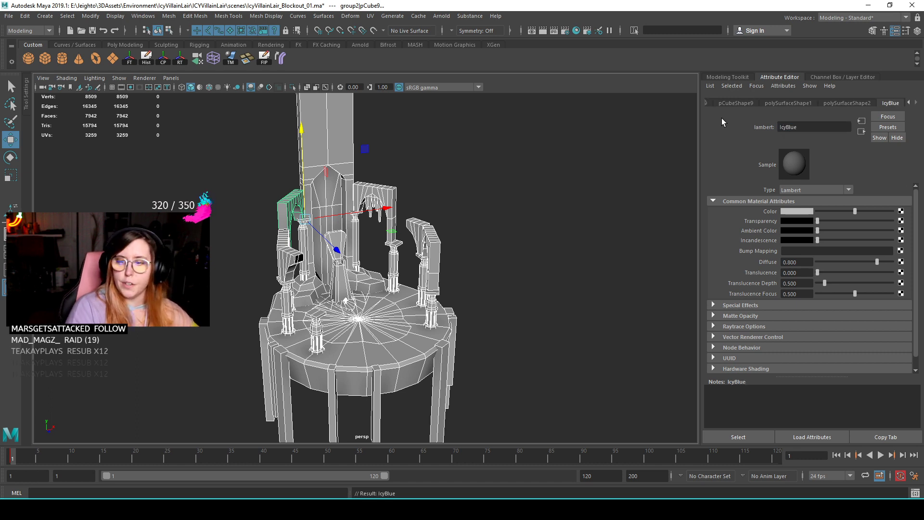
# - Set the IcyBlue material's color to a bright pale cyan using HSV mixing
pyautogui.click(790, 213)
pyautogui.moveTo(770, 237)
pyautogui.mouseDown()
pyautogui.moveTo(749, 238)
pyautogui.moveTo(782, 243)
pyautogui.mouseUp()
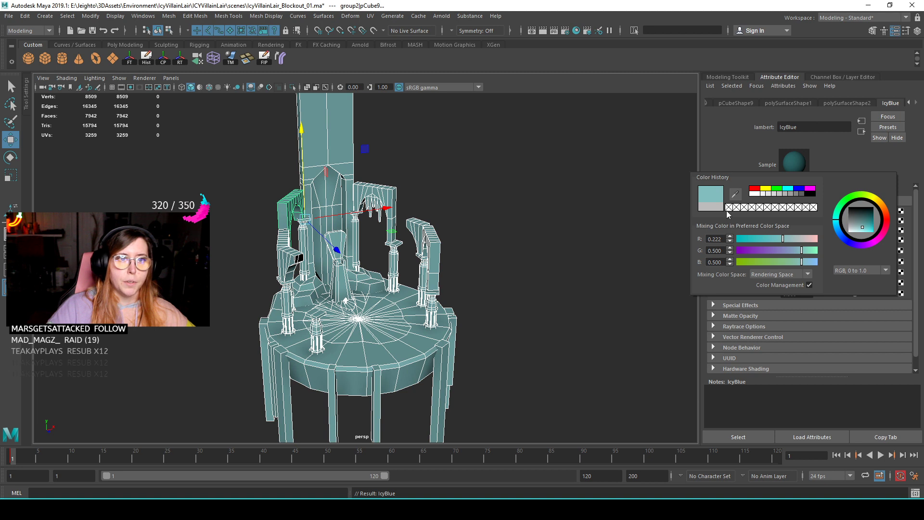
pyautogui.click(856, 269)
pyautogui.click(847, 290)
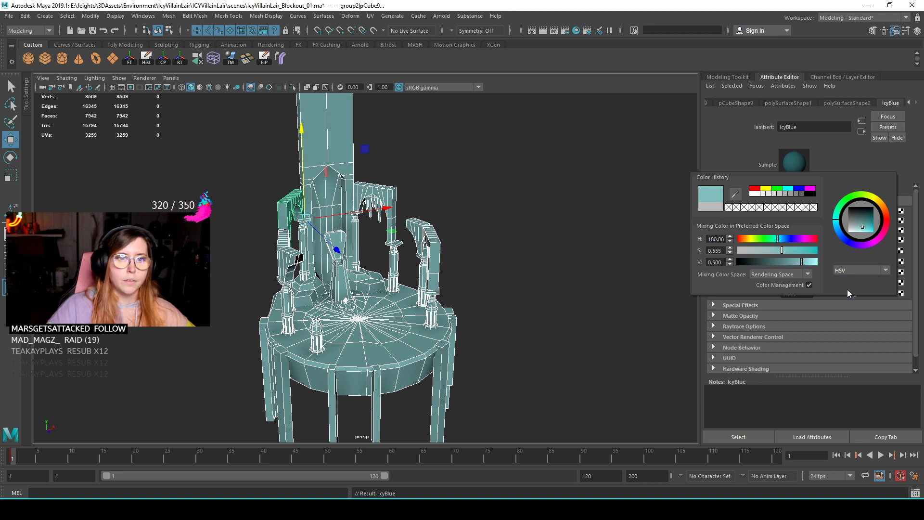
pyautogui.moveTo(782, 251); pyautogui.dragTo(815, 266)
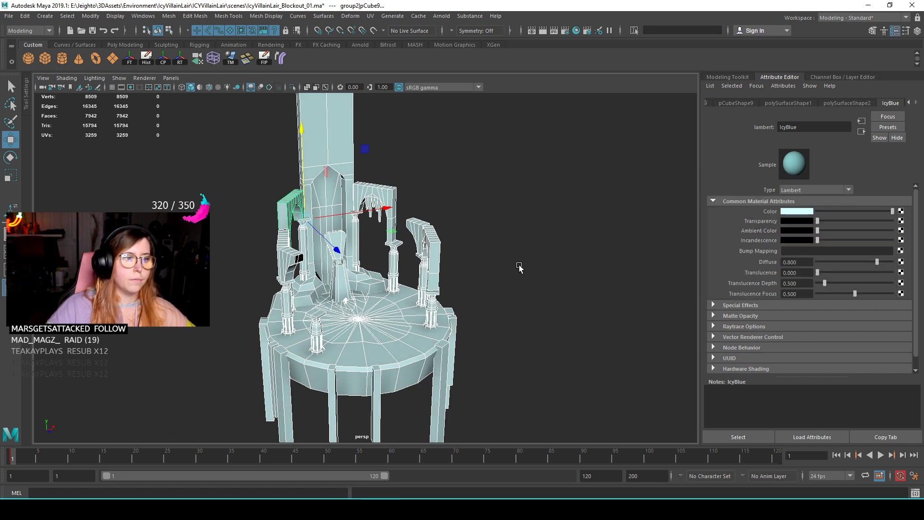
pyautogui.click(520, 265)
pyautogui.keyDown('alt'); pyautogui.moveTo(530, 336); pyautogui.dragTo(473, 372); pyautogui.keyUp('alt')
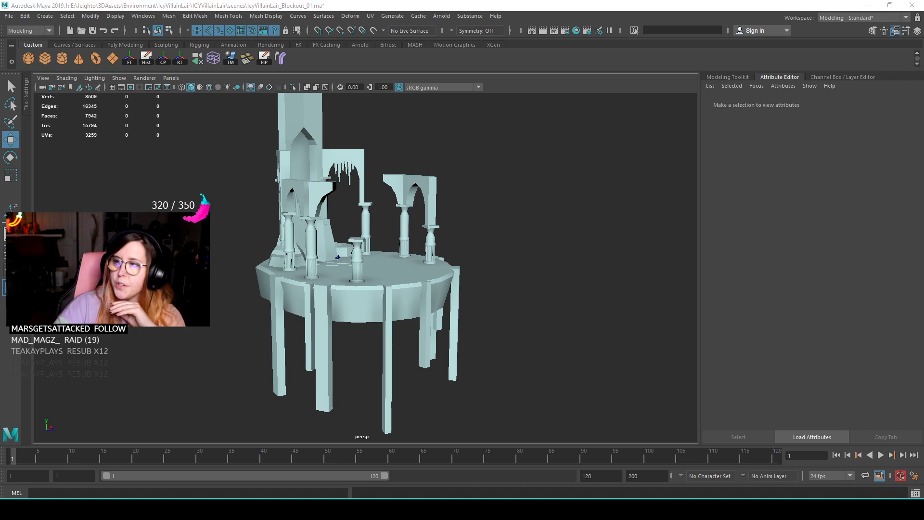
# - Examine the frozen waterfall and ice castle reference photos for ice colors and block details
pyautogui.moveTo(923, 168); pyautogui.dragTo(470, 139, button='right')
pyautogui.scroll(8, 609, 275)
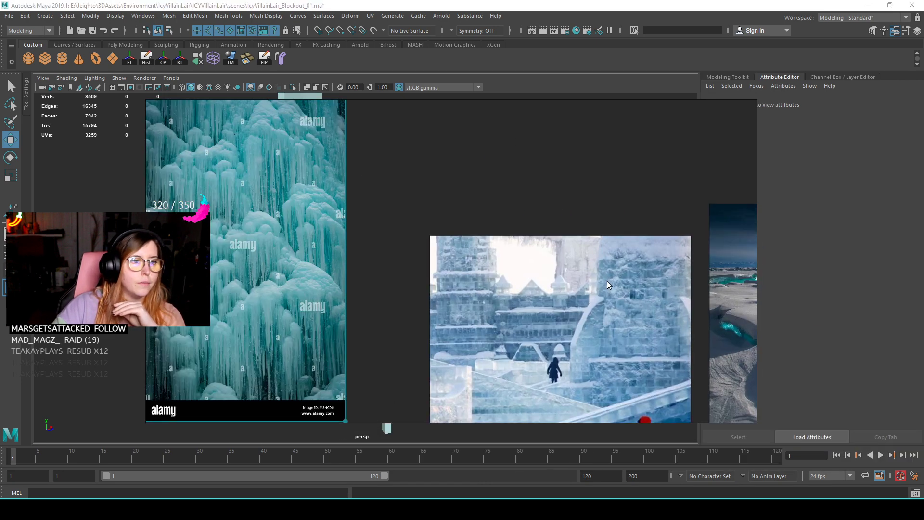
pyautogui.moveTo(634, 333); pyautogui.dragTo(584, 223, button='middle')
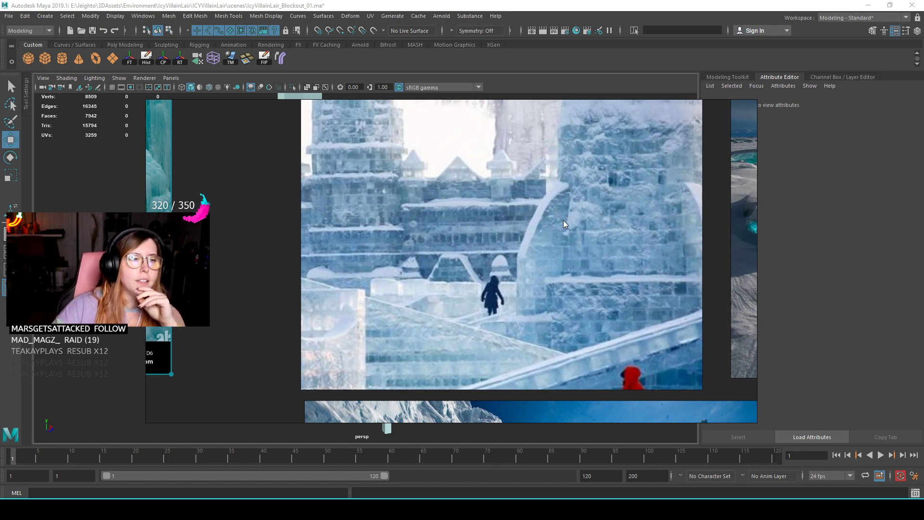
pyautogui.scroll(-5, 561, 221)
pyautogui.moveTo(648, 318); pyautogui.dragTo(349, 116, button='middle')
pyautogui.scroll(-6, 385, 206)
pyautogui.moveTo(373, 174); pyautogui.dragTo(492, 290, button='middle')
pyautogui.scroll(7, 491, 291)
pyautogui.scroll(2, 360, 223)
pyautogui.moveTo(431, 292); pyautogui.dragTo(500, 286, button='middle')
pyautogui.scroll(5, 510, 275)
pyautogui.scroll(2, 522, 264)
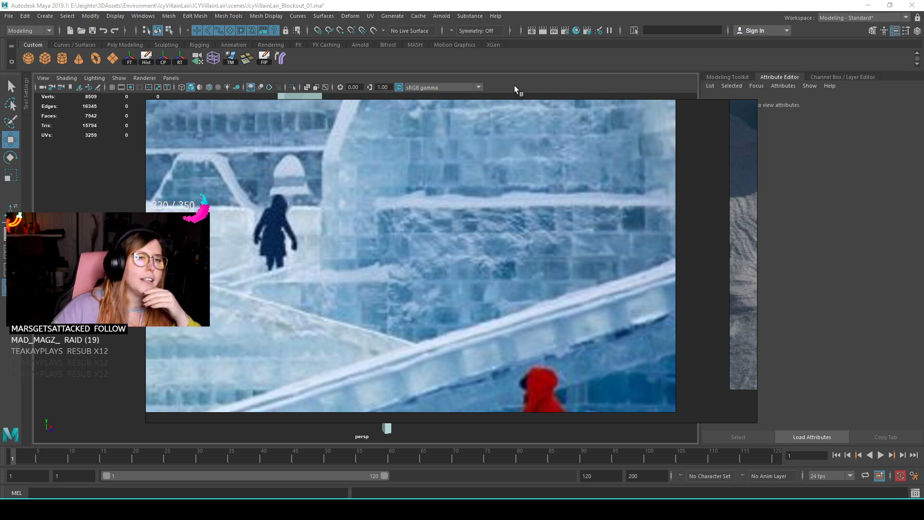
pyautogui.moveTo(697, 137); pyautogui.dragTo(923, 230, button='right')
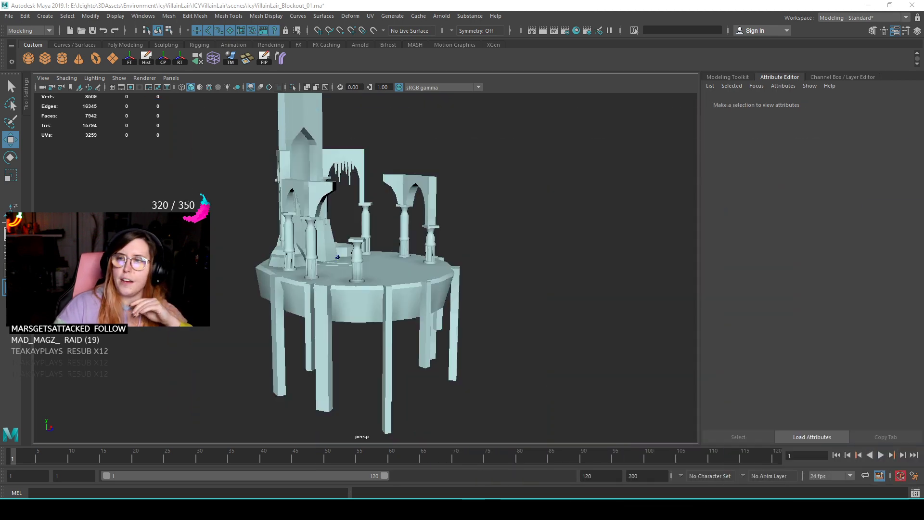
# - Review the blue-tinted lair from several angles, examining the throne, arches and hanging icicles
pyautogui.keyDown('alt'); pyautogui.moveTo(439, 225); pyautogui.dragTo(542, 194, button='right'); pyautogui.keyUp('alt')
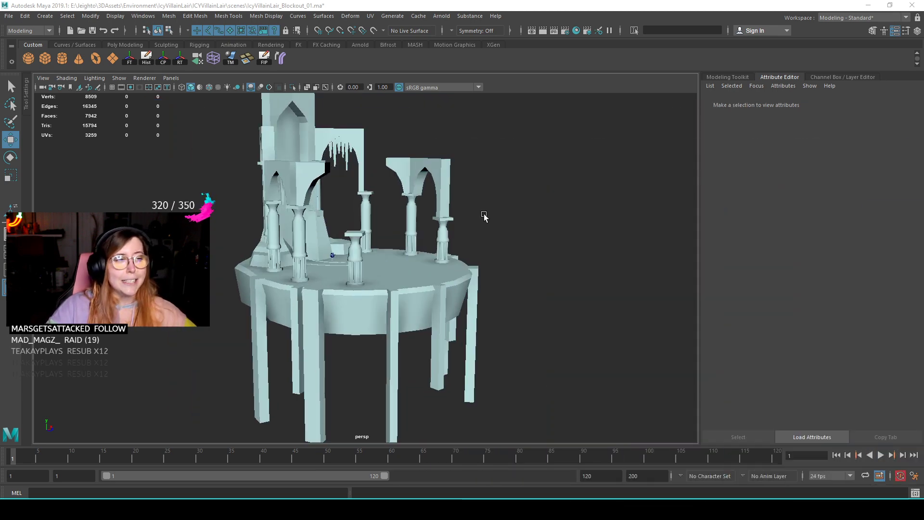
pyautogui.keyDown('alt'); pyautogui.moveTo(330, 192); pyautogui.dragTo(328, 206, button='middle'); pyautogui.keyUp('alt')
pyautogui.keyDown('alt'); pyautogui.moveTo(328, 206); pyautogui.dragTo(403, 244, button='right'); pyautogui.keyUp('alt')
pyautogui.keyDown('alt'); pyautogui.moveTo(403, 242); pyautogui.dragTo(312, 231); pyautogui.keyUp('alt')
pyautogui.keyDown('alt'); pyautogui.moveTo(311, 231); pyautogui.dragTo(511, 240, button='right'); pyautogui.keyUp('alt')
pyautogui.keyDown('alt'); pyautogui.moveTo(511, 240); pyautogui.dragTo(521, 238); pyautogui.keyUp('alt')
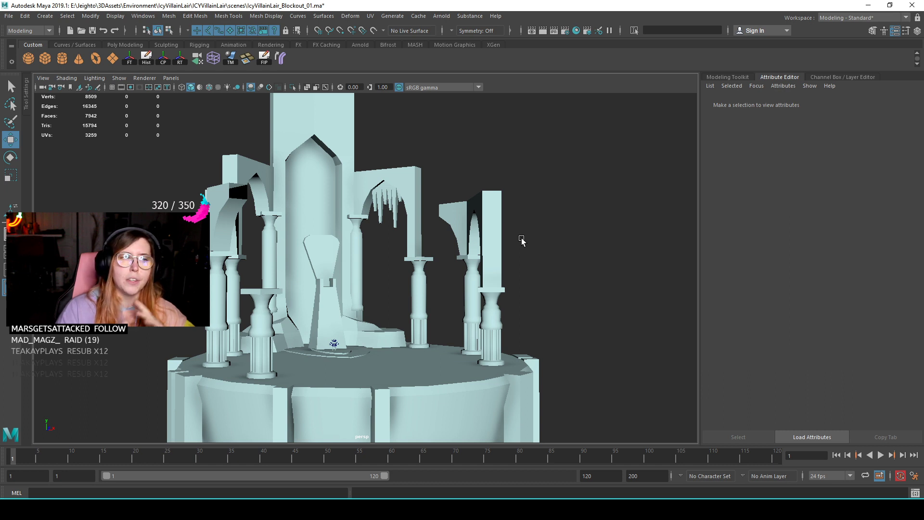
pyautogui.click(389, 188)
pyautogui.click(591, 245)
# - Duplicate the broken half-arch piece attached to the arch beside the throne
pyautogui.keyDown('alt'); pyautogui.moveTo(338, 215); pyautogui.dragTo(401, 247); pyautogui.keyUp('alt')
pyautogui.click(436, 215)
pyautogui.keyDown('alt'); pyautogui.moveTo(437, 215); pyautogui.dragTo(439, 181); pyautogui.keyUp('alt')
pyautogui.hotkey('ctrl', 'd')
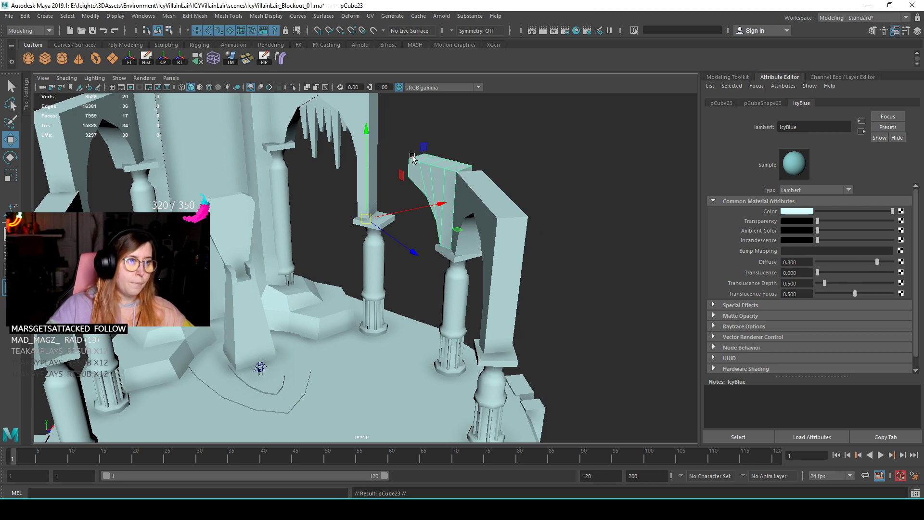
pyautogui.moveTo(414, 159); pyautogui.dragTo(409, 160, button='middle')
pyautogui.hotkey('ctrl', 'z')
pyautogui.scroll(-3, 319, 272)
pyautogui.keyDown('alt'); pyautogui.moveTo(450, 175); pyautogui.dragTo(422, 213); pyautogui.keyUp('alt')
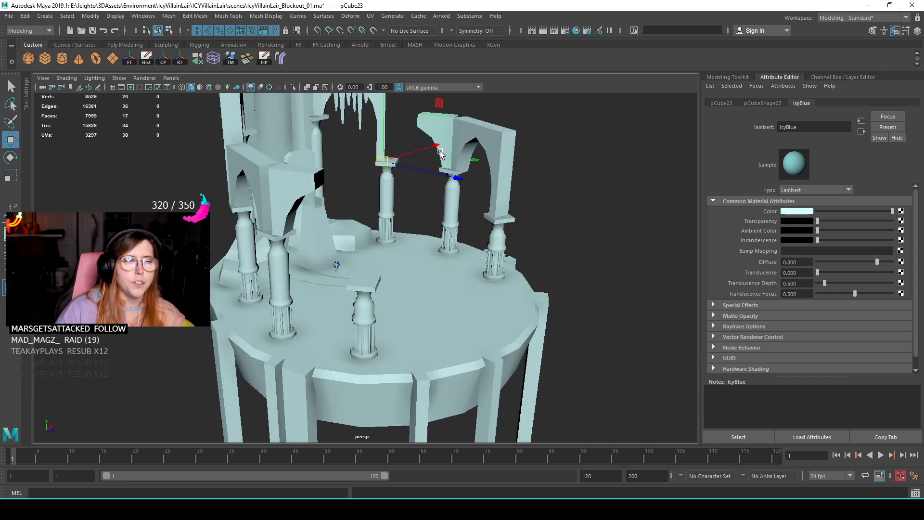
pyautogui.keyDown('alt'); pyautogui.moveTo(442, 140); pyautogui.dragTo(421, 290); pyautogui.keyUp('alt')
pyautogui.keyDown('alt'); pyautogui.moveTo(351, 150); pyautogui.dragTo(359, 175, button='middle'); pyautogui.keyUp('alt')
pyautogui.moveTo(410, 174); pyautogui.dragTo(378, 210)
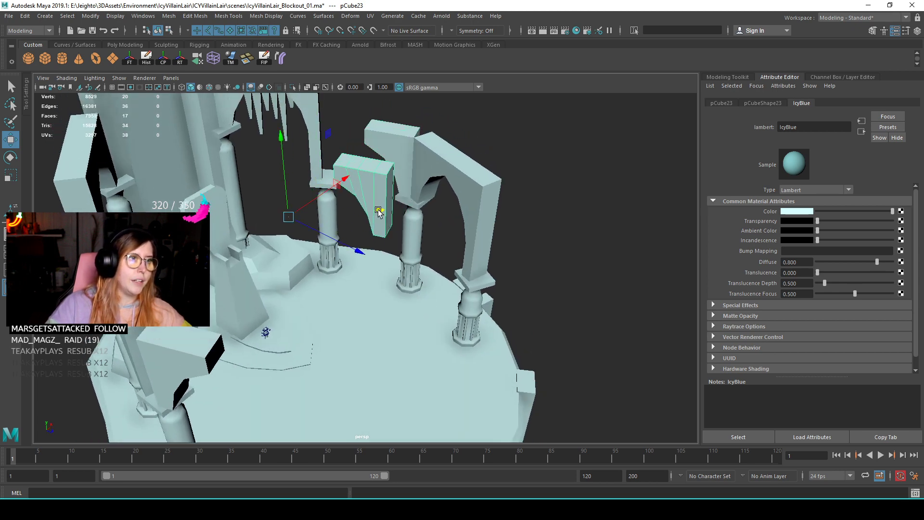
pyautogui.hotkey('ctrl', 'z')
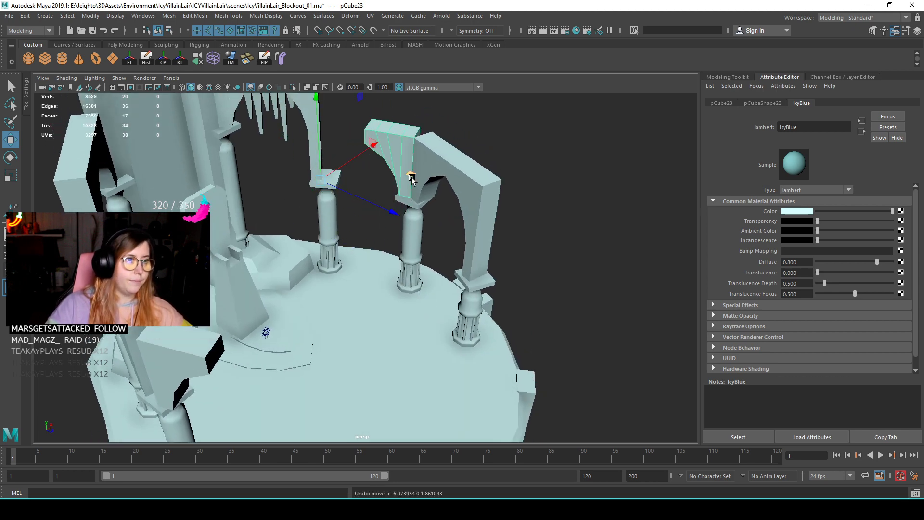
# - Move the duplicated half-arch away from its arch, place its pivot on its corner and tilt it over
pyautogui.moveTo(413, 173); pyautogui.dragTo(393, 214, button='middle')
pyautogui.press('d')
pyautogui.click(347, 172)
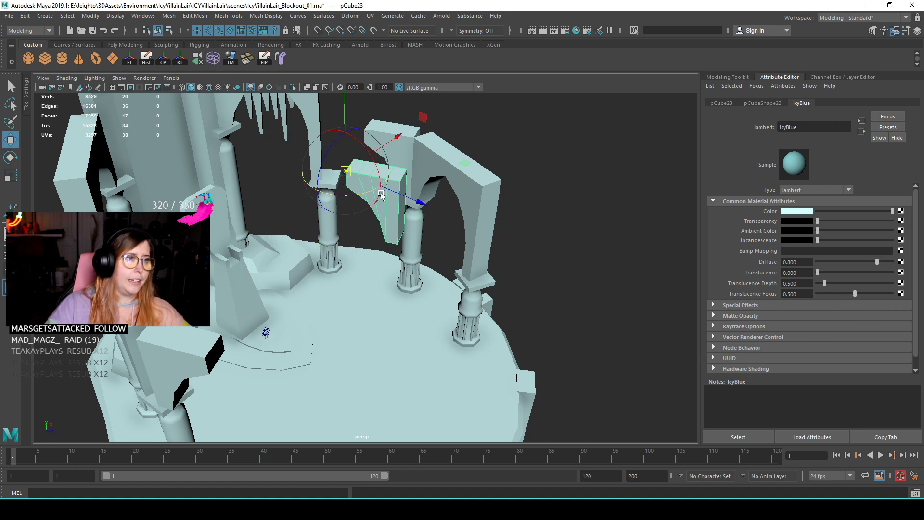
pyautogui.press('e')
pyautogui.moveTo(378, 189); pyautogui.dragTo(320, 169)
pyautogui.moveTo(319, 169); pyautogui.dragTo(301, 172, button='middle')
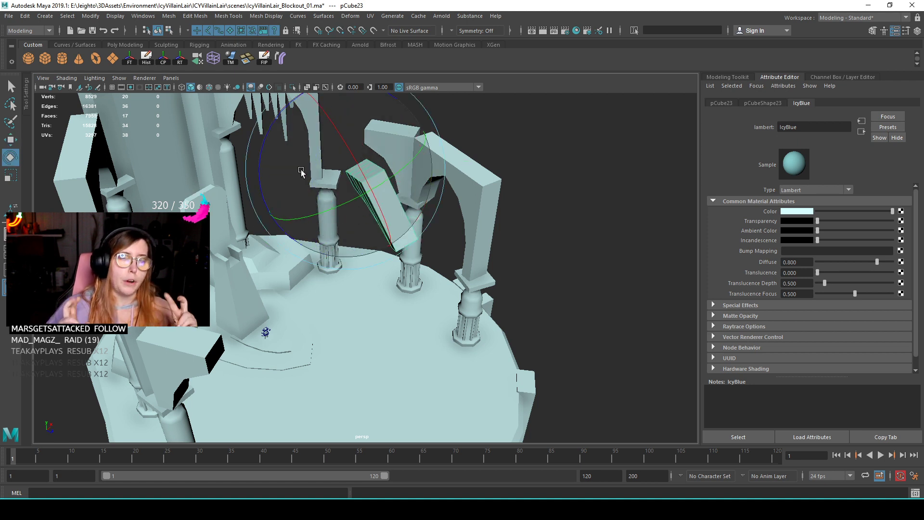
pyautogui.moveTo(330, 131); pyautogui.dragTo(346, 122, button='middle')
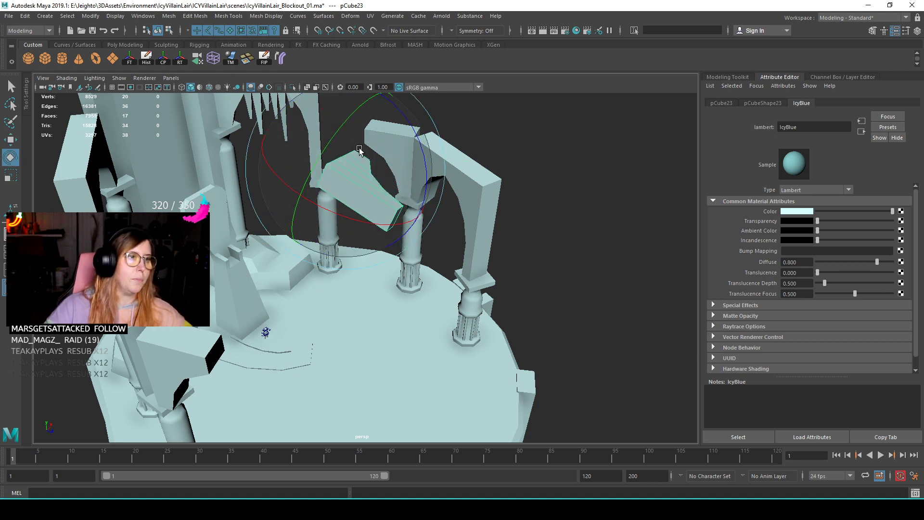
# - Lower the tilted half-arch to the platform floor and turn it further onto its side
pyautogui.press('w')
pyautogui.moveTo(346, 122); pyautogui.dragTo(347, 281)
pyautogui.press('e')
pyautogui.moveTo(431, 360); pyautogui.dragTo(332, 339)
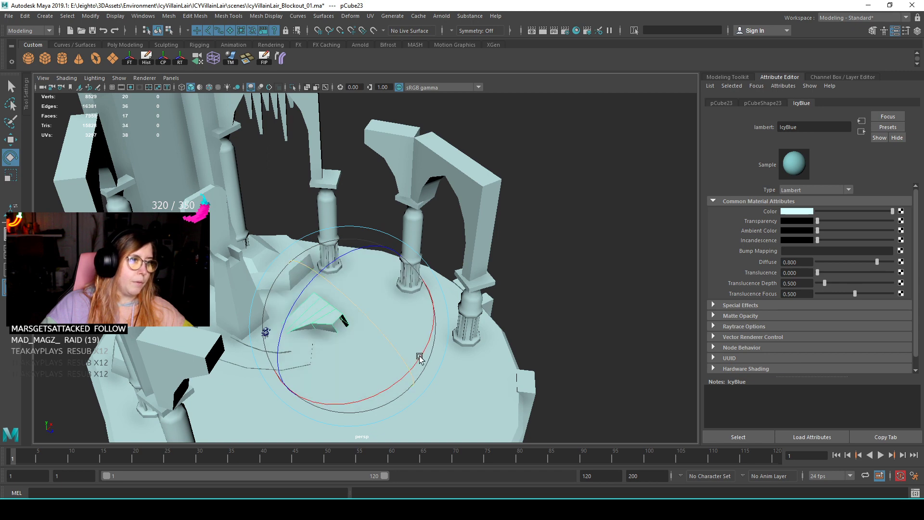
# - Adjust the fallen half-arch's position and rotation so it rests on the floor beside the pillars
pyautogui.press('w')
pyautogui.moveTo(437, 312); pyautogui.dragTo(379, 253)
pyautogui.keyDown('alt'); pyautogui.moveTo(475, 301); pyautogui.dragTo(461, 337); pyautogui.keyUp('alt')
pyautogui.press('e')
pyautogui.moveTo(453, 286); pyautogui.dragTo(469, 276)
pyautogui.moveTo(425, 208); pyautogui.dragTo(422, 188)
pyautogui.press('w')
pyautogui.moveTo(535, 245)
pyautogui.mouseDown()
pyautogui.moveTo(552, 239)
pyautogui.moveTo(538, 243)
pyautogui.mouseUp()
pyautogui.moveTo(452, 186); pyautogui.dragTo(452, 190)
# - Close the fallen half-arch's open end with a new face using Append to Polygon
pyautogui.scroll(4, 433, 249)
pyautogui.keyDown('alt'); pyautogui.moveTo(461, 220); pyautogui.dragTo(499, 251, button='middle'); pyautogui.keyUp('alt')
pyautogui.keyDown('alt'); pyautogui.moveTo(499, 251); pyautogui.dragTo(441, 205); pyautogui.keyUp('alt')
pyautogui.moveTo(424, 183); pyautogui.dragTo(488, 201, button='right')
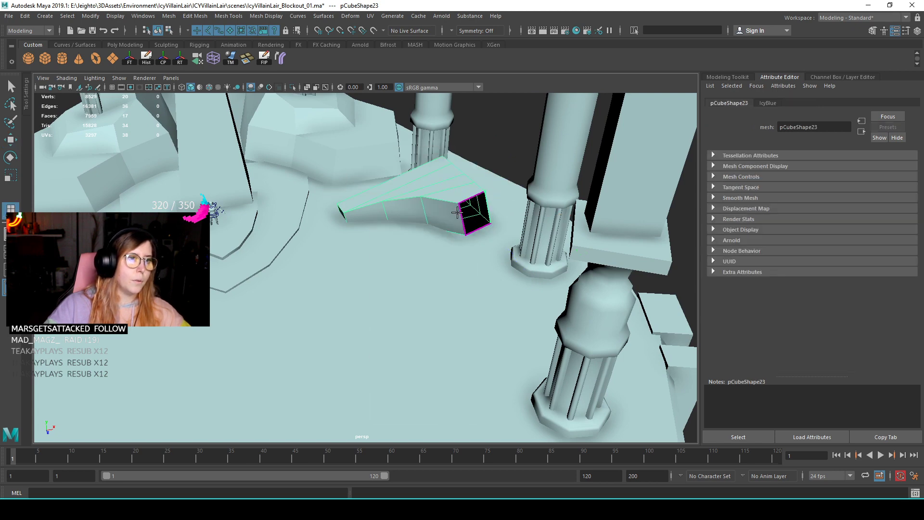
pyautogui.press('w')
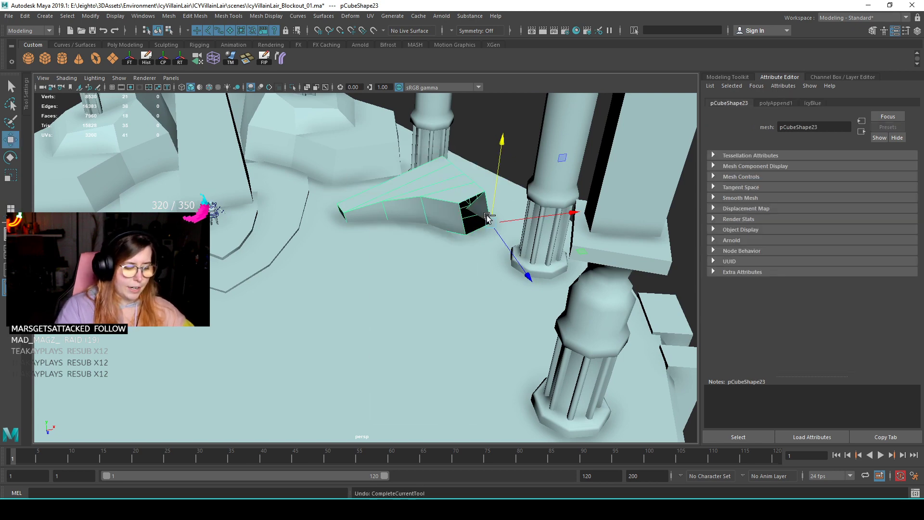
pyautogui.press('g')
pyautogui.click(476, 226)
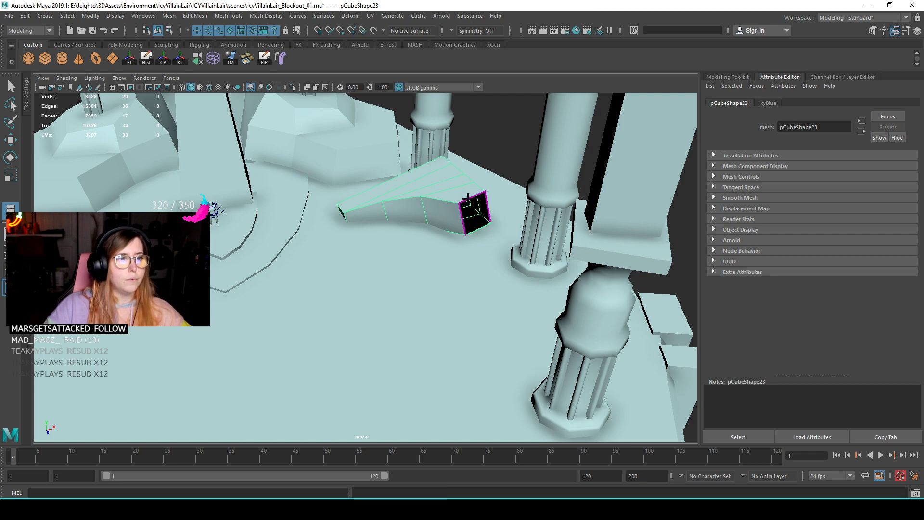
pyautogui.click(467, 198)
pyautogui.press('g')
# - Append a polygon to fill an open end on the arches across the platform from the fallen piece
pyautogui.scroll(-5, 468, 235)
pyautogui.keyDown('alt'); pyautogui.moveTo(284, 264); pyautogui.dragTo(408, 198, button='middle'); pyautogui.keyUp('alt')
pyautogui.scroll(-5, 351, 211)
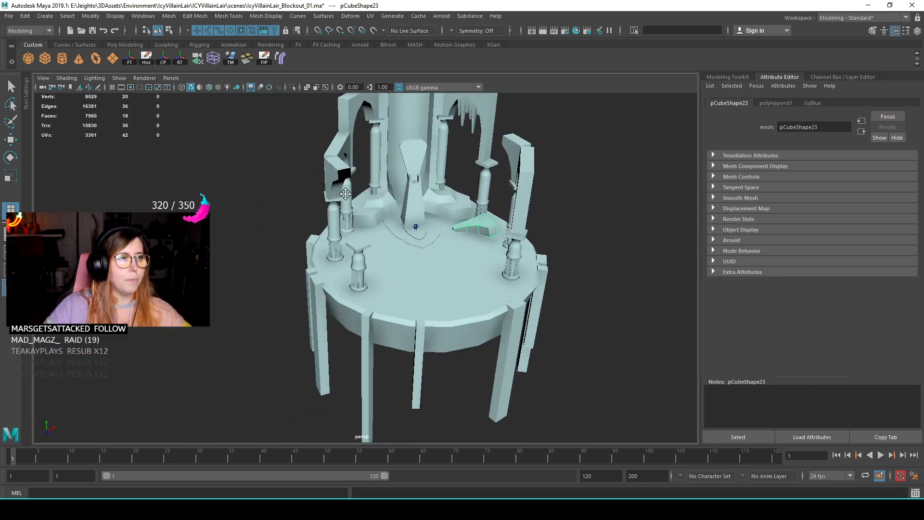
pyautogui.keyDown('alt'); pyautogui.moveTo(347, 193); pyautogui.dragTo(411, 204); pyautogui.keyUp('alt')
pyautogui.press('r')
pyautogui.click(318, 243)
pyautogui.scroll(3, 350, 299)
pyautogui.keyDown('alt'); pyautogui.moveTo(344, 210); pyautogui.dragTo(312, 320, button='middle'); pyautogui.keyUp('alt')
pyautogui.keyDown('alt'); pyautogui.moveTo(312, 319); pyautogui.dragTo(307, 239); pyautogui.keyUp('alt')
pyautogui.scroll(4, 422, 249)
pyautogui.scroll(3, 313, 238)
pyautogui.click(332, 231)
pyautogui.keyDown('shift'); pyautogui.moveTo(377, 223); pyautogui.dragTo(403, 176, button='right'); pyautogui.keyUp('shift')
pyautogui.press('e')
pyautogui.press('r')
pyautogui.moveTo(361, 214); pyautogui.dragTo(270, 251, button='right')
pyautogui.click(328, 208)
pyautogui.click(371, 225)
pyautogui.press('Return')
# - Duplicate the broken half-arch on the side of the platform opposite the first fallen piece
pyautogui.keyDown('alt'); pyautogui.moveTo(269, 252); pyautogui.dragTo(416, 251); pyautogui.keyUp('alt')
pyautogui.keyDown('alt'); pyautogui.moveTo(416, 251); pyautogui.dragTo(515, 230, button='middle'); pyautogui.keyUp('alt')
pyautogui.keyDown('alt'); pyautogui.moveTo(516, 230); pyautogui.dragTo(590, 235, button='right'); pyautogui.keyUp('alt')
pyautogui.press('w')
pyautogui.press('r')
pyautogui.click(355, 197)
pyautogui.keyDown('alt'); pyautogui.moveTo(355, 200); pyautogui.dragTo(308, 274); pyautogui.keyUp('alt')
pyautogui.hotkey('ctrl', 'd')
# - Rotate the second half-arch copy and place it on the floor between the two front pillars
pyautogui.press('e')
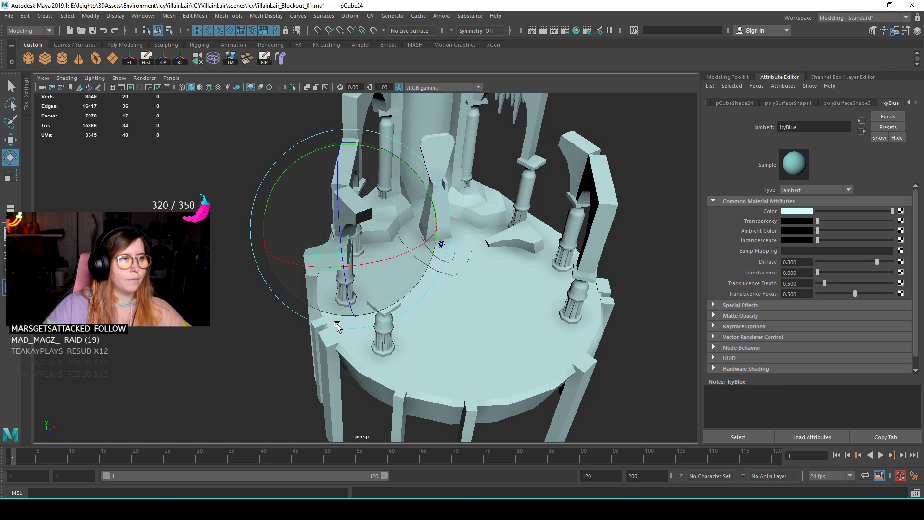
pyautogui.press('w')
pyautogui.moveTo(432, 265); pyautogui.dragTo(461, 270)
pyautogui.moveTo(381, 201); pyautogui.dragTo(419, 251)
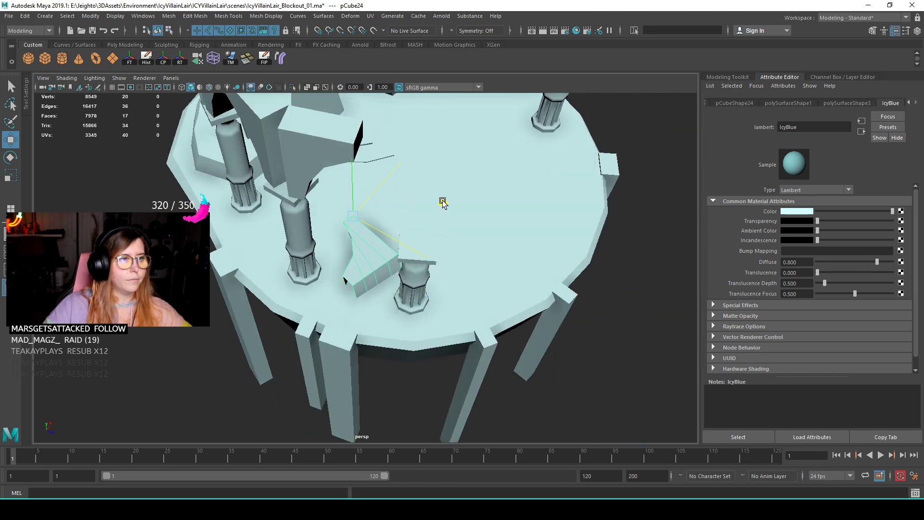
pyautogui.keyDown('alt'); pyautogui.moveTo(495, 237); pyautogui.dragTo(474, 308); pyautogui.keyUp('alt')
# - Fill the second fallen half-arch's open end with an appended polygon
pyautogui.scroll(4, 424, 283)
pyautogui.keyDown('shift'); pyautogui.moveTo(371, 239); pyautogui.dragTo(413, 244, button='right'); pyautogui.keyUp('shift')
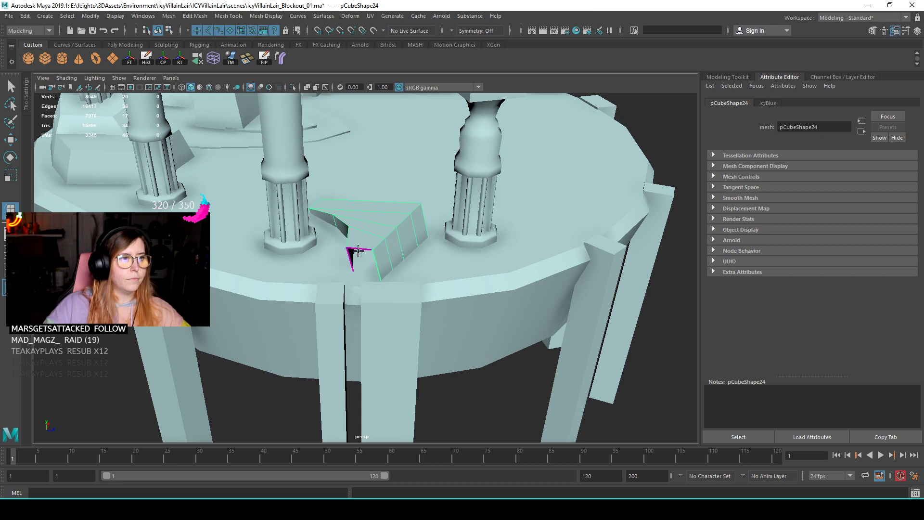
pyautogui.scroll(-5, 376, 294)
pyautogui.keyDown('alt'); pyautogui.moveTo(486, 231); pyautogui.dragTo(477, 282, button='middle'); pyautogui.keyUp('alt')
pyautogui.keyDown('alt'); pyautogui.moveTo(507, 286); pyautogui.dragTo(485, 282); pyautogui.keyUp('alt')
# - Close the open broken end of the standing half-arch above the second fallen piece with an appended polygon
pyautogui.keyDown('alt'); pyautogui.moveTo(352, 163); pyautogui.dragTo(394, 217, button='middle'); pyautogui.keyUp('alt')
pyautogui.scroll(5, 397, 216)
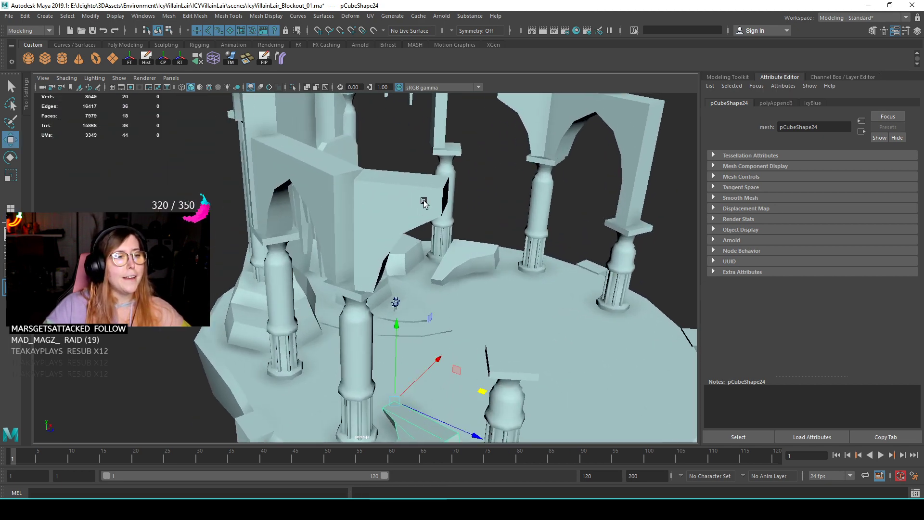
pyautogui.press('r')
pyautogui.click(435, 210)
pyautogui.keyDown('alt'); pyautogui.moveTo(434, 209); pyautogui.dragTo(389, 194); pyautogui.keyUp('alt')
pyautogui.keyDown('shift'); pyautogui.rightClick(374, 185); pyautogui.keyUp('shift')
pyautogui.keyDown('shift'); pyautogui.moveTo(343, 202); pyautogui.dragTo(428, 186, button='right'); pyautogui.keyUp('shift')
pyautogui.keyDown('alt'); pyautogui.moveTo(404, 177); pyautogui.dragTo(388, 211, button='middle'); pyautogui.keyUp('alt')
pyautogui.scroll(3, 388, 210)
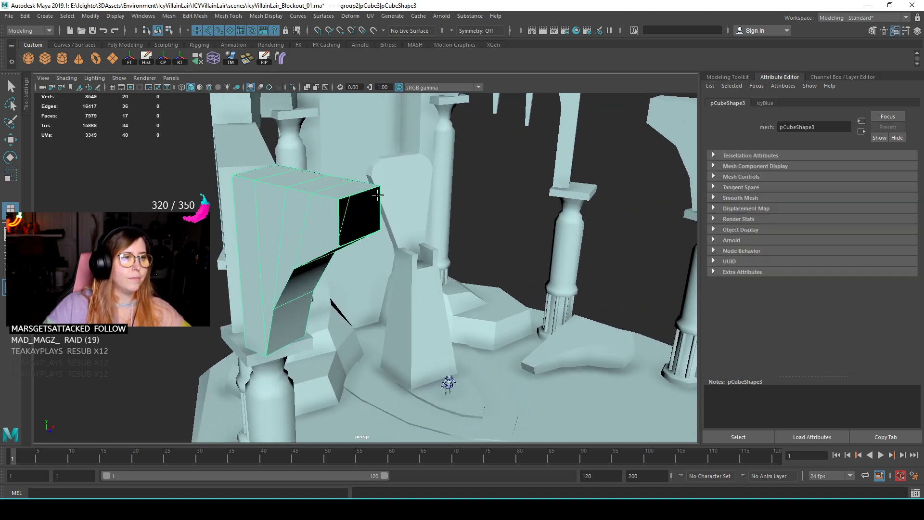
pyautogui.click(338, 215)
pyautogui.press('Return')
# - Examine the closed arch ends and the fallen debris around the platform from several angles
pyautogui.scroll(-10, 404, 252)
pyautogui.scroll(5, 443, 269)
pyautogui.keyDown('alt'); pyautogui.moveTo(486, 298); pyautogui.dragTo(352, 252); pyautogui.keyUp('alt')
pyautogui.scroll(-6, 472, 309)
pyautogui.scroll(3, 416, 281)
pyautogui.press('e')
pyautogui.press('r')
pyautogui.moveTo(280, 221); pyautogui.dragTo(332, 204, button='right')
pyautogui.click(470, 171)
pyautogui.scroll(2, 391, 221)
pyautogui.keyDown('alt'); pyautogui.moveTo(391, 221); pyautogui.dragTo(419, 238); pyautogui.keyUp('alt')
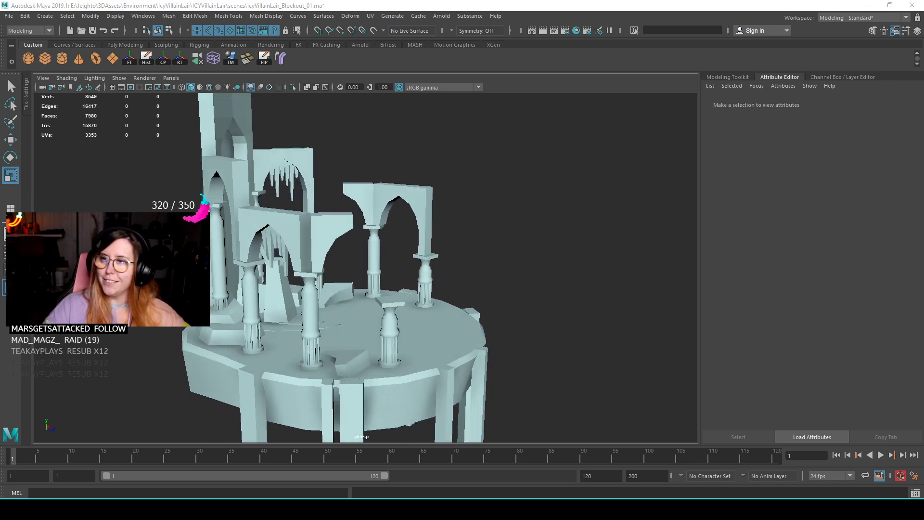
pyautogui.keyDown('alt'); pyautogui.moveTo(601, 186); pyautogui.dragTo(427, 191); pyautogui.keyUp('alt')
pyautogui.keyDown('alt'); pyautogui.moveTo(427, 191); pyautogui.dragTo(354, 315, button='right'); pyautogui.keyUp('alt')
# - Assign a new Lambert material named IcyWhite to the support columns around the platform's base
pyautogui.moveTo(204, 302); pyautogui.dragTo(627, 401)
pyautogui.keyDown('alt'); pyautogui.moveTo(547, 308); pyautogui.dragTo(500, 296); pyautogui.keyUp('alt')
pyautogui.moveTo(564, 163); pyautogui.dragTo(619, 427, button='right')
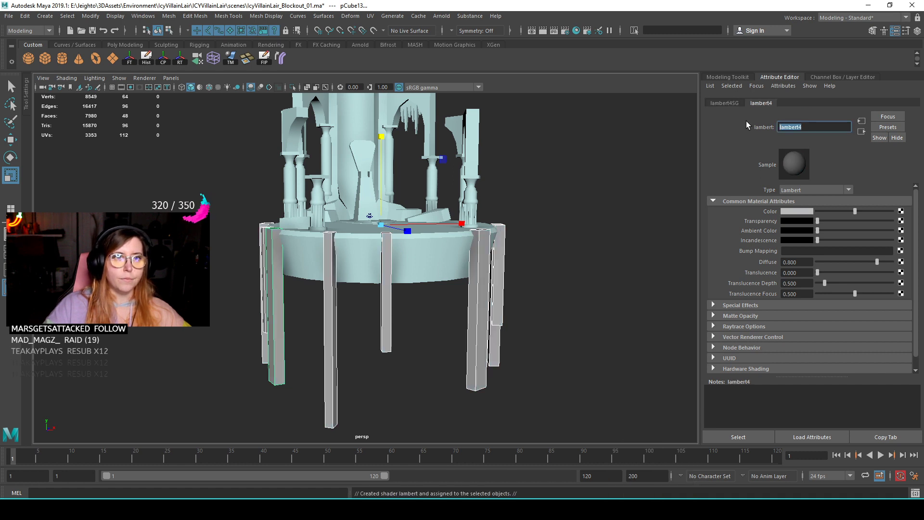
pyautogui.write('IcyWhi')
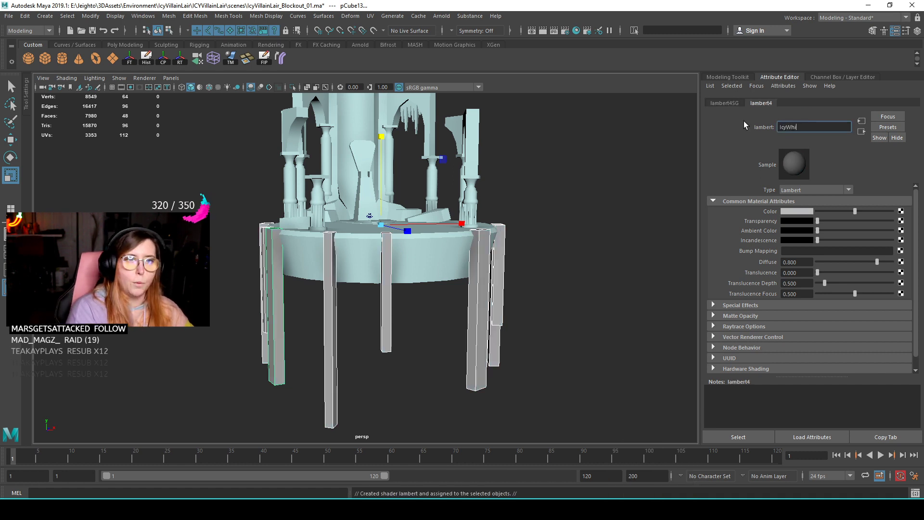
pyautogui.write('te')
pyautogui.press('Return')
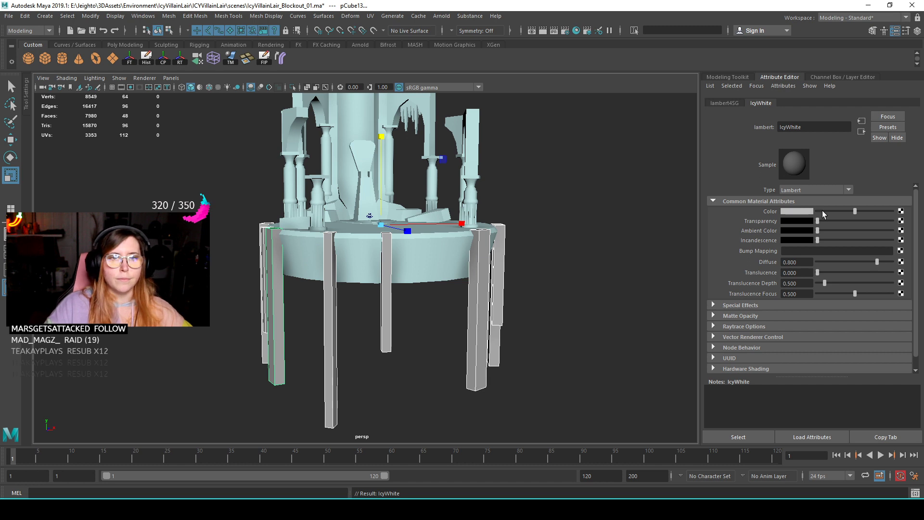
# - Set the IcyWhite material's color to a pale ice tint with hue 180, saturation 0.122 and value 1.000
pyautogui.click(804, 211)
pyautogui.click(743, 205)
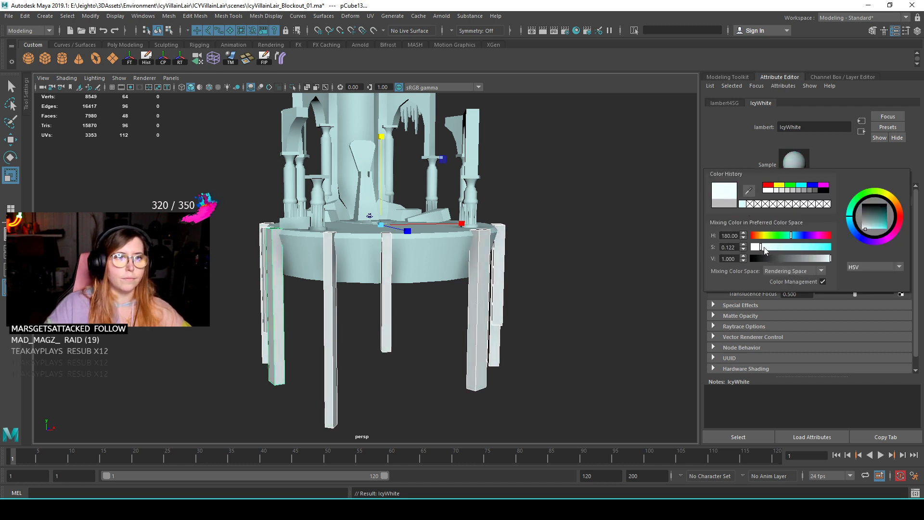
pyautogui.click(558, 262)
# - Assign a new Lambert material named IcyDarkBlue to the central disc in the platform's floor
pyautogui.keyDown('alt'); pyautogui.moveTo(558, 262); pyautogui.dragTo(379, 226); pyautogui.keyUp('alt')
pyautogui.click(380, 247)
pyautogui.keyDown('alt'); pyautogui.moveTo(380, 247); pyautogui.dragTo(485, 240, button='right'); pyautogui.keyUp('alt')
pyautogui.keyDown('alt'); pyautogui.moveTo(485, 241); pyautogui.dragTo(553, 181); pyautogui.keyUp('alt')
pyautogui.moveTo(553, 182); pyautogui.dragTo(616, 440, button='right')
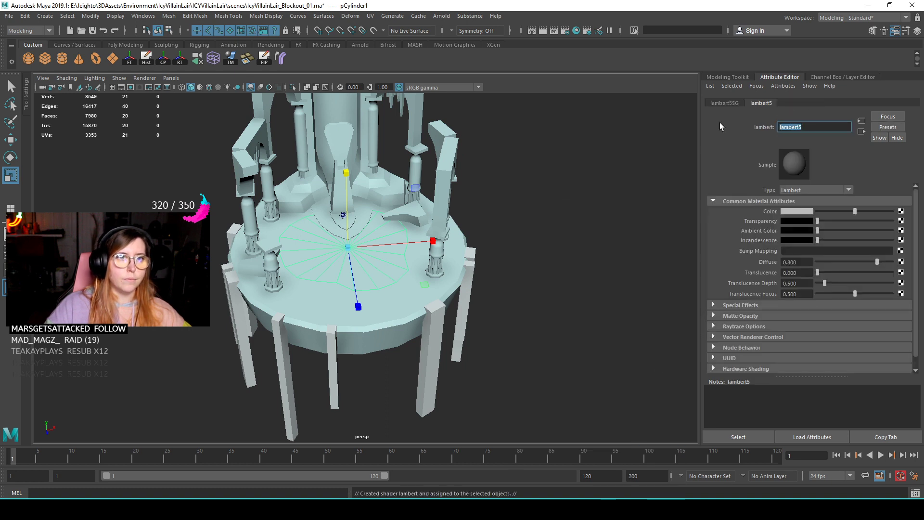
pyautogui.write('IcyDarkBlue')
pyautogui.press('Return')
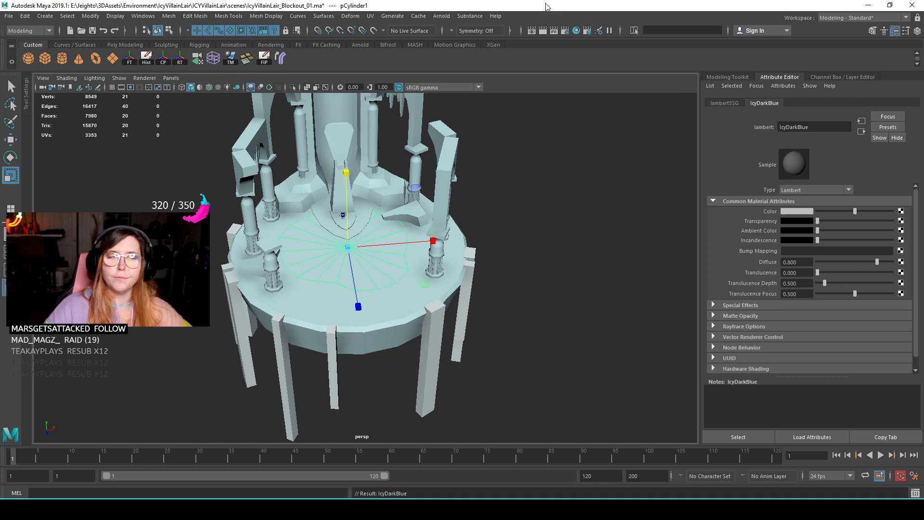
# - Set the IcyDarkBlue color to a deep navy with hue about 219, saturation about 0.85 and value about 0.09
pyautogui.click(795, 212)
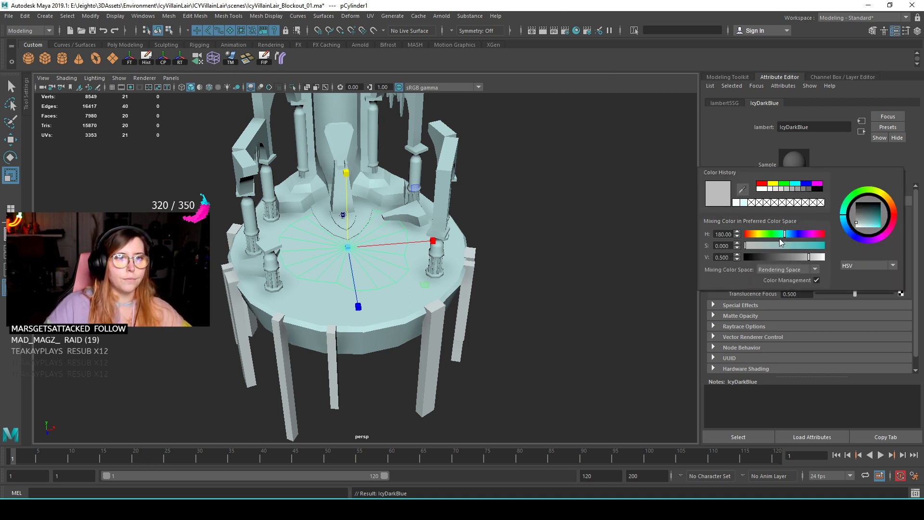
pyautogui.moveTo(794, 247); pyautogui.dragTo(778, 261)
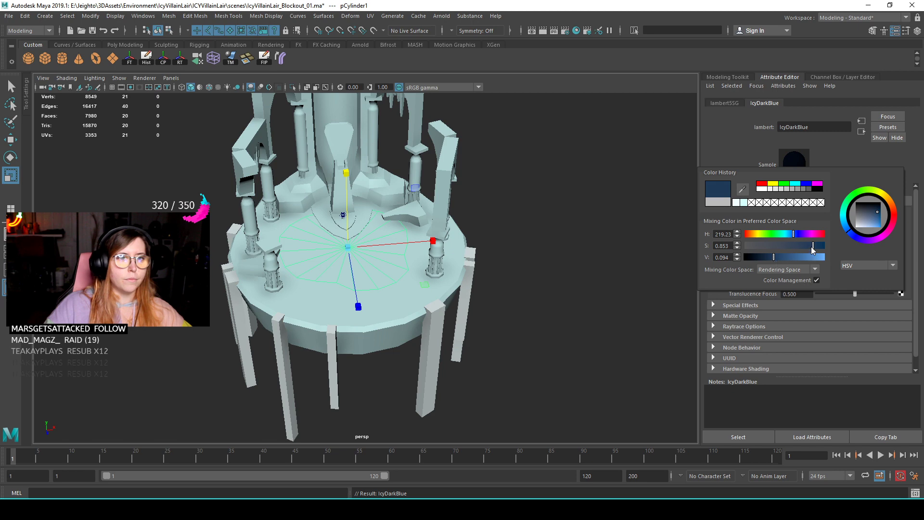
pyautogui.click(548, 273)
pyautogui.scroll(3, 404, 295)
pyautogui.keyDown('alt'); pyautogui.moveTo(399, 294); pyautogui.dragTo(334, 265); pyautogui.keyUp('alt')
pyautogui.click(377, 229)
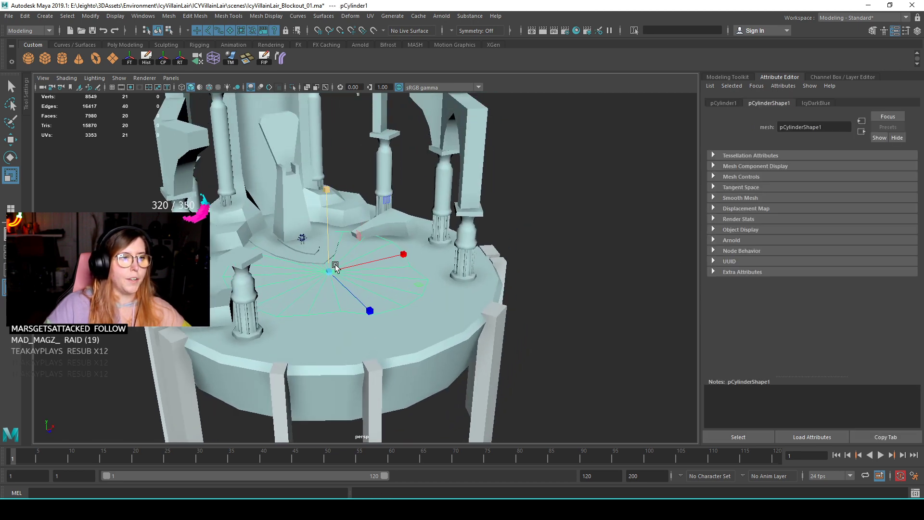
pyautogui.click(580, 284)
pyautogui.keyDown('alt'); pyautogui.moveTo(581, 284); pyautogui.dragTo(563, 287); pyautogui.keyUp('alt')
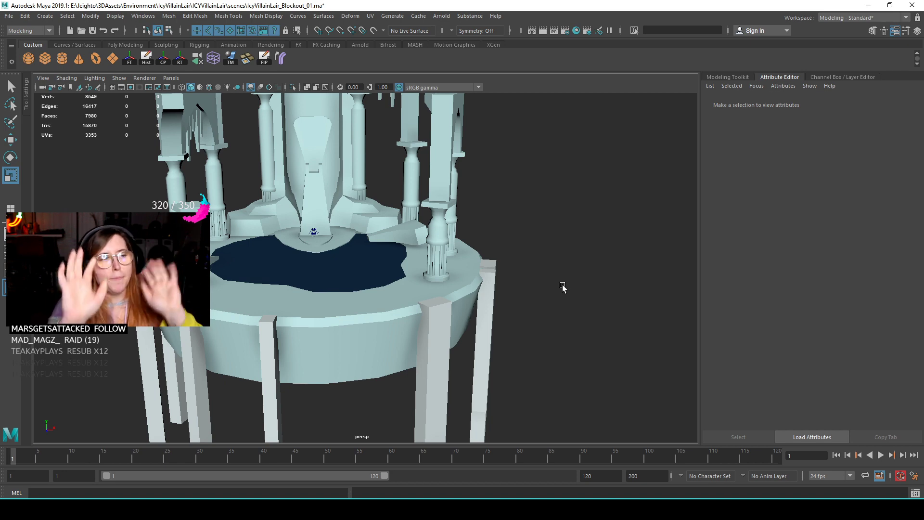
# - Assign the existing IcyWhite material to the hanging icicles and the rocky ice formation behind the throne
pyautogui.keyDown('alt'); pyautogui.moveTo(372, 348); pyautogui.dragTo(414, 287); pyautogui.keyUp('alt')
pyautogui.click(255, 177)
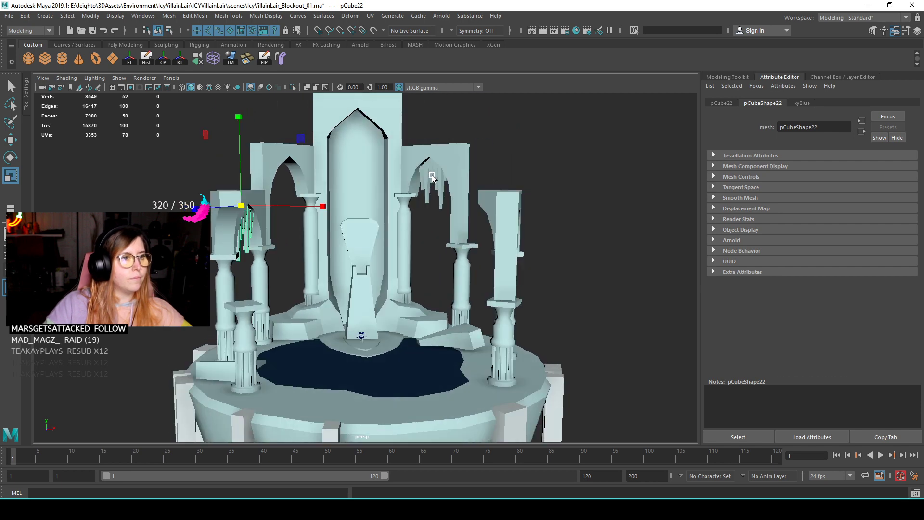
pyautogui.click(416, 287)
pyautogui.keyDown('alt'); pyautogui.moveTo(416, 286); pyautogui.dragTo(409, 264, button='middle'); pyautogui.keyUp('alt')
pyautogui.keyDown('alt'); pyautogui.moveTo(409, 265); pyautogui.dragTo(423, 274); pyautogui.keyUp('alt')
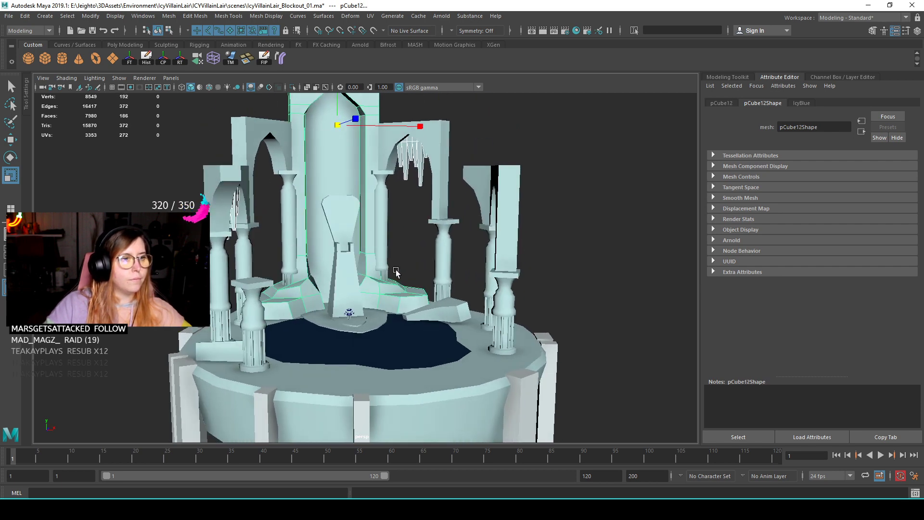
pyautogui.rightClick(401, 187)
pyautogui.moveTo(427, 452)
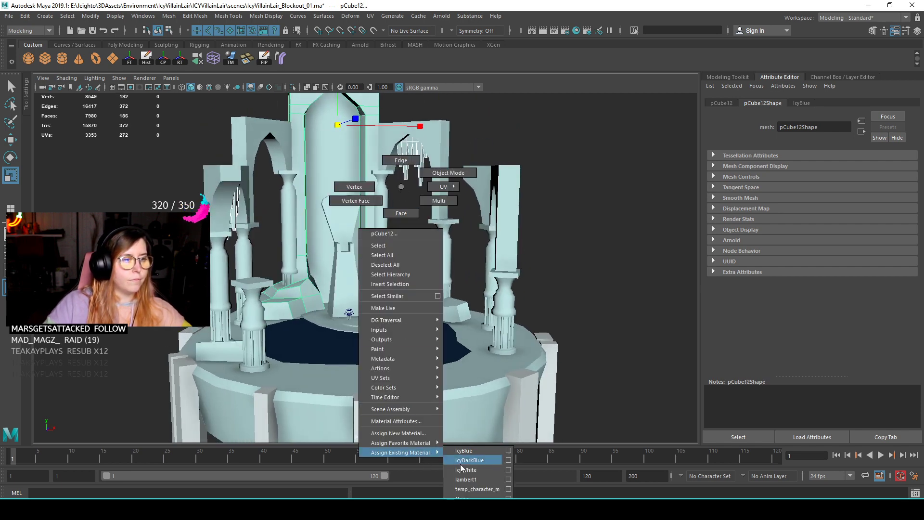
pyautogui.click(461, 470)
pyautogui.click(575, 303)
# - Assign the existing IcyDarkBlue material to the tall plane behind the throne
pyautogui.scroll(-3, 541, 312)
pyautogui.keyDown('alt'); pyautogui.moveTo(423, 299); pyautogui.dragTo(414, 202); pyautogui.keyUp('alt')
pyautogui.click(429, 160)
pyautogui.rightClick(428, 159)
pyautogui.moveTo(428, 427)
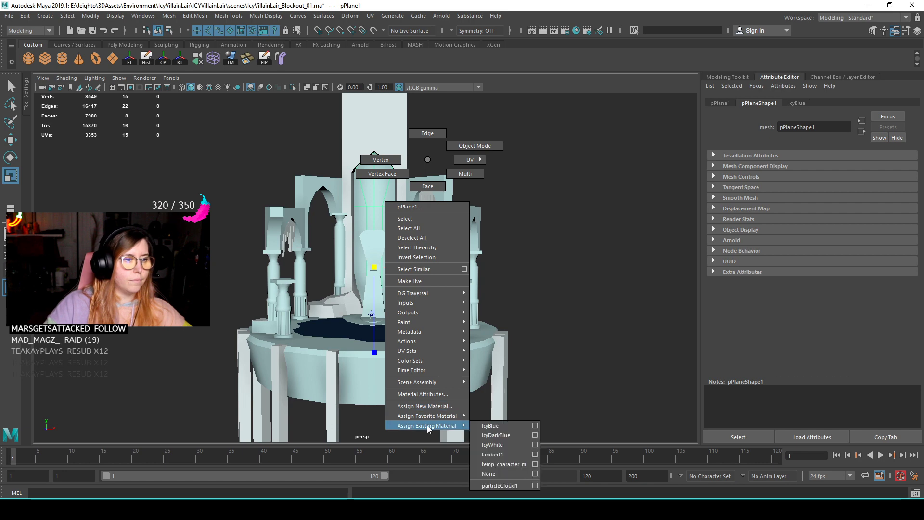
pyautogui.click(495, 435)
pyautogui.click(566, 316)
# - Isolate the dark blue floor disc and the tall plane behind the throne in the viewport
pyautogui.moveTo(393, 278)
pyautogui.keyDown('alt'); pyautogui.mouseDown()
pyautogui.moveTo(387, 286)
pyautogui.moveTo(416, 280)
pyautogui.moveTo(412, 305)
pyautogui.moveTo(387, 287)
pyautogui.mouseUp(); pyautogui.keyUp('alt')
pyautogui.click(399, 298)
pyautogui.scroll(5, 400, 299)
pyautogui.click(379, 210)
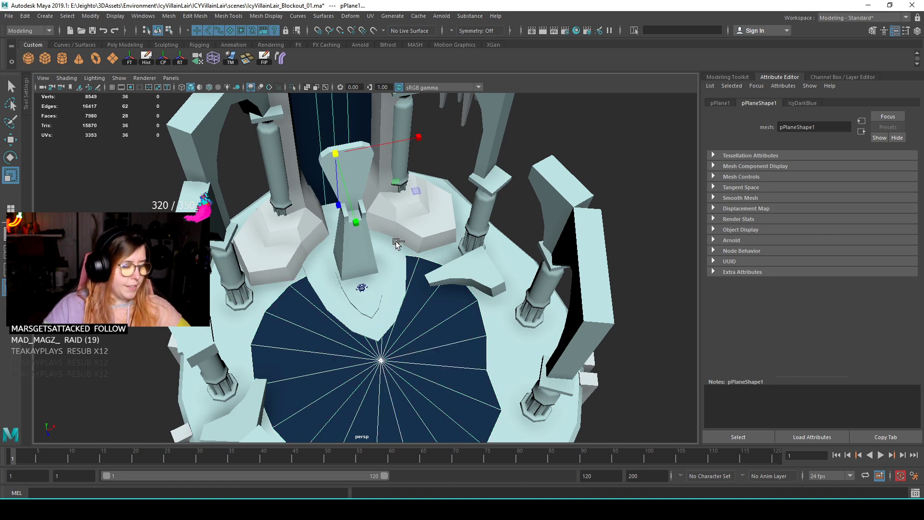
pyautogui.hotkey('ctrl', '1')
pyautogui.keyDown('alt'); pyautogui.moveTo(392, 243); pyautogui.dragTo(432, 229); pyautogui.keyUp('alt')
pyautogui.moveTo(432, 226); pyautogui.dragTo(427, 190, button='right')
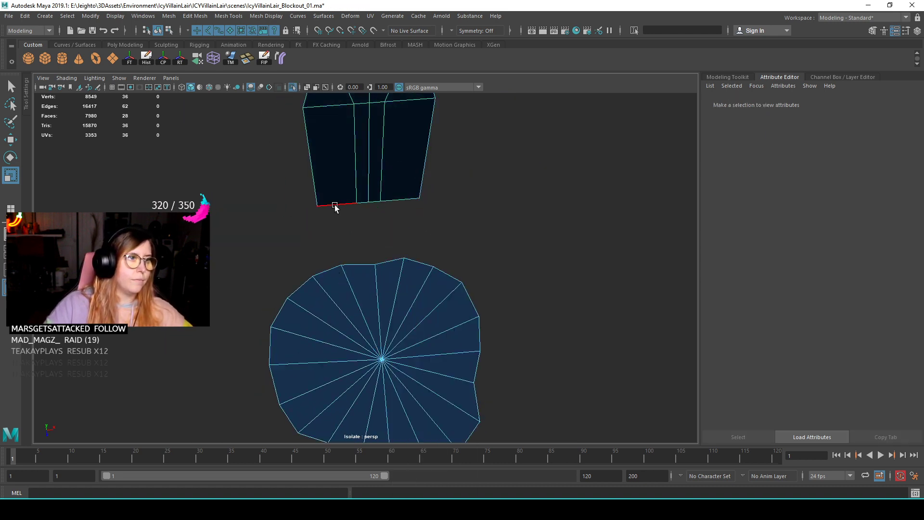
# - Extrude the floor disc's four rear edges toward the tall plane, adjust their width, and restore the full scene
pyautogui.click(335, 206)
pyautogui.click(330, 272)
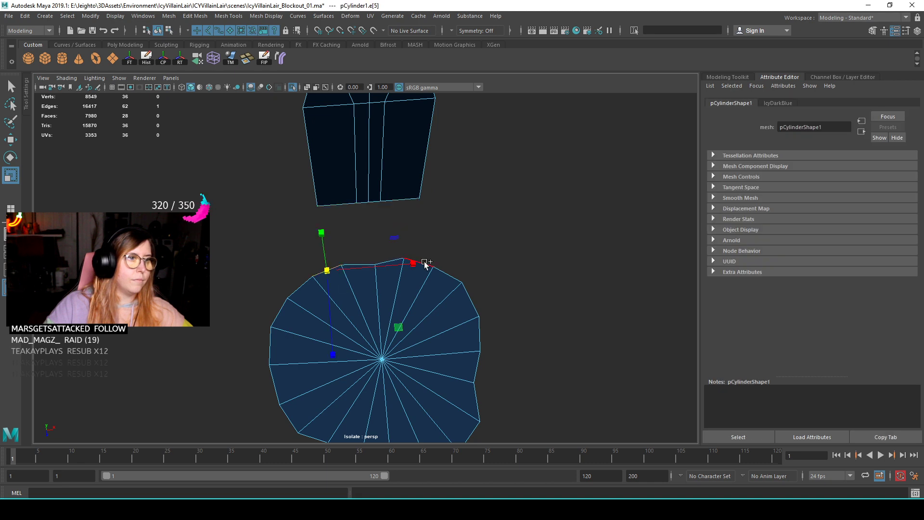
pyautogui.press('w')
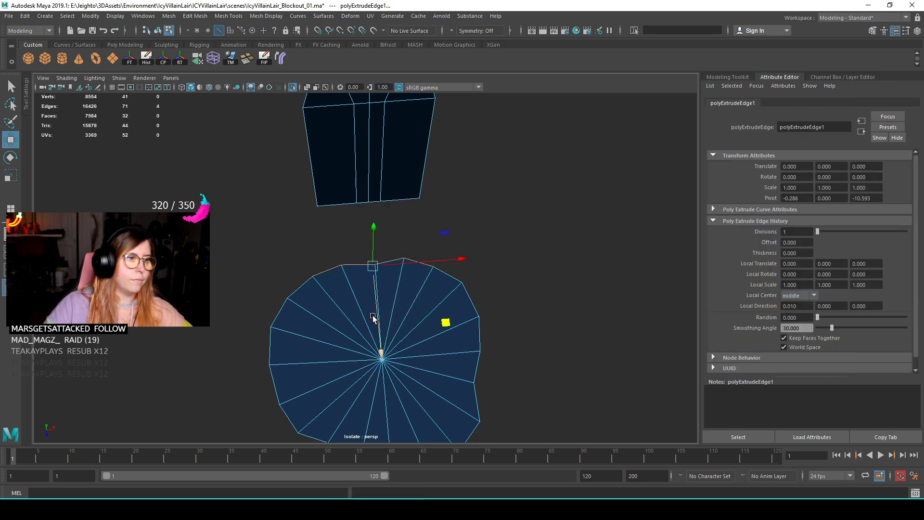
pyautogui.moveTo(332, 229); pyautogui.dragTo(315, 215, button='middle')
pyautogui.keyDown('alt'); pyautogui.moveTo(392, 206); pyautogui.dragTo(376, 247, button='middle'); pyautogui.keyUp('alt')
pyautogui.press('r')
pyautogui.moveTo(437, 233); pyautogui.dragTo(425, 237)
pyautogui.moveTo(357, 178); pyautogui.dragTo(405, 164, button='right')
pyautogui.click(472, 195)
pyautogui.hotkey('ctrl', '1')
# - Isolate the large pointed step beneath the throne, delete one lengthwise half of its faces, and restore the full scene
pyautogui.scroll(-3, 397, 315)
pyautogui.moveTo(397, 315)
pyautogui.keyDown('alt'); pyautogui.mouseDown()
pyautogui.moveTo(413, 283)
pyautogui.moveTo(409, 306)
pyautogui.mouseUp(); pyautogui.keyUp('alt')
pyautogui.keyDown('alt'); pyautogui.moveTo(385, 364); pyautogui.dragTo(375, 302, button='middle'); pyautogui.keyUp('alt')
pyautogui.scroll(3, 375, 301)
pyautogui.keyDown('alt'); pyautogui.moveTo(376, 302); pyautogui.dragTo(381, 270); pyautogui.keyUp('alt')
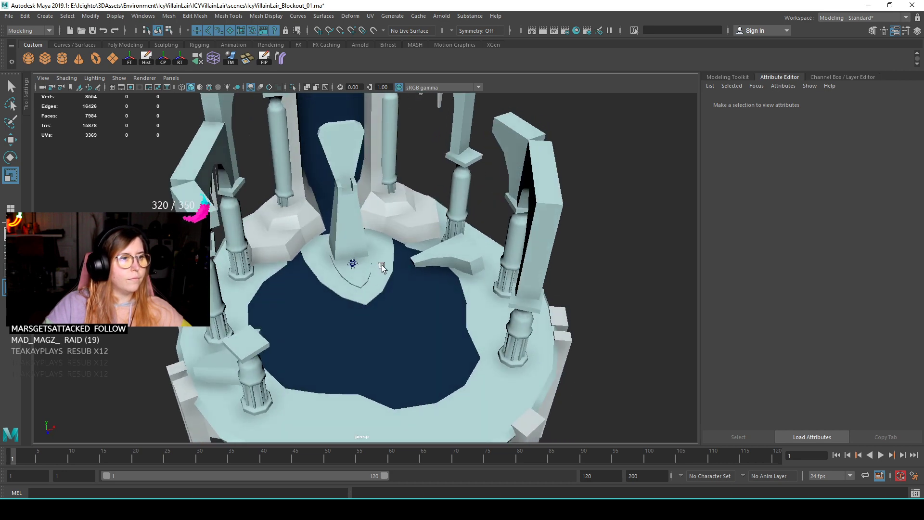
pyautogui.click(381, 270)
pyautogui.press('f')
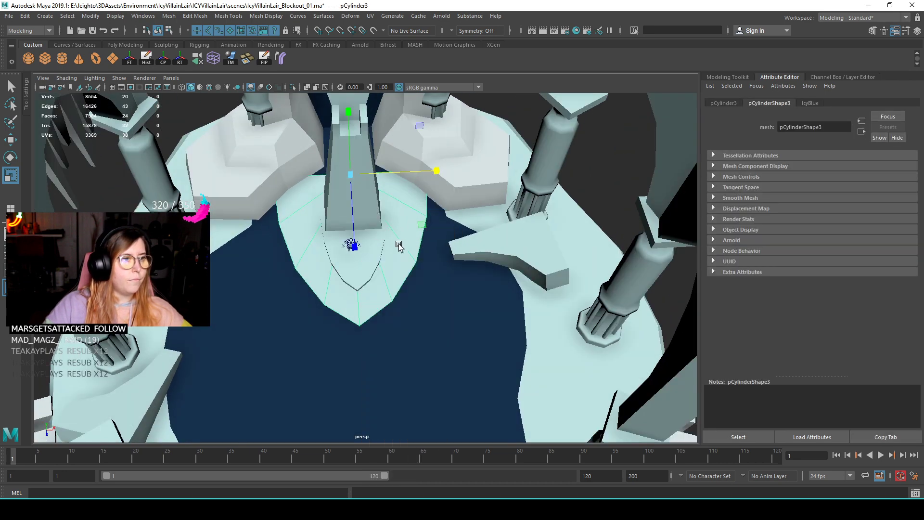
pyautogui.hotkey('ctrl', '1')
pyautogui.scroll(-2, 389, 244)
pyautogui.press('F11')
pyautogui.moveTo(260, 174); pyautogui.dragTo(357, 356)
pyautogui.press('Delete')
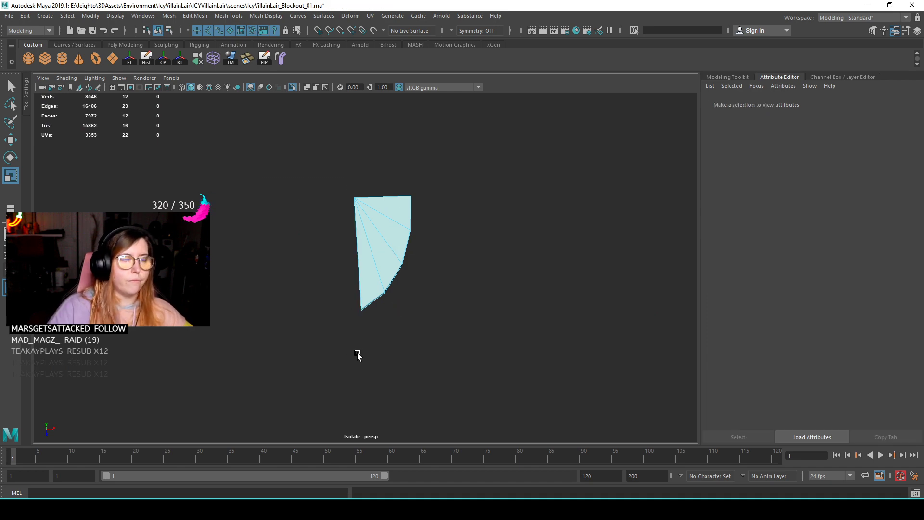
pyautogui.keyDown('alt'); pyautogui.moveTo(398, 239); pyautogui.dragTo(369, 281, button='middle'); pyautogui.keyUp('alt')
pyautogui.hotkey('ctrl', '1')
# - Move the throne together with its small and large base steps forward over the dark blue floor
pyautogui.keyDown('alt'); pyautogui.moveTo(369, 280); pyautogui.dragTo(349, 249); pyautogui.keyUp('alt')
pyautogui.scroll(2, 371, 258)
pyautogui.scroll(-4, 371, 258)
pyautogui.keyDown('alt'); pyautogui.moveTo(371, 258); pyautogui.dragTo(436, 288, button='middle'); pyautogui.keyUp('alt')
pyautogui.keyDown('alt'); pyautogui.moveTo(436, 289); pyautogui.dragTo(444, 249); pyautogui.keyUp('alt')
pyautogui.scroll(3, 402, 297)
pyautogui.scroll(3, 377, 292)
pyautogui.keyDown('alt'); pyautogui.moveTo(376, 293); pyautogui.dragTo(390, 327); pyautogui.keyUp('alt')
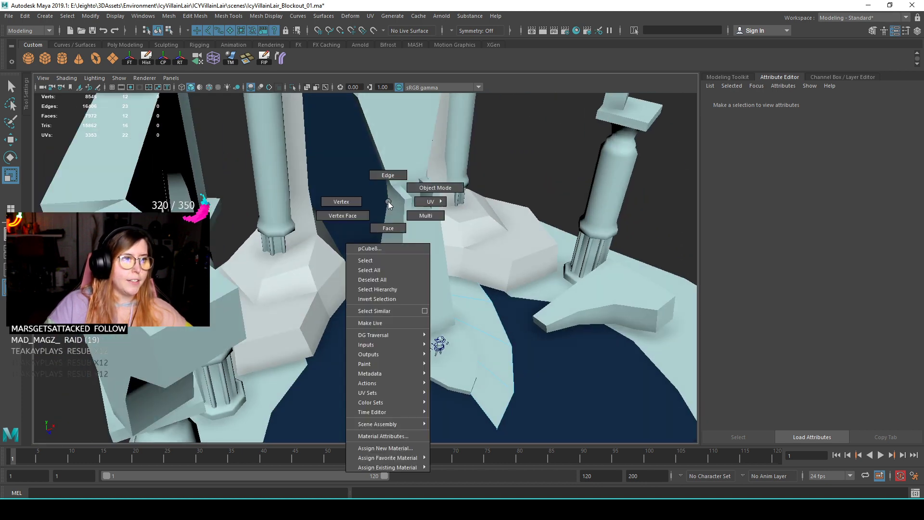
pyautogui.click(411, 234)
pyautogui.scroll(-3, 412, 235)
pyautogui.scroll(2, 432, 311)
pyautogui.keyDown('shift'); pyautogui.click(432, 302); pyautogui.keyUp('shift')
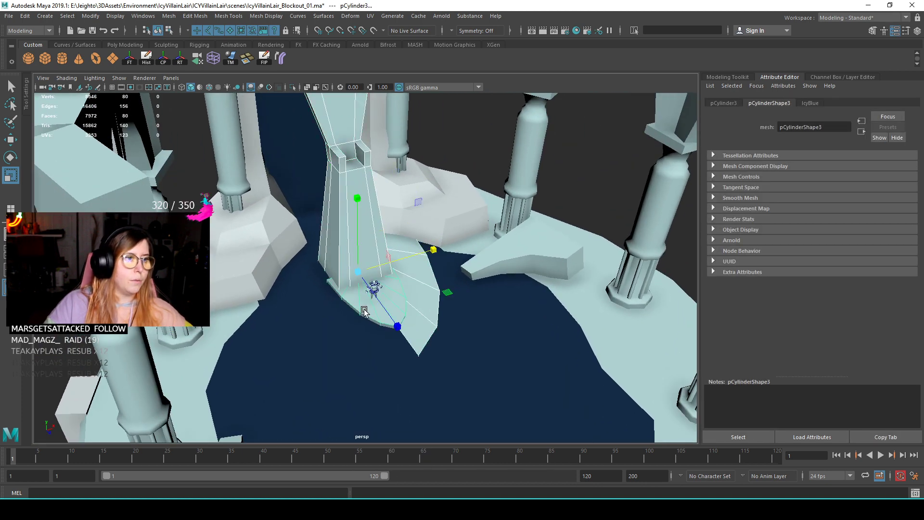
pyautogui.keyDown('shift'); pyautogui.click(364, 309); pyautogui.keyUp('shift')
pyautogui.press('w')
pyautogui.moveTo(382, 305); pyautogui.dragTo(395, 323)
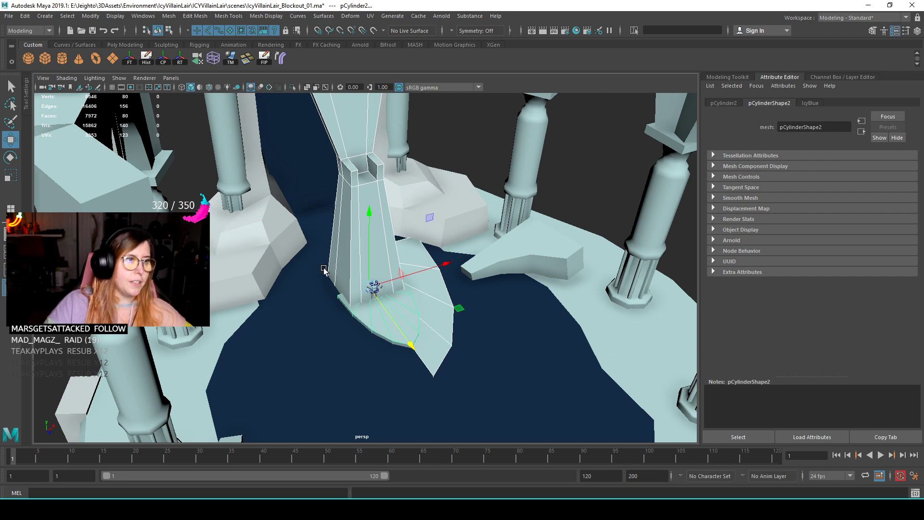
# - Examine the throne's position and its halved base step from near and far
pyautogui.scroll(-4, 343, 345)
pyautogui.keyDown('alt'); pyautogui.moveTo(346, 346); pyautogui.dragTo(346, 324); pyautogui.keyUp('alt')
pyautogui.scroll(3, 347, 325)
pyautogui.click(437, 336)
pyautogui.scroll(-3, 438, 337)
pyautogui.scroll(-3, 439, 336)
pyautogui.keyDown('alt'); pyautogui.moveTo(438, 337); pyautogui.dragTo(427, 295); pyautogui.keyUp('alt')
pyautogui.click(542, 289)
pyautogui.scroll(-2, 389, 304)
pyautogui.scroll(5, 358, 310)
pyautogui.scroll(-3, 393, 292)
pyautogui.scroll(5, 427, 295)
# - Reposition the rear side vertices of the halved step beneath the throne to reshape its outer edge
pyautogui.click(428, 297)
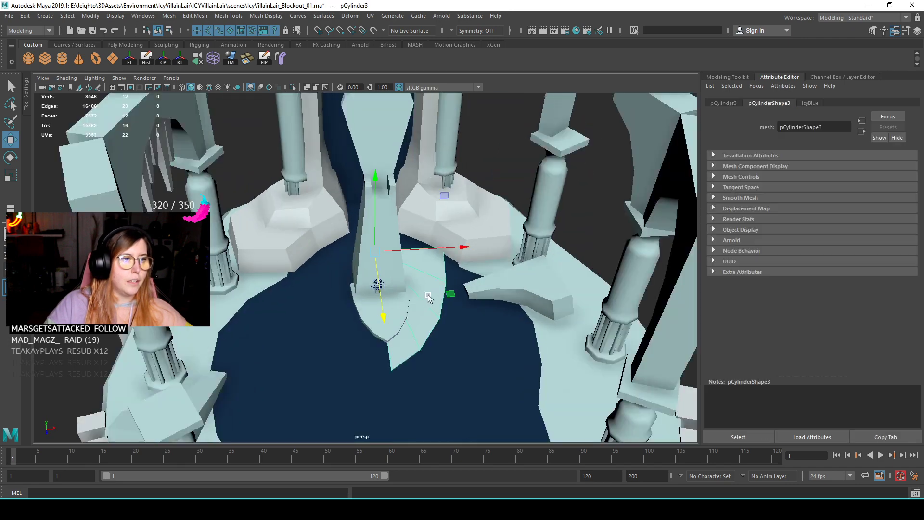
pyautogui.scroll(-4, 428, 299)
pyautogui.scroll(4, 428, 313)
pyautogui.keyDown('alt'); pyautogui.moveTo(498, 296); pyautogui.dragTo(326, 264); pyautogui.keyUp('alt')
pyautogui.moveTo(434, 258); pyautogui.dragTo(392, 259, button='right')
pyautogui.moveTo(392, 191); pyautogui.dragTo(495, 332)
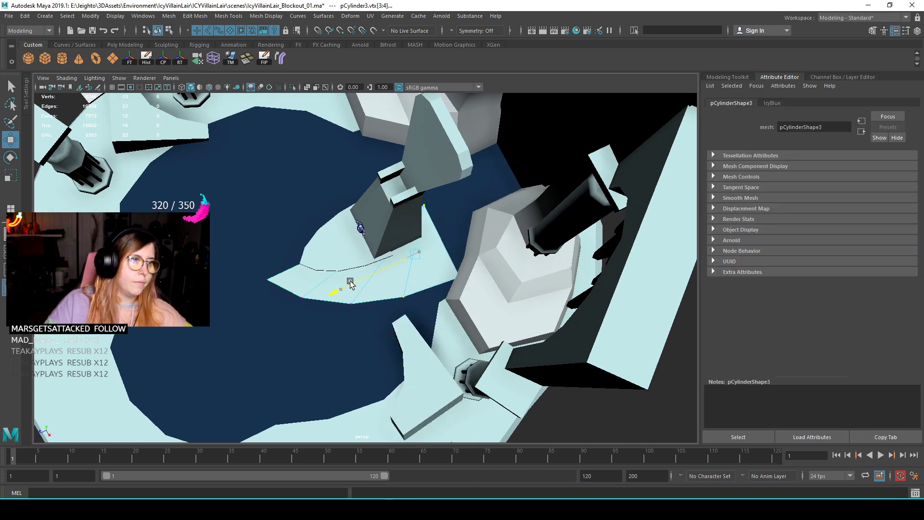
pyautogui.keyDown('alt'); pyautogui.moveTo(336, 284); pyautogui.dragTo(429, 290); pyautogui.keyUp('alt')
pyautogui.scroll(3, 407, 291)
pyautogui.moveTo(404, 221); pyautogui.dragTo(404, 249, button='right')
pyautogui.moveTo(417, 221); pyautogui.dragTo(451, 251)
pyautogui.keyDown('ctrl'); pyautogui.moveTo(429, 174); pyautogui.dragTo(352, 229); pyautogui.keyUp('ctrl')
# - Extrude the halved step's side face, moving and rotating it outward to form a walkway to the platform's outer ring
pyautogui.scroll(-2, 408, 241)
pyautogui.keyDown('shift'); pyautogui.moveTo(410, 241); pyautogui.dragTo(400, 273, button='right'); pyautogui.keyUp('shift')
pyautogui.keyDown('alt'); pyautogui.moveTo(399, 273); pyautogui.dragTo(451, 260); pyautogui.keyUp('alt')
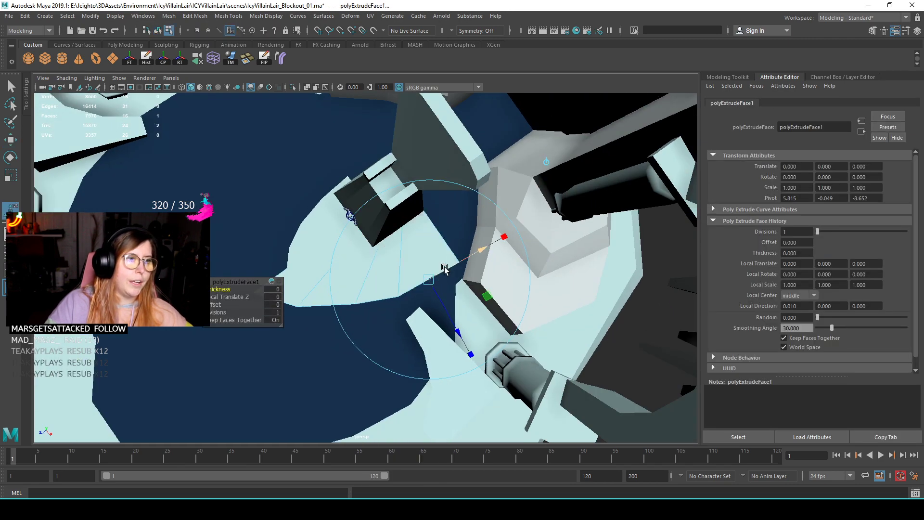
pyautogui.press('w')
pyautogui.keyDown('alt'); pyautogui.moveTo(447, 311); pyautogui.dragTo(380, 257); pyautogui.keyUp('alt')
pyautogui.press('e')
pyautogui.moveTo(457, 252)
pyautogui.mouseDown()
pyautogui.moveTo(427, 254)
pyautogui.moveTo(455, 247)
pyautogui.mouseUp()
pyautogui.press('w')
pyautogui.moveTo(486, 217); pyautogui.dragTo(549, 241)
pyautogui.keyDown('alt'); pyautogui.moveTo(358, 202); pyautogui.dragTo(332, 202); pyautogui.keyUp('alt')
pyautogui.moveTo(331, 200); pyautogui.dragTo(301, 218, button='right')
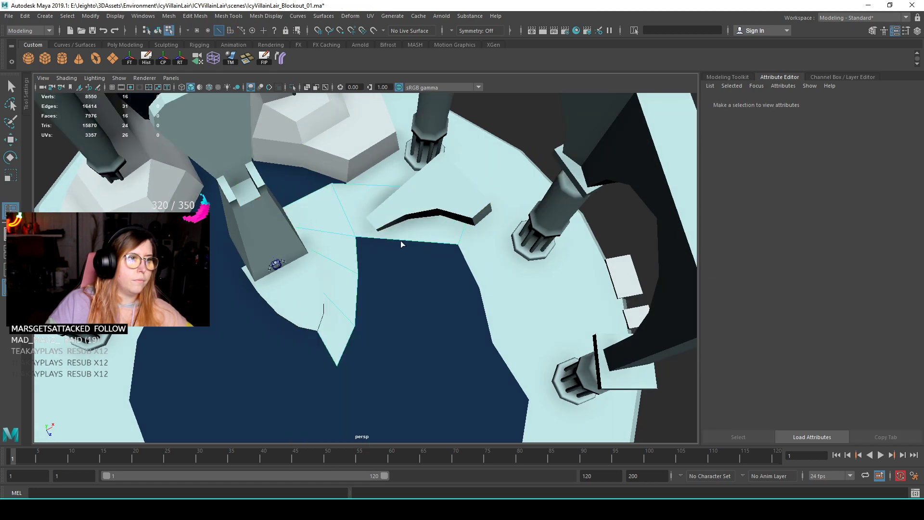
# - Insert an edge loop across the middle of the extruded walkway
pyautogui.click(331, 207)
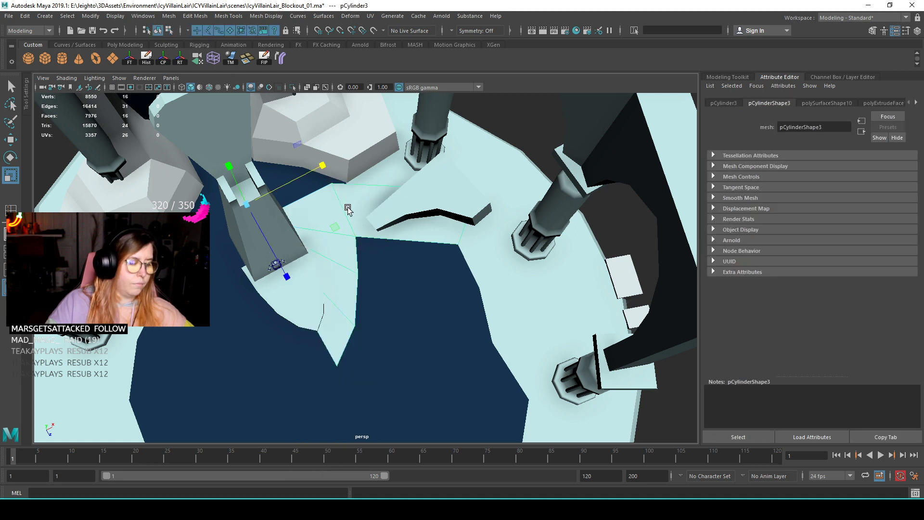
pyautogui.keyDown('shift'); pyautogui.moveTo(354, 201); pyautogui.dragTo(402, 241, button='right'); pyautogui.keyUp('shift')
pyautogui.press('r')
pyautogui.moveTo(346, 202); pyautogui.dragTo(304, 202, button='right')
pyautogui.press('w')
# - Move the walkway's middle vertices to bend its edges into a curved outline
pyautogui.moveTo(446, 279); pyautogui.dragTo(394, 255, button='right')
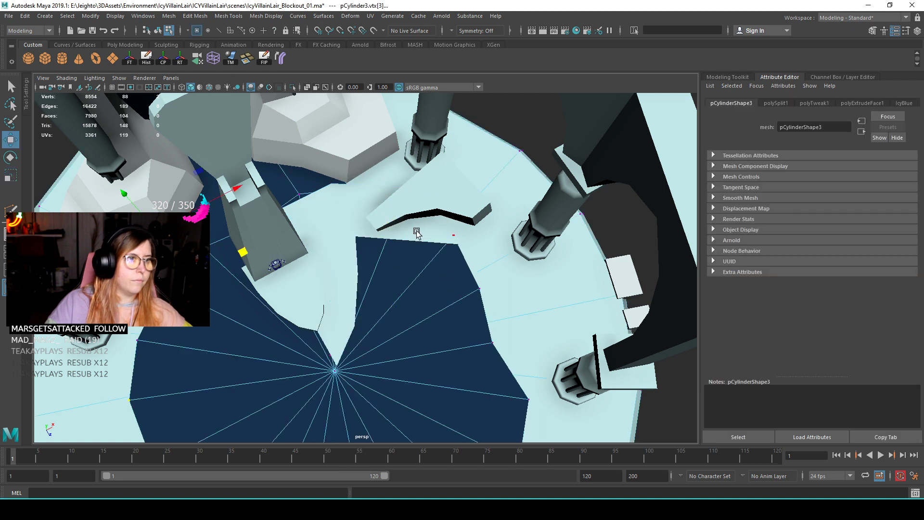
pyautogui.hotkey('ctrl', 'z')
pyautogui.moveTo(383, 256); pyautogui.dragTo(382, 256)
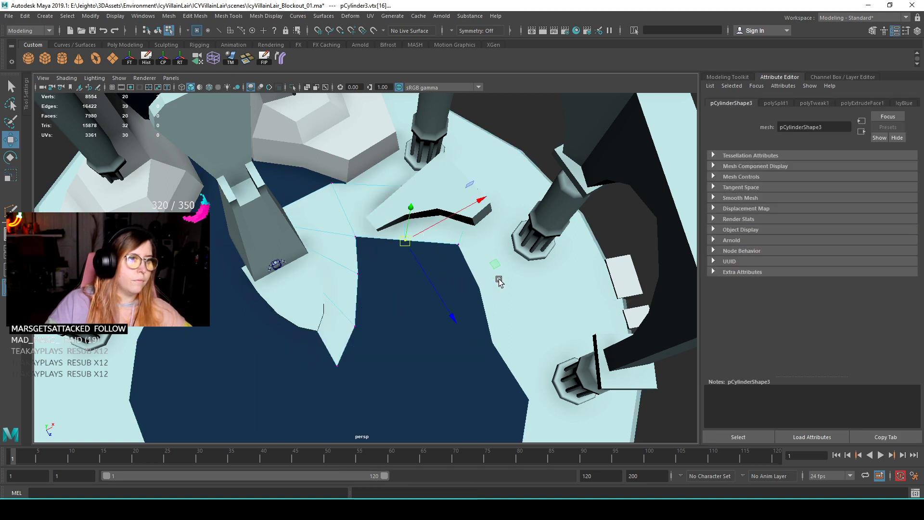
pyautogui.keyDown('alt'); pyautogui.moveTo(485, 261); pyautogui.dragTo(378, 203); pyautogui.keyUp('alt')
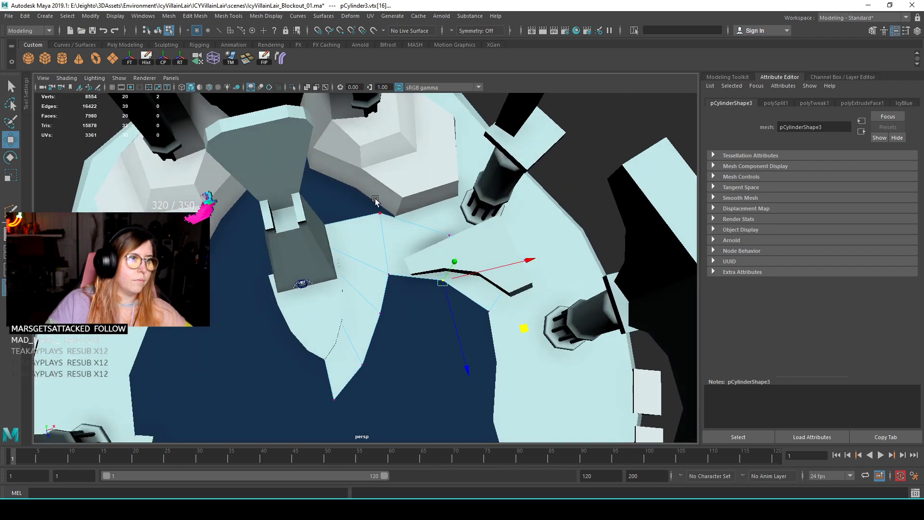
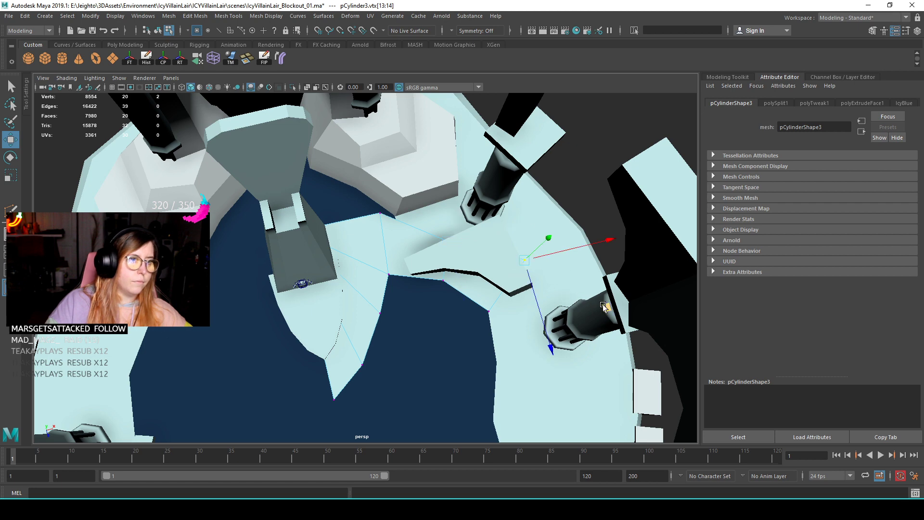
# - Isolate the halved step and its attached walkway from the rest of the lair
pyautogui.scroll(-6, 442, 349)
pyautogui.keyDown('alt'); pyautogui.moveTo(428, 292); pyautogui.dragTo(434, 262); pyautogui.keyUp('alt')
pyautogui.scroll(3, 434, 262)
pyautogui.moveTo(404, 229); pyautogui.dragTo(452, 215, button='right')
pyautogui.click(587, 250)
pyautogui.scroll(-4, 462, 272)
pyautogui.keyDown('alt'); pyautogui.moveTo(454, 273); pyautogui.dragTo(526, 256); pyautogui.keyUp('alt')
pyautogui.scroll(7, 342, 259)
pyautogui.click(393, 277)
pyautogui.scroll(-5, 427, 267)
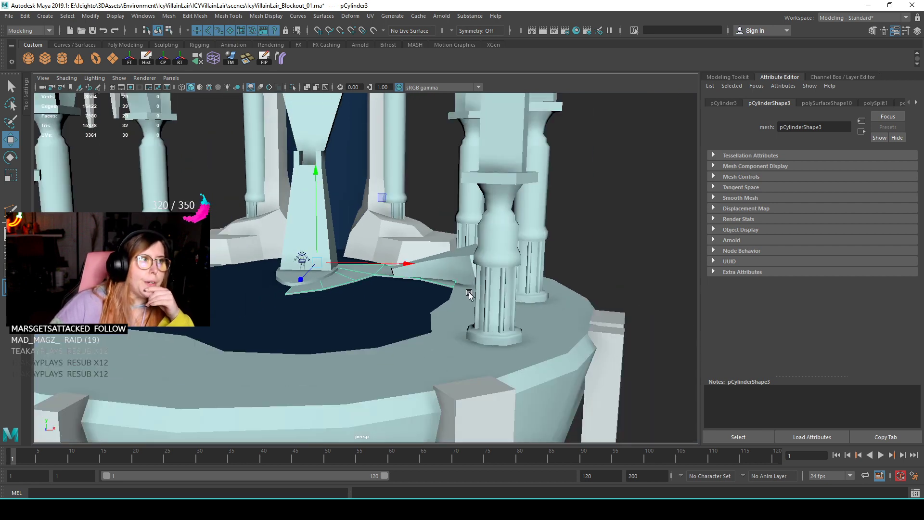
pyautogui.scroll(4, 390, 284)
pyautogui.keyDown('alt'); pyautogui.moveTo(406, 291); pyautogui.dragTo(384, 307); pyautogui.keyUp('alt')
pyautogui.scroll(3, 388, 266)
pyautogui.hotkey('ctrl', '1')
# - Delete the faces joining the step to the walkway, leaving a gap between the two pieces
pyautogui.keyDown('alt'); pyautogui.moveTo(363, 268); pyautogui.dragTo(391, 287); pyautogui.keyUp('alt')
pyautogui.scroll(2, 391, 286)
pyautogui.moveTo(362, 213); pyautogui.dragTo(362, 236, button='right')
pyautogui.moveTo(349, 178); pyautogui.dragTo(411, 312)
pyautogui.keyDown('ctrl'); pyautogui.moveTo(410, 176); pyautogui.dragTo(508, 313); pyautogui.keyUp('ctrl')
pyautogui.click(345, 335)
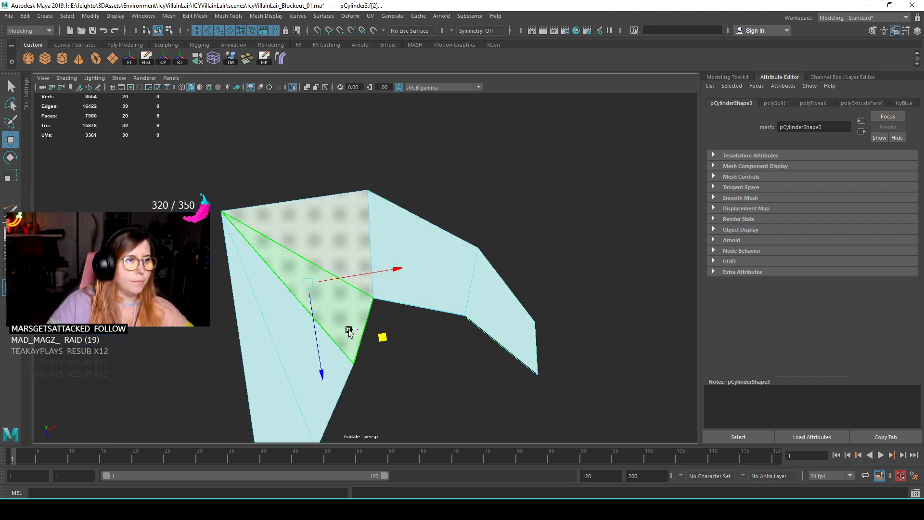
pyautogui.press('Delete')
# - Extrude the walkway's open inner-end edges toward the step in the top view, adding a new segment
pyautogui.keyDown('alt'); pyautogui.moveTo(341, 312); pyautogui.dragTo(406, 264); pyautogui.keyUp('alt')
pyautogui.press('space')
pyautogui.click(361, 266)
pyautogui.click(368, 262)
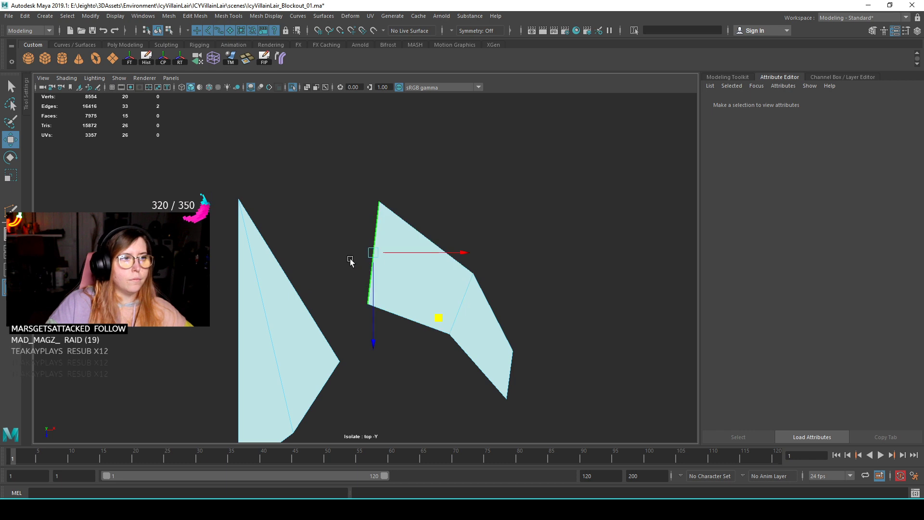
pyautogui.keyDown('alt'); pyautogui.moveTo(366, 263); pyautogui.dragTo(384, 278, button='middle'); pyautogui.keyUp('alt')
pyautogui.hotkey('ctrl', 'e')
pyautogui.press('w')
pyautogui.moveTo(453, 335); pyautogui.dragTo(406, 318)
pyautogui.keyDown('alt'); pyautogui.moveTo(303, 269); pyautogui.dragTo(349, 284, button='middle'); pyautogui.keyUp('alt')
# - Reposition the vertices at the walkway's inner end to refine the new segment's outline
pyautogui.press('F9')
pyautogui.moveTo(342, 187); pyautogui.dragTo(408, 229)
pyautogui.moveTo(454, 279); pyautogui.dragTo(425, 257)
pyautogui.moveTo(426, 259)
pyautogui.mouseDown(button='middle')
pyautogui.moveTo(430, 270)
pyautogui.moveTo(402, 250)
pyautogui.mouseUp(button='middle')
pyautogui.press('F8')
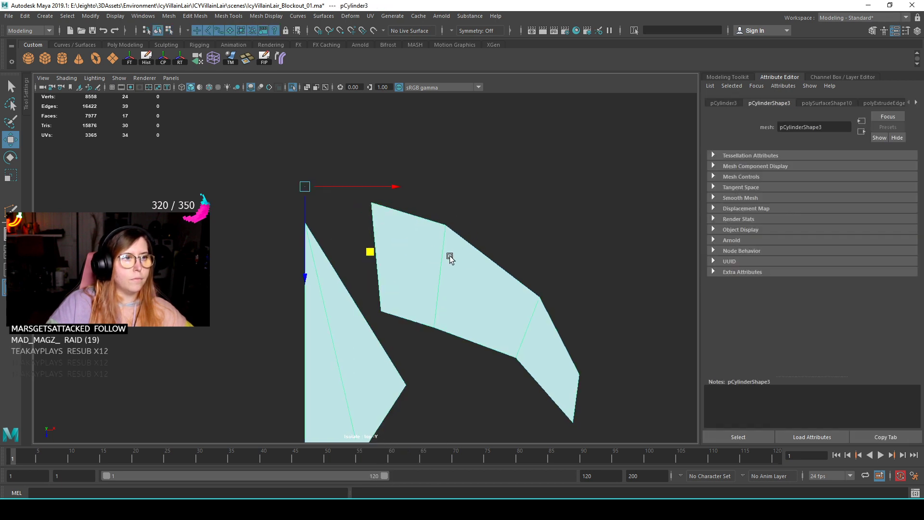
# - Insert a lengthwise edge loop along the middle of the walkway and bevel it into two close loops
pyautogui.press('Return')
pyautogui.press('r')
pyautogui.press('F9')
pyautogui.moveTo(334, 243); pyautogui.dragTo(452, 298)
pyautogui.press('w')
pyautogui.press('F10')
pyautogui.doubleClick(398, 262)
pyautogui.keyDown('shift'); pyautogui.moveTo(398, 262); pyautogui.dragTo(361, 242, button='right'); pyautogui.keyUp('shift')
# - Move the rear vertices at the walkway's inner end toward the step to form a jagged notch
pyautogui.moveTo(355, 241); pyautogui.dragTo(389, 255)
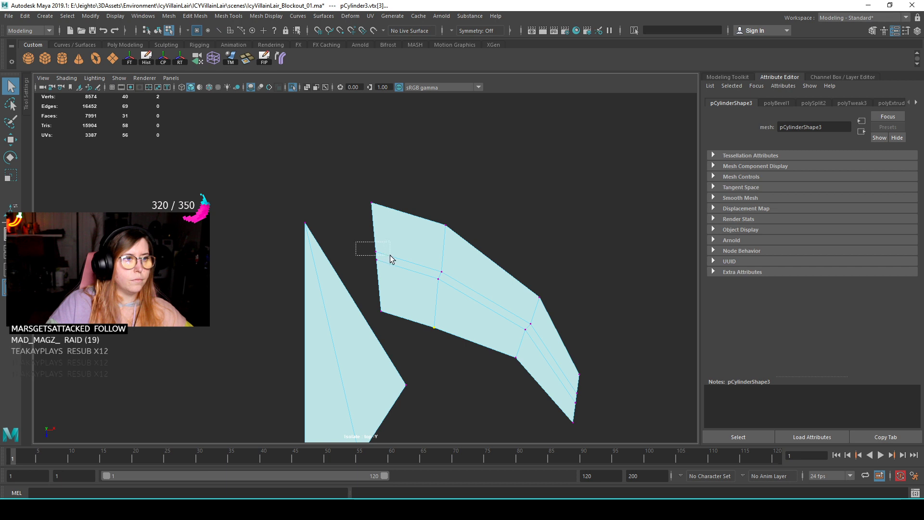
pyautogui.press('w')
pyautogui.moveTo(441, 314); pyautogui.dragTo(346, 247, button='middle')
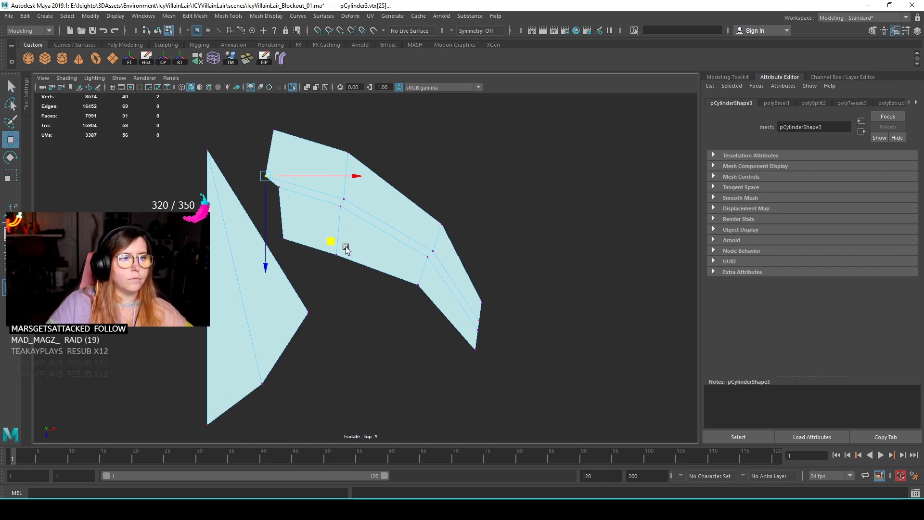
pyautogui.keyDown('alt'); pyautogui.moveTo(434, 230); pyautogui.dragTo(434, 268, button='middle'); pyautogui.keyUp('alt')
# - Reposition the vertices along the walkway's outer edge to give it a rounder curve
pyautogui.keyDown('alt'); pyautogui.moveTo(358, 251); pyautogui.dragTo(329, 207, button='middle'); pyautogui.keyUp('alt')
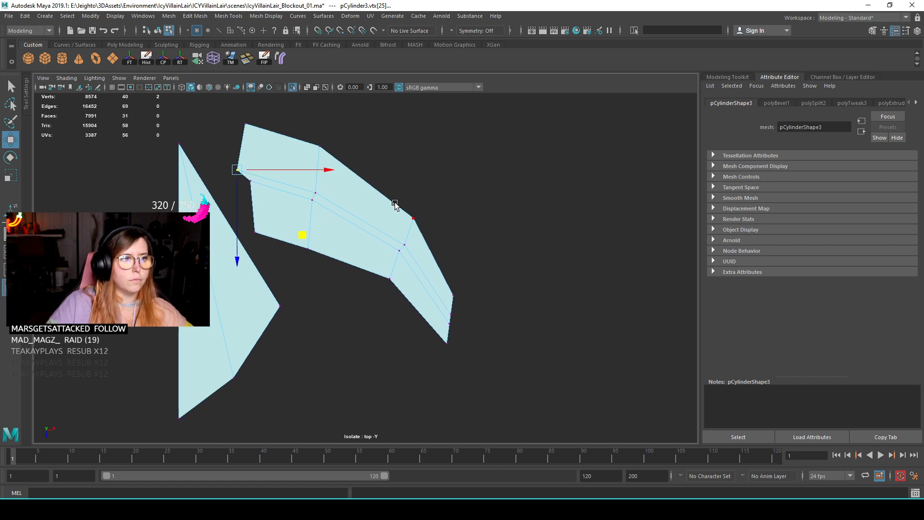
pyautogui.moveTo(408, 210); pyautogui.dragTo(444, 252)
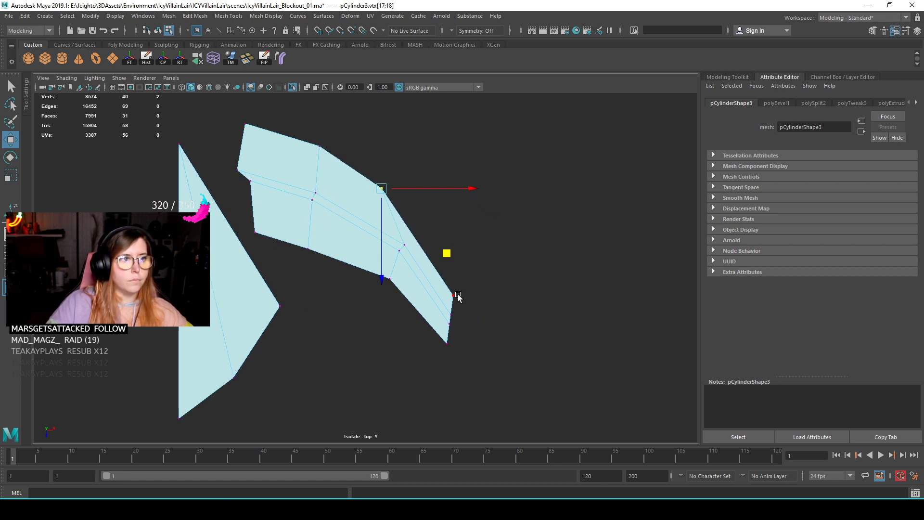
pyautogui.moveTo(443, 286); pyautogui.dragTo(471, 313)
pyautogui.moveTo(518, 357); pyautogui.dragTo(489, 304)
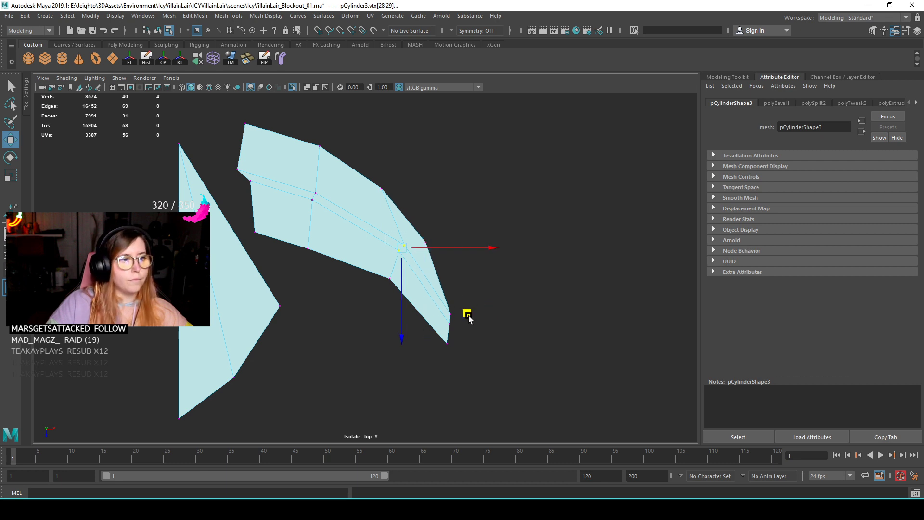
# - Move the paired middle-loop vertices at the walkway's bend and outer tip to follow the curved outline
pyautogui.click(476, 253)
pyautogui.moveTo(395, 234); pyautogui.dragTo(407, 246)
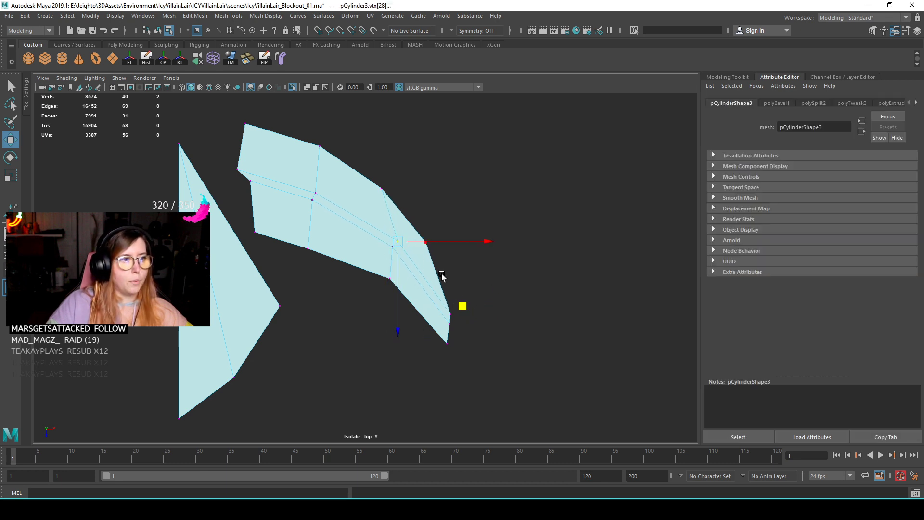
pyautogui.moveTo(462, 306); pyautogui.dragTo(453, 297, button='middle')
pyautogui.moveTo(442, 309); pyautogui.dragTo(465, 327)
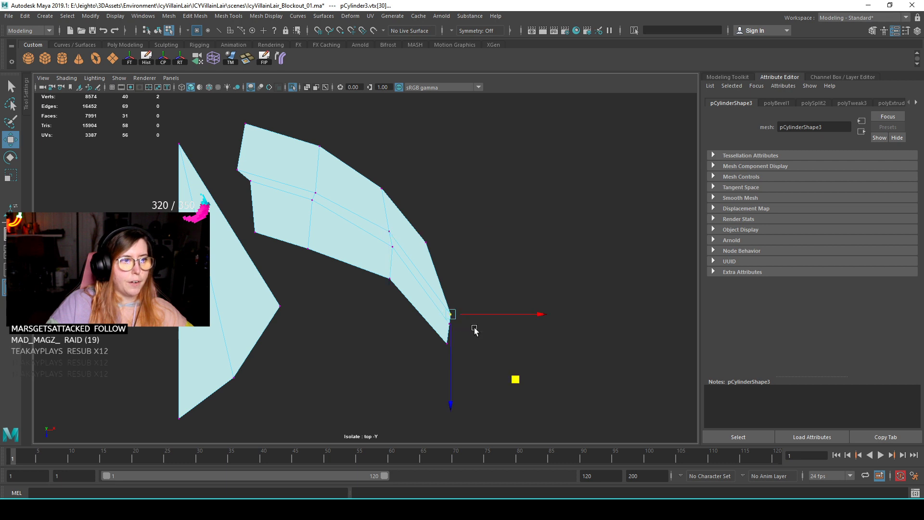
pyautogui.moveTo(518, 377); pyautogui.dragTo(508, 348, button='middle')
pyautogui.moveTo(460, 333); pyautogui.dragTo(461, 334)
pyautogui.moveTo(510, 387); pyautogui.dragTo(517, 387, button='middle')
pyautogui.scroll(-2, 320, 250)
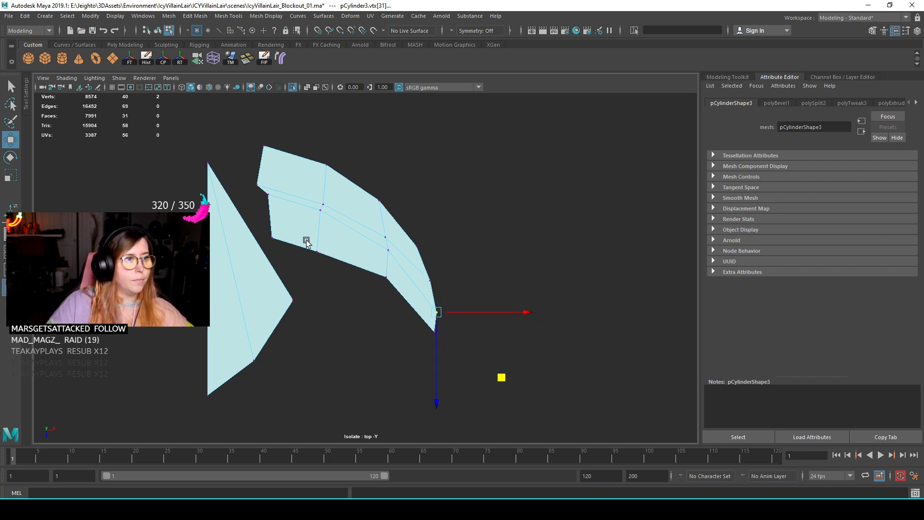
pyautogui.keyDown('alt'); pyautogui.moveTo(291, 233); pyautogui.dragTo(389, 272, button='middle'); pyautogui.keyUp('alt')
pyautogui.scroll(1, 385, 250)
pyautogui.moveTo(377, 209); pyautogui.dragTo(465, 169, button='right')
pyautogui.click(465, 170)
pyautogui.keyDown('alt'); pyautogui.moveTo(440, 273); pyautogui.dragTo(412, 259, button='right'); pyautogui.keyUp('alt')
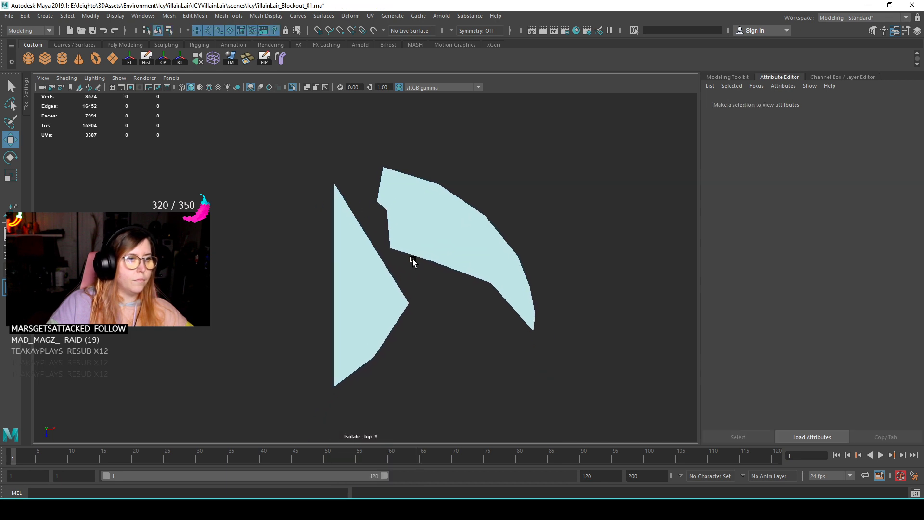
pyautogui.click(379, 275)
pyautogui.scroll(1, 375, 265)
pyautogui.rightClick(357, 203)
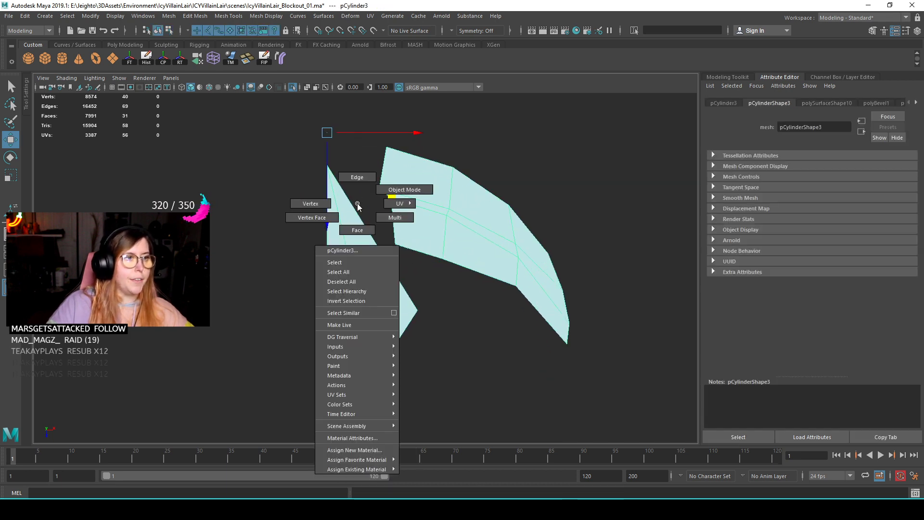
pyautogui.scroll(2, 343, 236)
pyautogui.scroll(-2, 351, 271)
pyautogui.keyDown('alt'); pyautogui.moveTo(371, 293); pyautogui.dragTo(377, 245, button='middle'); pyautogui.keyUp('alt')
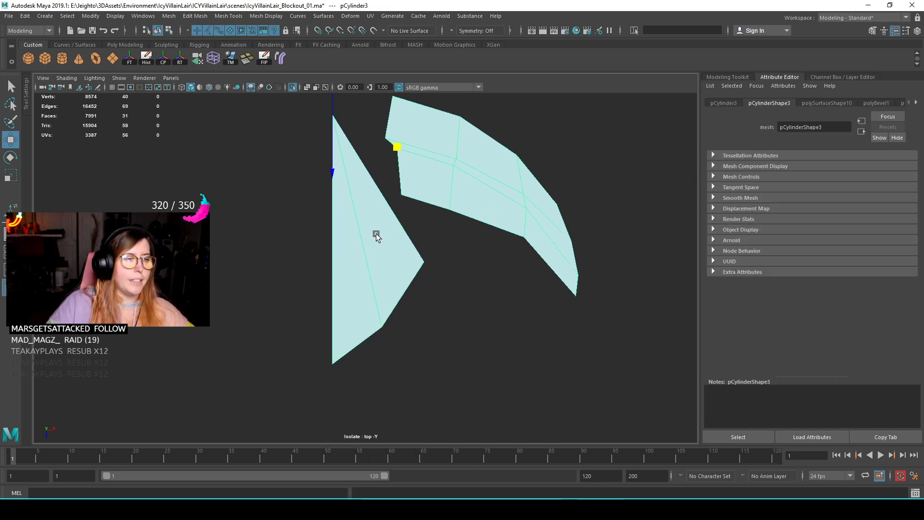
pyautogui.scroll(1, 373, 226)
pyautogui.keyDown('alt'); pyautogui.moveTo(361, 206); pyautogui.dragTo(355, 221, button='middle'); pyautogui.keyUp('alt')
# - Delete the underside faces of the detached step piece in the perspective view
pyautogui.moveTo(381, 272); pyautogui.dragTo(366, 243, button='right')
pyautogui.click(382, 292)
pyautogui.press('space')
pyautogui.moveTo(397, 260); pyautogui.dragTo(398, 241)
pyautogui.keyDown('alt'); pyautogui.moveTo(368, 282); pyautogui.dragTo(328, 251); pyautogui.keyUp('alt')
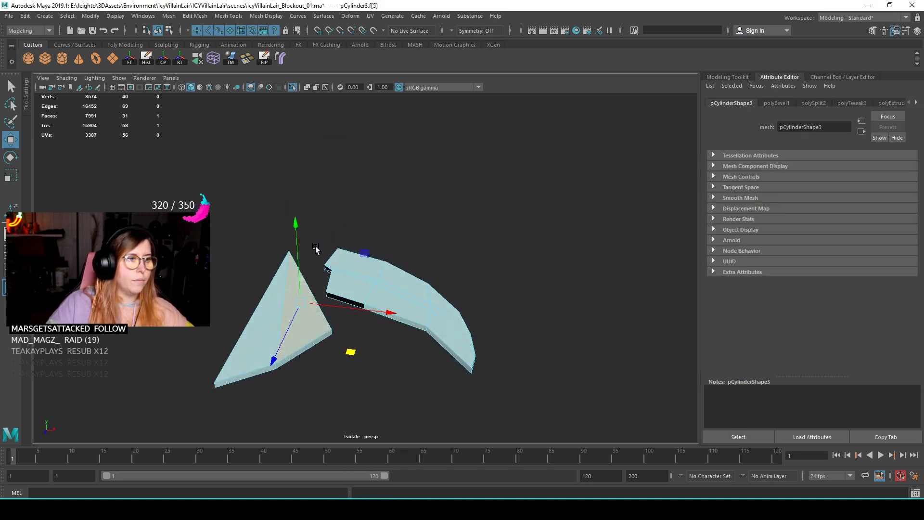
pyautogui.keyDown('alt'); pyautogui.moveTo(354, 303); pyautogui.dragTo(408, 249, button='middle'); pyautogui.keyUp('alt')
pyautogui.keyDown('alt'); pyautogui.moveTo(408, 249); pyautogui.dragTo(447, 251); pyautogui.keyUp('alt')
pyautogui.scroll(3, 446, 252)
pyautogui.keyDown('shift'); pyautogui.click(311, 301); pyautogui.keyUp('shift')
pyautogui.keyDown('shift'); pyautogui.click(320, 327); pyautogui.keyUp('shift')
pyautogui.keyDown('shift'); pyautogui.click(352, 313); pyautogui.keyUp('shift')
pyautogui.scroll(-1, 354, 317)
pyautogui.keyDown('alt'); pyautogui.moveTo(353, 318); pyautogui.dragTo(286, 243); pyautogui.keyUp('alt')
pyautogui.moveTo(362, 310); pyautogui.dragTo(346, 240)
pyautogui.press('Delete')
# - Delete the underside faces of the walkway, keeping its top surface and outer side faces
pyautogui.click(404, 232)
pyautogui.keyDown('shift'); pyautogui.doubleClick(434, 247); pyautogui.keyUp('shift')
pyautogui.keyDown('shift'); pyautogui.click(354, 188); pyautogui.keyUp('shift')
pyautogui.keyDown('shift'); pyautogui.click(357, 181); pyautogui.keyUp('shift')
pyautogui.keyDown('shift'); pyautogui.click(358, 169); pyautogui.keyUp('shift')
pyautogui.keyDown('shift'); pyautogui.click(402, 194); pyautogui.keyUp('shift')
pyautogui.keyDown('shift'); pyautogui.click(396, 212); pyautogui.keyUp('shift')
pyautogui.keyDown('shift'); pyautogui.click(373, 218); pyautogui.keyUp('shift')
pyautogui.keyDown('shift'); pyautogui.click(435, 297); pyautogui.keyUp('shift')
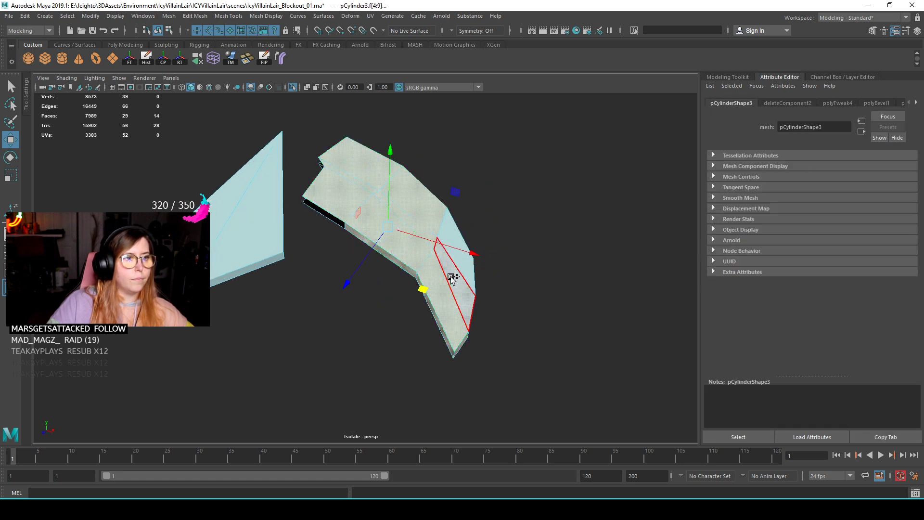
pyautogui.keyDown('shift'); pyautogui.click(458, 237); pyautogui.keyUp('shift')
pyautogui.scroll(-4, 448, 265)
pyautogui.keyDown('alt'); pyautogui.moveTo(436, 278); pyautogui.dragTo(412, 256); pyautogui.keyUp('alt')
pyautogui.keyDown('shift'); pyautogui.moveTo(328, 174); pyautogui.dragTo(336, 242); pyautogui.keyUp('shift')
pyautogui.press('Delete')
# - Extrude the bare front edge of the walkway's inner end downward and snap it to the adjoining side face
pyautogui.keyDown('alt'); pyautogui.moveTo(402, 270); pyautogui.dragTo(341, 130); pyautogui.keyUp('alt')
pyautogui.click(343, 204)
pyautogui.hotkey('ctrl', 'e')
pyautogui.hotkey('ctrl', 'z')
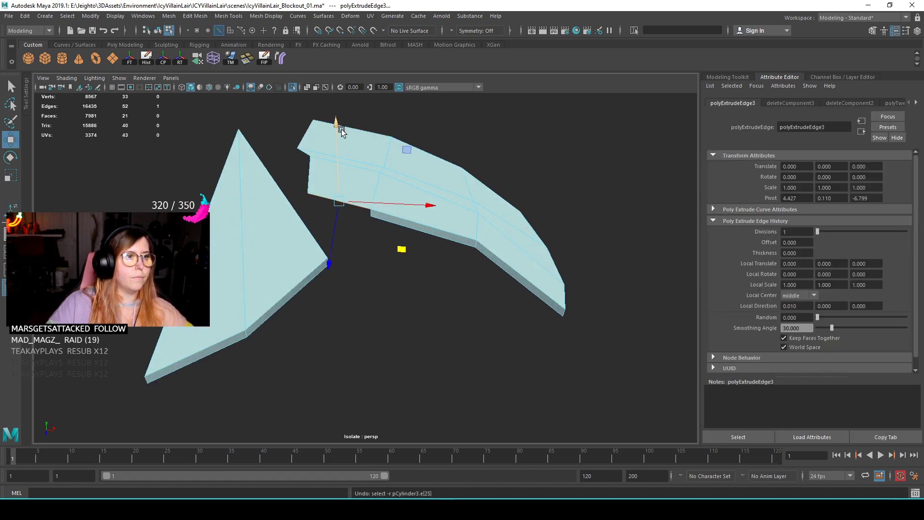
pyautogui.press('v')
pyautogui.moveTo(374, 234); pyautogui.dragTo(373, 226, button='middle')
pyautogui.scroll(2, 399, 174)
pyautogui.moveTo(400, 173); pyautogui.dragTo(373, 176, button='right')
pyautogui.moveTo(365, 217); pyautogui.dragTo(381, 201)
pyautogui.scroll(-2, 313, 228)
pyautogui.keyDown('alt'); pyautogui.moveTo(311, 229); pyautogui.dragTo(303, 273); pyautogui.keyUp('alt')
pyautogui.keyDown('alt'); pyautogui.moveTo(303, 273); pyautogui.dragTo(305, 240, button='middle'); pyautogui.keyUp('alt')
pyautogui.moveTo(295, 243); pyautogui.dragTo(296, 179, button='right')
pyautogui.click(370, 267)
pyautogui.hotkey('ctrl', 'e')
pyautogui.keyDown('alt'); pyautogui.moveTo(356, 288); pyautogui.dragTo(330, 246); pyautogui.keyUp('alt')
pyautogui.hotkey('ctrl', 'z')
pyautogui.hotkey('ctrl', 'z')
# - Delete the diagonal edge on the step's top face and cut four new edges across its tapering part
pyautogui.click(336, 213)
pyautogui.press('Delete')
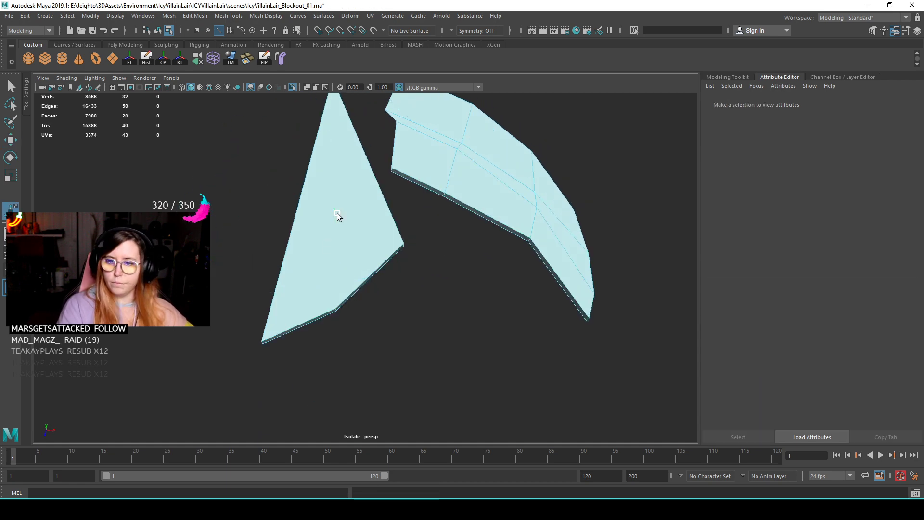
pyautogui.keyDown('alt'); pyautogui.moveTo(340, 212); pyautogui.dragTo(359, 234); pyautogui.keyUp('alt')
pyautogui.moveTo(359, 233); pyautogui.dragTo(310, 239, button='right')
pyautogui.click(408, 264)
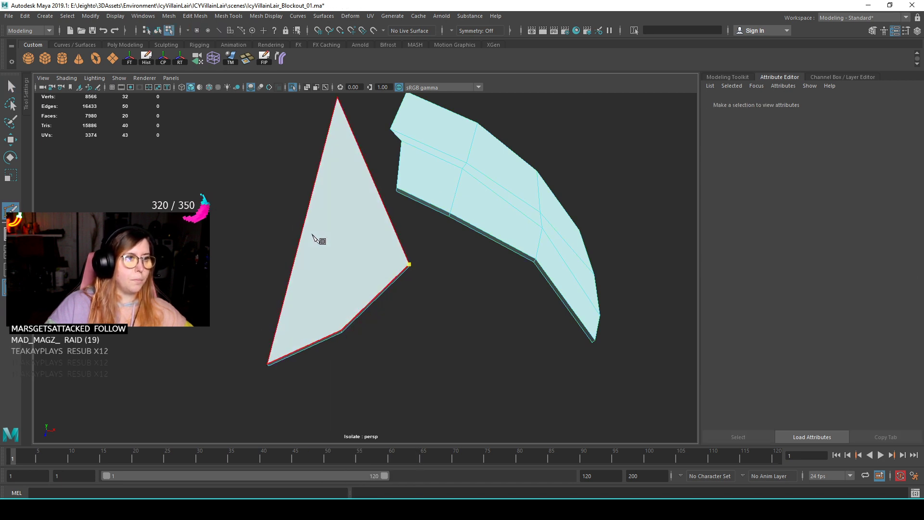
pyautogui.keyDown('alt'); pyautogui.moveTo(346, 259); pyautogui.dragTo(309, 217); pyautogui.keyUp('alt')
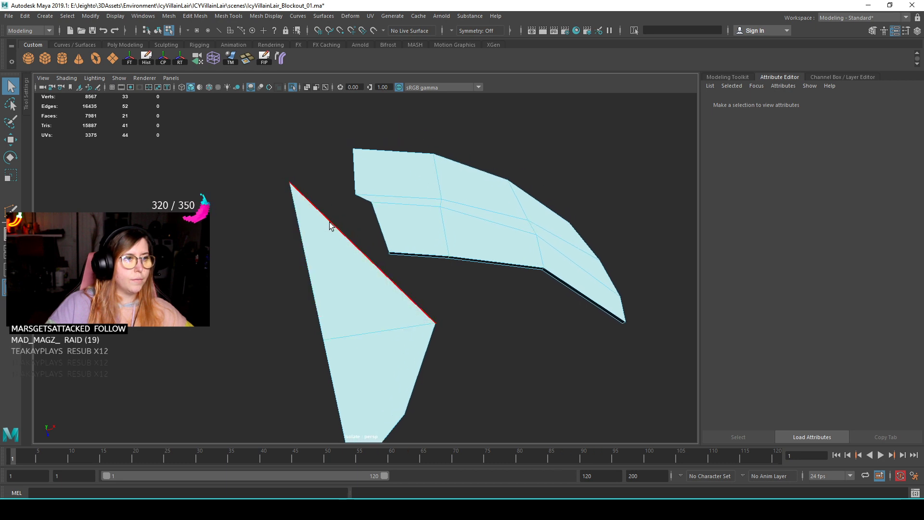
pyautogui.click(427, 287)
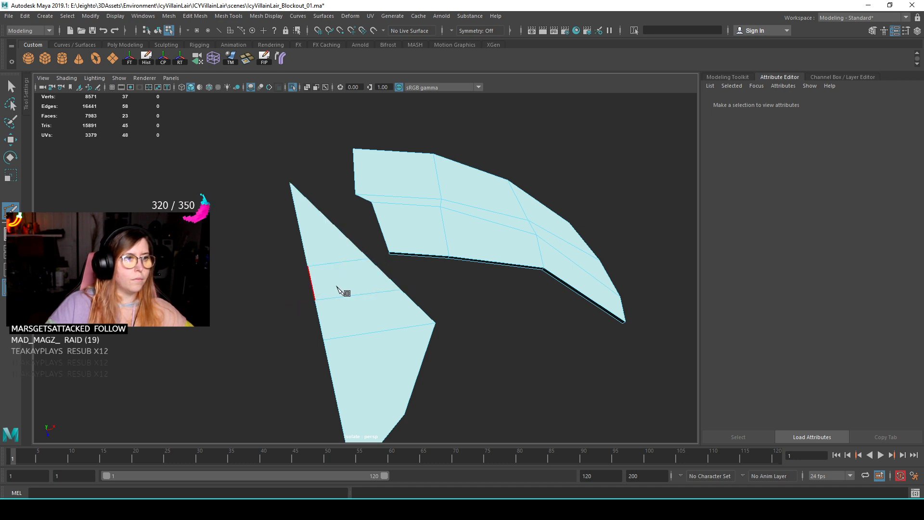
pyautogui.keyDown('alt'); pyautogui.moveTo(300, 242); pyautogui.dragTo(354, 268); pyautogui.keyUp('alt')
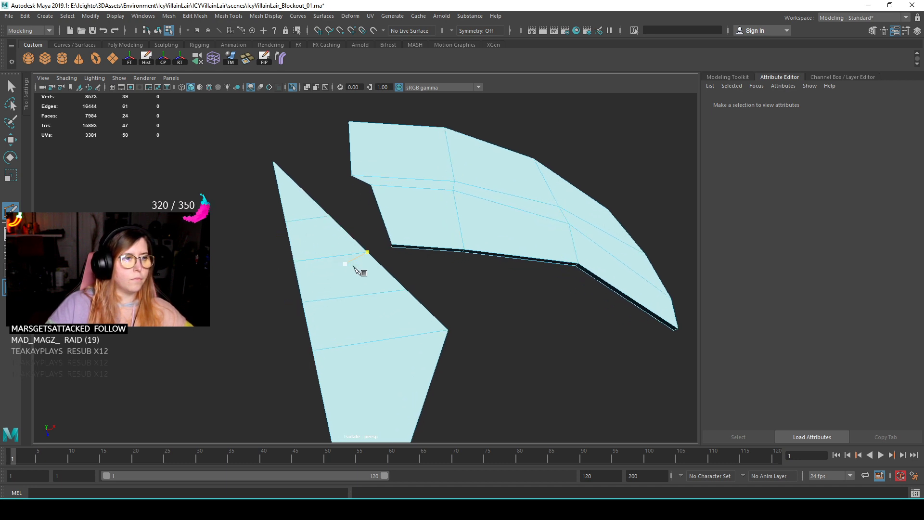
# - Move the new cut vertices on the step's slanted side outward to form a jagged edge facing the walkway
pyautogui.press('r')
pyautogui.click(400, 289)
pyautogui.press('w')
pyautogui.moveTo(486, 336); pyautogui.dragTo(478, 307)
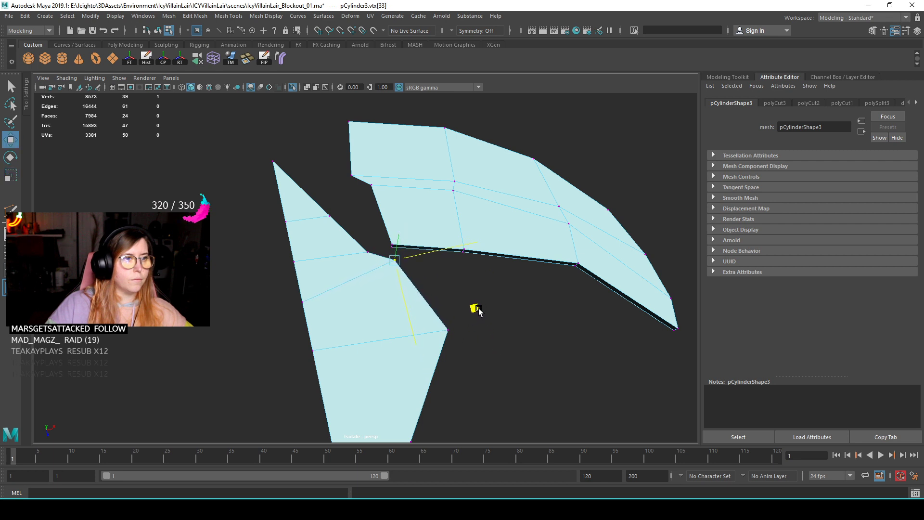
pyautogui.keyDown('alt'); pyautogui.moveTo(359, 240); pyautogui.dragTo(361, 273, button='middle'); pyautogui.keyUp('alt')
pyautogui.moveTo(345, 265)
pyautogui.mouseDown()
pyautogui.moveTo(383, 294)
pyautogui.moveTo(359, 272)
pyautogui.mouseUp()
pyautogui.moveTo(411, 295); pyautogui.dragTo(436, 273, button='middle')
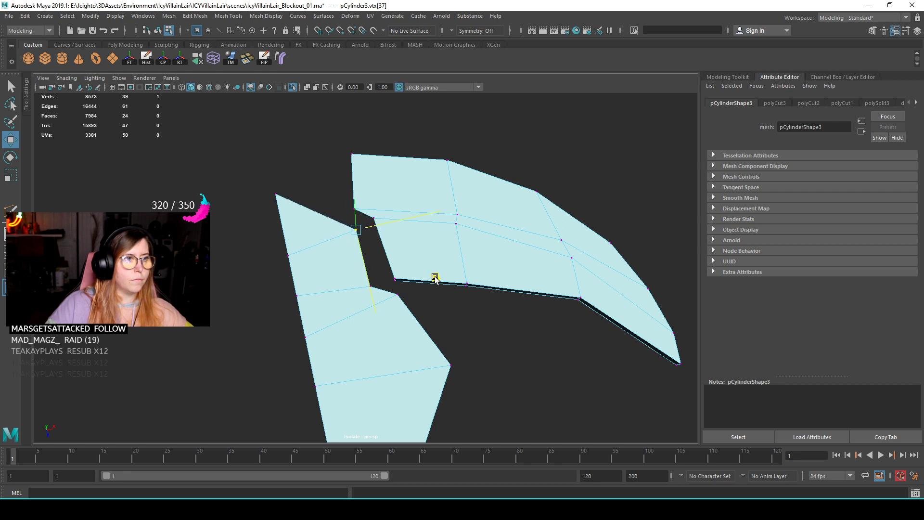
# - Shift the middle vertices of the step's jagged edge forward to widen the notch around the walkway's end
pyautogui.moveTo(354, 287); pyautogui.dragTo(433, 321, button='middle')
pyautogui.click(398, 296)
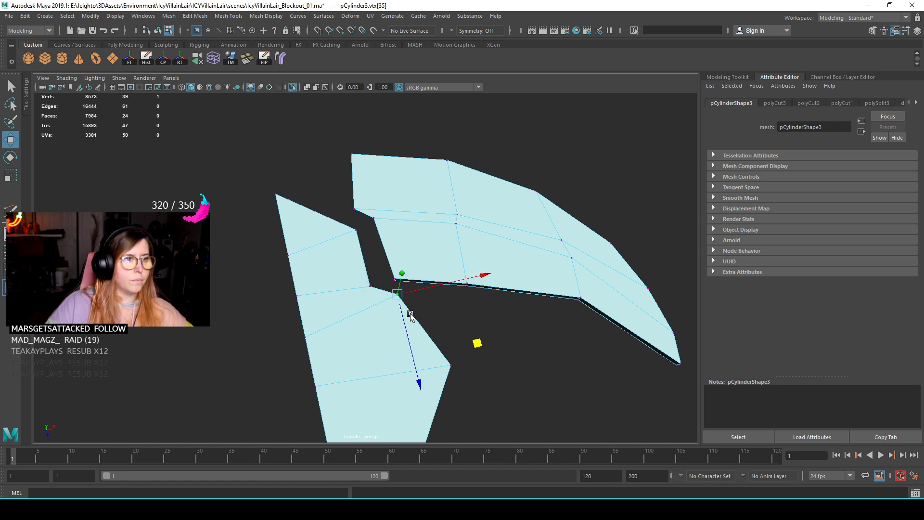
pyautogui.moveTo(480, 342); pyautogui.dragTo(495, 358, button='middle')
pyautogui.moveTo(390, 306); pyautogui.dragTo(390, 306)
pyautogui.moveTo(448, 340); pyautogui.dragTo(450, 350, button='middle')
# - Add a vertex on the step's rear slanted edge and adjust its position
pyautogui.keyDown('alt'); pyautogui.moveTo(323, 212); pyautogui.dragTo(323, 224, button='middle'); pyautogui.keyUp('alt')
pyautogui.moveTo(299, 225); pyautogui.dragTo(339, 211, button='right')
pyautogui.keyDown('shift'); pyautogui.moveTo(335, 256); pyautogui.dragTo(280, 254, button='right'); pyautogui.keyUp('shift')
pyautogui.click(288, 267)
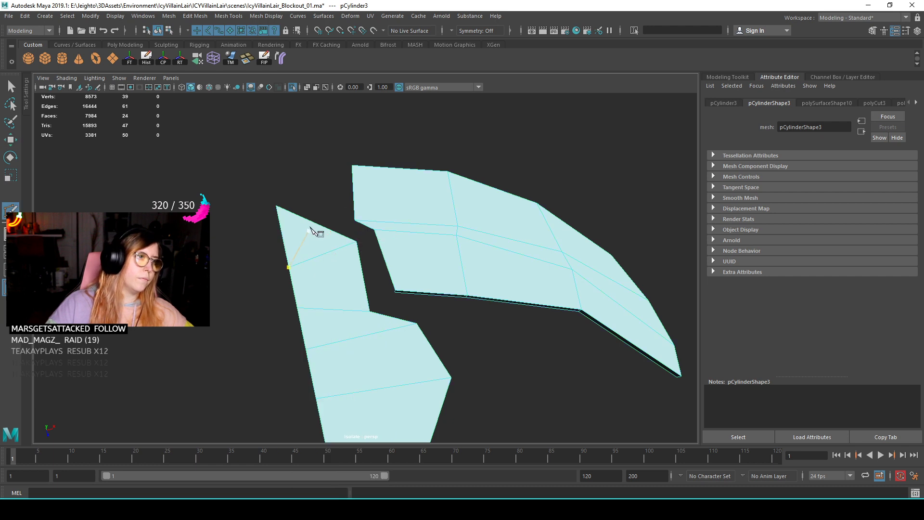
pyautogui.click(315, 224)
pyautogui.press('w')
pyautogui.press('r')
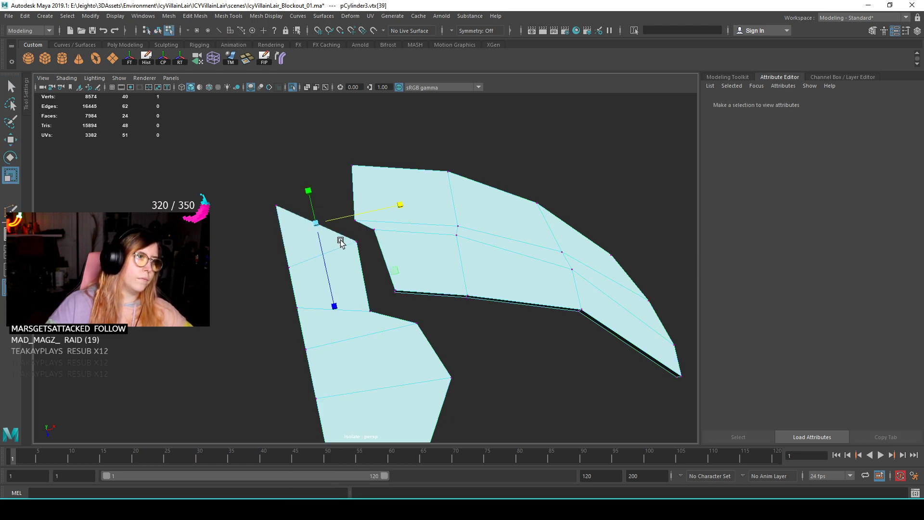
pyautogui.press('w')
pyautogui.moveTo(391, 270); pyautogui.dragTo(400, 274)
# - Extrude the short rear edge at the step's tip outward past the walkway's inner end
pyautogui.moveTo(285, 186); pyautogui.dragTo(282, 164, button='right')
pyautogui.click(306, 226)
pyautogui.hotkey('ctrl', 'e')
pyautogui.keyDown('alt'); pyautogui.moveTo(424, 229); pyautogui.dragTo(413, 256); pyautogui.keyUp('alt')
pyautogui.press('w')
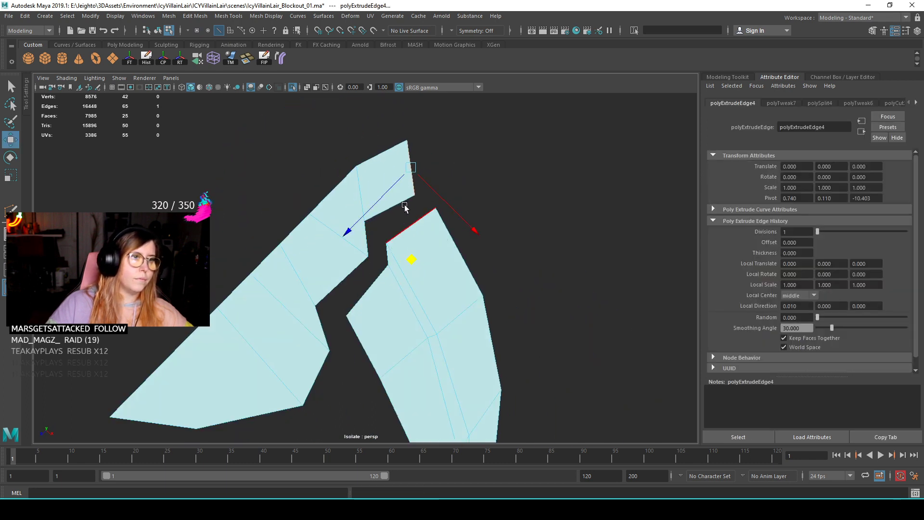
# - Move the two end vertices of the rear extrusion, aligning one with the step's straight center edge
pyautogui.moveTo(371, 143); pyautogui.dragTo(344, 143, button='right')
pyautogui.click(407, 141)
pyautogui.moveTo(407, 140); pyautogui.dragTo(358, 153, button='middle')
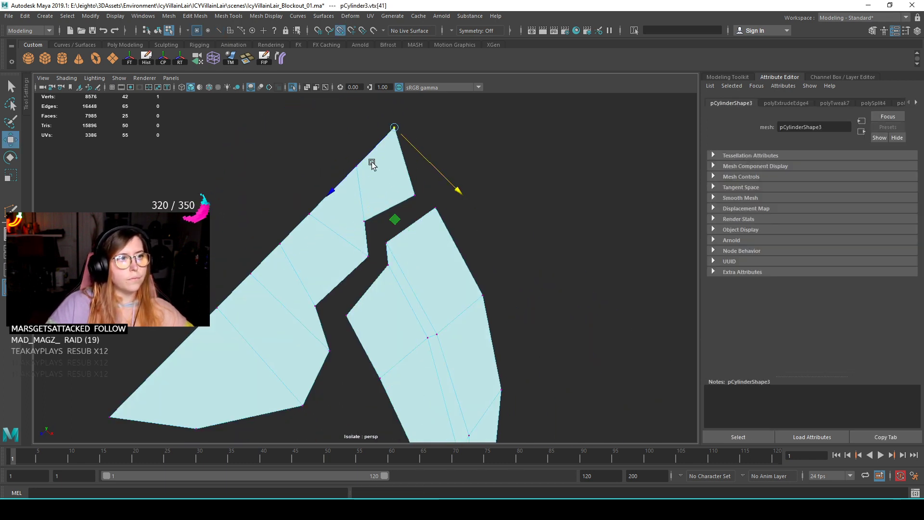
pyautogui.click(417, 197)
pyautogui.moveTo(417, 197); pyautogui.dragTo(408, 208, button='middle')
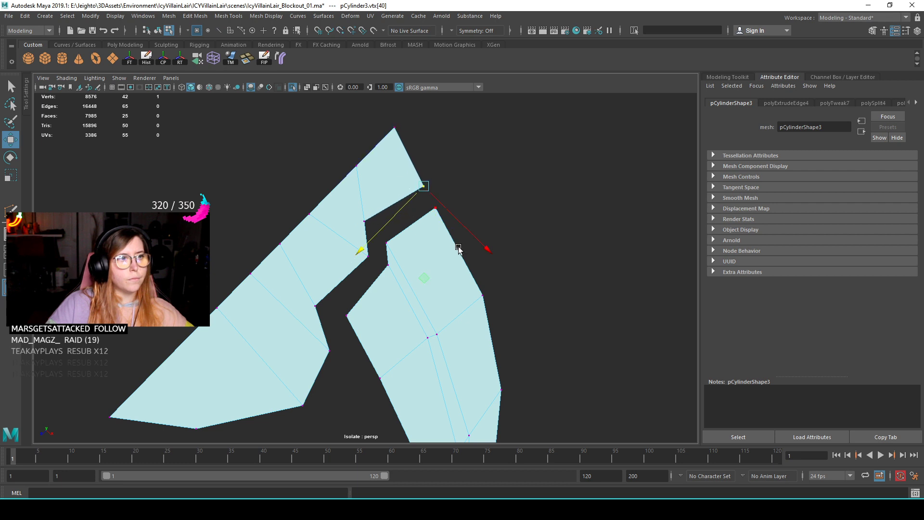
# - Shift the two end vertices at the inner tip of the center ice piece to refine the gap's opening
pyautogui.moveTo(483, 250); pyautogui.dragTo(477, 244)
pyautogui.scroll(-5, 400, 253)
pyautogui.keyDown('alt'); pyautogui.moveTo(400, 253); pyautogui.dragTo(336, 302); pyautogui.keyUp('alt')
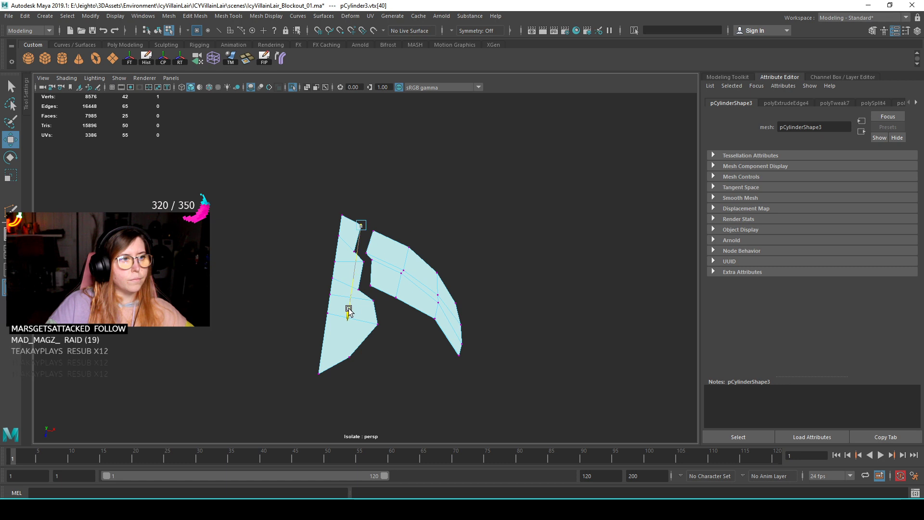
pyautogui.scroll(5, 346, 268)
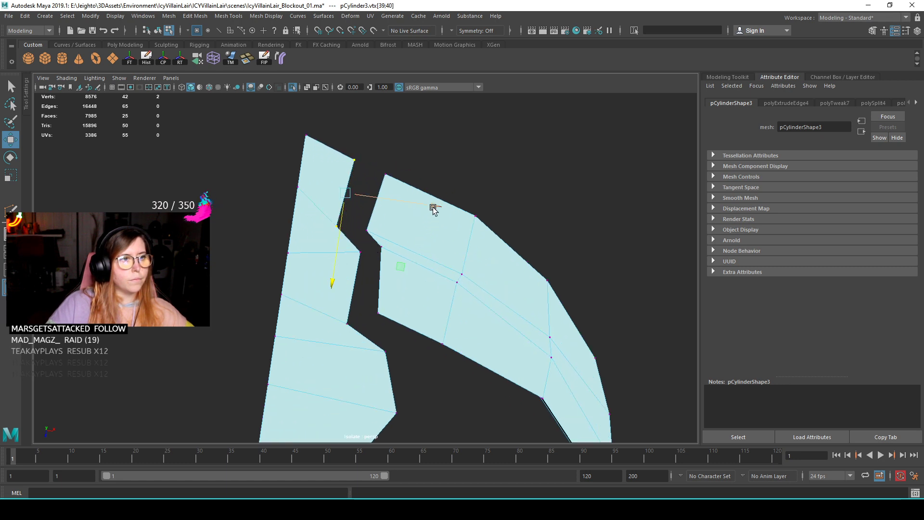
pyautogui.moveTo(433, 207); pyautogui.dragTo(443, 212)
pyautogui.moveTo(410, 267); pyautogui.dragTo(390, 304)
pyautogui.press('F8')
pyautogui.click(428, 166)
pyautogui.scroll(-5, 435, 221)
pyautogui.hotkey('ctrl', '1')
pyautogui.scroll(-4, 417, 298)
pyautogui.scroll(5, 370, 299)
# - Select the vertices along both sides of the gap and shift them together to reposition the gap beside the throne
pyautogui.click(387, 236)
pyautogui.hotkey('ctrl', '1')
pyautogui.press('f')
pyautogui.moveTo(406, 183); pyautogui.dragTo(336, 173, button='right')
pyautogui.moveTo(417, 313); pyautogui.dragTo(448, 317)
pyautogui.hotkey('ctrl', '1')
pyautogui.scroll(-3, 427, 312)
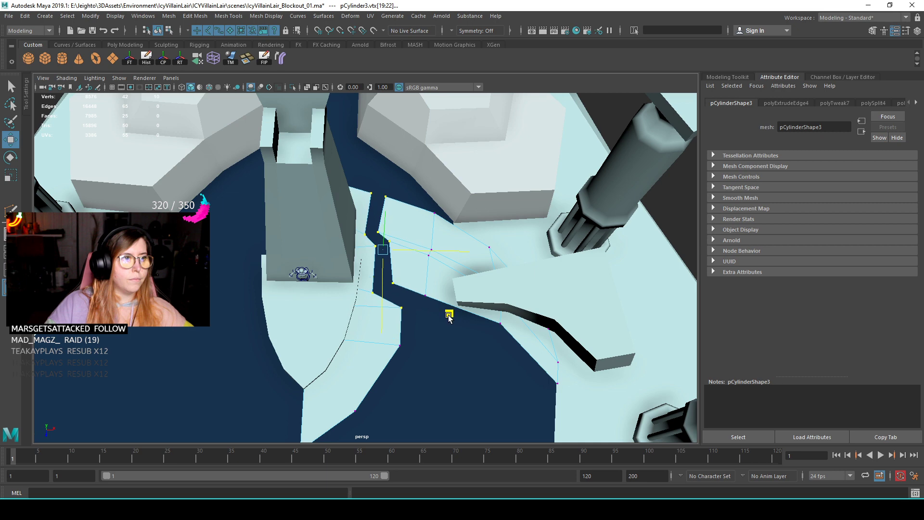
pyautogui.keyDown('alt'); pyautogui.moveTo(448, 315); pyautogui.dragTo(344, 307, button='right'); pyautogui.keyUp('alt')
pyautogui.keyDown('alt'); pyautogui.moveTo(344, 307); pyautogui.dragTo(367, 266, button='middle'); pyautogui.keyUp('alt')
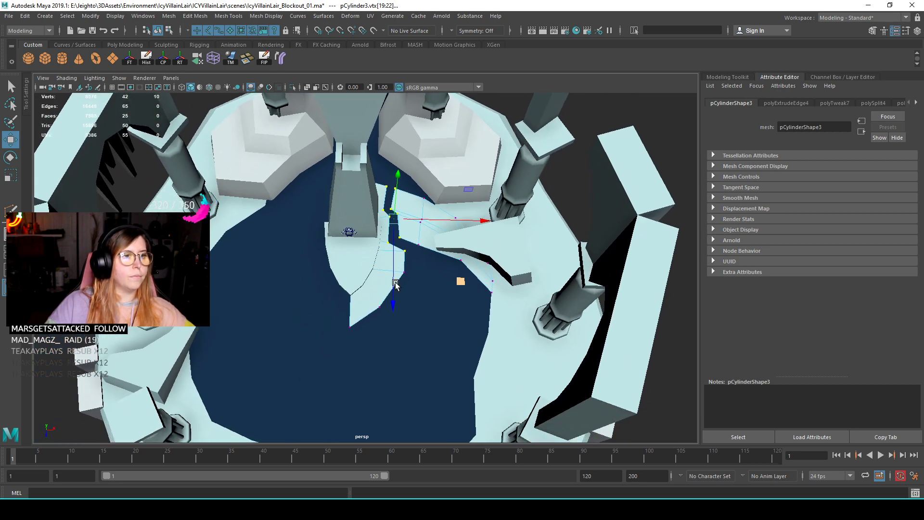
pyautogui.keyDown('alt'); pyautogui.moveTo(366, 266); pyautogui.dragTo(378, 240); pyautogui.keyUp('alt')
pyautogui.moveTo(379, 240); pyautogui.dragTo(414, 207, button='right')
# - Examine the jagged ice pieces in relation to the whole platform from several angles
pyautogui.moveTo(435, 124); pyautogui.dragTo(447, 390, button='right')
pyautogui.moveTo(506, 386); pyautogui.dragTo(502, 406, button='right')
pyautogui.click(532, 339)
pyautogui.keyDown('alt'); pyautogui.moveTo(532, 338); pyautogui.dragTo(518, 363, button='right'); pyautogui.keyUp('alt')
pyautogui.keyDown('alt'); pyautogui.moveTo(518, 364); pyautogui.dragTo(557, 339); pyautogui.keyUp('alt')
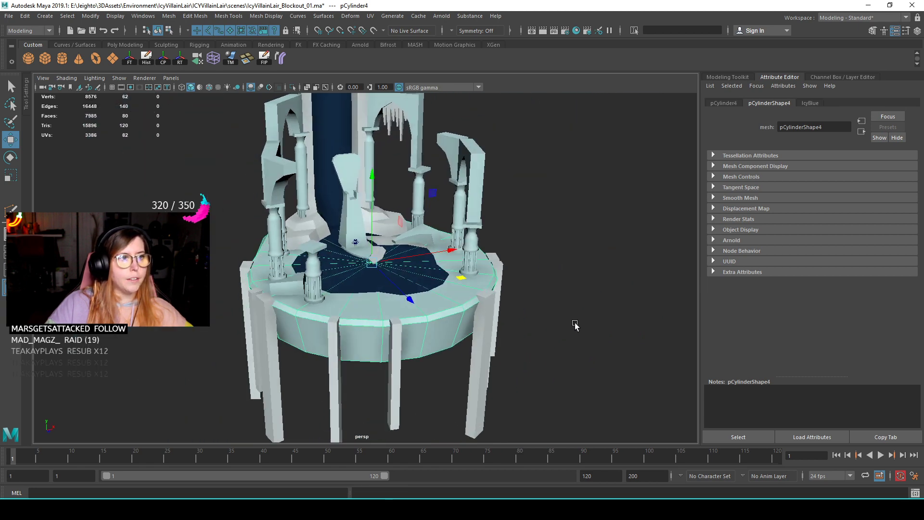
pyautogui.click(558, 340)
# - Assign a new Lambert material named icyRocks to the jagged ice pieces around the walkway
pyautogui.scroll(5, 406, 258)
pyautogui.keyDown('alt'); pyautogui.moveTo(406, 258); pyautogui.dragTo(397, 283); pyautogui.keyUp('alt')
pyautogui.click(396, 244)
pyautogui.moveTo(431, 166); pyautogui.dragTo(494, 428, button='right')
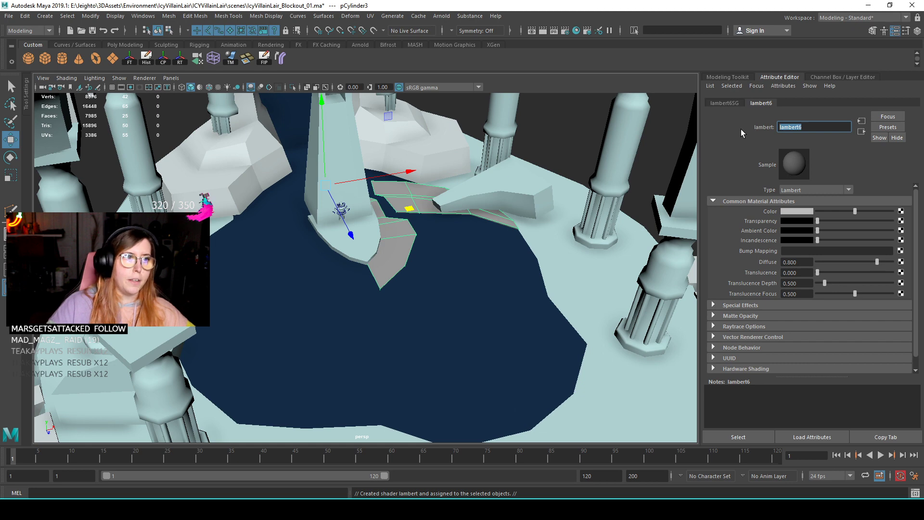
pyautogui.write('icyRocks')
pyautogui.press('Return')
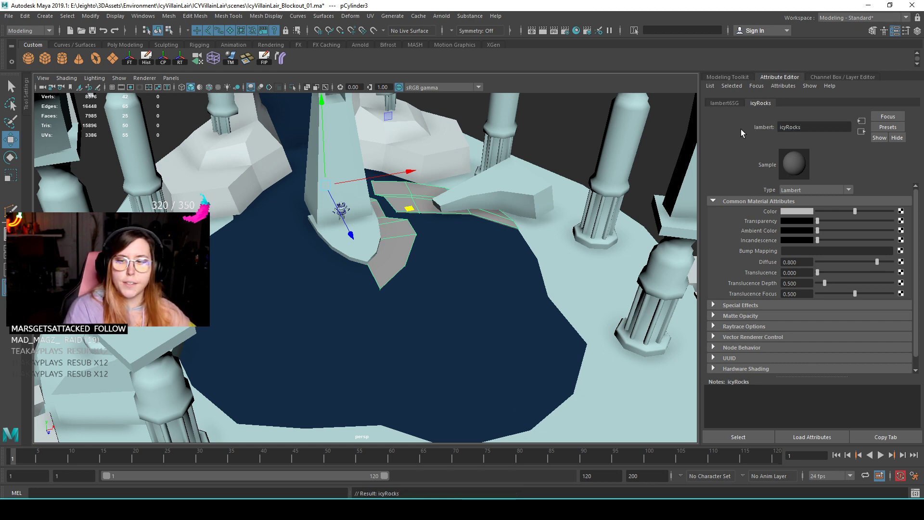
# - Try a mirrored duplicate of the ice pieces across the walkway and delete it
pyautogui.keyDown('alt'); pyautogui.moveTo(455, 260); pyautogui.dragTo(438, 310); pyautogui.keyUp('alt')
pyautogui.hotkey('shift', 'd')
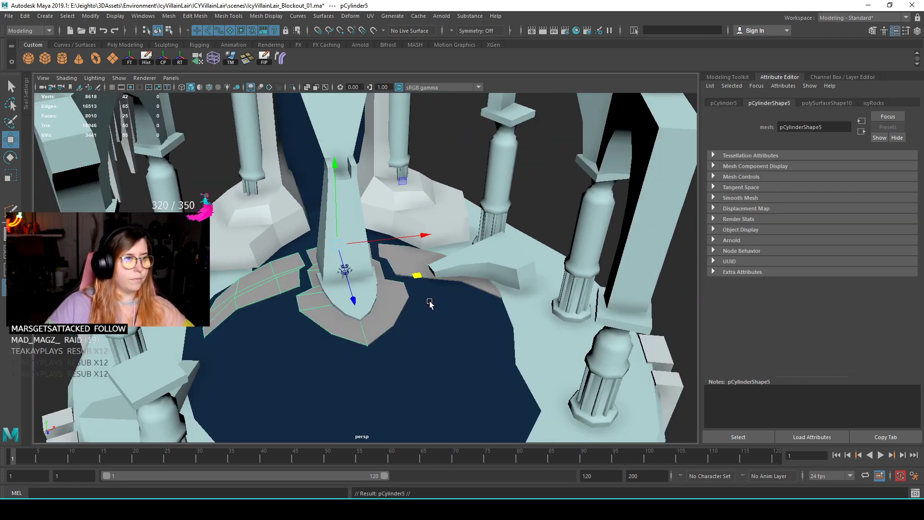
pyautogui.keyDown('alt'); pyautogui.moveTo(393, 304); pyautogui.dragTo(442, 287, button='middle'); pyautogui.keyUp('alt')
pyautogui.press('Delete')
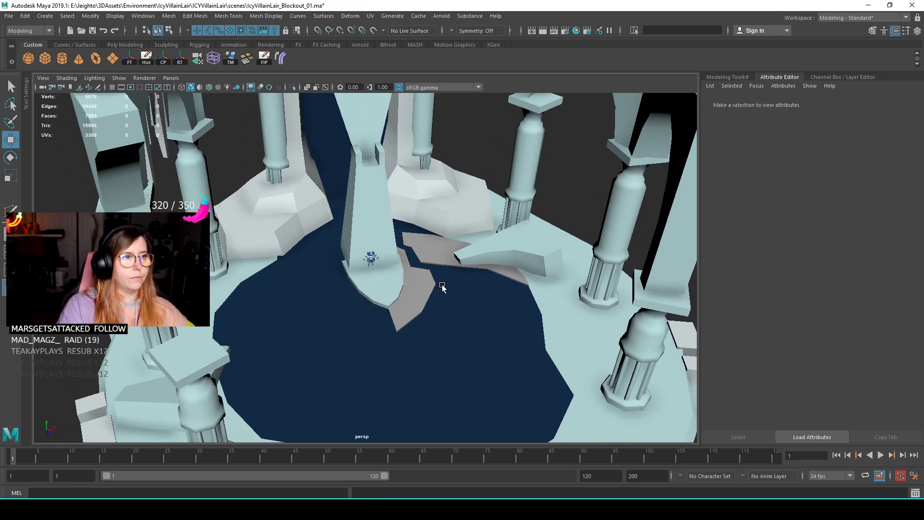
# - Isolate the ice pieces and extrude the center piece's gap-side edges down to the thickness of its other sides
pyautogui.click(433, 294)
pyautogui.hotkey('ctrl', '1')
pyautogui.press('f')
pyautogui.scroll(5, 458, 284)
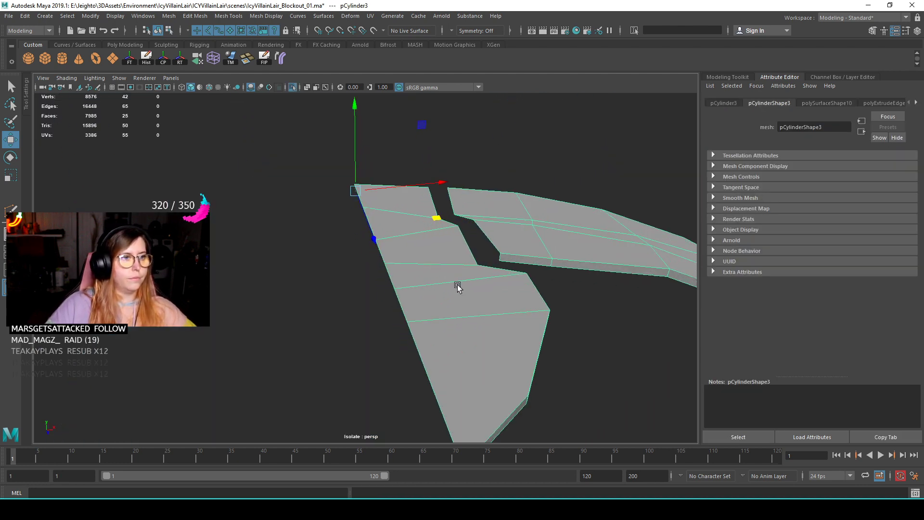
pyautogui.keyDown('alt'); pyautogui.moveTo(366, 274); pyautogui.dragTo(366, 239, button='middle'); pyautogui.keyUp('alt')
pyautogui.press('F10')
pyautogui.click(362, 266)
pyautogui.keyDown('alt'); pyautogui.moveTo(537, 264); pyautogui.dragTo(433, 243); pyautogui.keyUp('alt')
pyautogui.doubleClick(488, 243)
pyautogui.hotkey('ctrl', 'e')
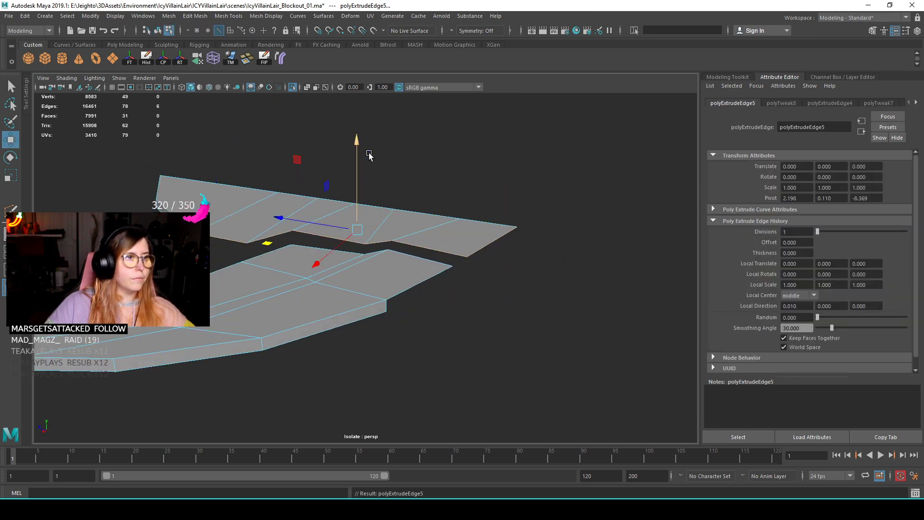
pyautogui.press('v')
pyautogui.moveTo(267, 338); pyautogui.dragTo(261, 350, button='middle')
# - Weld the new side wall's lower corner vertex to the center piece's existing bottom edge
pyautogui.keyDown('alt'); pyautogui.moveTo(207, 204); pyautogui.dragTo(260, 217); pyautogui.keyUp('alt')
pyautogui.moveTo(260, 217); pyautogui.dragTo(212, 217, button='right')
pyautogui.keyDown('shift'); pyautogui.moveTo(263, 234); pyautogui.dragTo(276, 162, button='right'); pyautogui.keyUp('shift')
pyautogui.keyDown('alt'); pyautogui.moveTo(362, 287); pyautogui.dragTo(382, 259); pyautogui.keyUp('alt')
pyautogui.moveTo(386, 243); pyautogui.dragTo(388, 216, button='right')
pyautogui.click(403, 243)
# - Extrude the outer ice piece's gap-side edges down to the depth of its existing side wall
pyautogui.keyDown('alt'); pyautogui.moveTo(427, 281); pyautogui.dragTo(286, 250); pyautogui.keyUp('alt')
pyautogui.keyDown('alt'); pyautogui.moveTo(287, 250); pyautogui.dragTo(334, 284, button='middle'); pyautogui.keyUp('alt')
pyautogui.keyDown('alt'); pyautogui.moveTo(334, 284); pyautogui.dragTo(256, 285); pyautogui.keyUp('alt')
pyautogui.keyDown('shift'); pyautogui.doubleClick(357, 228); pyautogui.keyUp('shift')
pyautogui.keyDown('shift'); pyautogui.moveTo(396, 200); pyautogui.dragTo(400, 215, button='right'); pyautogui.keyUp('shift')
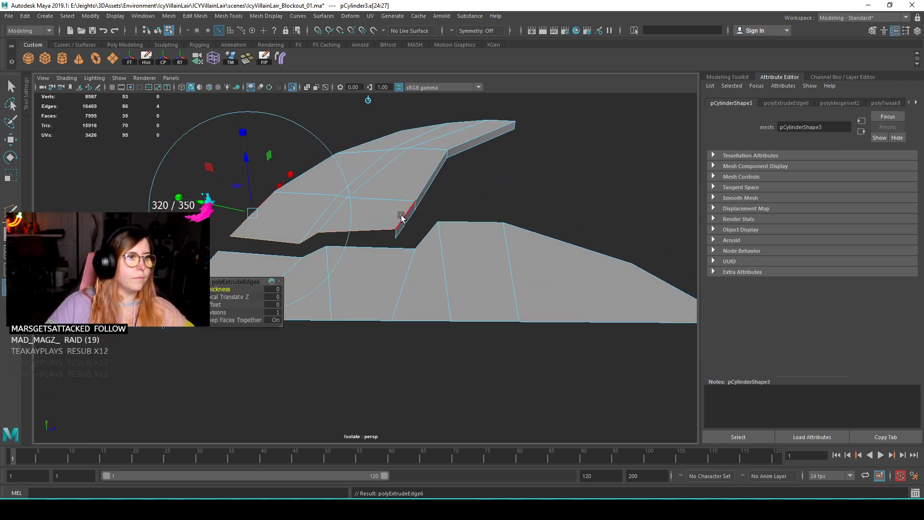
pyautogui.keyDown('alt'); pyautogui.moveTo(399, 214); pyautogui.dragTo(344, 217); pyautogui.keyUp('alt')
pyautogui.press('w')
pyautogui.middleClick(390, 256)
# - Merge the loose bottom corner vertices of the new side walls and check the mesh in smooth preview
pyautogui.moveTo(431, 184); pyautogui.dragTo(358, 188, button='right')
pyautogui.moveTo(383, 249); pyautogui.dragTo(391, 258)
pyautogui.keyDown('shift'); pyautogui.moveTo(384, 219); pyautogui.dragTo(387, 159, button='right'); pyautogui.keyUp('shift')
pyautogui.keyDown('alt'); pyautogui.moveTo(231, 232); pyautogui.dragTo(347, 227); pyautogui.keyUp('alt')
pyautogui.press('3')
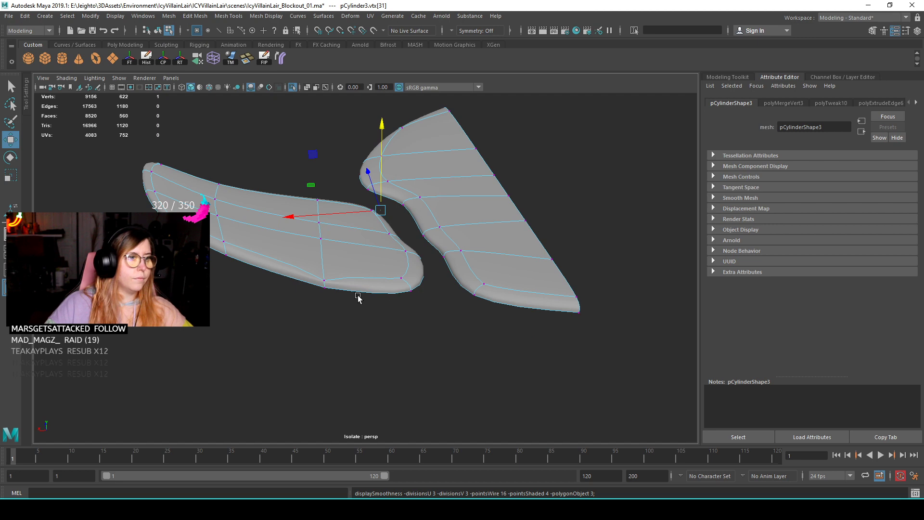
pyautogui.press('1')
pyautogui.moveTo(311, 284); pyautogui.dragTo(376, 314)
pyautogui.moveTo(425, 152); pyautogui.dragTo(481, 120, button='right')
pyautogui.click(511, 131)
pyautogui.click(447, 166)
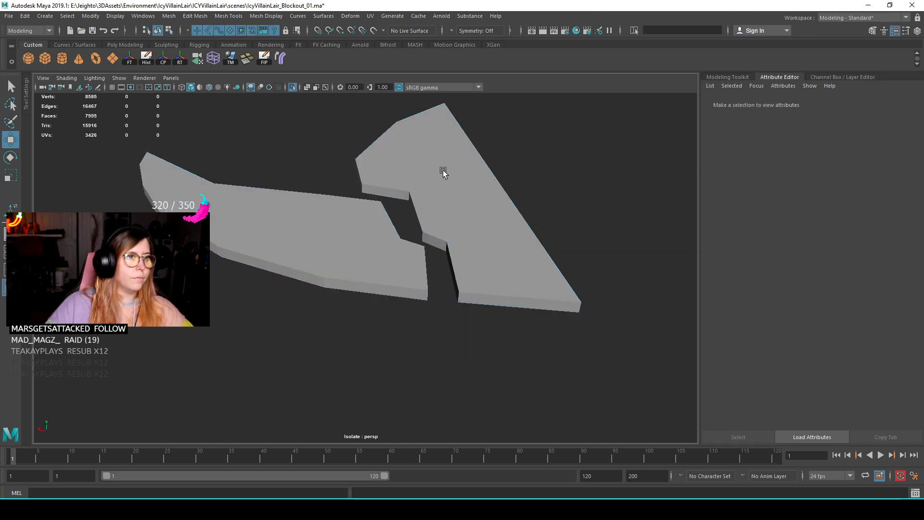
# - Examine the thickened ice pieces within the full scene around the throne
pyautogui.hotkey('ctrl', '1')
pyautogui.keyDown('alt'); pyautogui.moveTo(450, 184); pyautogui.dragTo(371, 310, button='right'); pyautogui.keyUp('alt')
pyautogui.keyDown('alt'); pyautogui.moveTo(371, 310); pyautogui.dragTo(433, 289); pyautogui.keyUp('alt')
pyautogui.keyDown('alt'); pyautogui.moveTo(433, 288); pyautogui.dragTo(345, 293, button='right'); pyautogui.keyUp('alt')
pyautogui.keyDown('alt'); pyautogui.moveTo(347, 296); pyautogui.dragTo(528, 307); pyautogui.keyUp('alt')
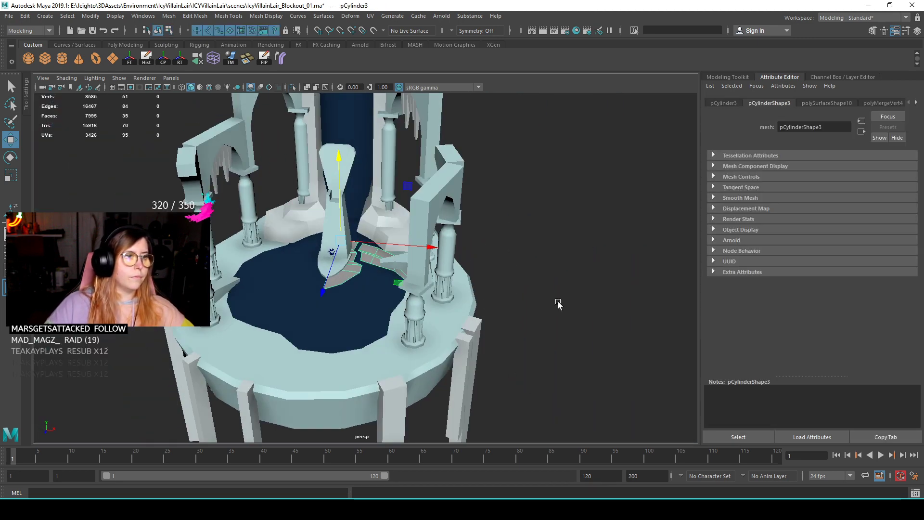
pyautogui.click(527, 307)
pyautogui.keyDown('alt'); pyautogui.moveTo(407, 330); pyautogui.dragTo(461, 323); pyautogui.keyUp('alt')
pyautogui.keyDown('alt'); pyautogui.moveTo(344, 312); pyautogui.dragTo(425, 315, button='right'); pyautogui.keyUp('alt')
# - Duplicate the ice pieces mirrored to the opposite side of the walkway
pyautogui.click(425, 297)
pyautogui.keyDown('alt'); pyautogui.moveTo(465, 288); pyautogui.dragTo(414, 274, button='right'); pyautogui.keyUp('alt')
pyautogui.keyDown('alt'); pyautogui.moveTo(414, 274); pyautogui.dragTo(411, 288); pyautogui.keyUp('alt')
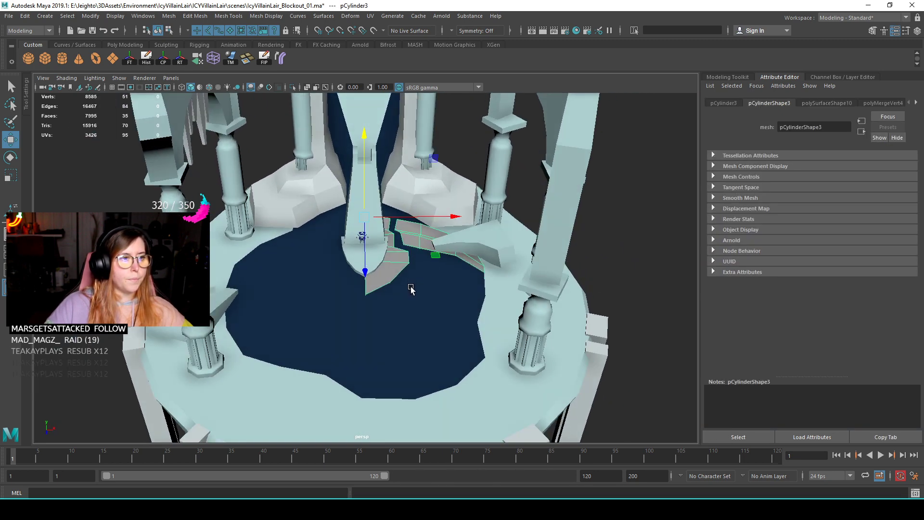
pyautogui.hotkey('ctrl', 'shift', 'd')
# - Isolate the original and mirrored ice pieces and combine them into one mesh
pyautogui.keyDown('shift'); pyautogui.click(396, 272); pyautogui.keyUp('shift')
pyautogui.hotkey('ctrl', '1')
pyautogui.keyDown('alt'); pyautogui.moveTo(369, 269); pyautogui.dragTo(392, 262, button='right'); pyautogui.keyUp('alt')
pyautogui.keyDown('alt'); pyautogui.moveTo(392, 262); pyautogui.dragTo(397, 270); pyautogui.keyUp('alt')
pyautogui.click(164, 16)
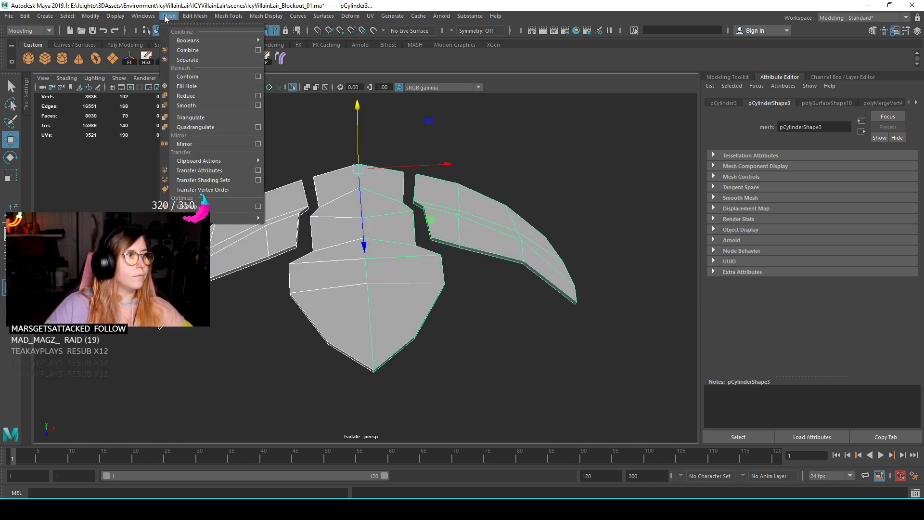
pyautogui.click(181, 49)
# - In the top view, select the combined mesh's center-line vertices and scale them flat along X
pyautogui.press('space')
pyautogui.moveTo(356, 197); pyautogui.dragTo(303, 201)
pyautogui.press('f')
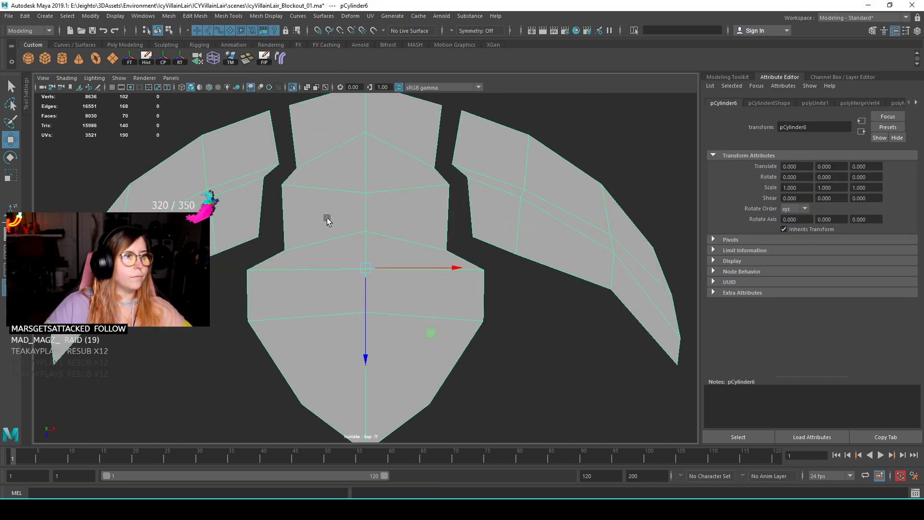
pyautogui.scroll(-5, 337, 231)
pyautogui.keyDown('alt'); pyautogui.moveTo(381, 234); pyautogui.dragTo(403, 249, button='middle'); pyautogui.keyUp('alt')
pyautogui.moveTo(378, 217); pyautogui.dragTo(379, 218, button='right')
pyautogui.moveTo(382, 172); pyautogui.dragTo(401, 272)
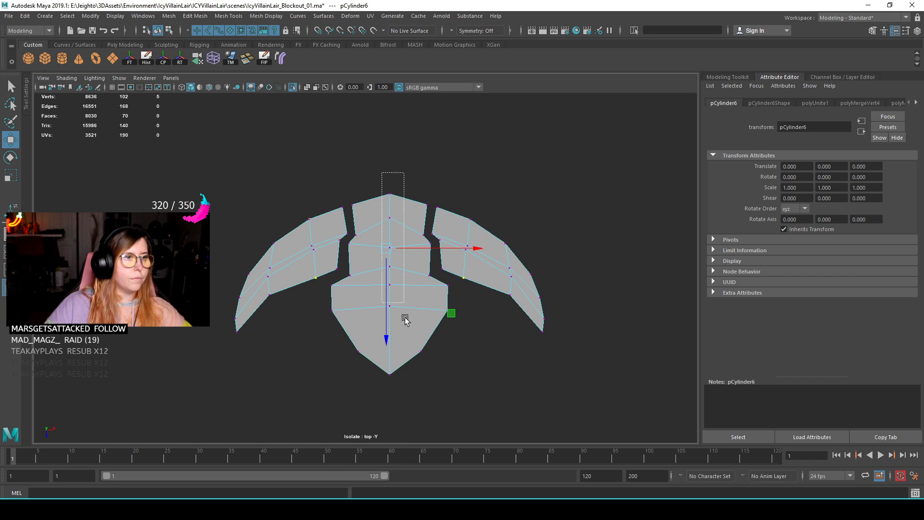
pyautogui.moveTo(398, 409); pyautogui.dragTo(399, 409)
pyautogui.scroll(2, 442, 299)
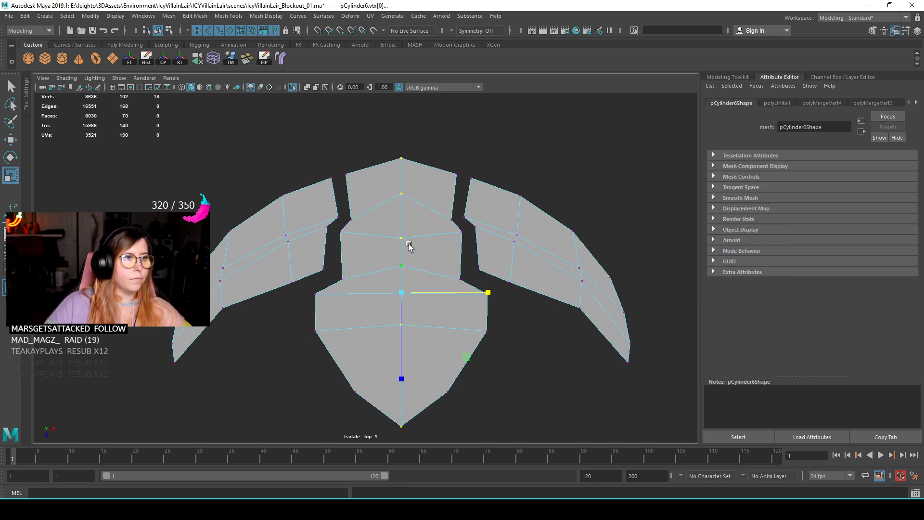
pyautogui.press('3')
pyautogui.keyDown('alt'); pyautogui.moveTo(411, 247); pyautogui.dragTo(378, 246, button='middle'); pyautogui.keyUp('alt')
pyautogui.moveTo(393, 208); pyautogui.dragTo(424, 172, button='right')
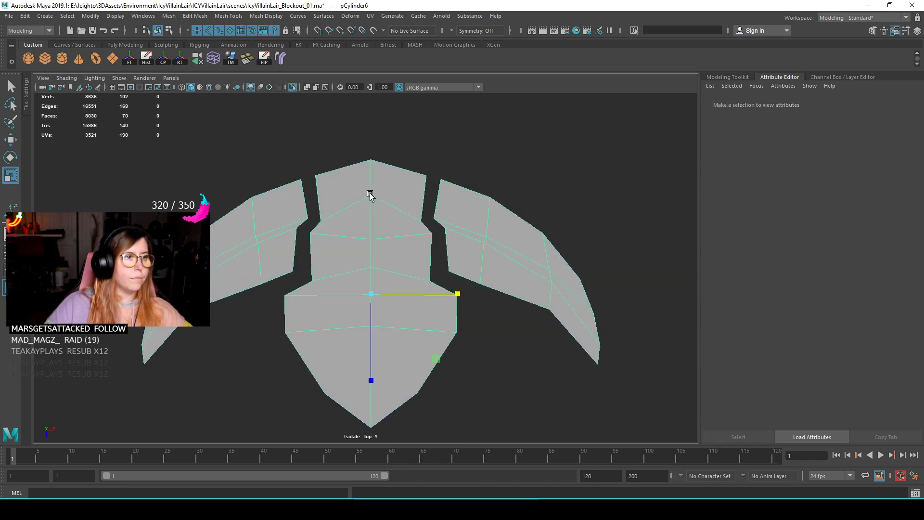
# - Merge the combined mesh's overlapping vertices with a distance threshold of 0.01
pyautogui.click(372, 196)
pyautogui.click(195, 16)
pyautogui.moveTo(177, 18)
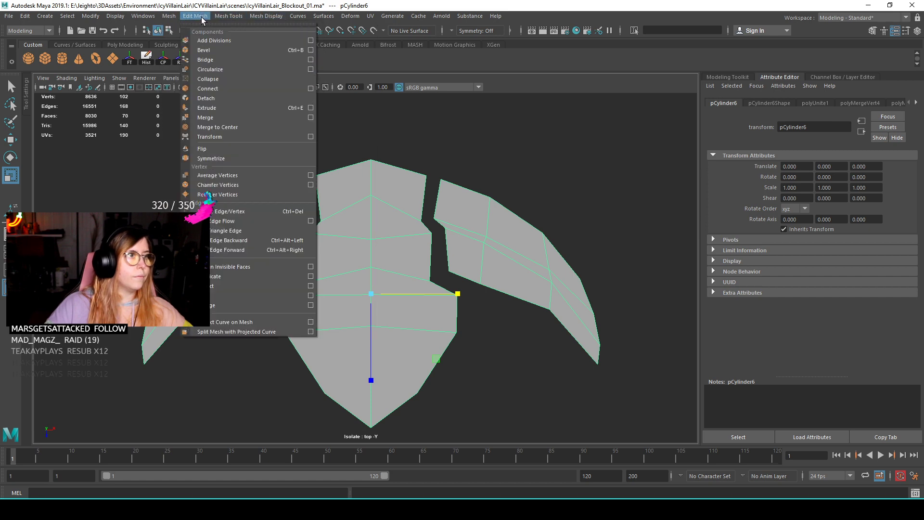
pyautogui.click(200, 118)
pyautogui.press('3')
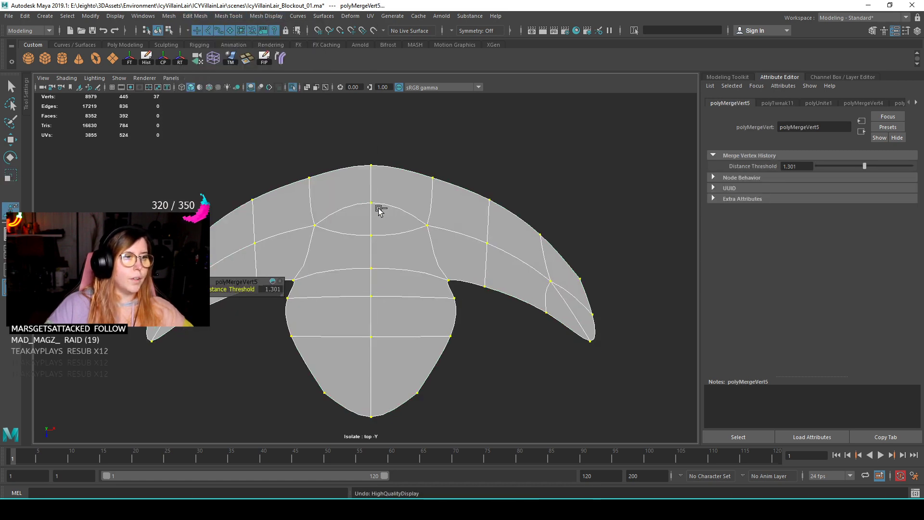
pyautogui.moveTo(231, 289); pyautogui.dragTo(222, 289)
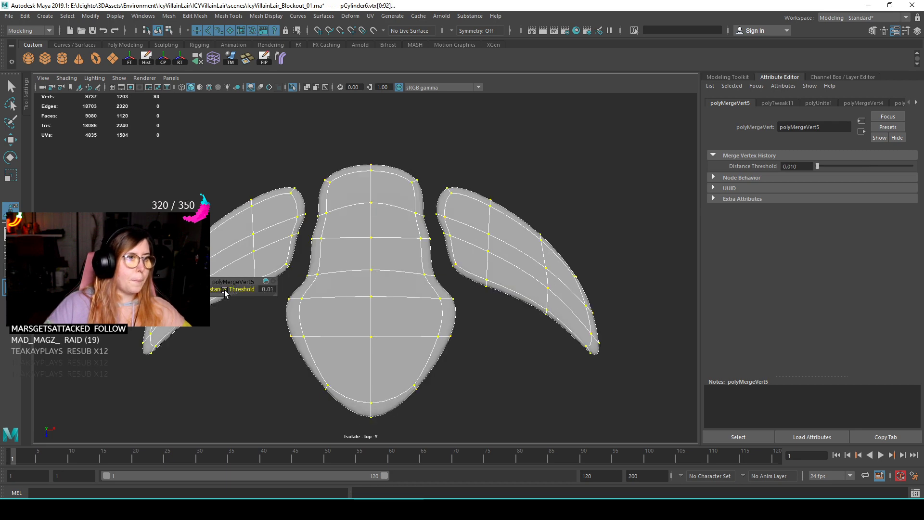
pyautogui.press('1')
pyautogui.moveTo(374, 203); pyautogui.dragTo(462, 157, button='right')
pyautogui.click(462, 158)
# - Return to the full perspective scene and move two rim vertices of the dark blue floor near the outer ice piece
pyautogui.press('space')
pyautogui.press('space')
pyautogui.keyDown('alt'); pyautogui.moveTo(390, 229); pyautogui.dragTo(331, 247); pyautogui.keyUp('alt')
pyautogui.hotkey('ctrl', '1')
pyautogui.click(349, 296)
pyautogui.press('F9')
pyautogui.moveTo(268, 223); pyautogui.dragTo(320, 244)
pyautogui.scroll(3, 310, 306)
pyautogui.press('w')
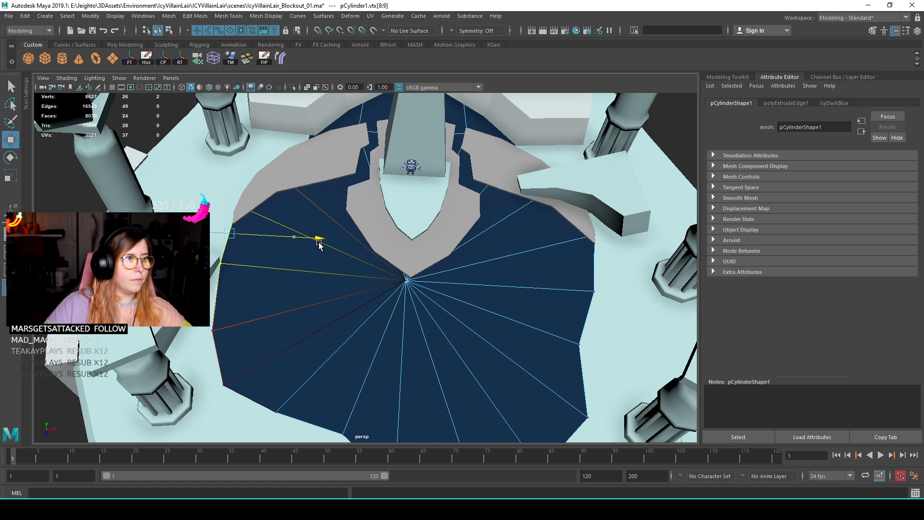
pyautogui.keyDown('alt'); pyautogui.moveTo(289, 297); pyautogui.dragTo(314, 240, button='middle'); pyautogui.keyUp('alt')
# - Move one more vertex farther along the dark blue floor's rim to reshape its outline
pyautogui.click(293, 303)
pyautogui.moveTo(326, 347); pyautogui.dragTo(385, 252)
pyautogui.scroll(-3, 340, 344)
pyautogui.scroll(-3, 340, 344)
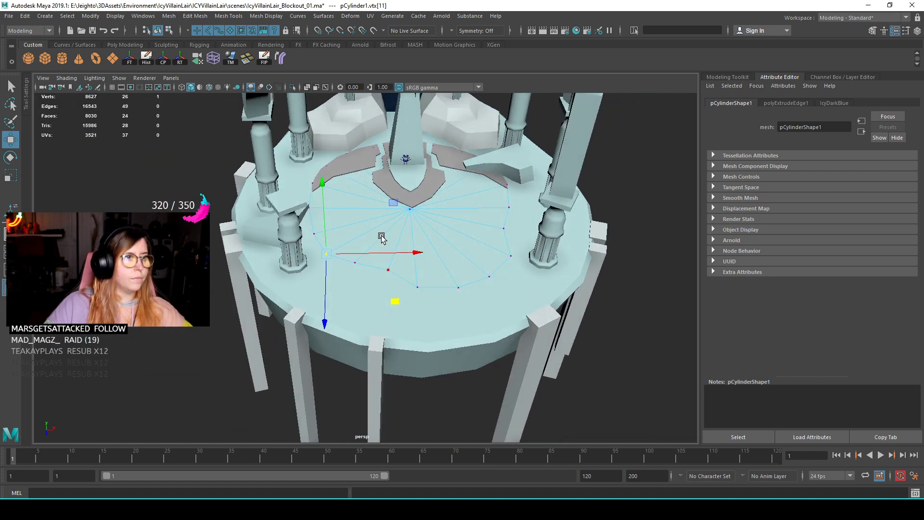
pyautogui.moveTo(469, 177); pyautogui.dragTo(505, 146, button='right')
pyautogui.click(544, 125)
# - Examine how the ice pieces fit around the throne and dark blue floor from above
pyautogui.scroll(4, 526, 232)
pyautogui.keyDown('alt'); pyautogui.moveTo(526, 233); pyautogui.dragTo(466, 346, button='middle'); pyautogui.keyUp('alt')
pyautogui.keyDown('alt'); pyautogui.moveTo(466, 347); pyautogui.dragTo(385, 337); pyautogui.keyUp('alt')
pyautogui.keyDown('alt'); pyautogui.moveTo(231, 257); pyautogui.dragTo(299, 252, button='middle'); pyautogui.keyUp('alt')
pyautogui.scroll(2, 299, 252)
pyautogui.keyDown('alt'); pyautogui.moveTo(298, 252); pyautogui.dragTo(322, 239); pyautogui.keyUp('alt')
pyautogui.click(322, 239)
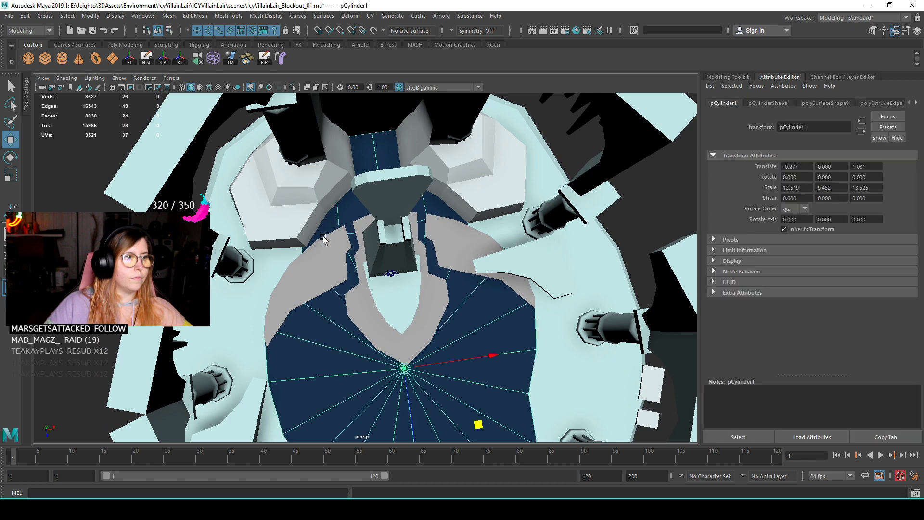
pyautogui.scroll(2, 334, 238)
pyautogui.click(505, 247)
pyautogui.keyDown('alt'); pyautogui.moveTo(505, 247); pyautogui.dragTo(489, 318); pyautogui.keyUp('alt')
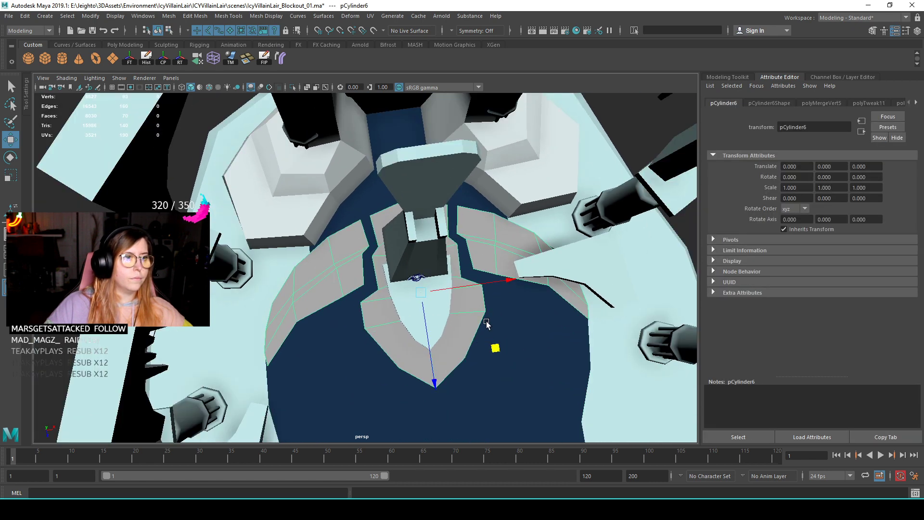
pyautogui.moveTo(437, 382); pyautogui.dragTo(453, 330)
pyautogui.scroll(-4, 434, 376)
pyautogui.click(582, 242)
pyautogui.scroll(4, 496, 298)
pyautogui.keyDown('alt'); pyautogui.moveTo(496, 297); pyautogui.dragTo(428, 315); pyautogui.keyUp('alt')
# - Narrow the pale pointed step in front of the throne to an X scale of about 1.65
pyautogui.click(398, 269)
pyautogui.scroll(5, 469, 312)
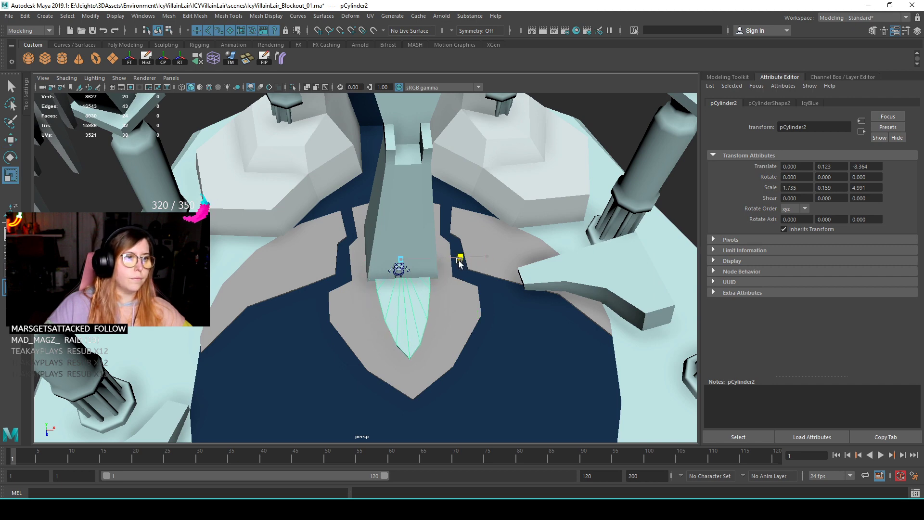
pyautogui.scroll(-10, 457, 262)
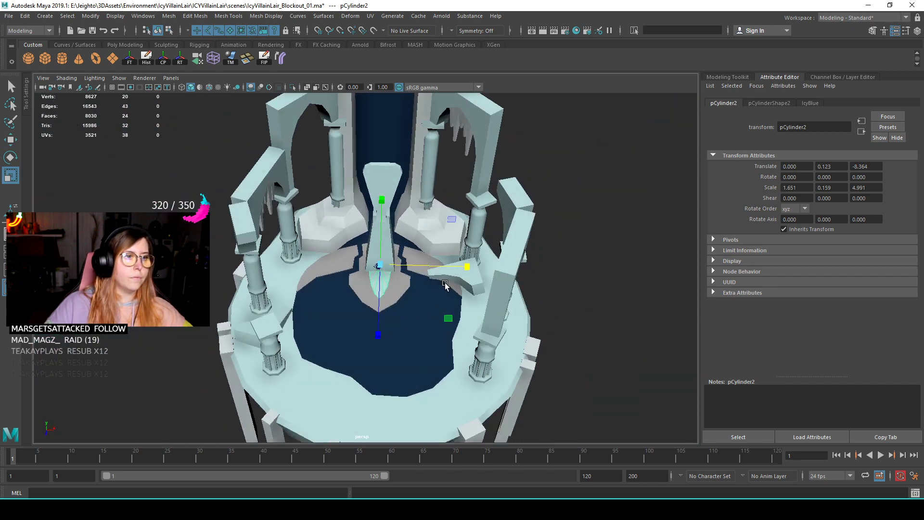
pyautogui.click(573, 274)
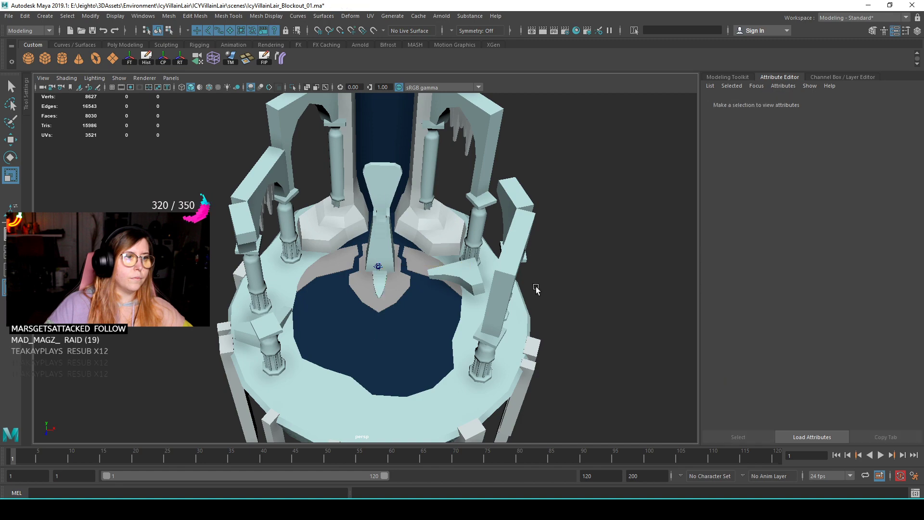
# - Isolate the dark blue floor, freeze its transformations and delete its history
pyautogui.scroll(5, 431, 336)
pyautogui.keyDown('alt'); pyautogui.moveTo(437, 331); pyautogui.dragTo(388, 347); pyautogui.keyUp('alt')
pyautogui.scroll(-5, 484, 290)
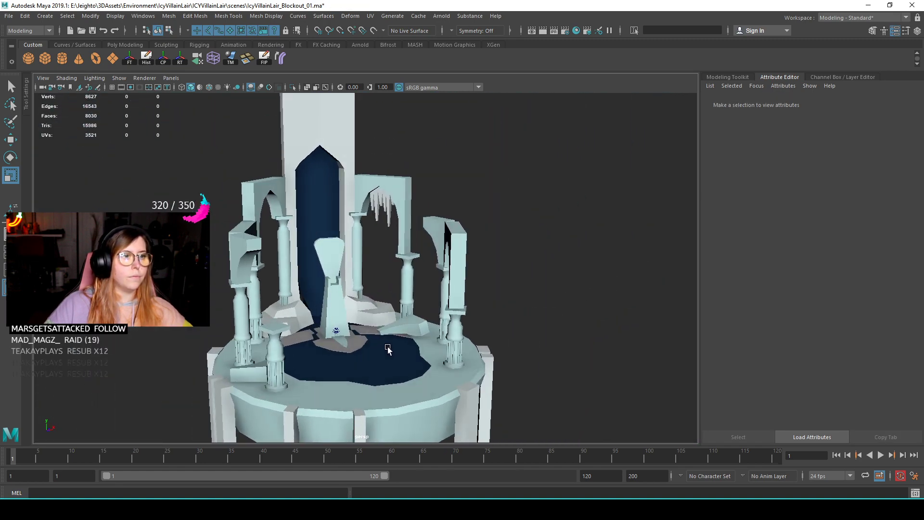
pyautogui.click(338, 373)
pyautogui.scroll(5, 354, 374)
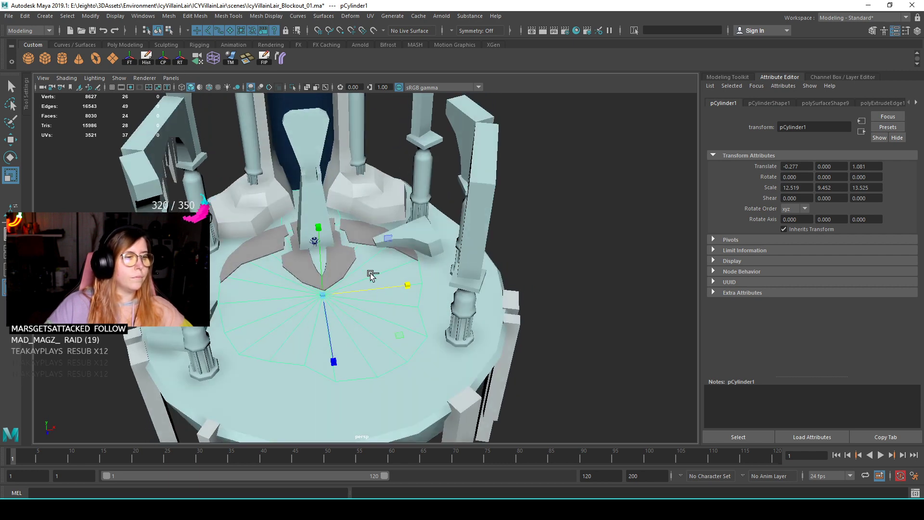
pyautogui.hotkey('ctrl', '1')
pyautogui.click(130, 59)
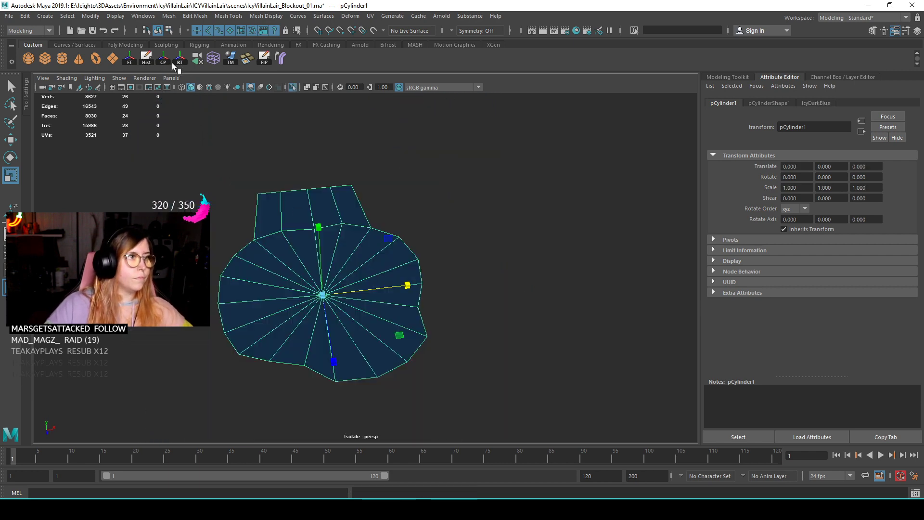
# - Extrude the round part of the isolated dark blue floor and scale it inward to leave a narrow rim loop
pyautogui.press('space')
pyautogui.moveTo(422, 223); pyautogui.dragTo(354, 222)
pyautogui.keyDown('alt'); pyautogui.moveTo(366, 344); pyautogui.dragTo(334, 253, button='middle'); pyautogui.keyUp('alt')
pyautogui.scroll(-3, 385, 318)
pyautogui.scroll(-3, 382, 321)
pyautogui.scroll(1, 335, 241)
pyautogui.keyDown('shift'); pyautogui.rightClick(354, 215); pyautogui.keyUp('shift')
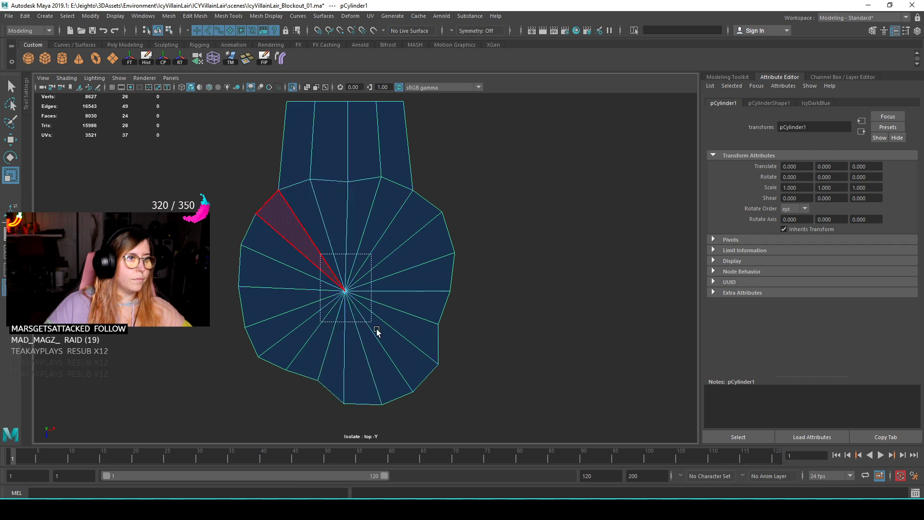
pyautogui.hotkey('shift', '.')
pyautogui.hotkey('ctrl', 'e')
pyautogui.moveTo(345, 291); pyautogui.dragTo(321, 295)
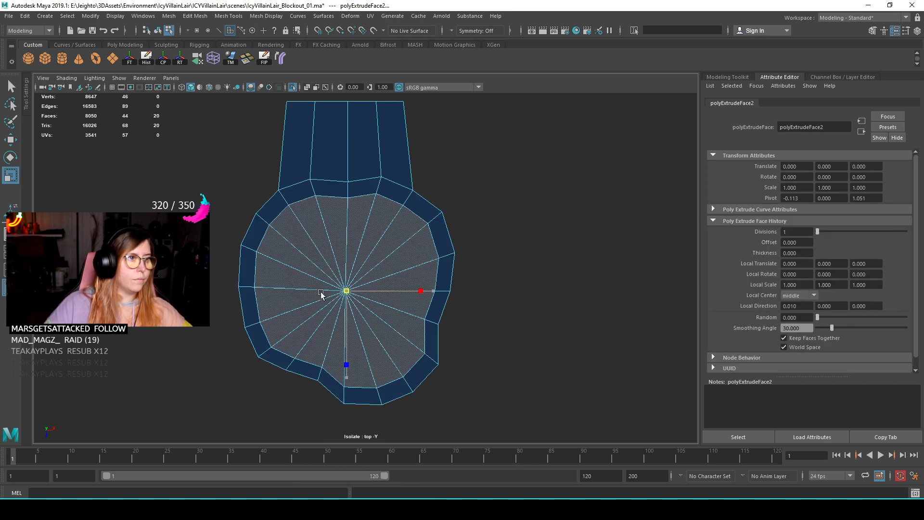
# - Bring the rest of the scene back and select the outer rim vertices of the dark blue floor around its whole edge
pyautogui.keyDown('alt'); pyautogui.moveTo(347, 188); pyautogui.dragTo(345, 233, button='middle'); pyautogui.keyUp('alt')
pyautogui.keyDown('alt'); pyautogui.moveTo(346, 232); pyautogui.dragTo(369, 248, button='right'); pyautogui.keyUp('alt')
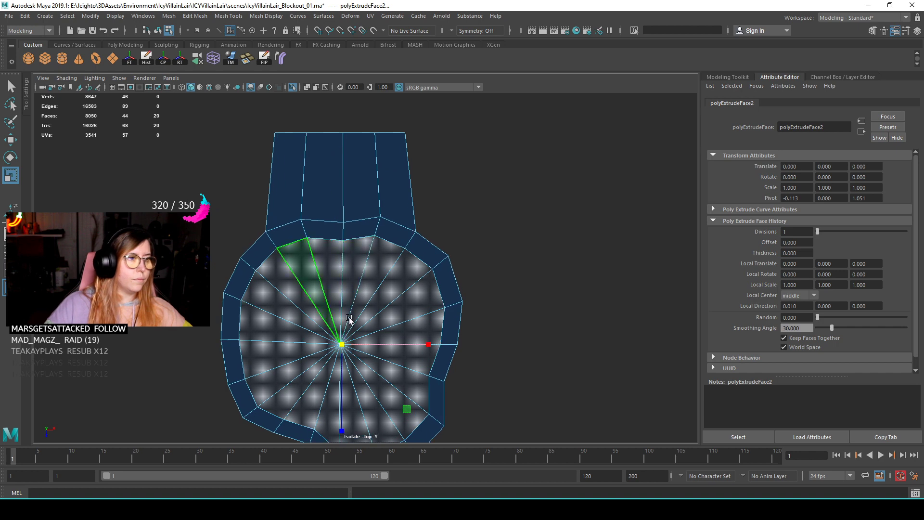
pyautogui.keyDown('alt'); pyautogui.moveTo(335, 302); pyautogui.dragTo(349, 248, button='middle'); pyautogui.keyUp('alt')
pyautogui.keyDown('alt'); pyautogui.moveTo(334, 186); pyautogui.dragTo(343, 222, button='middle'); pyautogui.keyUp('alt')
pyautogui.keyDown('alt'); pyautogui.moveTo(347, 253); pyautogui.dragTo(370, 276, button='right'); pyautogui.keyUp('alt')
pyautogui.press('space')
pyautogui.moveTo(376, 312); pyautogui.dragTo(362, 258)
pyautogui.press('1')
pyautogui.moveTo(346, 190); pyautogui.dragTo(392, 176, button='right')
pyautogui.click(457, 180)
pyautogui.hotkey('ctrl', '1')
pyautogui.keyDown('alt'); pyautogui.moveTo(373, 245); pyautogui.dragTo(397, 293, button='right'); pyautogui.keyUp('alt')
pyautogui.click(397, 292)
pyautogui.keyDown('alt'); pyautogui.moveTo(397, 292); pyautogui.dragTo(386, 236, button='middle'); pyautogui.keyUp('alt')
pyautogui.keyDown('alt'); pyautogui.moveTo(387, 236); pyautogui.dragTo(433, 278, button='right'); pyautogui.keyUp('alt')
pyautogui.click(454, 269)
pyautogui.moveTo(453, 205); pyautogui.dragTo(412, 206, button='right')
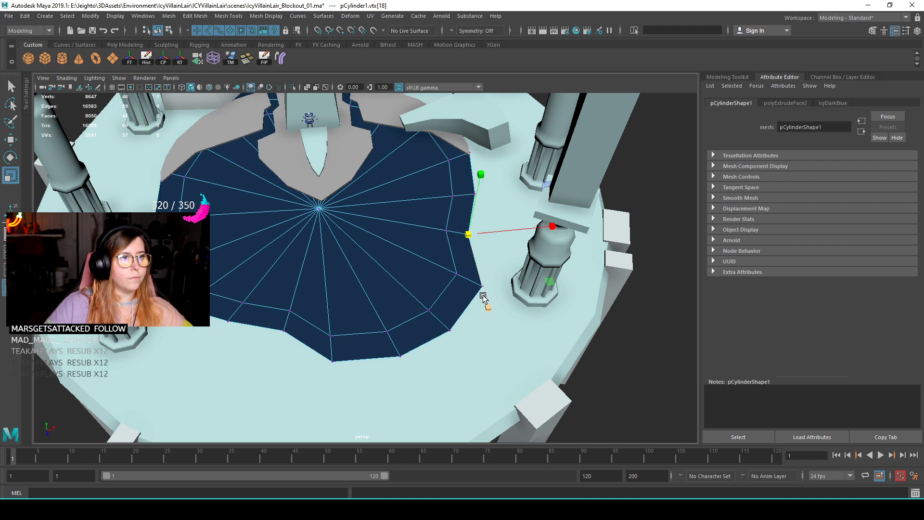
pyautogui.keyDown('shift'); pyautogui.doubleClick(477, 289); pyautogui.keyUp('shift')
pyautogui.keyDown('alt'); pyautogui.moveTo(476, 290); pyautogui.dragTo(375, 197, button='right'); pyautogui.keyUp('alt')
pyautogui.keyDown('alt'); pyautogui.moveTo(375, 197); pyautogui.dragTo(391, 249, button='middle'); pyautogui.keyUp('alt')
pyautogui.keyDown('alt'); pyautogui.moveTo(392, 249); pyautogui.dragTo(386, 273); pyautogui.keyUp('alt')
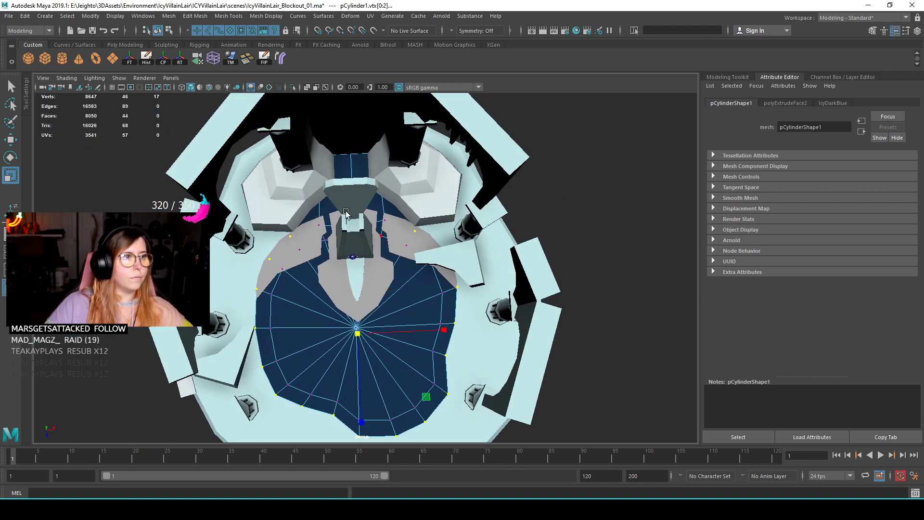
# - Apply a pale vertex color to the selected rim vertices so the dark blue floor fades into the platform
pyautogui.keyDown('alt'); pyautogui.moveTo(359, 371); pyautogui.dragTo(364, 321); pyautogui.keyUp('alt')
pyautogui.click(270, 17)
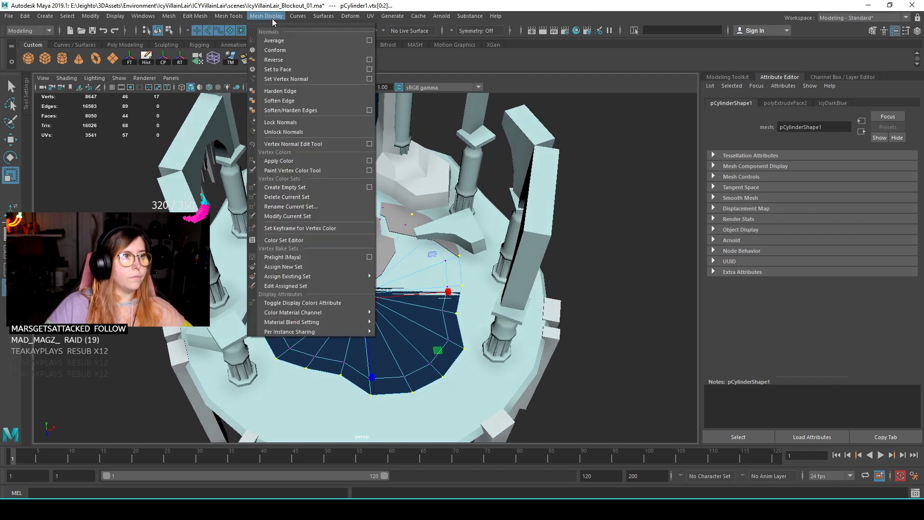
pyautogui.click(371, 163)
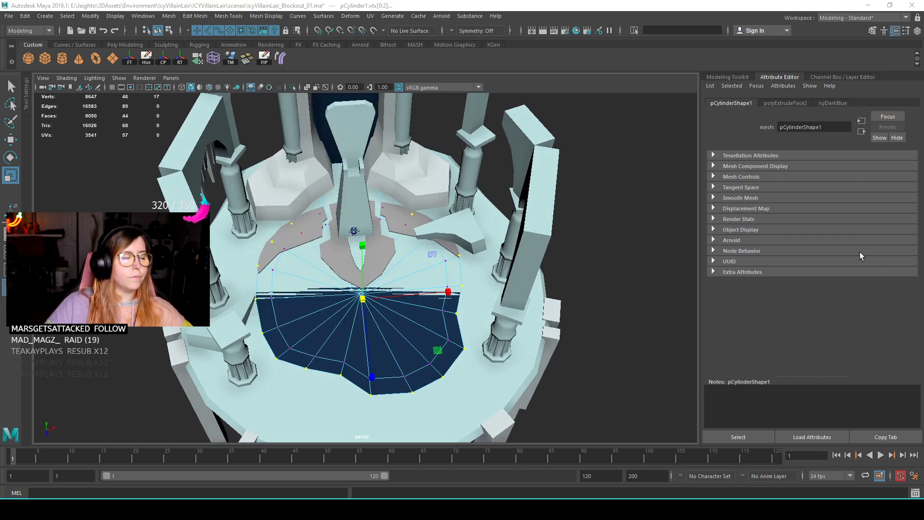
pyautogui.keyDown('alt'); pyautogui.moveTo(624, 366); pyautogui.dragTo(423, 126); pyautogui.keyUp('alt')
pyautogui.rightClick(422, 126)
pyautogui.moveTo(432, 393)
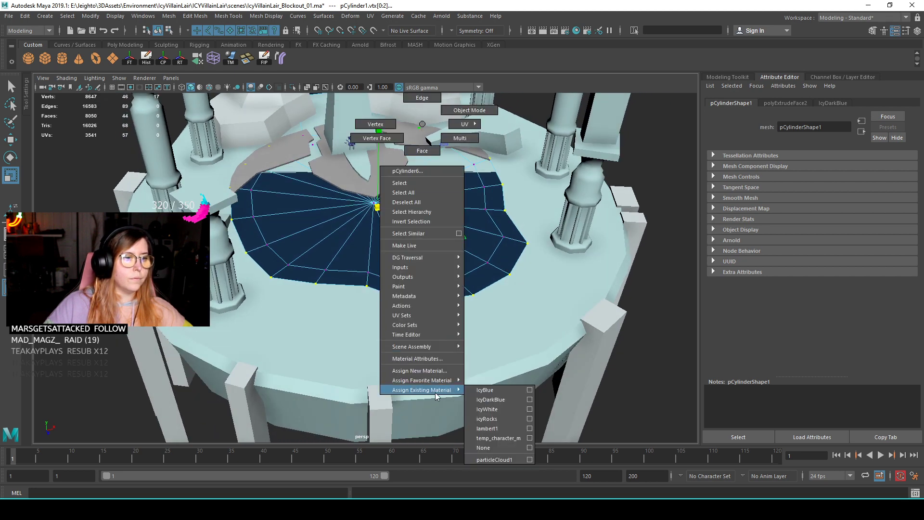
pyautogui.click(484, 410)
pyautogui.keyDown('alt'); pyautogui.moveTo(467, 245); pyautogui.dragTo(448, 306); pyautogui.keyUp('alt')
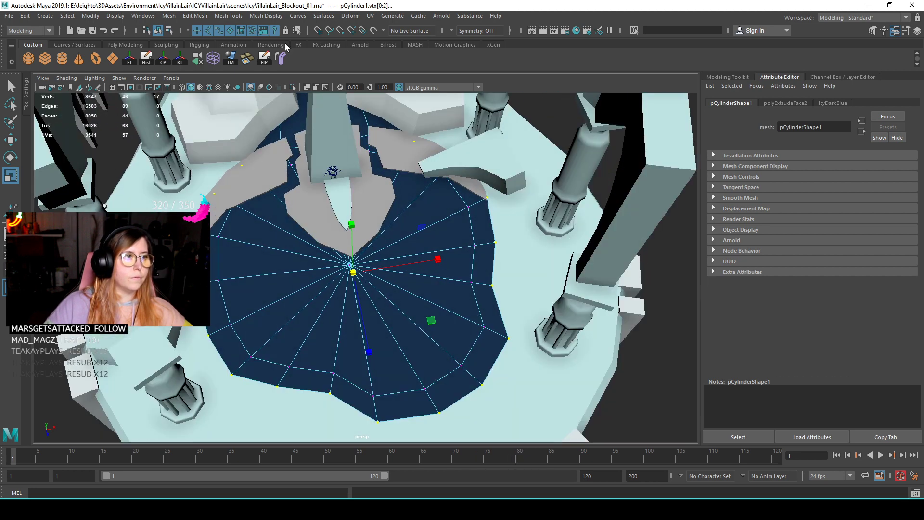
pyautogui.click(266, 16)
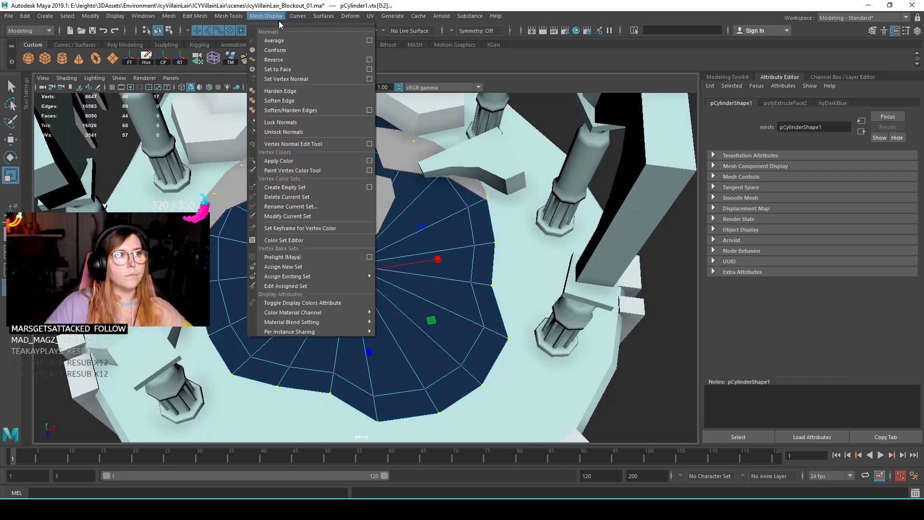
pyautogui.click(369, 164)
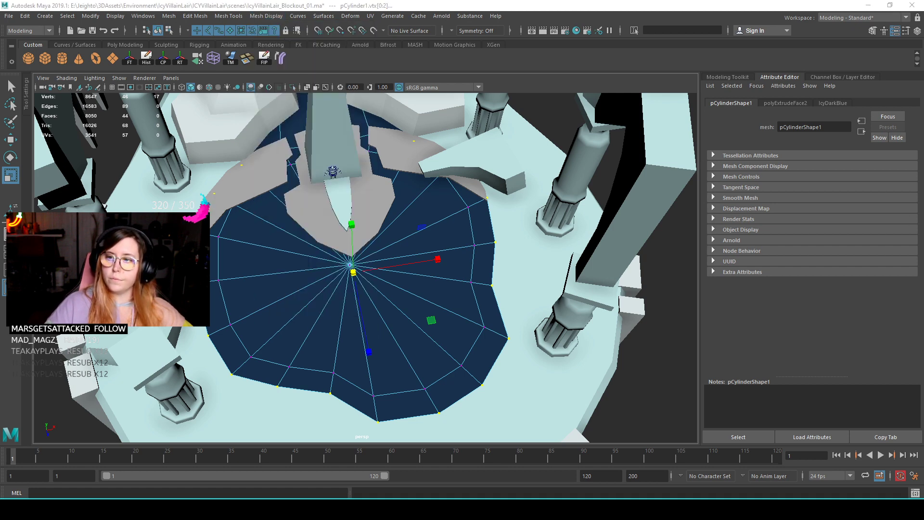
pyautogui.press('g')
pyautogui.keyDown('alt'); pyautogui.moveTo(533, 345); pyautogui.dragTo(496, 288); pyautogui.keyUp('alt')
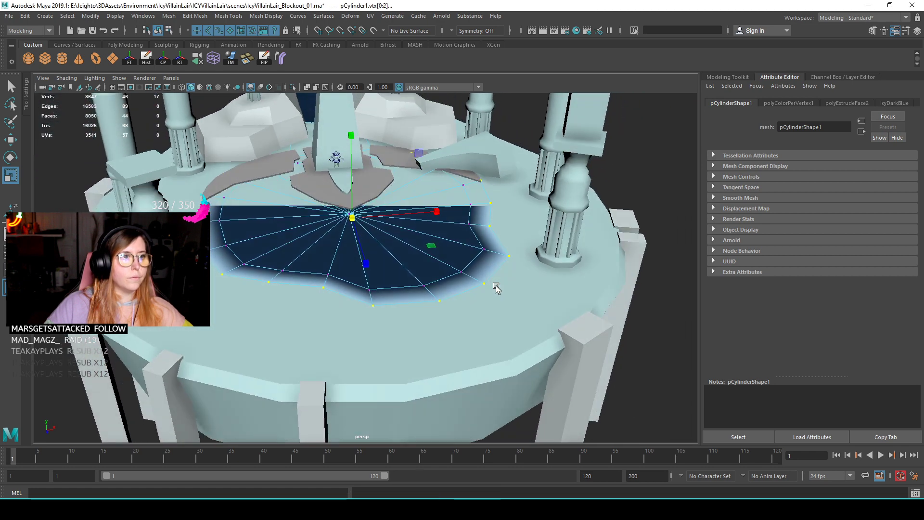
# - Clear the selection, check the faded floor edge from the front and save the scene
pyautogui.keyDown('alt'); pyautogui.moveTo(472, 282); pyautogui.dragTo(462, 315, button='middle'); pyautogui.keyUp('alt')
pyautogui.moveTo(435, 256); pyautogui.dragTo(539, 202, button='right')
pyautogui.click(644, 192)
pyautogui.scroll(-3, 557, 268)
pyautogui.keyDown('alt'); pyautogui.moveTo(557, 268); pyautogui.dragTo(466, 242); pyautogui.keyUp('alt')
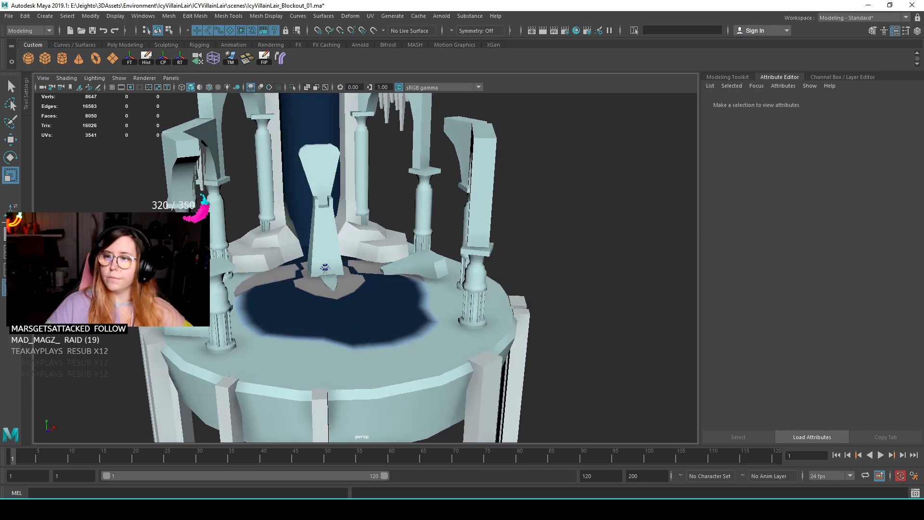
pyautogui.keyDown('alt'); pyautogui.moveTo(412, 329); pyautogui.dragTo(403, 312); pyautogui.keyUp('alt')
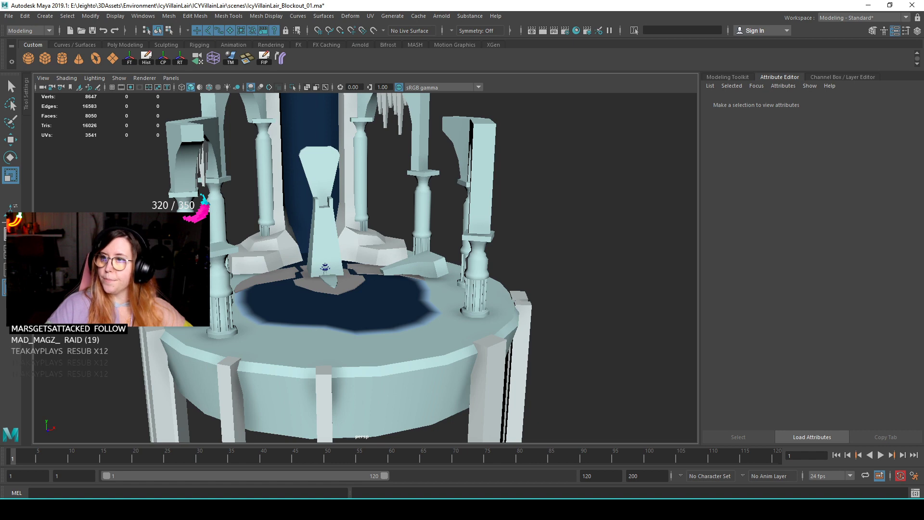
pyautogui.keyDown('alt'); pyautogui.moveTo(437, 253); pyautogui.dragTo(482, 298); pyautogui.keyUp('alt')
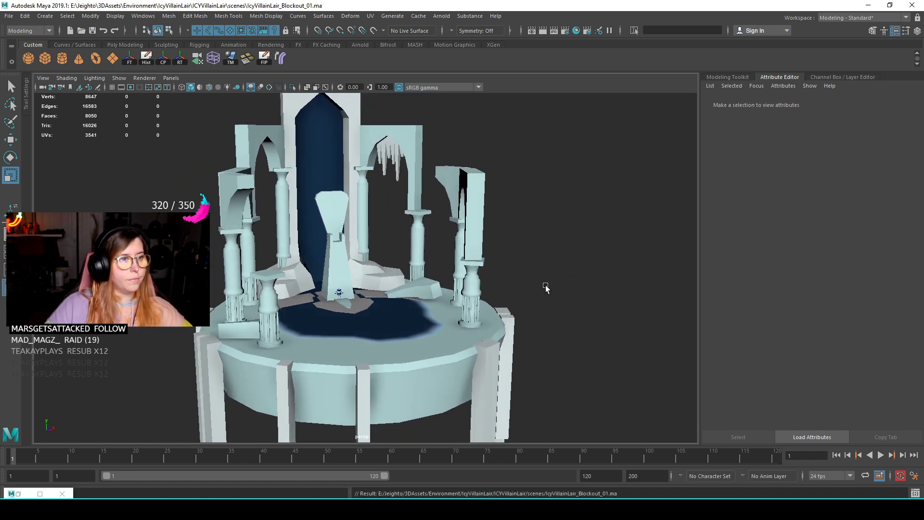
# - Lower the white support pillars around the platform to about -2.371 in Y
pyautogui.keyDown('alt'); pyautogui.moveTo(496, 302); pyautogui.dragTo(474, 311, button='right'); pyautogui.keyUp('alt')
pyautogui.keyDown('alt'); pyautogui.moveTo(473, 310); pyautogui.dragTo(453, 268, button='middle'); pyautogui.keyUp('alt')
pyautogui.keyDown('alt'); pyautogui.moveTo(454, 268); pyautogui.dragTo(517, 296, button='right'); pyautogui.keyUp('alt')
pyautogui.keyDown('alt'); pyautogui.moveTo(516, 296); pyautogui.dragTo(346, 250); pyautogui.keyUp('alt')
pyautogui.keyDown('alt'); pyautogui.moveTo(346, 249); pyautogui.dragTo(247, 297, button='right'); pyautogui.keyUp('alt')
pyautogui.moveTo(240, 288); pyautogui.dragTo(430, 316)
pyautogui.keyDown('alt'); pyautogui.moveTo(433, 263); pyautogui.dragTo(423, 269); pyautogui.keyUp('alt')
pyautogui.moveTo(397, 167); pyautogui.dragTo(391, 179)
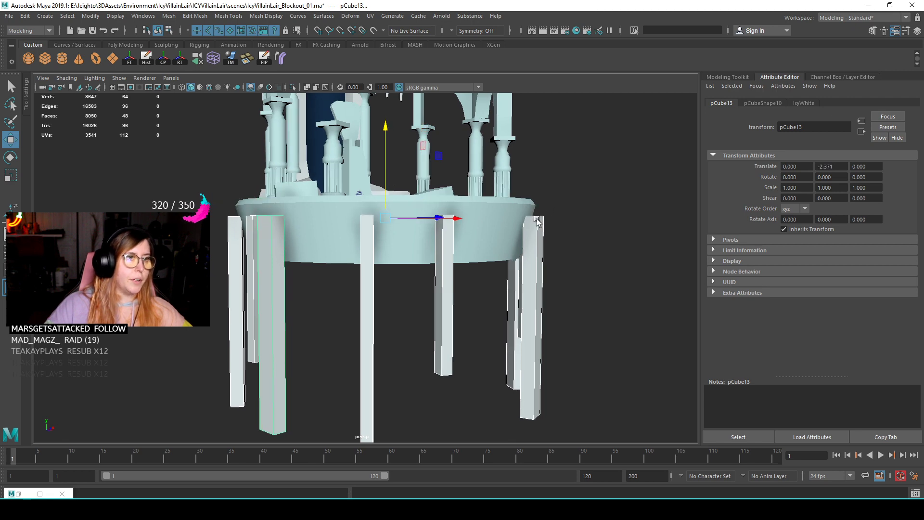
pyautogui.keyDown('alt'); pyautogui.moveTo(543, 220); pyautogui.dragTo(453, 234); pyautogui.keyUp('alt')
pyautogui.keyDown('alt'); pyautogui.moveTo(361, 269); pyautogui.dragTo(461, 279); pyautogui.keyUp('alt')
pyautogui.click(576, 200)
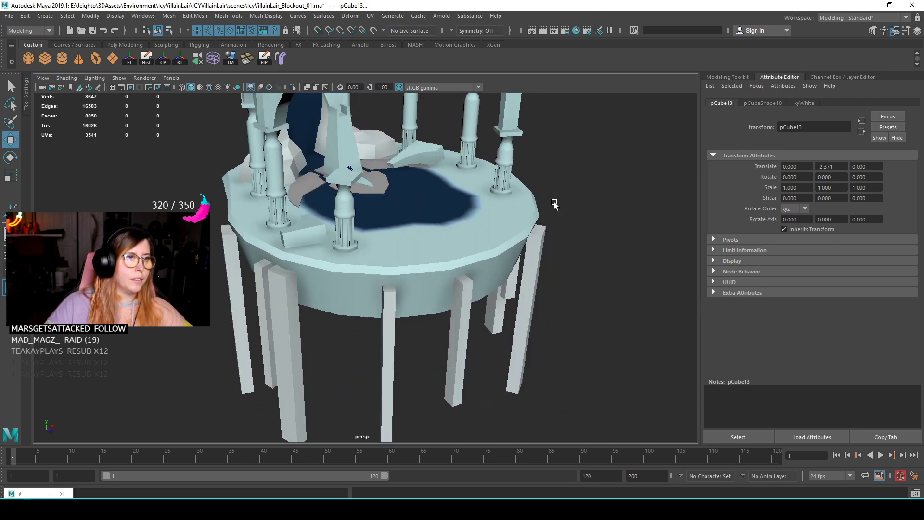
# - Move the fallen ice slab beside the throne outward to about X 17.42, Z -7.977 near the columns
pyautogui.keyDown('alt'); pyautogui.moveTo(392, 166); pyautogui.dragTo(383, 226, button='middle'); pyautogui.keyUp('alt')
pyautogui.keyDown('alt'); pyautogui.moveTo(383, 226); pyautogui.dragTo(431, 243, button='right'); pyautogui.keyUp('alt')
pyautogui.keyDown('alt'); pyautogui.moveTo(431, 243); pyautogui.dragTo(408, 217); pyautogui.keyUp('alt')
pyautogui.keyDown('alt'); pyautogui.moveTo(409, 216); pyautogui.dragTo(488, 296, button='right'); pyautogui.keyUp('alt')
pyautogui.keyDown('alt'); pyautogui.moveTo(489, 295); pyautogui.dragTo(506, 331); pyautogui.keyUp('alt')
pyautogui.click(475, 276)
pyautogui.keyDown('alt'); pyautogui.moveTo(407, 274); pyautogui.dragTo(467, 322); pyautogui.keyUp('alt')
pyautogui.press('e')
pyautogui.press('w')
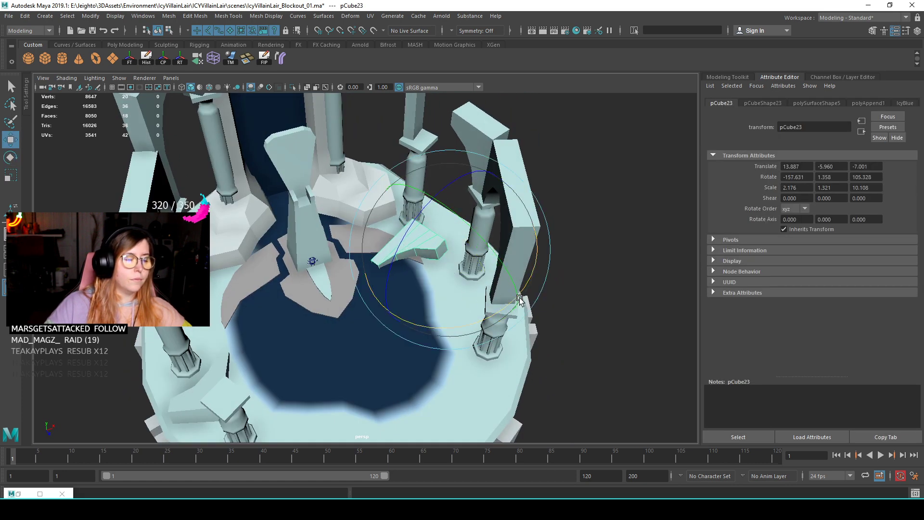
pyautogui.moveTo(496, 320); pyautogui.dragTo(555, 264, button='middle')
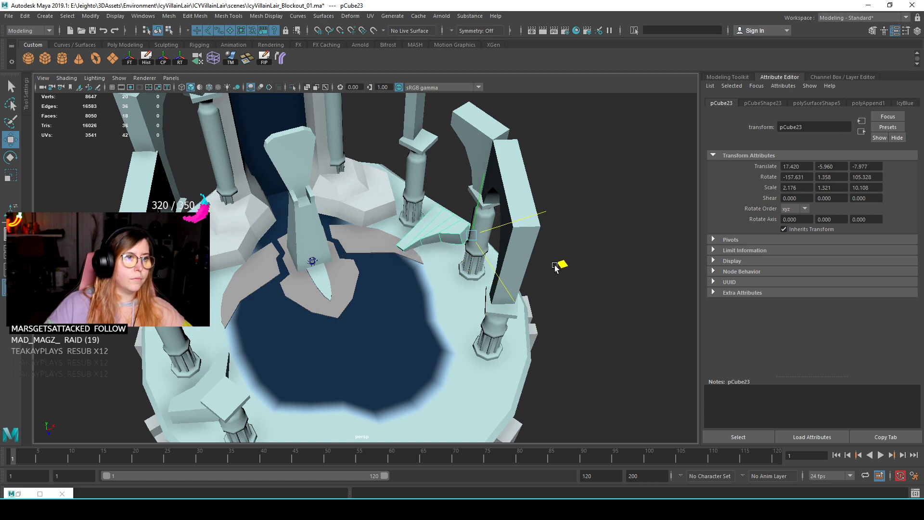
pyautogui.click(579, 261)
# - Examine the composition of the throne, arches and faded floor from the front and several angles
pyautogui.keyDown('alt'); pyautogui.moveTo(548, 346); pyautogui.dragTo(494, 299); pyautogui.keyUp('alt')
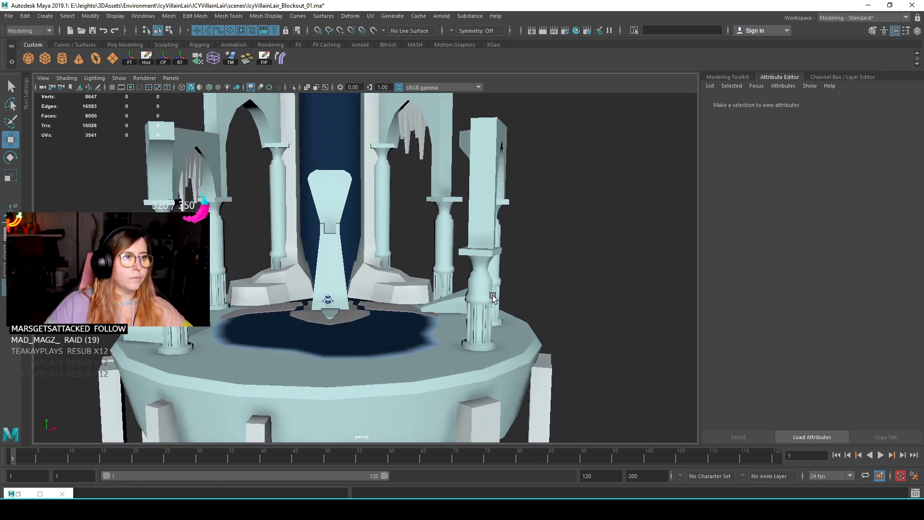
pyautogui.keyDown('alt'); pyautogui.moveTo(494, 299); pyautogui.dragTo(477, 281, button='right'); pyautogui.keyUp('alt')
pyautogui.keyDown('alt'); pyautogui.moveTo(476, 279); pyautogui.dragTo(499, 329); pyautogui.keyUp('alt')
pyautogui.keyDown('alt'); pyautogui.moveTo(393, 344); pyautogui.dragTo(553, 326, button='right'); pyautogui.keyUp('alt')
pyautogui.keyDown('alt'); pyautogui.moveTo(552, 327); pyautogui.dragTo(502, 294); pyautogui.keyUp('alt')
pyautogui.keyDown('alt'); pyautogui.moveTo(301, 238); pyautogui.dragTo(539, 333, button='right'); pyautogui.keyUp('alt')
pyautogui.keyDown('alt'); pyautogui.moveTo(397, 307); pyautogui.dragTo(452, 296); pyautogui.keyUp('alt')
pyautogui.keyDown('alt'); pyautogui.moveTo(520, 312); pyautogui.dragTo(483, 298, button='right'); pyautogui.keyUp('alt')
pyautogui.keyDown('alt'); pyautogui.moveTo(482, 299); pyautogui.dragTo(488, 319, button='middle'); pyautogui.keyUp('alt')
pyautogui.keyDown('alt'); pyautogui.moveTo(489, 319); pyautogui.dragTo(466, 344); pyautogui.keyUp('alt')
pyautogui.keyDown('alt'); pyautogui.moveTo(437, 346); pyautogui.dragTo(424, 277, button='right'); pyautogui.keyUp('alt')
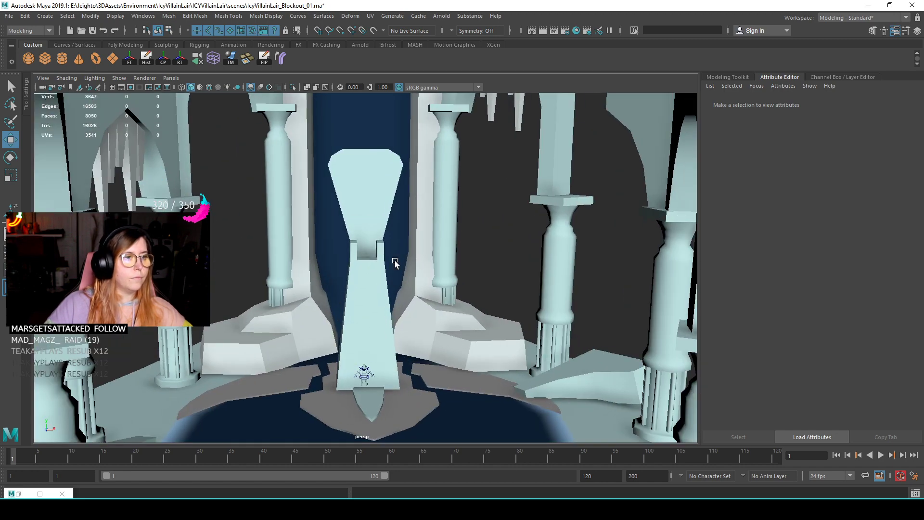
# - Create a polygon cube, raise it to about Y 9.493 and scale it uniformly to about 1.929
pyautogui.click(48, 61)
pyautogui.scroll(-5, 328, 275)
pyautogui.keyDown('alt'); pyautogui.moveTo(328, 276); pyautogui.dragTo(364, 233); pyautogui.keyUp('alt')
pyautogui.scroll(4, 364, 234)
pyautogui.moveTo(366, 162); pyautogui.dragTo(366, 140)
pyautogui.scroll(4, 359, 249)
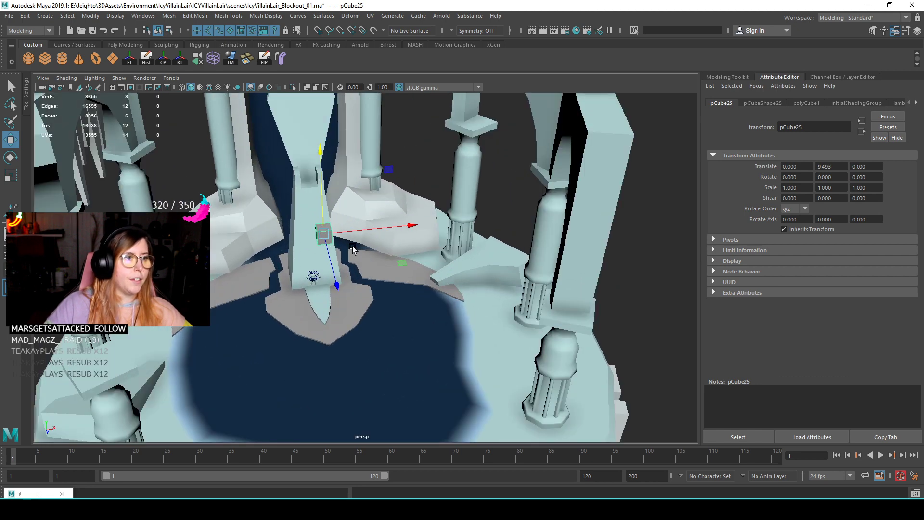
pyautogui.moveTo(334, 231); pyautogui.dragTo(335, 231)
pyautogui.keyDown('alt'); pyautogui.moveTo(377, 269); pyautogui.dragTo(430, 186); pyautogui.keyUp('alt')
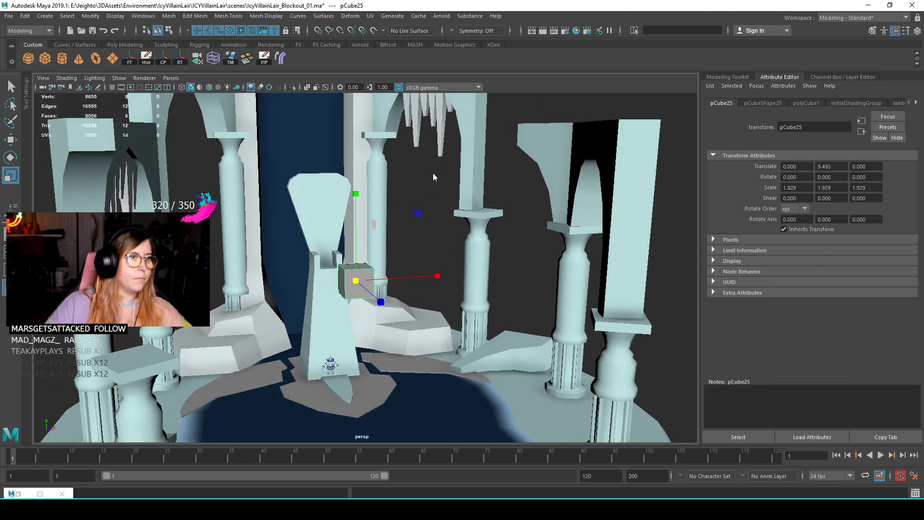
# - Stretch and taper the cube into a tall spike, and widen it to an X scale of about 2.649
pyautogui.moveTo(433, 174); pyautogui.dragTo(394, 173, button='right')
pyautogui.keyDown('alt'); pyautogui.moveTo(338, 243); pyautogui.dragTo(321, 238); pyautogui.keyUp('alt')
pyautogui.moveTo(309, 244); pyautogui.dragTo(470, 156)
pyautogui.press('w')
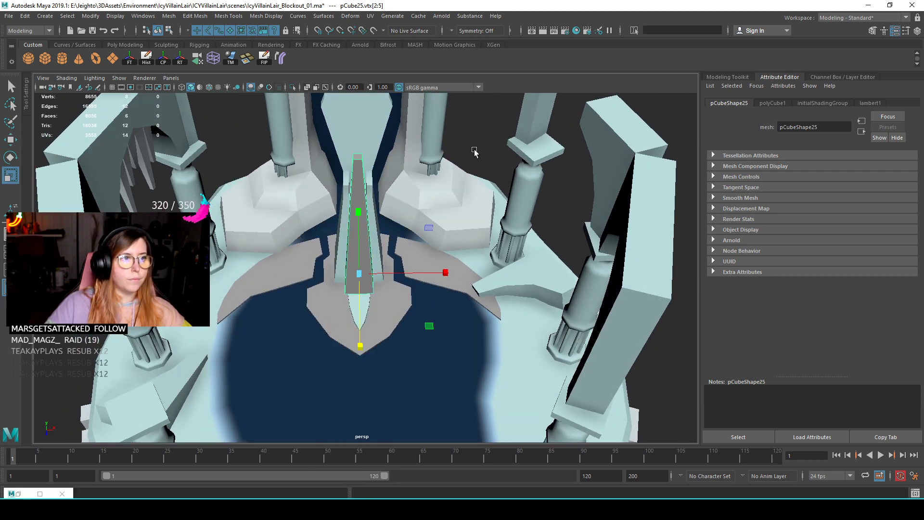
pyautogui.press('F8')
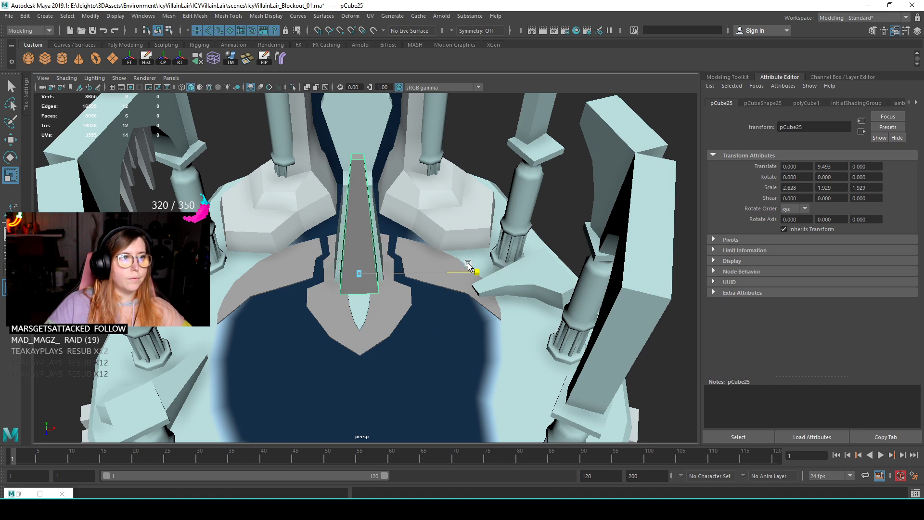
pyautogui.scroll(-5, 469, 264)
pyautogui.keyDown('alt'); pyautogui.moveTo(451, 266); pyautogui.dragTo(387, 218); pyautogui.keyUp('alt')
# - Tilt the spike to about -29.443 in Z and place it behind the throne at about X 1.315, Y 0.322, Z -11.374
pyautogui.press('e')
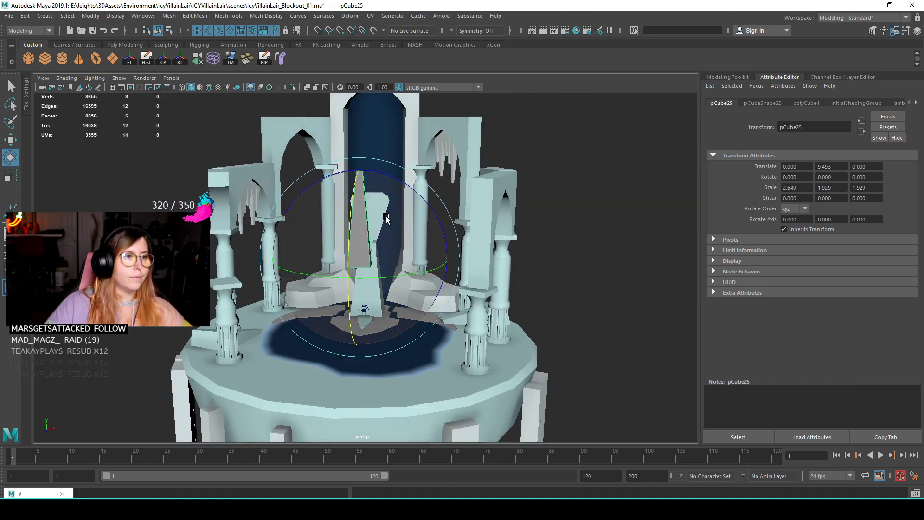
pyautogui.moveTo(399, 180); pyautogui.dragTo(426, 223)
pyautogui.keyDown('alt'); pyautogui.moveTo(425, 224); pyautogui.dragTo(346, 309); pyautogui.keyUp('alt')
pyautogui.press('w')
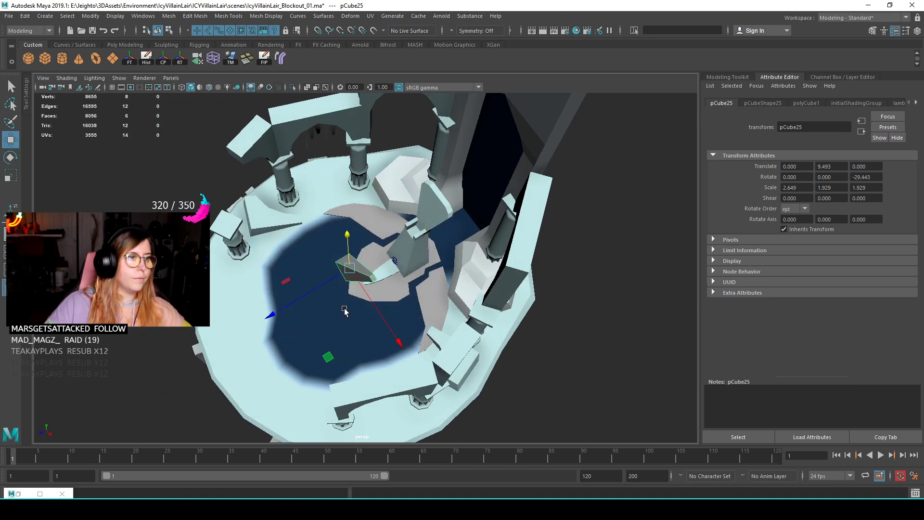
pyautogui.moveTo(285, 308); pyautogui.dragTo(456, 283)
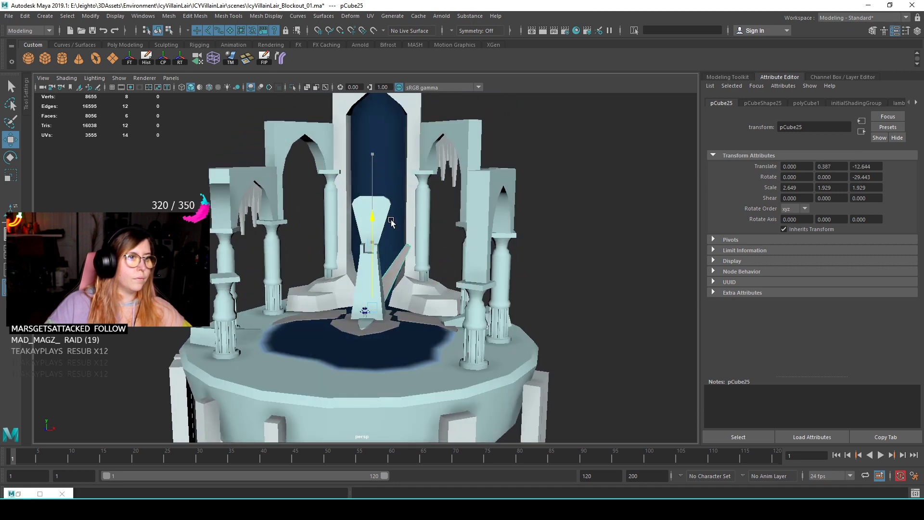
pyautogui.keyDown('alt'); pyautogui.moveTo(417, 260); pyautogui.dragTo(396, 303); pyautogui.keyUp('alt')
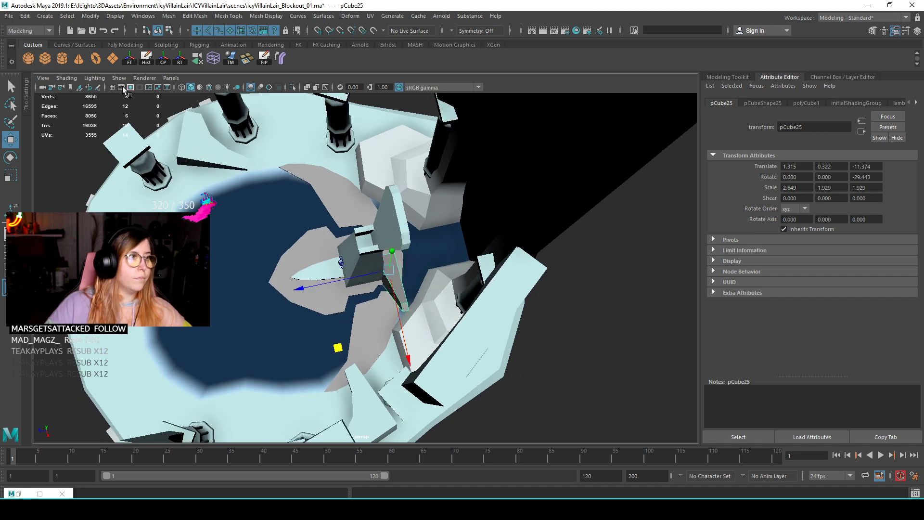
# - Delete the spike's history, freeze its transformations and turn it to about -28.318 in Y
pyautogui.click(147, 58)
pyautogui.press('e')
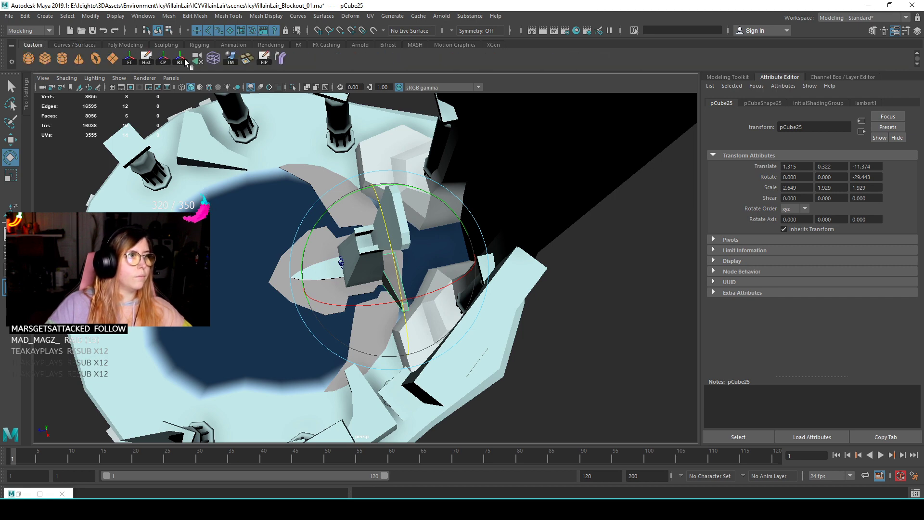
pyautogui.keyDown('alt'); pyautogui.moveTo(331, 212); pyautogui.dragTo(380, 354); pyautogui.keyUp('alt')
pyautogui.keyDown('alt'); pyautogui.moveTo(419, 321); pyautogui.dragTo(403, 313); pyautogui.keyUp('alt')
# - Shift the spike forward beside the throne to about X 0.067, Z 2.320
pyautogui.press('w')
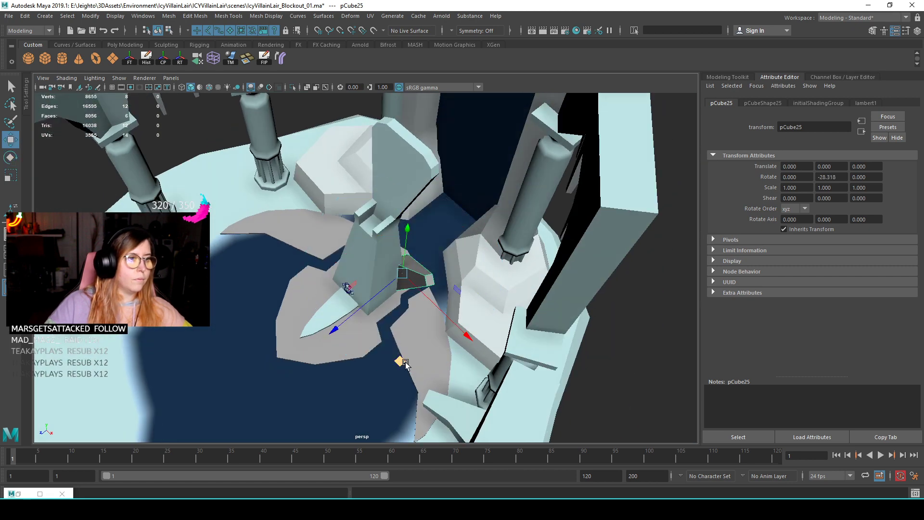
pyautogui.moveTo(406, 361); pyautogui.dragTo(387, 380)
pyautogui.keyDown('alt'); pyautogui.moveTo(325, 361); pyautogui.dragTo(381, 318); pyautogui.keyUp('alt')
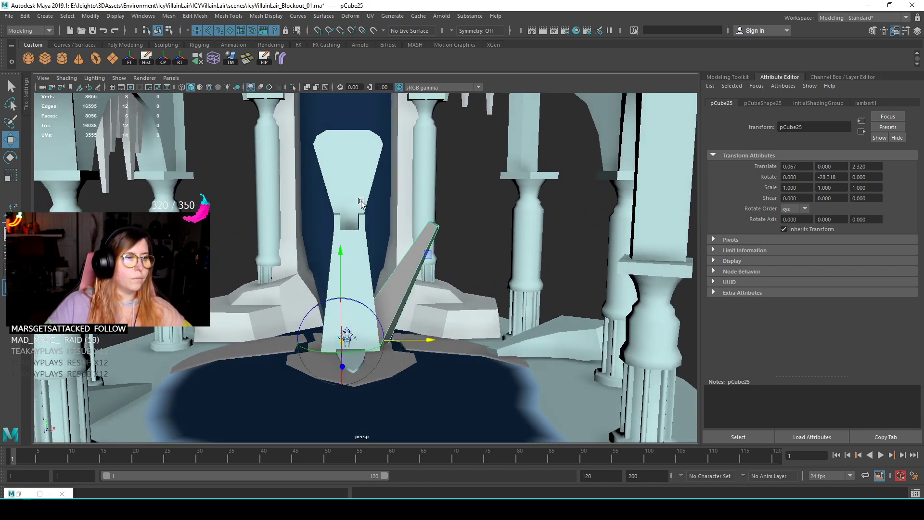
# - Cut extra edges into the throne's backrest and select two of its new vertices
pyautogui.press('r')
pyautogui.moveTo(349, 169); pyautogui.dragTo(323, 157, button='right')
pyautogui.click(370, 157)
pyautogui.press('r')
pyautogui.moveTo(351, 151); pyautogui.dragTo(327, 144, button='right')
pyautogui.click(354, 148)
pyautogui.moveTo(334, 124); pyautogui.dragTo(357, 133)
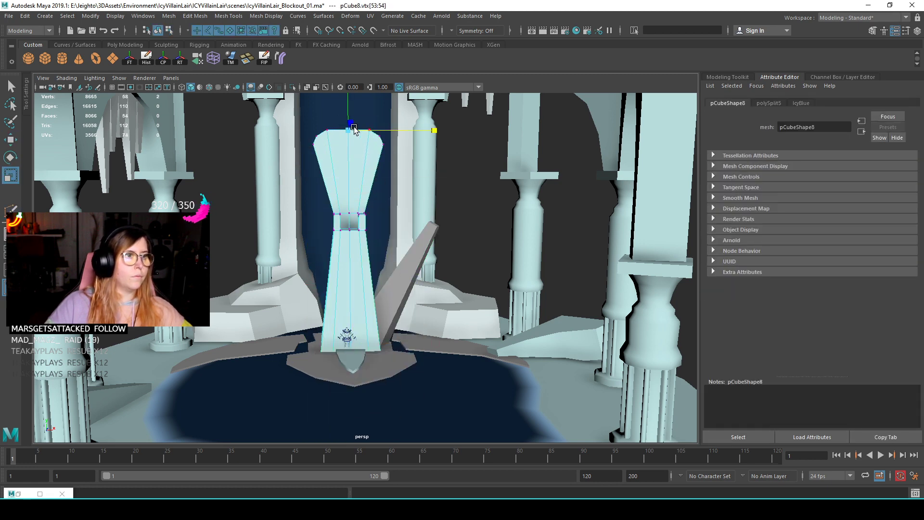
# - Move the tilted spike's pivot onto the throne's backrest
pyautogui.click(419, 255)
pyautogui.keyDown('alt'); pyautogui.moveTo(385, 284); pyautogui.dragTo(391, 317); pyautogui.keyUp('alt')
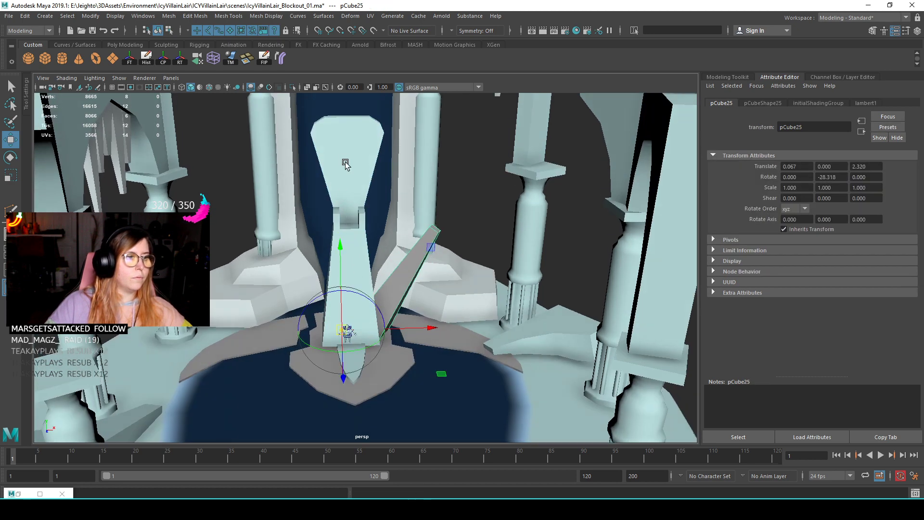
pyautogui.keyDown('alt'); pyautogui.moveTo(467, 283); pyautogui.dragTo(395, 284); pyautogui.keyUp('alt')
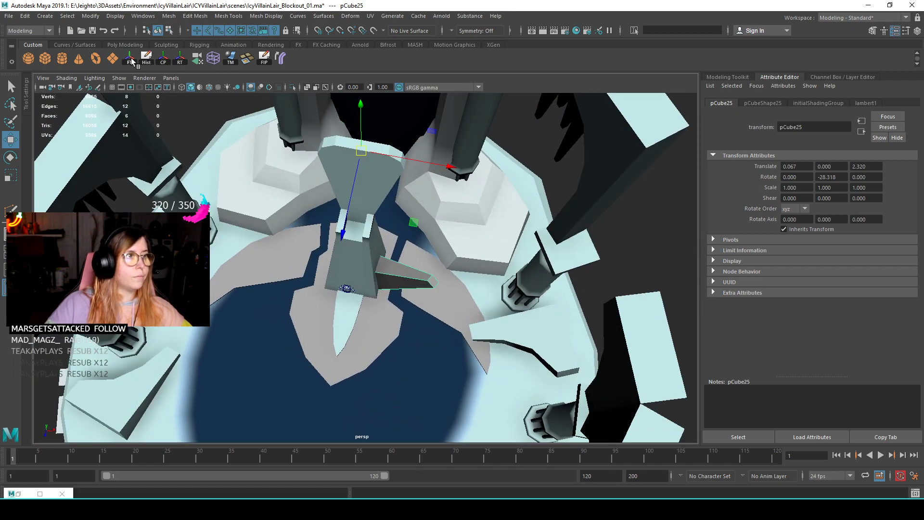
pyautogui.keyDown('alt'); pyautogui.moveTo(364, 255); pyautogui.dragTo(397, 242); pyautogui.keyUp('alt')
pyautogui.press('e')
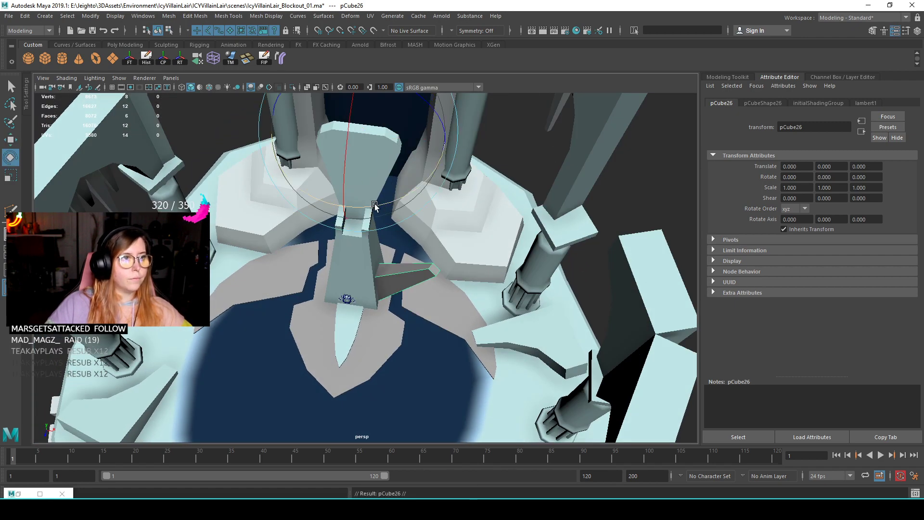
pyautogui.hotkey('ctrl', 'd')
pyautogui.moveTo(405, 195); pyautogui.dragTo(426, 182)
pyautogui.keyDown('alt'); pyautogui.moveTo(448, 223); pyautogui.dragTo(327, 207); pyautogui.keyUp('alt')
pyautogui.moveTo(561, 165); pyautogui.dragTo(532, 163, button='right')
pyautogui.moveTo(491, 170); pyautogui.dragTo(426, 240)
pyautogui.keyDown('alt'); pyautogui.moveTo(426, 241); pyautogui.dragTo(337, 265); pyautogui.keyUp('alt')
pyautogui.hotkey('ctrl', 'z')
pyautogui.hotkey('ctrl', 'z')
pyautogui.hotkey('ctrl', 'z')
pyautogui.hotkey('ctrl', 'z')
pyautogui.hotkey('ctrl', 'z')
pyautogui.hotkey('ctrl', 'z')
pyautogui.press('Delete')
# - Lower the tilted spike's pivot from the backrest to the throne's seat
pyautogui.click(324, 278)
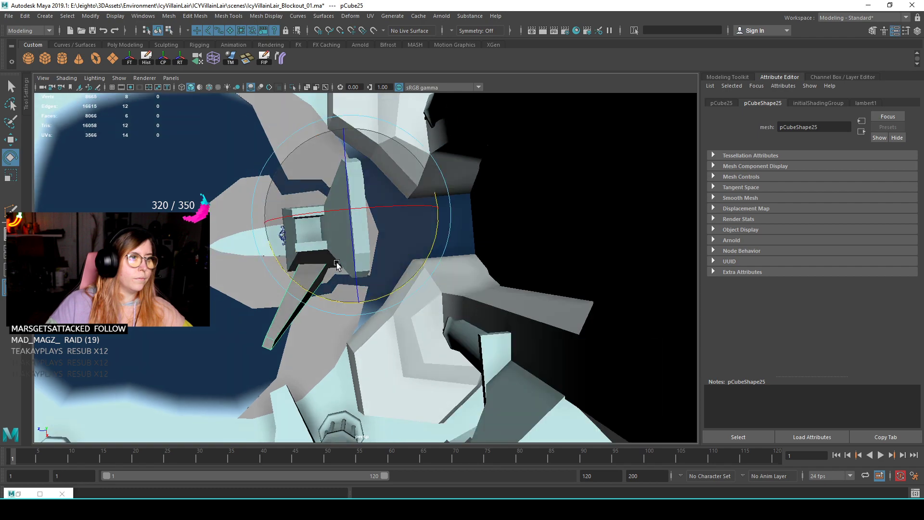
pyautogui.press('d')
pyautogui.keyDown('alt'); pyautogui.moveTo(265, 225); pyautogui.dragTo(362, 232); pyautogui.keyUp('alt')
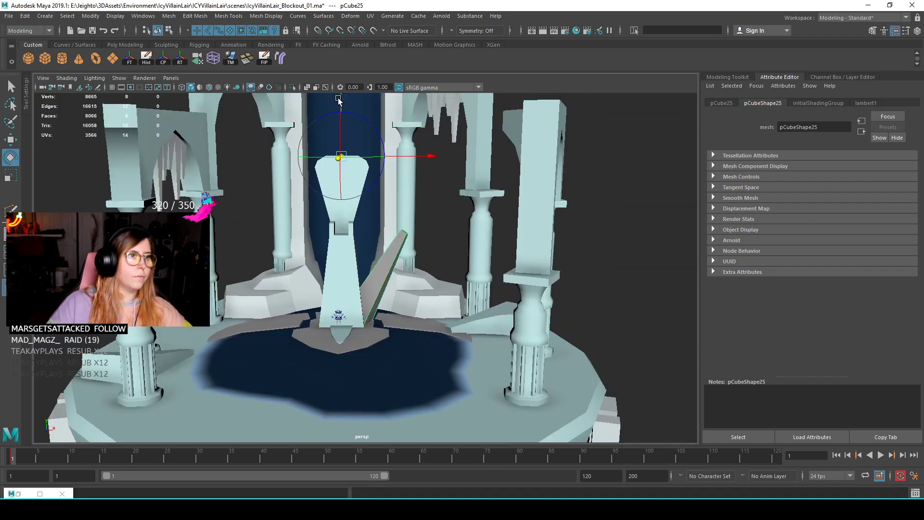
pyautogui.keyDown('alt'); pyautogui.moveTo(342, 179); pyautogui.dragTo(466, 314, button='right'); pyautogui.keyUp('alt')
pyautogui.keyDown('alt'); pyautogui.moveTo(354, 212); pyautogui.dragTo(357, 289); pyautogui.keyUp('alt')
pyautogui.keyDown('alt'); pyautogui.moveTo(356, 289); pyautogui.dragTo(406, 301, button='middle'); pyautogui.keyUp('alt')
pyautogui.keyDown('alt'); pyautogui.moveTo(406, 301); pyautogui.dragTo(415, 371, button='right'); pyautogui.keyUp('alt')
pyautogui.keyDown('alt'); pyautogui.moveTo(415, 372); pyautogui.dragTo(378, 268); pyautogui.keyUp('alt')
pyautogui.press('w')
pyautogui.scroll(-5, 378, 268)
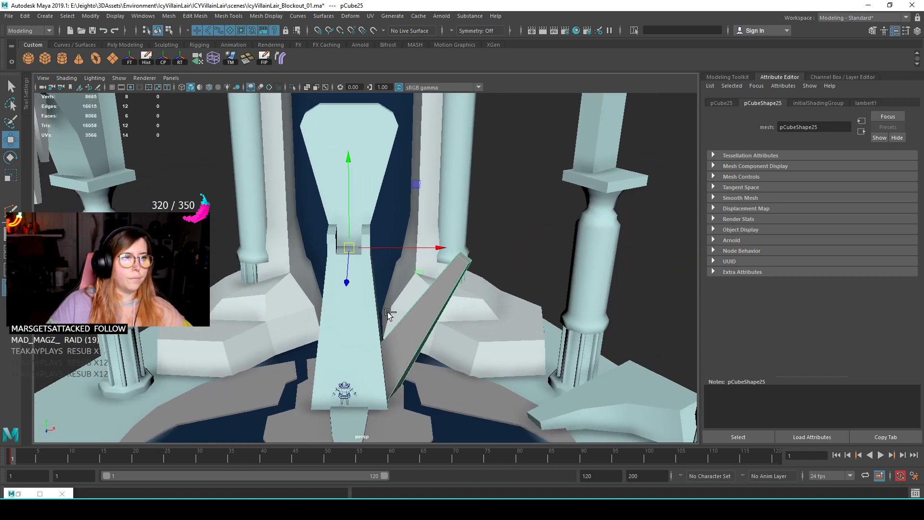
# - Place two rotated copies of the spike around the throne's side and raise the rearmost copy's tip vertices
pyautogui.press('e')
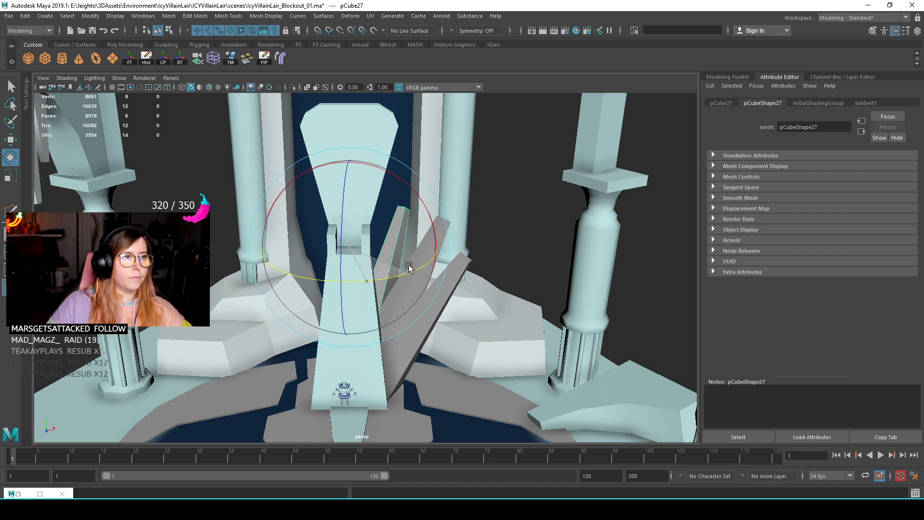
pyautogui.press('F9')
pyautogui.press('w')
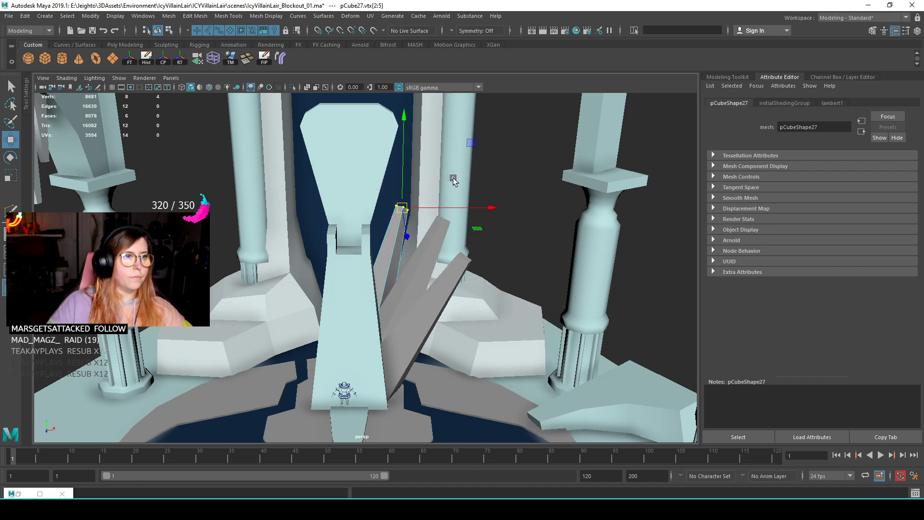
pyautogui.scroll(-5, 381, 258)
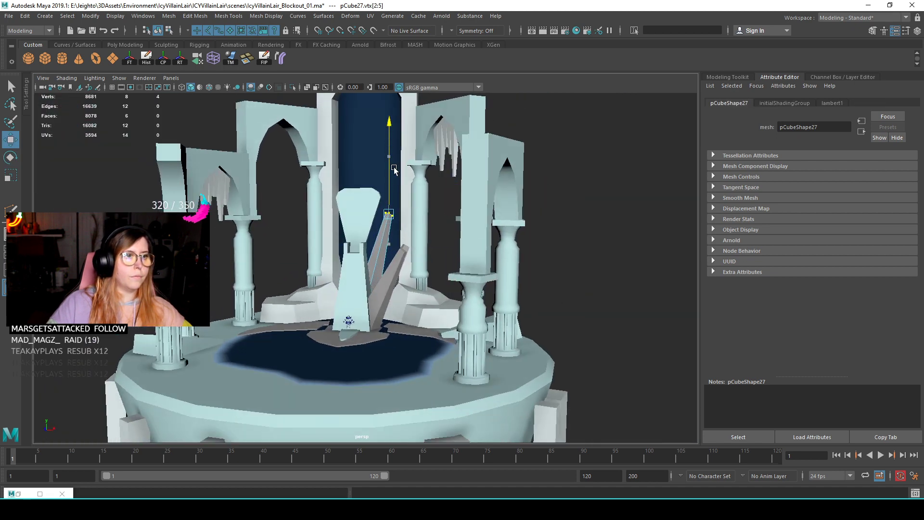
pyautogui.keyDown('alt'); pyautogui.moveTo(400, 162); pyautogui.dragTo(455, 303); pyautogui.keyUp('alt')
pyautogui.hotkey('ctrl', 'z')
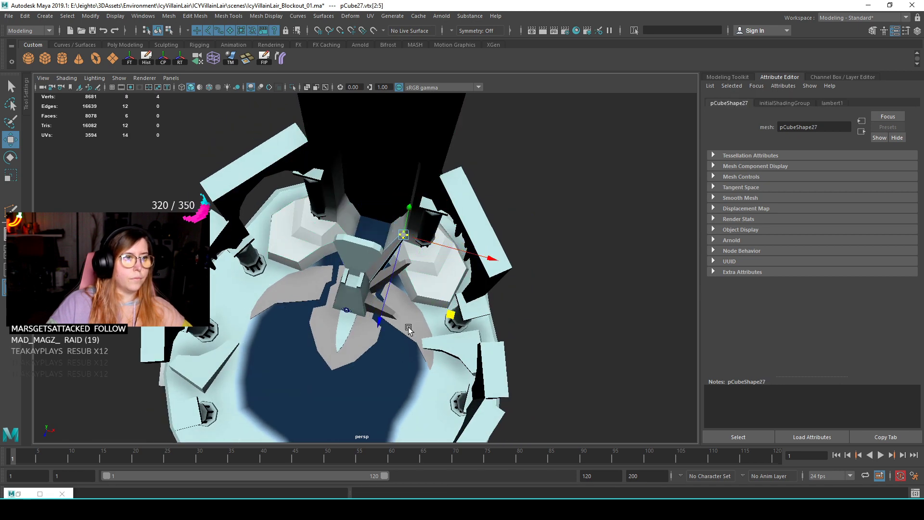
pyautogui.keyDown('alt'); pyautogui.moveTo(415, 333); pyautogui.dragTo(419, 282); pyautogui.keyUp('alt')
pyautogui.scroll(6, 439, 268)
pyautogui.keyDown('alt'); pyautogui.moveTo(439, 268); pyautogui.dragTo(371, 261, button='middle'); pyautogui.keyUp('alt')
# - Stretch the tip of the middle spike upward
pyautogui.click(369, 236)
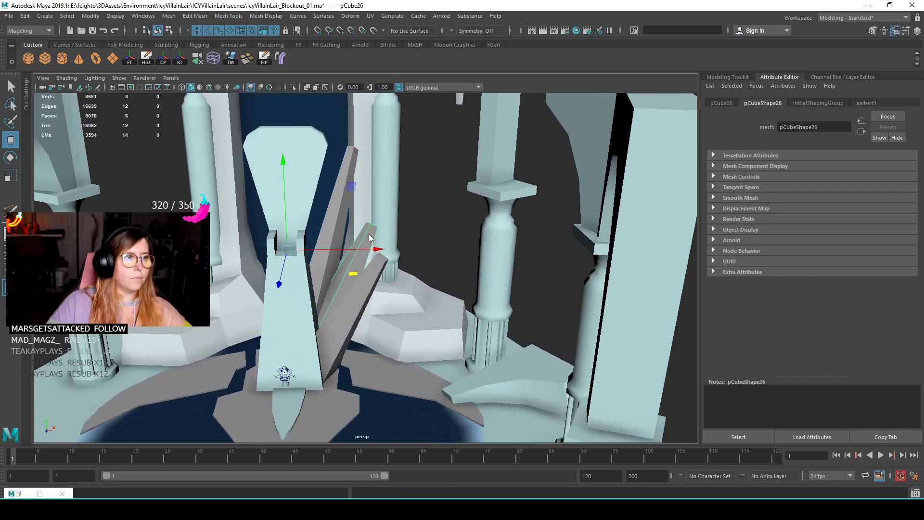
pyautogui.moveTo(383, 234); pyautogui.dragTo(384, 235)
pyautogui.keyDown('alt'); pyautogui.moveTo(384, 234); pyautogui.dragTo(402, 223); pyautogui.keyUp('alt')
pyautogui.moveTo(402, 223); pyautogui.dragTo(488, 428, button='right')
# - Combine the three spikes into one mesh with the IcyBlue material and freeze its transformations
pyautogui.click(470, 154)
pyautogui.click(407, 260)
pyautogui.keyDown('alt'); pyautogui.moveTo(449, 305); pyautogui.dragTo(250, 122); pyautogui.keyUp('alt')
pyautogui.click(169, 19)
pyautogui.click(182, 55)
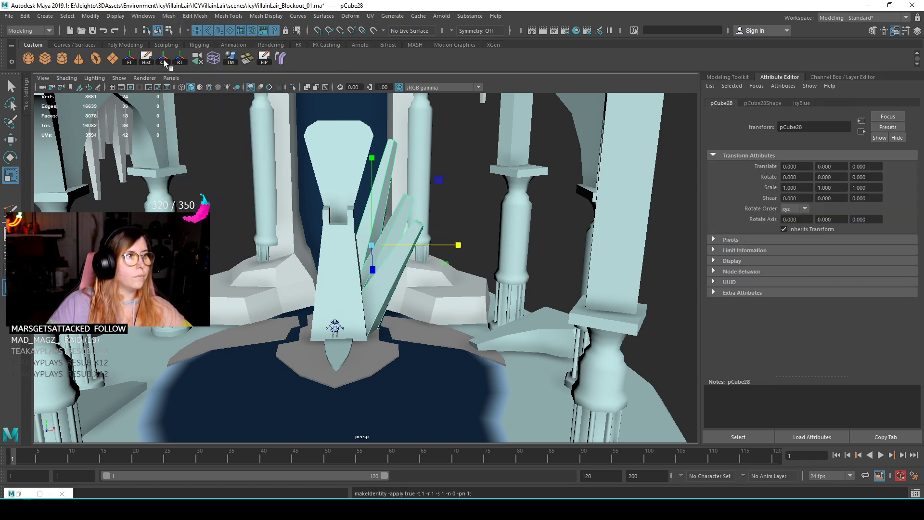
# - Duplicate the combined spikes and mirror the copy to the throne's opposite side with Scale X -1
pyautogui.press('w')
pyautogui.moveTo(460, 246); pyautogui.dragTo(392, 253)
pyautogui.click(470, 192)
pyautogui.keyDown('alt'); pyautogui.moveTo(470, 192); pyautogui.dragTo(433, 269, button='right'); pyautogui.keyUp('alt')
pyautogui.moveTo(433, 270)
pyautogui.keyDown('alt'); pyautogui.mouseDown()
pyautogui.moveTo(451, 253)
pyautogui.moveTo(535, 248)
pyautogui.moveTo(433, 258)
pyautogui.mouseUp(); pyautogui.keyUp('alt')
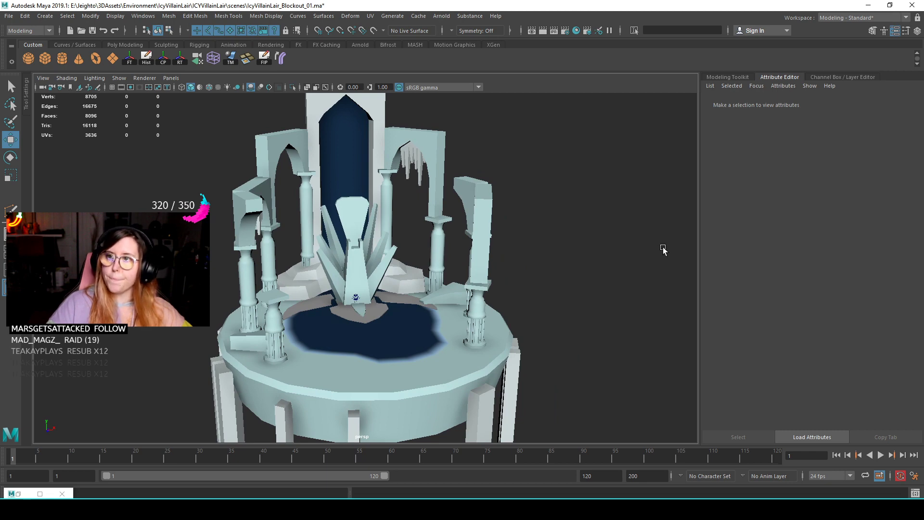
# - Align the mirrored spikes with the original set at about Translate X -5.119, Z 0.692
pyautogui.keyDown('alt'); pyautogui.moveTo(420, 274); pyautogui.dragTo(384, 272, button='right'); pyautogui.keyUp('alt')
pyautogui.keyDown('alt'); pyautogui.moveTo(385, 273); pyautogui.dragTo(335, 257); pyautogui.keyUp('alt')
pyautogui.keyDown('alt'); pyautogui.moveTo(334, 257); pyautogui.dragTo(366, 262, button='right'); pyautogui.keyUp('alt')
pyautogui.keyDown('alt'); pyautogui.moveTo(366, 263); pyautogui.dragTo(322, 319); pyautogui.keyUp('alt')
pyautogui.click(373, 295)
pyautogui.scroll(3, 356, 298)
pyautogui.keyDown('shift'); pyautogui.click(327, 276); pyautogui.keyUp('shift')
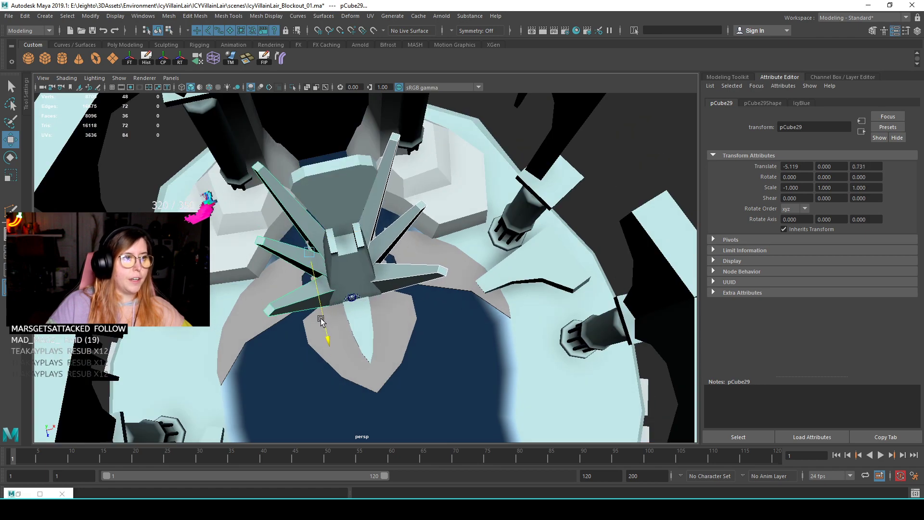
pyautogui.keyDown('alt'); pyautogui.moveTo(384, 353); pyautogui.dragTo(362, 300); pyautogui.keyUp('alt')
pyautogui.keyDown('alt'); pyautogui.moveTo(363, 300); pyautogui.dragTo(381, 239, button='right'); pyautogui.keyUp('alt')
# - Combine the original and mirrored spike sets into one mesh
pyautogui.click(452, 189)
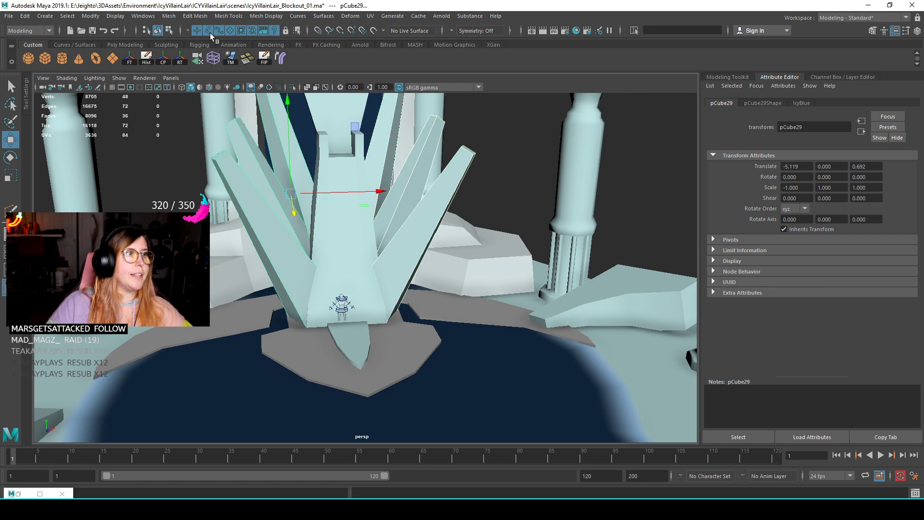
pyautogui.click(169, 16)
pyautogui.click(177, 46)
# - Lower the tips of the front pair of spikes toward the floor
pyautogui.moveTo(251, 194); pyautogui.dragTo(249, 172, button='right')
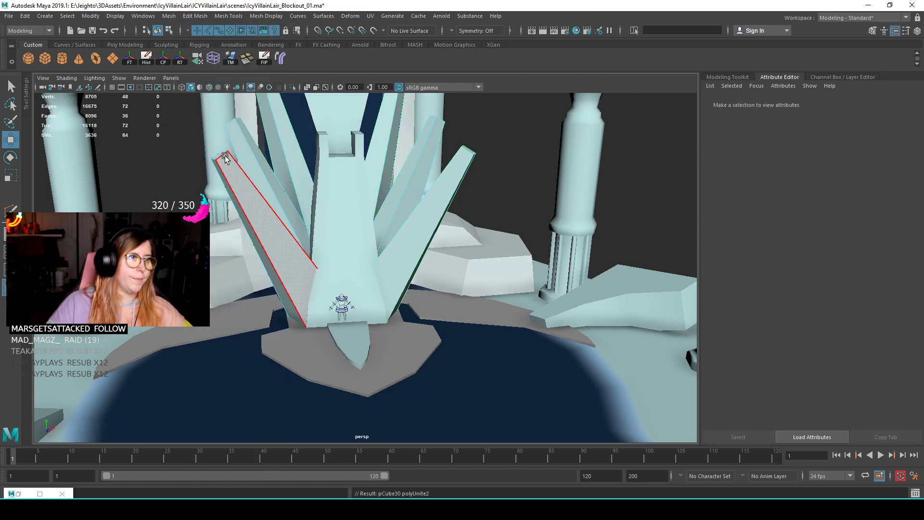
pyautogui.click(228, 157)
pyautogui.scroll(-5, 464, 159)
pyautogui.keyDown('alt'); pyautogui.moveTo(417, 232); pyautogui.dragTo(384, 235); pyautogui.keyUp('alt')
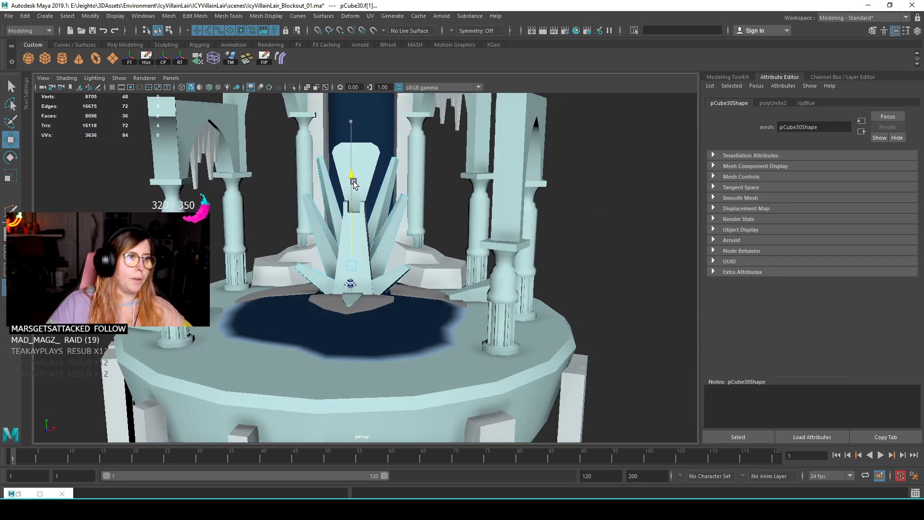
pyautogui.scroll(4, 378, 214)
pyautogui.moveTo(377, 213)
pyautogui.keyDown('alt'); pyautogui.mouseDown()
pyautogui.moveTo(451, 214)
pyautogui.moveTo(389, 203)
pyautogui.mouseUp(); pyautogui.keyUp('alt')
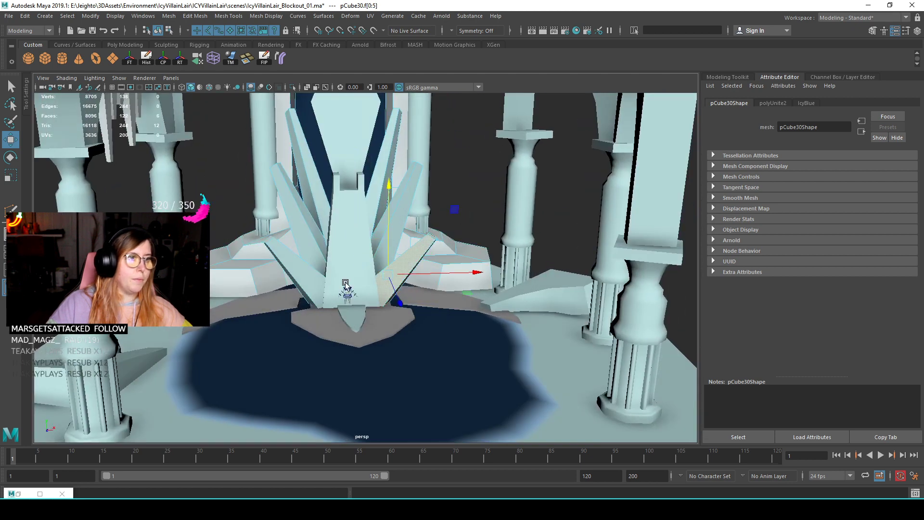
# - Delete the front pair of spikes from the combined spike mesh
pyautogui.moveTo(410, 192); pyautogui.dragTo(443, 176, button='right')
pyautogui.click(457, 259)
pyautogui.moveTo(432, 244); pyautogui.dragTo(493, 183, button='right')
pyautogui.click(408, 275)
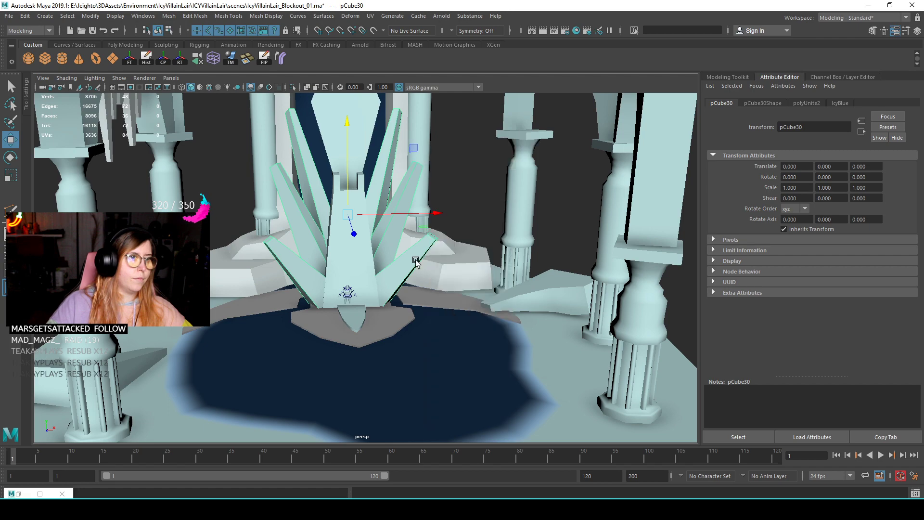
pyautogui.moveTo(435, 228); pyautogui.dragTo(402, 282, button='right')
pyautogui.press('Delete')
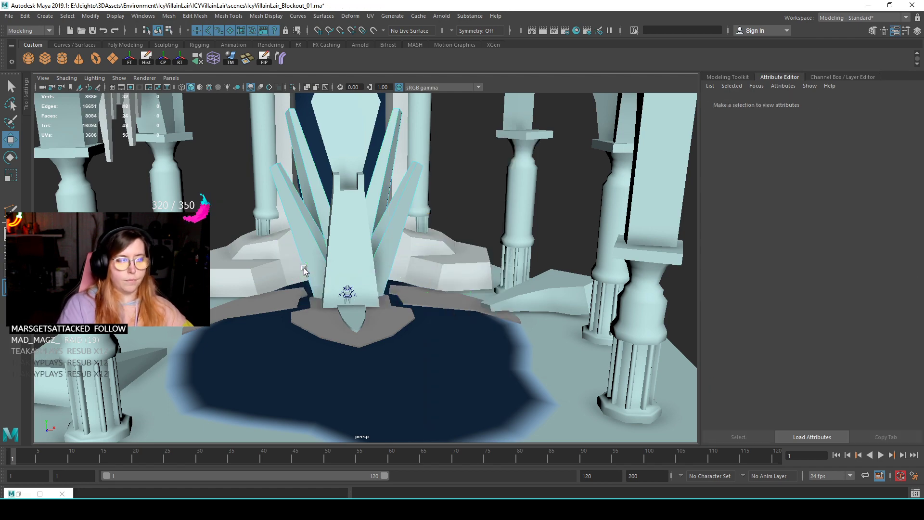
# - Examine the throne with its remaining spikes against the platform, rocks and arches from several distances
pyautogui.scroll(-3, 311, 265)
pyautogui.moveTo(312, 264)
pyautogui.keyDown('alt'); pyautogui.mouseDown()
pyautogui.moveTo(419, 261)
pyautogui.moveTo(329, 267)
pyautogui.mouseUp(); pyautogui.keyUp('alt')
pyautogui.scroll(3, 329, 267)
pyautogui.moveTo(398, 196); pyautogui.dragTo(443, 168, button='right')
pyautogui.click(464, 178)
pyautogui.scroll(-5, 467, 217)
pyautogui.keyDown('alt'); pyautogui.moveTo(476, 254); pyautogui.dragTo(505, 205); pyautogui.keyUp('alt')
pyautogui.scroll(5, 463, 267)
pyautogui.click(170, 155)
pyautogui.scroll(-5, 428, 245)
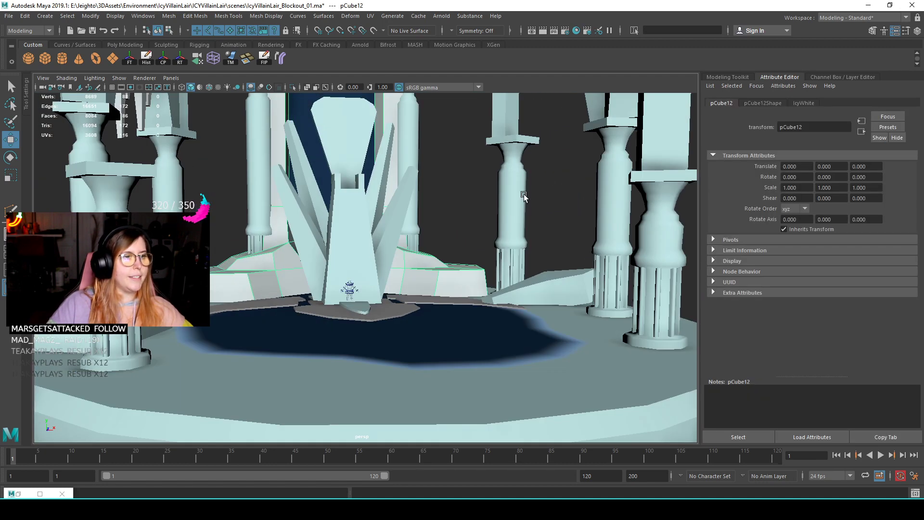
pyautogui.click(519, 203)
pyautogui.scroll(-3, 426, 249)
pyautogui.scroll(-2, 417, 263)
pyautogui.scroll(4, 382, 271)
# - Shift the grey floor plates around the throne to about X 0.075, Z -0.159 and hide them
pyautogui.keyDown('alt'); pyautogui.moveTo(387, 265); pyautogui.dragTo(404, 304); pyautogui.keyUp('alt')
pyautogui.click(393, 324)
pyautogui.scroll(-3, 398, 313)
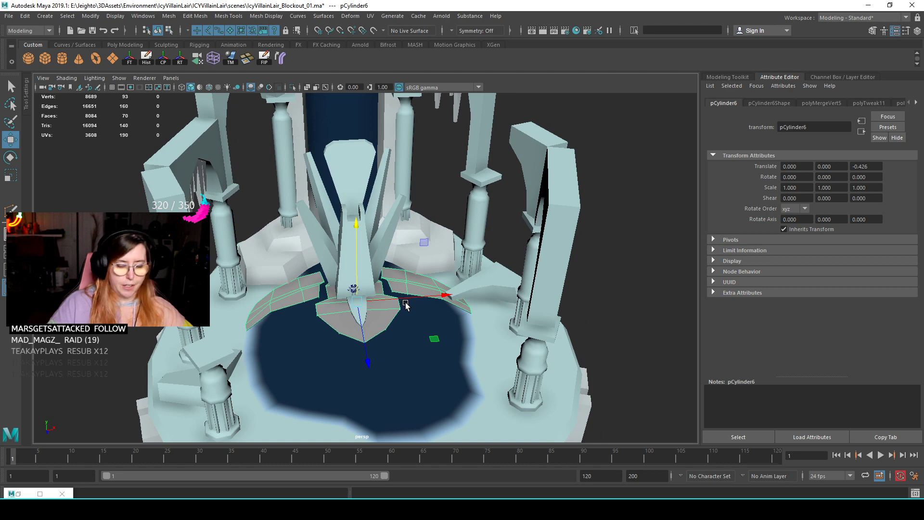
pyautogui.press('h')
pyautogui.scroll(-5, 402, 322)
pyautogui.moveTo(418, 338)
pyautogui.keyDown('alt'); pyautogui.mouseDown()
pyautogui.moveTo(414, 318)
pyautogui.moveTo(407, 328)
pyautogui.mouseUp(); pyautogui.keyUp('alt')
pyautogui.scroll(2, 408, 330)
pyautogui.hotkey('ctrl', 'z')
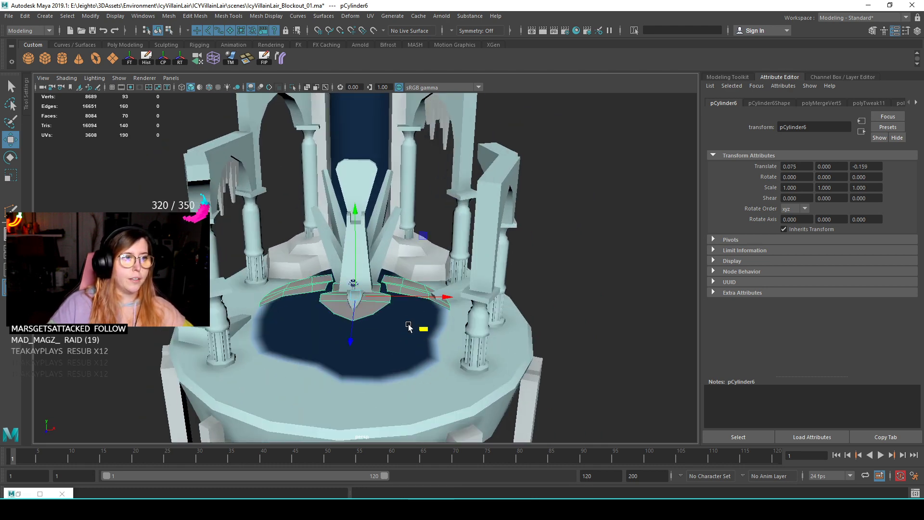
pyautogui.press('h')
pyautogui.scroll(3, 337, 340)
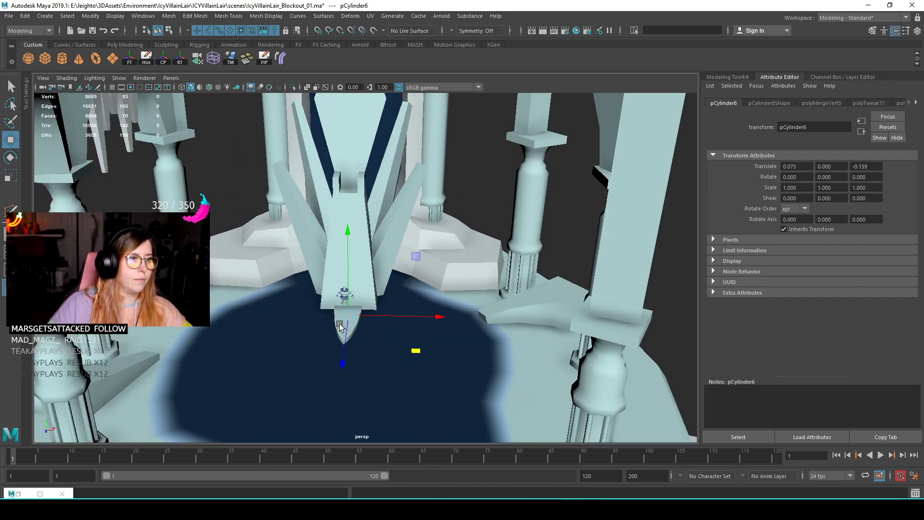
# - Delete the pointed piece in front of the throne's base
pyautogui.scroll(-5, 338, 330)
pyautogui.keyDown('alt'); pyautogui.moveTo(346, 327); pyautogui.dragTo(404, 295); pyautogui.keyUp('alt')
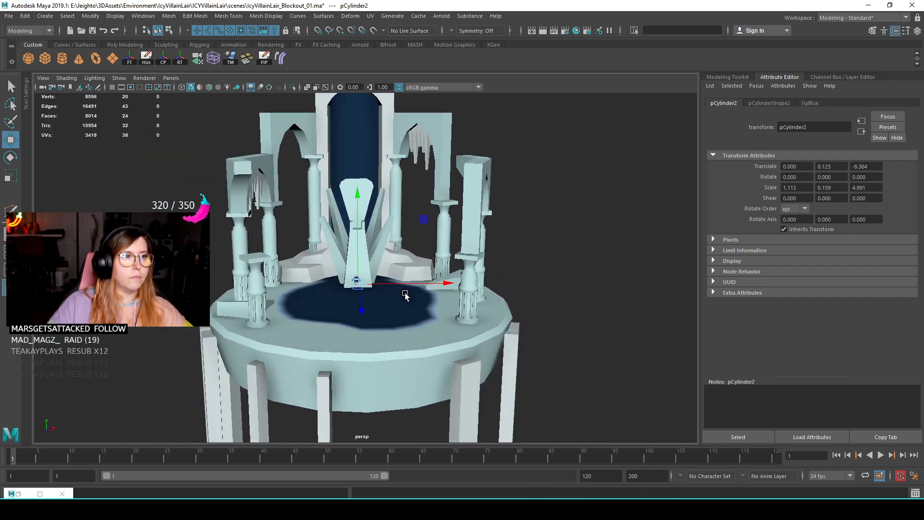
pyautogui.scroll(3, 336, 275)
pyautogui.keyDown('alt'); pyautogui.moveTo(337, 275); pyautogui.dragTo(376, 302); pyautogui.keyUp('alt')
pyautogui.scroll(2, 321, 269)
pyautogui.press('Delete')
# - Add a polygon cube at the throne's base at Z -8.099 and scale it uniformly to about 7.308
pyautogui.click(45, 59)
pyautogui.scroll(-5, 365, 260)
pyautogui.scroll(3, 375, 302)
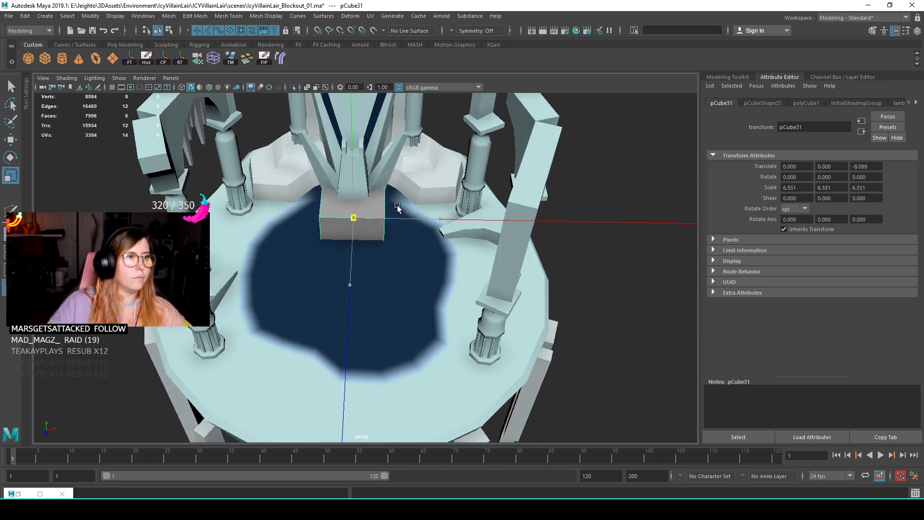
pyautogui.keyDown('alt'); pyautogui.moveTo(358, 155); pyautogui.dragTo(395, 231, button='middle'); pyautogui.keyUp('alt')
pyautogui.scroll(2, 419, 264)
pyautogui.keyDown('alt'); pyautogui.moveTo(422, 268); pyautogui.dragTo(429, 237); pyautogui.keyUp('alt')
pyautogui.scroll(-4, 429, 212)
pyautogui.keyDown('alt'); pyautogui.moveTo(434, 164); pyautogui.dragTo(428, 213, button='middle'); pyautogui.keyUp('alt')
pyautogui.scroll(3, 428, 213)
# - Raise the cube's top vertices toward the throne's seat and scale them inward to form a tapered pedestal
pyautogui.click(428, 215)
pyautogui.keyDown('alt'); pyautogui.moveTo(428, 214); pyautogui.dragTo(285, 257); pyautogui.keyUp('alt')
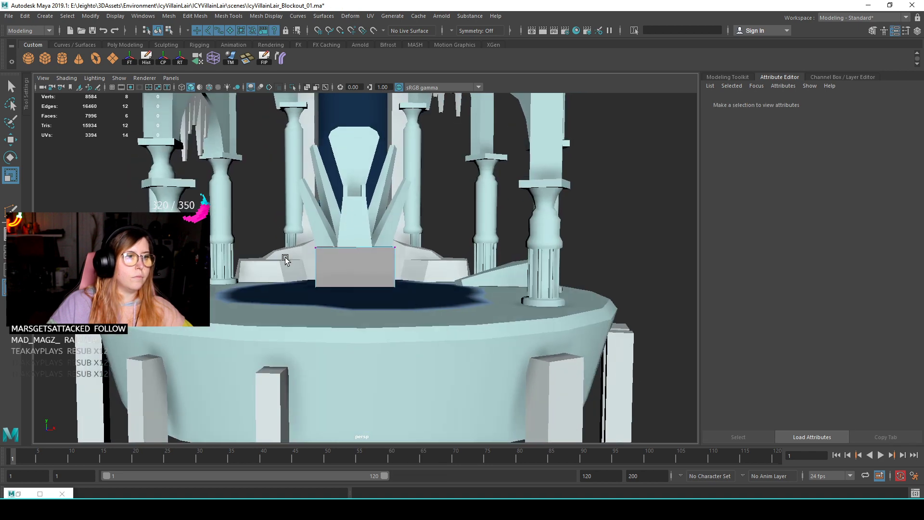
pyautogui.press('w')
pyautogui.scroll(2, 399, 286)
pyautogui.keyDown('alt'); pyautogui.moveTo(385, 246); pyautogui.dragTo(332, 231); pyautogui.keyUp('alt')
pyautogui.moveTo(259, 197); pyautogui.dragTo(356, 173)
pyautogui.press('r')
pyautogui.moveTo(332, 218); pyautogui.dragTo(326, 241)
# - Insert three horizontal edge loops around the pedestal
pyautogui.moveTo(326, 198); pyautogui.dragTo(371, 187, button='right')
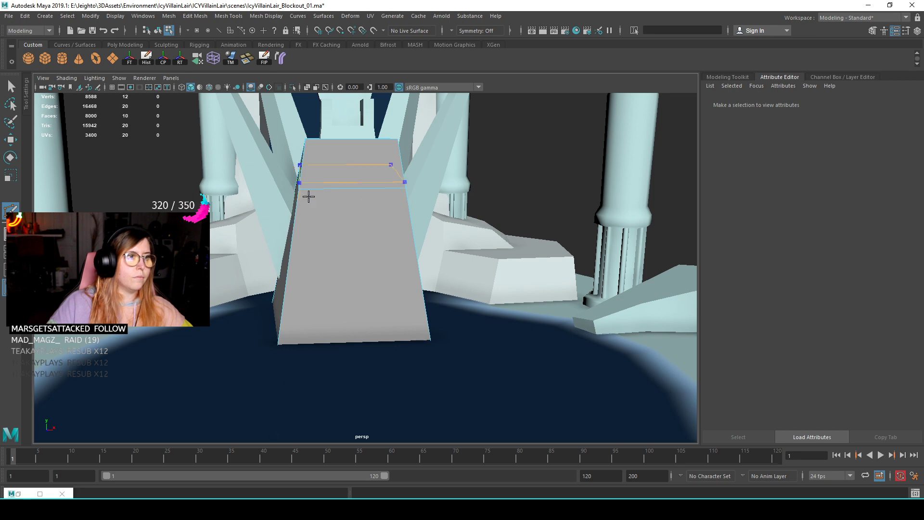
pyautogui.keyDown('alt'); pyautogui.moveTo(343, 328); pyautogui.dragTo(390, 291); pyautogui.keyUp('alt')
pyautogui.keyDown('alt'); pyautogui.moveTo(404, 241); pyautogui.dragTo(344, 210); pyautogui.keyUp('alt')
pyautogui.moveTo(368, 192); pyautogui.dragTo(370, 158, button='right')
# - Scale the pedestal's upper and lower edge loops to give it a narrow waist and a flared base
pyautogui.click(324, 221)
pyautogui.doubleClick(357, 215)
pyautogui.moveTo(375, 207); pyautogui.dragTo(364, 193)
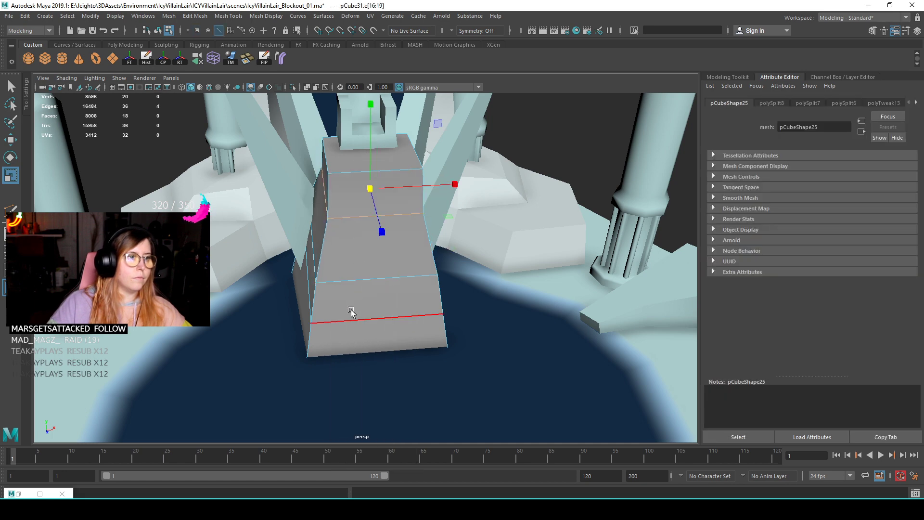
pyautogui.moveTo(370, 308); pyautogui.dragTo(331, 249)
pyautogui.moveTo(326, 196); pyautogui.dragTo(373, 180, button='right')
pyautogui.click(497, 193)
pyautogui.scroll(-4, 498, 193)
pyautogui.keyDown('alt'); pyautogui.moveTo(481, 207); pyautogui.dragTo(378, 243); pyautogui.keyUp('alt')
pyautogui.click(334, 275)
# - Reshape the pedestal into a more irregular block with a sculpting brush and narrow its upper part
pyautogui.press('F2')
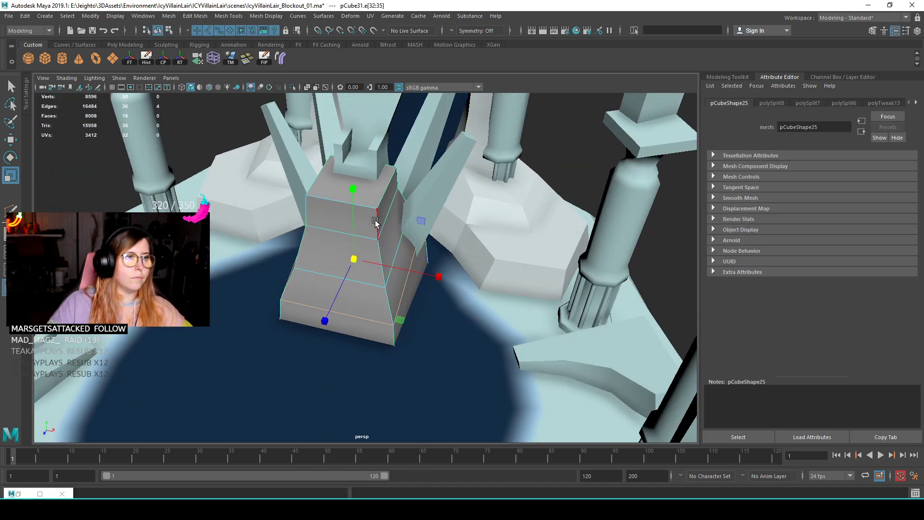
pyautogui.press('w')
pyautogui.moveTo(425, 331); pyautogui.dragTo(433, 354, button='middle')
pyautogui.keyDown('alt'); pyautogui.moveTo(409, 339); pyautogui.dragTo(332, 246); pyautogui.keyUp('alt')
pyautogui.moveTo(340, 189)
pyautogui.mouseDown(button='right')
pyautogui.moveTo(384, 183)
pyautogui.moveTo(332, 188)
pyautogui.mouseUp(button='right')
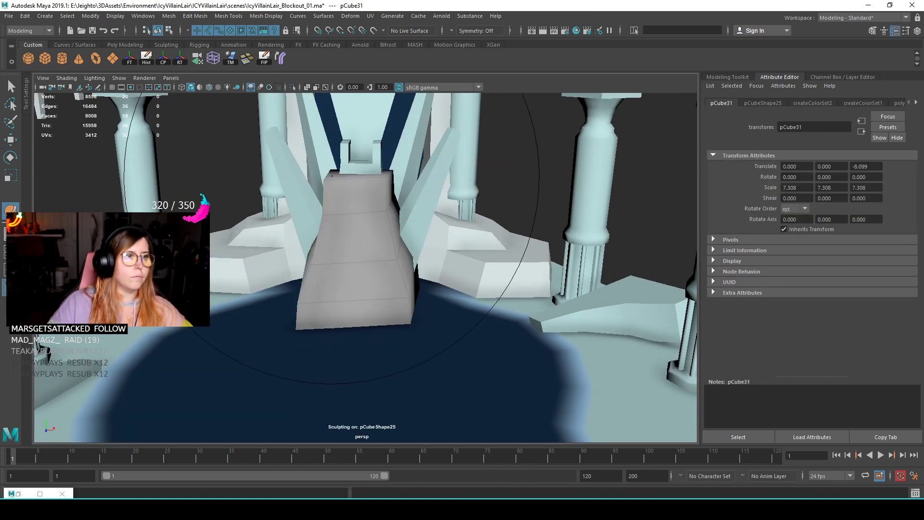
pyautogui.keyDown('alt'); pyautogui.moveTo(365, 204); pyautogui.dragTo(355, 226); pyautogui.keyUp('alt')
pyautogui.press('r')
pyautogui.moveTo(355, 242); pyautogui.dragTo(358, 243, button='right')
pyautogui.moveTo(355, 299); pyautogui.dragTo(429, 339)
pyautogui.press('w')
pyautogui.keyDown('alt'); pyautogui.moveTo(429, 339); pyautogui.dragTo(384, 307); pyautogui.keyUp('alt')
pyautogui.moveTo(342, 189); pyautogui.dragTo(342, 211, button='right')
# - Extrude the pedestal's lower front and side faces and pull the new faces outward
pyautogui.click(388, 267)
pyautogui.keyDown('shift'); pyautogui.click(373, 311); pyautogui.keyUp('shift')
pyautogui.hotkey('ctrl', 'e')
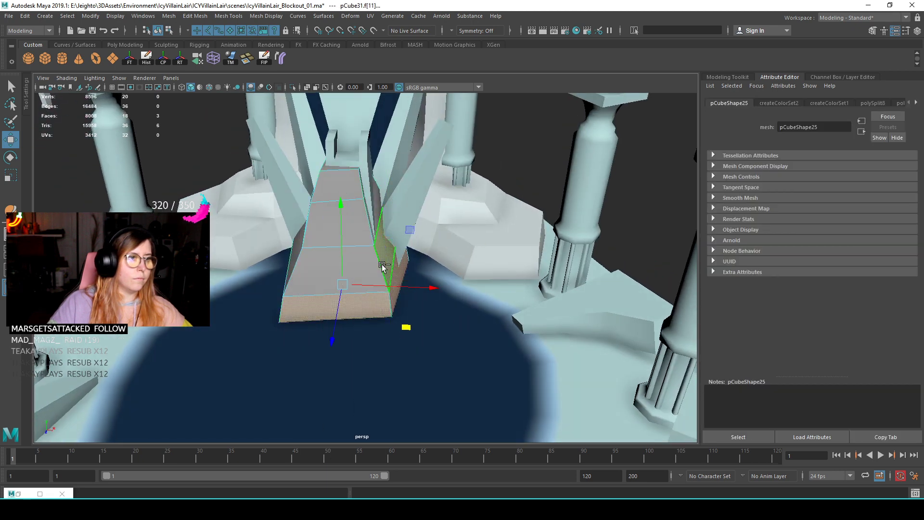
pyautogui.keyDown('alt'); pyautogui.moveTo(384, 291); pyautogui.dragTo(400, 266); pyautogui.keyUp('alt')
pyautogui.press('w')
pyautogui.press('r')
pyautogui.keyDown('alt'); pyautogui.moveTo(399, 266); pyautogui.dragTo(402, 274, button='middle'); pyautogui.keyUp('alt')
pyautogui.keyDown('alt'); pyautogui.moveTo(402, 274); pyautogui.dragTo(351, 286); pyautogui.keyUp('alt')
pyautogui.moveTo(330, 244); pyautogui.dragTo(403, 282, button='right')
# - Move and scale the extruded faces to give the pedestal a low front ledge and a chunky side block
pyautogui.click(443, 239)
pyautogui.click(385, 256)
pyautogui.keyDown('alt'); pyautogui.moveTo(403, 283); pyautogui.dragTo(418, 251); pyautogui.keyUp('alt')
pyautogui.moveTo(418, 251); pyautogui.dragTo(387, 255, button='right')
pyautogui.click(383, 270)
pyautogui.keyDown('alt'); pyautogui.moveTo(398, 304); pyautogui.dragTo(422, 357); pyautogui.keyUp('alt')
pyautogui.press('w')
pyautogui.moveTo(469, 379); pyautogui.dragTo(349, 255)
pyautogui.moveTo(350, 256); pyautogui.dragTo(392, 230, button='right')
pyautogui.click(479, 187)
pyautogui.keyDown('alt'); pyautogui.moveTo(471, 193); pyautogui.dragTo(373, 250, button='right'); pyautogui.keyUp('alt')
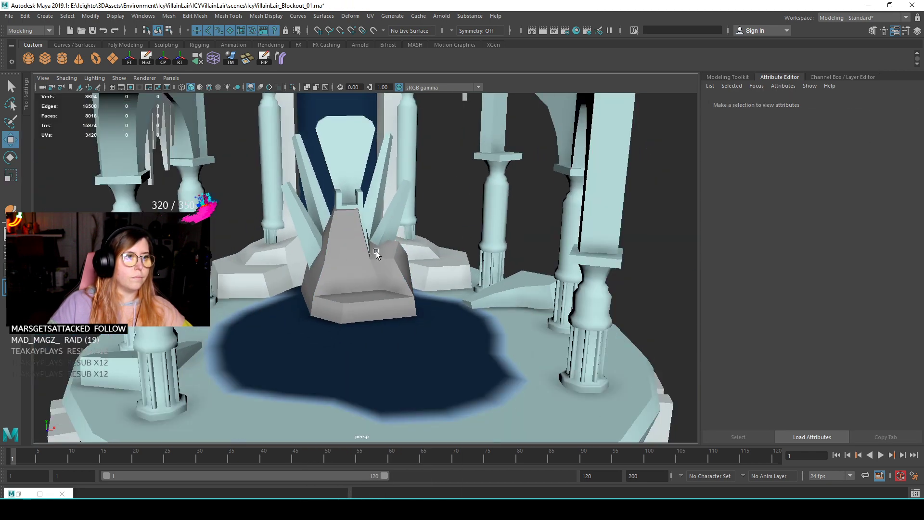
# - Delete the ice spikes flanking the throne
pyautogui.keyDown('alt'); pyautogui.moveTo(373, 250); pyautogui.dragTo(383, 291); pyautogui.keyUp('alt')
pyautogui.click(384, 183)
pyautogui.press('Delete')
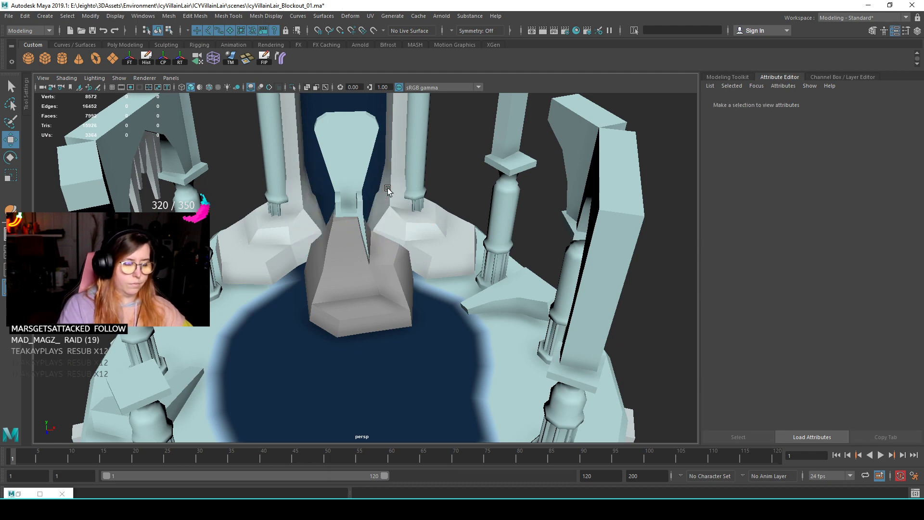
# - Rotate and reposition the rocky pedestal beneath the throne's seat
pyautogui.click(364, 303)
pyautogui.press('e')
pyautogui.moveTo(398, 341); pyautogui.dragTo(359, 345)
pyautogui.press('w')
pyautogui.moveTo(416, 350); pyautogui.dragTo(318, 225)
pyautogui.click(420, 277)
pyautogui.click(390, 303)
pyautogui.press('r')
pyautogui.press('w')
pyautogui.click(416, 216)
# - Examine the throne's backrest up close and its proportions against the whole scene
pyautogui.scroll(-5, 465, 292)
pyautogui.scroll(6, 326, 211)
pyautogui.click(326, 209)
pyautogui.scroll(-4, 330, 222)
pyautogui.scroll(6, 328, 238)
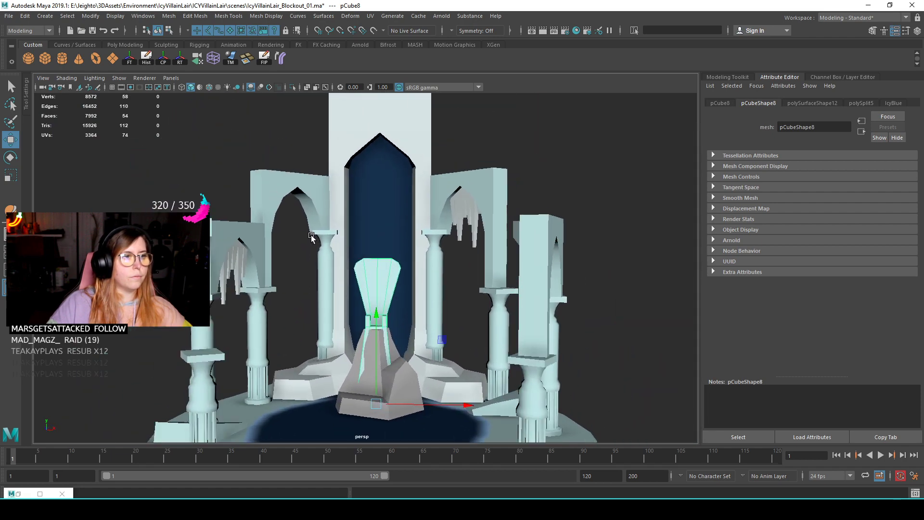
pyautogui.scroll(3, 366, 284)
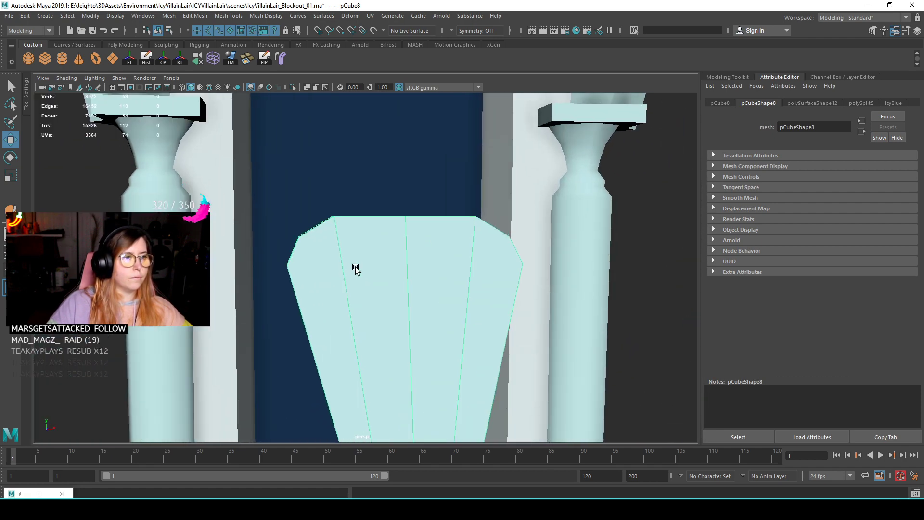
pyautogui.scroll(-4, 380, 289)
pyautogui.scroll(4, 351, 217)
pyautogui.scroll(-5, 347, 274)
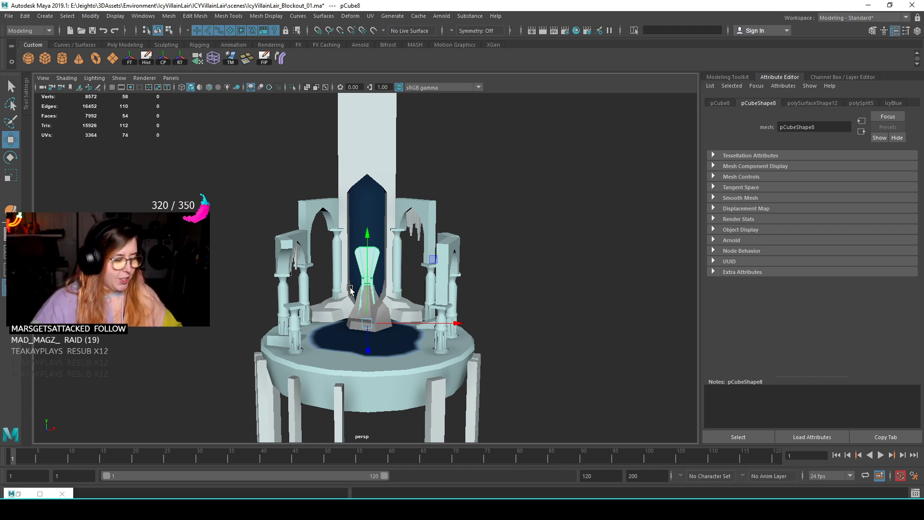
pyautogui.keyDown('alt'); pyautogui.moveTo(398, 255); pyautogui.dragTo(386, 277); pyautogui.keyUp('alt')
pyautogui.scroll(5, 386, 277)
# - Adjust where the throne's seat meets the pedestal's top so the seat's lower points are tucked in
pyautogui.keyDown('alt'); pyautogui.moveTo(451, 300); pyautogui.dragTo(264, 316); pyautogui.keyUp('alt')
pyautogui.moveTo(563, 393); pyautogui.dragTo(564, 394)
pyautogui.click(560, 307)
pyautogui.keyDown('alt'); pyautogui.moveTo(432, 209); pyautogui.dragTo(380, 306); pyautogui.keyUp('alt')
pyautogui.keyDown('alt'); pyautogui.moveTo(380, 305); pyautogui.dragTo(376, 266, button='middle'); pyautogui.keyUp('alt')
pyautogui.keyDown('alt'); pyautogui.moveTo(376, 266); pyautogui.dragTo(577, 343, button='right'); pyautogui.keyUp('alt')
pyautogui.click(335, 217)
pyautogui.scroll(4, 335, 230)
pyautogui.moveTo(328, 205); pyautogui.dragTo(283, 206, button='right')
pyautogui.moveTo(315, 131); pyautogui.dragTo(334, 155)
pyautogui.keyDown('alt'); pyautogui.moveTo(327, 312); pyautogui.dragTo(328, 227); pyautogui.keyUp('alt')
pyautogui.press('r')
pyautogui.keyDown('alt'); pyautogui.moveTo(289, 279); pyautogui.dragTo(450, 299); pyautogui.keyUp('alt')
pyautogui.moveTo(338, 223); pyautogui.dragTo(372, 202, button='right')
pyautogui.click(438, 205)
pyautogui.keyDown('alt'); pyautogui.moveTo(436, 206); pyautogui.dragTo(324, 255); pyautogui.keyUp('alt')
pyautogui.scroll(4, 322, 241)
pyautogui.click(321, 220)
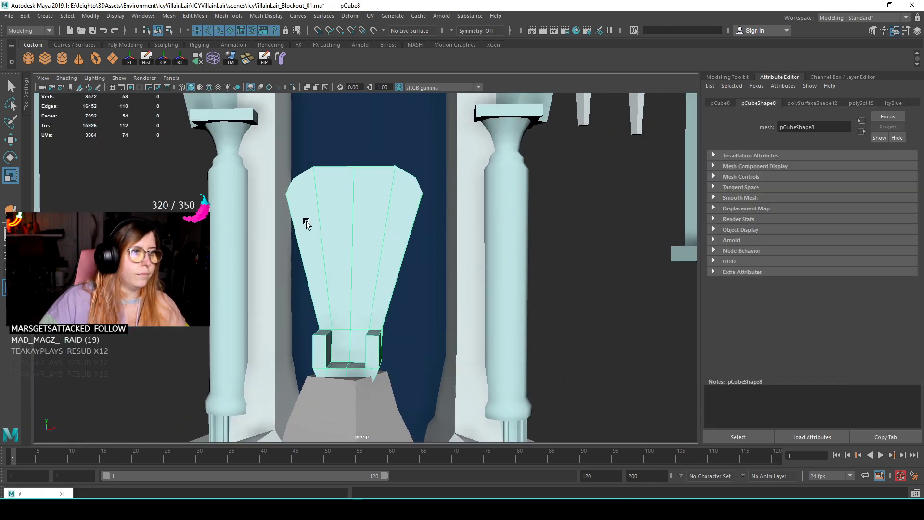
# - Simplify the throne backrest's upper corners to single straight chamfers by removing the extra edges
pyautogui.keyDown('alt'); pyautogui.moveTo(320, 220); pyautogui.dragTo(309, 224); pyautogui.keyUp('alt')
pyautogui.moveTo(310, 189); pyautogui.dragTo(307, 166, button='right')
pyautogui.keyDown('alt'); pyautogui.moveTo(301, 166); pyautogui.dragTo(351, 221); pyautogui.keyUp('alt')
pyautogui.click(237, 176)
pyautogui.keyDown('alt'); pyautogui.moveTo(322, 182); pyautogui.dragTo(381, 172); pyautogui.keyUp('alt')
pyautogui.keyDown('shift'); pyautogui.click(456, 157); pyautogui.keyUp('shift')
pyautogui.hotkey('ctrl', 'shift', 'x')
pyautogui.click(381, 171)
pyautogui.press('w')
pyautogui.press('e')
pyautogui.press('r')
pyautogui.keyDown('shift'); pyautogui.moveTo(408, 174); pyautogui.dragTo(368, 201, button='right'); pyautogui.keyUp('shift')
pyautogui.press('w')
# - Extrude the backrest's front and back faces, scale them inward and delete them to leave an open frame
pyautogui.keyDown('alt'); pyautogui.moveTo(351, 218); pyautogui.dragTo(412, 267); pyautogui.keyUp('alt')
pyautogui.keyDown('alt'); pyautogui.moveTo(412, 267); pyautogui.dragTo(381, 247); pyautogui.keyUp('alt')
pyautogui.hotkey('ctrl', 'e')
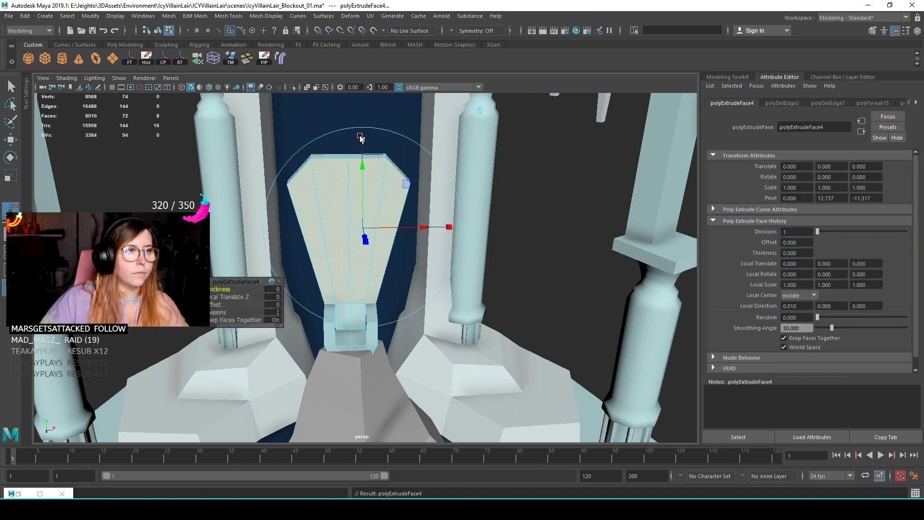
pyautogui.moveTo(448, 225); pyautogui.dragTo(403, 225)
pyautogui.press('r')
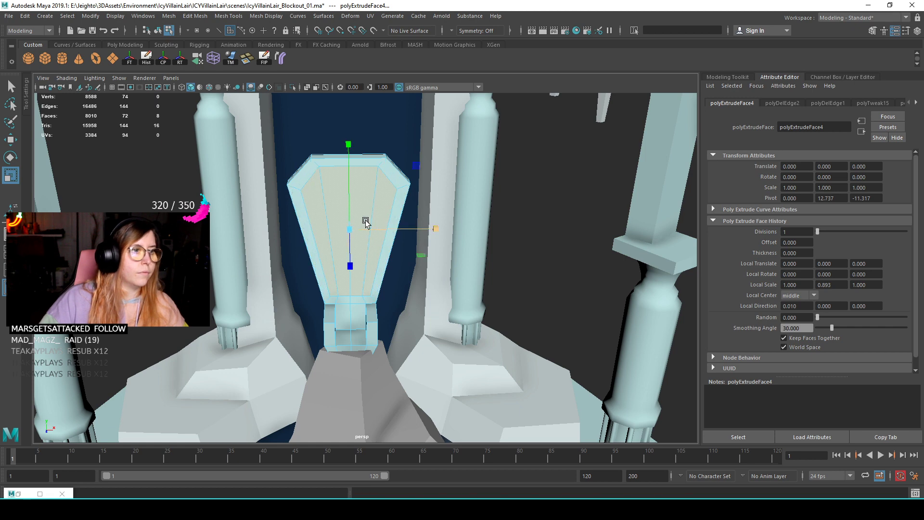
pyautogui.keyDown('alt'); pyautogui.moveTo(368, 224); pyautogui.dragTo(369, 235); pyautogui.keyUp('alt')
pyautogui.press('Delete')
# - Bridge the front and back border edges of the backrest opening to close the frame's inner walls
pyautogui.scroll(2, 368, 232)
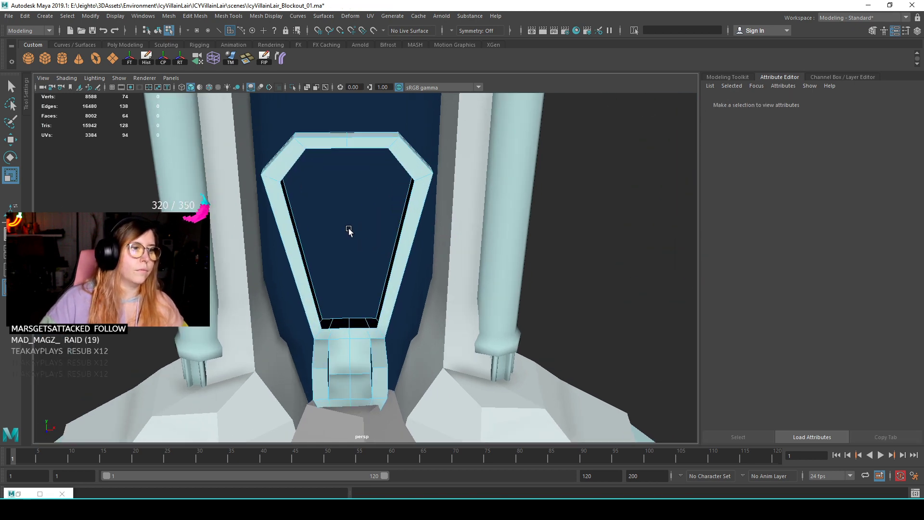
pyautogui.doubleClick(301, 246)
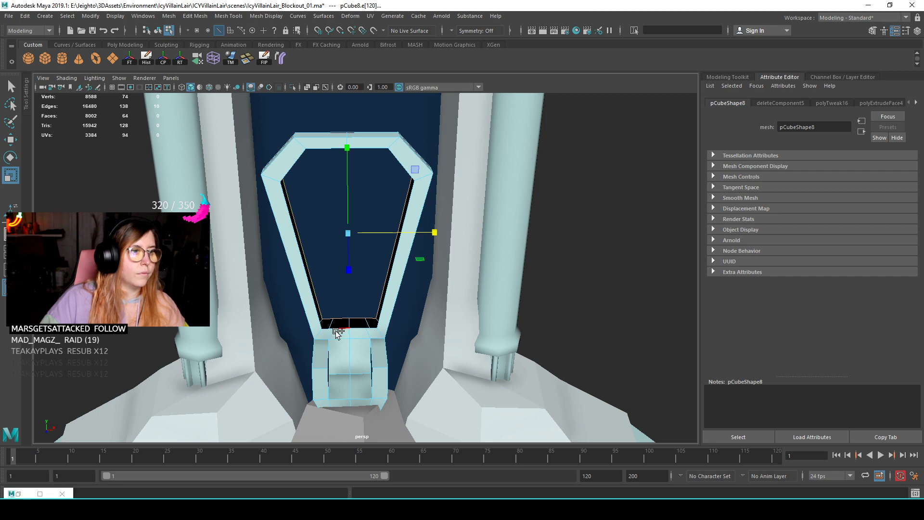
pyautogui.keyDown('shift'); pyautogui.moveTo(336, 213); pyautogui.dragTo(340, 316, button='right'); pyautogui.keyUp('shift')
pyautogui.keyDown('alt'); pyautogui.moveTo(363, 284); pyautogui.dragTo(403, 209); pyautogui.keyUp('alt')
pyautogui.moveTo(365, 208); pyautogui.dragTo(396, 181, button='right')
pyautogui.click(435, 304)
# - Examine the open throne frame from near and far and from several angles
pyautogui.scroll(-12, 435, 305)
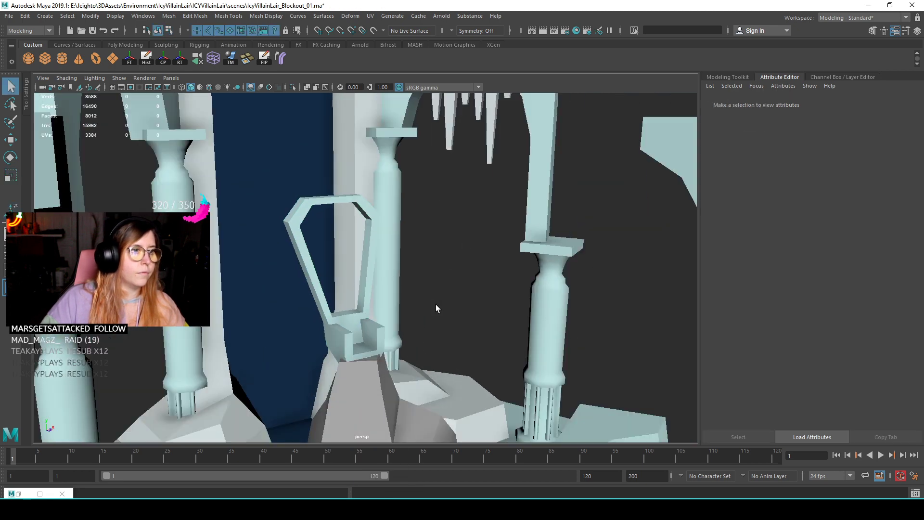
pyautogui.keyDown('alt'); pyautogui.moveTo(473, 319); pyautogui.dragTo(419, 307); pyautogui.keyUp('alt')
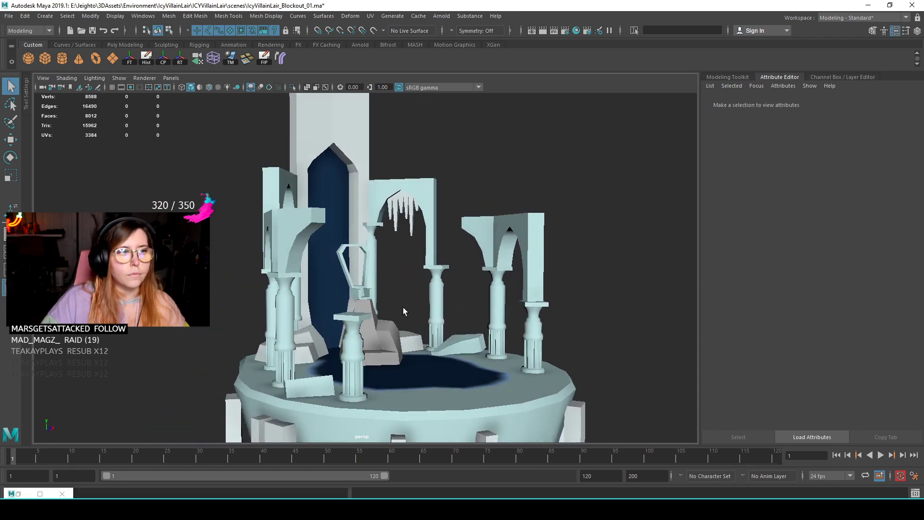
pyautogui.scroll(5, 402, 311)
pyautogui.keyDown('alt'); pyautogui.moveTo(305, 216); pyautogui.dragTo(279, 282); pyautogui.keyUp('alt')
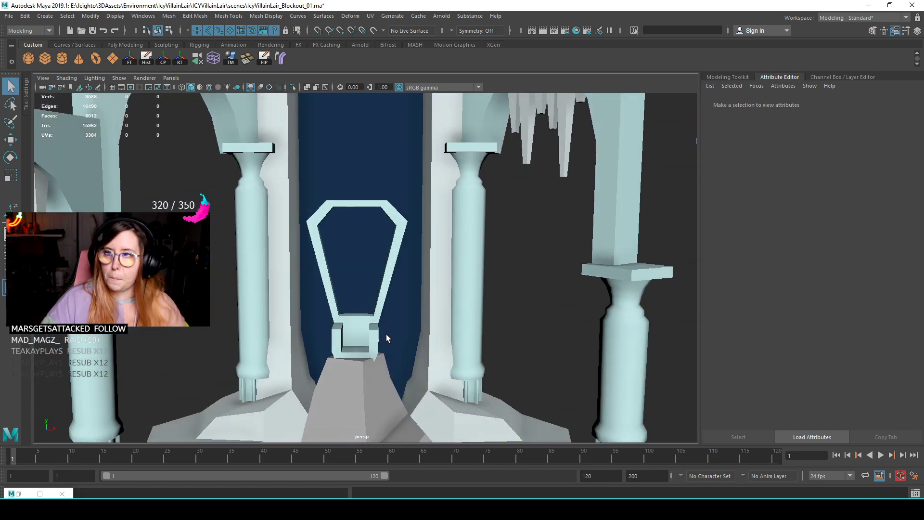
pyautogui.keyDown('alt'); pyautogui.moveTo(382, 311); pyautogui.dragTo(374, 265); pyautogui.keyUp('alt')
pyautogui.scroll(-2, 369, 273)
pyautogui.click(354, 278)
pyautogui.scroll(5, 350, 278)
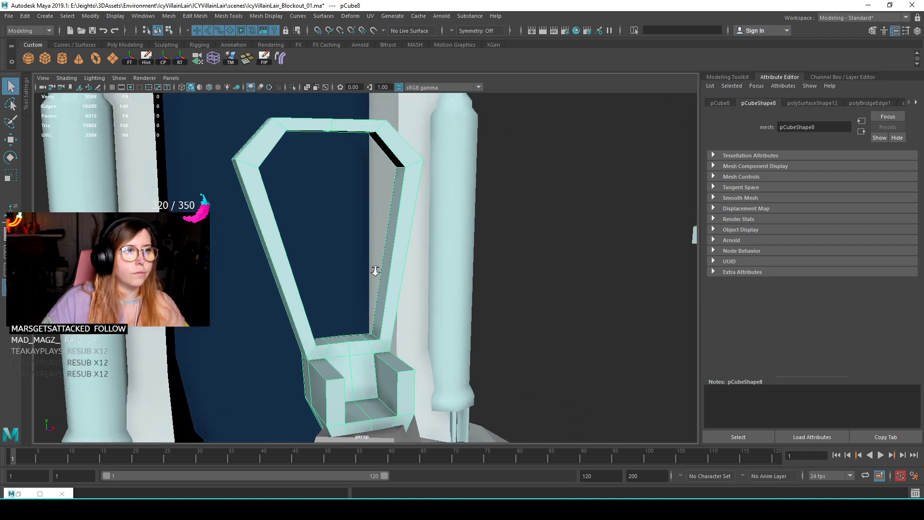
pyautogui.scroll(1, 374, 265)
pyautogui.click(411, 180)
pyautogui.keyDown('alt'); pyautogui.moveTo(406, 200); pyautogui.dragTo(413, 241); pyautogui.keyUp('alt')
pyautogui.moveTo(308, 185); pyautogui.dragTo(337, 166, button='right')
pyautogui.scroll(-2, 334, 208)
pyautogui.keyDown('alt'); pyautogui.moveTo(334, 208); pyautogui.dragTo(365, 227); pyautogui.keyUp('alt')
pyautogui.scroll(-5, 365, 227)
pyautogui.press('f')
pyautogui.keyDown('alt'); pyautogui.moveTo(474, 188); pyautogui.dragTo(480, 171); pyautogui.keyUp('alt')
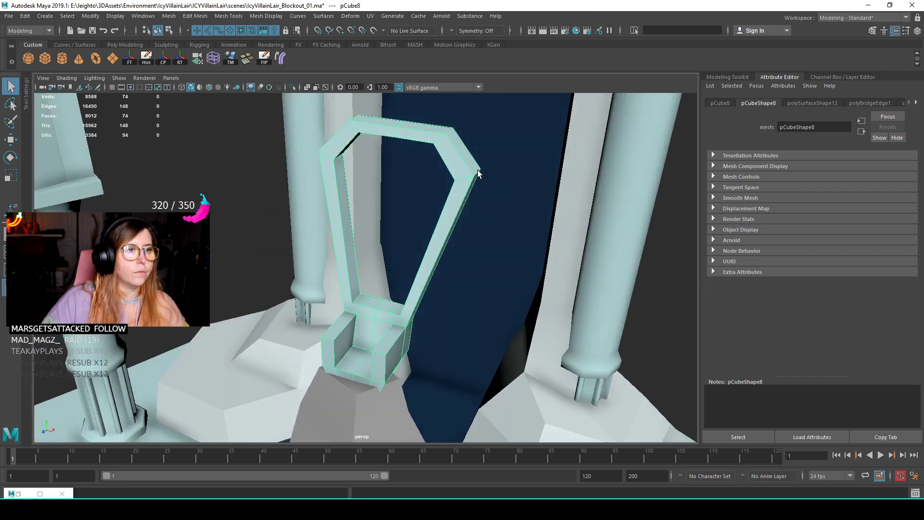
# - Bevel the edges at the widest corner on one side of the backrest frame with 2 segments
pyautogui.keyDown('alt'); pyautogui.moveTo(431, 197); pyautogui.dragTo(377, 248, button='middle'); pyautogui.keyUp('alt')
pyautogui.scroll(3, 385, 236)
pyautogui.moveTo(395, 218); pyautogui.dragTo(375, 259, button='right')
pyautogui.doubleClick(416, 218)
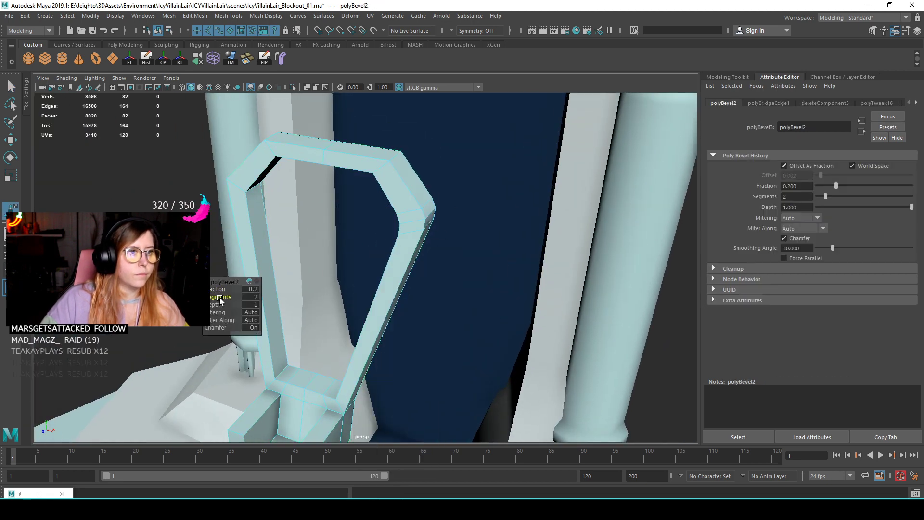
# - Pull the bevel's middle edges inward and spread its upper and lower edges to form a notch in the frame
pyautogui.click(422, 219)
pyautogui.keyDown('alt'); pyautogui.moveTo(422, 220); pyautogui.dragTo(420, 208); pyautogui.keyUp('alt')
pyautogui.press('w')
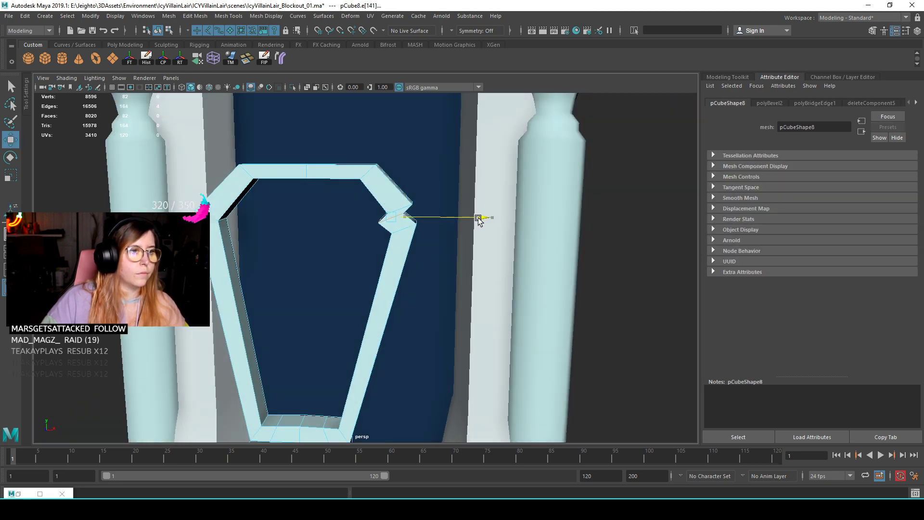
pyautogui.click(408, 205)
pyautogui.moveTo(467, 143); pyautogui.dragTo(462, 131, button='middle')
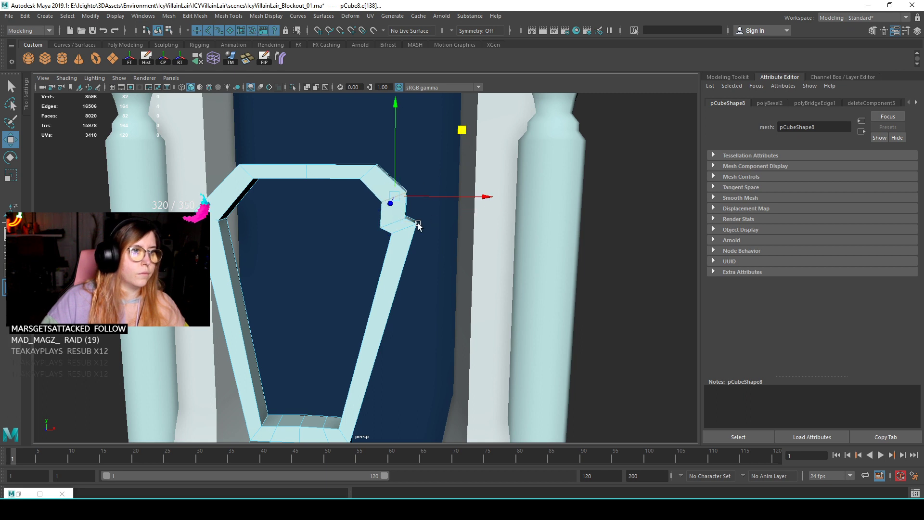
pyautogui.moveTo(472, 163); pyautogui.dragTo(477, 176, button='middle')
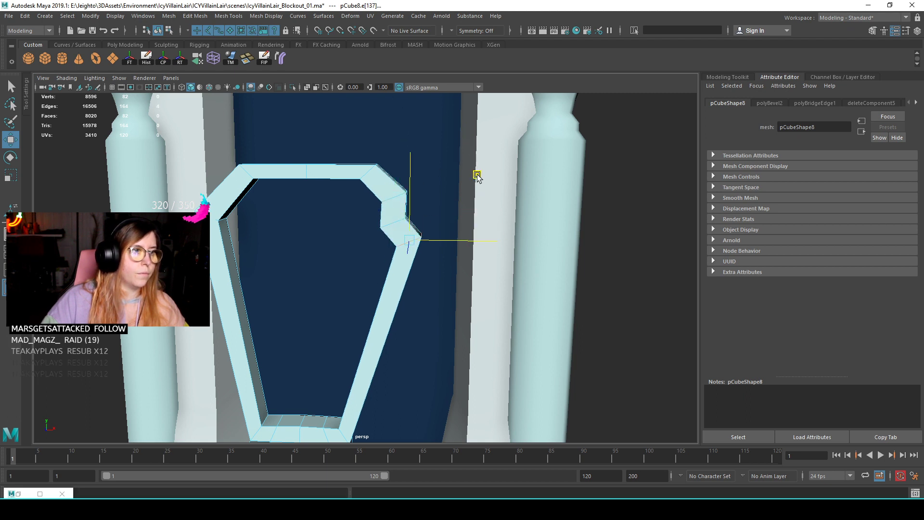
# - Reshape the notch by moving its vertices so it sits lower along the side of the backrest frame
pyautogui.keyDown('alt'); pyautogui.moveTo(476, 176); pyautogui.dragTo(384, 262, button='right'); pyautogui.keyUp('alt')
pyautogui.keyDown('alt'); pyautogui.moveTo(383, 262); pyautogui.dragTo(401, 207, button='middle'); pyautogui.keyUp('alt')
pyautogui.moveTo(400, 207)
pyautogui.keyDown('alt'); pyautogui.mouseDown()
pyautogui.moveTo(474, 205)
pyautogui.moveTo(394, 221)
pyautogui.mouseUp(); pyautogui.keyUp('alt')
pyautogui.keyDown('alt'); pyautogui.moveTo(394, 221); pyautogui.dragTo(402, 297, button='middle'); pyautogui.keyUp('alt')
pyautogui.keyDown('alt'); pyautogui.moveTo(402, 297); pyautogui.dragTo(433, 296, button='right'); pyautogui.keyUp('alt')
pyautogui.keyDown('alt'); pyautogui.moveTo(433, 296); pyautogui.dragTo(377, 314); pyautogui.keyUp('alt')
pyautogui.keyDown('alt'); pyautogui.moveTo(377, 314); pyautogui.dragTo(361, 314, button='right'); pyautogui.keyUp('alt')
pyautogui.keyDown('alt'); pyautogui.moveTo(361, 314); pyautogui.dragTo(369, 249); pyautogui.keyUp('alt')
pyautogui.moveTo(367, 250); pyautogui.dragTo(402, 230, button='right')
pyautogui.click(553, 252)
pyautogui.keyDown('alt'); pyautogui.moveTo(553, 252); pyautogui.dragTo(423, 312, button='right'); pyautogui.keyUp('alt')
pyautogui.keyDown('alt'); pyautogui.moveTo(423, 311); pyautogui.dragTo(433, 284, button='middle'); pyautogui.keyUp('alt')
pyautogui.keyDown('alt'); pyautogui.moveTo(433, 284); pyautogui.dragTo(532, 304, button='right'); pyautogui.keyUp('alt')
pyautogui.click(406, 215)
pyautogui.keyDown('alt'); pyautogui.moveTo(391, 218); pyautogui.dragTo(426, 194, button='right'); pyautogui.keyUp('alt')
pyautogui.keyDown('alt'); pyautogui.moveTo(426, 195); pyautogui.dragTo(356, 212, button='middle'); pyautogui.keyUp('alt')
pyautogui.moveTo(363, 198); pyautogui.dragTo(330, 193, button='right')
pyautogui.moveTo(344, 209); pyautogui.dragTo(394, 243)
pyautogui.moveTo(431, 162); pyautogui.dragTo(420, 192)
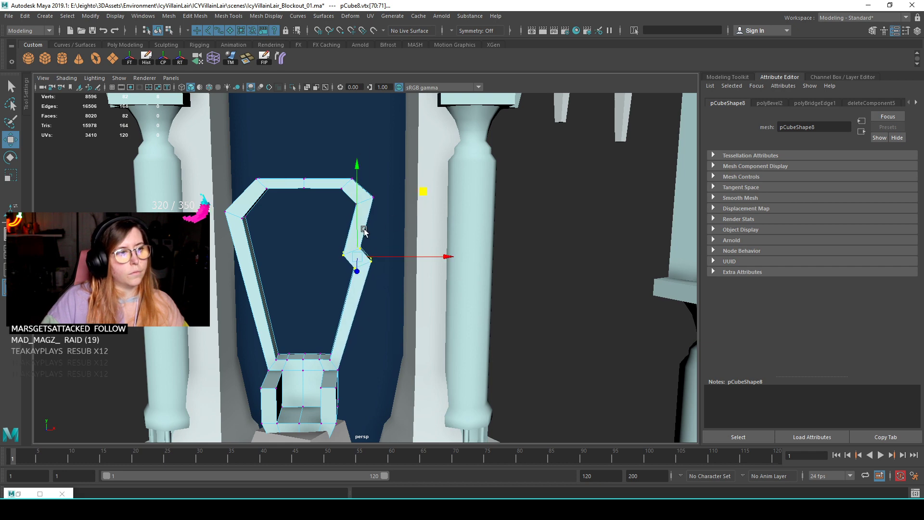
# - Delete the un-notched half of the throne, working in the front view
pyautogui.keyDown('alt'); pyautogui.moveTo(377, 227); pyautogui.dragTo(309, 227, button='right'); pyautogui.keyUp('alt')
pyautogui.keyDown('alt'); pyautogui.moveTo(309, 227); pyautogui.dragTo(359, 202, button='middle'); pyautogui.keyUp('alt')
pyautogui.press('space')
pyautogui.moveTo(359, 202); pyautogui.dragTo(361, 246)
pyautogui.press('f')
pyautogui.scroll(-10, 362, 252)
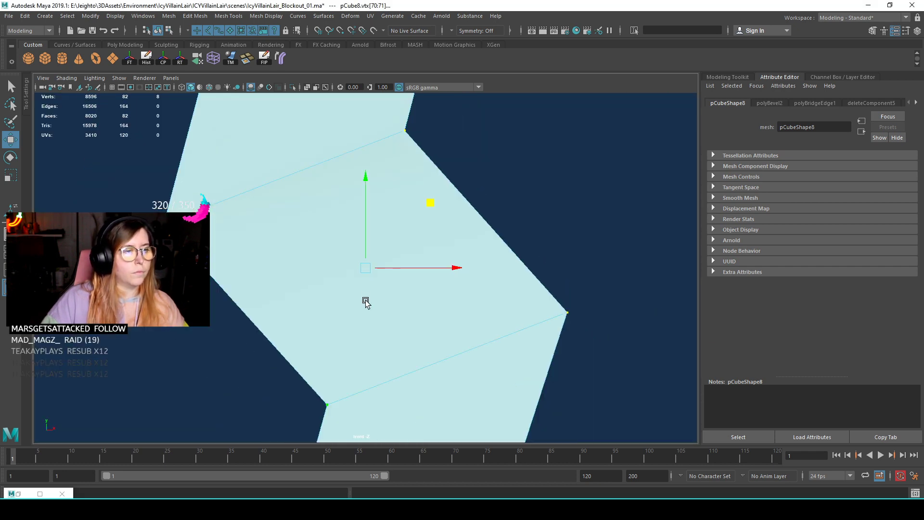
pyautogui.keyDown('alt'); pyautogui.moveTo(316, 253); pyautogui.dragTo(366, 232, button='middle'); pyautogui.keyUp('alt')
pyautogui.moveTo(381, 178); pyautogui.dragTo(379, 155, button='right')
pyautogui.moveTo(374, 161); pyautogui.dragTo(460, 409)
pyautogui.scroll(-4, 323, 277)
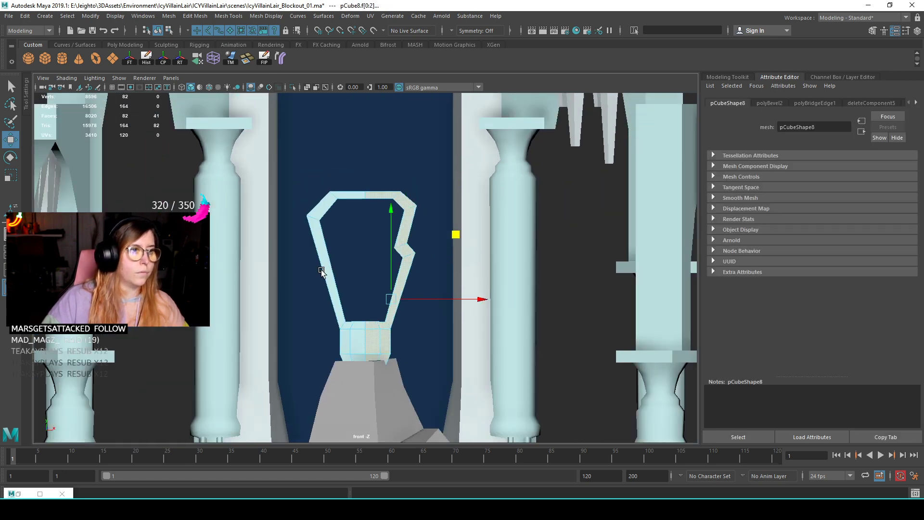
pyautogui.press('Delete')
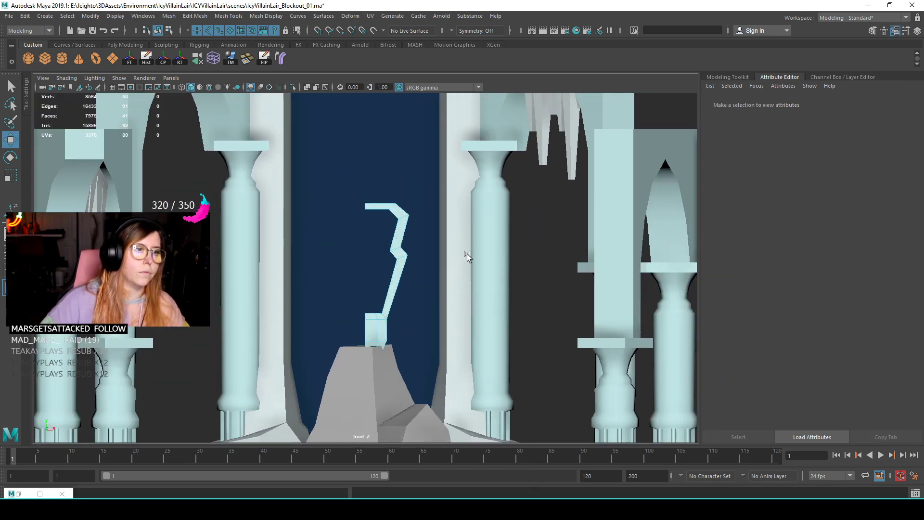
# - Duplicate the remaining notched half as a mirrored copy across the center to complete the throne
pyautogui.moveTo(405, 214); pyautogui.dragTo(461, 200, button='right')
pyautogui.click(409, 218)
pyautogui.click(405, 219)
pyautogui.hotkey('ctrl', 'shift', 'd')
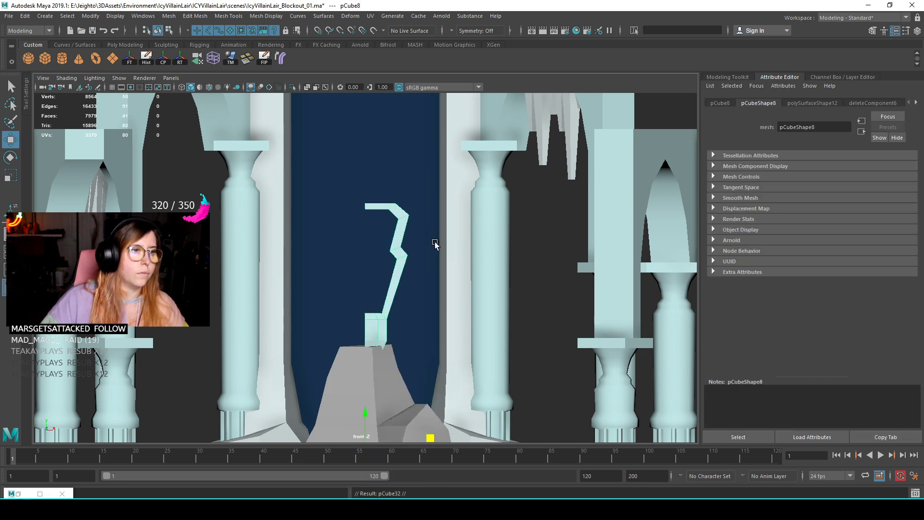
# - Combine the two mirrored throne halves into a single mesh and return to the perspective view
pyautogui.keyDown('shift'); pyautogui.click(358, 331); pyautogui.keyUp('shift')
pyautogui.click(168, 15)
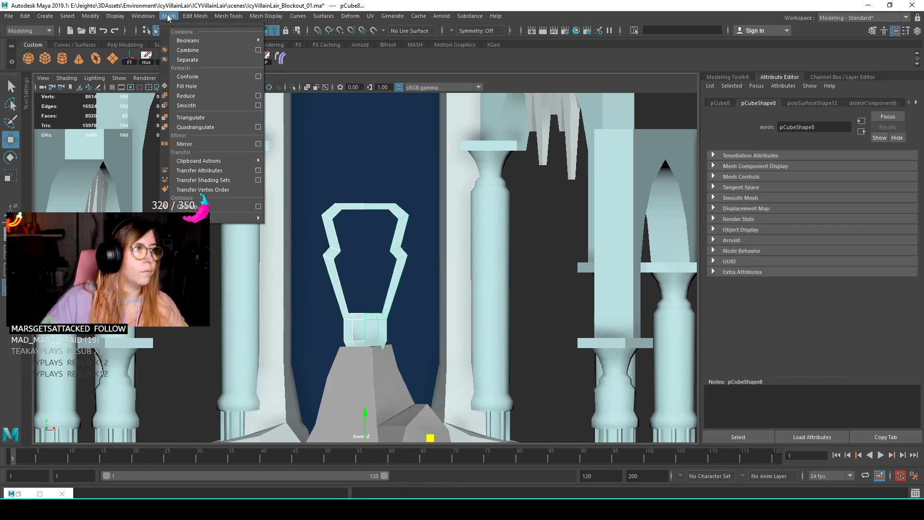
pyautogui.click(186, 48)
pyautogui.press('space')
pyautogui.moveTo(365, 193); pyautogui.dragTo(362, 159)
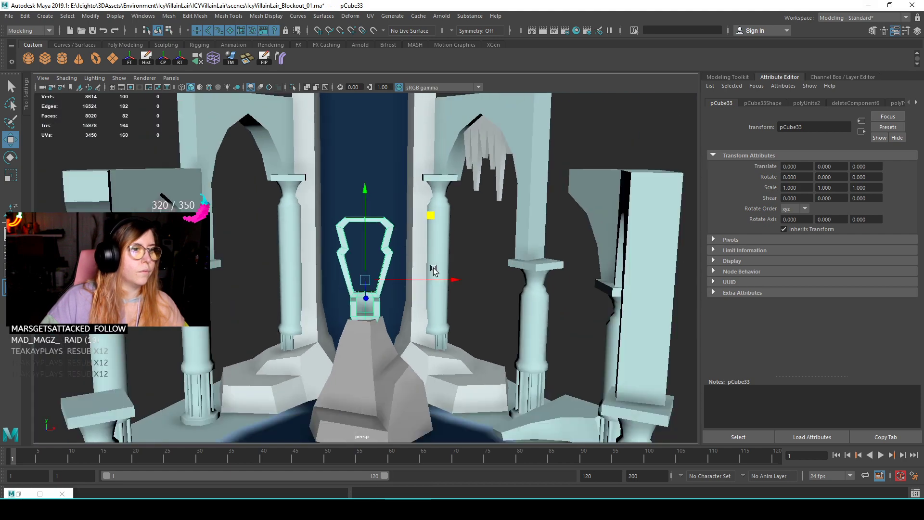
pyautogui.click(414, 296)
pyautogui.keyDown('alt'); pyautogui.moveTo(413, 290); pyautogui.dragTo(387, 293); pyautogui.keyUp('alt')
pyautogui.scroll(5, 387, 295)
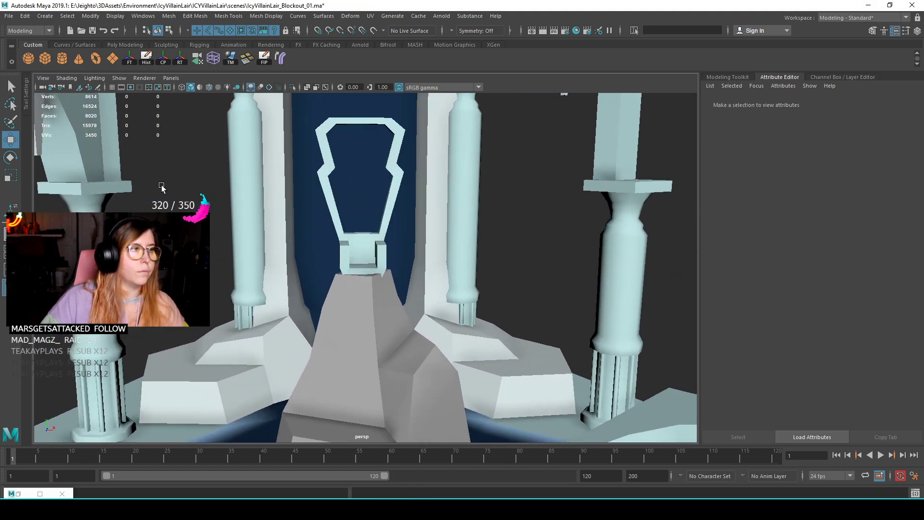
# - Adjust the height of the rocky pedestal beneath the throne so the seat's pointed underside is exposed
pyautogui.scroll(-5, 369, 295)
pyautogui.keyDown('alt'); pyautogui.moveTo(407, 313); pyautogui.dragTo(418, 377); pyautogui.keyUp('alt')
pyautogui.click(382, 315)
pyautogui.press('r')
pyautogui.press('w')
pyautogui.moveTo(461, 348)
pyautogui.mouseDown()
pyautogui.moveTo(446, 317)
pyautogui.moveTo(547, 317)
pyautogui.moveTo(457, 331)
pyautogui.mouseUp()
pyautogui.click(457, 258)
pyautogui.scroll(-5, 456, 293)
pyautogui.keyDown('alt'); pyautogui.moveTo(364, 319); pyautogui.dragTo(364, 306, button='middle'); pyautogui.keyUp('alt')
pyautogui.scroll(5, 374, 289)
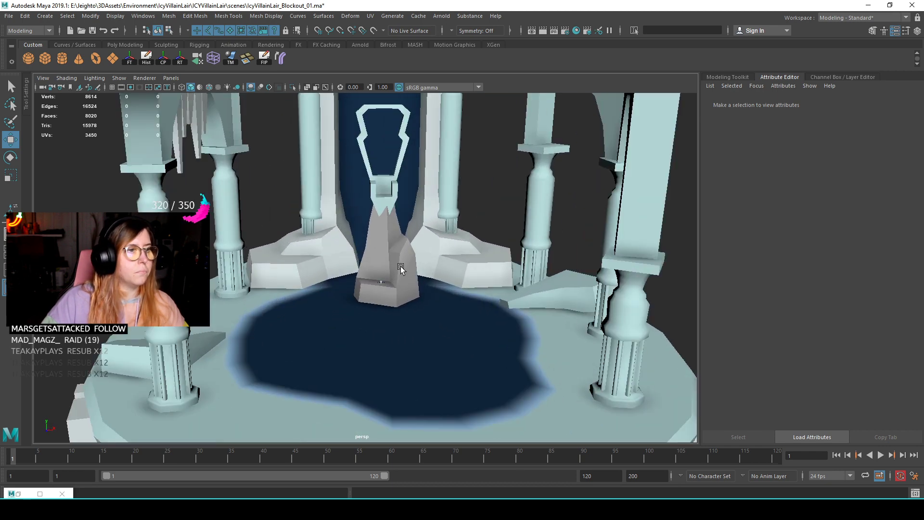
# - Duplicate the rocky pedestal, move the copy to the platform's edge among the columns, and rescale it into a smaller rock
pyautogui.click(400, 268)
pyautogui.scroll(-5, 418, 308)
pyautogui.keyDown('alt'); pyautogui.moveTo(428, 326); pyautogui.dragTo(578, 293); pyautogui.keyUp('alt')
pyautogui.hotkey('ctrl', 'd')
pyautogui.keyDown('alt'); pyautogui.moveTo(578, 293); pyautogui.dragTo(492, 265); pyautogui.keyUp('alt')
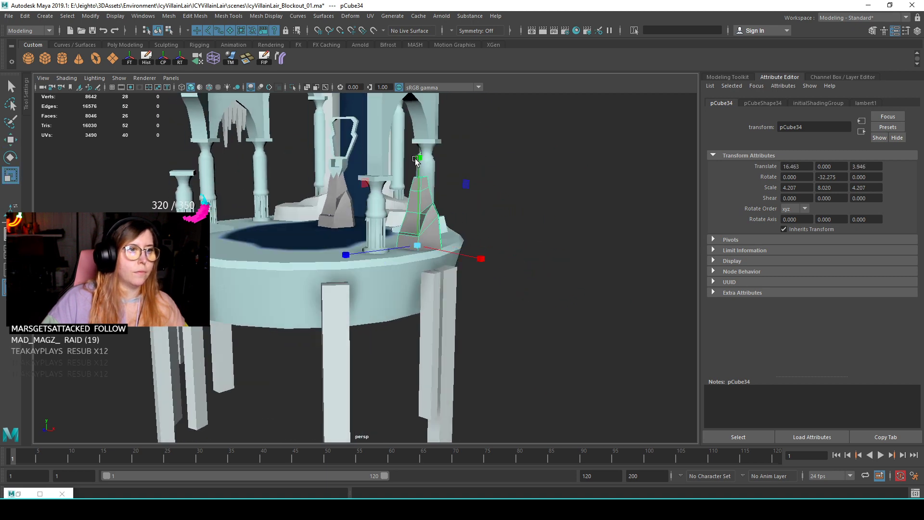
pyautogui.keyDown('alt'); pyautogui.moveTo(431, 216); pyautogui.dragTo(421, 270); pyautogui.keyUp('alt')
pyautogui.moveTo(388, 347); pyautogui.dragTo(374, 355)
# - Rotate the rock copy to about -92 degrees around Y and settle it between the columns at the platform's edge
pyautogui.press('e')
pyautogui.moveTo(435, 334); pyautogui.dragTo(462, 313)
pyautogui.press('w')
pyautogui.press('e')
pyautogui.moveTo(545, 138); pyautogui.dragTo(548, 164, button='right')
pyautogui.keyDown('alt'); pyautogui.moveTo(448, 193); pyautogui.dragTo(497, 234, button='middle'); pyautogui.keyUp('alt')
pyautogui.keyDown('alt'); pyautogui.moveTo(498, 235); pyautogui.dragTo(445, 235); pyautogui.keyUp('alt')
pyautogui.moveTo(392, 239); pyautogui.dragTo(332, 223)
# - Try to delete the lower faces of the small rock and rescale its bottom edge loop
pyautogui.press('w')
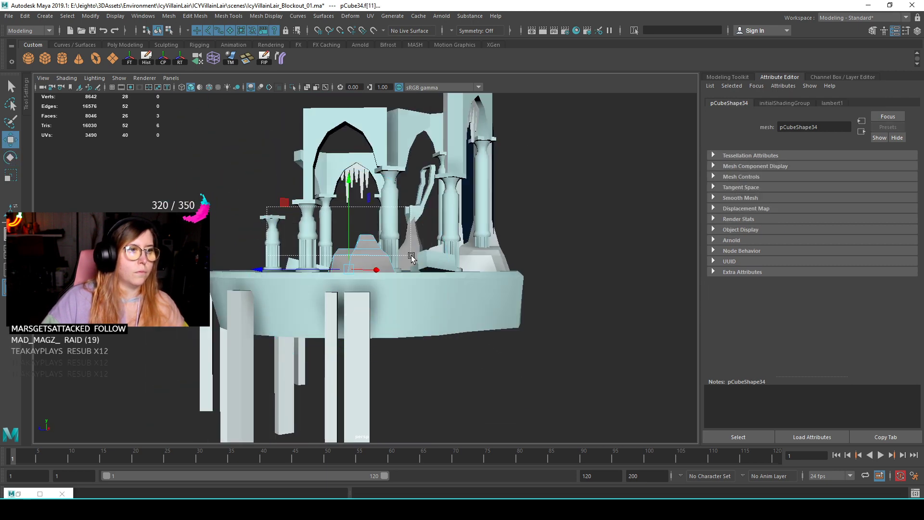
pyautogui.press('Delete')
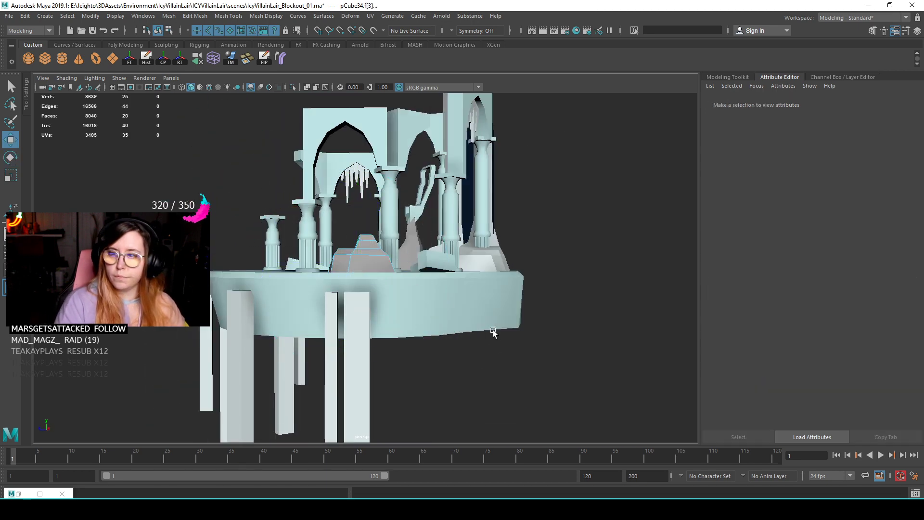
pyautogui.scroll(4, 308, 264)
pyautogui.keyDown('alt'); pyautogui.moveTo(306, 264); pyautogui.dragTo(385, 294); pyautogui.keyUp('alt')
pyautogui.moveTo(451, 298); pyautogui.dragTo(479, 233, button='right')
pyautogui.doubleClick(467, 323)
pyautogui.press('r')
pyautogui.keyDown('alt'); pyautogui.moveTo(434, 253); pyautogui.dragTo(436, 323); pyautogui.keyUp('alt')
pyautogui.hotkey('ctrl', 'z')
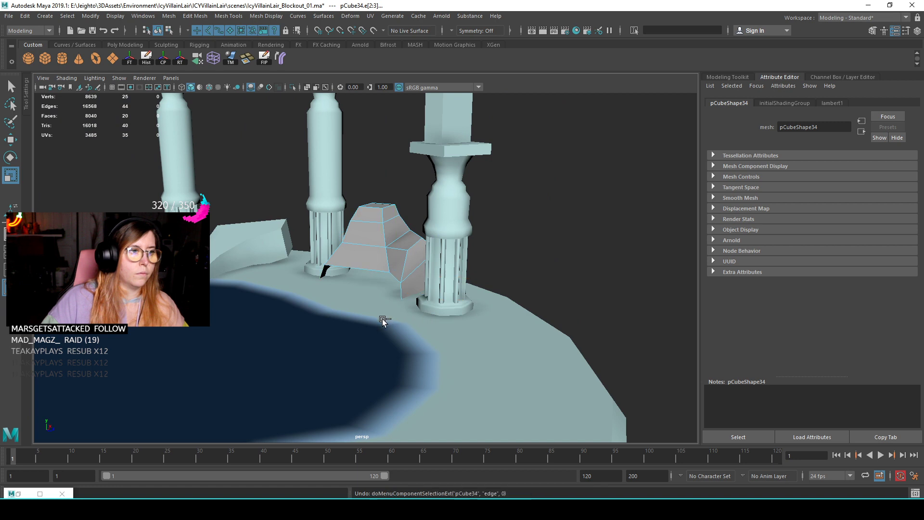
pyautogui.hotkey('ctrl', 'z')
# - Delete the small rock's underside faces and scale its open bottom edges to reshape the base
pyautogui.scroll(3, 382, 324)
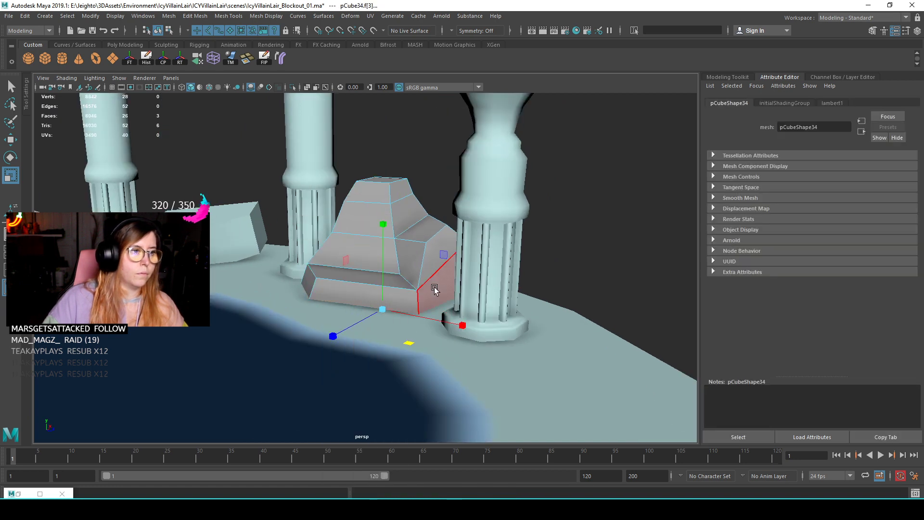
pyautogui.press('Delete')
pyautogui.moveTo(400, 245); pyautogui.dragTo(399, 218, button='right')
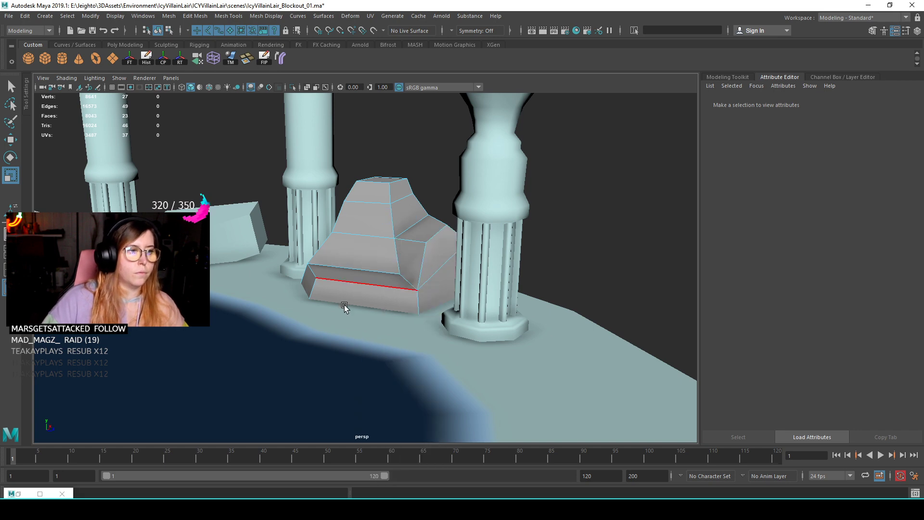
pyautogui.click(350, 298)
pyautogui.keyDown('alt'); pyautogui.moveTo(359, 317); pyautogui.dragTo(395, 324); pyautogui.keyUp('alt')
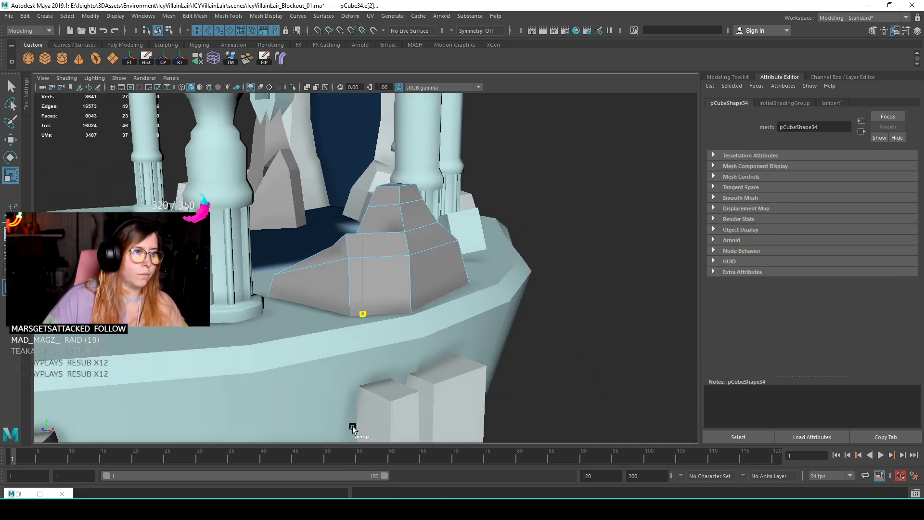
pyautogui.click(384, 256)
pyautogui.click(520, 215)
pyautogui.keyDown('alt'); pyautogui.moveTo(493, 299); pyautogui.dragTo(351, 298, button='right'); pyautogui.keyUp('alt')
pyautogui.keyDown('alt'); pyautogui.moveTo(351, 298); pyautogui.dragTo(419, 298); pyautogui.keyUp('alt')
pyautogui.keyDown('alt'); pyautogui.moveTo(420, 298); pyautogui.dragTo(392, 272, button='right'); pyautogui.keyUp('alt')
pyautogui.keyDown('alt'); pyautogui.moveTo(392, 272); pyautogui.dragTo(407, 322); pyautogui.keyUp('alt')
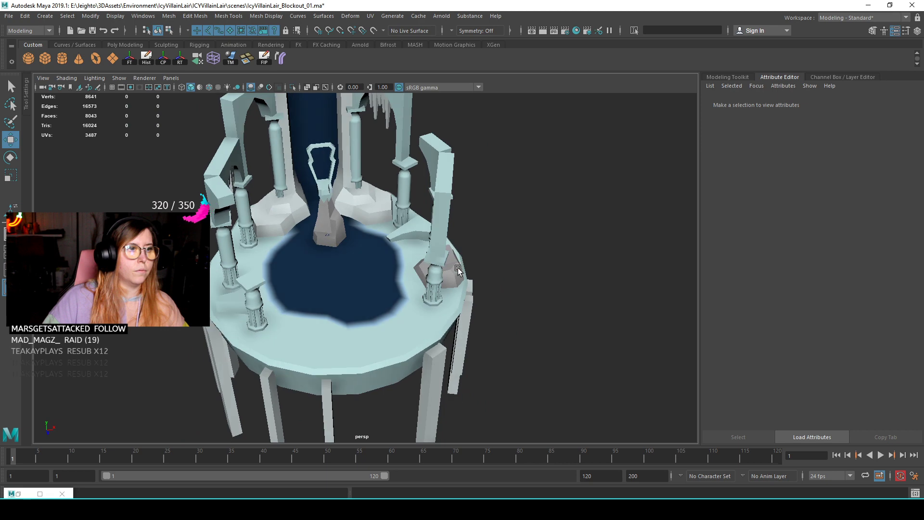
# - Duplicate the small rock, move the copy outside the platform's rear edge, and enlarge it to about 16.1 by 14.9 by 16.1 scale
pyautogui.click(437, 276)
pyautogui.keyDown('alt'); pyautogui.moveTo(486, 309); pyautogui.dragTo(271, 351); pyautogui.keyUp('alt')
pyautogui.hotkey('ctrl', 'd')
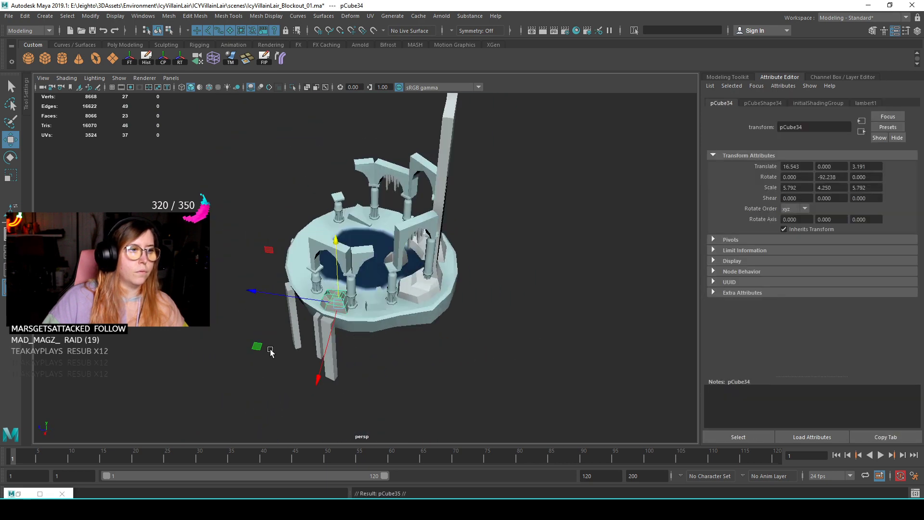
pyautogui.moveTo(434, 326); pyautogui.dragTo(488, 312)
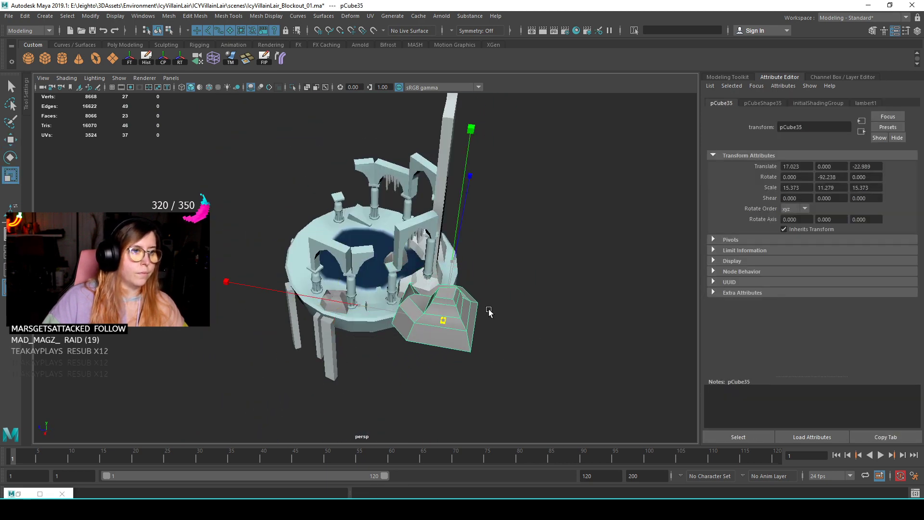
pyautogui.moveTo(452, 262); pyautogui.dragTo(447, 294)
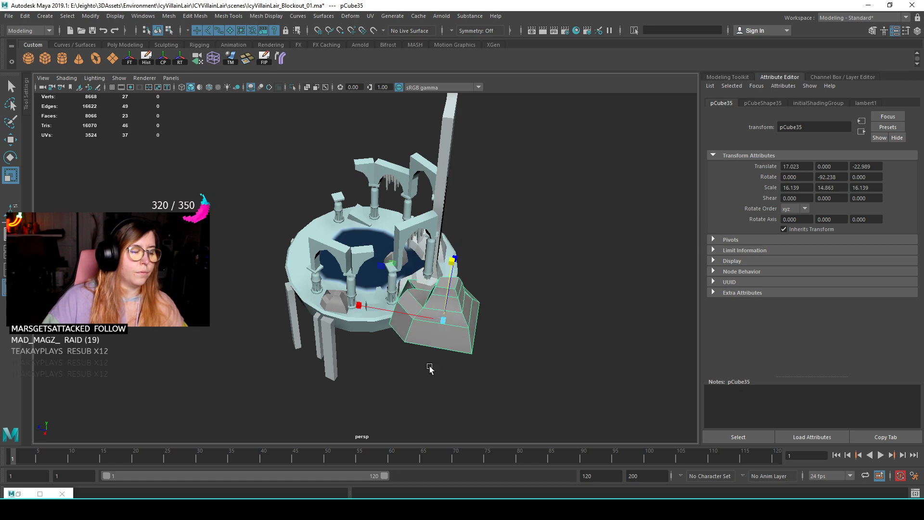
# - Turn the large rock to about -15 degrees around Y and stretch its scale to about 21.15 in X and 12.77 in Z
pyautogui.press('e')
pyautogui.moveTo(406, 371); pyautogui.dragTo(428, 307)
pyautogui.press('w')
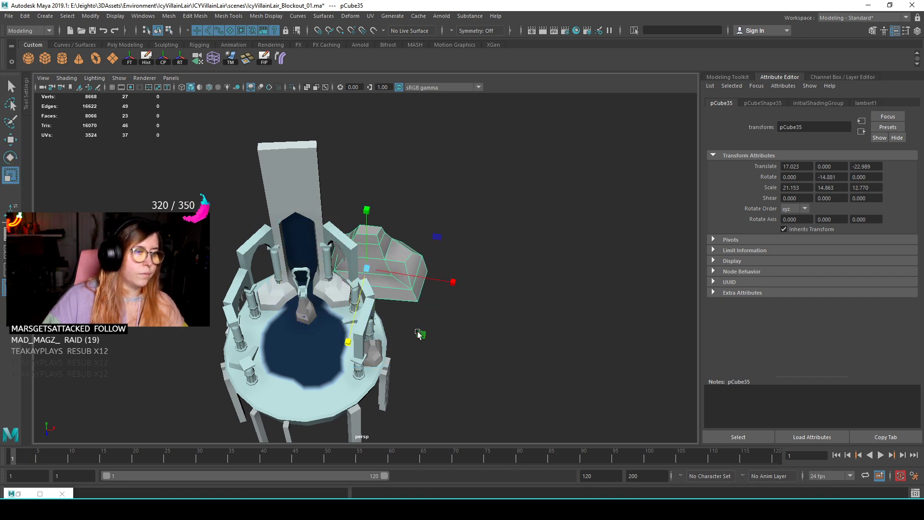
pyautogui.press('w')
pyautogui.moveTo(395, 336); pyautogui.dragTo(416, 306)
pyautogui.click(482, 332)
pyautogui.keyDown('alt'); pyautogui.moveTo(483, 332); pyautogui.dragTo(429, 319); pyautogui.keyUp('alt')
# - Rotate the large rock to about -48 degrees around Y and tuck it against the platform behind the arches
pyautogui.click(424, 339)
pyautogui.press('e')
pyautogui.moveTo(443, 356); pyautogui.dragTo(423, 362)
pyautogui.press('w')
pyautogui.moveTo(396, 368); pyautogui.dragTo(381, 381, button='middle')
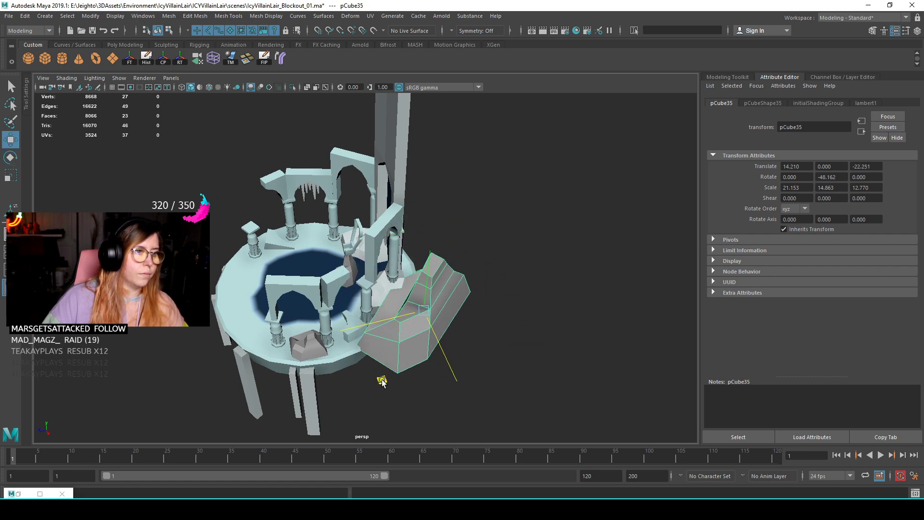
pyautogui.keyDown('alt'); pyautogui.moveTo(332, 375); pyautogui.dragTo(399, 327); pyautogui.keyUp('alt')
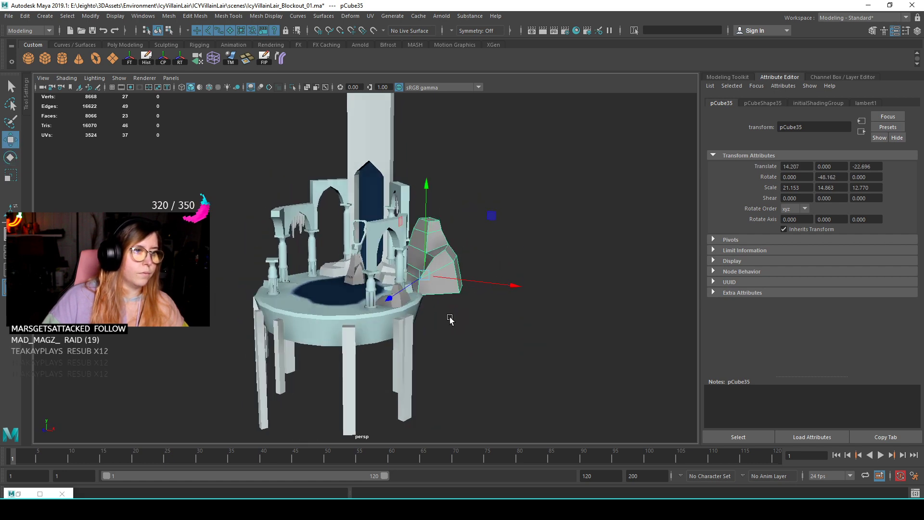
# - Duplicate the large rock and rescale the copy to about 14.3 by 22.4 by 12.1 to make it narrower and taller
pyautogui.keyDown('alt'); pyautogui.moveTo(399, 327); pyautogui.dragTo(337, 358, button='middle'); pyautogui.keyUp('alt')
pyautogui.keyDown('alt'); pyautogui.moveTo(338, 358); pyautogui.dragTo(476, 371, button='right'); pyautogui.keyUp('alt')
pyautogui.keyDown('alt'); pyautogui.moveTo(477, 371); pyautogui.dragTo(413, 381); pyautogui.keyUp('alt')
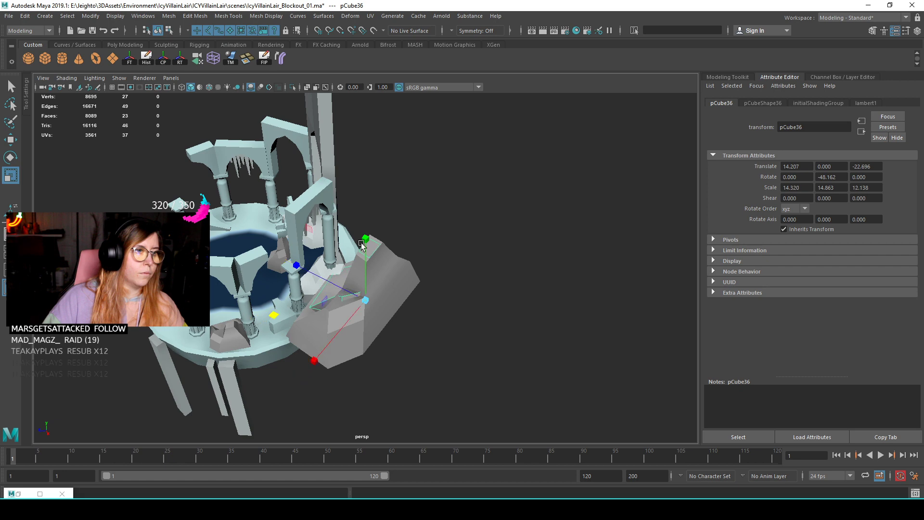
pyautogui.moveTo(356, 188); pyautogui.dragTo(356, 190)
pyautogui.keyDown('alt'); pyautogui.moveTo(384, 245); pyautogui.dragTo(399, 311); pyautogui.keyUp('alt')
# - Rotate the taller rock to about 121 degrees around Y and move it along the rear toward the tower
pyautogui.press('e')
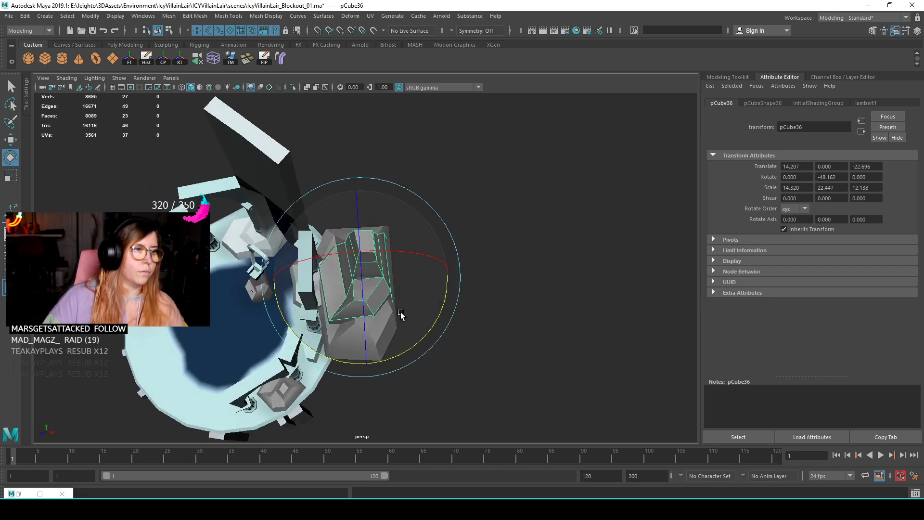
pyautogui.moveTo(380, 359); pyautogui.dragTo(431, 305)
pyautogui.press('w')
pyautogui.moveTo(371, 371); pyautogui.dragTo(370, 282)
pyautogui.press('e')
pyautogui.moveTo(482, 288); pyautogui.dragTo(430, 281)
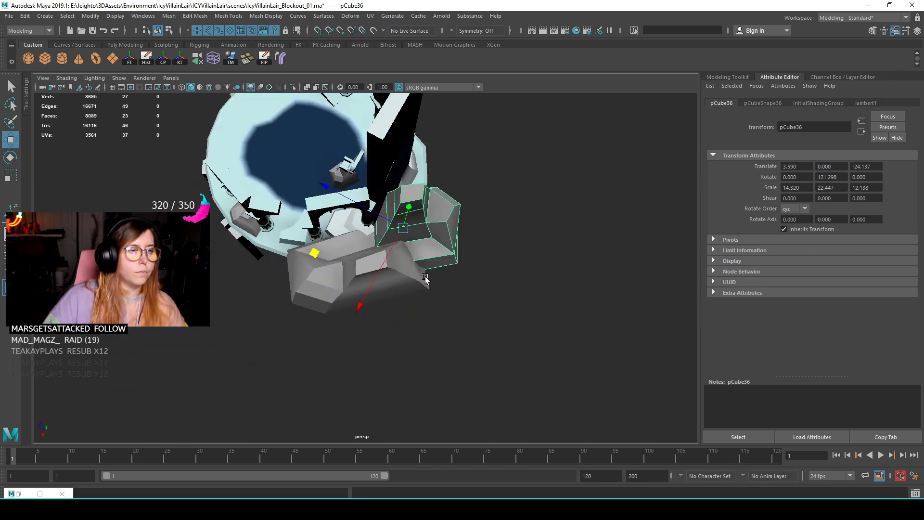
# - Tilt the tall rock toward the tower, stretch its height scale to about 29, and move it next to the large rock
pyautogui.moveTo(326, 256); pyautogui.dragTo(374, 232)
pyautogui.press('e')
pyautogui.keyDown('alt'); pyautogui.moveTo(374, 232); pyautogui.dragTo(349, 258); pyautogui.keyUp('alt')
pyautogui.press('r')
pyautogui.moveTo(345, 218); pyautogui.dragTo(342, 188)
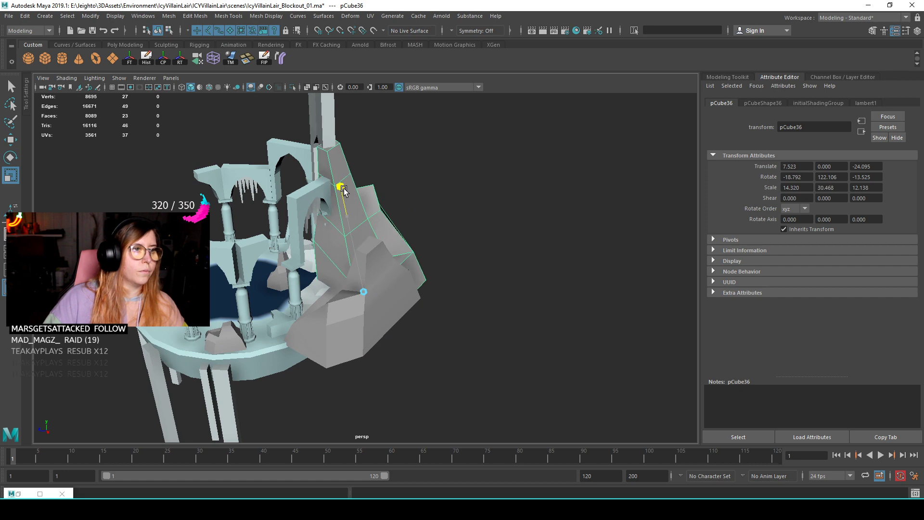
pyautogui.keyDown('alt'); pyautogui.moveTo(367, 216); pyautogui.dragTo(421, 309); pyautogui.keyUp('alt')
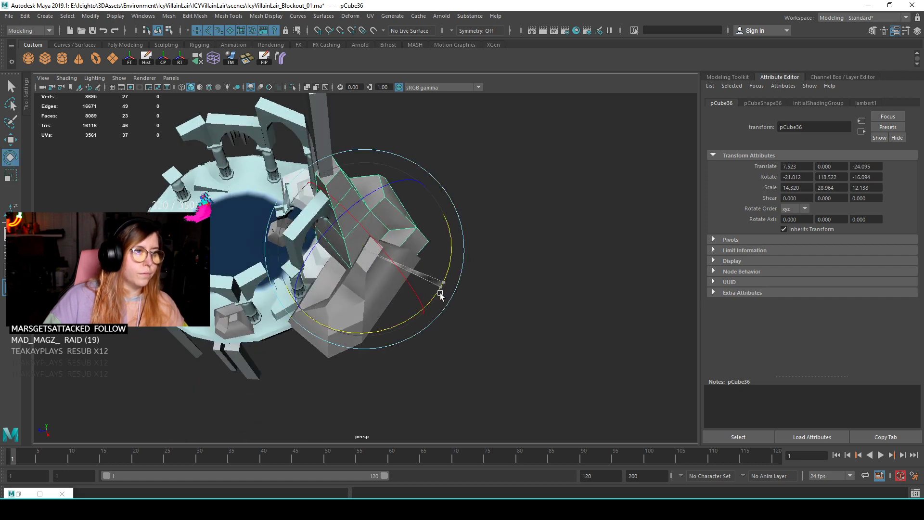
pyautogui.moveTo(313, 326); pyautogui.dragTo(323, 328)
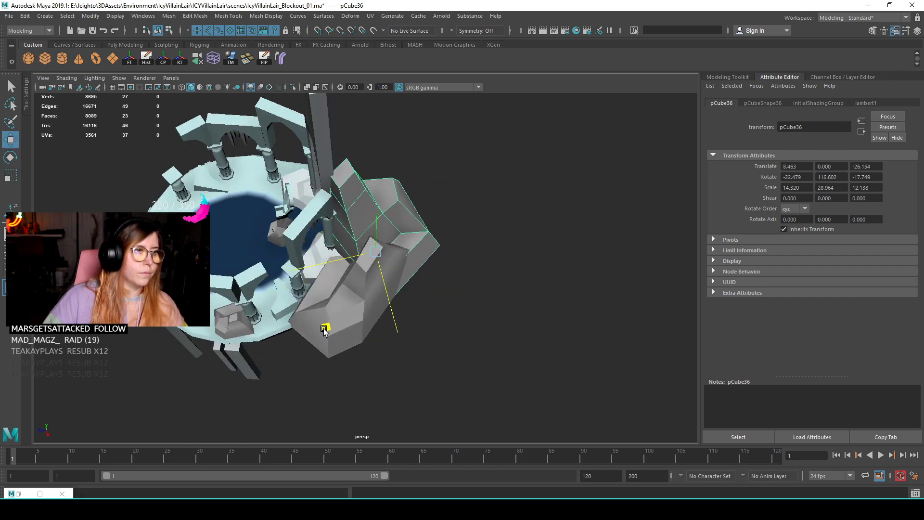
# - Nudge the tall rock to about X 9.17, Z -26.05 and check both rocks against the tower from several angles
pyautogui.keyDown('alt'); pyautogui.moveTo(490, 338); pyautogui.dragTo(528, 353); pyautogui.keyUp('alt')
pyautogui.click(470, 330)
pyautogui.keyDown('alt'); pyautogui.moveTo(470, 330); pyautogui.dragTo(426, 297); pyautogui.keyUp('alt')
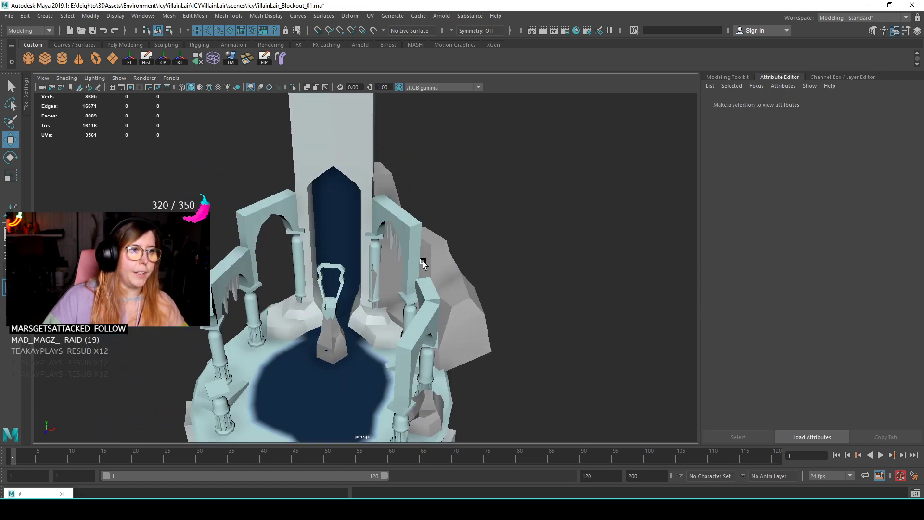
pyautogui.click(380, 183)
pyautogui.keyDown('alt'); pyautogui.moveTo(453, 345); pyautogui.dragTo(414, 313); pyautogui.keyUp('alt')
pyautogui.click(483, 346)
pyautogui.click(410, 312)
pyautogui.keyDown('shift'); pyautogui.click(365, 237); pyautogui.keyUp('shift')
pyautogui.keyDown('alt'); pyautogui.moveTo(476, 303); pyautogui.dragTo(323, 278); pyautogui.keyUp('alt')
pyautogui.scroll(-1, 257, 288)
pyautogui.keyDown('alt'); pyautogui.moveTo(256, 289); pyautogui.dragTo(369, 264); pyautogui.keyUp('alt')
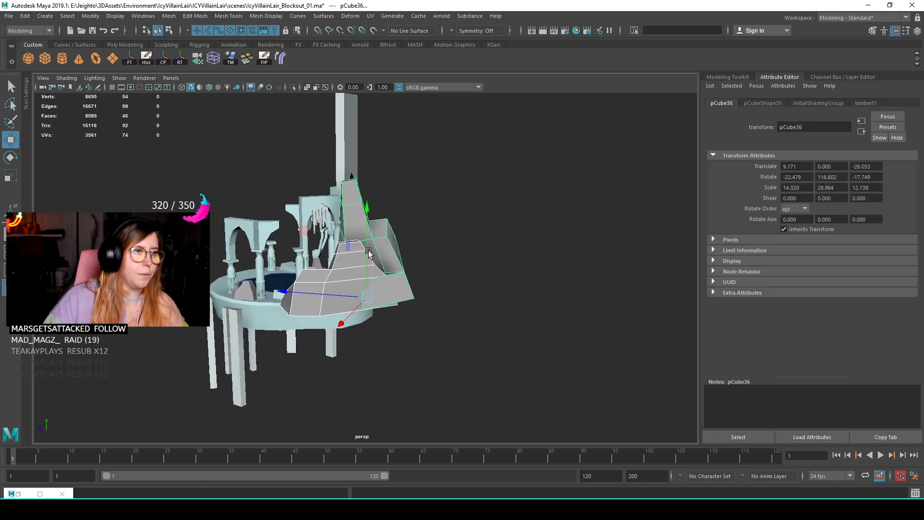
# - Duplicate the tall rock, then raise, rescale and rotate the copy into a higher peak behind the tower
pyautogui.keyDown('alt'); pyautogui.moveTo(394, 234); pyautogui.dragTo(304, 307); pyautogui.keyUp('alt')
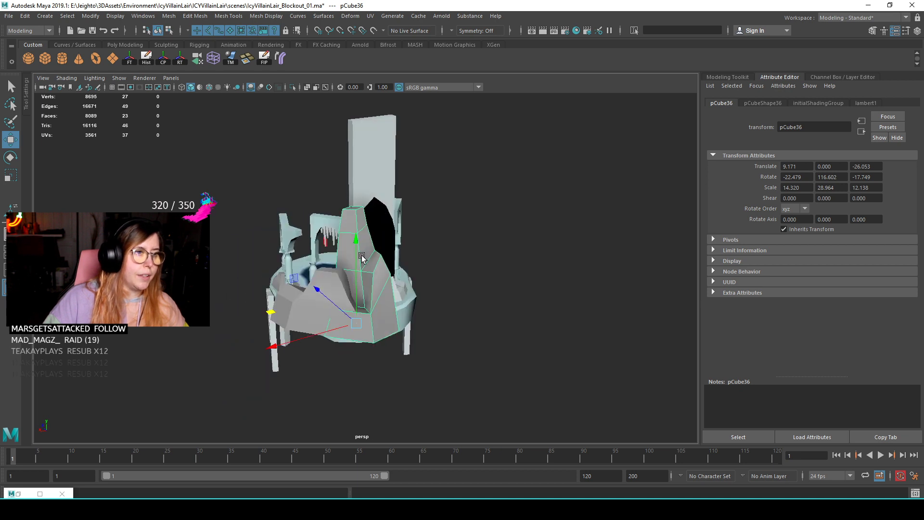
pyautogui.moveTo(358, 248); pyautogui.dragTo(358, 213)
pyautogui.press('r')
pyautogui.moveTo(356, 289); pyautogui.dragTo(356, 336)
pyautogui.press('w')
pyautogui.moveTo(294, 213); pyautogui.dragTo(323, 237)
pyautogui.keyDown('alt'); pyautogui.moveTo(383, 313); pyautogui.dragTo(426, 250); pyautogui.keyUp('alt')
pyautogui.press('e')
pyautogui.moveTo(370, 227); pyautogui.dragTo(459, 231)
# - Freeze the high peak's transforms and pull its open bottom edges down to meet the rocks below
pyautogui.press('F10')
pyautogui.click(388, 238)
pyautogui.press('w')
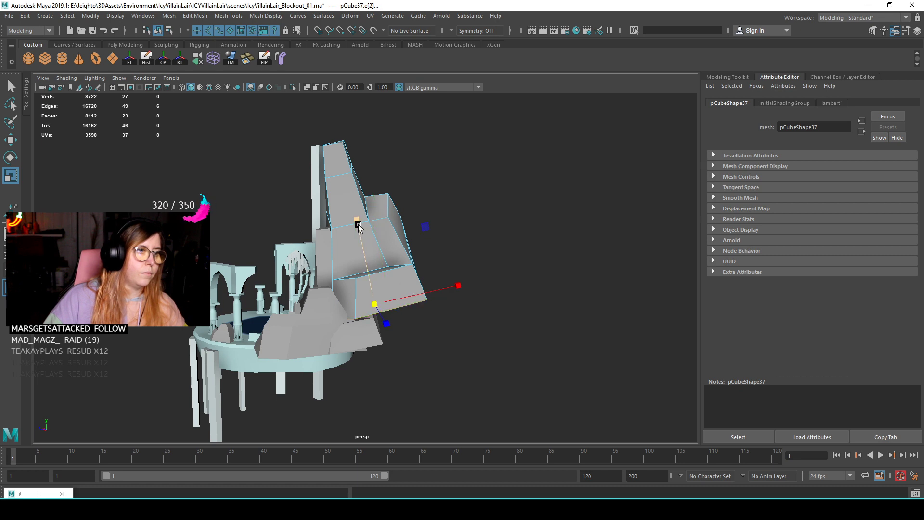
pyautogui.keyDown('alt'); pyautogui.moveTo(381, 253); pyautogui.dragTo(433, 277); pyautogui.keyUp('alt')
pyautogui.press('F8')
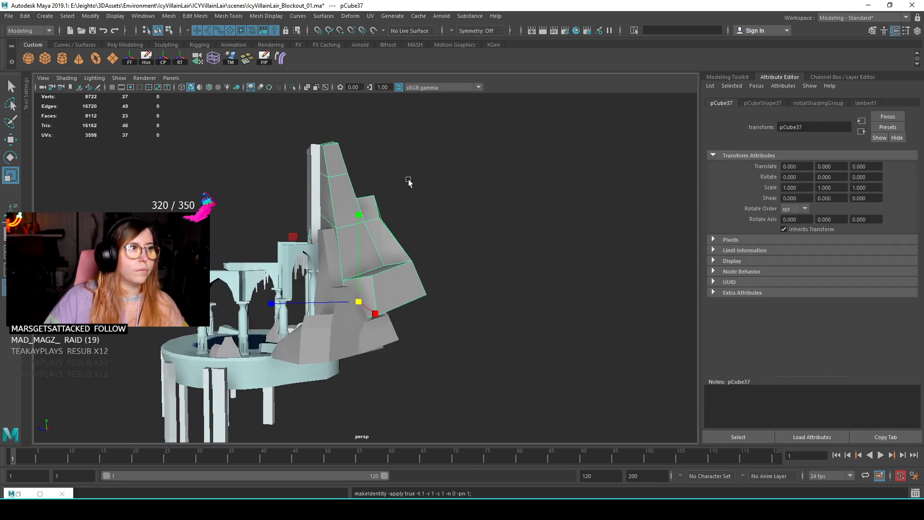
pyautogui.press('F10')
pyautogui.click(410, 298)
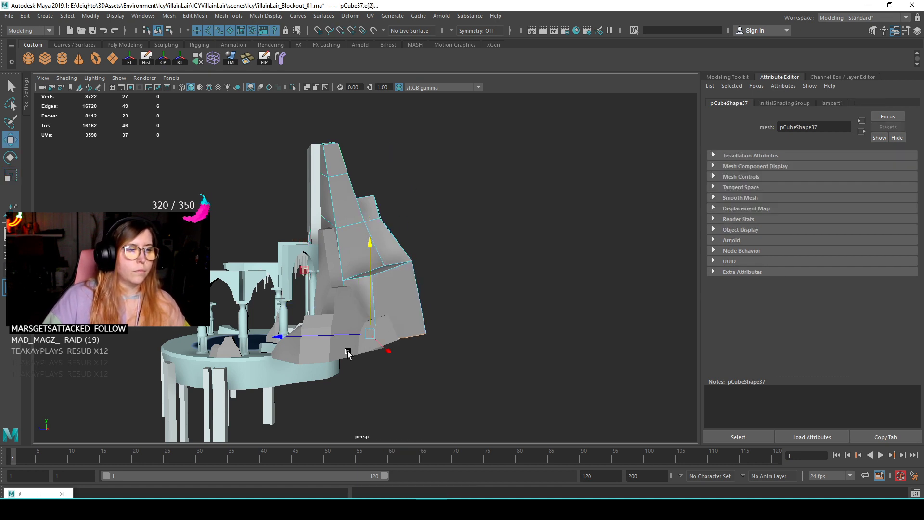
pyautogui.keyDown('alt'); pyautogui.moveTo(354, 354); pyautogui.dragTo(337, 371); pyautogui.keyUp('alt')
# - Move the lowest large rock in toward the platform's edge, to about X 16, Z -19
pyautogui.keyDown('alt'); pyautogui.moveTo(305, 345); pyautogui.dragTo(379, 362); pyautogui.keyUp('alt')
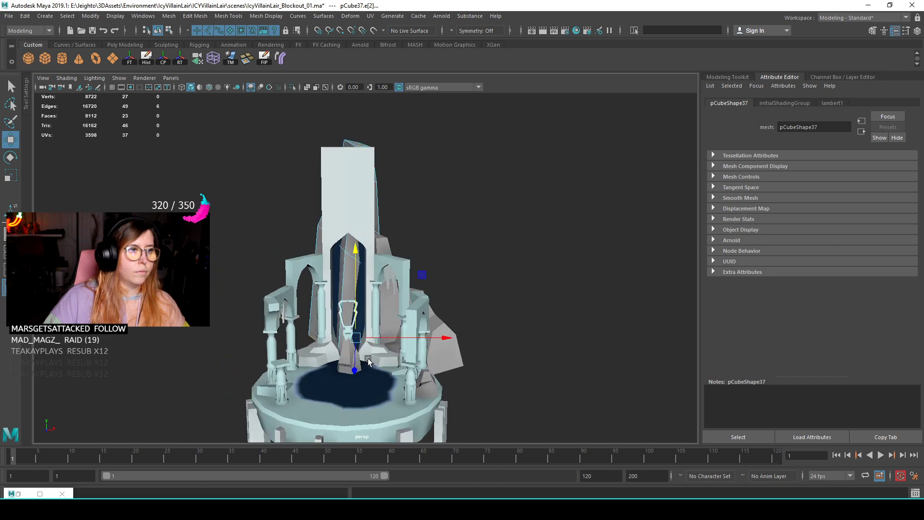
pyautogui.scroll(3, 330, 278)
pyautogui.keyDown('alt'); pyautogui.moveTo(338, 241); pyautogui.dragTo(399, 320); pyautogui.keyUp('alt')
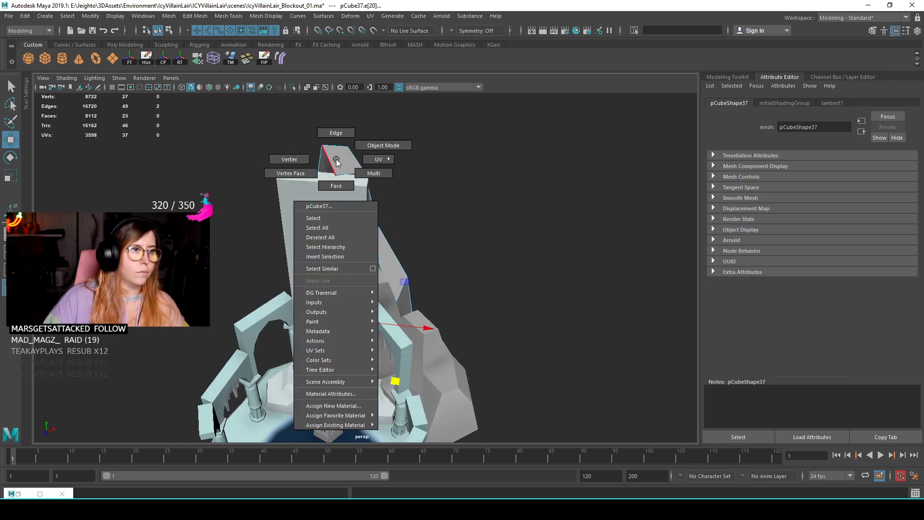
pyautogui.keyDown('alt'); pyautogui.moveTo(439, 269); pyautogui.dragTo(323, 356); pyautogui.keyUp('alt')
pyautogui.click(339, 360)
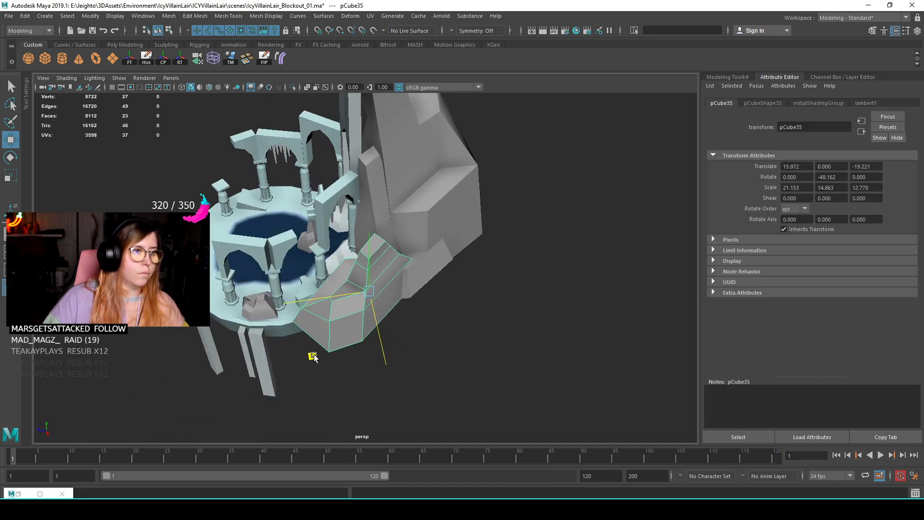
pyautogui.moveTo(339, 326); pyautogui.dragTo(340, 335, button='middle')
pyautogui.keyDown('alt'); pyautogui.moveTo(339, 336); pyautogui.dragTo(377, 350); pyautogui.keyUp('alt')
# - Combine the three large background rocks into one mesh, freezing and resetting its transforms
pyautogui.click(396, 200)
pyautogui.click(171, 12)
pyautogui.click(201, 53)
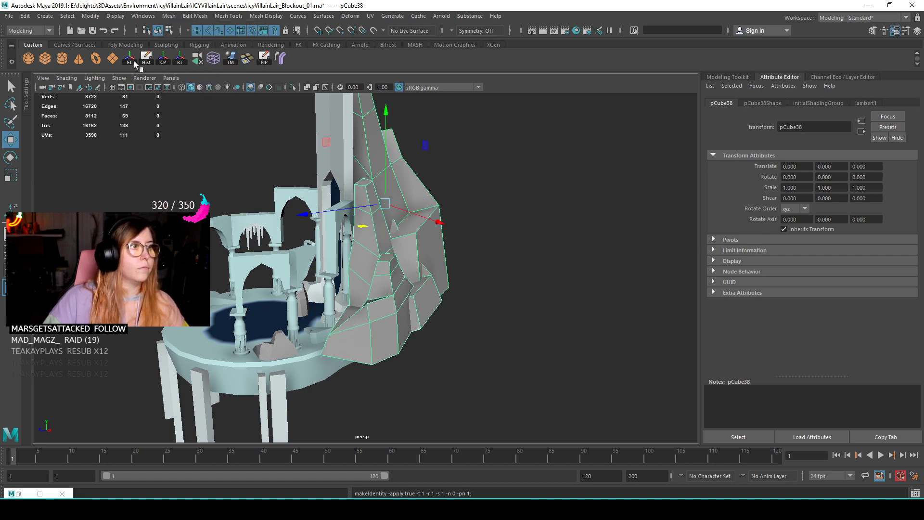
pyautogui.click(181, 62)
# - Duplicate the combined rock formation as a mirrored copy on the opposite side of the tower
pyautogui.hotkey('ctrl', 'shift', 'd')
pyautogui.click(512, 248)
pyautogui.scroll(-3, 399, 297)
pyautogui.keyDown('alt'); pyautogui.moveTo(400, 297); pyautogui.dragTo(450, 307); pyautogui.keyUp('alt')
# - Reposition and rotate the mirrored rock formation so it differs from the original while framing the tower
pyautogui.click(295, 222)
pyautogui.keyDown('alt'); pyautogui.moveTo(296, 221); pyautogui.dragTo(416, 329); pyautogui.keyUp('alt')
pyautogui.press('e')
pyautogui.keyDown('alt'); pyautogui.moveTo(372, 412); pyautogui.dragTo(422, 363); pyautogui.keyUp('alt')
pyautogui.click(561, 291)
pyautogui.keyDown('alt'); pyautogui.moveTo(354, 262); pyautogui.dragTo(404, 284); pyautogui.keyUp('alt')
pyautogui.scroll(-3, 356, 260)
pyautogui.moveTo(310, 242); pyautogui.dragTo(342, 289)
pyautogui.click(520, 303)
pyautogui.scroll(3, 520, 303)
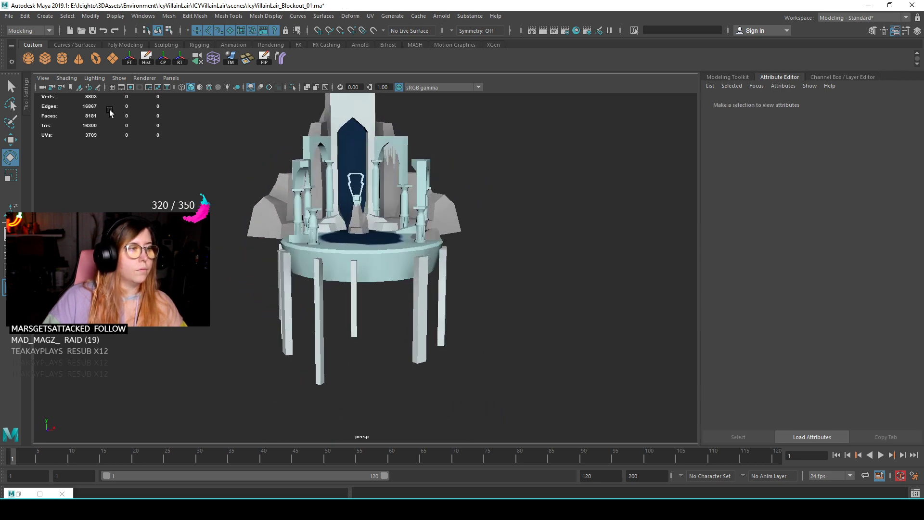
pyautogui.scroll(-2, 332, 291)
pyautogui.keyDown('alt'); pyautogui.moveTo(365, 307); pyautogui.dragTo(359, 278, button='middle'); pyautogui.keyUp('alt')
pyautogui.press('w')
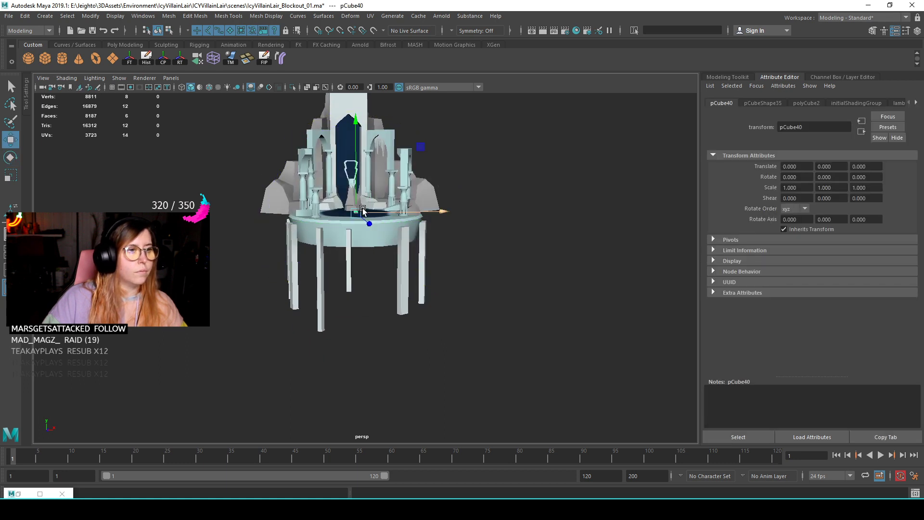
pyautogui.moveTo(358, 212); pyautogui.dragTo(473, 197)
pyautogui.moveTo(354, 177); pyautogui.dragTo(377, 288)
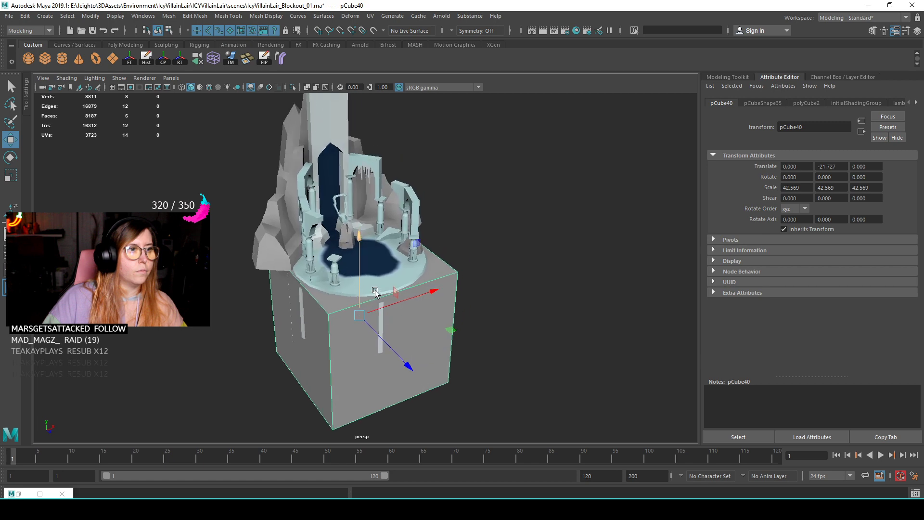
pyautogui.keyDown('alt'); pyautogui.moveTo(377, 287); pyautogui.dragTo(442, 340, button='right'); pyautogui.keyUp('alt')
pyautogui.moveTo(447, 352); pyautogui.dragTo(439, 330)
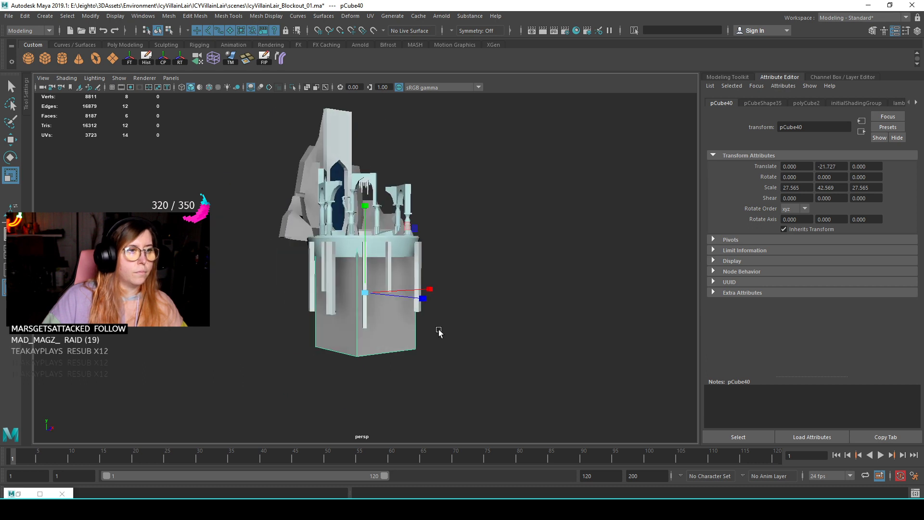
pyautogui.press('Delete')
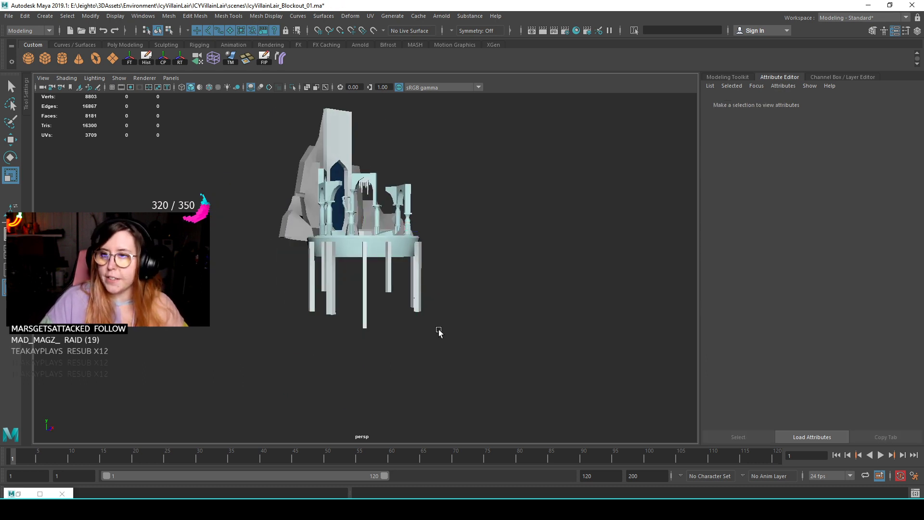
# - Delete the tapered side and underside faces of the round throne platform
pyautogui.keyDown('alt'); pyautogui.moveTo(462, 335); pyautogui.dragTo(367, 297); pyautogui.keyUp('alt')
pyautogui.click(363, 243)
pyautogui.keyDown('alt'); pyautogui.moveTo(333, 275); pyautogui.dragTo(439, 247); pyautogui.keyUp('alt')
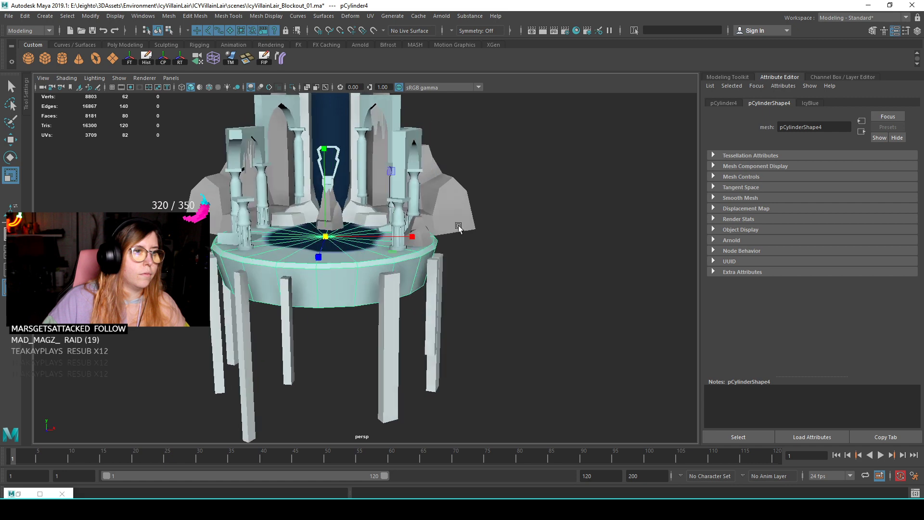
pyautogui.moveTo(491, 214); pyautogui.dragTo(491, 211, button='right')
pyautogui.keyDown('alt'); pyautogui.moveTo(492, 211); pyautogui.dragTo(375, 247); pyautogui.keyUp('alt')
pyautogui.moveTo(484, 315); pyautogui.dragTo(484, 316)
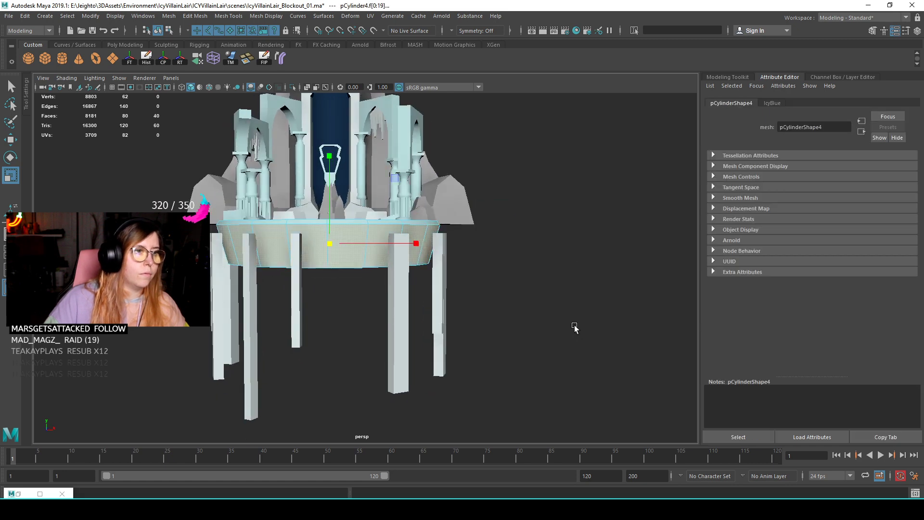
pyautogui.press('Delete')
pyautogui.keyDown('alt'); pyautogui.moveTo(572, 325); pyautogui.dragTo(335, 279); pyautogui.keyUp('alt')
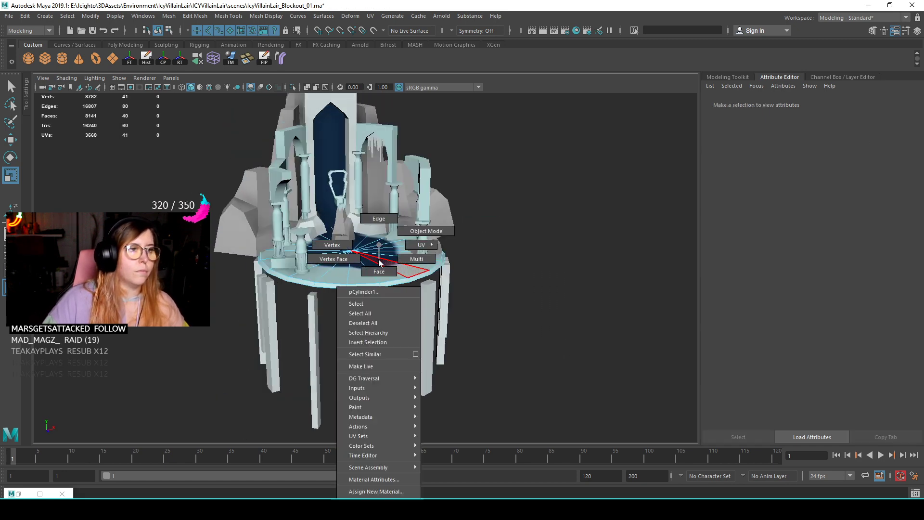
pyautogui.click(515, 200)
pyautogui.keyDown('alt'); pyautogui.moveTo(515, 201); pyautogui.dragTo(434, 278); pyautogui.keyUp('alt')
pyautogui.click(429, 229)
pyautogui.click(526, 259)
pyautogui.scroll(-2, 308, 274)
pyautogui.keyDown('alt'); pyautogui.moveTo(349, 317); pyautogui.dragTo(330, 284, button='middle'); pyautogui.keyUp('alt')
pyautogui.keyDown('alt'); pyautogui.moveTo(330, 284); pyautogui.dragTo(445, 338); pyautogui.keyUp('alt')
pyautogui.press('r')
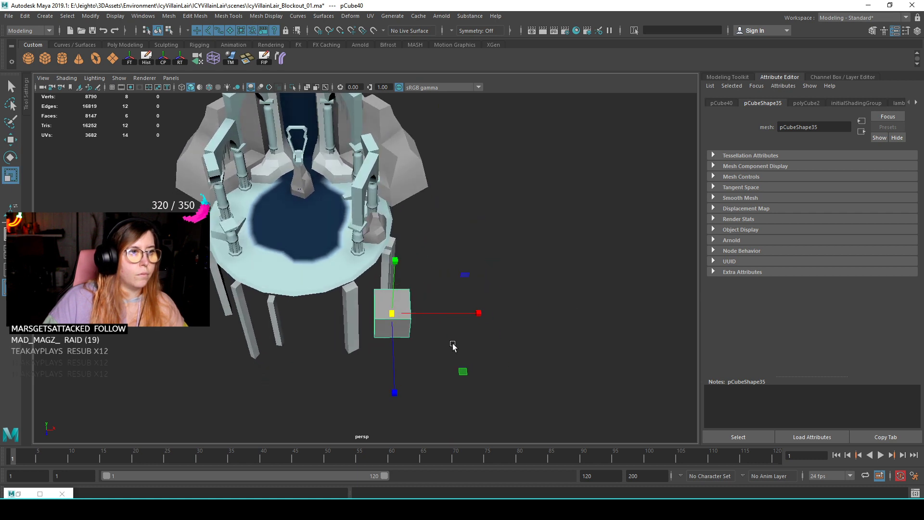
pyautogui.moveTo(461, 373); pyautogui.dragTo(413, 341)
pyautogui.scroll(3, 409, 339)
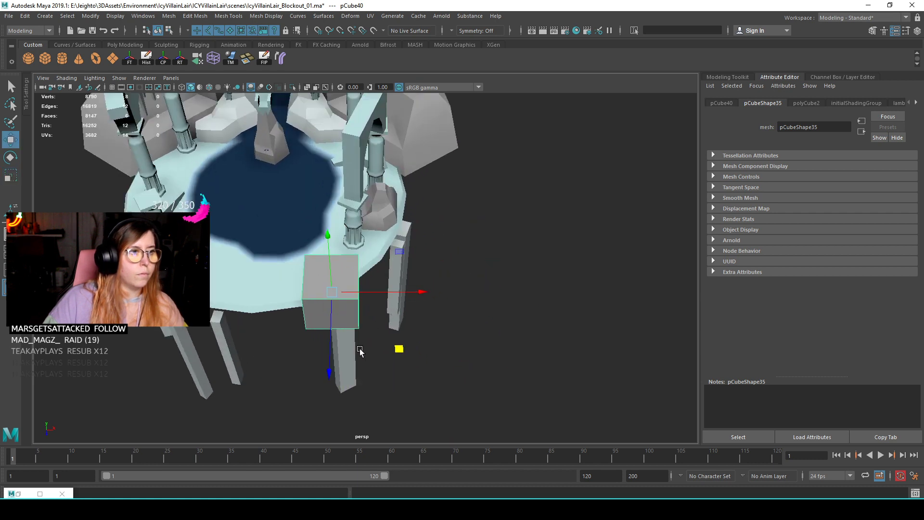
pyautogui.press('e')
pyautogui.moveTo(358, 366); pyautogui.dragTo(340, 266)
pyautogui.press('w')
pyautogui.keyDown('alt'); pyautogui.moveTo(340, 266); pyautogui.dragTo(379, 288, button='right'); pyautogui.keyUp('alt')
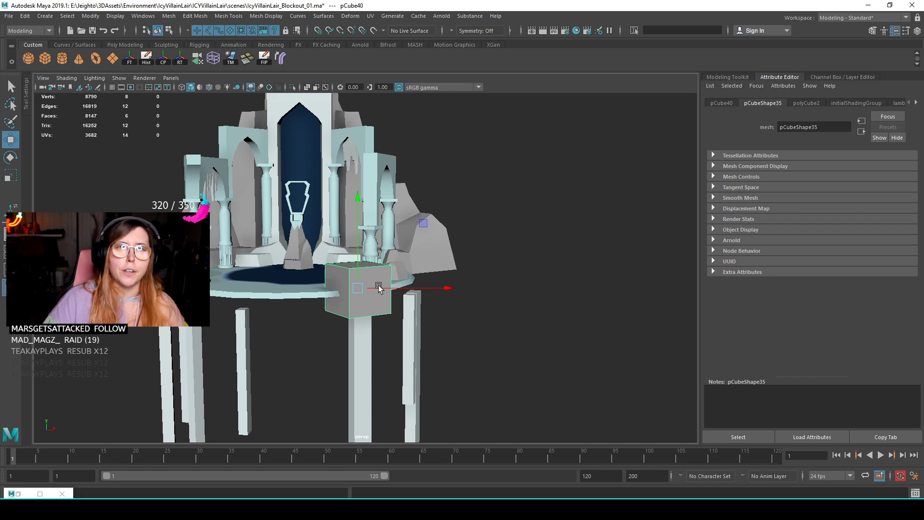
pyautogui.keyDown('alt'); pyautogui.moveTo(370, 286); pyautogui.dragTo(364, 254, button='middle'); pyautogui.keyUp('alt')
pyautogui.keyDown('alt'); pyautogui.moveTo(365, 253); pyautogui.dragTo(369, 271, button='right'); pyautogui.keyUp('alt')
pyautogui.keyDown('alt'); pyautogui.moveTo(369, 271); pyautogui.dragTo(336, 255); pyautogui.keyUp('alt')
pyautogui.keyDown('alt'); pyautogui.moveTo(330, 260); pyautogui.dragTo(314, 251, button='right'); pyautogui.keyUp('alt')
pyautogui.keyDown('alt'); pyautogui.moveTo(314, 251); pyautogui.dragTo(381, 278); pyautogui.keyUp('alt')
pyautogui.hotkey('ctrl', 'a')
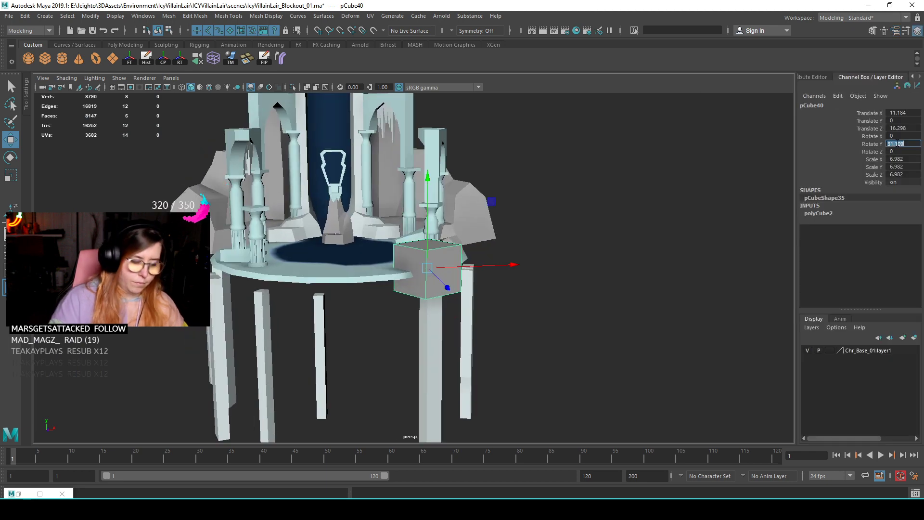
pyautogui.click(897, 143)
pyautogui.write('0')
pyautogui.press('Return')
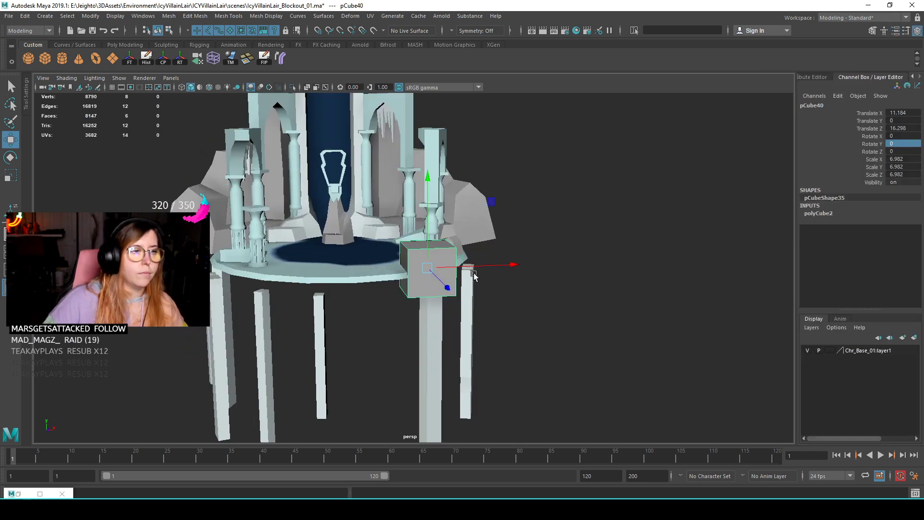
pyautogui.keyDown('alt'); pyautogui.moveTo(491, 269); pyautogui.dragTo(444, 275, button='right'); pyautogui.keyUp('alt')
pyautogui.keyDown('alt'); pyautogui.moveTo(444, 276); pyautogui.dragTo(453, 239, button='middle'); pyautogui.keyUp('alt')
pyautogui.keyDown('alt'); pyautogui.moveTo(452, 239); pyautogui.dragTo(446, 355); pyautogui.keyUp('alt')
pyautogui.keyDown('alt'); pyautogui.moveTo(361, 307); pyautogui.dragTo(380, 250); pyautogui.keyUp('alt')
pyautogui.keyDown('alt'); pyautogui.moveTo(380, 250); pyautogui.dragTo(475, 341, button='right'); pyautogui.keyUp('alt')
pyautogui.keyDown('alt'); pyautogui.moveTo(475, 342); pyautogui.dragTo(464, 312); pyautogui.keyUp('alt')
pyautogui.press('r')
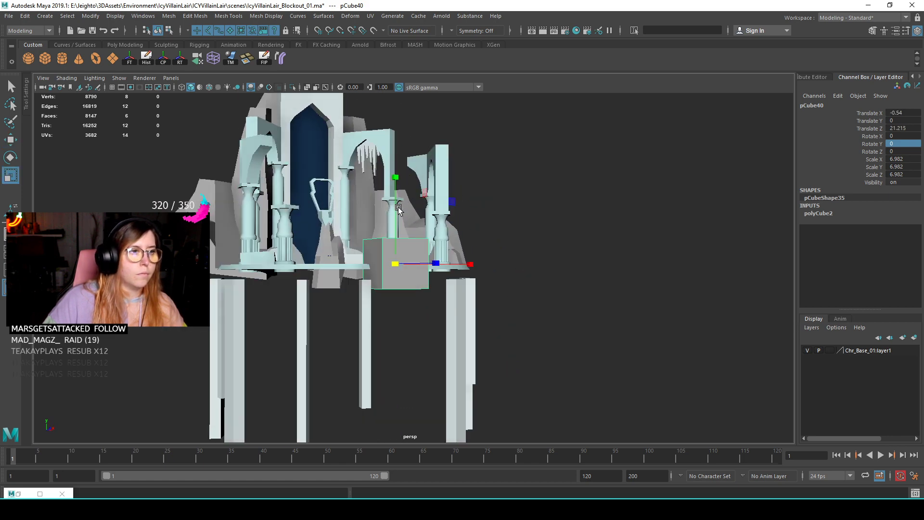
pyautogui.moveTo(391, 191); pyautogui.dragTo(401, 231)
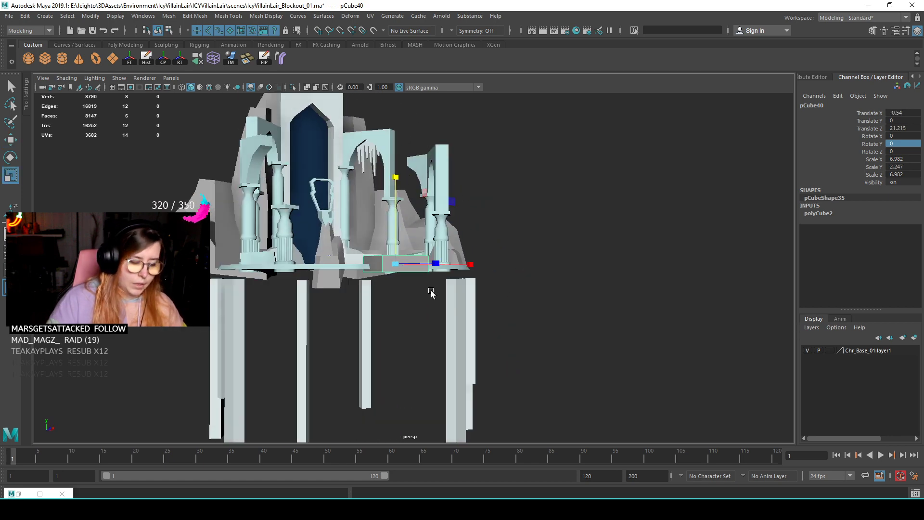
pyautogui.press('Delete')
# - Create a cylinder with 8 axis subdivisions, scale it uniformly to about 2.42, and set its X rotation to 90
pyautogui.keyDown('alt'); pyautogui.moveTo(361, 261); pyautogui.dragTo(359, 226); pyautogui.keyUp('alt')
pyautogui.press('e')
pyautogui.click(822, 215)
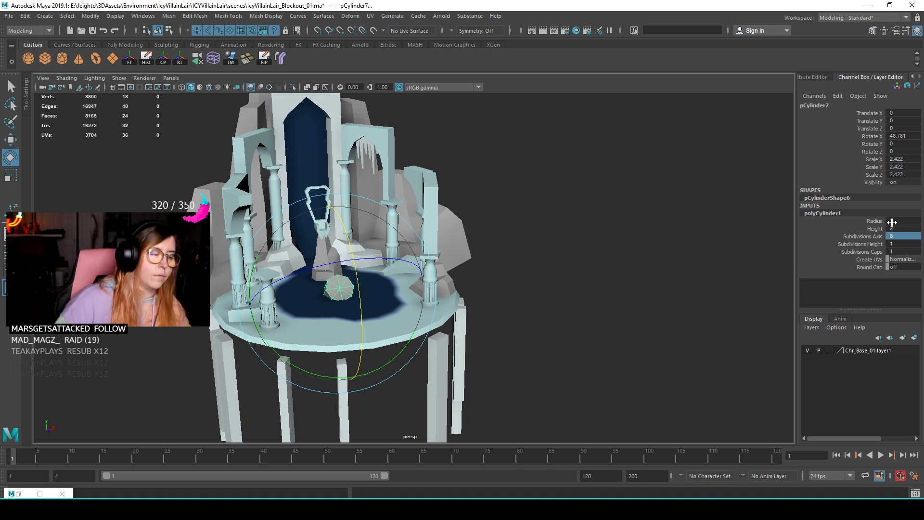
pyautogui.keyDown('alt'); pyautogui.moveTo(443, 268); pyautogui.dragTo(447, 257, button='middle'); pyautogui.keyUp('alt')
pyautogui.moveTo(360, 233); pyautogui.dragTo(359, 262)
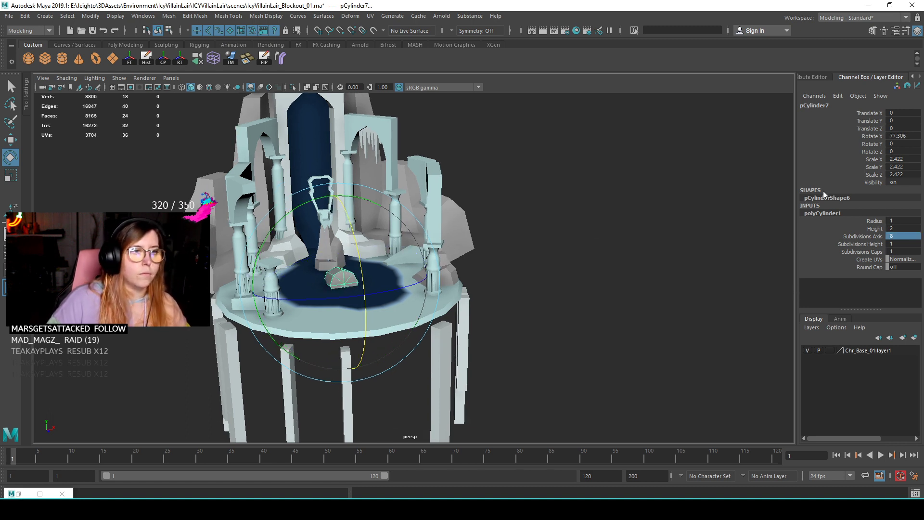
pyautogui.click(914, 138)
pyautogui.write('90')
pyautogui.press('Return')
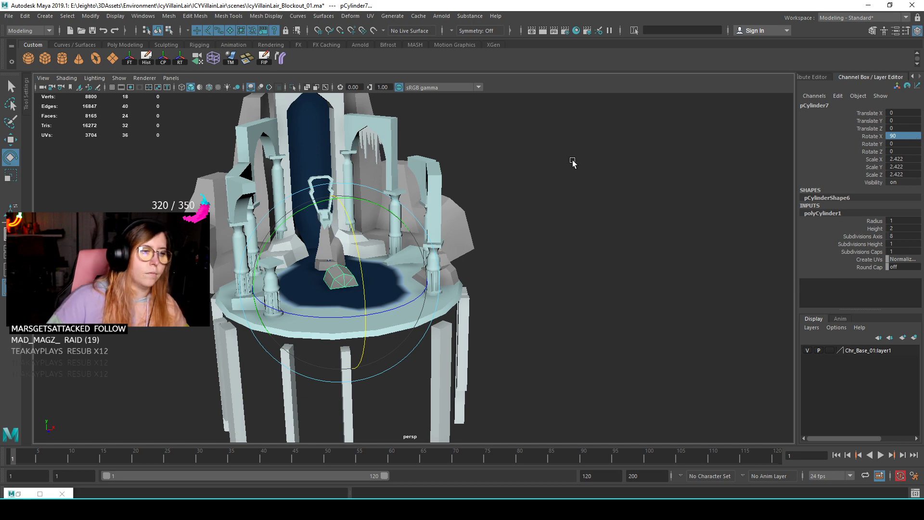
# - Move the new cylinder out to the platform's front edge, to about Z 23.25
pyautogui.keyDown('alt'); pyautogui.moveTo(381, 314); pyautogui.dragTo(386, 265, button='middle'); pyautogui.keyUp('alt')
pyautogui.keyDown('alt'); pyautogui.moveTo(387, 265); pyautogui.dragTo(476, 372); pyautogui.keyUp('alt')
pyautogui.press('w')
pyautogui.keyDown('alt'); pyautogui.moveTo(489, 275); pyautogui.dragTo(484, 233); pyautogui.keyUp('alt')
pyautogui.press('space')
pyautogui.moveTo(500, 198); pyautogui.dragTo(488, 245)
# - Delete the cylinder's upper half and its end caps to make an open, half-round trough
pyautogui.press('f')
pyautogui.scroll(-5, 470, 264)
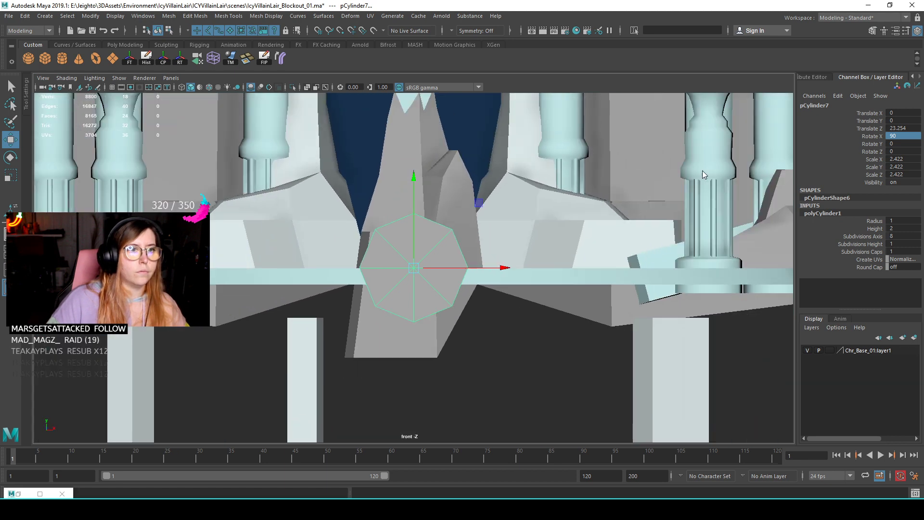
pyautogui.moveTo(702, 171); pyautogui.dragTo(694, 196, button='right')
pyautogui.moveTo(421, 237); pyautogui.dragTo(420, 262, button='right')
pyautogui.moveTo(320, 193); pyautogui.dragTo(514, 256)
pyautogui.press('Delete')
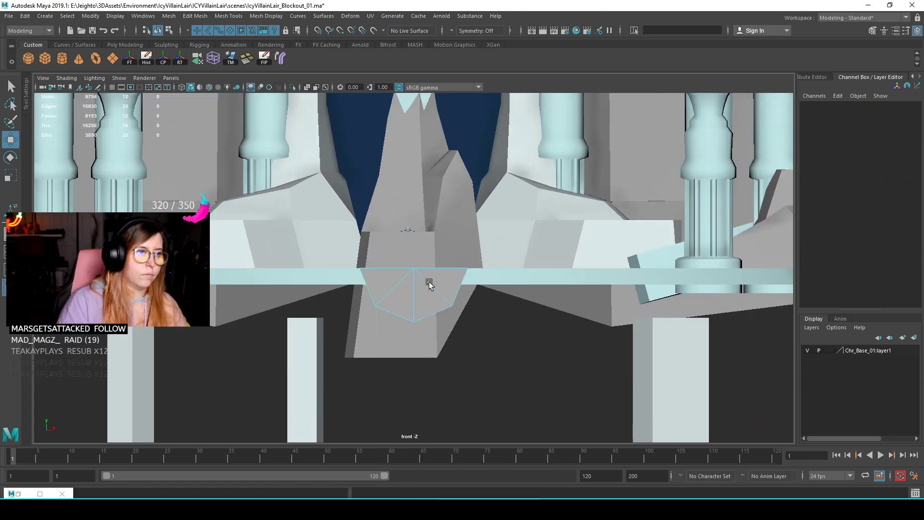
pyautogui.moveTo(427, 288); pyautogui.dragTo(428, 228)
pyautogui.press('Delete')
# - Scale in the vertices at the trough's inner end so that it tapers toward the platform
pyautogui.press('space')
pyautogui.keyDown('alt'); pyautogui.moveTo(412, 274); pyautogui.dragTo(380, 263); pyautogui.keyUp('alt')
pyautogui.keyDown('alt'); pyautogui.moveTo(380, 264); pyautogui.dragTo(372, 222, button='middle'); pyautogui.keyUp('alt')
pyautogui.keyDown('alt'); pyautogui.moveTo(372, 222); pyautogui.dragTo(298, 220, button='right'); pyautogui.keyUp('alt')
pyautogui.press('r')
pyautogui.moveTo(402, 286); pyautogui.dragTo(438, 235)
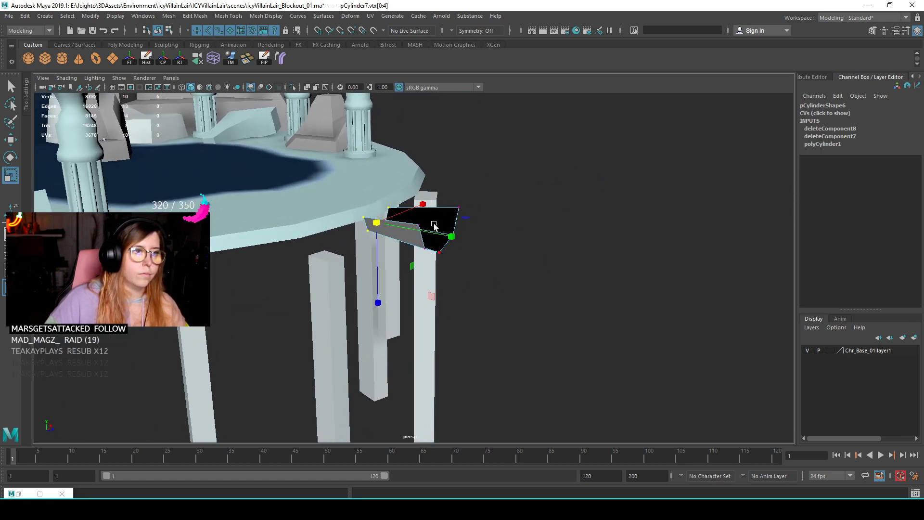
pyautogui.press('F8')
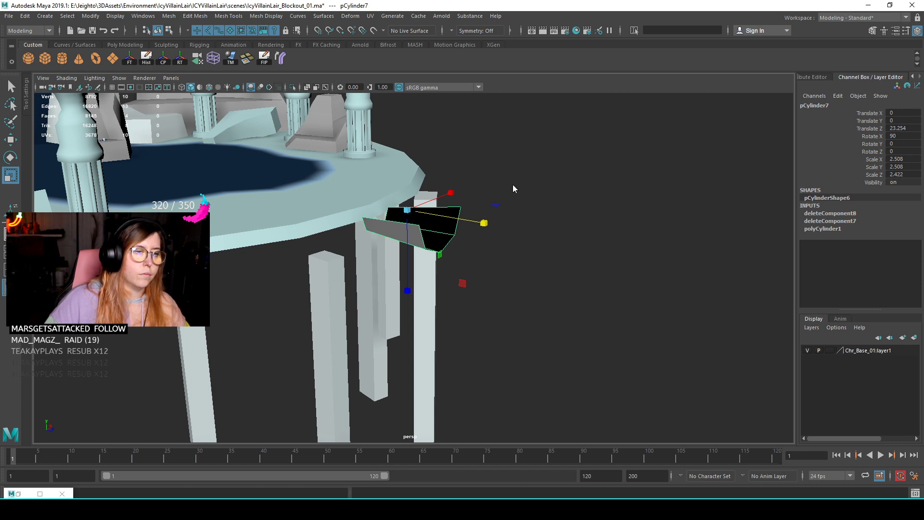
# - Extrude the trough's faces to give its walls thickness, and reverse the mesh normals
pyautogui.hotkey('ctrl', 'e')
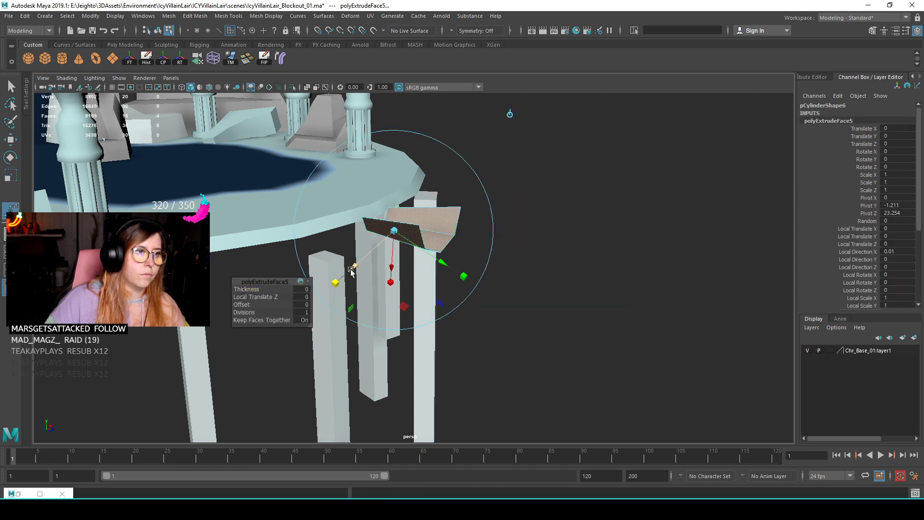
pyautogui.moveTo(348, 273); pyautogui.dragTo(362, 261)
pyautogui.moveTo(437, 223); pyautogui.dragTo(477, 200, button='right')
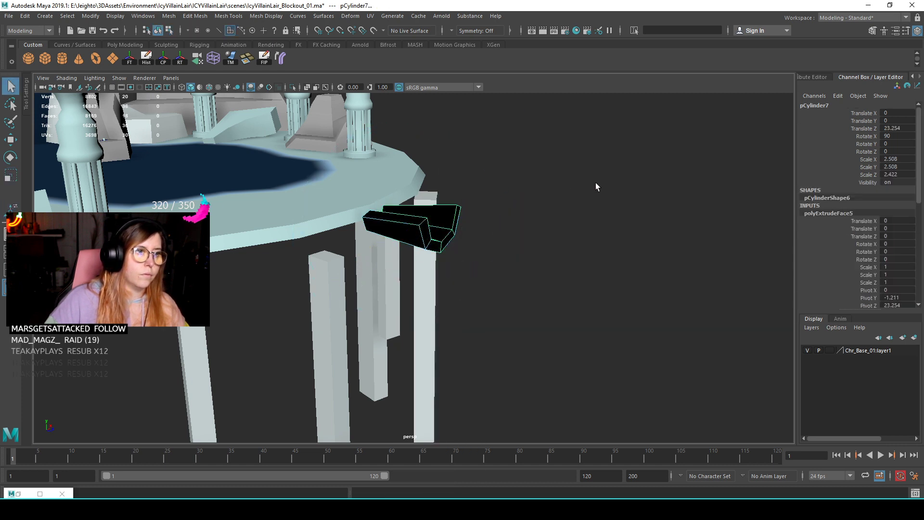
pyautogui.click(590, 181)
pyautogui.scroll(-3, 435, 249)
pyautogui.click(434, 251)
pyautogui.click(277, 16)
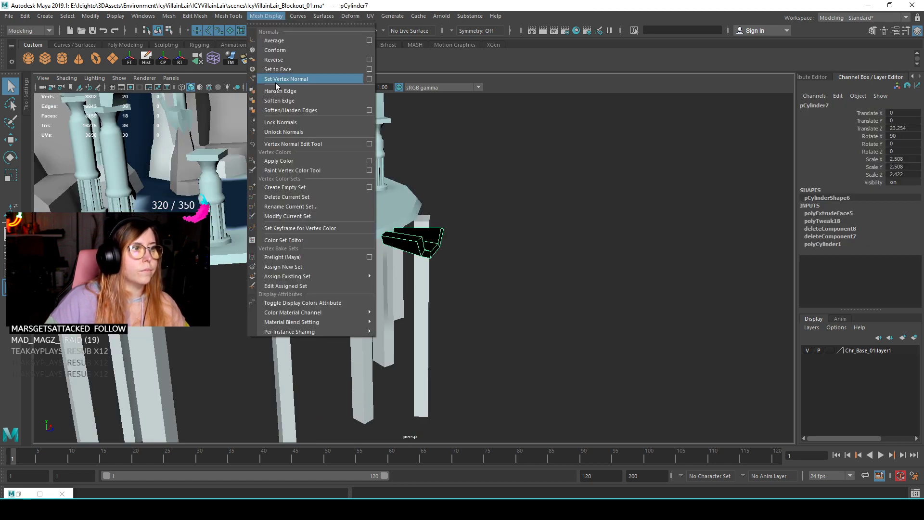
pyautogui.click(279, 59)
# - Try to snap the trough's pivot to its narrow inner end and move the piece sideways along the platform edge
pyautogui.press('r')
pyautogui.keyDown('alt'); pyautogui.moveTo(473, 228); pyautogui.dragTo(417, 252); pyautogui.keyUp('alt')
pyautogui.keyDown('alt'); pyautogui.moveTo(355, 322); pyautogui.dragTo(439, 295, button='middle'); pyautogui.keyUp('alt')
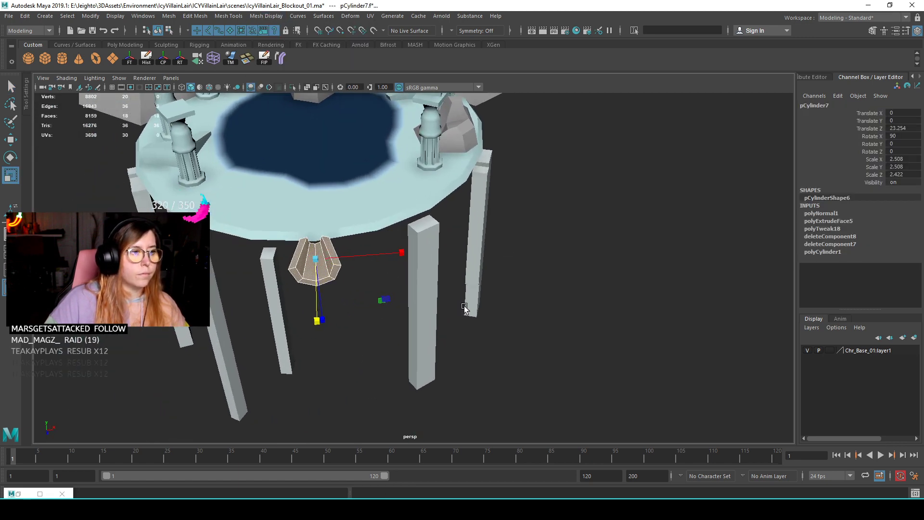
pyautogui.scroll(3, 439, 295)
pyautogui.press('d')
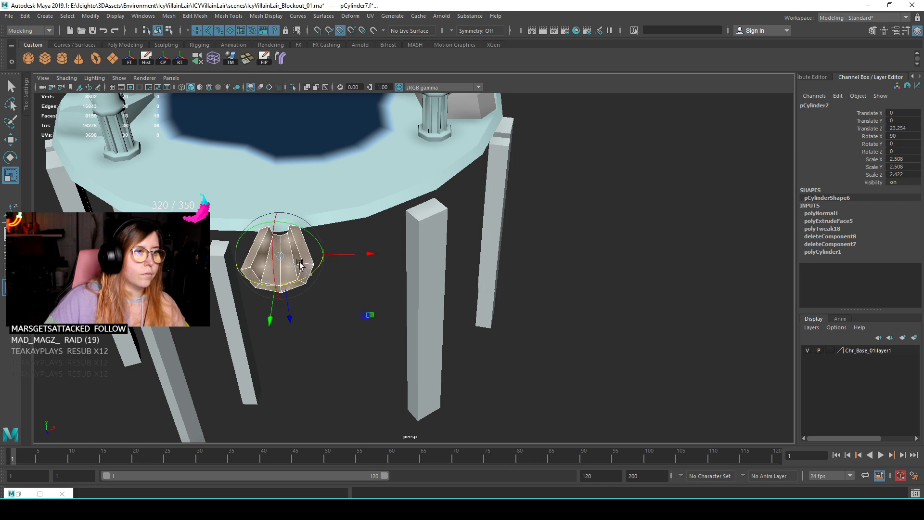
pyautogui.hotkey('ctrl', 'z')
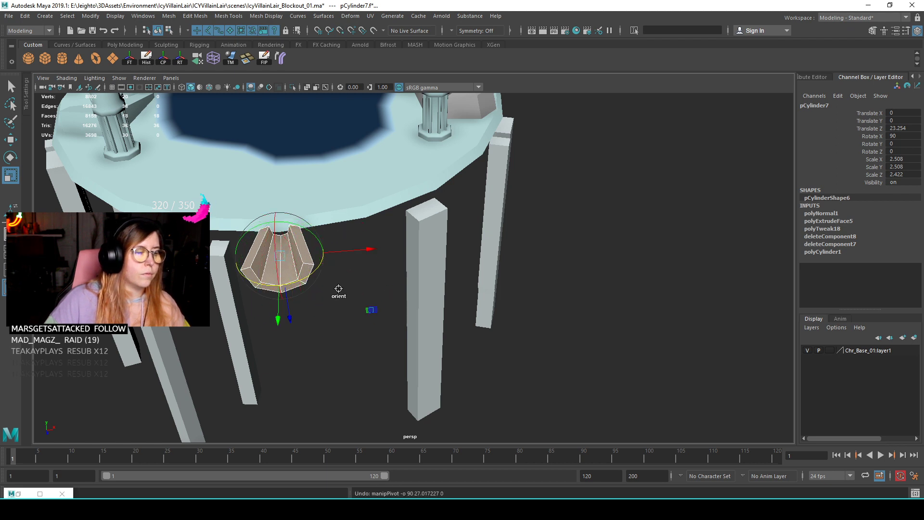
pyautogui.press('w')
pyautogui.press('d')
pyautogui.press('v')
pyautogui.moveTo(553, 323); pyautogui.dragTo(282, 236, button='middle')
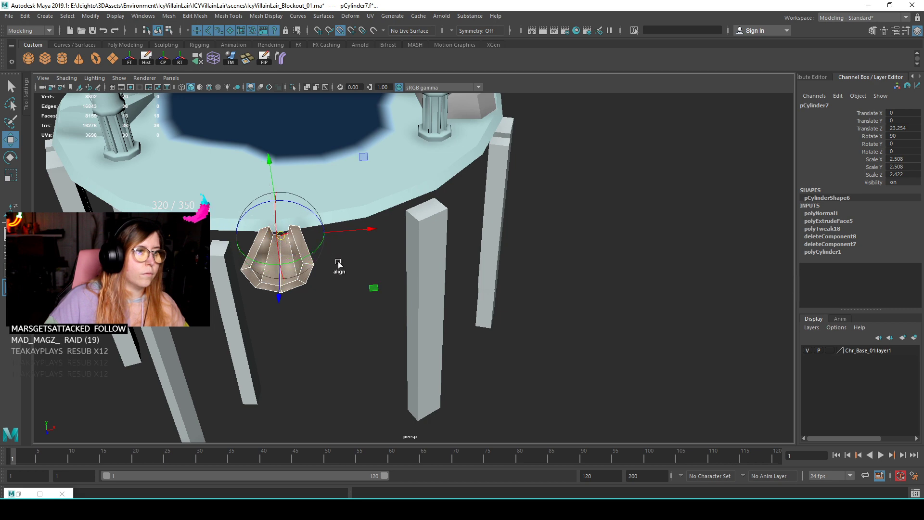
pyautogui.moveTo(366, 232); pyautogui.dragTo(445, 237)
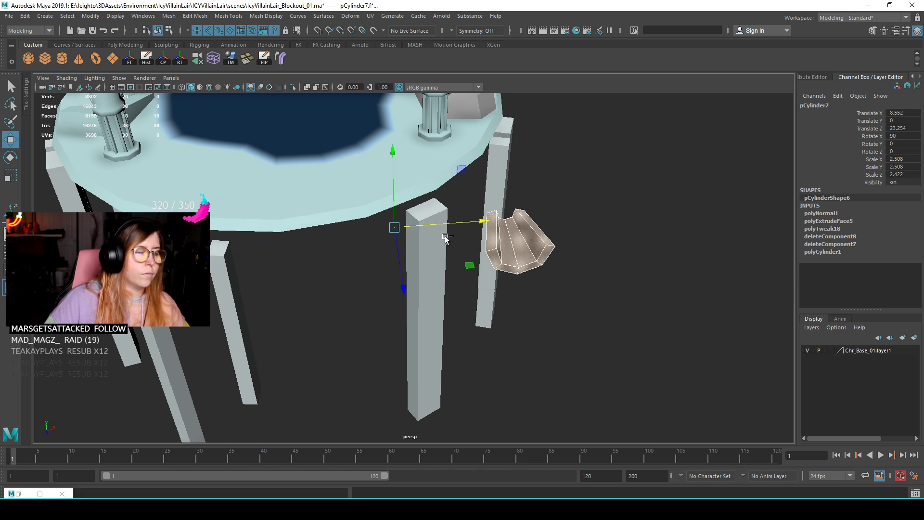
pyautogui.hotkey('ctrl', 'z')
# - Isolate the trough, adjust its pivot with vertex snapping, shift it to about X -1.26, and show the full scene again
pyautogui.keyDown('alt'); pyautogui.moveTo(373, 267); pyautogui.dragTo(347, 293); pyautogui.keyUp('alt')
pyautogui.hotkey('ctrl', '1')
pyautogui.moveTo(308, 252); pyautogui.dragTo(325, 244, button='right')
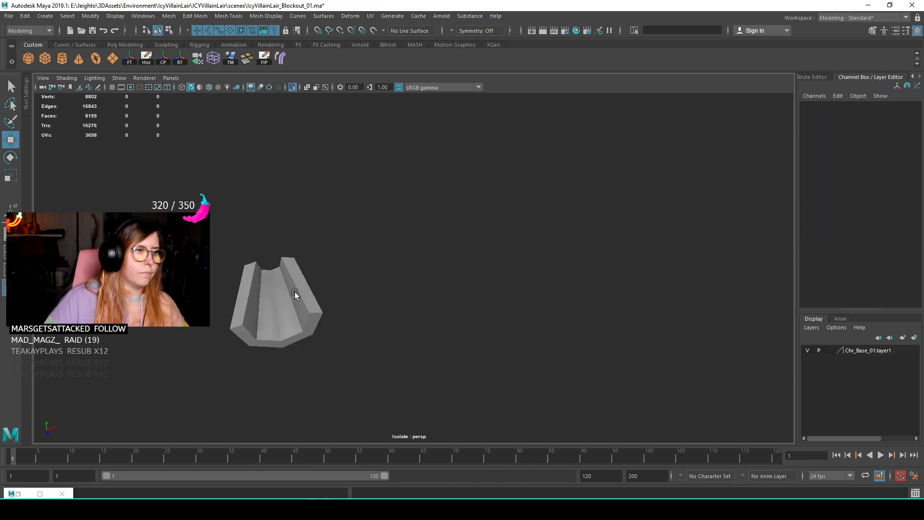
pyautogui.press('v')
pyautogui.moveTo(282, 255); pyautogui.dragTo(277, 265, button='middle')
pyautogui.moveTo(380, 325); pyautogui.dragTo(354, 305, button='middle')
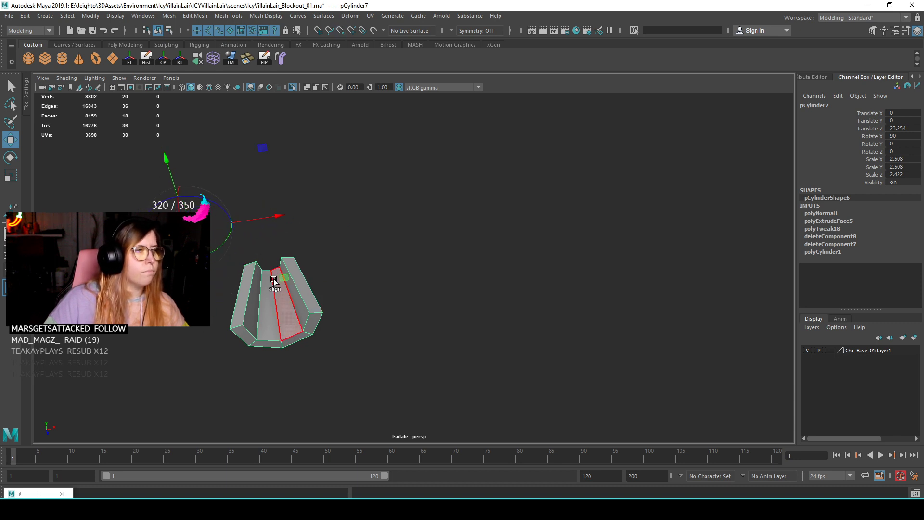
pyautogui.press('d')
pyautogui.press('v')
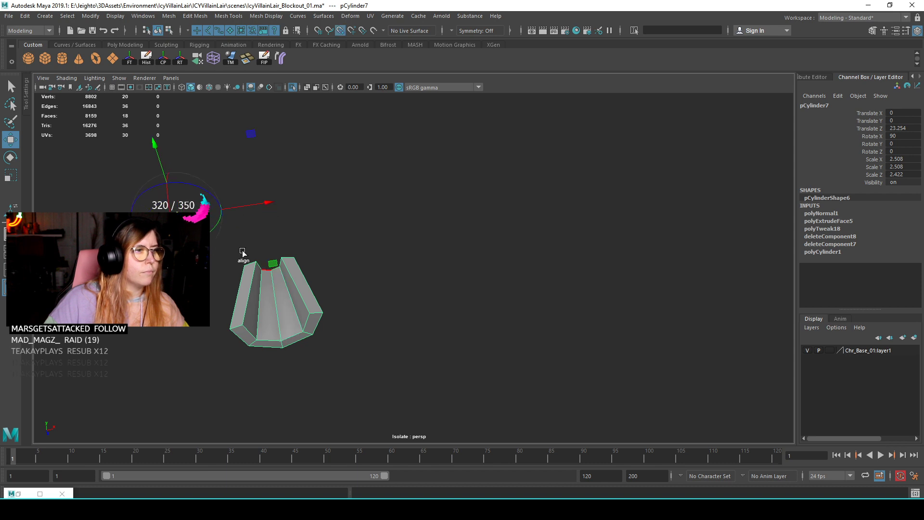
pyautogui.scroll(-2, 287, 258)
pyautogui.keyDown('alt'); pyautogui.moveTo(286, 258); pyautogui.dragTo(336, 256, button='middle'); pyautogui.keyUp('alt')
pyautogui.keyDown('alt'); pyautogui.moveTo(336, 256); pyautogui.dragTo(314, 252); pyautogui.keyUp('alt')
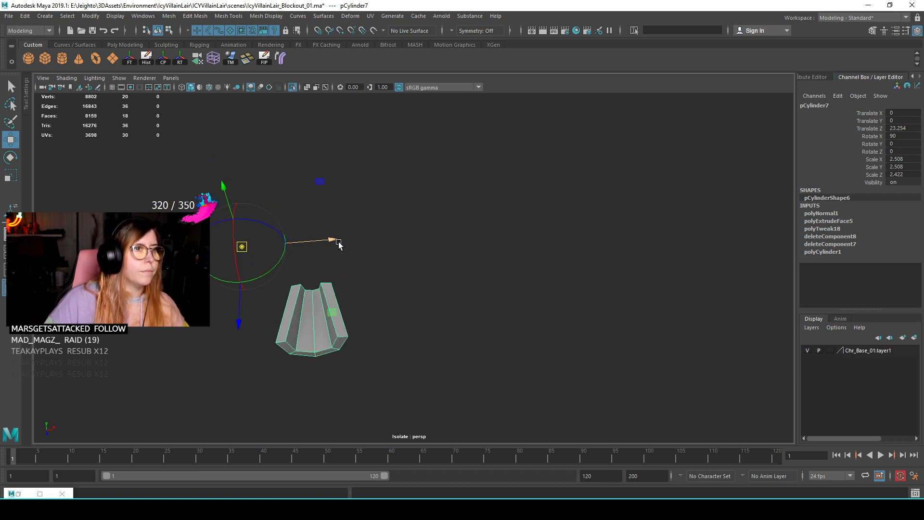
pyautogui.moveTo(370, 262); pyautogui.dragTo(352, 268, button='middle')
pyautogui.hotkey('ctrl', '1')
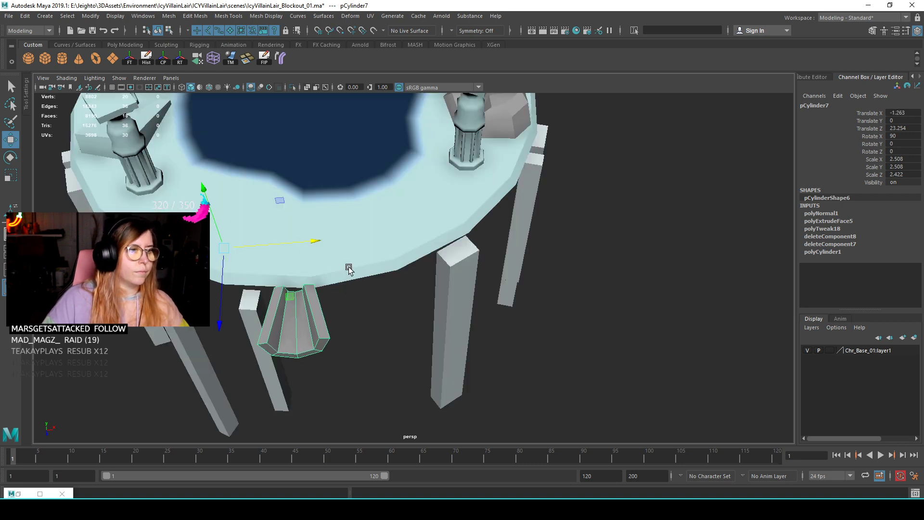
# - Try moving the trough piece along the platform edge to about X 10.8
pyautogui.moveTo(357, 269); pyautogui.dragTo(466, 285, button='middle')
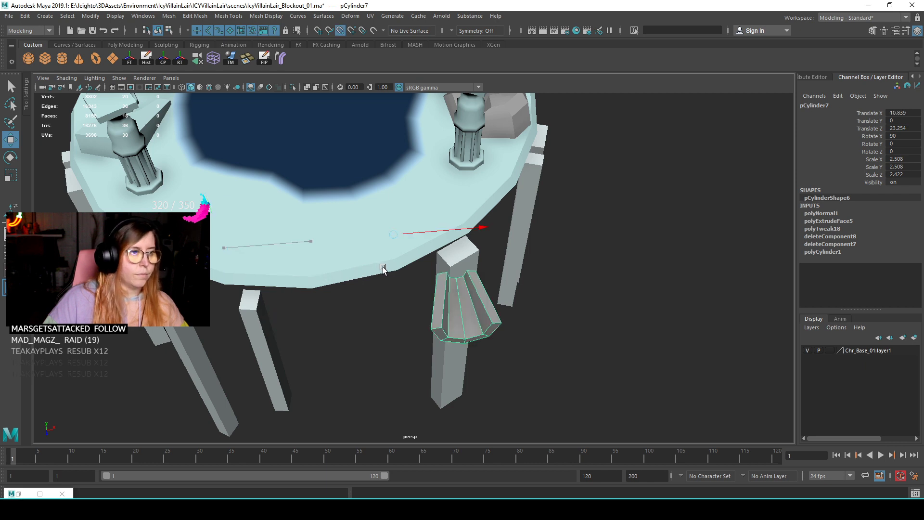
pyautogui.press('f')
pyautogui.hotkey('ctrl', 'z')
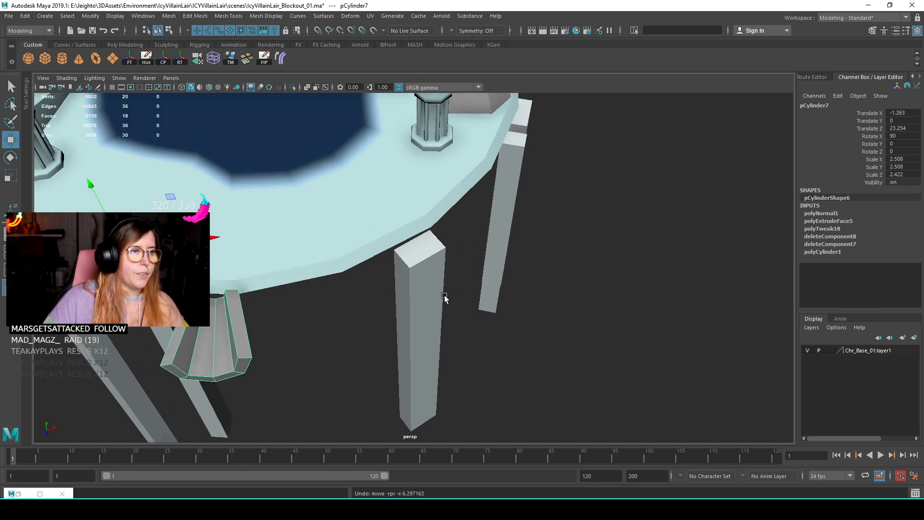
# - Move the trough piece along the platform edge toward the front-right support pillar
pyautogui.press('f')
pyautogui.press('d')
pyautogui.moveTo(396, 316); pyautogui.dragTo(380, 285, button='middle')
pyautogui.scroll(-2, 432, 302)
pyautogui.moveTo(515, 273); pyautogui.dragTo(579, 267)
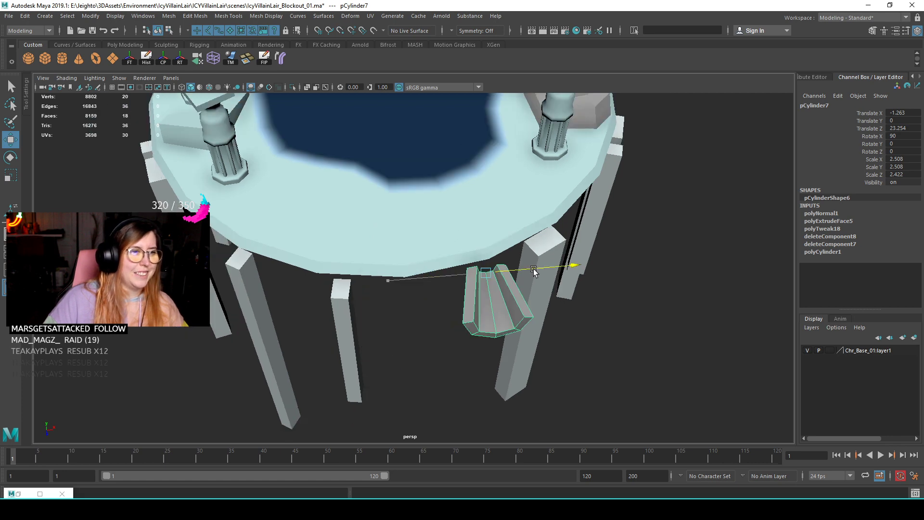
pyautogui.scroll(-3, 577, 270)
pyautogui.keyDown('alt'); pyautogui.moveTo(573, 271); pyautogui.dragTo(487, 303, button='middle'); pyautogui.keyUp('alt')
pyautogui.keyDown('alt'); pyautogui.moveTo(488, 303); pyautogui.dragTo(418, 364); pyautogui.keyUp('alt')
pyautogui.moveTo(418, 395); pyautogui.dragTo(434, 359, button='middle')
# - Rotate the trough to about X 118.3, Y 35.7 and fit it above the pillar at about X 10.5, Z 18.1
pyautogui.press('e')
pyautogui.moveTo(421, 361); pyautogui.dragTo(475, 344)
pyautogui.press('w')
pyautogui.moveTo(451, 358)
pyautogui.mouseDown(button='middle')
pyautogui.moveTo(441, 355)
pyautogui.moveTo(443, 363)
pyautogui.mouseUp(button='middle')
pyautogui.keyDown('alt'); pyautogui.moveTo(443, 363); pyautogui.dragTo(470, 284); pyautogui.keyUp('alt')
pyautogui.press('e')
pyautogui.moveTo(452, 174); pyautogui.dragTo(469, 211)
pyautogui.press('w')
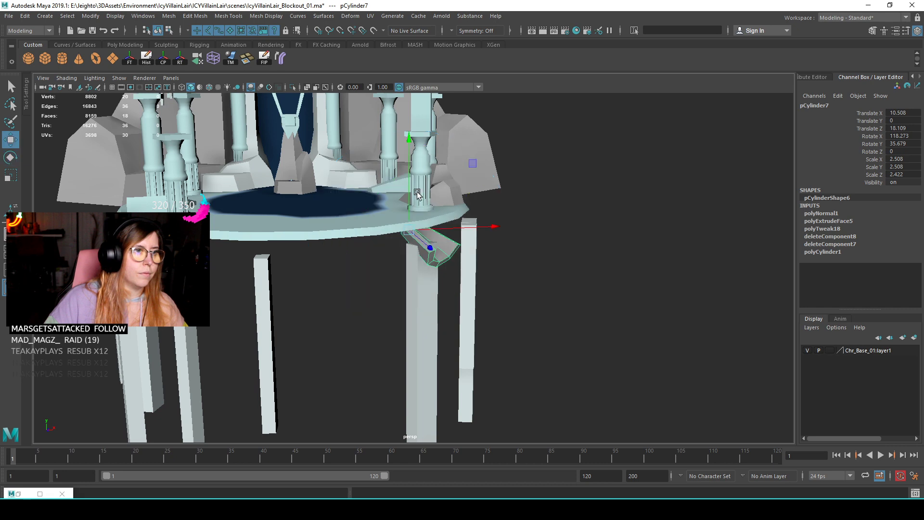
# - Adjust the trough's height and refine its rotation to about X 117, Y 32.1, Z -2.2 against the platform rim
pyautogui.moveTo(408, 195); pyautogui.dragTo(408, 184)
pyautogui.keyDown('alt'); pyautogui.moveTo(440, 219); pyautogui.dragTo(436, 308); pyautogui.keyUp('alt')
pyautogui.press('e')
pyautogui.click(485, 326)
pyautogui.scroll(-3, 403, 324)
pyautogui.click(424, 249)
pyautogui.keyDown('alt'); pyautogui.moveTo(423, 252); pyautogui.dragTo(390, 219); pyautogui.keyUp('alt')
pyautogui.scroll(3, 421, 271)
pyautogui.press('w')
# - Adjust the trough's mesh components and change the softness of its edges
pyautogui.click(547, 255)
pyautogui.keyDown('alt'); pyautogui.moveTo(547, 254); pyautogui.dragTo(379, 269); pyautogui.keyUp('alt')
pyautogui.click(324, 242)
pyautogui.scroll(2, 356, 260)
pyautogui.moveTo(334, 250); pyautogui.dragTo(334, 221, button='right')
pyautogui.keyDown('alt'); pyautogui.moveTo(334, 222); pyautogui.dragTo(395, 305); pyautogui.keyUp('alt')
pyautogui.scroll(3, 368, 293)
pyautogui.doubleClick(381, 303)
pyautogui.keyDown('shift'); pyautogui.moveTo(382, 278); pyautogui.dragTo(474, 273, button='right'); pyautogui.keyUp('shift')
pyautogui.moveTo(380, 244); pyautogui.dragTo(429, 231, button='right')
pyautogui.click(533, 243)
# - Try placing the trough further in over the platform, at about X 9.6, Y 2, Z 16.8
pyautogui.scroll(-4, 506, 356)
pyautogui.keyDown('alt'); pyautogui.moveTo(506, 356); pyautogui.dragTo(404, 375); pyautogui.keyUp('alt')
pyautogui.click(424, 272)
pyautogui.scroll(4, 443, 254)
pyautogui.moveTo(414, 372); pyautogui.dragTo(408, 361, button='middle')
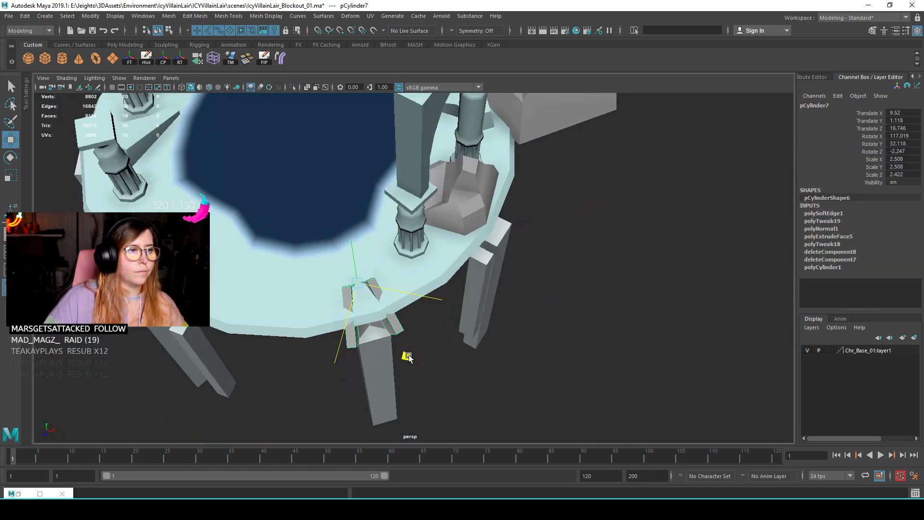
pyautogui.moveTo(356, 251); pyautogui.dragTo(355, 247)
pyautogui.click(581, 329)
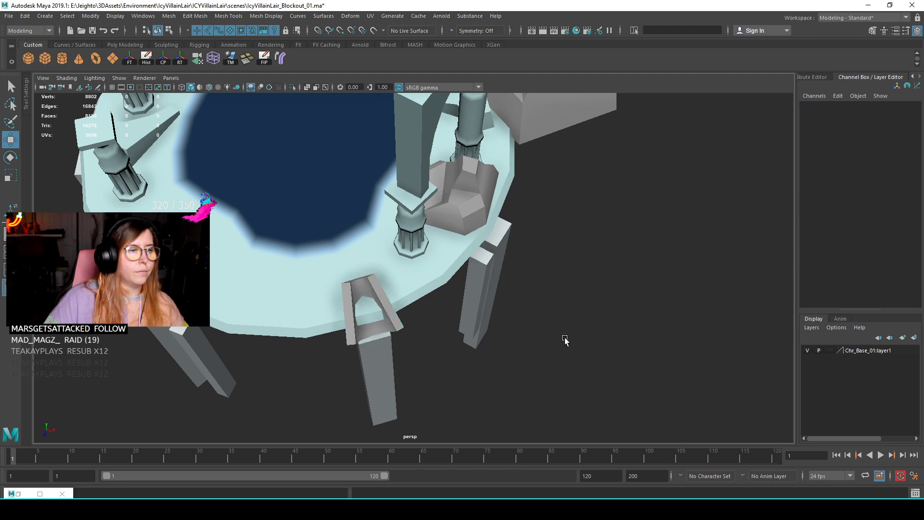
# - Move the trough outward to about X 10.5, Y 0, Z 19.2 so its narrow end meets the platform rim
pyautogui.scroll(-5, 436, 334)
pyautogui.keyDown('alt'); pyautogui.moveTo(434, 333); pyautogui.dragTo(400, 308); pyautogui.keyUp('alt')
pyautogui.click(408, 290)
pyautogui.scroll(-3, 414, 313)
pyautogui.keyDown('alt'); pyautogui.moveTo(418, 326); pyautogui.dragTo(452, 351, button='middle'); pyautogui.keyUp('alt')
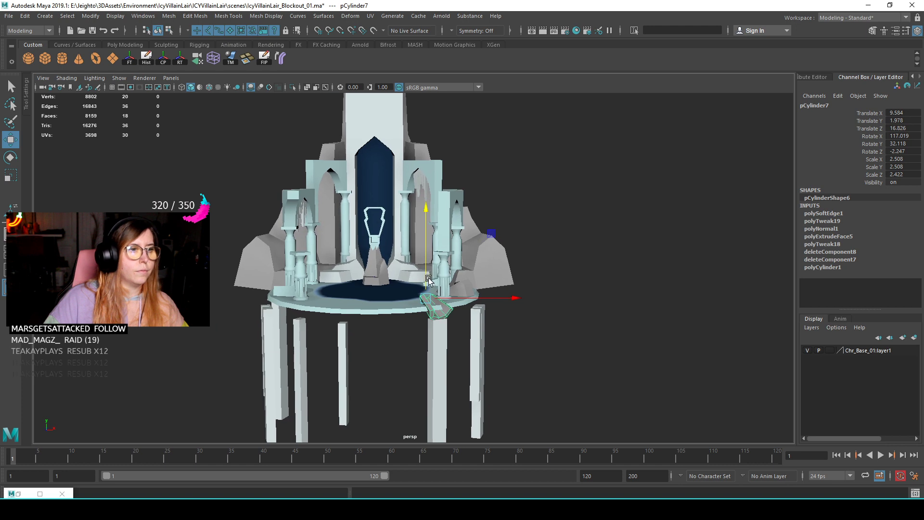
pyautogui.moveTo(458, 322)
pyautogui.keyDown('alt'); pyautogui.mouseDown()
pyautogui.moveTo(433, 353)
pyautogui.moveTo(453, 318)
pyautogui.mouseUp(); pyautogui.keyUp('alt')
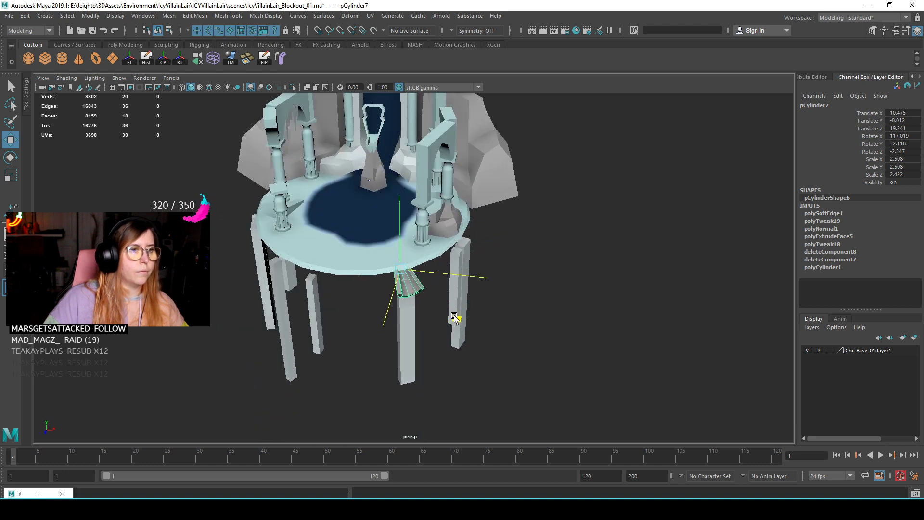
pyautogui.click(485, 364)
pyautogui.keyDown('alt'); pyautogui.moveTo(422, 354); pyautogui.dragTo(440, 313); pyautogui.keyUp('alt')
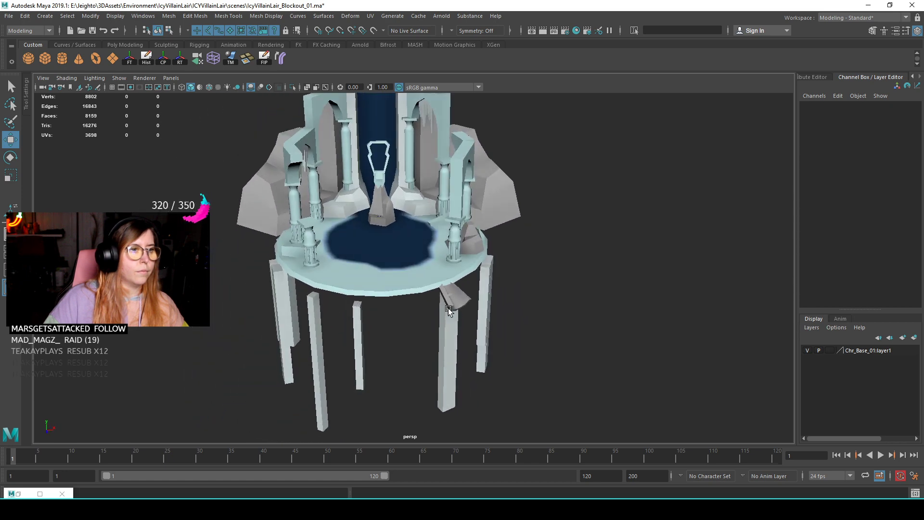
# - Freeze the trough's transforms with its pivot at the origin, and rotate a duplicate around the platform to the side pillars
pyautogui.click(440, 294)
pyautogui.click(147, 60)
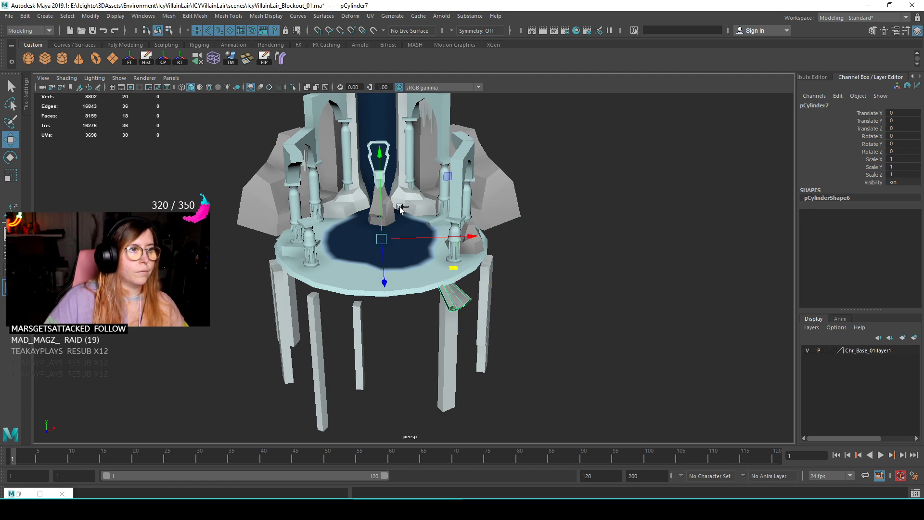
pyautogui.press('e')
pyautogui.keyDown('alt'); pyautogui.moveTo(491, 294); pyautogui.dragTo(468, 301); pyautogui.keyUp('alt')
pyautogui.hotkey('ctrl', 'd')
pyautogui.moveTo(485, 271); pyautogui.dragTo(419, 294)
pyautogui.press('Delete')
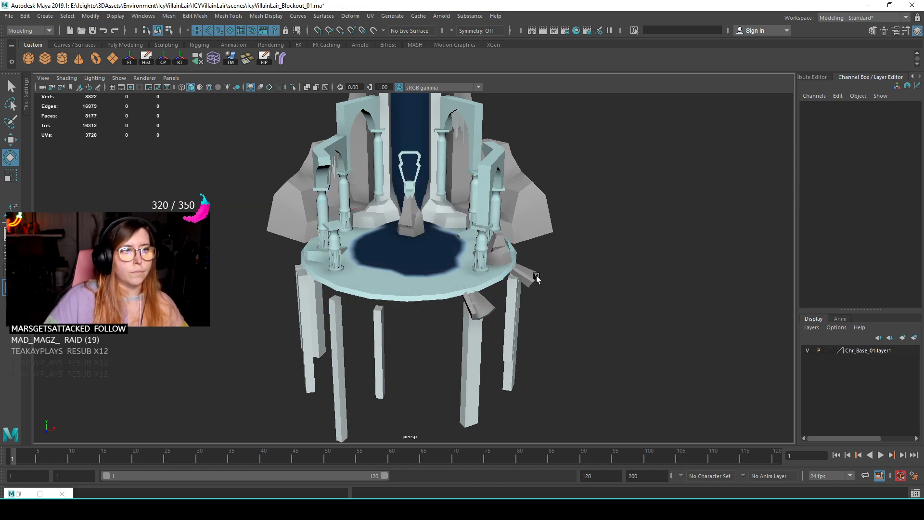
# - Group the two troughs and create a mirrored duplicate pair on the opposite side of the platform
pyautogui.click(536, 278)
pyautogui.press('q')
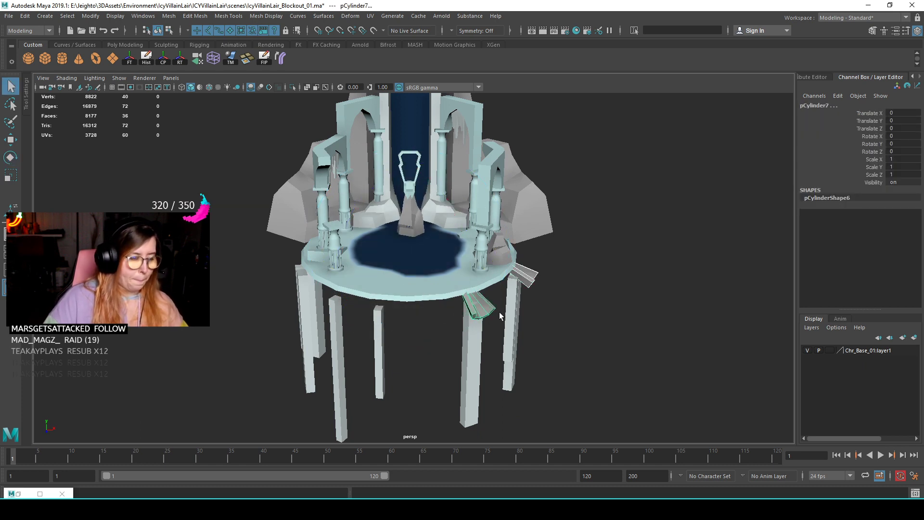
pyautogui.hotkey('ctrl', 'g')
pyautogui.hotkey('ctrl', 'shift', 'd')
pyautogui.click(610, 304)
pyautogui.keyDown('alt'); pyautogui.moveTo(519, 338); pyautogui.dragTo(515, 324); pyautogui.keyUp('alt')
pyautogui.keyDown('alt'); pyautogui.moveTo(515, 324); pyautogui.dragTo(449, 323, button='right'); pyautogui.keyUp('alt')
pyautogui.keyDown('alt'); pyautogui.moveTo(449, 324); pyautogui.dragTo(525, 331); pyautogui.keyUp('alt')
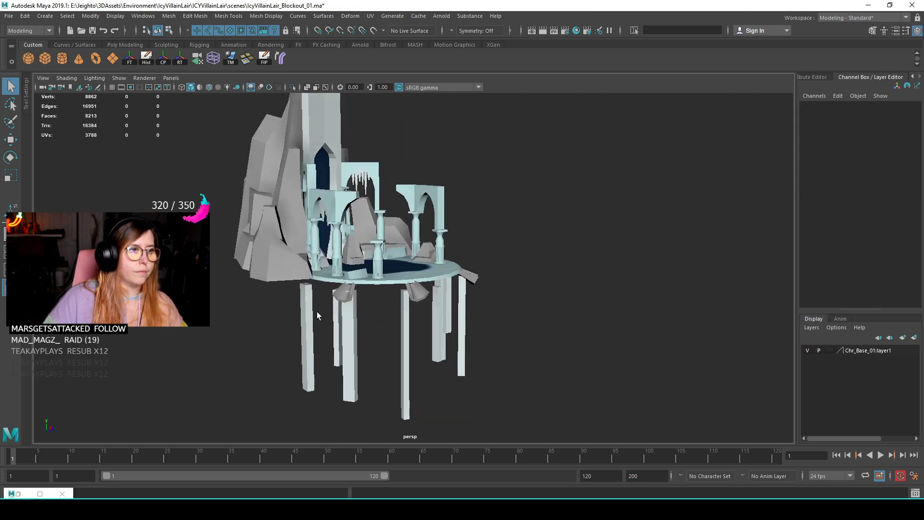
# - Move the side support pillar outward beneath its trough, to about X -2.6, Z 0.8
pyautogui.keyDown('alt'); pyautogui.moveTo(316, 313); pyautogui.dragTo(345, 258, button='middle'); pyautogui.keyUp('alt')
pyautogui.keyDown('alt'); pyautogui.moveTo(344, 257); pyautogui.dragTo(415, 273, button='right'); pyautogui.keyUp('alt')
pyautogui.keyDown('alt'); pyautogui.moveTo(415, 273); pyautogui.dragTo(414, 308); pyautogui.keyUp('alt')
pyautogui.click(415, 307)
pyautogui.keyDown('alt'); pyautogui.moveTo(414, 308); pyautogui.dragTo(411, 264, button='middle'); pyautogui.keyUp('alt')
pyautogui.keyDown('alt'); pyautogui.moveTo(412, 264); pyautogui.dragTo(420, 296); pyautogui.keyUp('alt')
pyautogui.press('w')
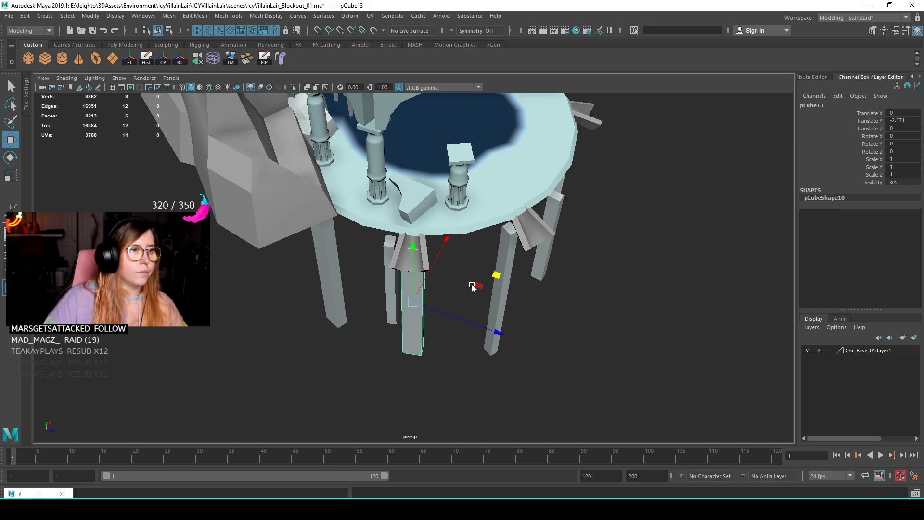
pyautogui.moveTo(489, 280); pyautogui.dragTo(486, 295)
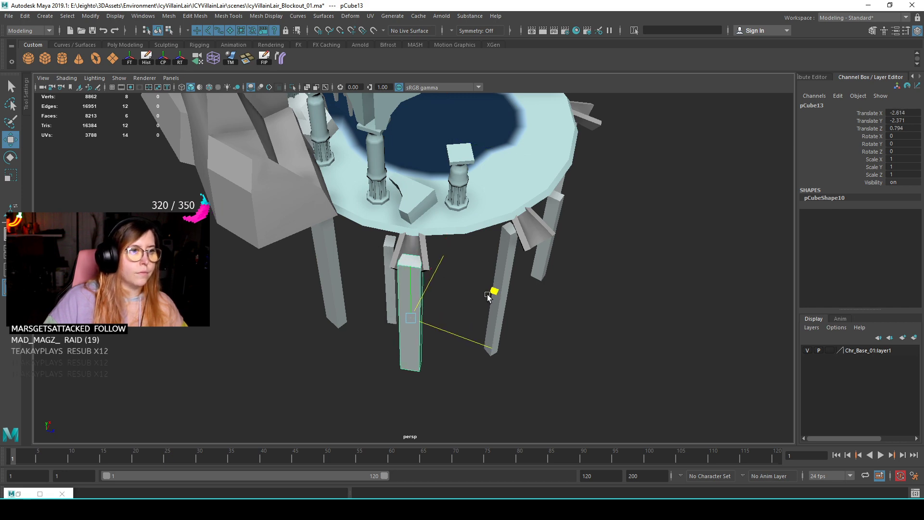
pyautogui.keyDown('alt'); pyautogui.moveTo(495, 336); pyautogui.dragTo(438, 256); pyautogui.keyUp('alt')
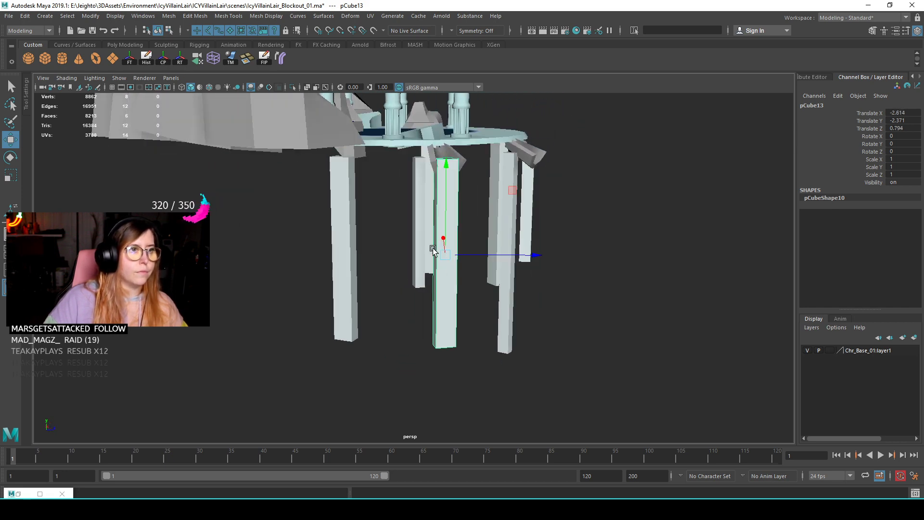
# - Center the side pillar's pivot and rotate the pillar to line up with the trough above it
pyautogui.keyDown('alt'); pyautogui.moveTo(420, 221); pyautogui.dragTo(389, 252); pyautogui.keyUp('alt')
pyautogui.click(160, 62)
pyautogui.keyDown('alt'); pyautogui.moveTo(430, 195); pyautogui.dragTo(405, 232); pyautogui.keyUp('alt')
pyautogui.moveTo(466, 291)
pyautogui.mouseDown()
pyautogui.moveTo(507, 309)
pyautogui.moveTo(472, 295)
pyautogui.mouseUp()
pyautogui.press('e')
pyautogui.moveTo(412, 346); pyautogui.dragTo(450, 337)
pyautogui.keyDown('alt'); pyautogui.moveTo(450, 337); pyautogui.dragTo(463, 256); pyautogui.keyUp('alt')
pyautogui.press('w')
# - Select the remaining support pillars and center their pivots for repositioning
pyautogui.click(356, 251)
pyautogui.keyDown('alt'); pyautogui.moveTo(402, 301); pyautogui.dragTo(413, 259); pyautogui.keyUp('alt')
pyautogui.click(436, 309)
pyautogui.click(403, 295)
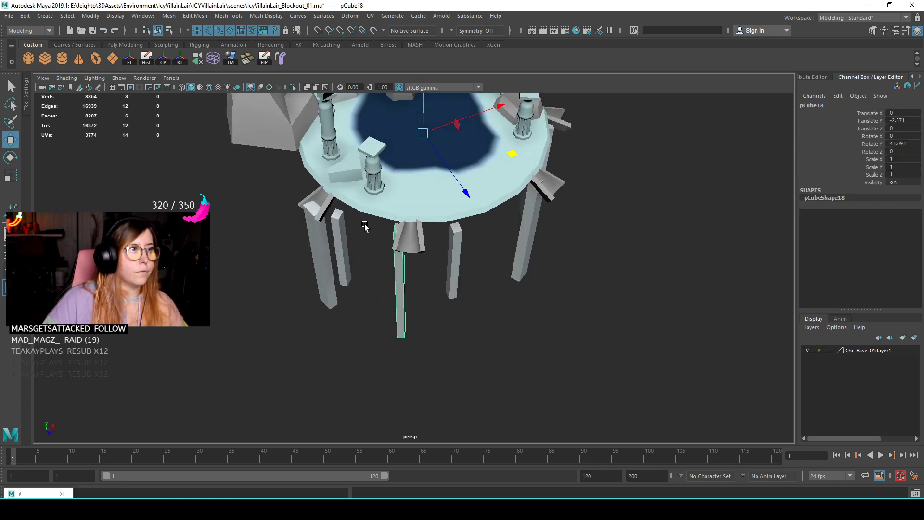
pyautogui.click(166, 64)
pyautogui.moveTo(486, 330); pyautogui.dragTo(459, 285)
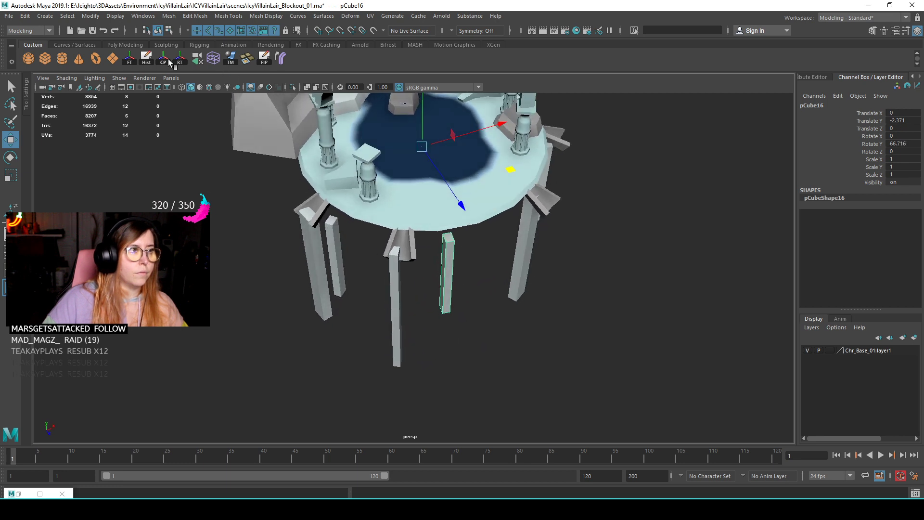
pyautogui.keyDown('alt'); pyautogui.moveTo(500, 228); pyautogui.dragTo(577, 255); pyautogui.keyUp('alt')
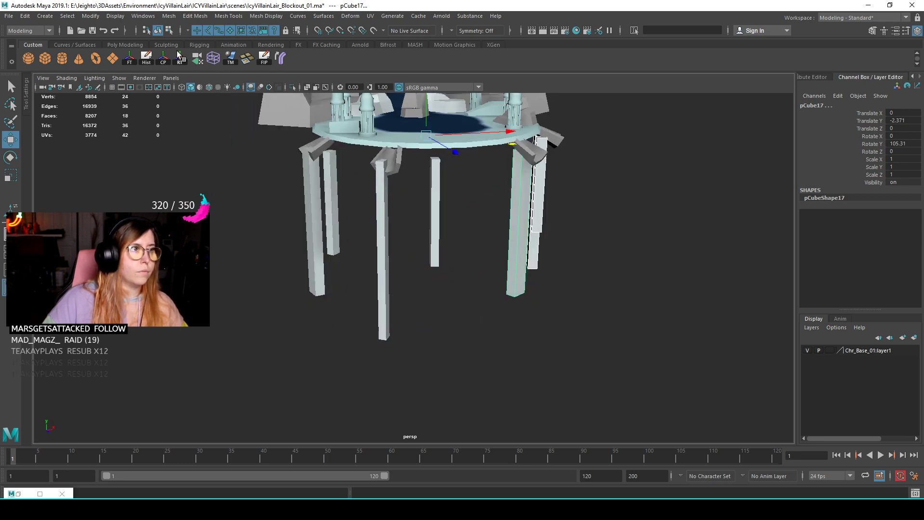
# - Reposition the remaining support pillars beneath the trough ends, standing the spare front pillar beside the larger front one
pyautogui.click(427, 194)
pyautogui.click(436, 195)
pyautogui.keyDown('alt'); pyautogui.moveTo(436, 196); pyautogui.dragTo(458, 355); pyautogui.keyUp('alt')
pyautogui.click(470, 329)
pyautogui.click(410, 258)
pyautogui.keyDown('alt'); pyautogui.moveTo(499, 270); pyautogui.dragTo(371, 378); pyautogui.keyUp('alt')
pyautogui.click(443, 275)
pyautogui.hotkey('ctrl', 'd')
pyautogui.keyDown('alt'); pyautogui.moveTo(389, 298); pyautogui.dragTo(410, 301); pyautogui.keyUp('alt')
pyautogui.moveTo(322, 365); pyautogui.dragTo(319, 364)
pyautogui.click(516, 372)
# - Duplicate the icicles hanging in the side arch and move the copy to the tall central doorway
pyautogui.keyDown('alt'); pyautogui.moveTo(516, 372); pyautogui.dragTo(320, 305, button='right'); pyautogui.keyUp('alt')
pyautogui.keyDown('alt'); pyautogui.moveTo(319, 305); pyautogui.dragTo(390, 182); pyautogui.keyUp('alt')
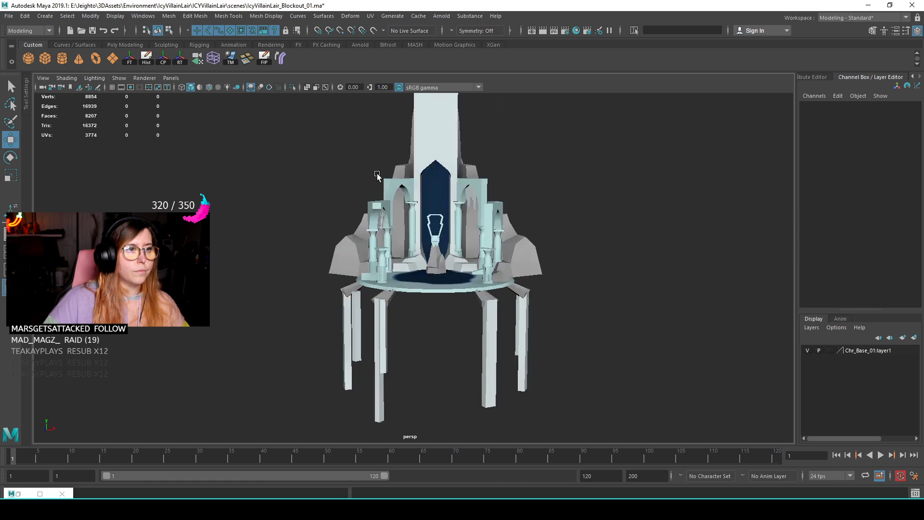
pyautogui.keyDown('alt'); pyautogui.moveTo(390, 182); pyautogui.dragTo(352, 234, button='middle'); pyautogui.keyUp('alt')
pyautogui.keyDown('alt'); pyautogui.moveTo(352, 234); pyautogui.dragTo(604, 360, button='right'); pyautogui.keyUp('alt')
pyautogui.keyDown('alt'); pyautogui.moveTo(603, 360); pyautogui.dragTo(625, 359); pyautogui.keyUp('alt')
pyautogui.click(425, 220)
pyautogui.keyDown('alt'); pyautogui.moveTo(425, 219); pyautogui.dragTo(357, 179, button='right'); pyautogui.keyUp('alt')
pyautogui.keyDown('alt'); pyautogui.moveTo(358, 179); pyautogui.dragTo(377, 248, button='middle'); pyautogui.keyUp('alt')
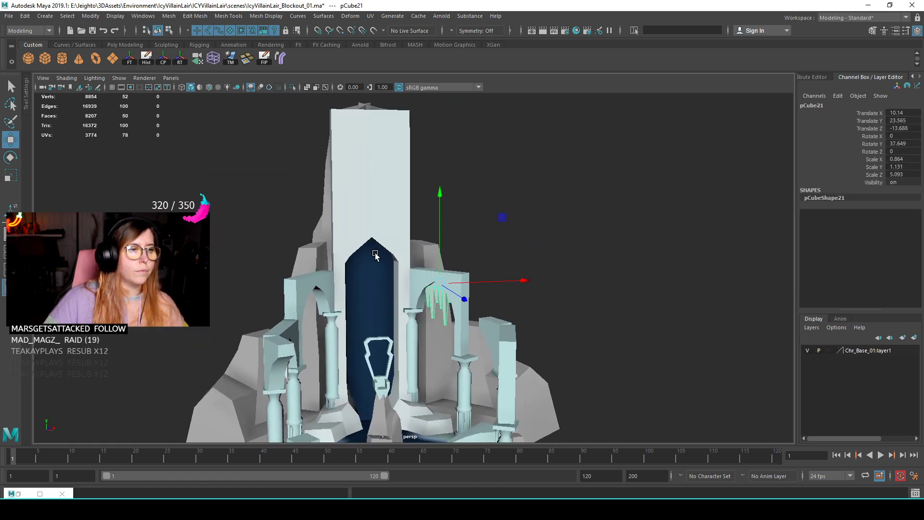
pyautogui.keyDown('alt'); pyautogui.moveTo(377, 247); pyautogui.dragTo(379, 286); pyautogui.keyUp('alt')
pyautogui.keyDown('alt'); pyautogui.moveTo(380, 286); pyautogui.dragTo(455, 326, button='right'); pyautogui.keyUp('alt')
pyautogui.hotkey('ctrl', 'd')
pyautogui.moveTo(538, 251); pyautogui.dragTo(430, 254)
# - Rotate the icicle copy to about Y 95.25 and place it at the doorway, near X -0.8, Y 29.6, Z -18.3
pyautogui.press('e')
pyautogui.moveTo(340, 279); pyautogui.dragTo(365, 272)
pyautogui.press('w')
pyautogui.moveTo(364, 193); pyautogui.dragTo(498, 219)
pyautogui.press('e')
pyautogui.press('w')
pyautogui.moveTo(499, 219); pyautogui.dragTo(497, 194, button='middle')
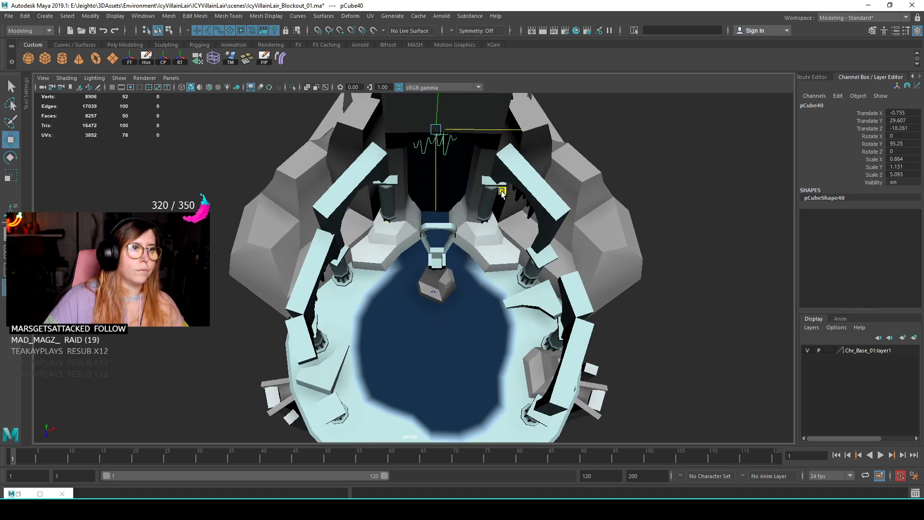
pyautogui.moveTo(499, 194); pyautogui.dragTo(497, 196)
# - Fit the icicles into the left half of the doorway's pointed arch and stretch them vertically to about 1.593
pyautogui.keyDown('alt'); pyautogui.moveTo(482, 288); pyautogui.dragTo(377, 263); pyautogui.keyUp('alt')
pyautogui.keyDown('alt'); pyautogui.moveTo(377, 263); pyautogui.dragTo(424, 277, button='right'); pyautogui.keyUp('alt')
pyautogui.moveTo(422, 239); pyautogui.dragTo(426, 235)
pyautogui.keyDown('alt'); pyautogui.moveTo(312, 327); pyautogui.dragTo(364, 275); pyautogui.keyUp('alt')
pyautogui.press('r')
pyautogui.moveTo(353, 225); pyautogui.dragTo(353, 185)
pyautogui.keyDown('alt'); pyautogui.moveTo(363, 270); pyautogui.dragTo(368, 251); pyautogui.keyUp('alt')
# - Duplicate the doorway icicles and move the copy to the arch's right side, at about X 4.4
pyautogui.press('w')
pyautogui.moveTo(437, 248); pyautogui.dragTo(474, 266)
pyautogui.hotkey('ctrl', 'd')
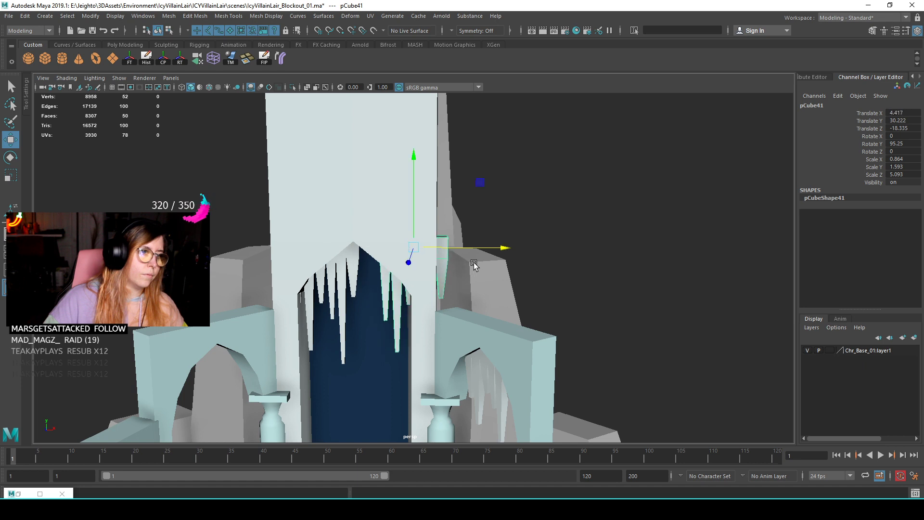
# - Delete the surplus icicle faces from the right-hand copy, keeping only the two icicles inside the doorway opening
pyautogui.moveTo(519, 178); pyautogui.dragTo(516, 214, button='right')
pyautogui.keyDown('alt'); pyautogui.moveTo(461, 281); pyautogui.dragTo(401, 212); pyautogui.keyUp('alt')
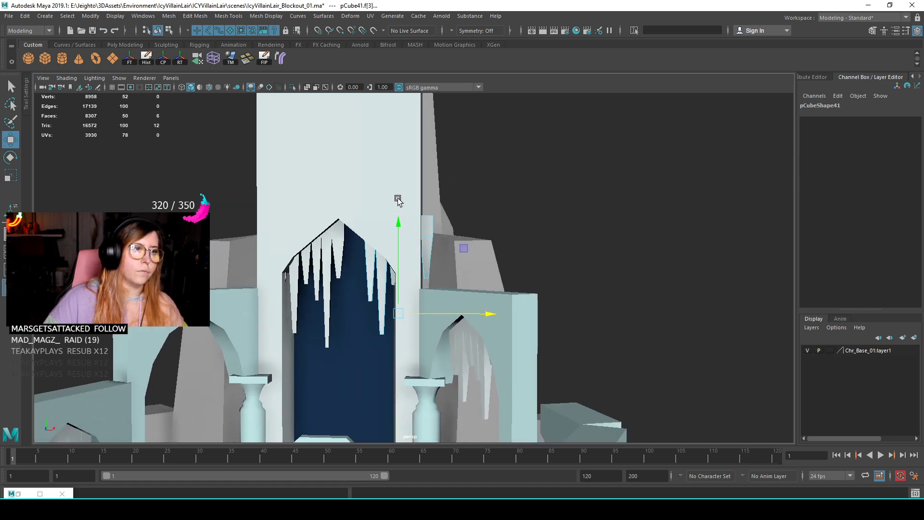
pyautogui.moveTo(565, 387); pyautogui.dragTo(565, 388)
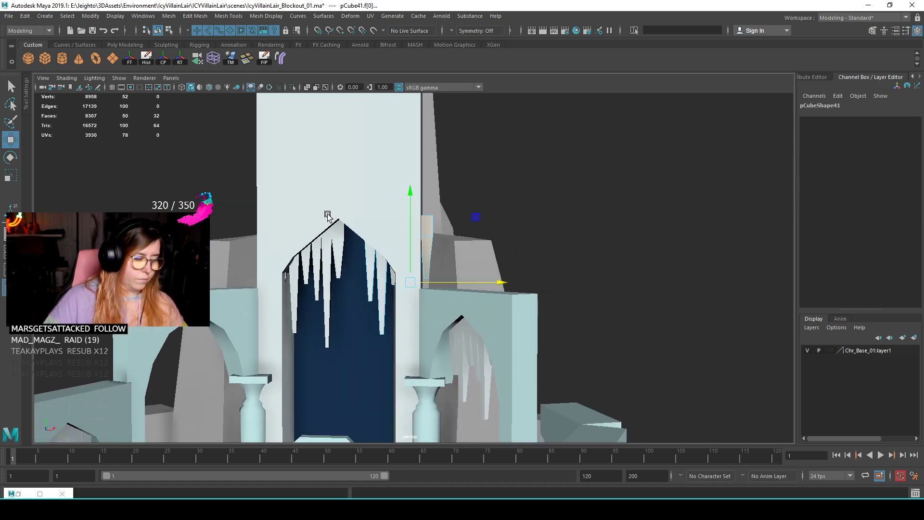
pyautogui.press('4')
pyautogui.moveTo(385, 395); pyautogui.dragTo(385, 395)
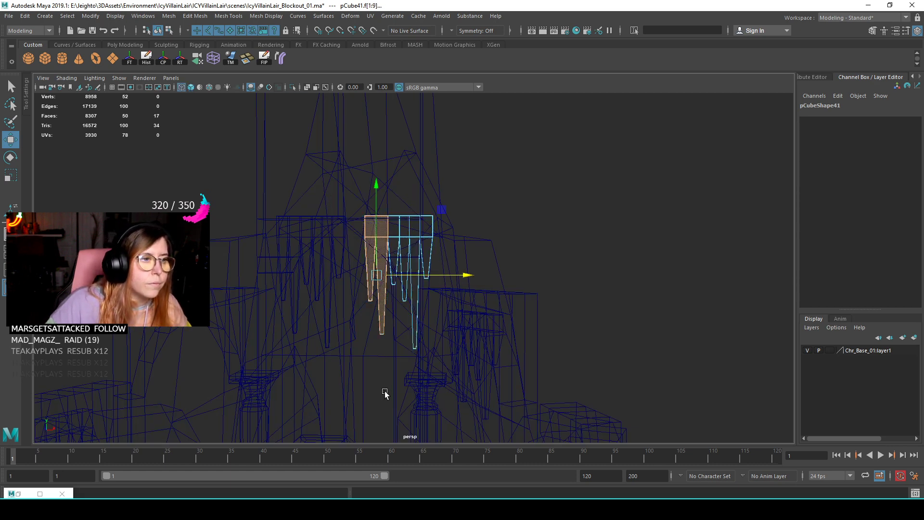
pyautogui.keyDown('shift'); pyautogui.moveTo(299, 169); pyautogui.dragTo(602, 382); pyautogui.keyUp('shift')
pyautogui.press('Delete')
pyautogui.press('5')
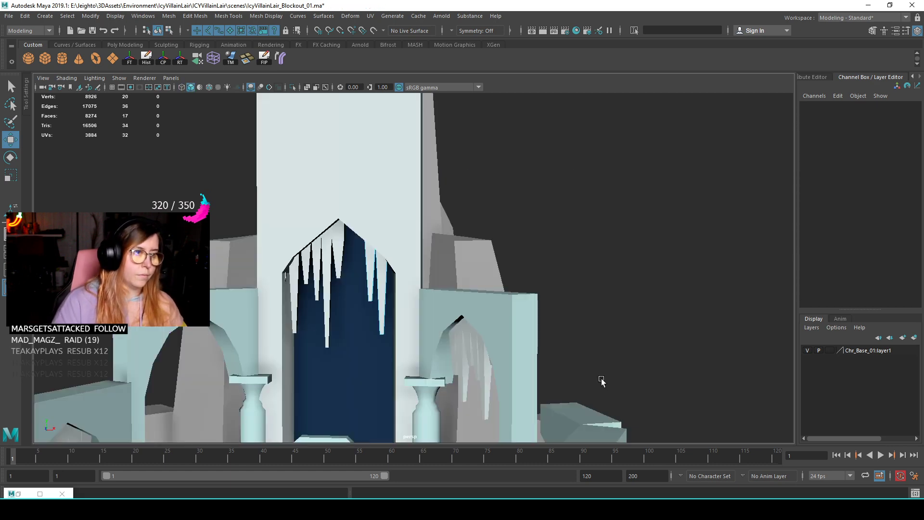
pyautogui.moveTo(375, 253); pyautogui.dragTo(422, 226, button='right')
pyautogui.click(517, 177)
# - Examine the whole lair, including the doorway icicles, platform rim, troughs and support pillars
pyautogui.scroll(-4, 491, 262)
pyautogui.keyDown('alt'); pyautogui.moveTo(455, 332); pyautogui.dragTo(450, 232, button='middle'); pyautogui.keyUp('alt')
pyautogui.keyDown('alt'); pyautogui.moveTo(443, 232); pyautogui.dragTo(423, 280); pyautogui.keyUp('alt')
pyautogui.scroll(-5, 457, 247)
pyautogui.keyDown('alt'); pyautogui.moveTo(437, 316); pyautogui.dragTo(415, 274); pyautogui.keyUp('alt')
pyautogui.scroll(3, 415, 274)
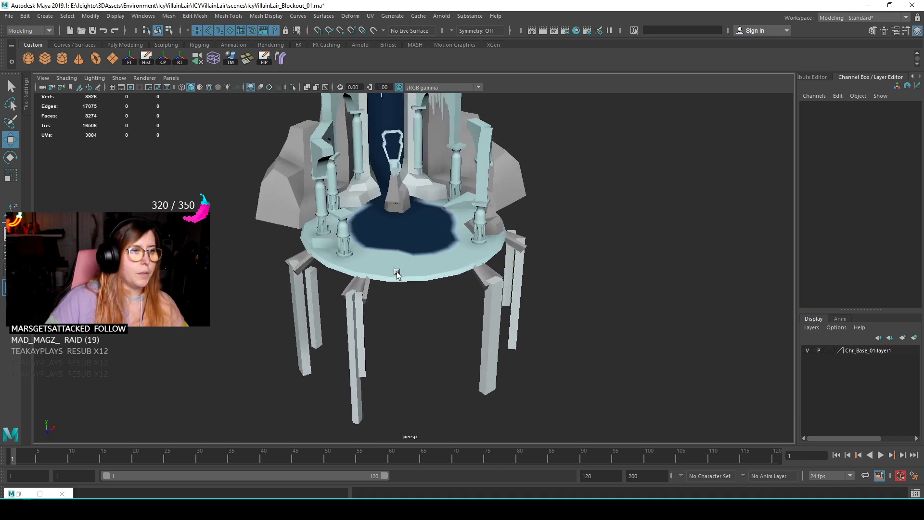
pyautogui.keyDown('alt'); pyautogui.moveTo(316, 262); pyautogui.dragTo(366, 268); pyautogui.keyUp('alt')
pyautogui.scroll(2, 366, 267)
# - Try selecting edges on the round platform disc and extruding them, and undo the extrusion
pyautogui.click(442, 235)
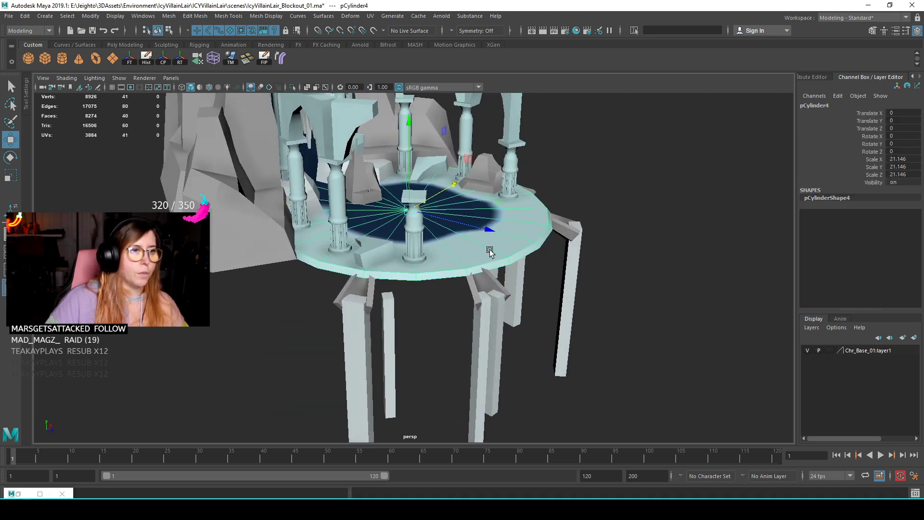
pyautogui.moveTo(442, 233); pyautogui.dragTo(443, 274, button='right')
pyautogui.click(316, 248)
pyautogui.moveTo(309, 246); pyautogui.dragTo(310, 202, button='right')
pyautogui.click(306, 262)
pyautogui.keyDown('alt'); pyautogui.moveTo(438, 278); pyautogui.dragTo(391, 256); pyautogui.keyUp('alt')
pyautogui.hotkey('ctrl', 'e')
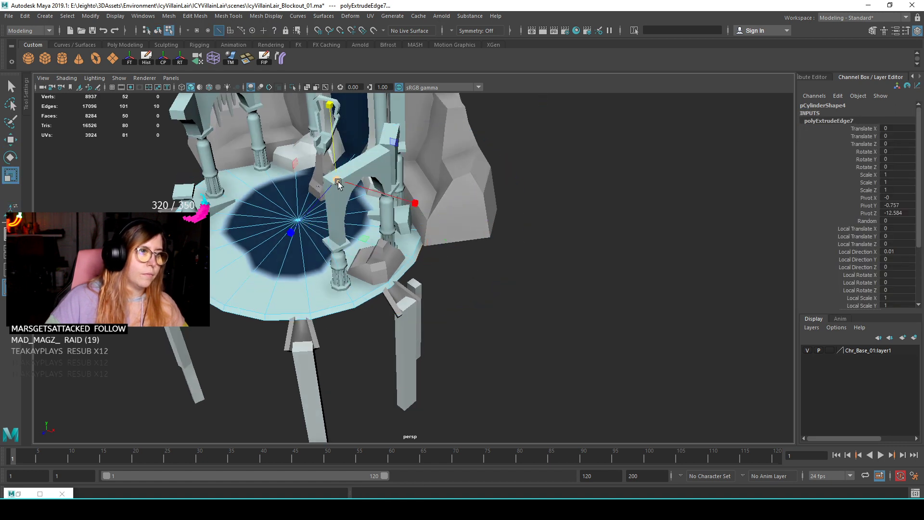
pyautogui.hotkey('ctrl', 'z')
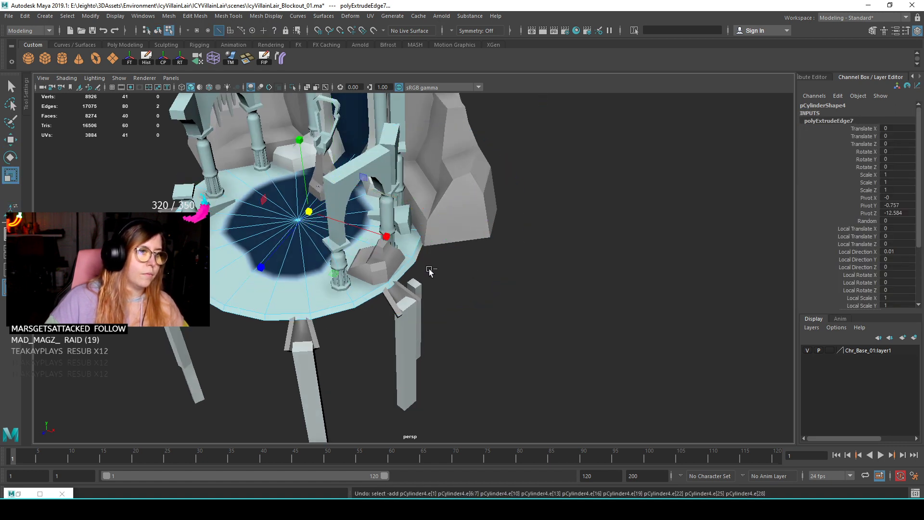
# - Extrude the round platform's outer edge loop outward and downward into a sloping rim, with local translate Y 1.696 and Z 3.038
pyautogui.click(412, 268)
pyautogui.keyDown('alt'); pyautogui.moveTo(363, 268); pyautogui.dragTo(320, 220); pyautogui.keyUp('alt')
pyautogui.hotkey('ctrl', 'e')
pyautogui.moveTo(450, 240); pyautogui.dragTo(468, 249)
pyautogui.moveTo(485, 191); pyautogui.dragTo(468, 203)
pyautogui.moveTo(483, 245); pyautogui.dragTo(473, 242)
pyautogui.moveTo(462, 192); pyautogui.dragTo(461, 194)
pyautogui.keyDown('alt'); pyautogui.moveTo(455, 199); pyautogui.dragTo(425, 217, button='right'); pyautogui.keyUp('alt')
pyautogui.keyDown('alt'); pyautogui.moveTo(426, 250); pyautogui.dragTo(394, 230); pyautogui.keyUp('alt')
pyautogui.keyDown('alt'); pyautogui.moveTo(395, 230); pyautogui.dragTo(406, 219, button='right'); pyautogui.keyUp('alt')
pyautogui.press('w')
pyautogui.moveTo(364, 148); pyautogui.dragTo(367, 155)
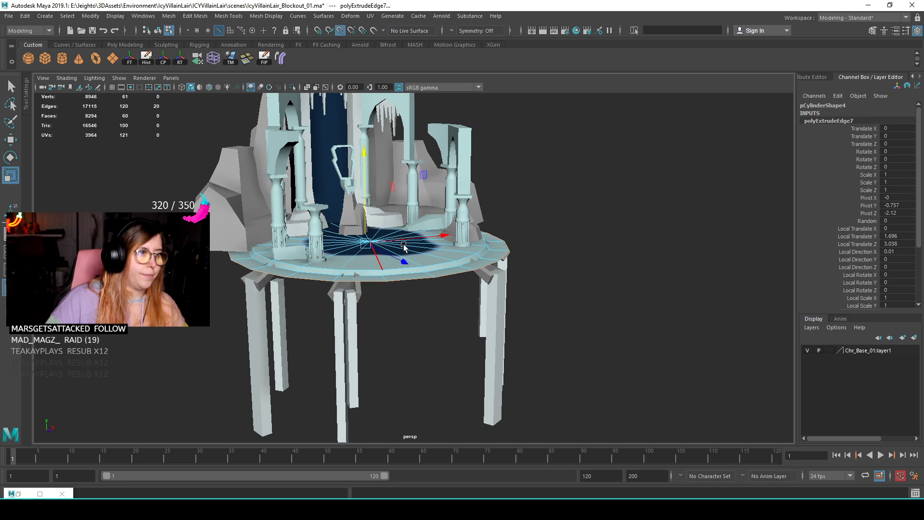
pyautogui.moveTo(366, 243); pyautogui.dragTo(335, 243)
pyautogui.keyDown('alt'); pyautogui.moveTo(334, 243); pyautogui.dragTo(434, 260, button='right'); pyautogui.keyUp('alt')
# - Inspect the platform disc in isolation and from beneath the full scene, with the rear rim faces selected
pyautogui.moveTo(398, 215); pyautogui.dragTo(344, 356)
pyautogui.hotkey('ctrl', '1')
pyautogui.press('F11')
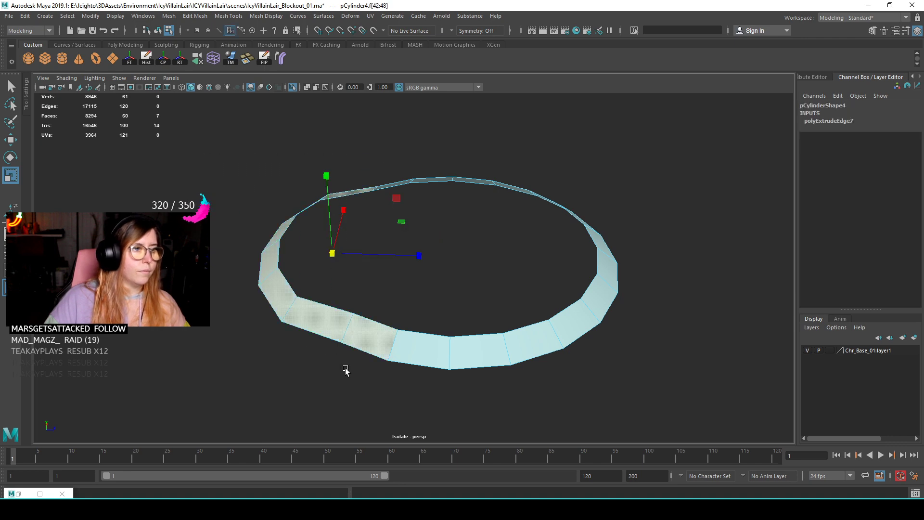
pyautogui.hotkey('ctrl', '1')
pyautogui.scroll(-1, 380, 281)
pyautogui.keyDown('alt'); pyautogui.moveTo(382, 284); pyautogui.dragTo(383, 174); pyautogui.keyUp('alt')
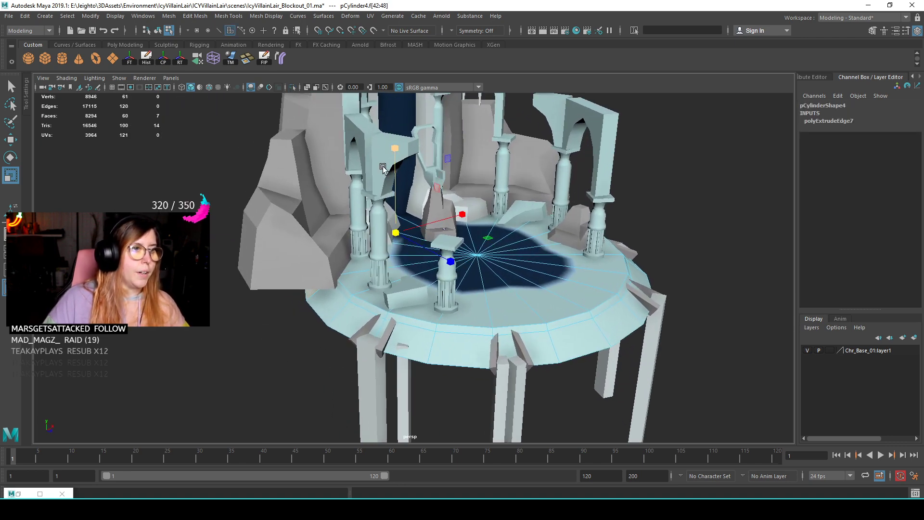
pyautogui.moveTo(343, 308); pyautogui.dragTo(346, 306, button='middle')
pyautogui.keyDown('alt'); pyautogui.moveTo(347, 307); pyautogui.dragTo(473, 155); pyautogui.keyUp('alt')
pyautogui.moveTo(473, 155); pyautogui.dragTo(476, 161, button='right')
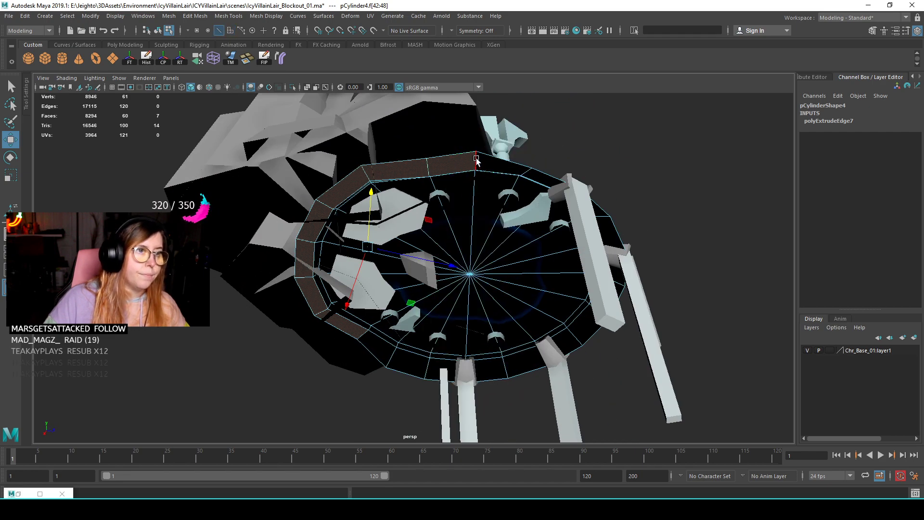
# - Pull the outer rim vertices on the platform's left side outward to meet the edge of the rocks
pyautogui.click(476, 159)
pyautogui.scroll(-3, 476, 160)
pyautogui.keyDown('alt'); pyautogui.moveTo(475, 161); pyautogui.dragTo(396, 306); pyautogui.keyUp('alt')
pyautogui.keyDown('alt'); pyautogui.moveTo(395, 306); pyautogui.dragTo(453, 330, button='middle'); pyautogui.keyUp('alt')
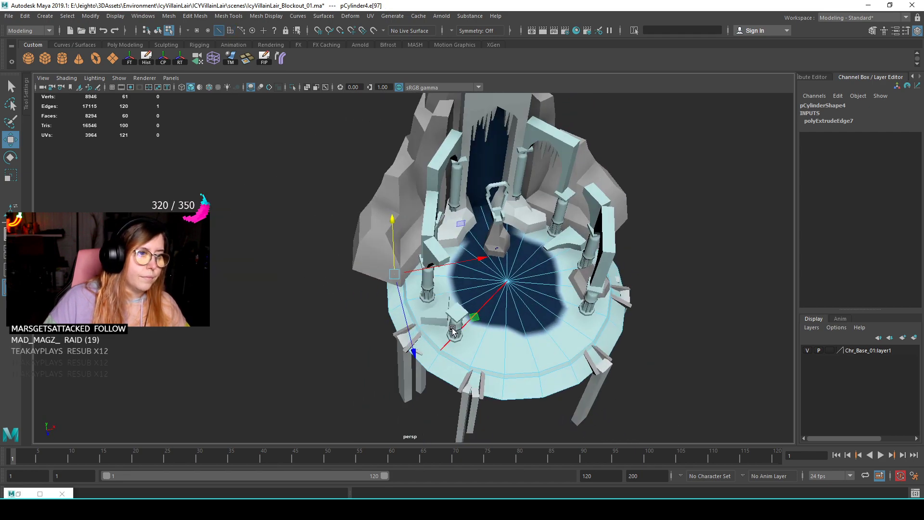
pyautogui.moveTo(297, 192); pyautogui.dragTo(257, 180, button='right')
pyautogui.click(383, 289)
pyautogui.moveTo(456, 333); pyautogui.dragTo(425, 320, button='middle')
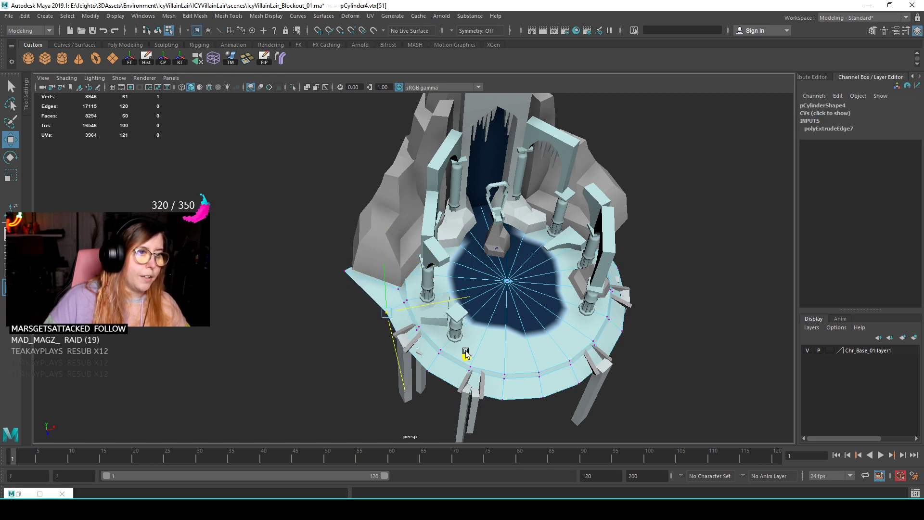
# - Pull the outer rim vertex on the platform's right side out past the rock and adjust the neighbouring rim vertex
pyautogui.keyDown('alt'); pyautogui.moveTo(559, 328); pyautogui.dragTo(484, 297); pyautogui.keyUp('alt')
pyautogui.moveTo(469, 331); pyautogui.dragTo(519, 337, button='middle')
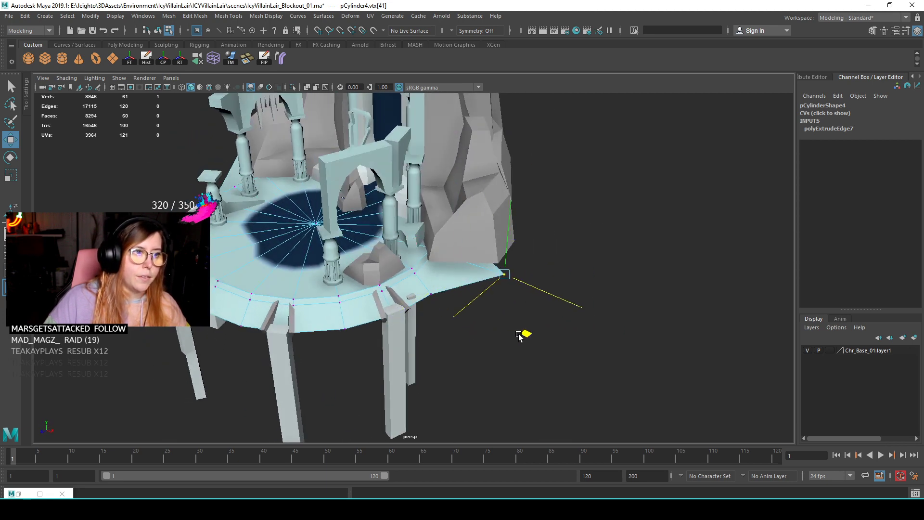
pyautogui.keyDown('alt'); pyautogui.moveTo(510, 300); pyautogui.dragTo(497, 254); pyautogui.keyUp('alt')
pyautogui.moveTo(552, 294); pyautogui.dragTo(470, 265)
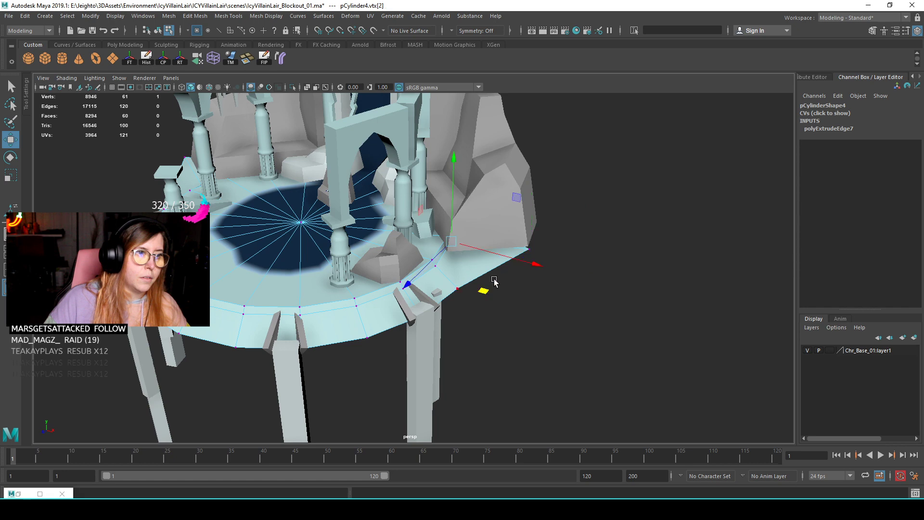
pyautogui.moveTo(484, 272); pyautogui.dragTo(480, 315, button='middle')
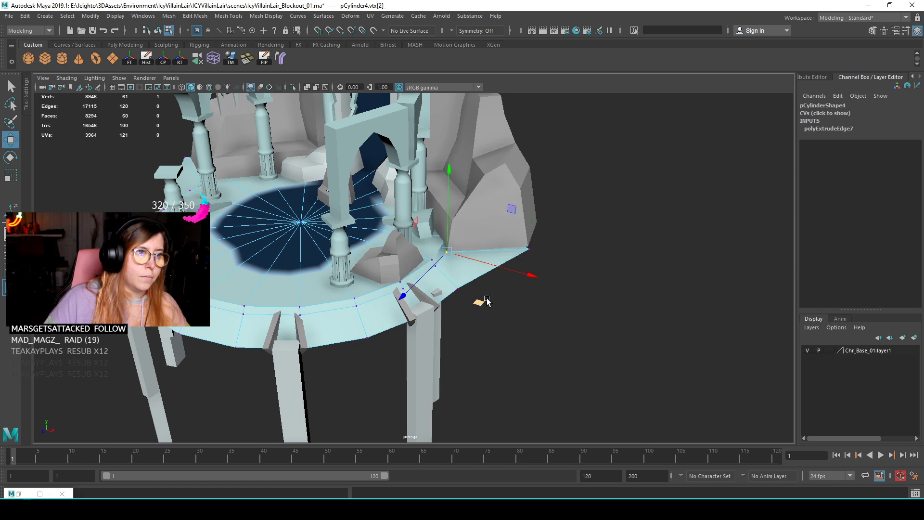
# - Try extending the six rear rim edges backward beneath the mountain
pyautogui.keyDown('alt'); pyautogui.moveTo(554, 303); pyautogui.dragTo(318, 279, button='right'); pyautogui.keyUp('alt')
pyautogui.keyDown('alt'); pyautogui.moveTo(317, 279); pyautogui.dragTo(371, 208); pyautogui.keyUp('alt')
pyautogui.keyDown('alt'); pyautogui.moveTo(371, 208); pyautogui.dragTo(406, 241, button='middle'); pyautogui.keyUp('alt')
pyautogui.keyDown('alt'); pyautogui.moveTo(406, 240); pyautogui.dragTo(434, 182, button='right'); pyautogui.keyUp('alt')
pyautogui.click(422, 205)
pyautogui.keyDown('alt'); pyautogui.moveTo(459, 296); pyautogui.dragTo(421, 255, button='right'); pyautogui.keyUp('alt')
pyautogui.keyDown('alt'); pyautogui.moveTo(420, 255); pyautogui.dragTo(474, 299); pyautogui.keyUp('alt')
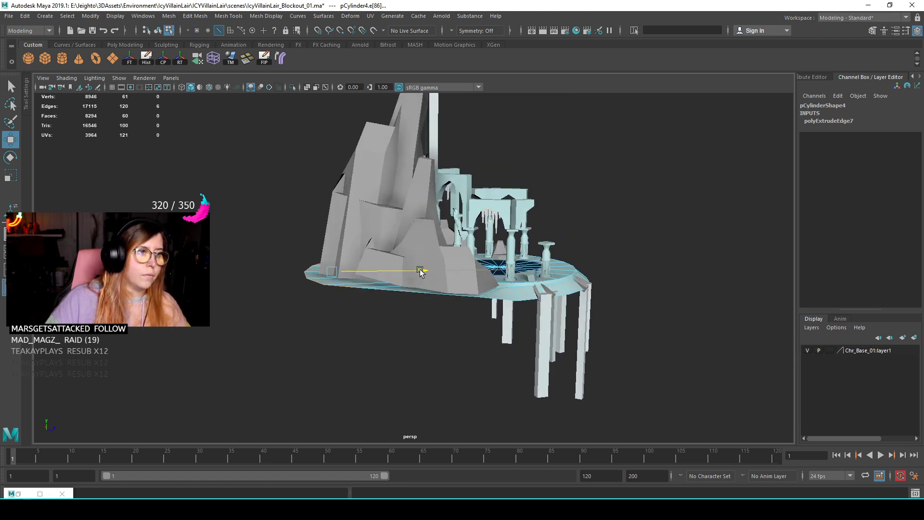
pyautogui.moveTo(423, 271)
pyautogui.keyDown('alt'); pyautogui.mouseDown()
pyautogui.moveTo(431, 294)
pyautogui.moveTo(439, 272)
pyautogui.moveTo(456, 275)
pyautogui.moveTo(426, 276)
pyautogui.mouseUp(); pyautogui.keyUp('alt')
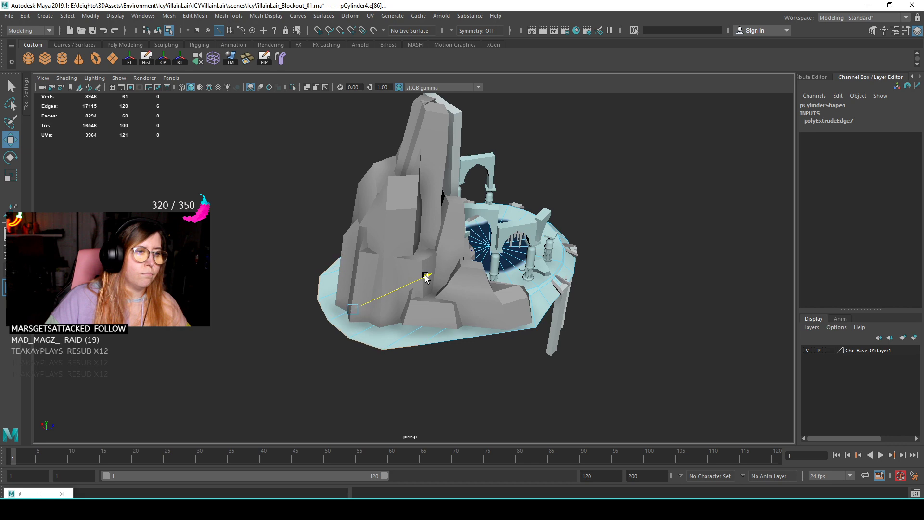
# - Examine the extended rim from behind and below, and undo the move of the rear rim edges
pyautogui.scroll(-4, 561, 314)
pyautogui.keyDown('alt'); pyautogui.moveTo(561, 314); pyautogui.dragTo(520, 244); pyautogui.keyUp('alt')
pyautogui.scroll(1, 463, 280)
pyautogui.scroll(1, 486, 282)
pyautogui.scroll(2, 634, 176)
pyautogui.scroll(1, 634, 176)
pyautogui.scroll(-1, 630, 178)
pyautogui.keyDown('alt'); pyautogui.moveTo(460, 266); pyautogui.dragTo(403, 197); pyautogui.keyUp('alt')
pyautogui.press('F9')
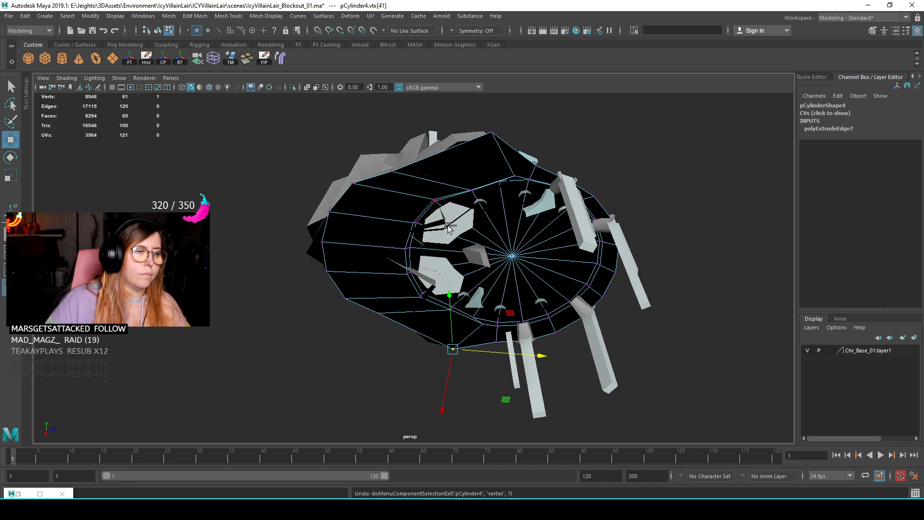
pyautogui.hotkey('ctrl', 'z')
pyautogui.hotkey('ctrl', 'z')
pyautogui.hotkey('ctrl', 'z')
# - Delete the six rear rim faces hidden beneath the mountain
pyautogui.press('F11')
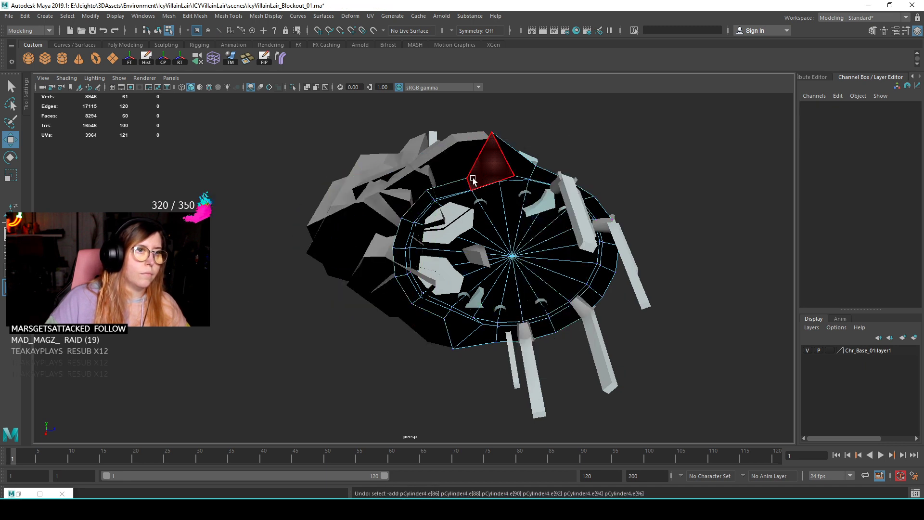
pyautogui.click(448, 189)
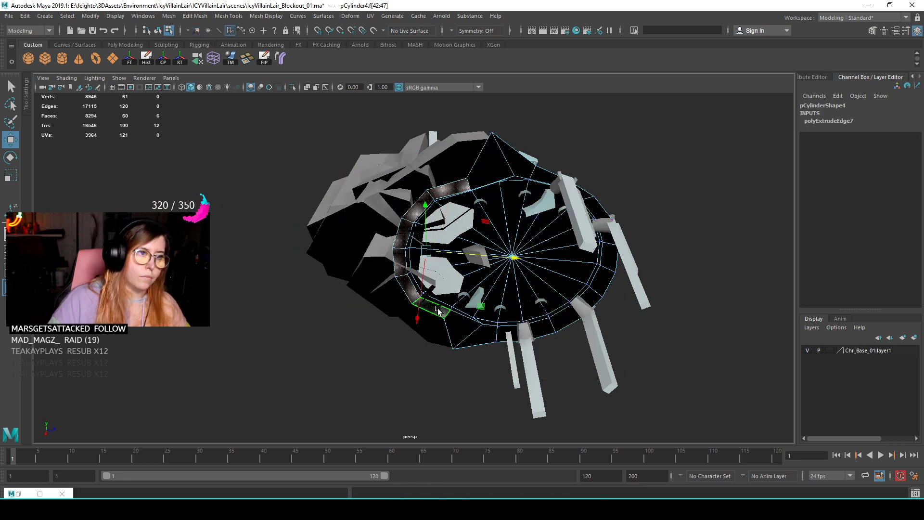
pyautogui.press('Delete')
pyautogui.moveTo(502, 167); pyautogui.dragTo(548, 149, button='right')
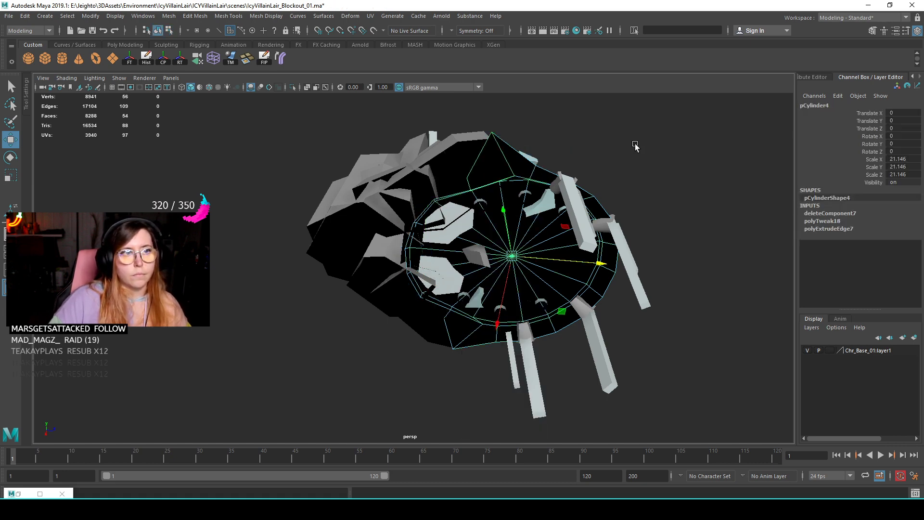
# - Adjust the loose vertex at the cut end of the rim beneath the rocks and check the platform's outline
pyautogui.click(635, 145)
pyautogui.scroll(-2, 621, 240)
pyautogui.keyDown('alt'); pyautogui.moveTo(616, 256); pyautogui.dragTo(428, 201); pyautogui.keyUp('alt')
pyautogui.click(417, 193)
pyautogui.click(414, 208)
pyautogui.keyDown('alt'); pyautogui.moveTo(413, 208); pyautogui.dragTo(452, 212); pyautogui.keyUp('alt')
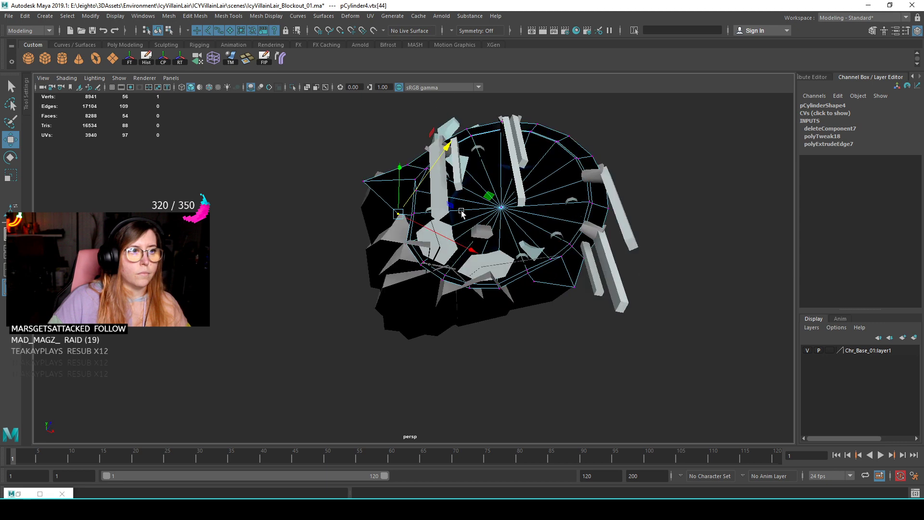
pyautogui.keyDown('alt'); pyautogui.moveTo(438, 252); pyautogui.dragTo(418, 284); pyautogui.keyUp('alt')
pyautogui.click(546, 202)
pyautogui.moveTo(462, 245); pyautogui.dragTo(511, 231, button='right')
pyautogui.click(529, 248)
pyautogui.click(495, 271)
pyautogui.moveTo(573, 201); pyautogui.dragTo(573, 229, button='right')
# - Select all faces of the sloping platform rim and assign them the grey rock material
pyautogui.click(476, 284)
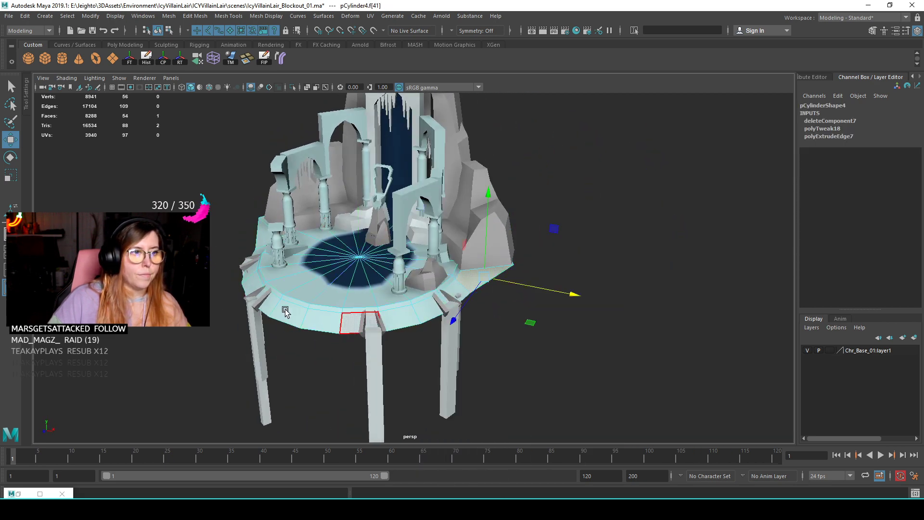
pyautogui.keyDown('alt'); pyautogui.moveTo(317, 313); pyautogui.dragTo(409, 306); pyautogui.keyUp('alt')
pyautogui.keyDown('shift'); pyautogui.doubleClick(332, 299); pyautogui.keyUp('shift')
pyautogui.moveTo(444, 174); pyautogui.dragTo(517, 469, button='right')
pyautogui.moveTo(536, 244); pyautogui.dragTo(584, 230, button='right')
pyautogui.click(639, 200)
pyautogui.scroll(-4, 616, 260)
pyautogui.keyDown('alt'); pyautogui.moveTo(601, 292); pyautogui.dragTo(457, 273); pyautogui.keyUp('alt')
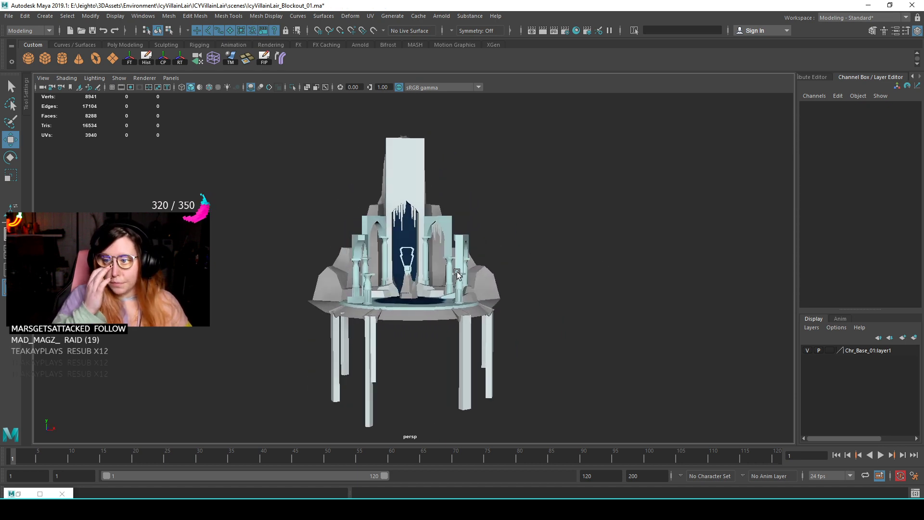
# - Examine the tall doorway wall and the rock shells behind it from the front and back
pyautogui.keyDown('alt'); pyautogui.moveTo(458, 274); pyautogui.dragTo(490, 196); pyautogui.keyUp('alt')
pyautogui.scroll(5, 412, 228)
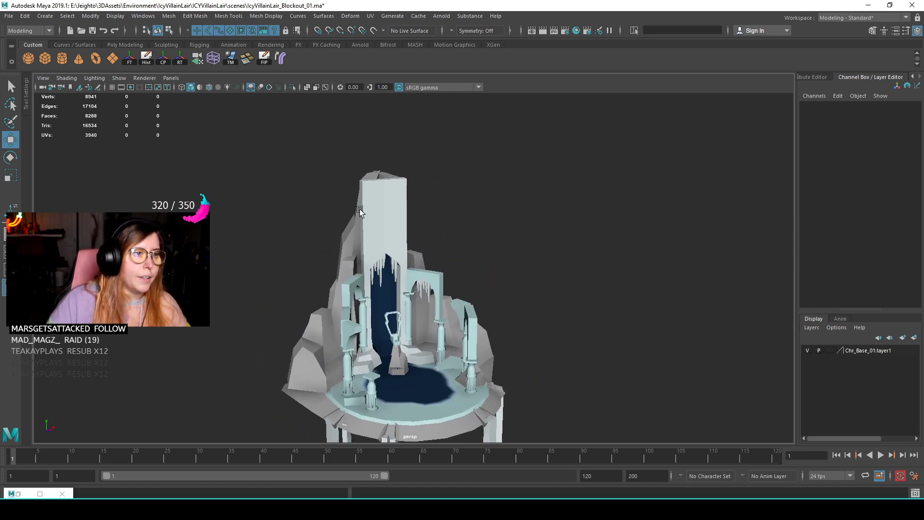
pyautogui.keyDown('alt'); pyautogui.moveTo(412, 228); pyautogui.dragTo(479, 110); pyautogui.keyUp('alt')
pyautogui.click(429, 192)
pyautogui.scroll(3, 453, 189)
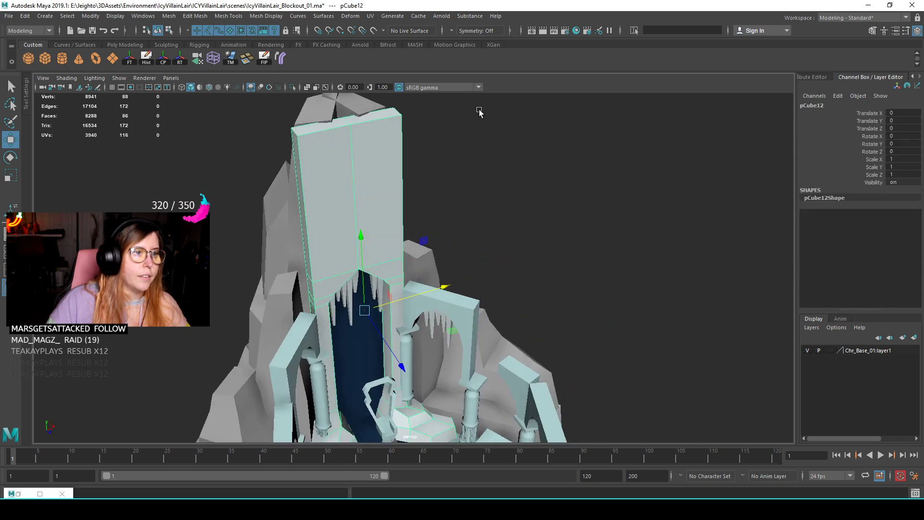
pyautogui.keyDown('alt'); pyautogui.moveTo(348, 142); pyautogui.dragTo(435, 199); pyautogui.keyUp('alt')
pyautogui.click(474, 170)
pyautogui.keyDown('alt'); pyautogui.moveTo(447, 241); pyautogui.dragTo(422, 237); pyautogui.keyUp('alt')
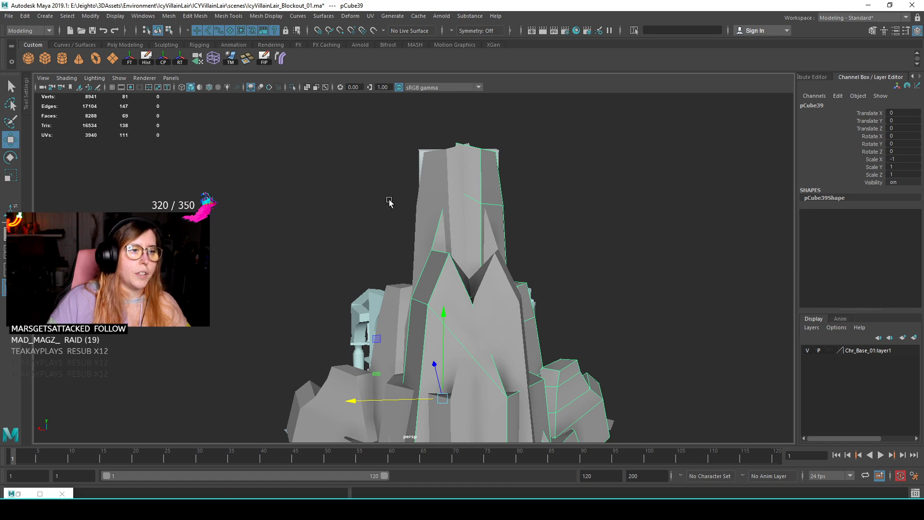
pyautogui.keyDown('alt'); pyautogui.moveTo(410, 140); pyautogui.dragTo(495, 253); pyautogui.keyUp('alt')
pyautogui.click(447, 149)
pyautogui.keyDown('alt'); pyautogui.moveTo(447, 158); pyautogui.dragTo(364, 157); pyautogui.keyUp('alt')
pyautogui.keyDown('alt'); pyautogui.moveTo(365, 157); pyautogui.dragTo(396, 231, button='middle'); pyautogui.keyUp('alt')
pyautogui.keyDown('alt'); pyautogui.moveTo(396, 232); pyautogui.dragTo(373, 203); pyautogui.keyUp('alt')
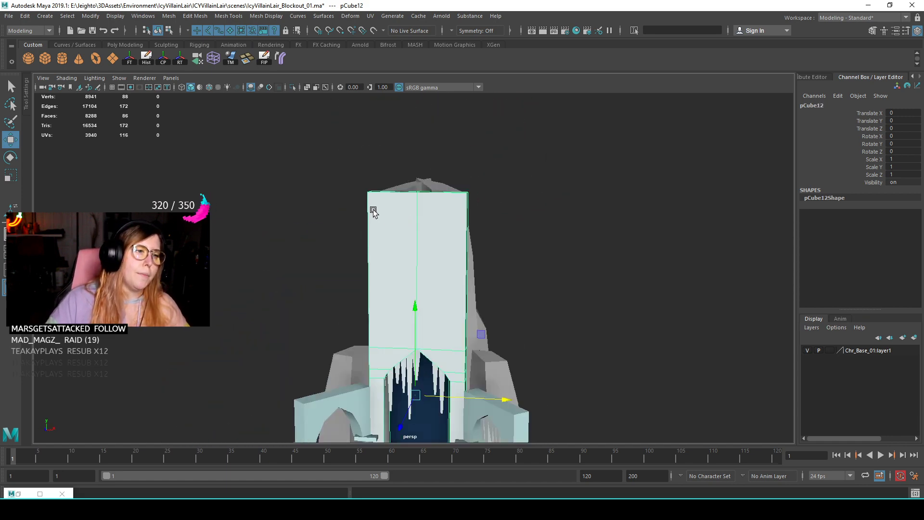
# - Insert a horizontal edge loop across the upper part of the tall doorway wall
pyautogui.press('F9')
pyautogui.moveTo(319, 166); pyautogui.dragTo(538, 237)
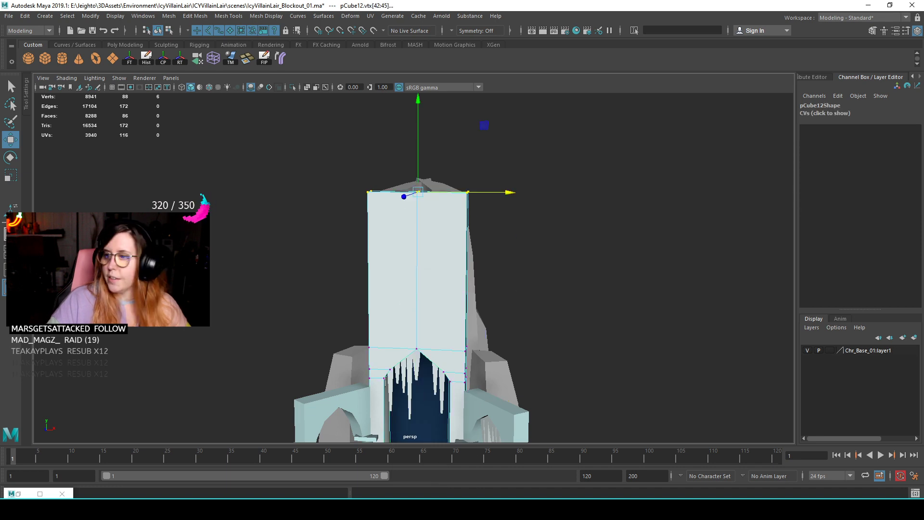
pyautogui.keyDown('alt'); pyautogui.moveTo(428, 214); pyautogui.dragTo(423, 183, button='middle'); pyautogui.keyUp('alt')
pyautogui.moveTo(416, 183); pyautogui.dragTo(502, 160, button='right')
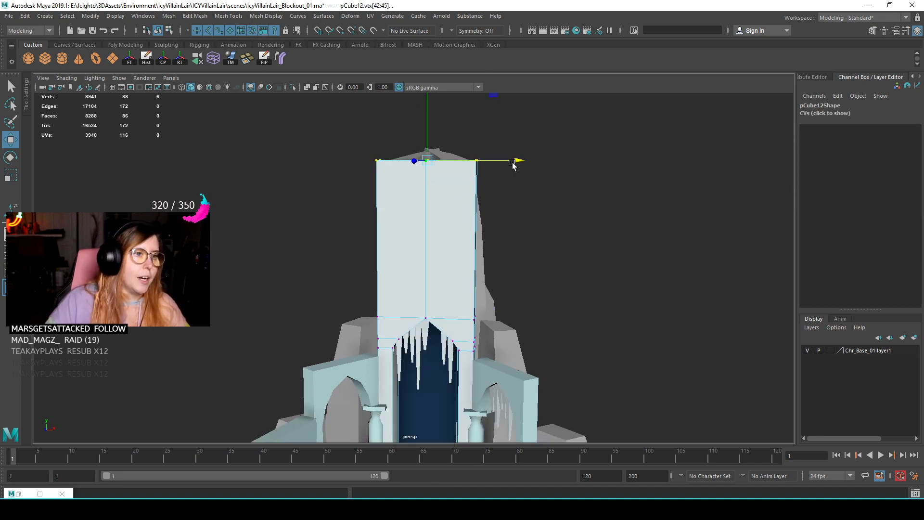
pyautogui.keyDown('shift'); pyautogui.moveTo(458, 183); pyautogui.dragTo(391, 190, button='right'); pyautogui.keyUp('shift')
pyautogui.keyDown('ctrl'); pyautogui.click(412, 208); pyautogui.keyUp('ctrl')
pyautogui.press('w')
pyautogui.press('F11')
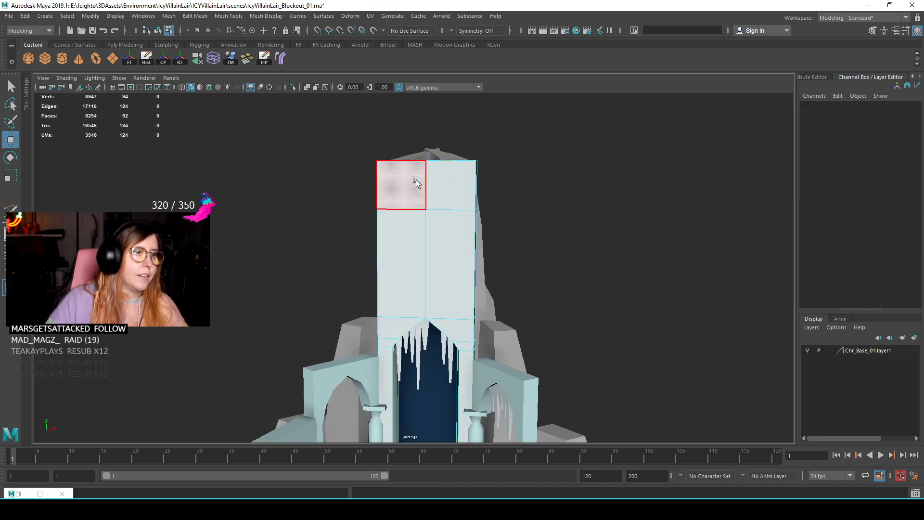
# - Apply vertex colour with an alpha of 0 to the wall's top vertices so the wall fades out upward
pyautogui.press('r')
pyautogui.press('F9')
pyautogui.moveTo(327, 145); pyautogui.dragTo(491, 168)
pyautogui.click(266, 16)
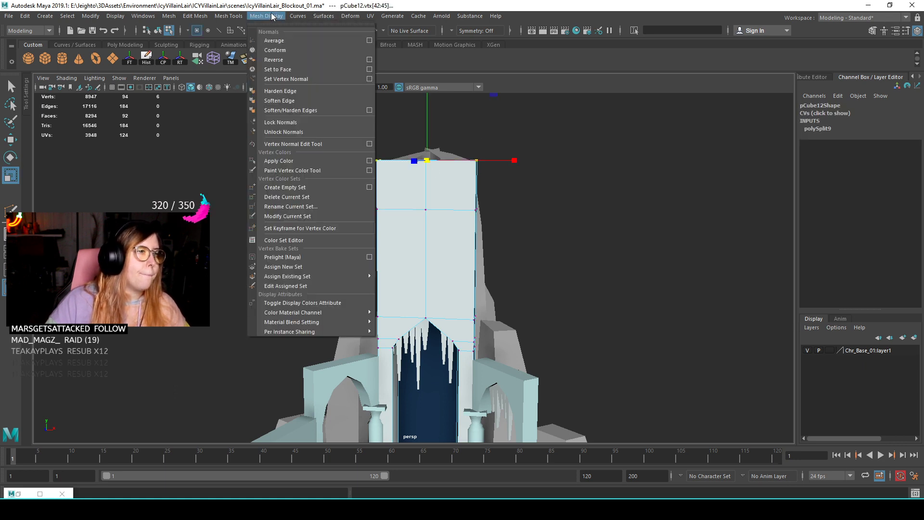
pyautogui.click(370, 161)
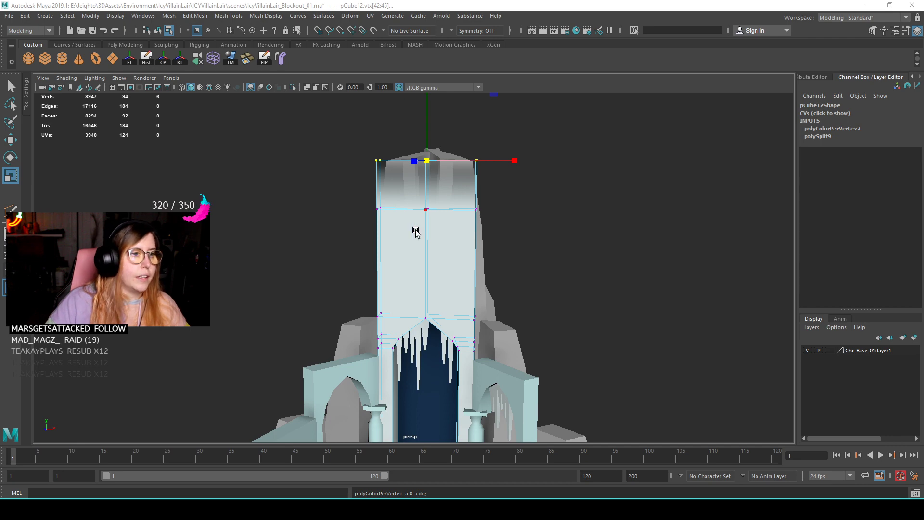
# - Lower the vertices of the wall's new edge loop to lengthen the fade
pyautogui.moveTo(416, 232); pyautogui.dragTo(474, 194, button='right')
pyautogui.click(578, 187)
pyautogui.scroll(-3, 544, 211)
pyautogui.keyDown('alt'); pyautogui.moveTo(507, 239); pyautogui.dragTo(557, 147); pyautogui.keyUp('alt')
pyautogui.click(458, 161)
pyautogui.moveTo(557, 146); pyautogui.dragTo(498, 147, button='right')
pyautogui.moveTo(370, 142); pyautogui.dragTo(531, 175)
pyautogui.press('w')
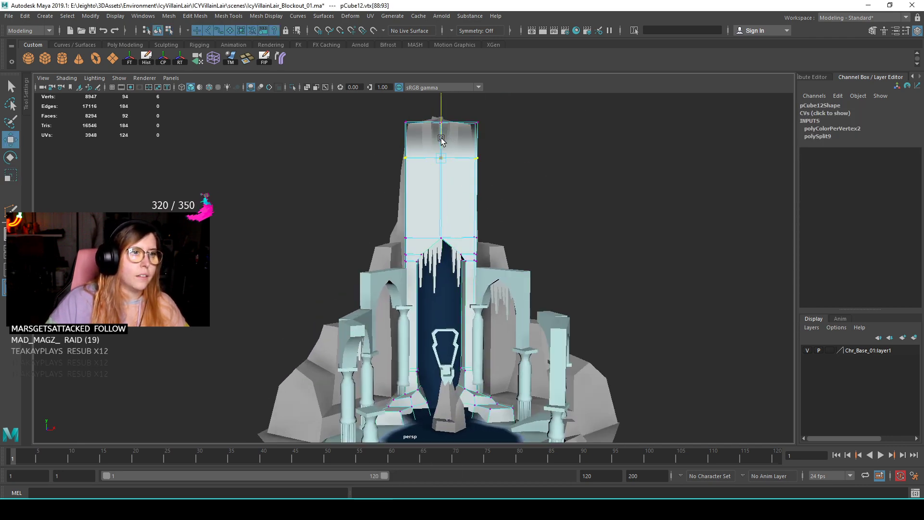
pyautogui.moveTo(439, 121); pyautogui.dragTo(440, 163)
pyautogui.click(566, 180)
pyautogui.keyDown('alt'); pyautogui.moveTo(392, 219); pyautogui.dragTo(498, 219); pyautogui.keyUp('alt')
pyautogui.click(341, 201)
pyautogui.keyDown('alt'); pyautogui.moveTo(341, 202); pyautogui.dragTo(458, 176); pyautogui.keyUp('alt')
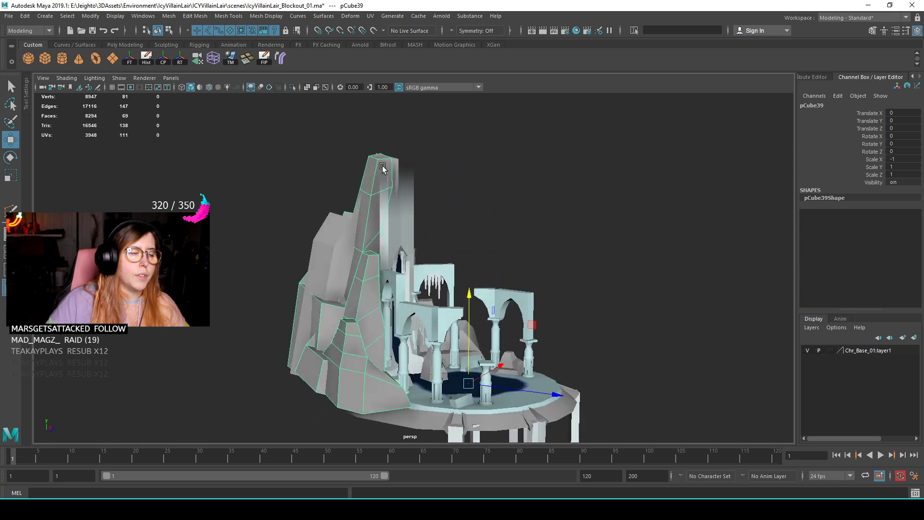
# - Try deleting the tall rock shell faces behind the doorway wall from both halves of the mountain
pyautogui.press('F11')
pyautogui.doubleClick(374, 200)
pyautogui.keyDown('alt'); pyautogui.moveTo(278, 219); pyautogui.dragTo(345, 220); pyautogui.keyUp('alt')
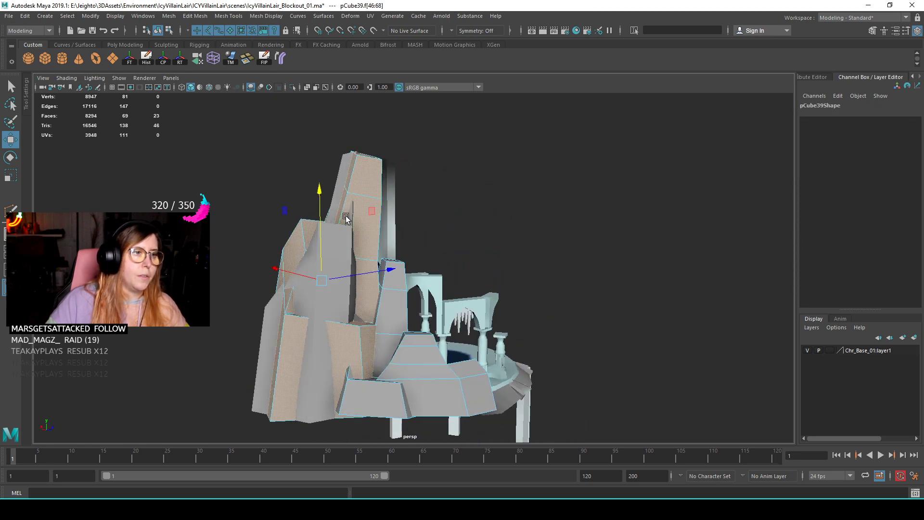
pyautogui.keyDown('alt'); pyautogui.moveTo(511, 233); pyautogui.dragTo(573, 196); pyautogui.keyUp('alt')
pyautogui.press('Delete')
pyautogui.click(495, 223)
pyautogui.press('Delete')
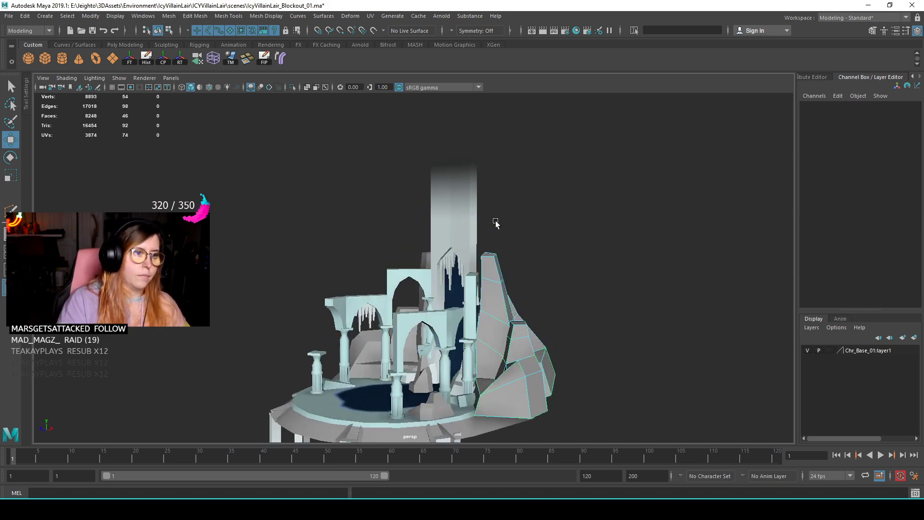
# - Undo the rock shell deletions, the edge loop move and the doorway wall's vertex-colour fade
pyautogui.keyDown('alt'); pyautogui.moveTo(496, 223); pyautogui.dragTo(724, 235); pyautogui.keyUp('alt')
pyautogui.hotkey('ctrl', 'z')
pyautogui.hotkey('ctrl', 'z')
pyautogui.hotkey('ctrl', 'z')
pyautogui.hotkey('ctrl', 'z')
pyautogui.hotkey('ctrl', 'z')
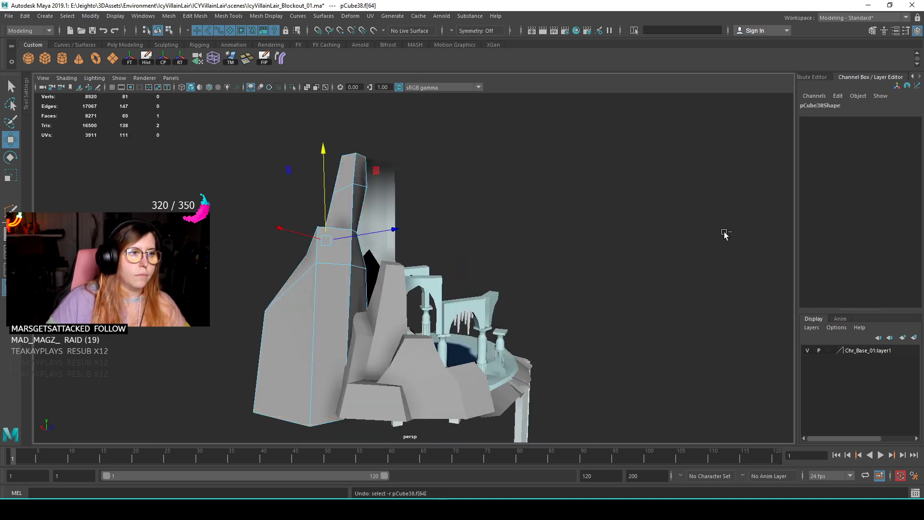
pyautogui.keyDown('alt'); pyautogui.moveTo(625, 287); pyautogui.dragTo(515, 285); pyautogui.keyUp('alt')
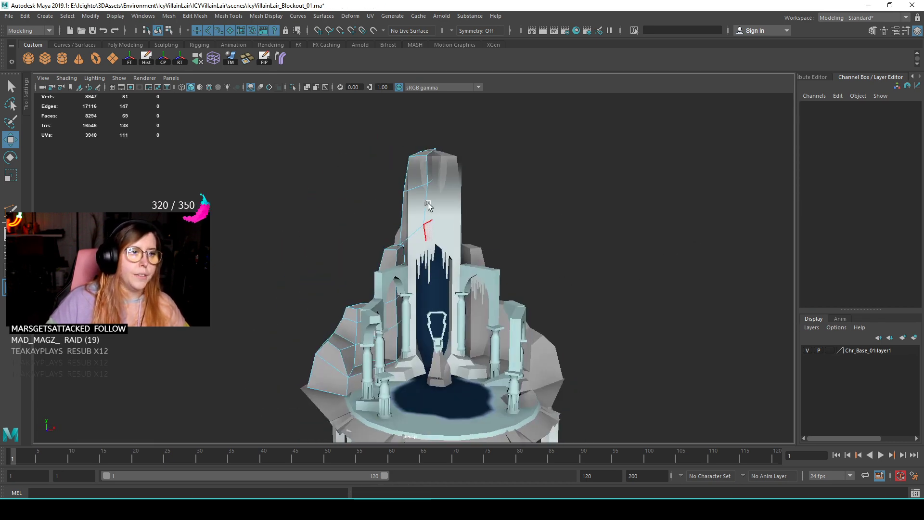
pyautogui.hotkey('ctrl', 'z')
pyautogui.hotkey('ctrl', 'z')
pyautogui.hotkey('ctrl', 'z')
pyautogui.hotkey('ctrl', 'z')
pyautogui.hotkey('ctrl', 'z')
pyautogui.hotkey('ctrl', 'z')
pyautogui.hotkey('ctrl', 'z')
pyautogui.hotkey('ctrl', 'z')
pyautogui.hotkey('ctrl', 'z')
pyautogui.hotkey('ctrl', 'z')
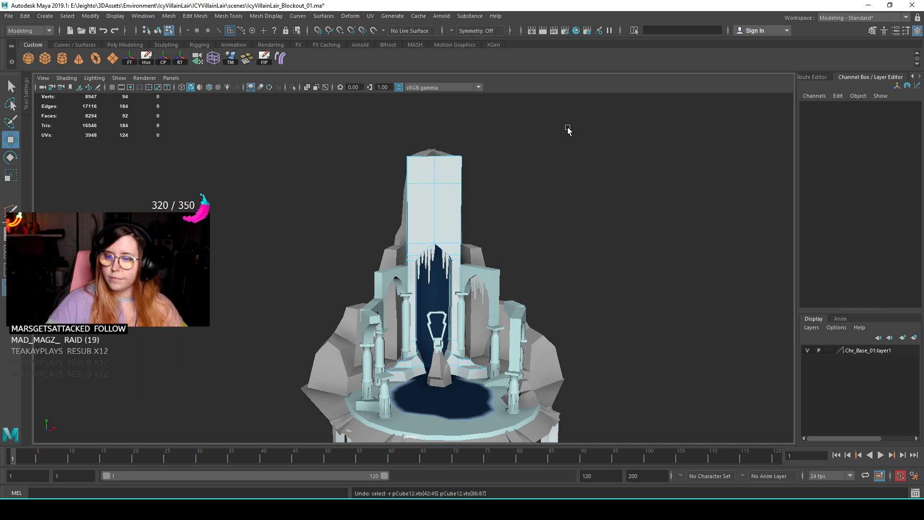
# - Deselect the doorway wall, check the whole lair and save the scene
pyautogui.keyDown('alt'); pyautogui.moveTo(407, 255); pyautogui.dragTo(421, 249); pyautogui.keyUp('alt')
pyautogui.moveTo(428, 208); pyautogui.dragTo(481, 194, button='right')
pyautogui.click(501, 193)
pyautogui.scroll(-5, 560, 306)
pyautogui.keyDown('alt'); pyautogui.moveTo(559, 306); pyautogui.dragTo(560, 289, button='middle'); pyautogui.keyUp('alt')
pyautogui.keyDown('alt'); pyautogui.moveTo(561, 290); pyautogui.dragTo(585, 247); pyautogui.keyUp('alt')
pyautogui.hotkey('ctrl', 's')
pyautogui.scroll(3, 597, 269)
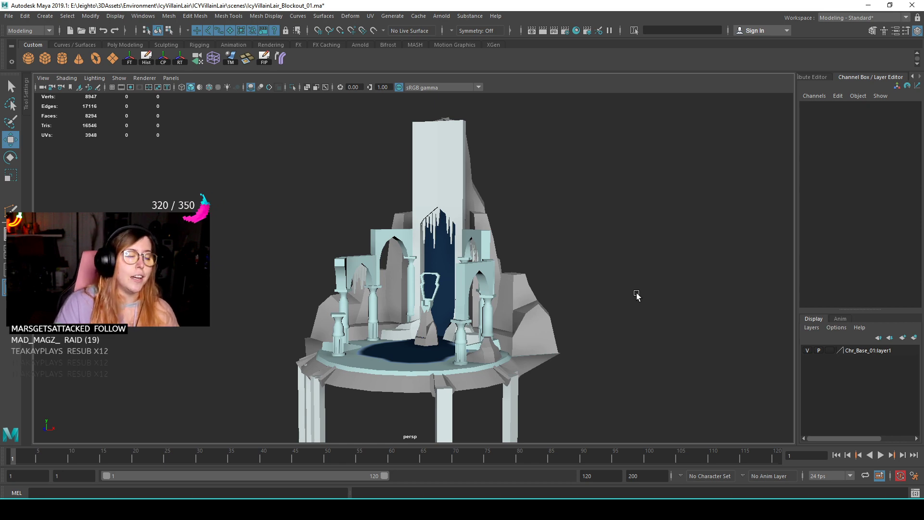
# - Examine the full lair, including the throne, arches, icicles, pool and sloping platform rim, from several angles
pyautogui.moveTo(379, 250)
pyautogui.keyDown('alt'); pyautogui.mouseDown()
pyautogui.moveTo(496, 239)
pyautogui.moveTo(378, 239)
pyautogui.mouseUp(); pyautogui.keyUp('alt')
pyautogui.keyDown('alt'); pyautogui.moveTo(408, 245); pyautogui.dragTo(451, 263, button='right'); pyautogui.keyUp('alt')
pyautogui.keyDown('alt'); pyautogui.moveTo(573, 291); pyautogui.dragTo(393, 308); pyautogui.keyUp('alt')
pyautogui.scroll(5, 392, 307)
pyautogui.scroll(-5, 444, 296)
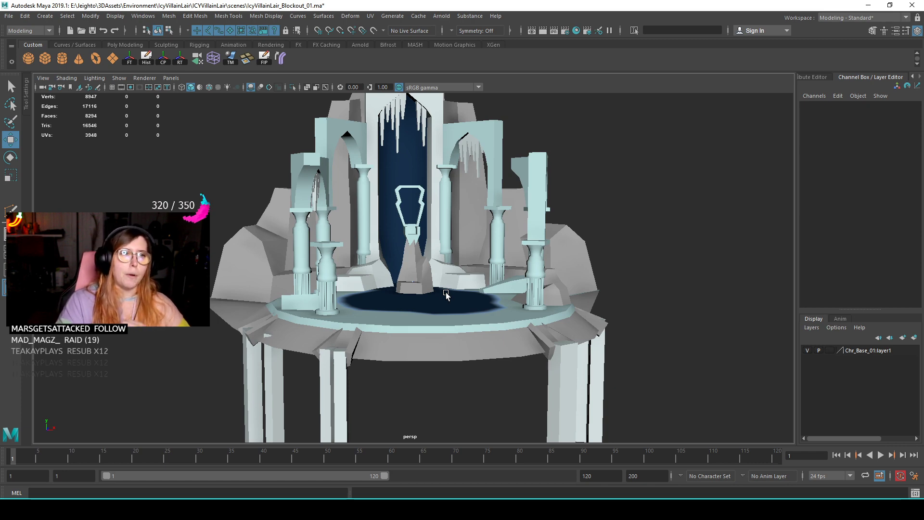
pyautogui.keyDown('alt'); pyautogui.moveTo(437, 294); pyautogui.dragTo(501, 326, button='right'); pyautogui.keyUp('alt')
pyautogui.keyDown('alt'); pyautogui.moveTo(501, 326); pyautogui.dragTo(399, 312); pyautogui.keyUp('alt')
pyautogui.keyDown('alt'); pyautogui.moveTo(399, 312); pyautogui.dragTo(412, 283, button='right'); pyautogui.keyUp('alt')
pyautogui.keyDown('alt'); pyautogui.moveTo(413, 283); pyautogui.dragTo(404, 329, button='middle'); pyautogui.keyUp('alt')
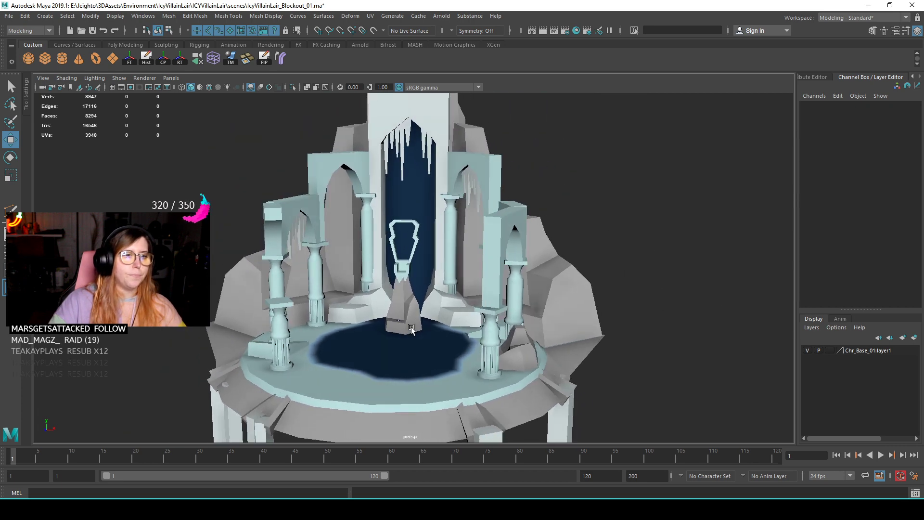
pyautogui.keyDown('alt'); pyautogui.moveTo(404, 329); pyautogui.dragTo(437, 330); pyautogui.keyUp('alt')
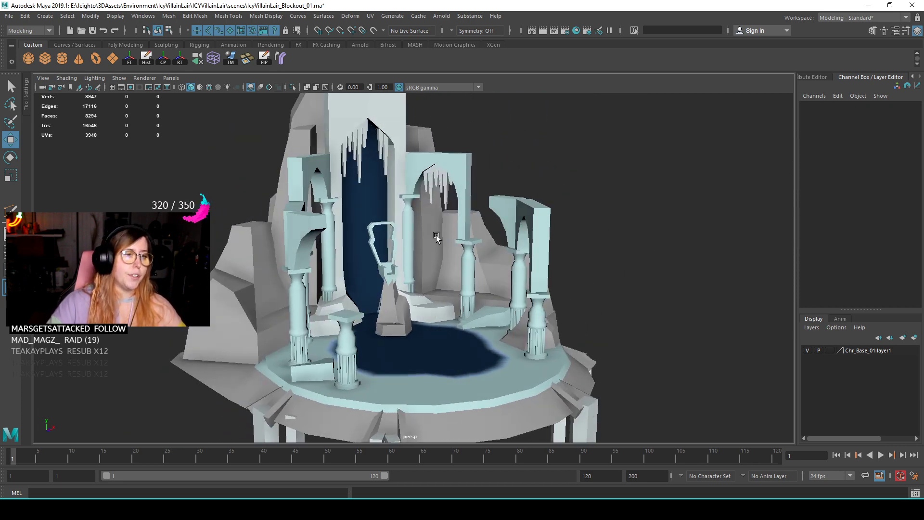
pyautogui.keyDown('alt'); pyautogui.moveTo(424, 248); pyautogui.dragTo(438, 275, button='right'); pyautogui.keyUp('alt')
pyautogui.keyDown('alt'); pyautogui.moveTo(438, 274); pyautogui.dragTo(295, 300); pyautogui.keyUp('alt')
pyautogui.scroll(-3, 295, 300)
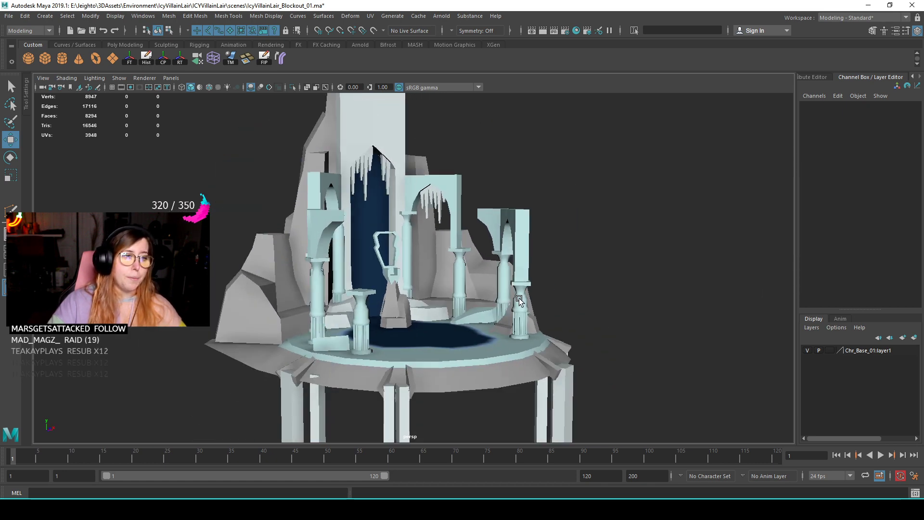
pyautogui.keyDown('alt'); pyautogui.moveTo(520, 301); pyautogui.dragTo(492, 300, button='middle'); pyautogui.keyUp('alt')
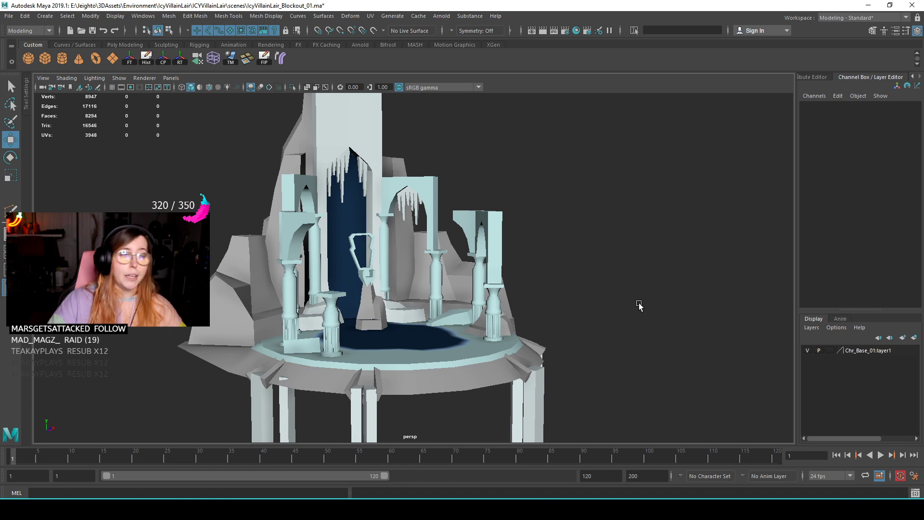